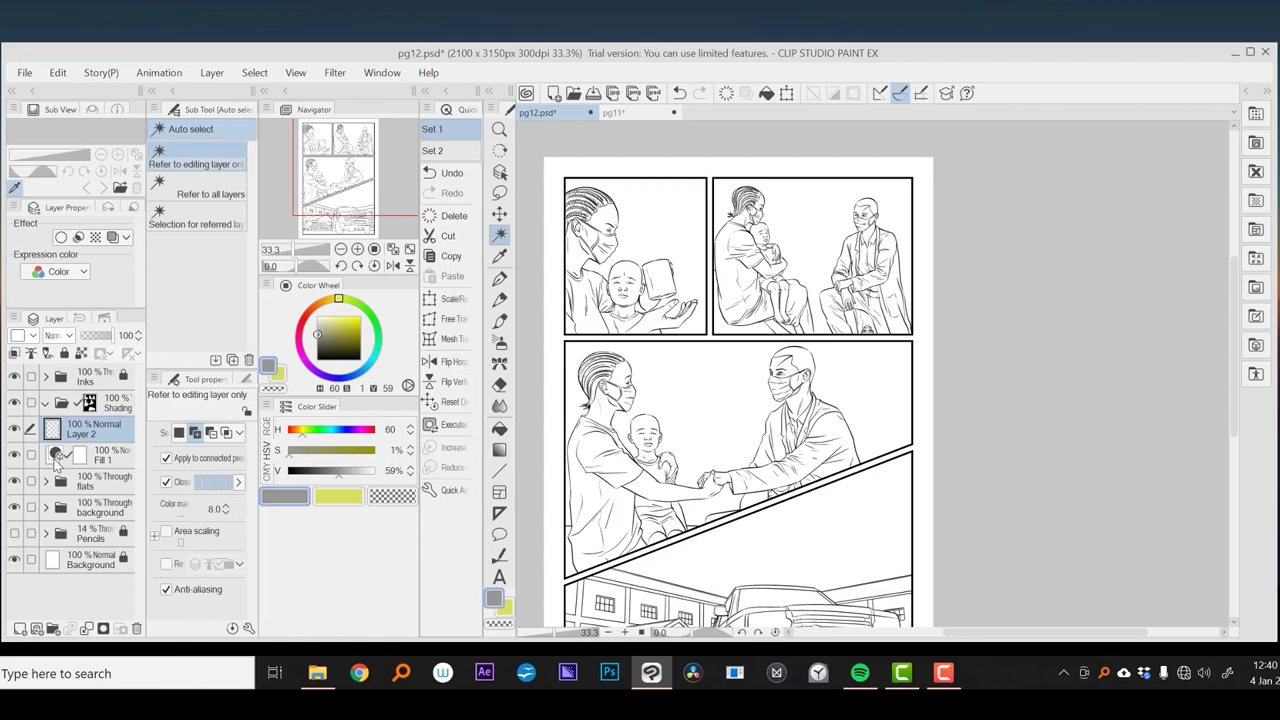
- Set the Fill 1 layer's colour to grey B0B0B0 and delete the empty Layer 2 above it
double_click(55, 459)
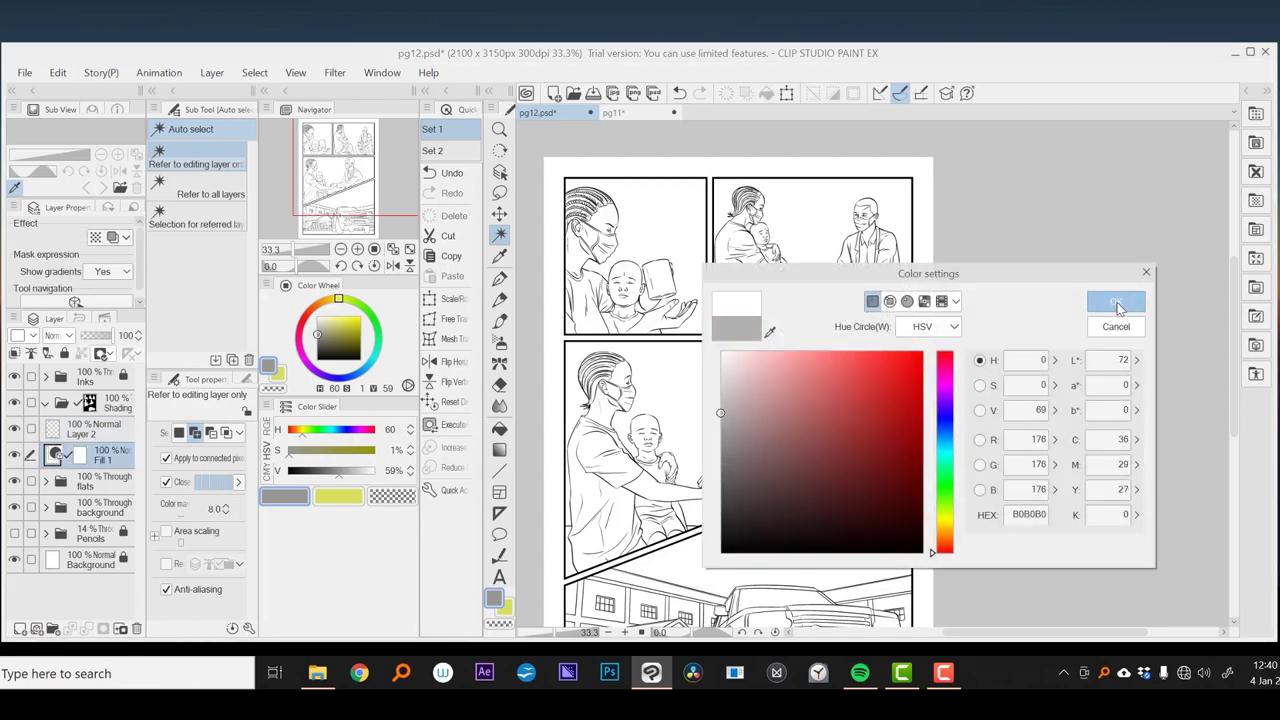
click(1116, 301)
click(112, 438)
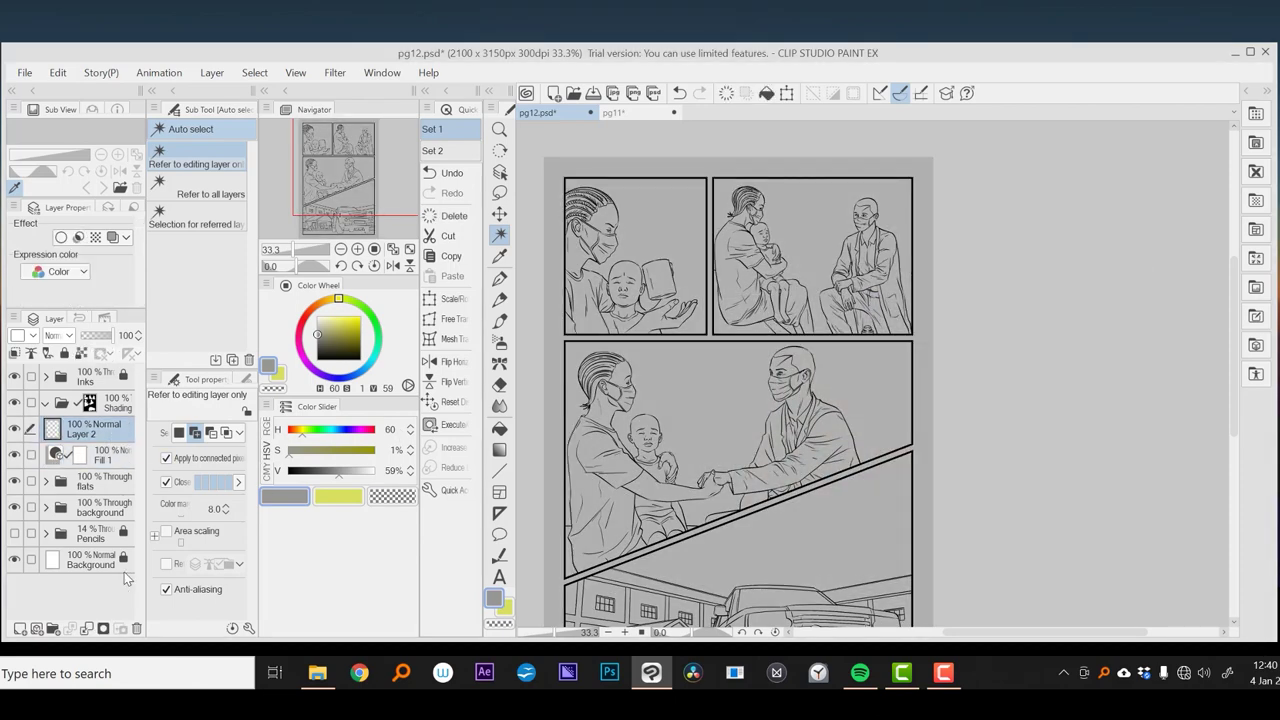
click(136, 628)
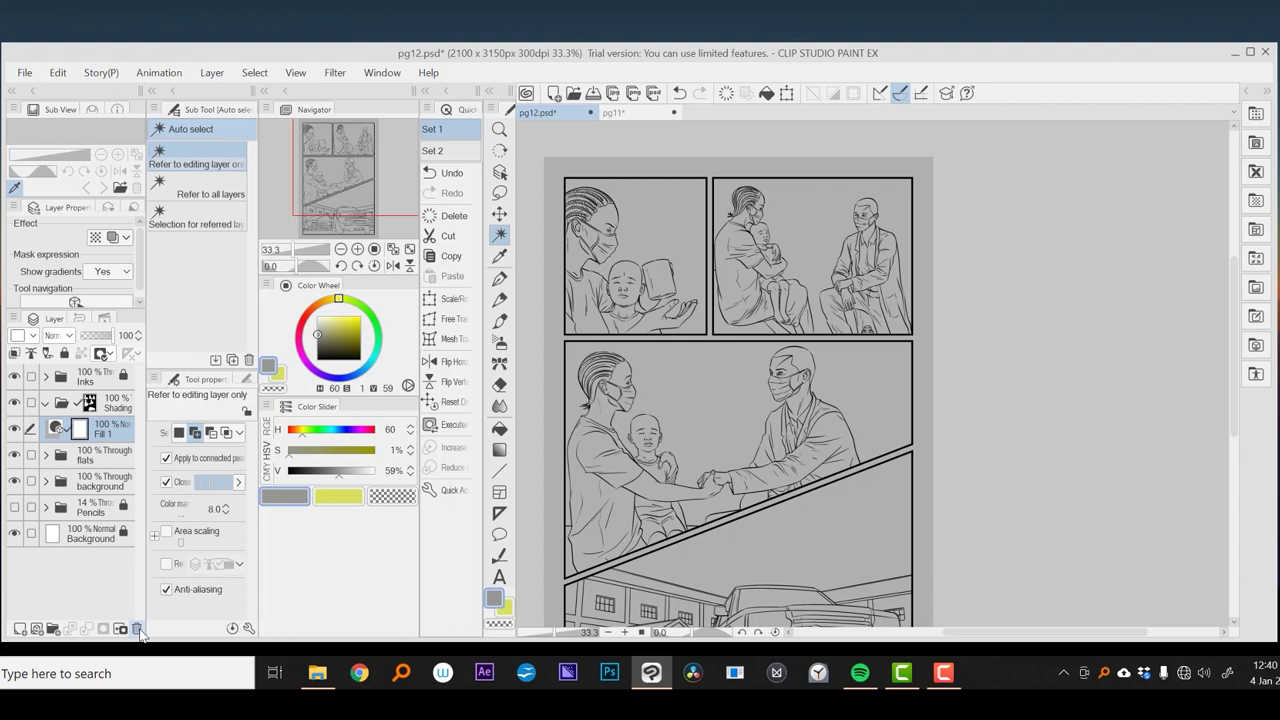
- Change the Shading folder's blending mode from Through to Normal
click(112, 414)
click(57, 335)
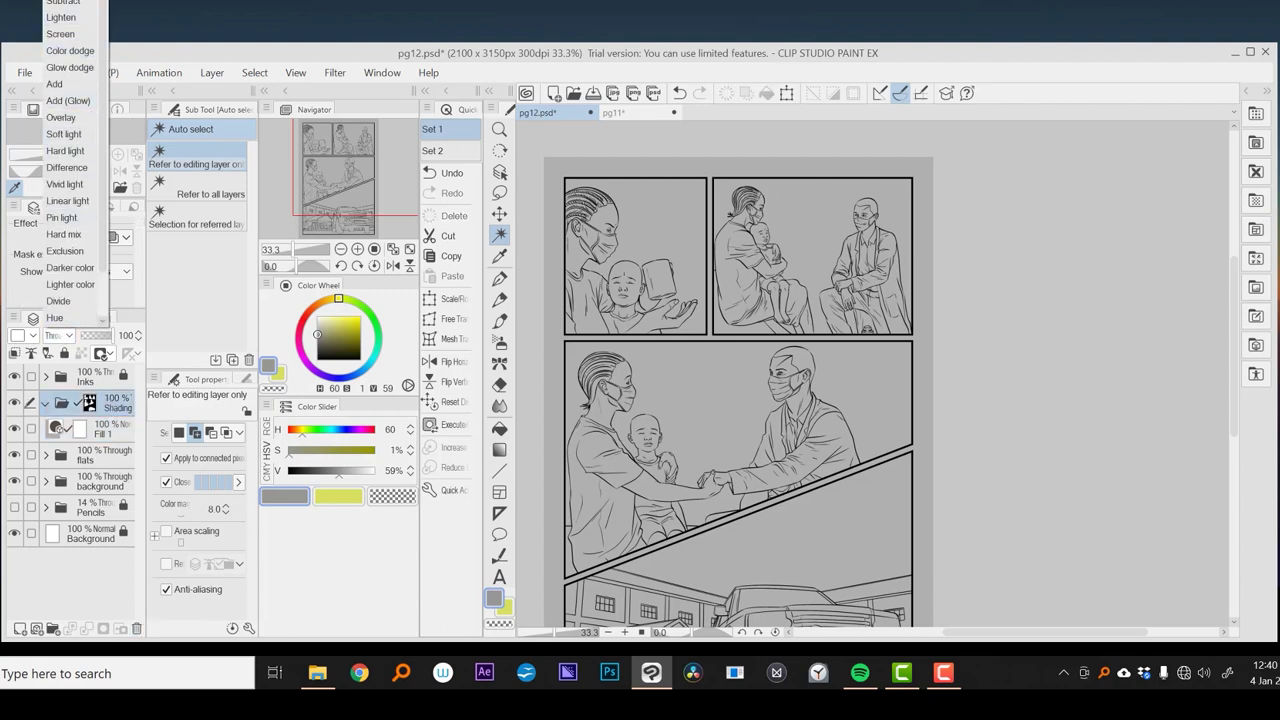
key(Home)
key(Return)
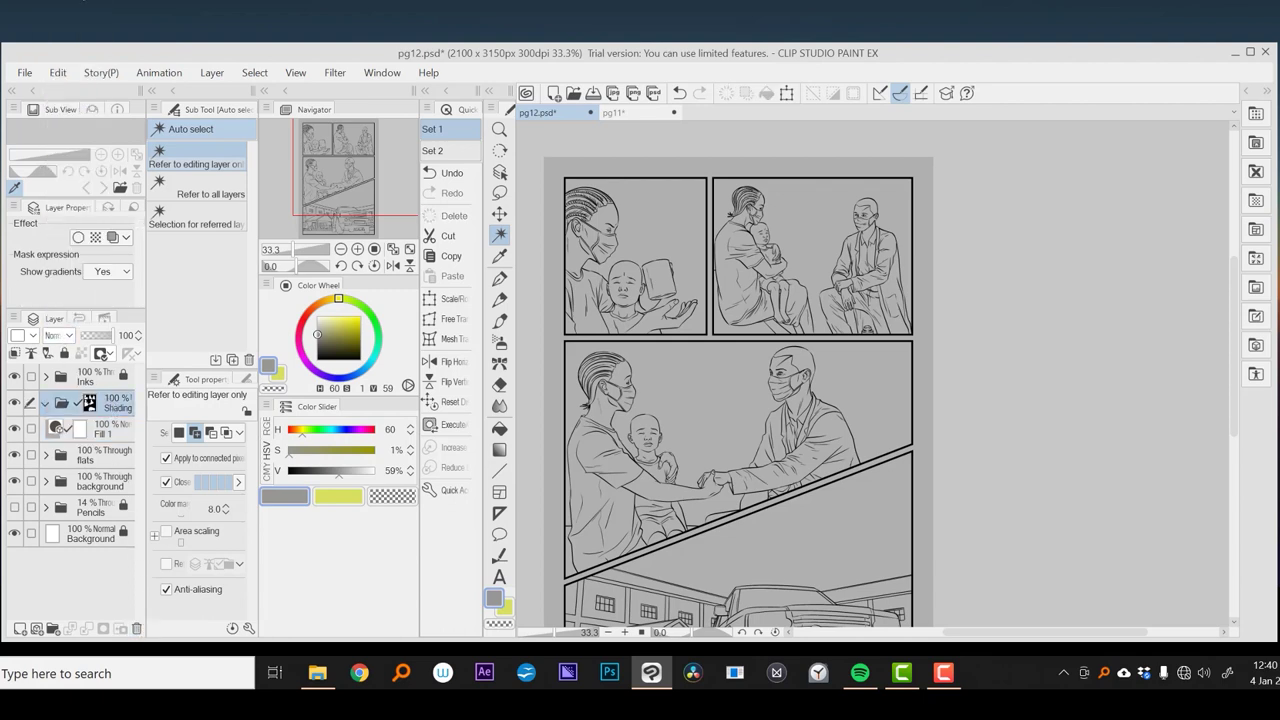
- Darken the Fill 1 layer's grey, trying 7F7F7F before settling on 9E9E9E
click(113, 435)
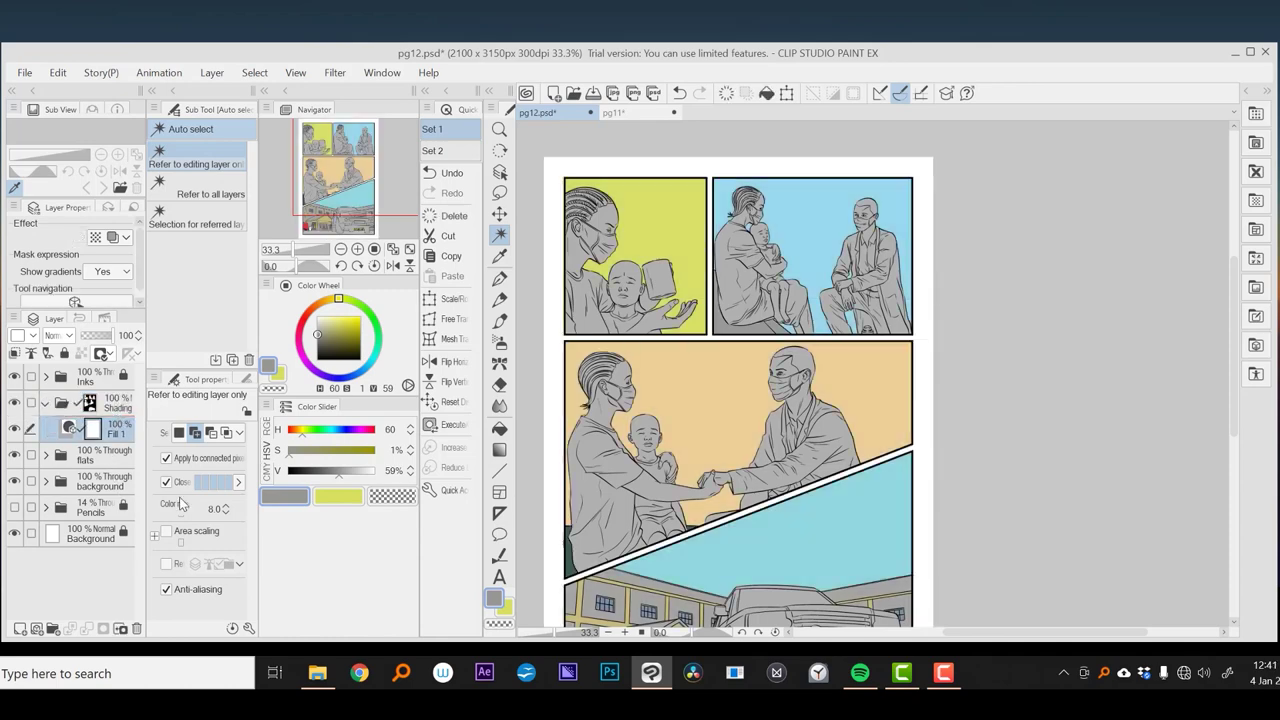
double_click(68, 430)
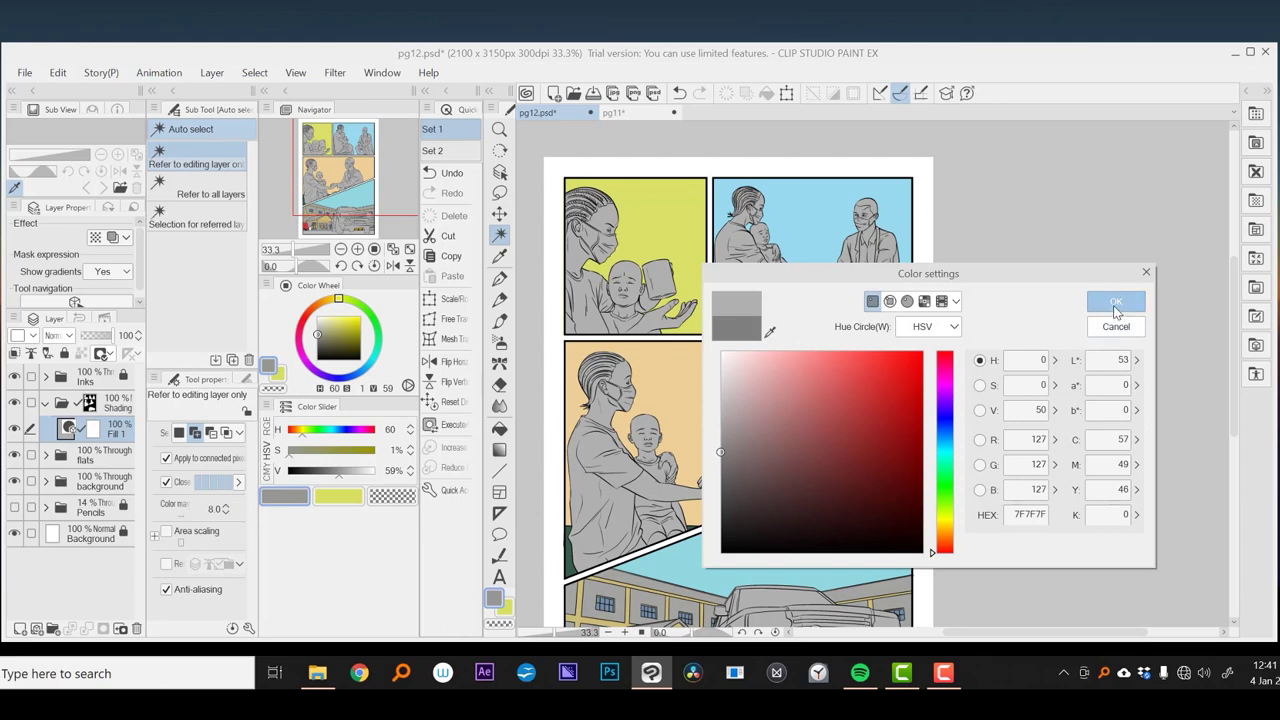
click(1117, 300)
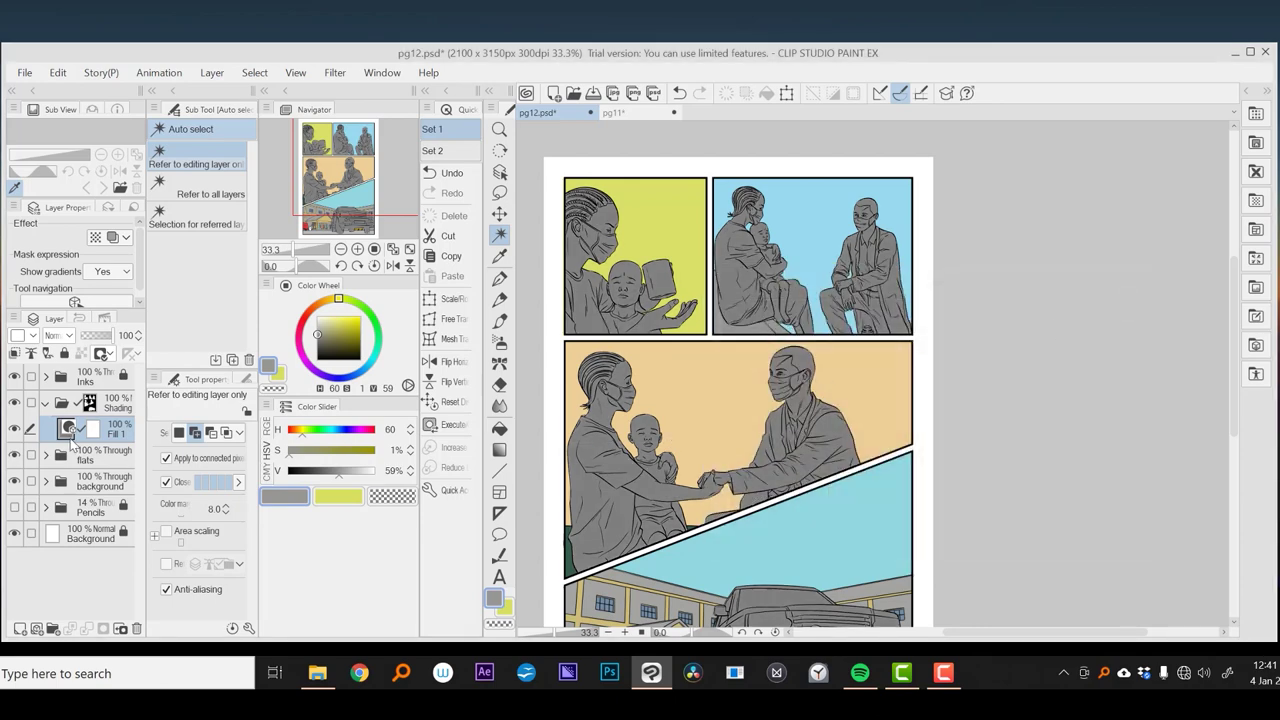
double_click(70, 436)
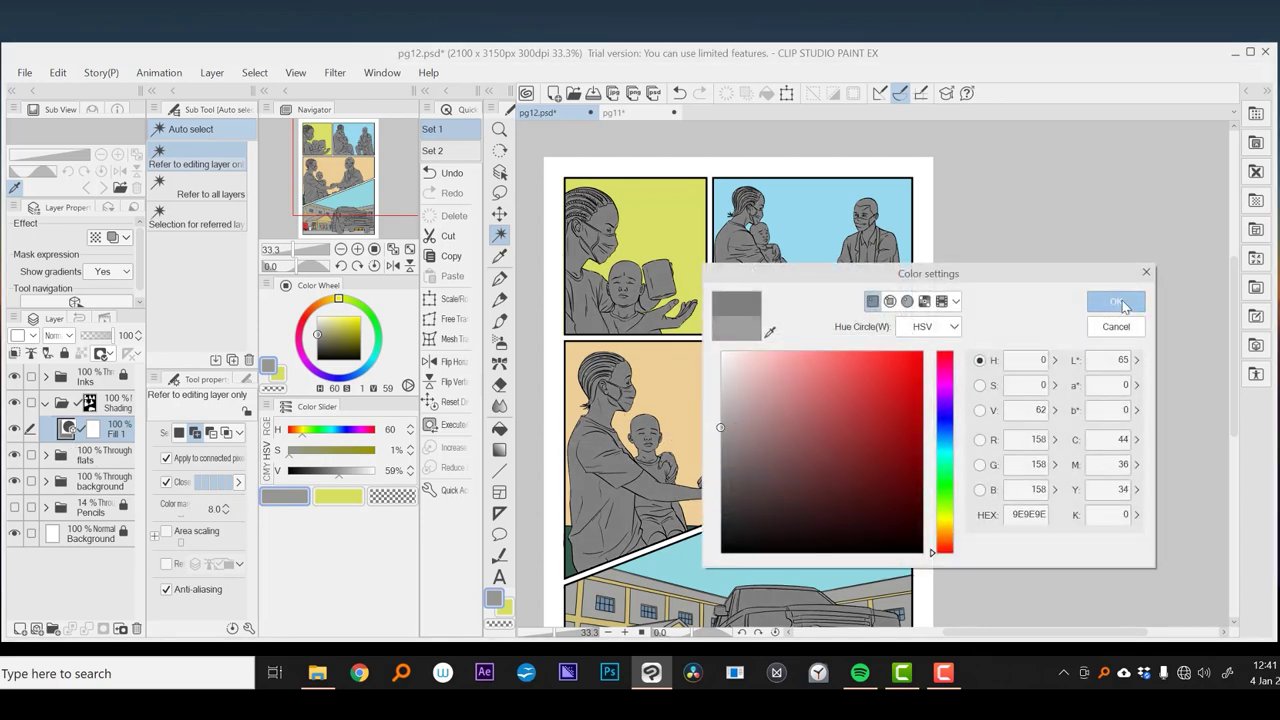
click(1122, 303)
- Create a new raster layer and move it out of the Shading folder to just above it
scroll(712, 310, up, 3)
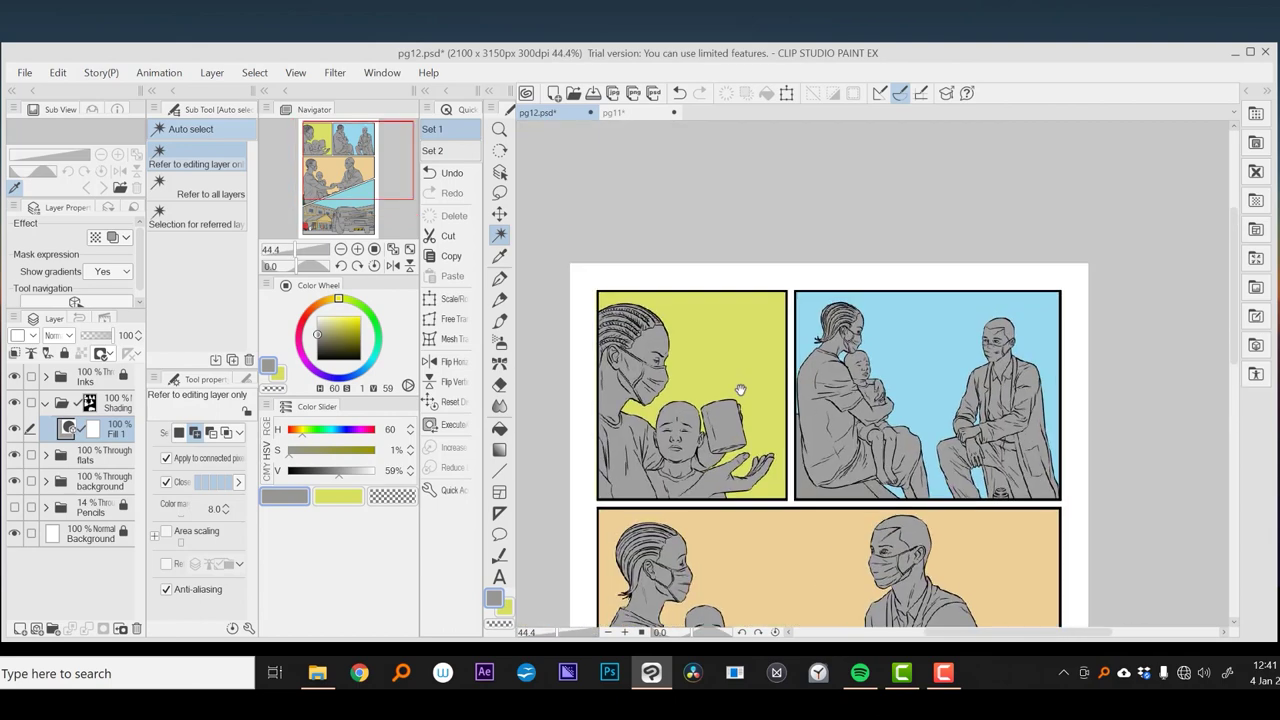
scroll(654, 242, down, 2)
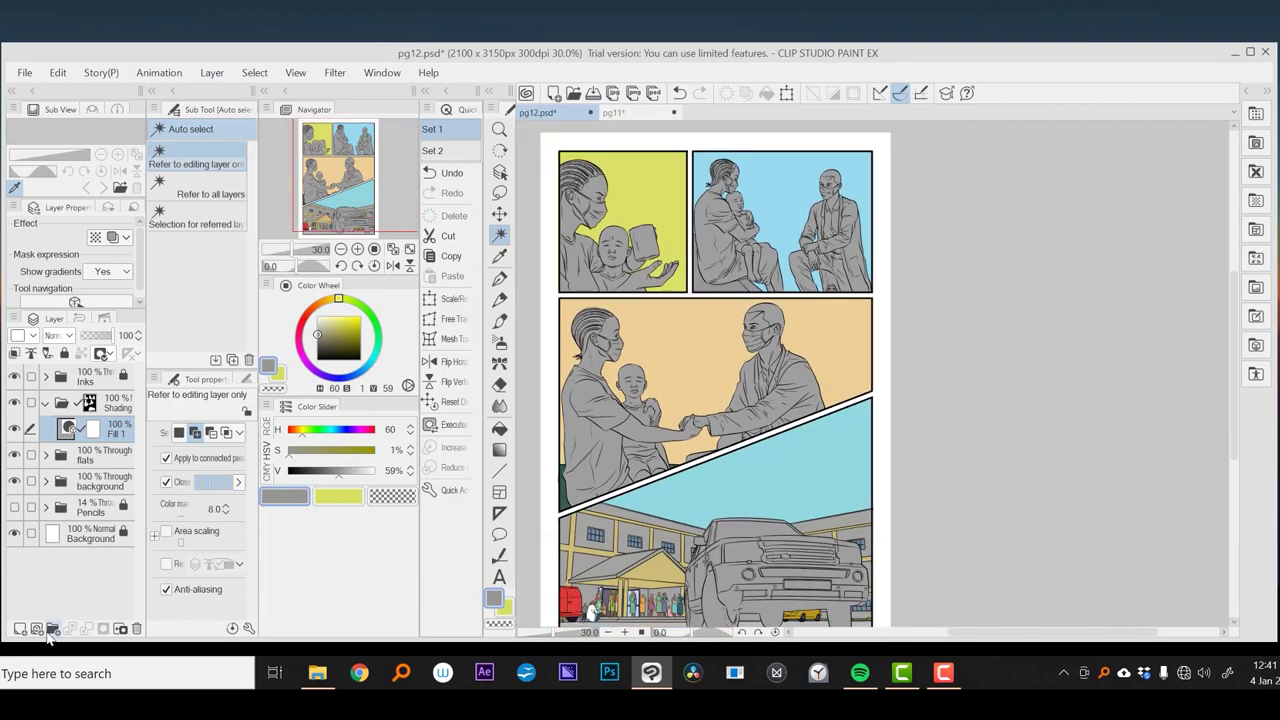
click(20, 628)
drag(120, 444, 120, 402)
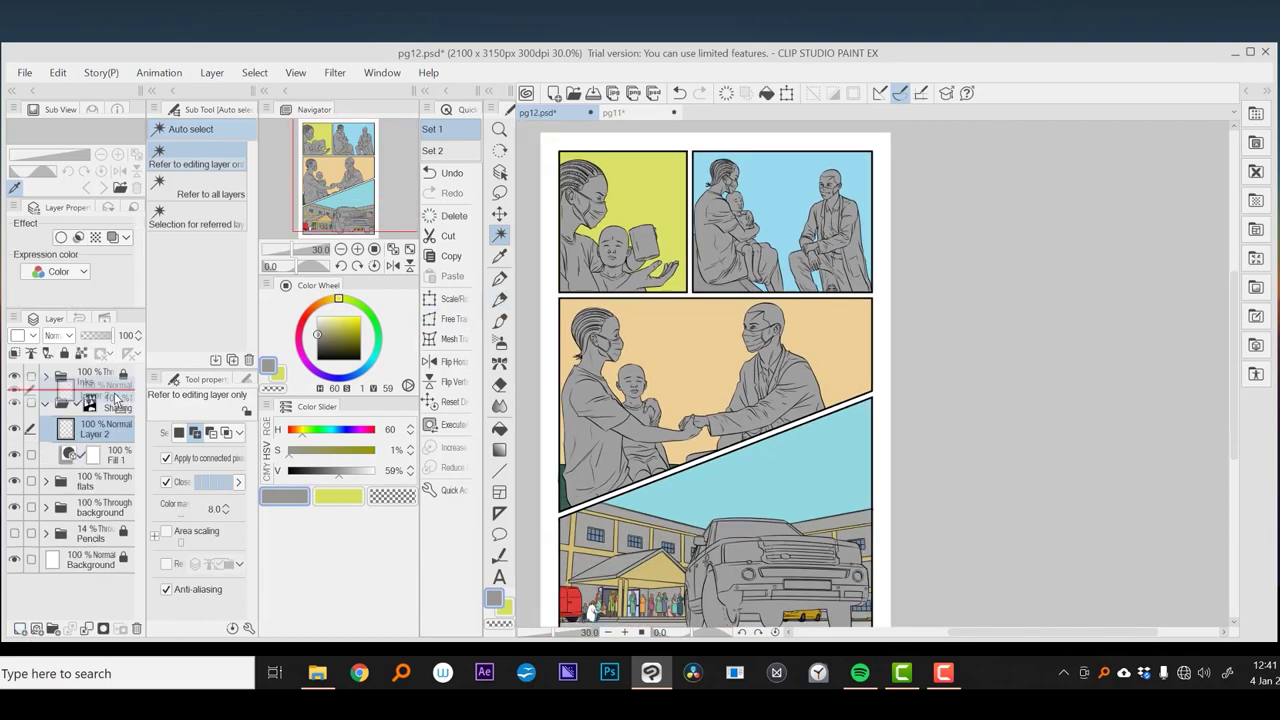
- Sketch orange light-direction arrows in the panels with the Real G-Pen at brush size 6
click(501, 281)
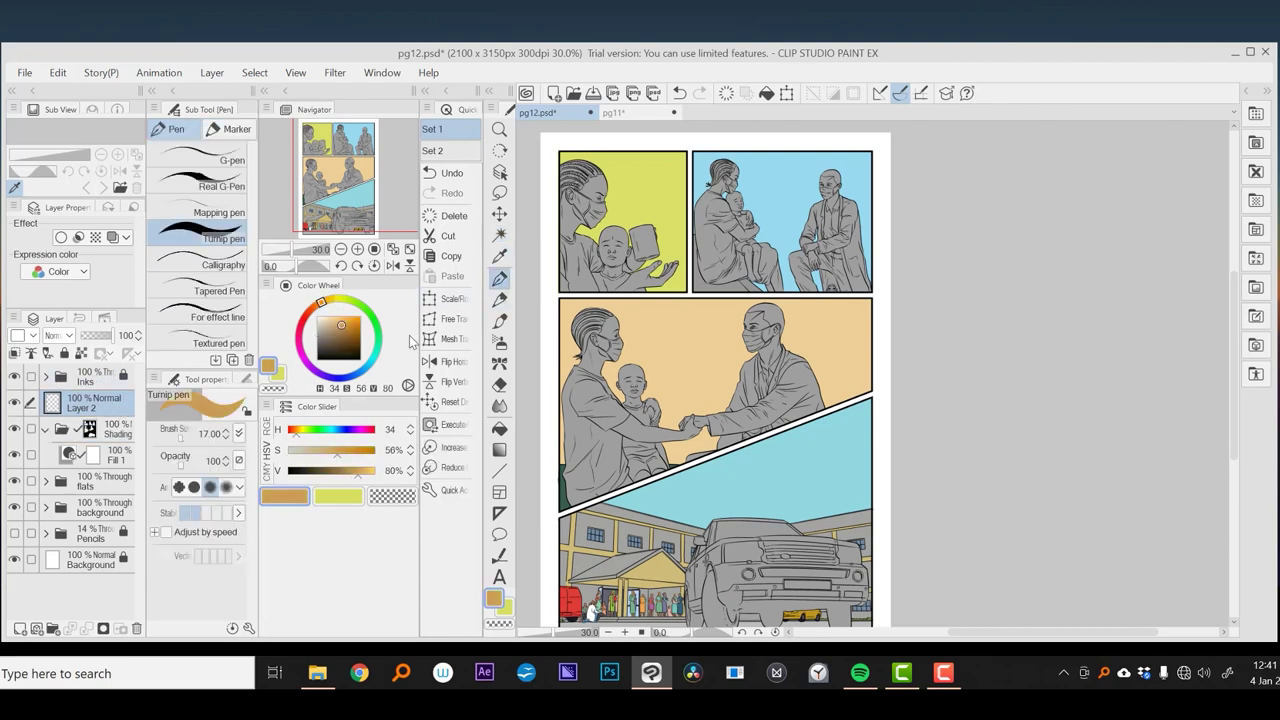
click(215, 186)
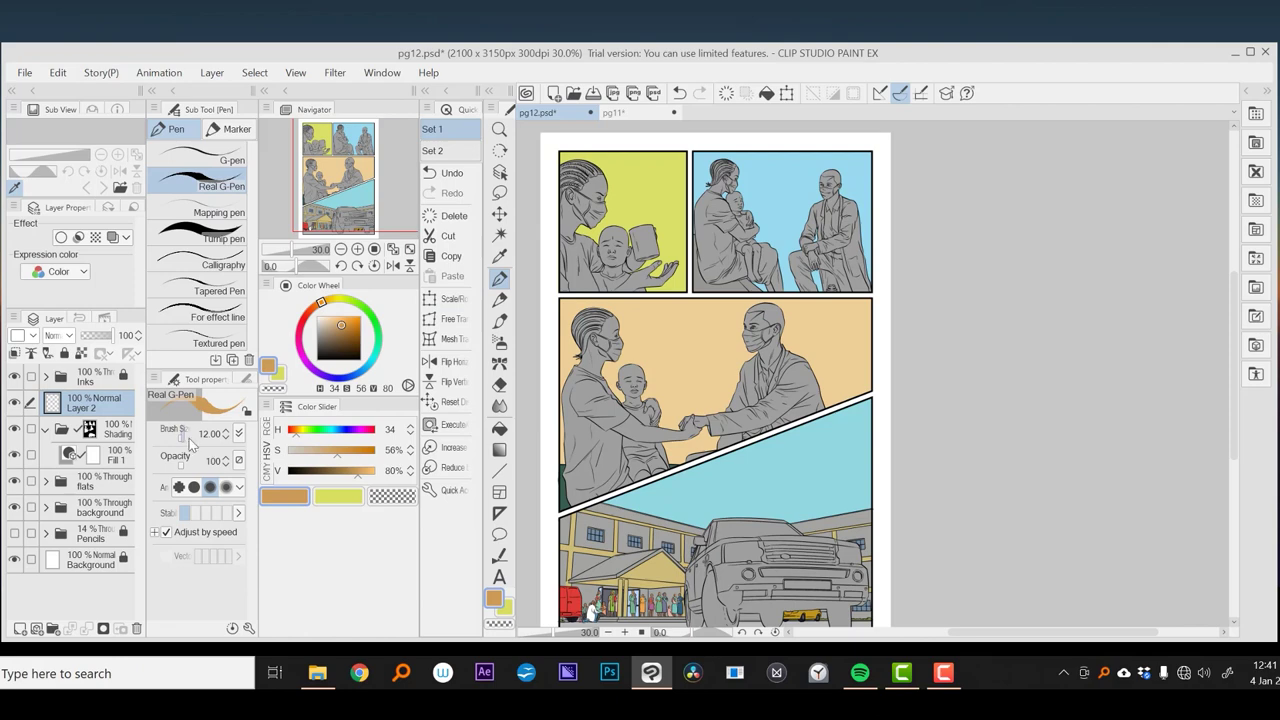
key(ctrl+z)
key(bracketleft)
key(bracketleft)
drag(659, 189, 661, 186)
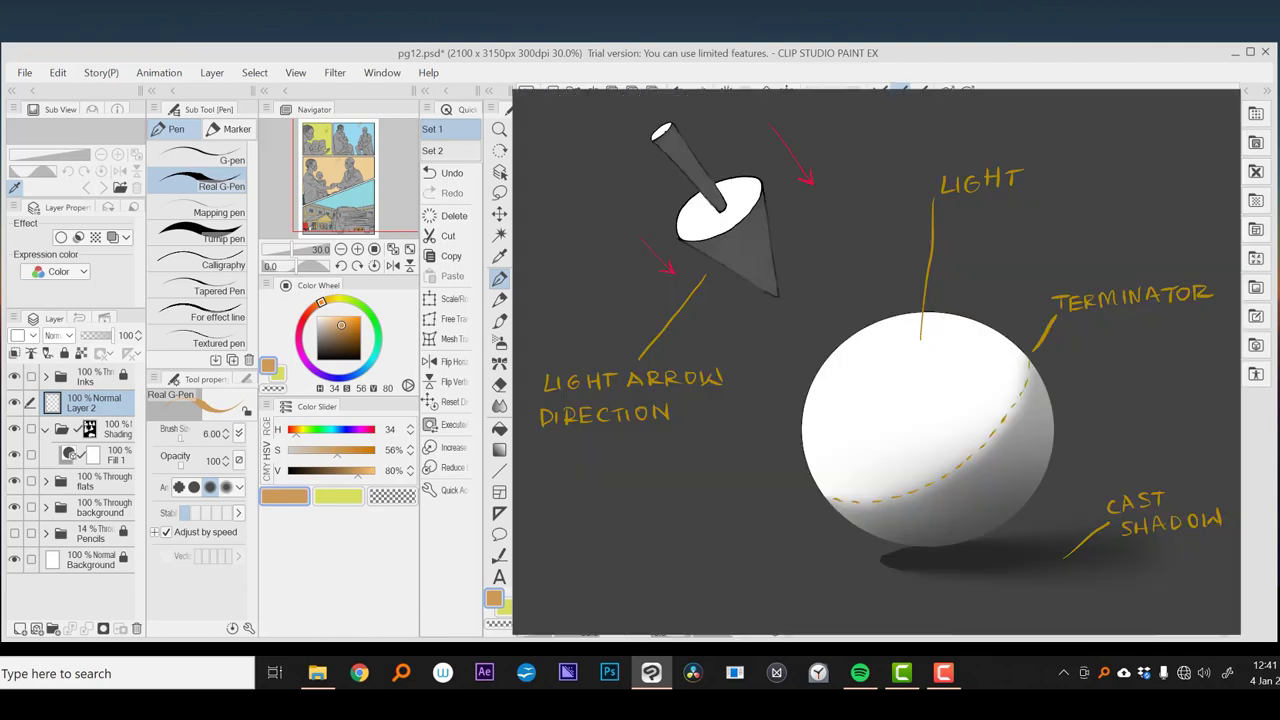
key(ctrl+z)
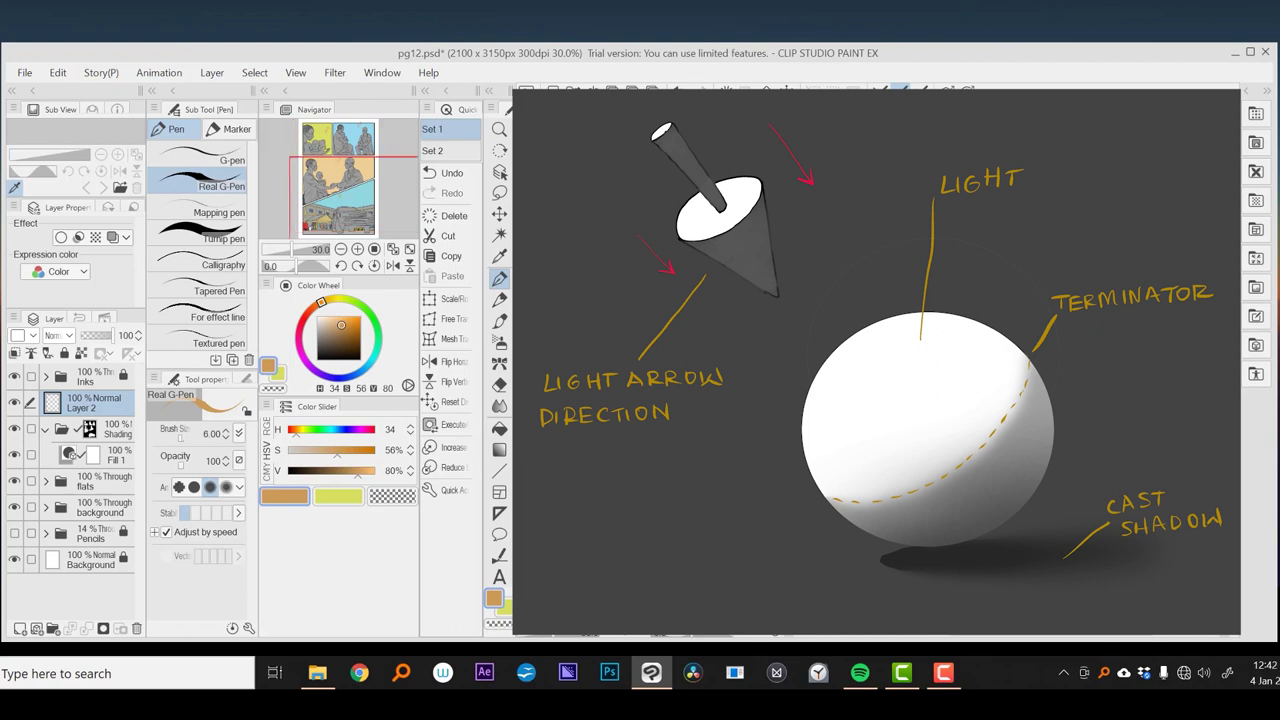
- Lasso the light arrow in the car panel and rotate it to adjust its light direction
click(499, 192)
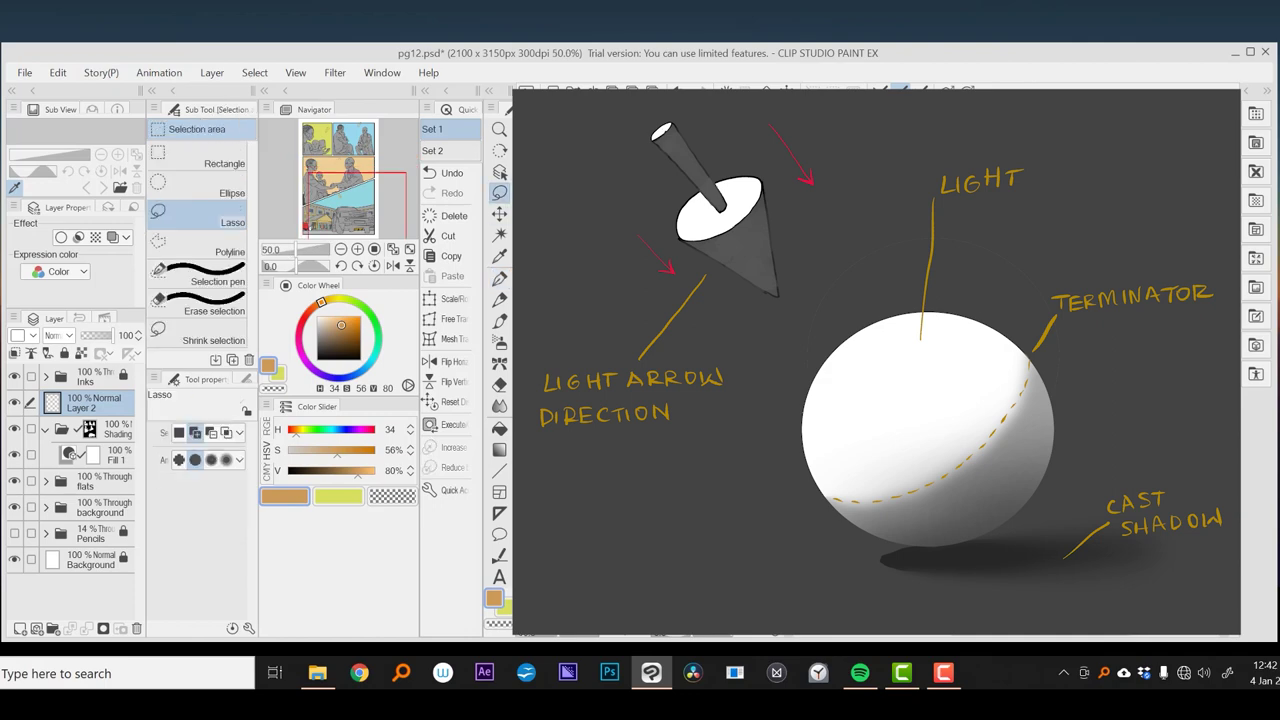
key(ctrl+t)
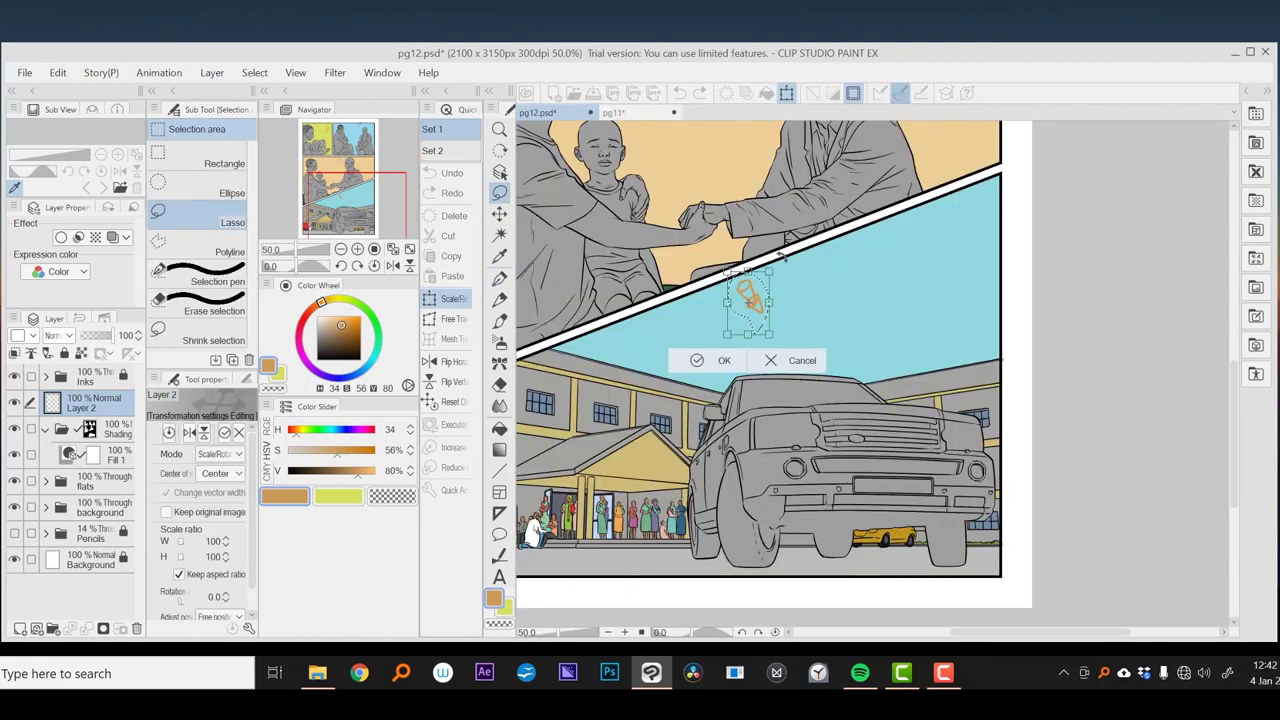
drag(748, 282, 757, 300)
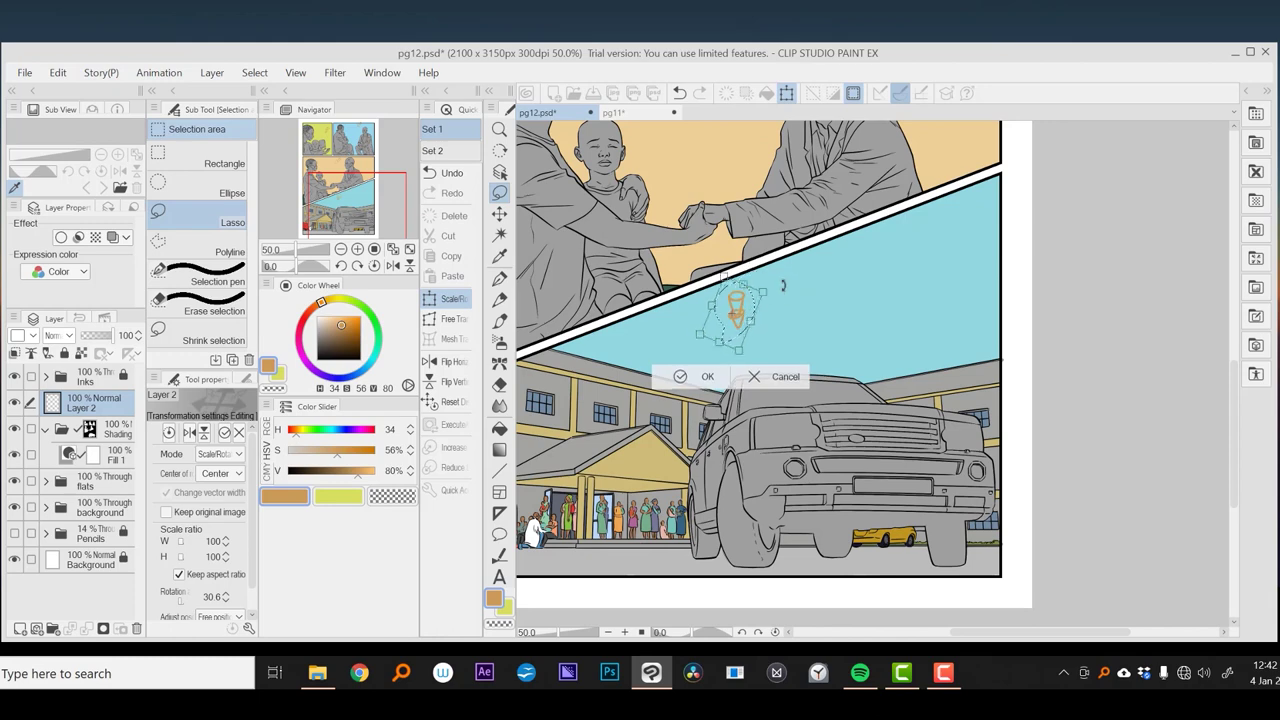
click(724, 366)
- Create a new layer above Fill 1 in the Shading folder and fill it with blue, H 203, S 58, V 56
scroll(733, 378, down, 2)
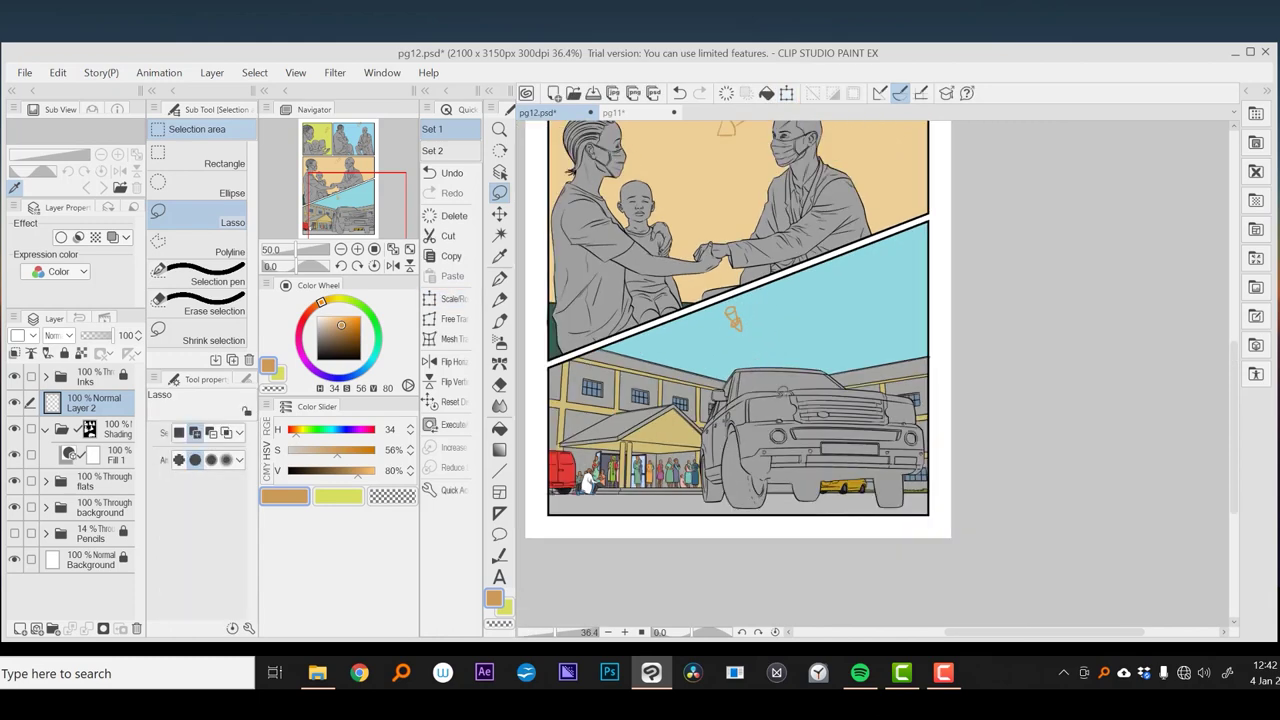
scroll(720, 350, up, 5)
scroll(705, 315, up, 1)
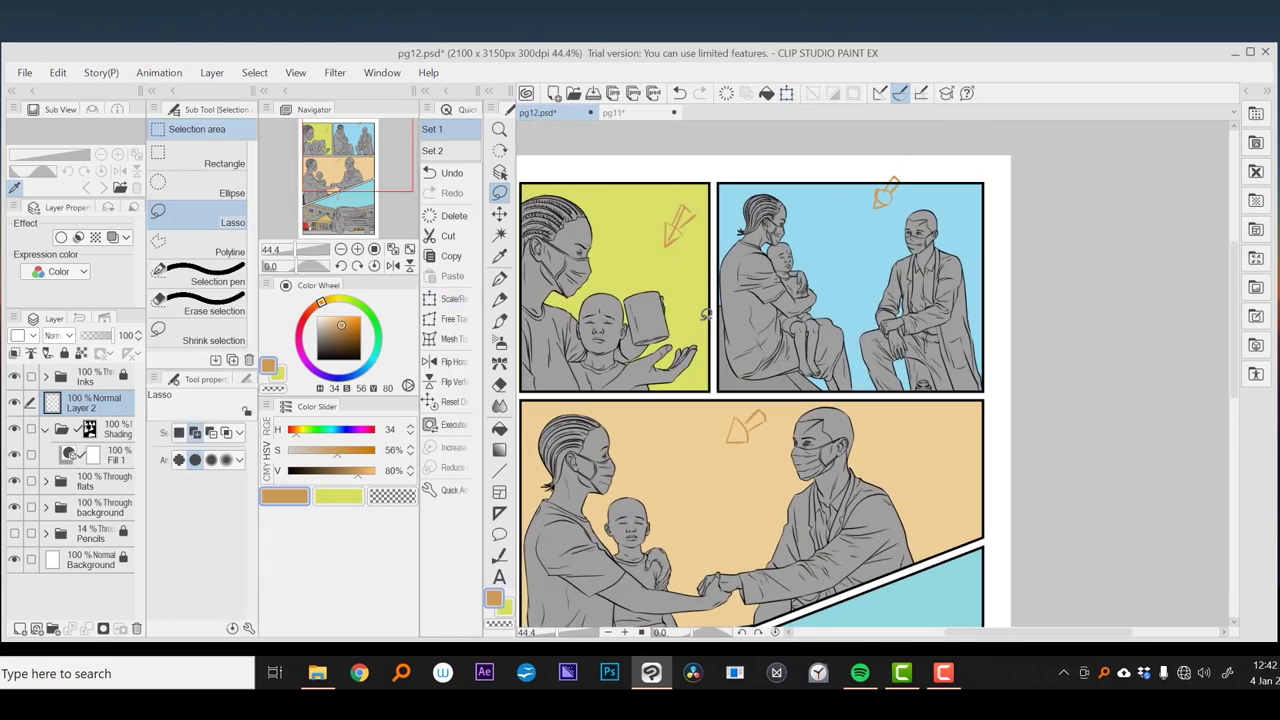
click(118, 457)
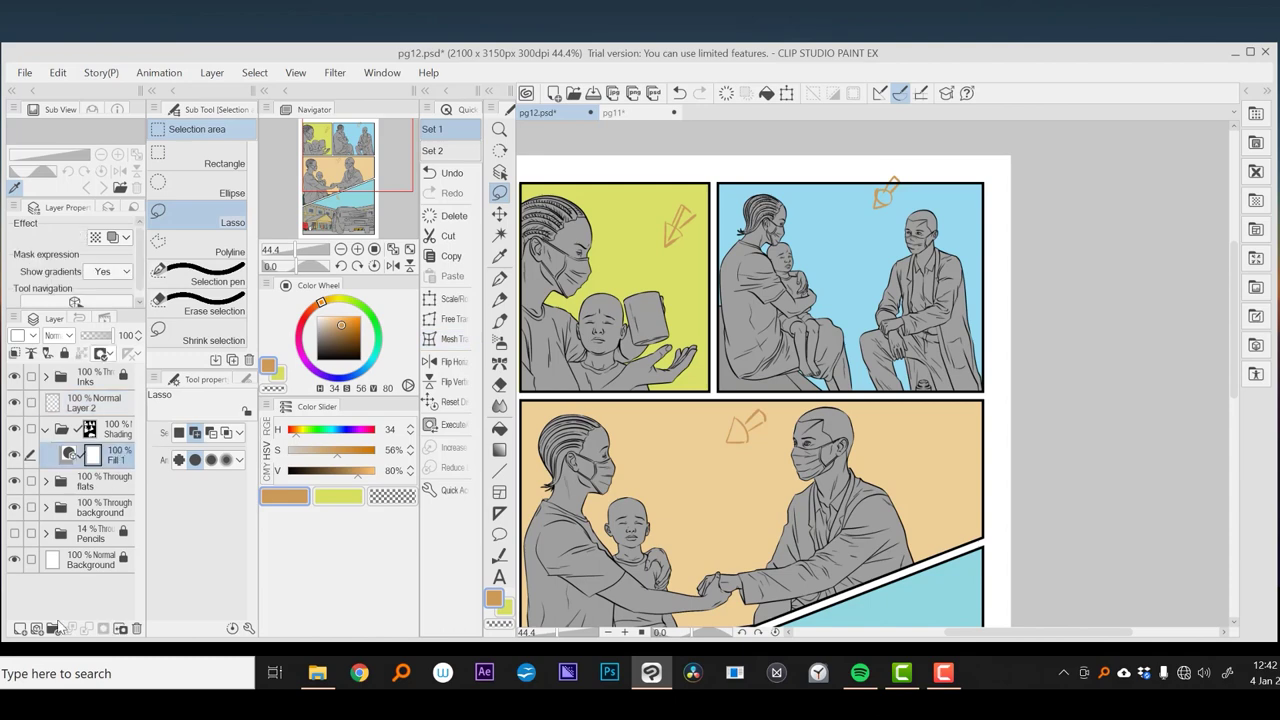
click(19, 628)
drag(573, 329, 619, 343)
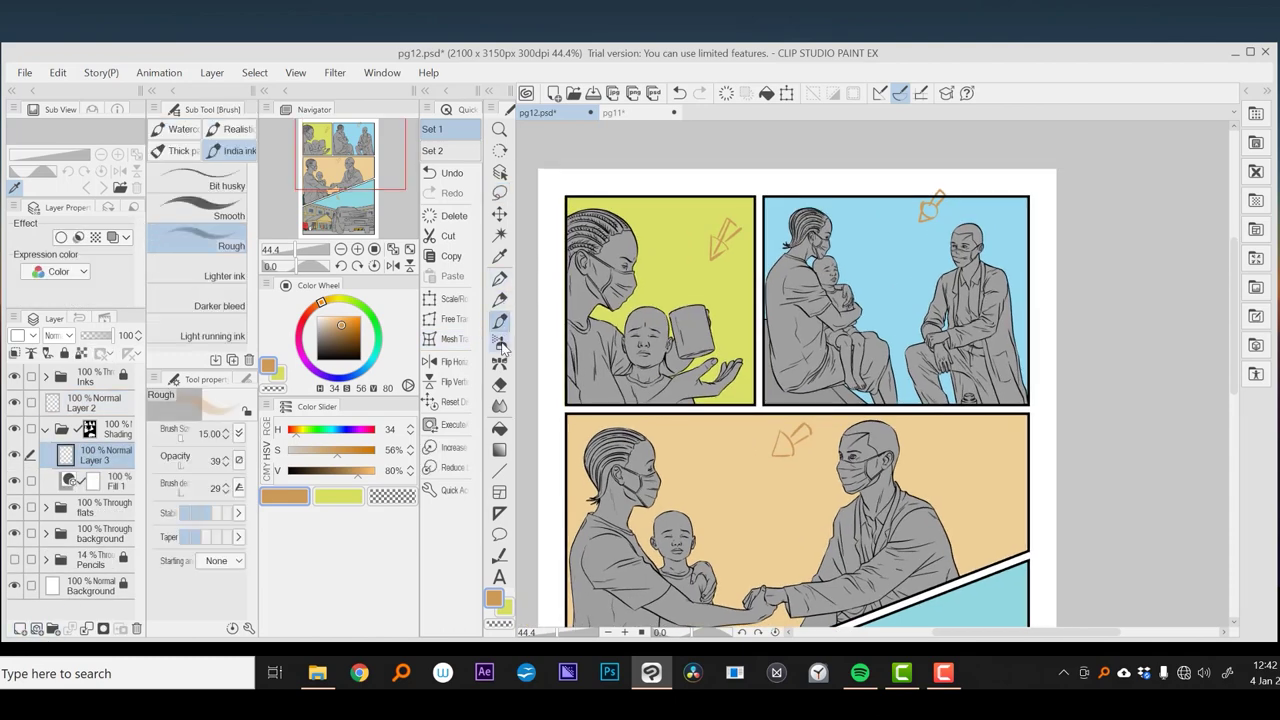
scroll(629, 326, up, 2)
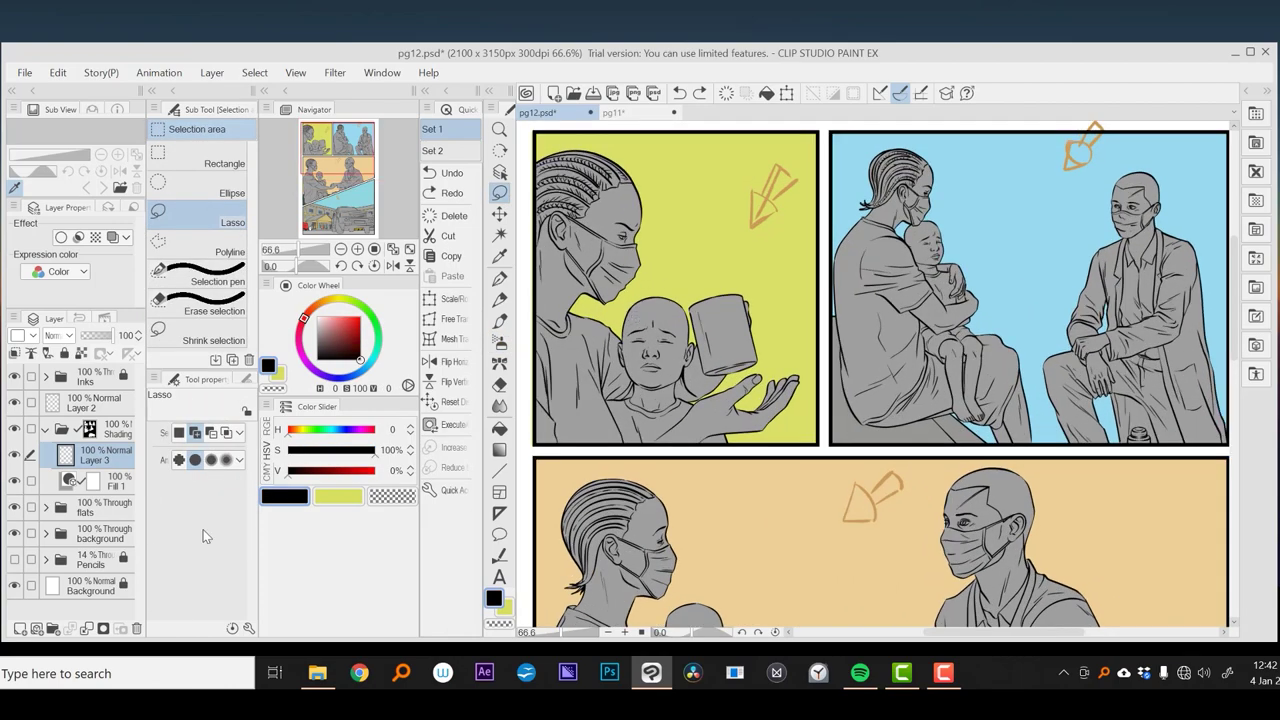
click(346, 380)
click(348, 332)
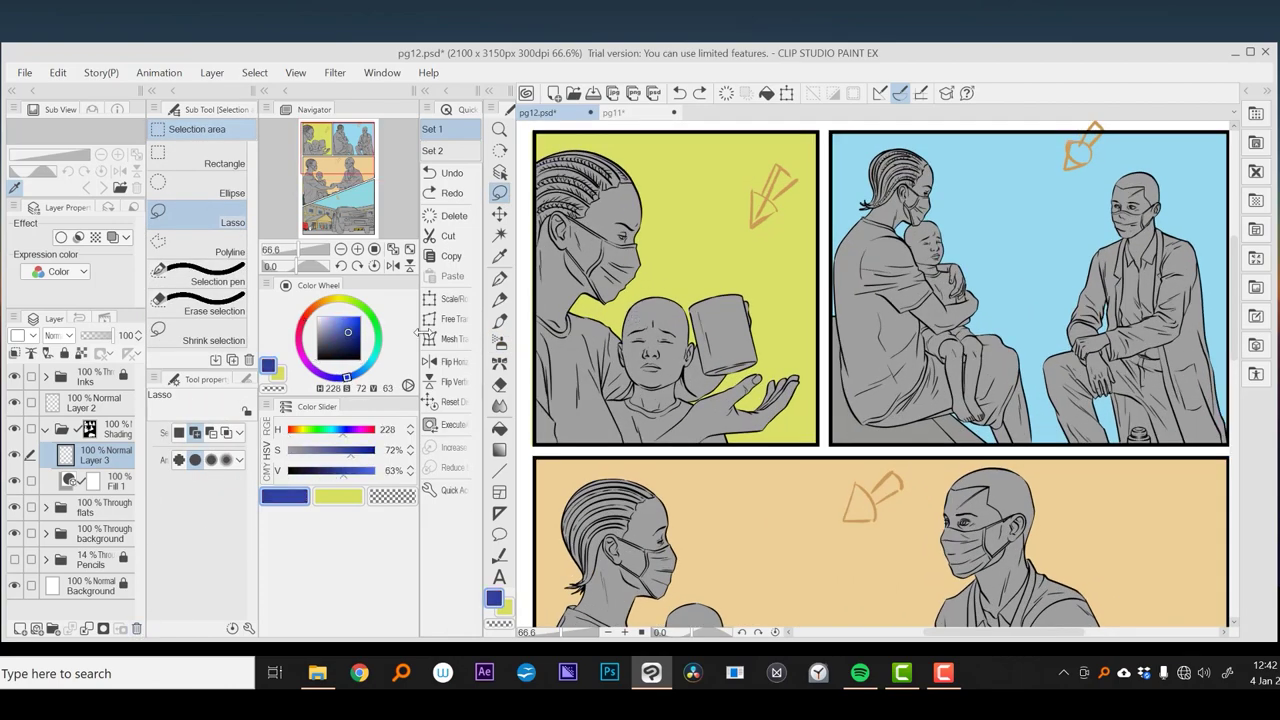
drag(754, 509, 653, 184)
click(362, 370)
click(341, 335)
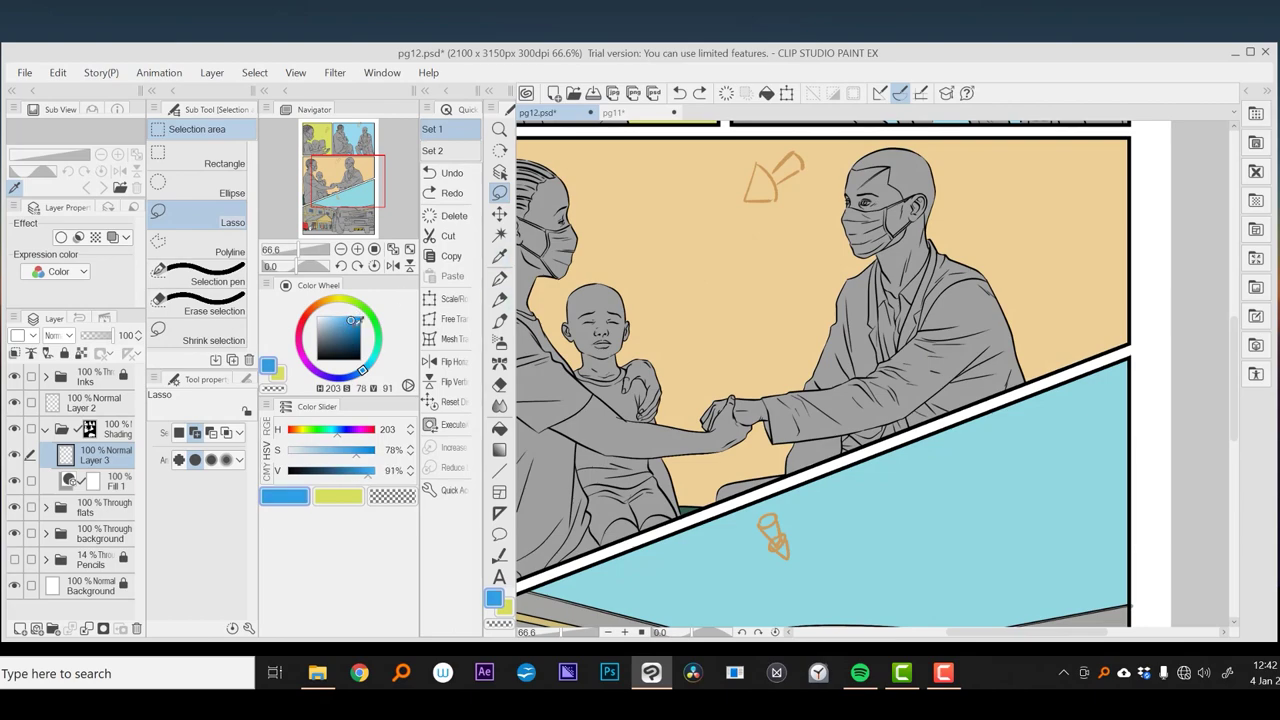
click(499, 428)
click(858, 185)
- Rename the blue layer as Shadows and give it a fully black mask that hides its fill
double_click(110, 456)
text(Shadows)
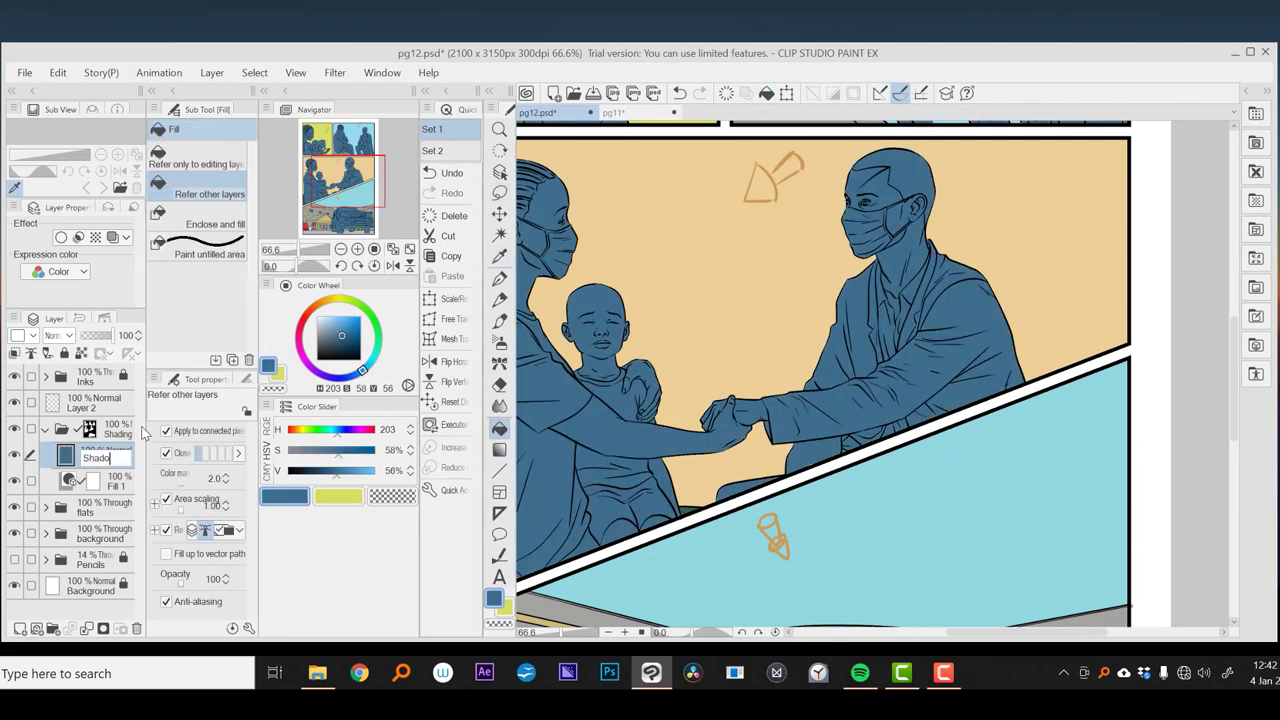
key(Return)
scroll(820, 380, down, 2)
key(m)
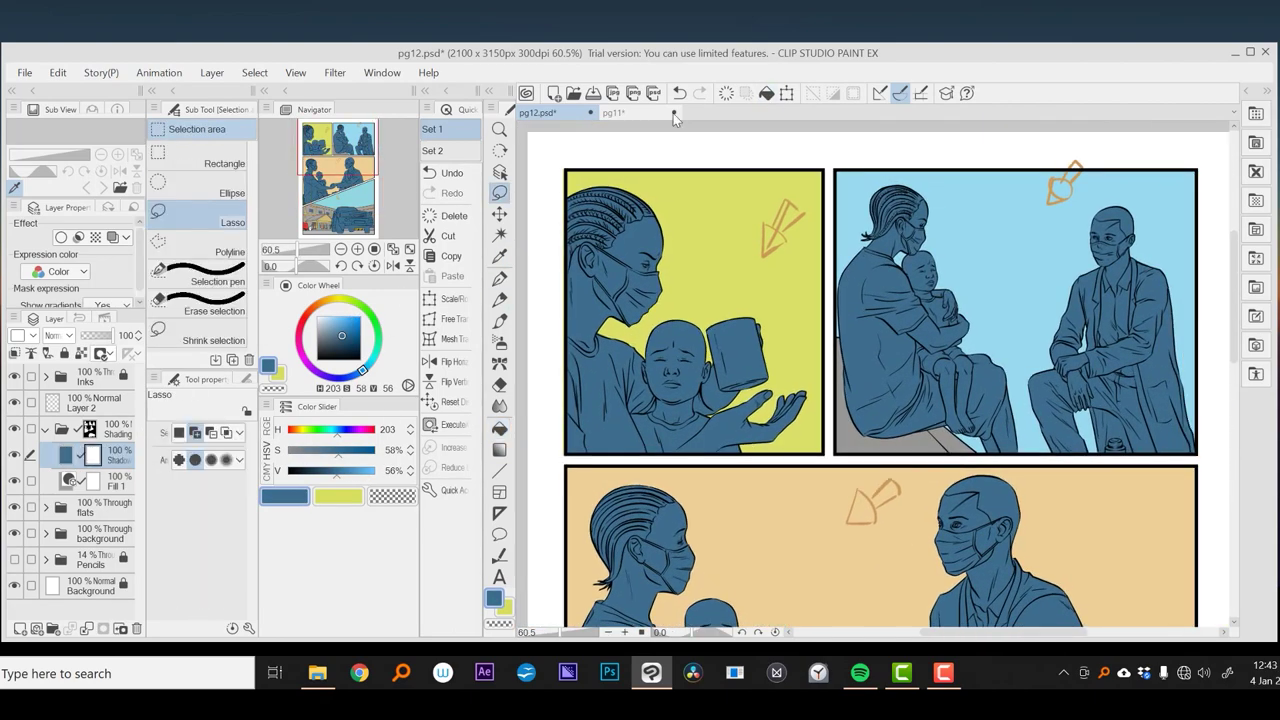
click(66, 628)
- Lasso and fill the shadow around the woman's eye in the first panel on the Shadows layer mask
scroll(764, 248, up, 4)
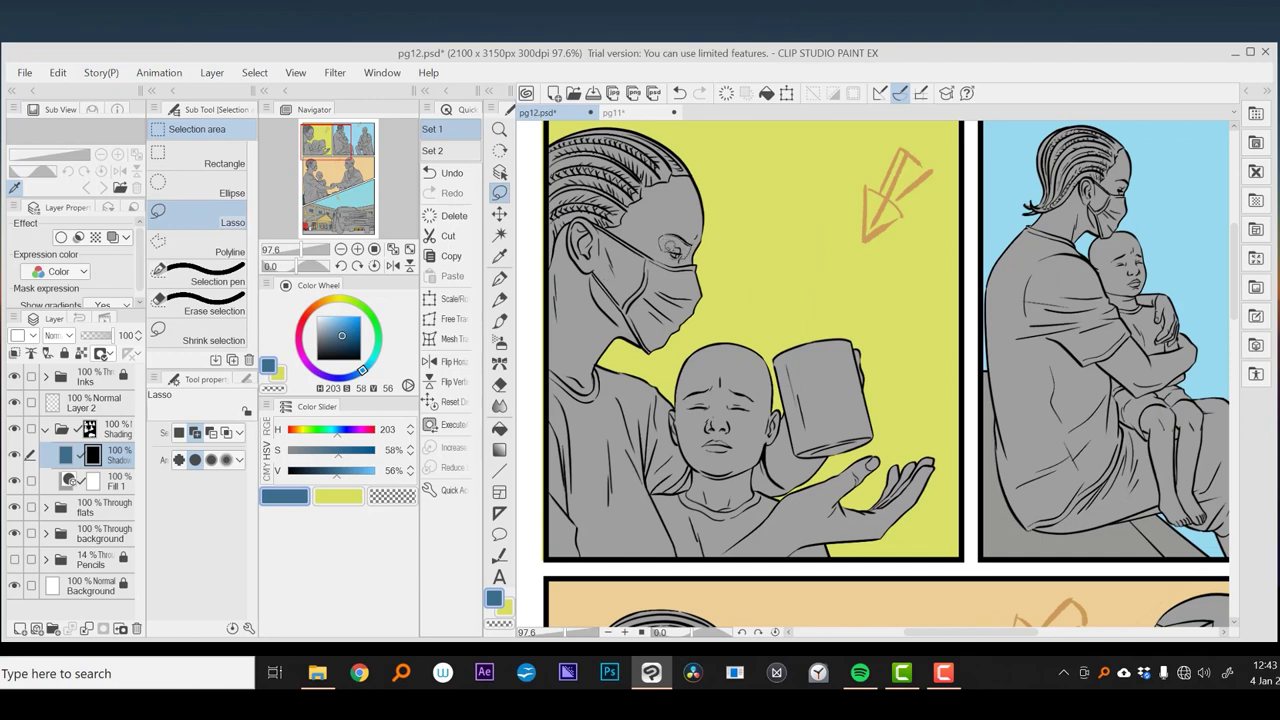
drag(668, 243, 670, 250)
key(alt+BackSpace)
key(ctrl+d)
key(alt+BackSpace)
key(ctrl+d)
scroll(712, 279, left, 1)
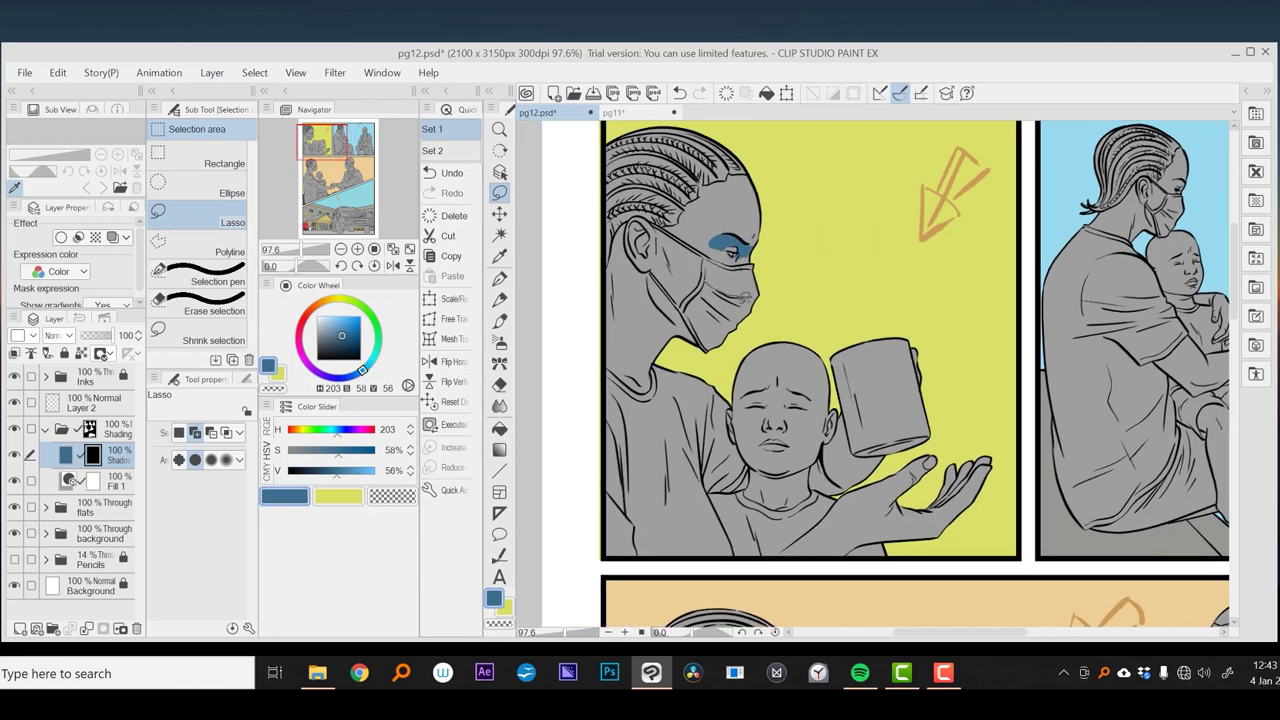
- Lasso and fill shadow shapes on the woman's upper face mask, around her ear and down her neck
mouse_move(744, 298)
mouse_down()
mouse_move(655, 245)
mouse_move(690, 225)
mouse_move(750, 272)
mouse_up()
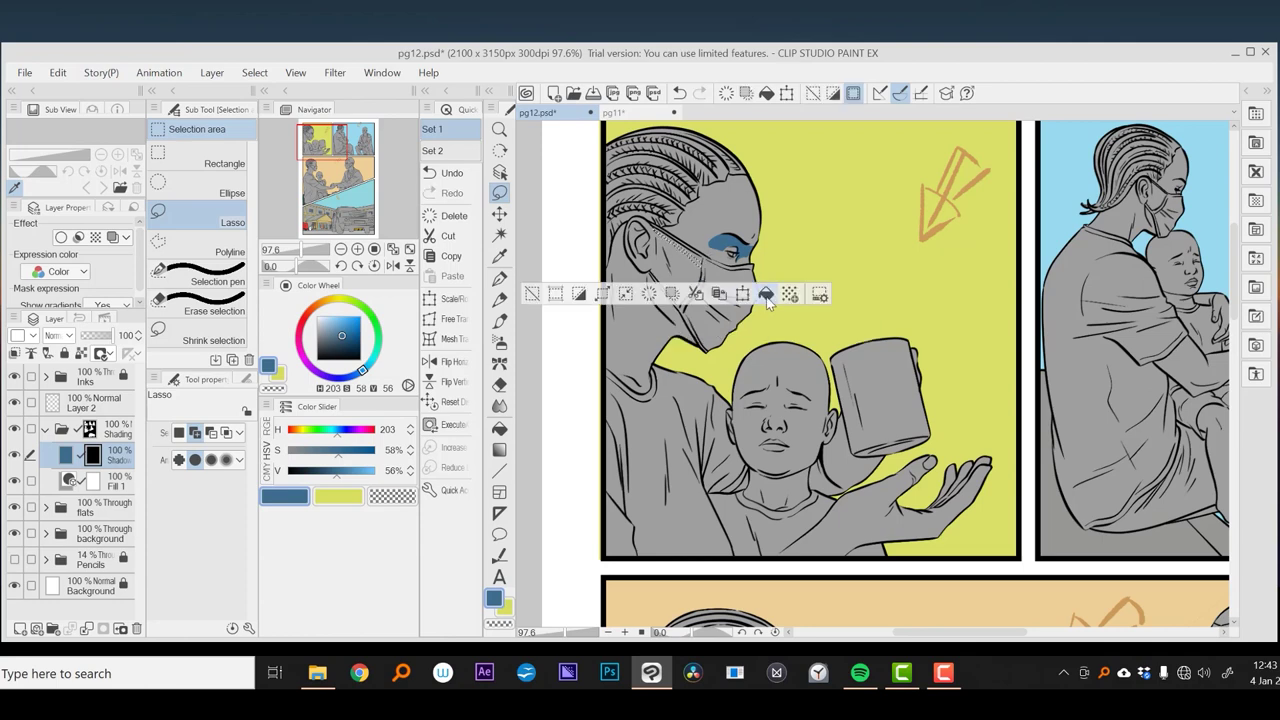
click(766, 294)
key(ctrl+d)
mouse_move(630, 226)
mouse_down()
mouse_move(648, 242)
mouse_move(628, 268)
mouse_move(634, 324)
mouse_move(708, 370)
mouse_up()
key(alt+BackSpace)
key(ctrl+d)
key(alt+BackSpace)
key(ctrl+d)
key(alt+BackSpace)
key(ctrl+d)
- Lasso and fill shadows along the jaw side of the woman's face mask and the cheek beside her ear
drag(656, 300, 708, 390)
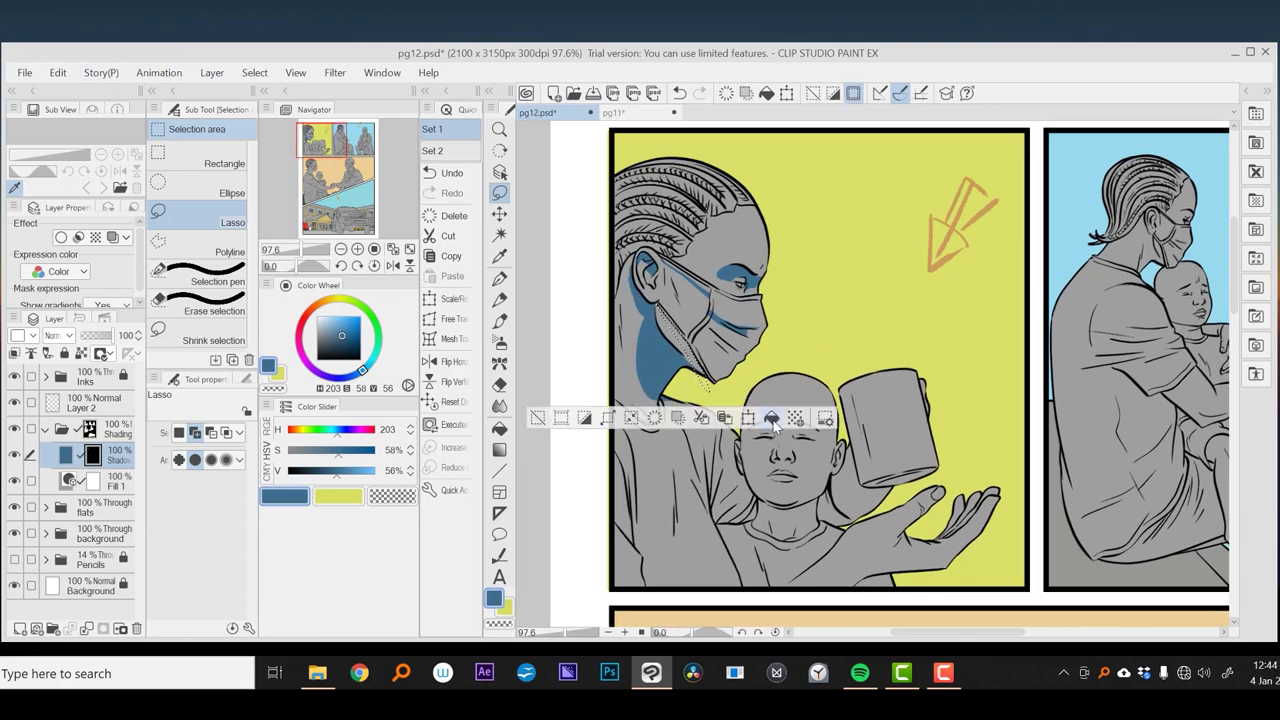
key(alt+BackSpace)
key(ctrl+d)
mouse_move(664, 258)
mouse_down()
mouse_move(700, 336)
mouse_move(656, 300)
mouse_move(680, 318)
mouse_up()
key(b)
key(ctrl+d)
key(m)
- Extend the shadow around the woman's eye with small lassoed and filled shapes
mouse_move(724, 268)
mouse_down()
mouse_move(770, 300)
mouse_move(782, 292)
mouse_move(744, 282)
mouse_up()
key(alt+BackSpace)
key(ctrl+d)
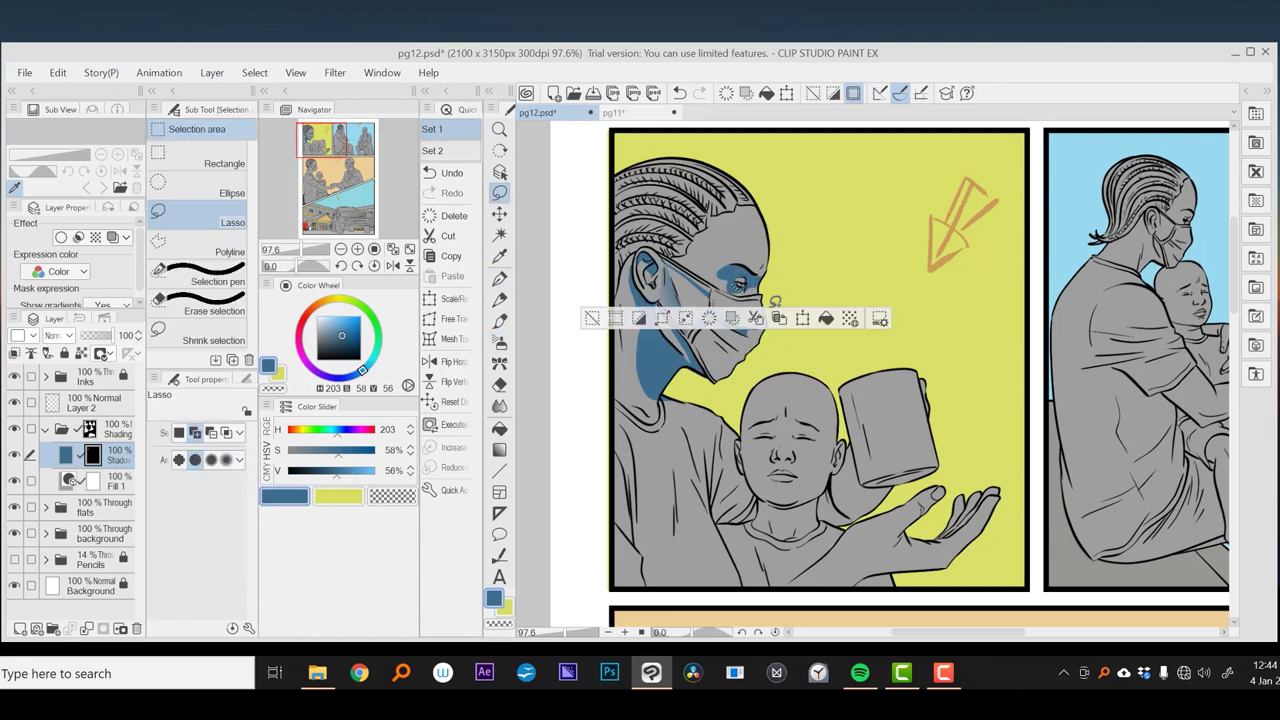
key(alt+BackSpace)
key(ctrl+d)
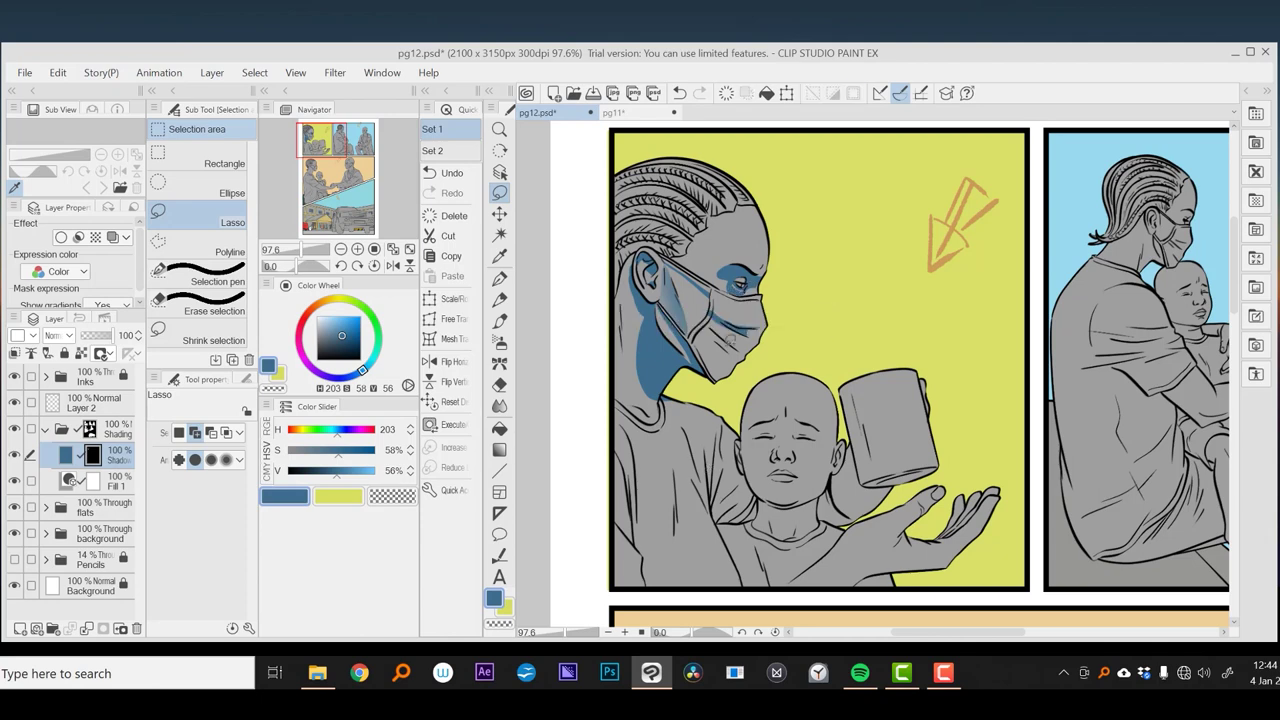
- Lasso and fill the shadows in the folds and lower front of the woman's face mask
mouse_move(729, 338)
mouse_down()
mouse_move(722, 382)
mouse_move(852, 374)
mouse_move(700, 314)
mouse_up()
key(alt+BackSpace)
key(ctrl+d)
mouse_move(788, 313)
mouse_down()
mouse_move(738, 301)
mouse_move(702, 272)
mouse_move(772, 330)
mouse_up()
key(alt+BackSpace)
key(ctrl+d)
key(alt+BackSpace)
key(ctrl+d)
- Lasso and fill a broad shadow across the side of the woman's head and cheek
mouse_move(630, 272)
mouse_down()
mouse_move(634, 312)
mouse_move(636, 300)
mouse_move(700, 340)
mouse_move(744, 326)
mouse_move(745, 345)
mouse_up()
key(alt+BackSpace)
key(ctrl+d)
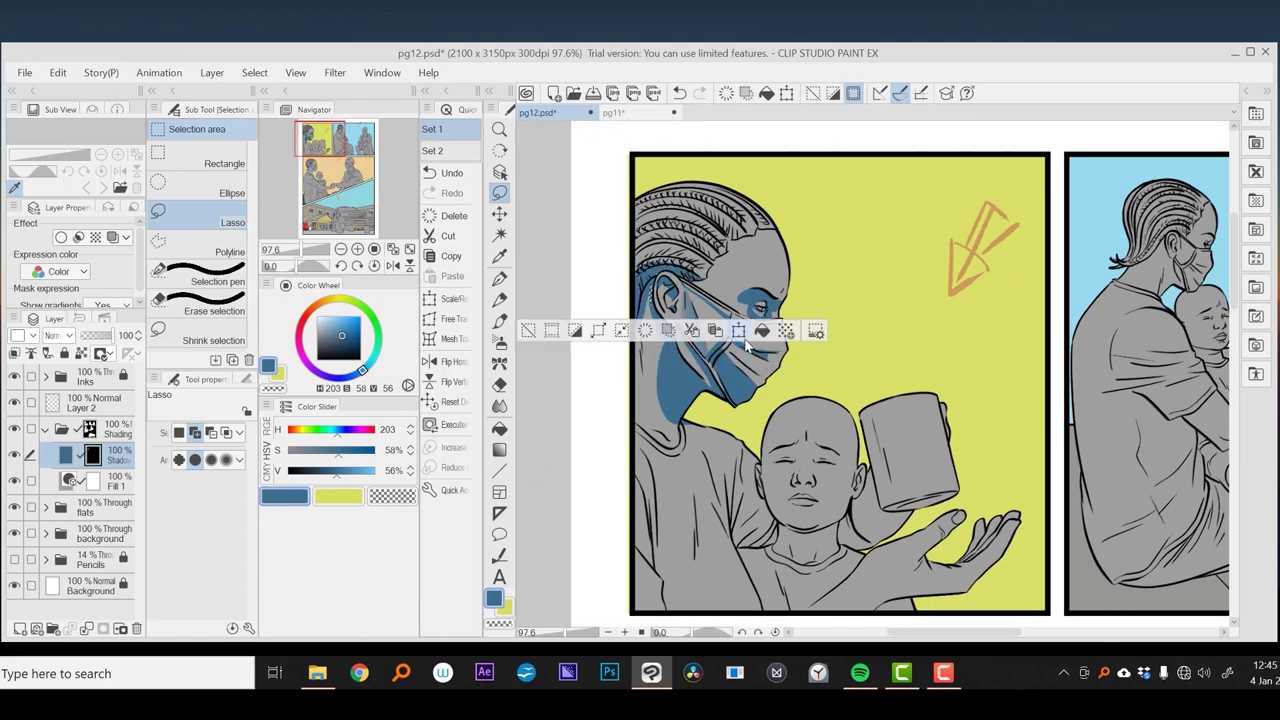
- Lasso and fill shadows on the woman's temple and among her lower braids
key(alt+BackSpace)
key(ctrl+d)
mouse_move(720, 250)
mouse_down()
mouse_move(638, 240)
mouse_move(705, 248)
mouse_up()
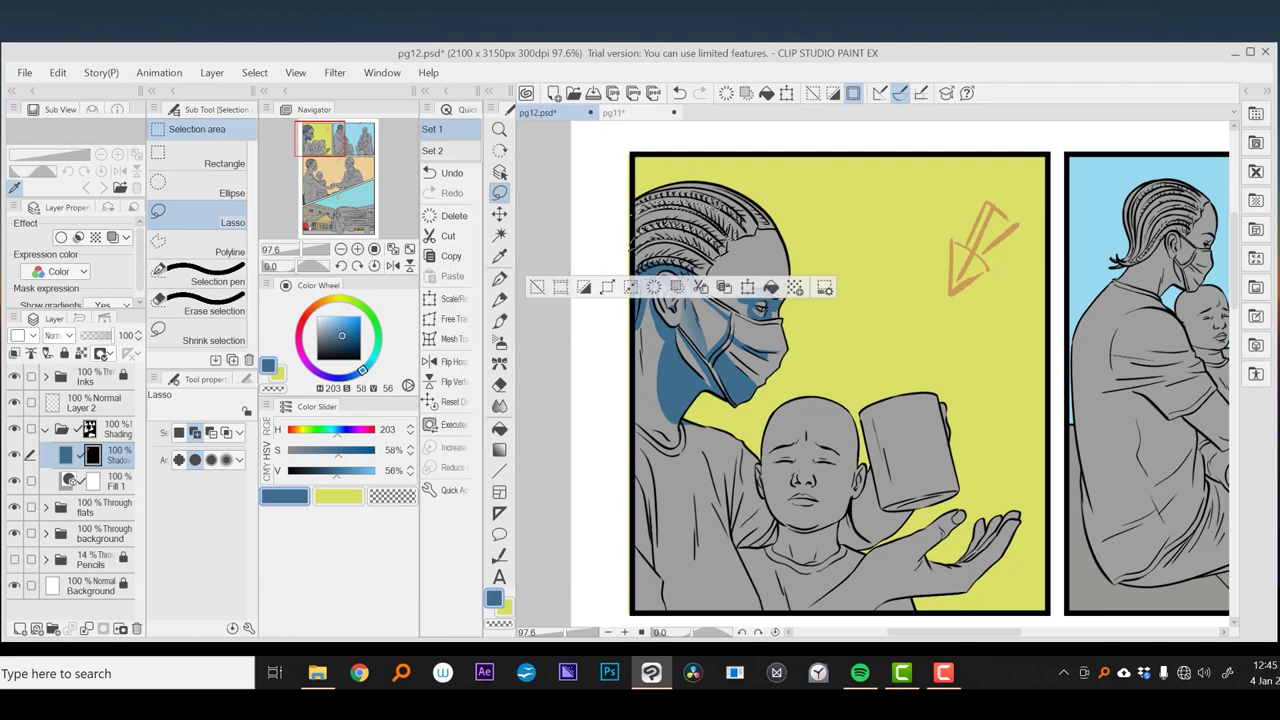
key(alt+BackSpace)
drag(780, 400, 752, 334)
key(ctrl+d)
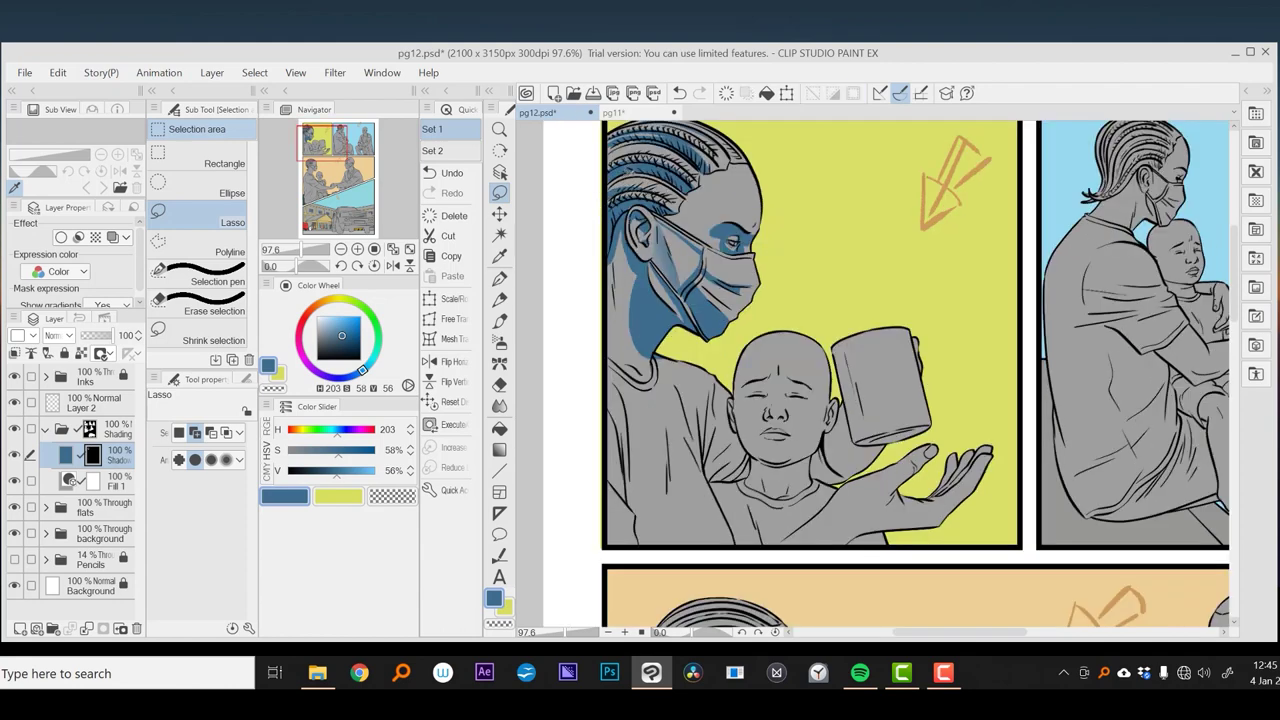
- Lasso and fill shadows across the side of the woman's forehead and between her upper braids
drag(630, 190, 588, 235)
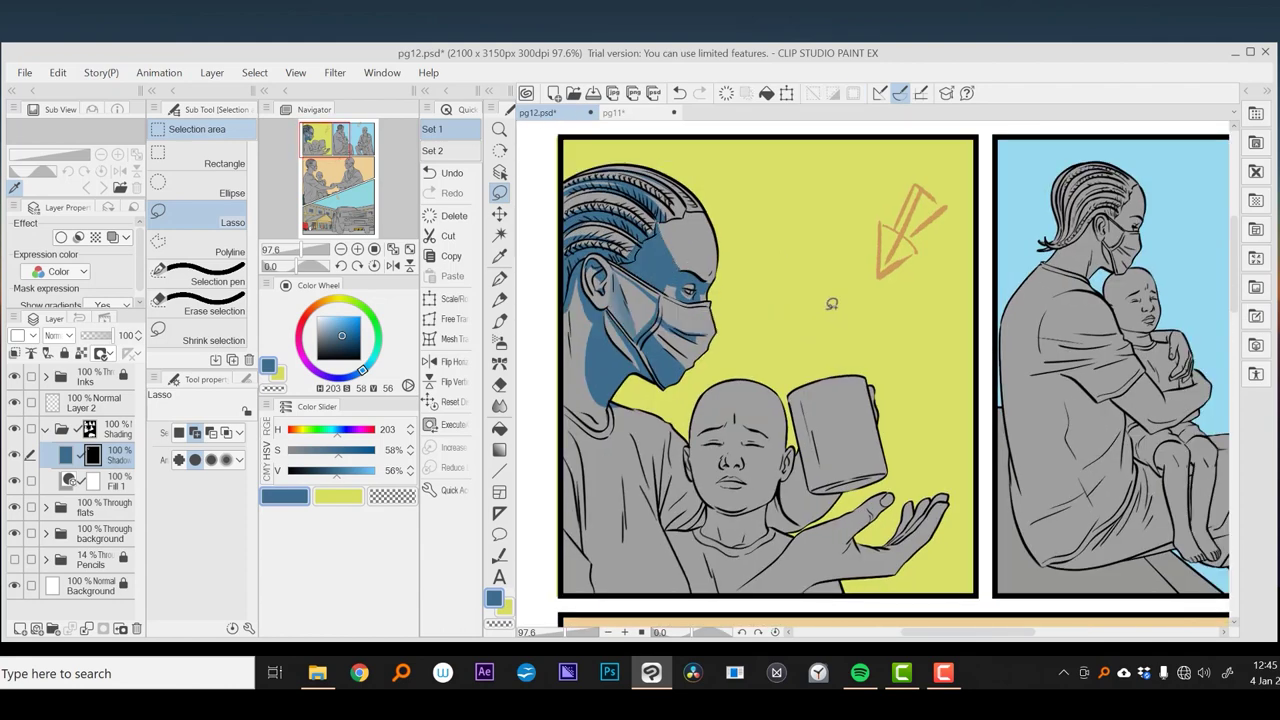
scroll(831, 304, down, 1)
drag(645, 326, 612, 385)
mouse_move(630, 295)
mouse_down()
mouse_move(682, 318)
mouse_move(660, 335)
mouse_up()
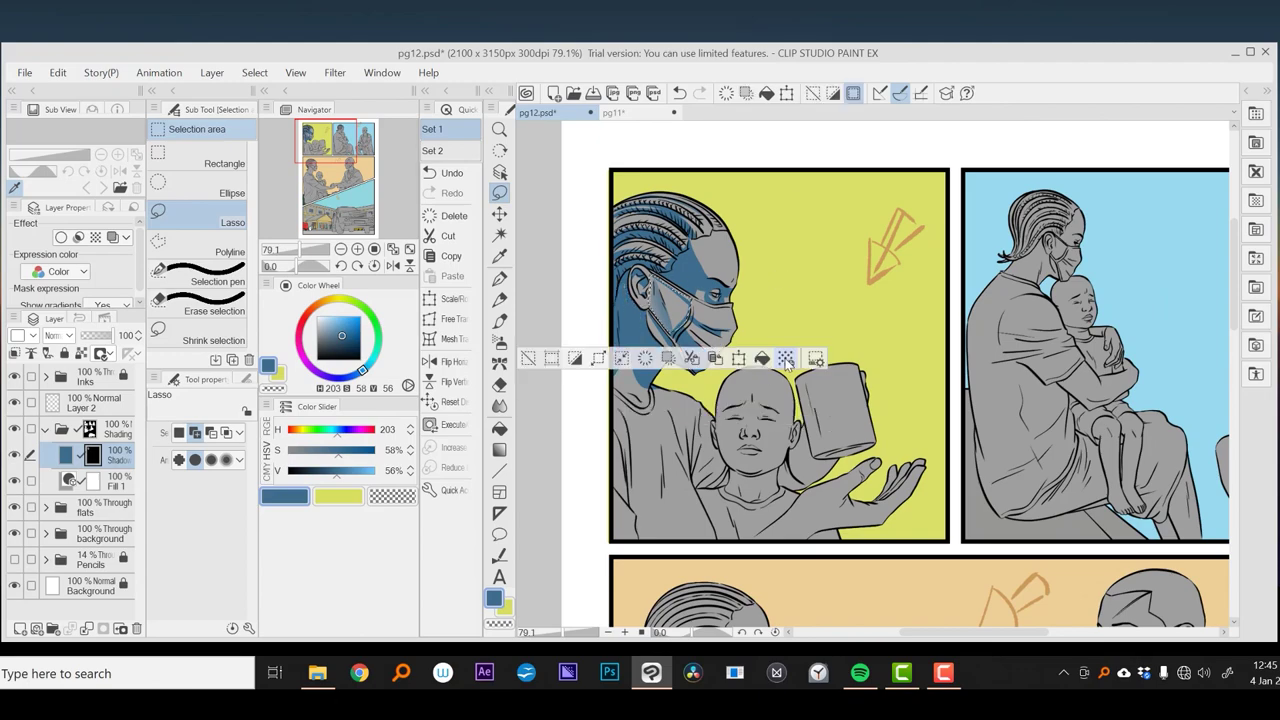
key(alt+BackSpace)
key(ctrl+d)
scroll(720, 300, down, 1)
scroll(660, 260, up, 1)
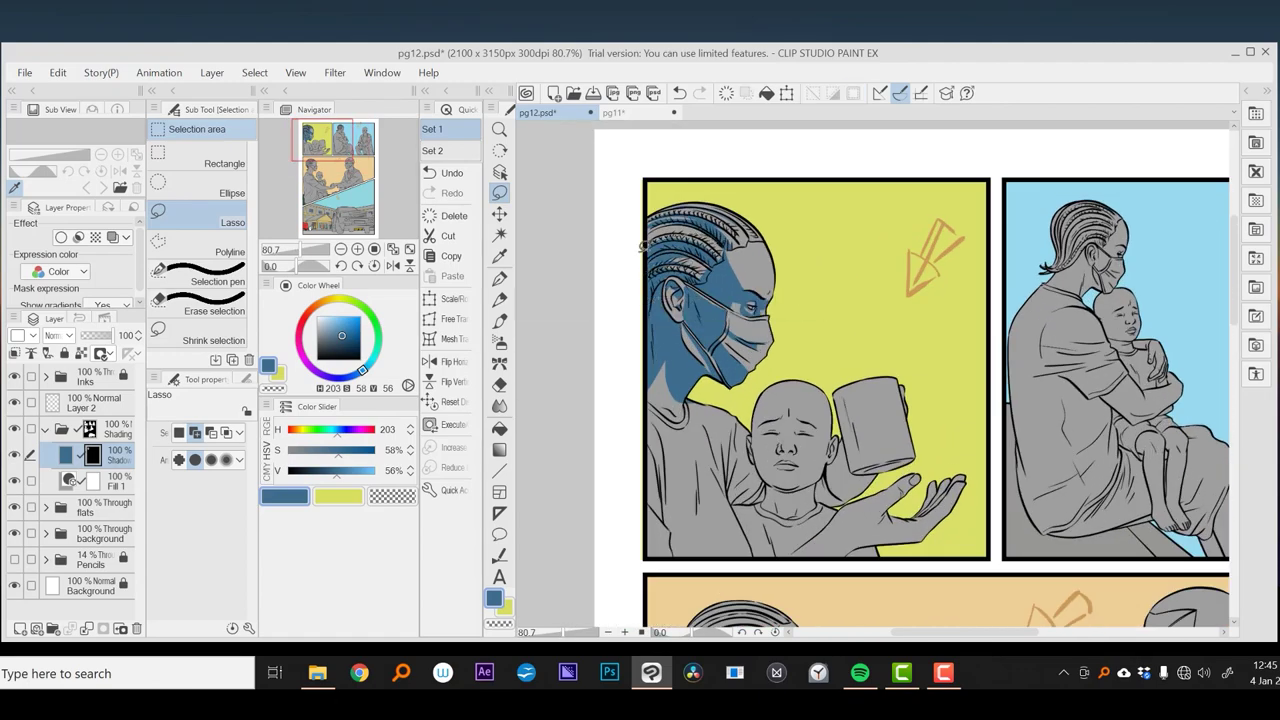
- Lasso a patch at the back of the woman's neck and clear the shadow from it
scroll(641, 245, up, 4)
drag(660, 334, 668, 386)
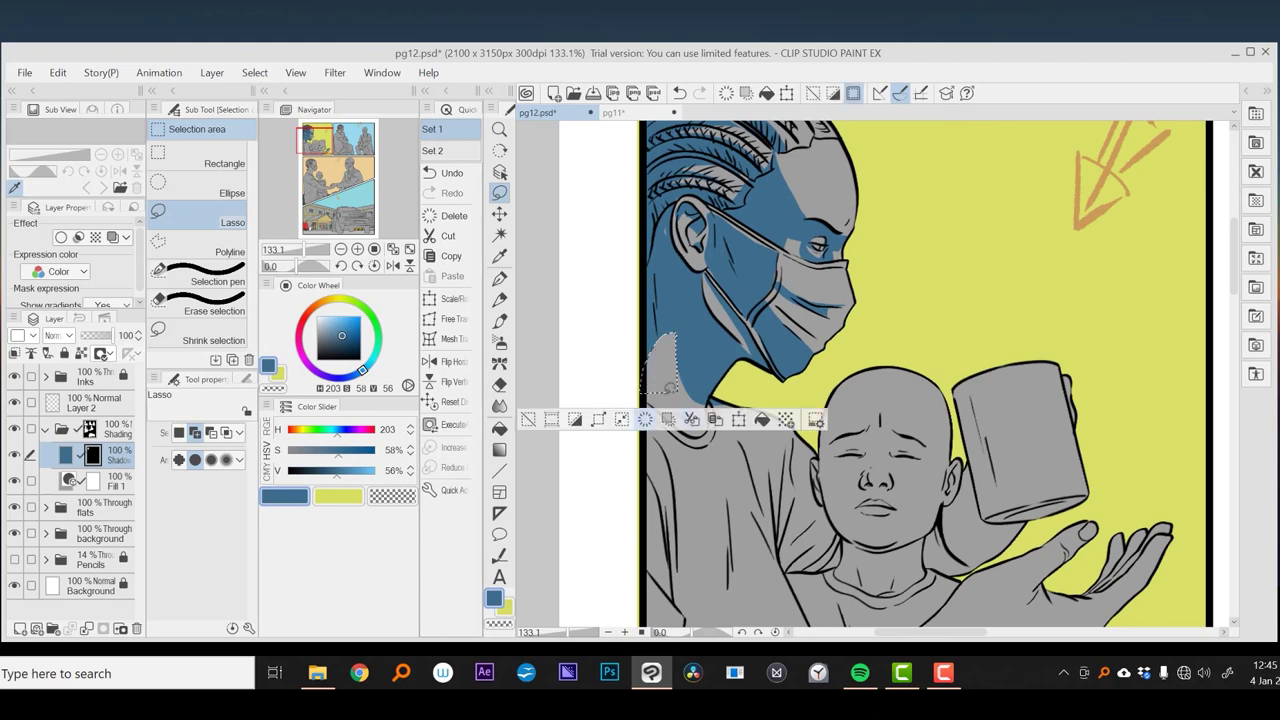
key(Delete)
key(ctrl+d)
- Lasso and fill shadows along the back and lower edge of the woman's shirt
scroll(680, 430, down, 3)
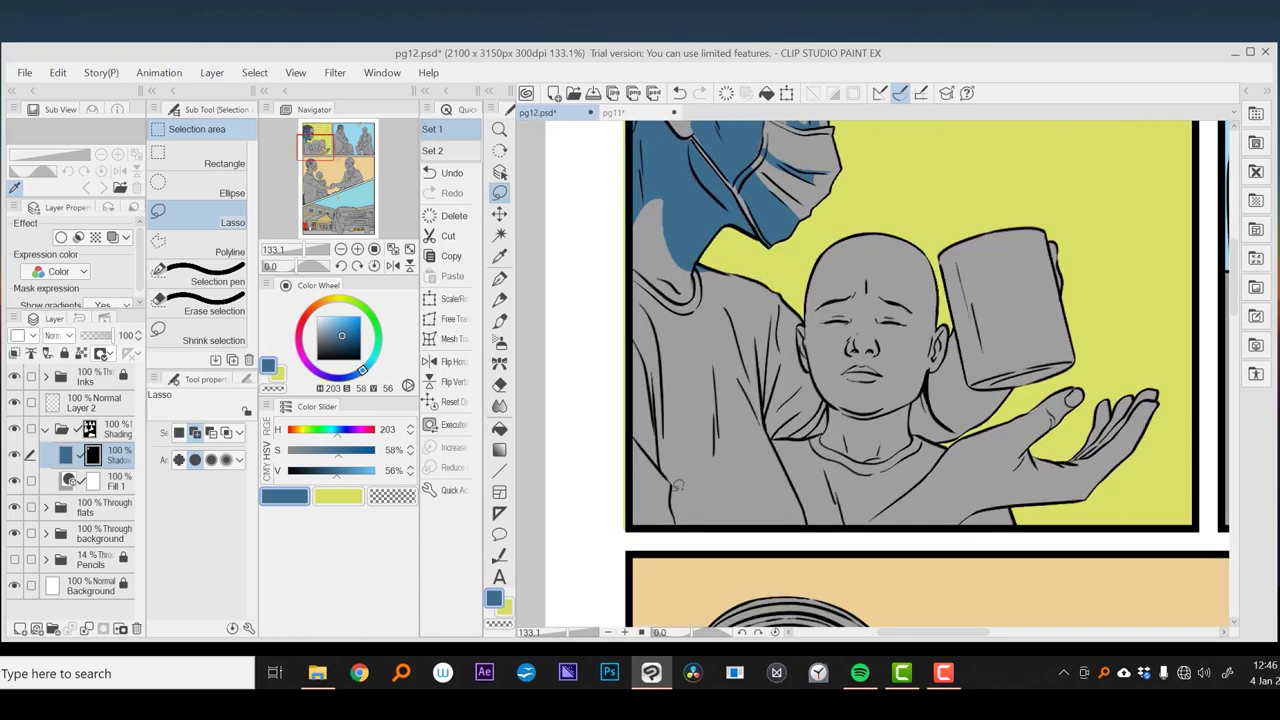
mouse_move(622, 492)
mouse_down()
mouse_move(674, 490)
mouse_move(655, 525)
mouse_up()
mouse_move(640, 470)
mouse_down()
mouse_move(645, 400)
mouse_move(650, 455)
mouse_move(630, 380)
mouse_move(660, 440)
mouse_up()
mouse_move(635, 290)
mouse_down()
mouse_move(660, 288)
mouse_move(640, 310)
mouse_move(650, 272)
mouse_move(662, 298)
mouse_move(635, 257)
mouse_up()
key(ctrl+d)
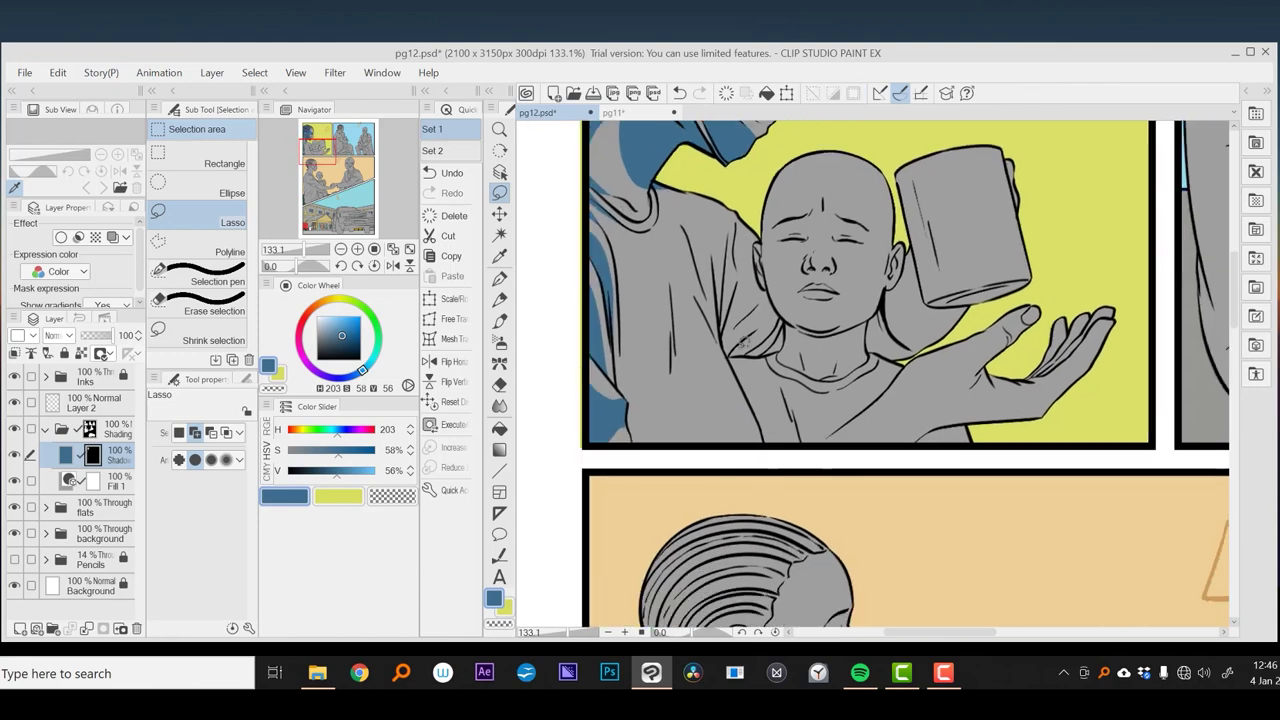
- Lasso and fill shadows in the sleeve folds and lower front of the woman's shirt
mouse_move(767, 329)
mouse_down()
mouse_move(745, 340)
mouse_move(725, 320)
mouse_move(745, 290)
mouse_move(732, 335)
mouse_move(712, 262)
mouse_move(619, 323)
mouse_move(730, 325)
mouse_up()
key(alt+Delete)
key(ctrl+d)
key(alt+Delete)
key(ctrl+d)
key(alt+Delete)
key(ctrl+d)
mouse_move(642, 392)
mouse_down()
mouse_move(700, 455)
mouse_move(783, 462)
mouse_up()
key(alt+Delete)
key(ctrl+d)
- Lasso and fill a broad shadow over the child's face and head, leaving a lit strip on the cup side
drag(866, 464, 766, 479)
mouse_move(797, 240)
mouse_down()
mouse_move(793, 279)
mouse_move(734, 353)
mouse_move(691, 309)
mouse_move(686, 258)
mouse_move(766, 163)
mouse_move(795, 240)
mouse_up()
key(alt+Delete)
key(ctrl+d)
scroll(873, 374, down, 2)
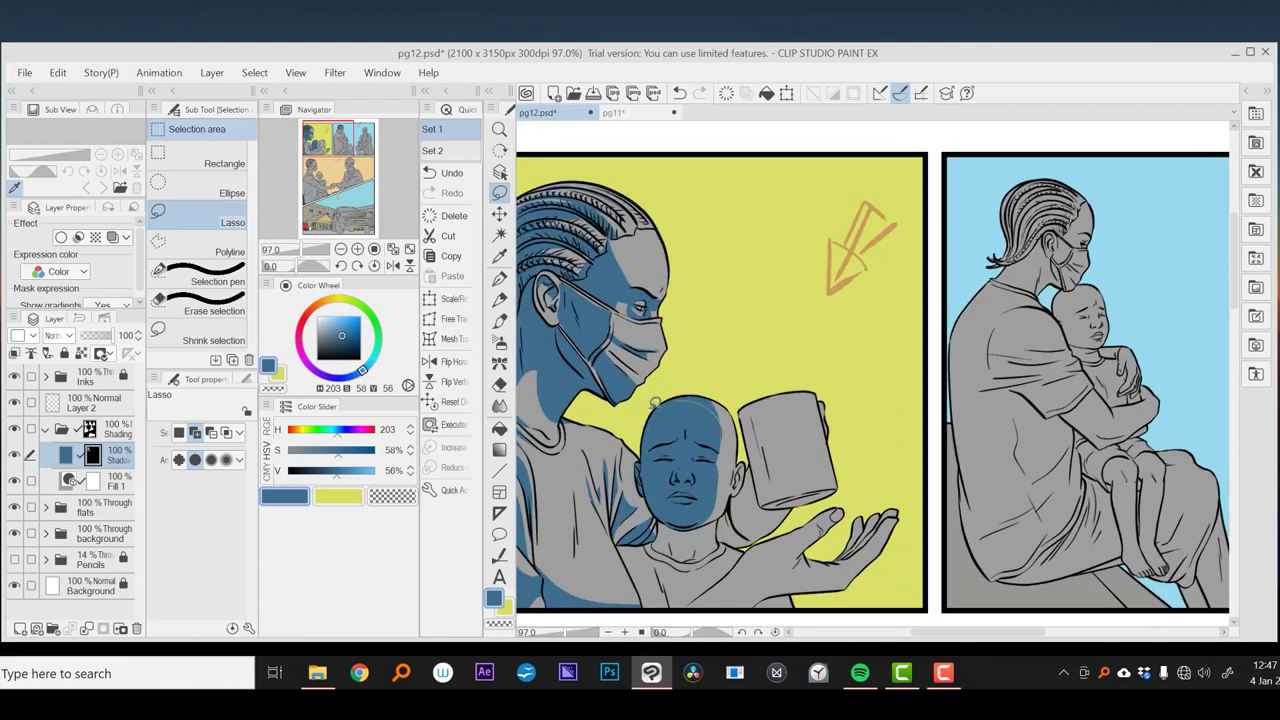
- Lasso and fill shadows on the child's ear and neck and on the woman's sleeve beside the child
scroll(726, 425, up, 3)
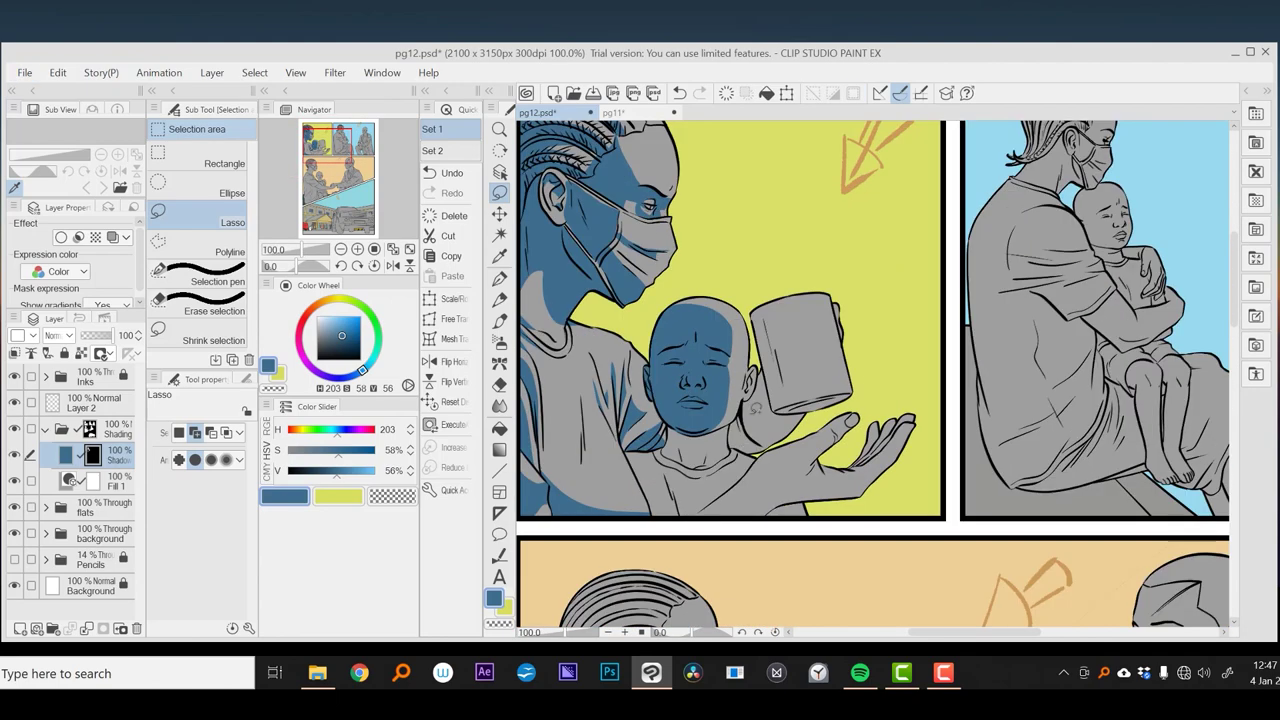
drag(732, 356, 690, 436)
drag(756, 358, 748, 386)
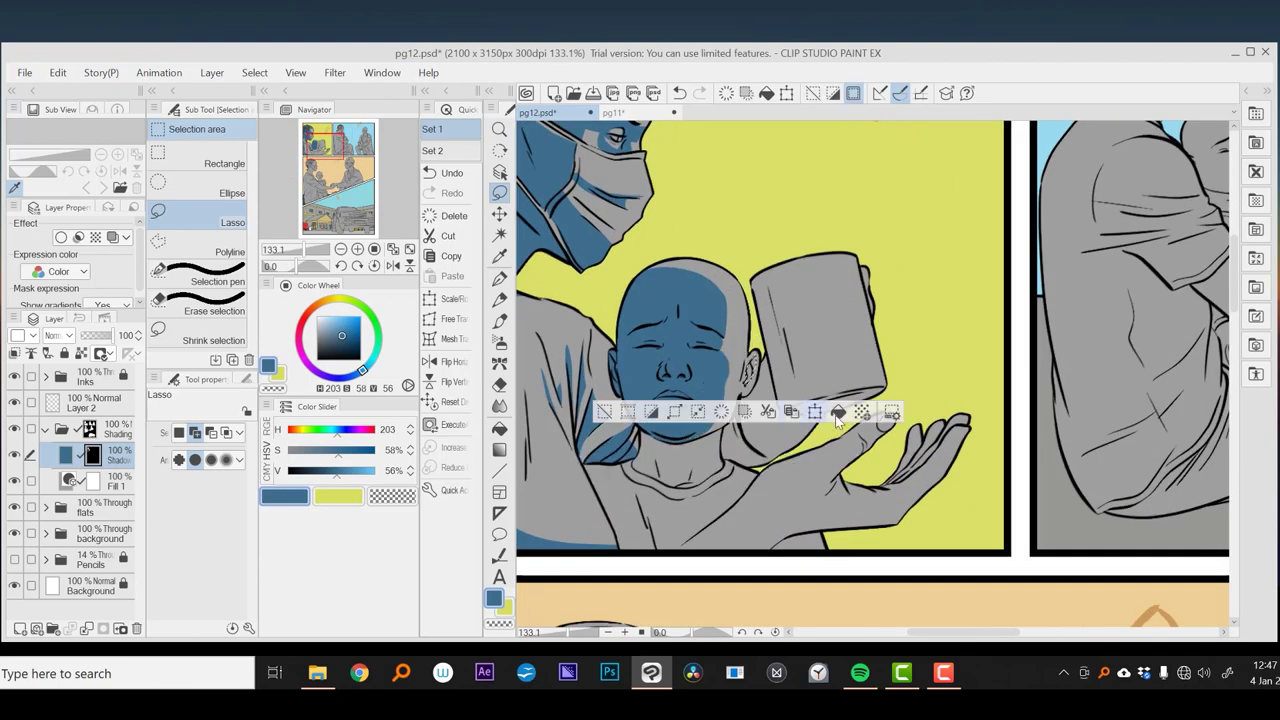
drag(730, 430, 692, 476)
drag(590, 401, 651, 346)
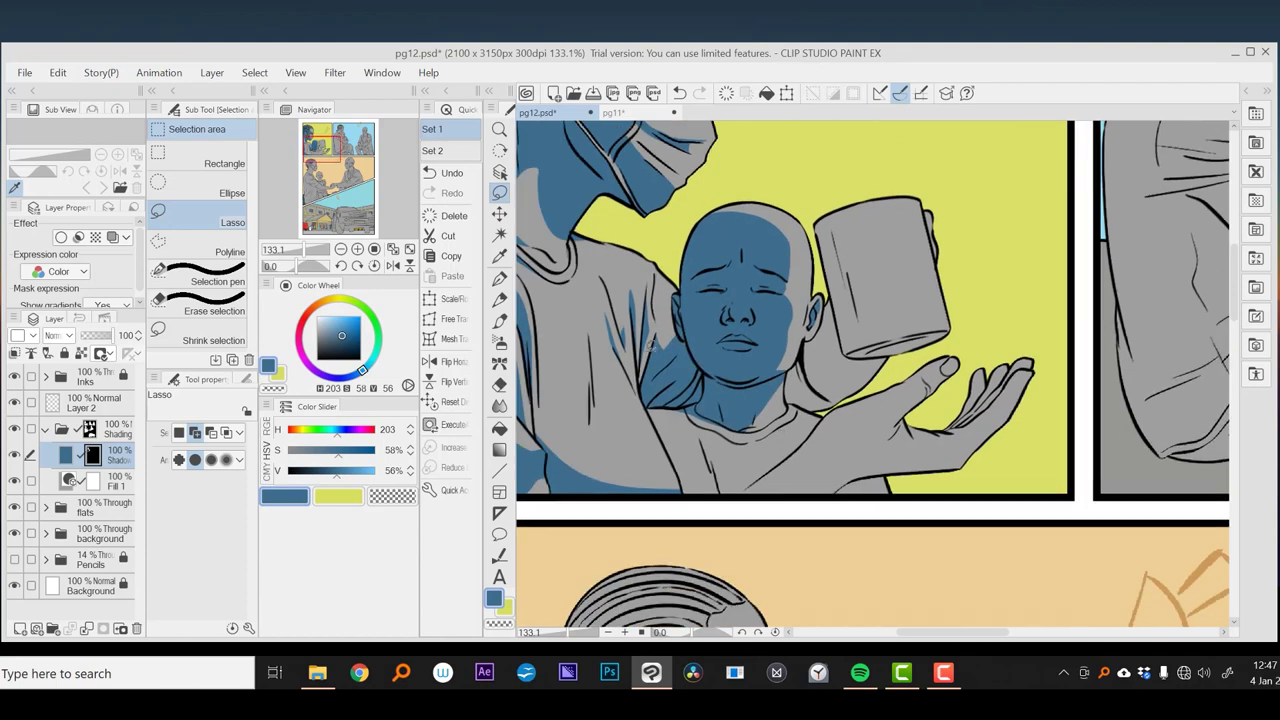
drag(764, 435, 734, 407)
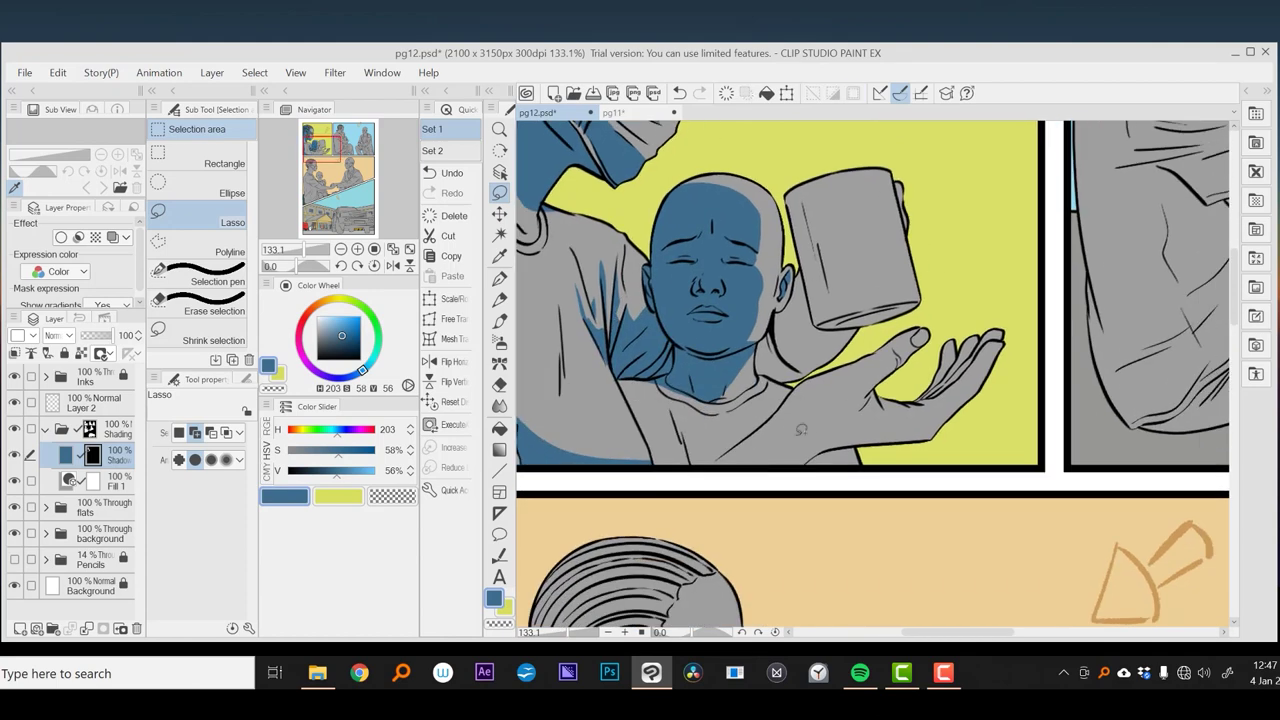
- Lasso and fill shadows on the shoulder and front of the child's shirt
drag(651, 433, 700, 448)
drag(673, 400, 650, 470)
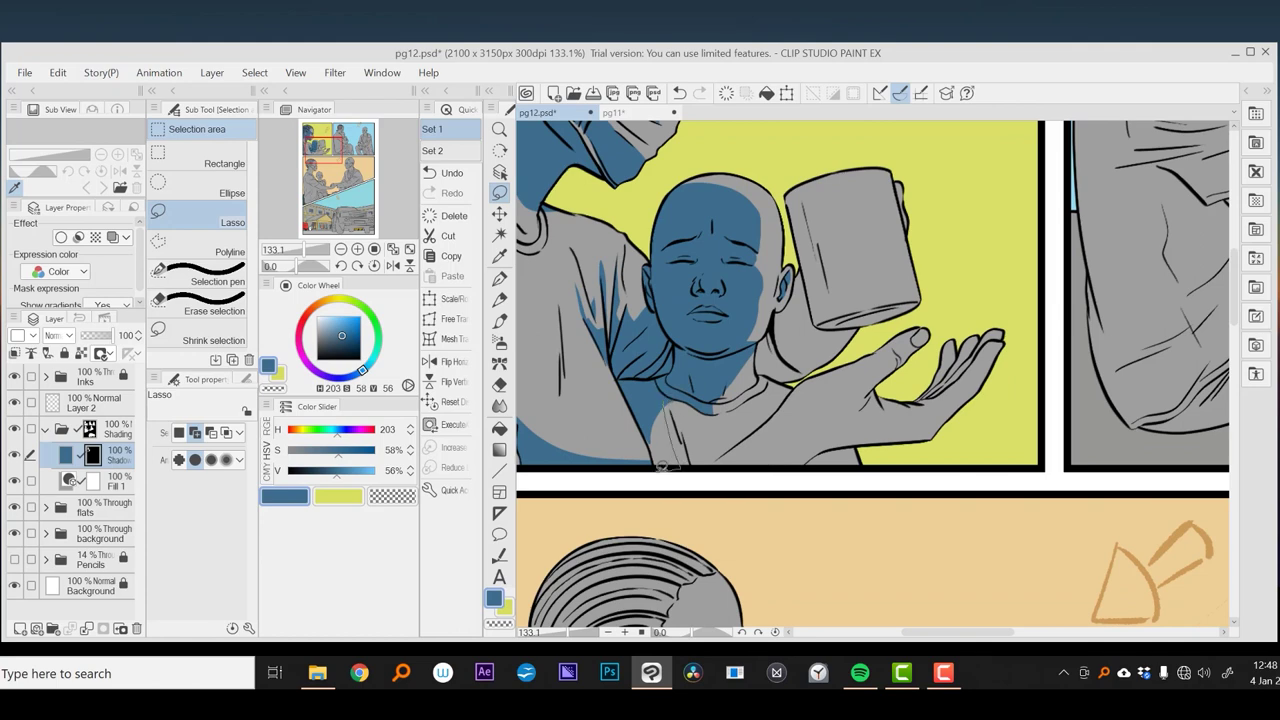
mouse_move(687, 392)
mouse_down()
mouse_move(696, 466)
mouse_move(672, 400)
mouse_move(700, 450)
mouse_up()
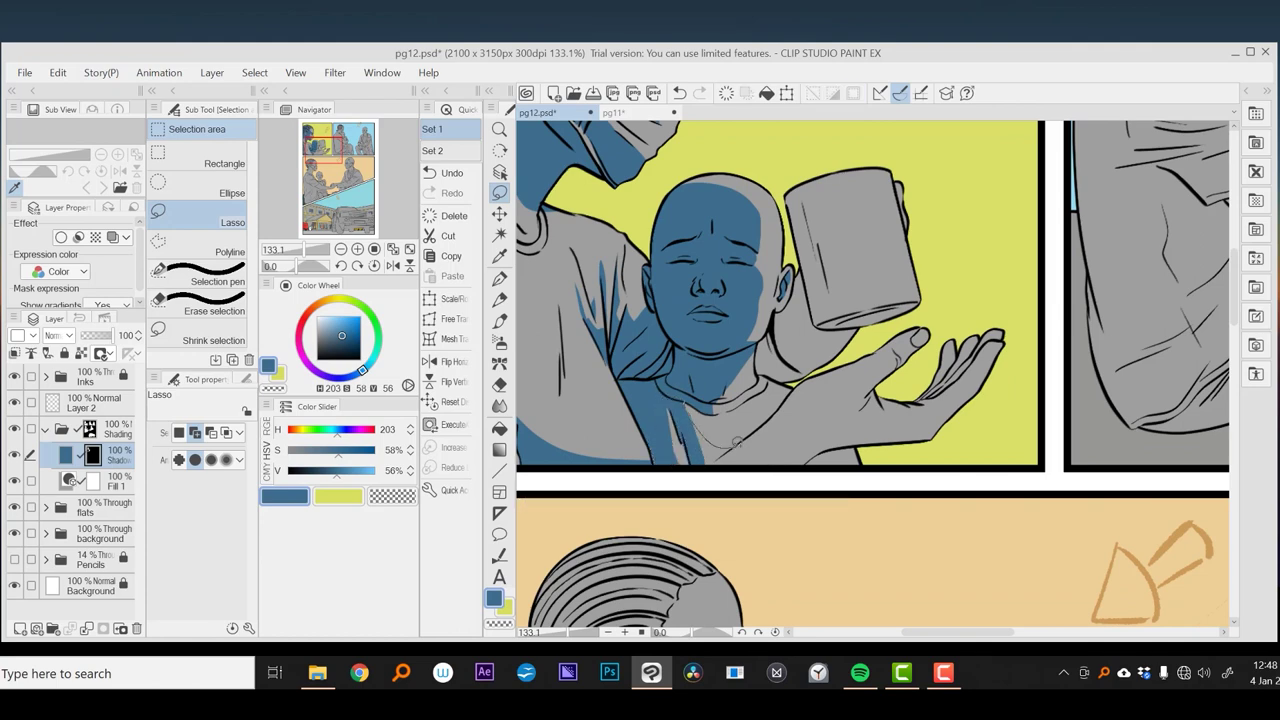
mouse_move(725, 405)
mouse_down()
mouse_move(805, 435)
mouse_move(732, 436)
mouse_up()
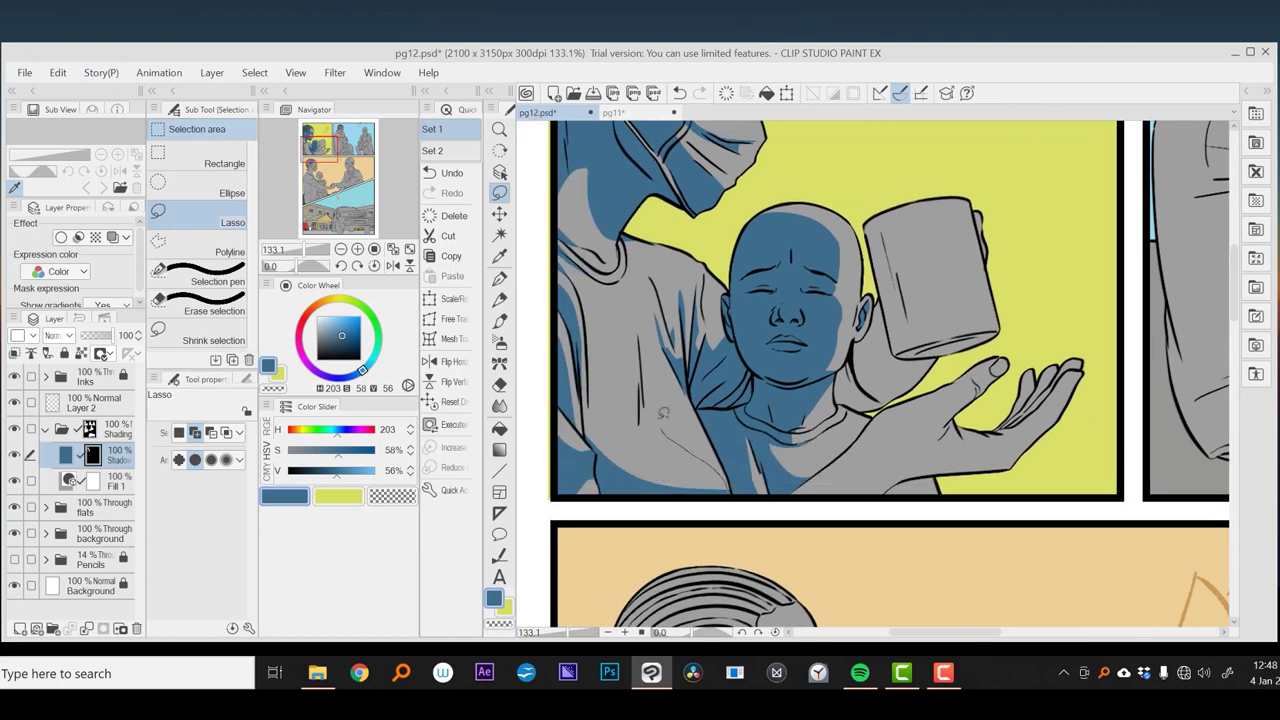
- Lasso and fill shadows on the forearm behind the cup and on the cup's near side and underside
drag(890, 401, 790, 416)
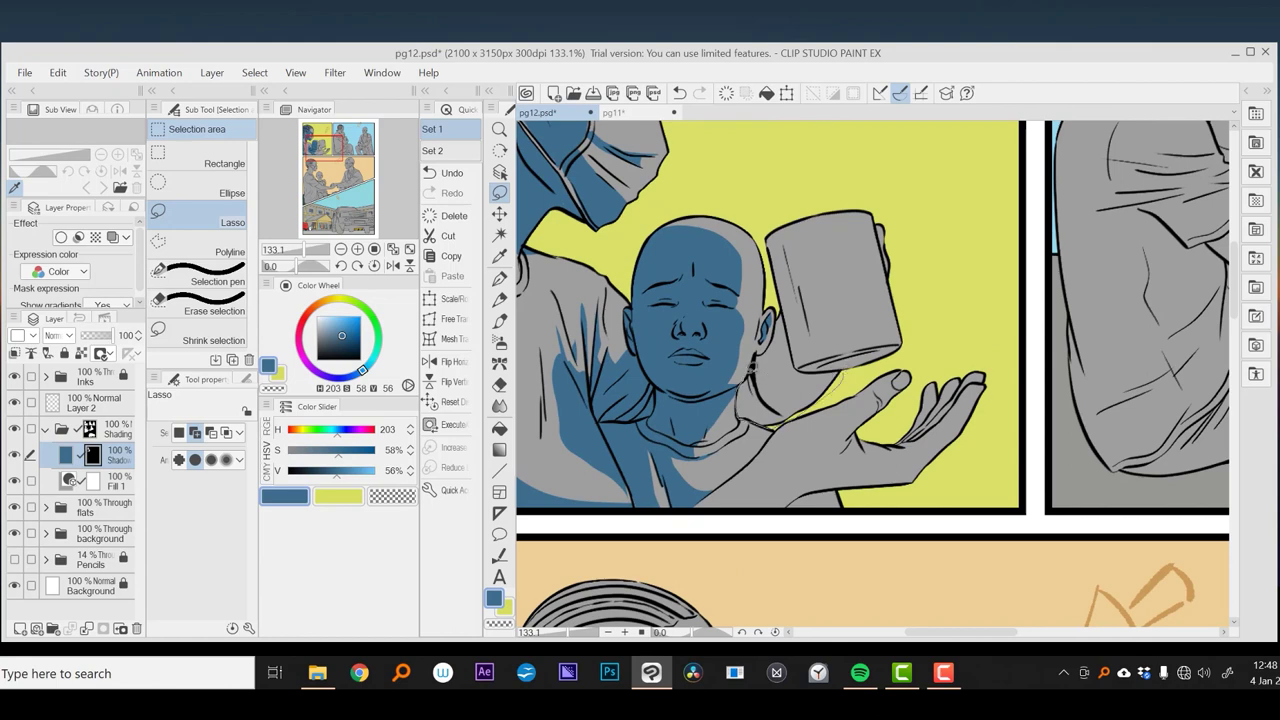
drag(790, 313, 836, 375)
mouse_move(801, 205)
mouse_down()
mouse_move(812, 285)
mouse_move(880, 350)
mouse_move(906, 347)
mouse_up()
click(925, 415)
key(ctrl+d)
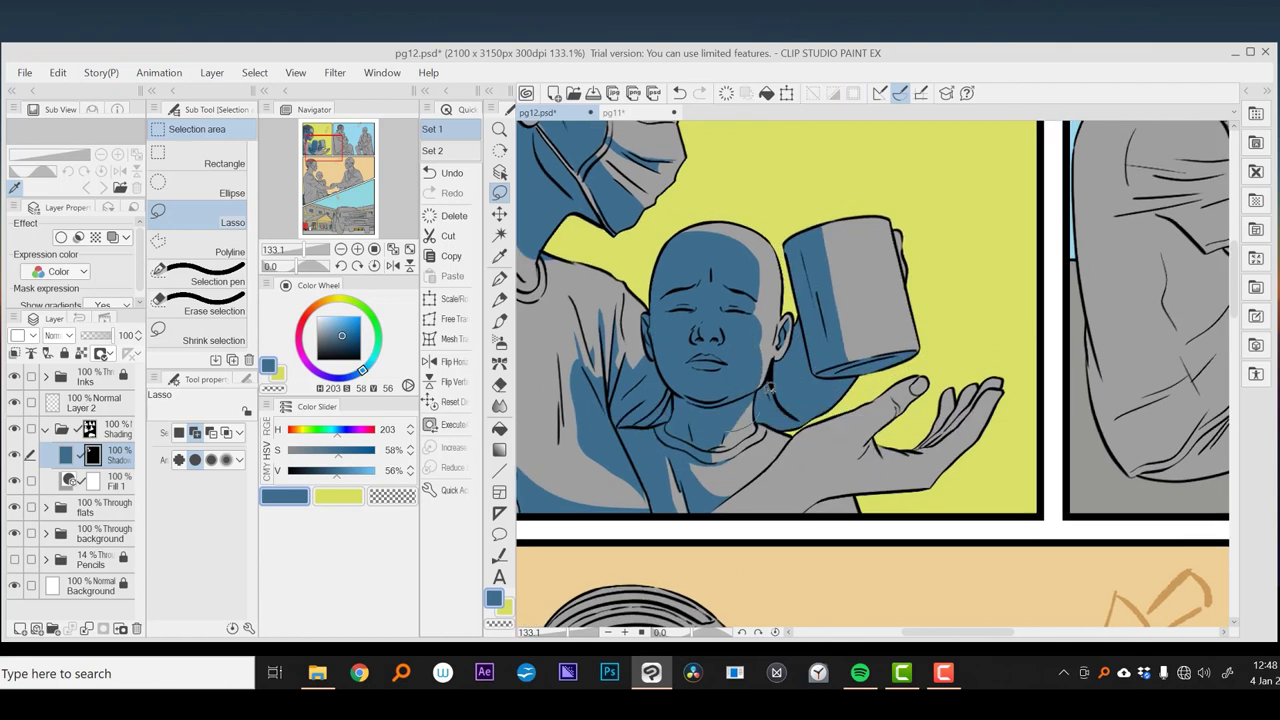
- Lasso and fill shadows on the outstretched forearm and the base of its thumb
drag(874, 478, 815, 430)
click(793, 418)
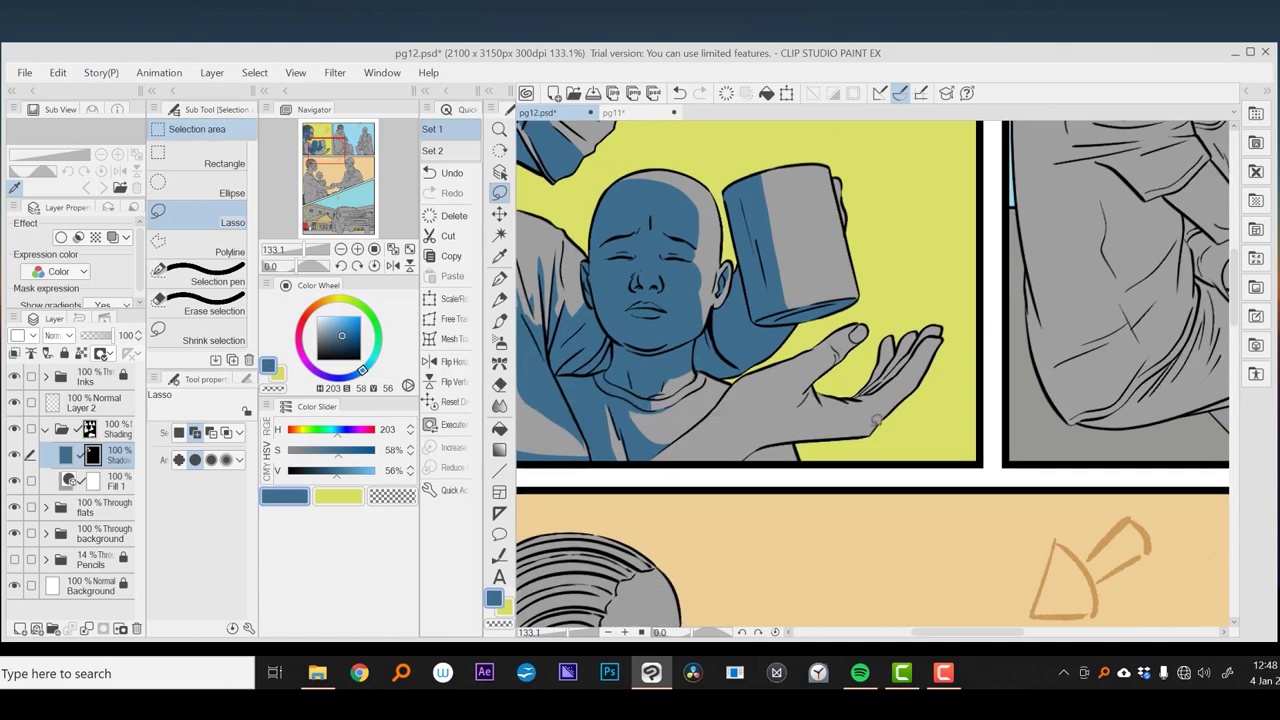
mouse_move(735, 378)
mouse_down()
mouse_move(805, 462)
mouse_move(640, 440)
mouse_up()
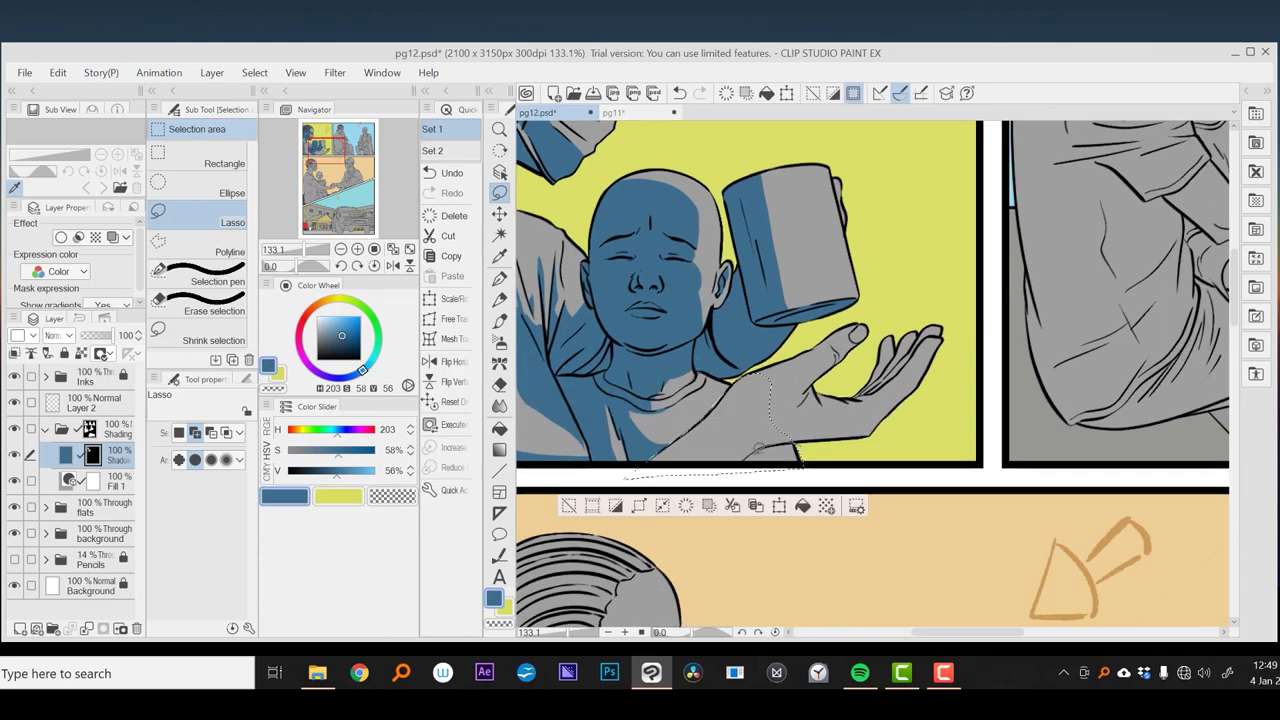
click(800, 508)
key(ctrl+d)
scroll(881, 330, down, 3)
scroll(881, 330, up, 3)
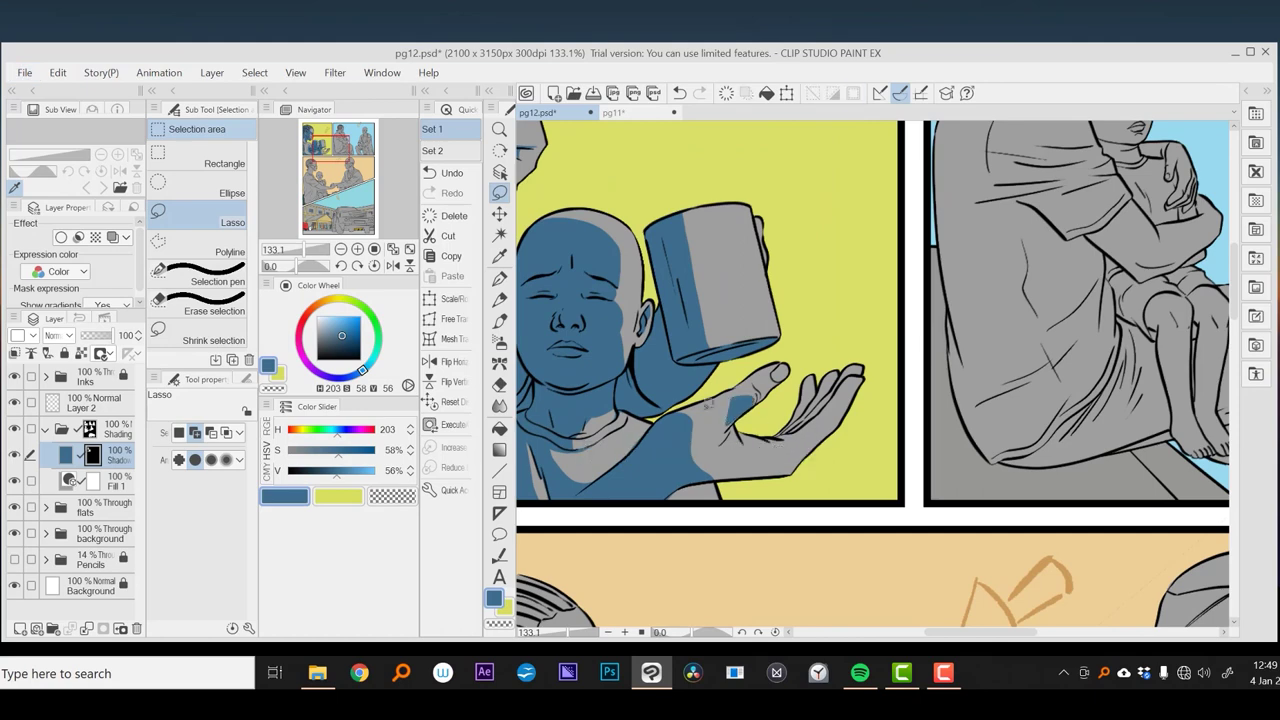
- Soften the shadow edges on the cup and the outstretched wrist with the Blur tool
key(j)
mouse_move(788, 392)
mouse_down()
mouse_move(722, 418)
mouse_move(724, 446)
mouse_up()
key(bracketright)
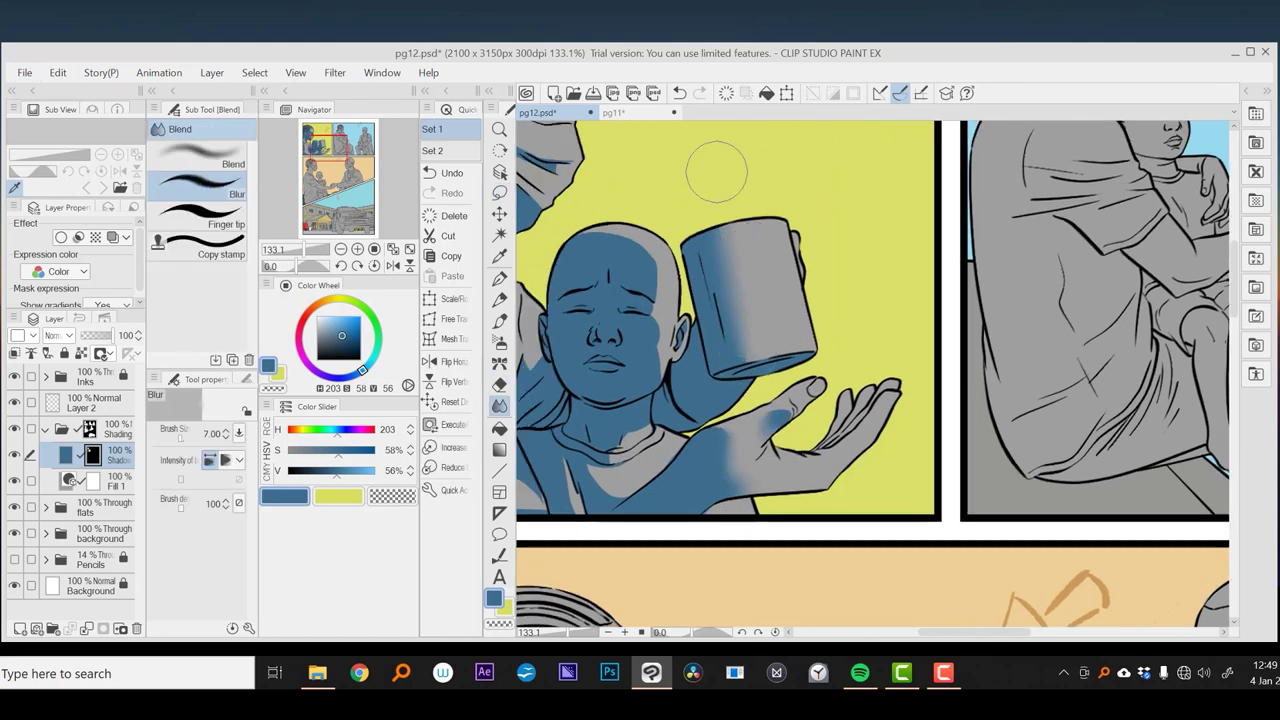
drag(709, 171, 763, 186)
- Blur the shadow edges on the child's head and shirt with a smaller brush of size 4
key(bracketleft)
key(bracketleft)
key(bracketleft)
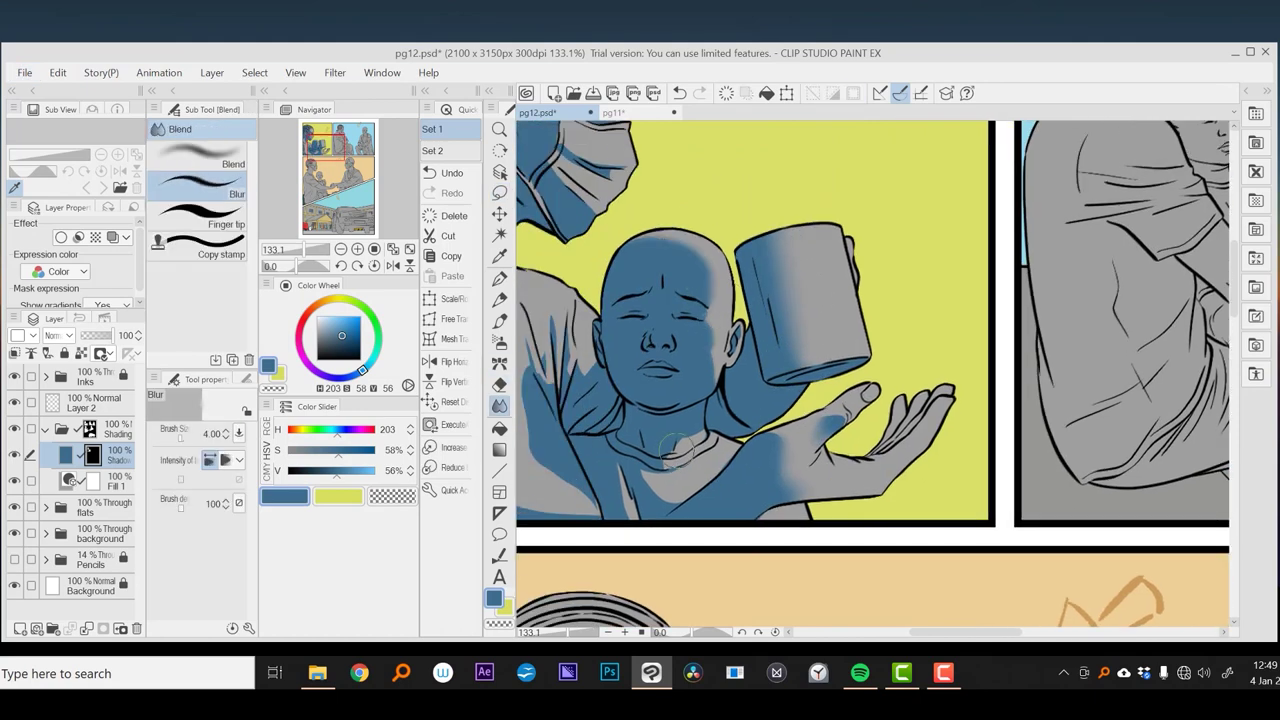
mouse_move(675, 452)
mouse_down()
mouse_move(649, 482)
mouse_move(681, 499)
mouse_move(650, 500)
mouse_up()
drag(573, 520, 660, 531)
- Blur the shadow edges on the front and back of the woman's shirt, adjusting the brush size between areas
key(bracketleft)
key(bracketleft)
key(bracketleft)
key(bracketleft)
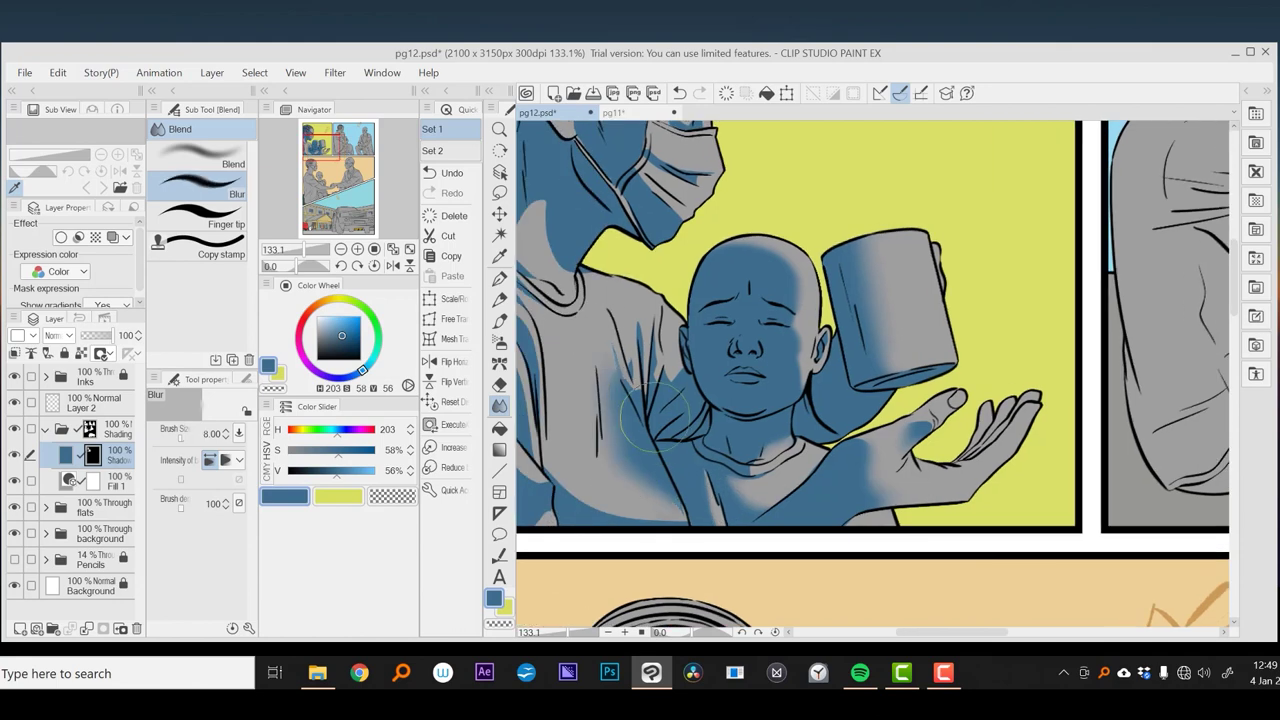
key(bracketright)
key(bracketright)
key(bracketright)
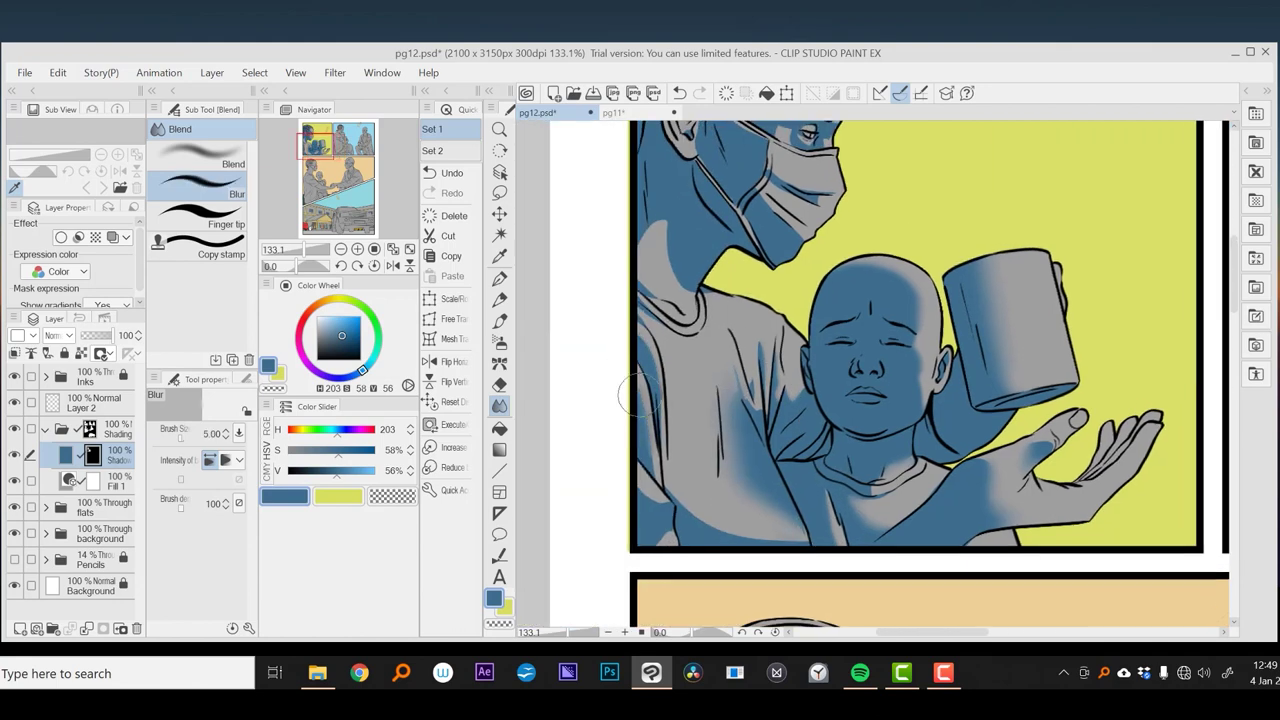
- Blur the shadow edges on the woman's neck, forehead and face mask
key(bracketright)
key(bracketright)
key(bracketright)
scroll(665, 550, up, 2)
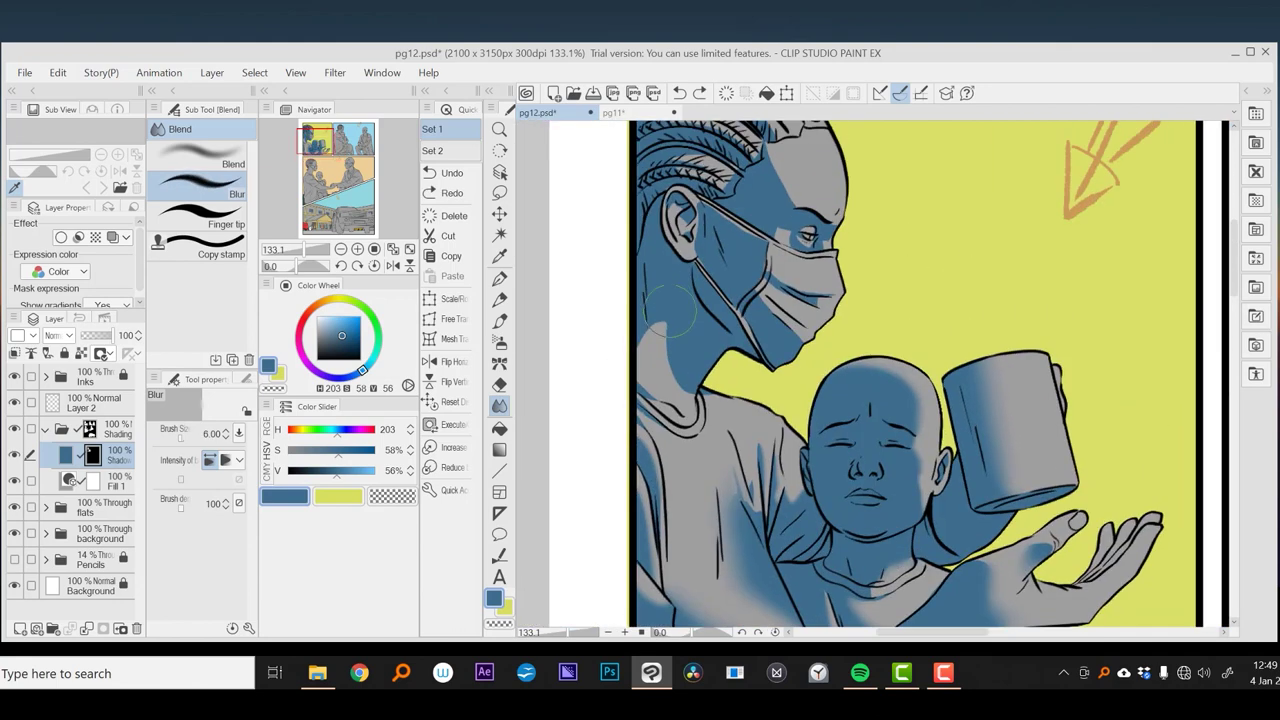
scroll(838, 270, up, 2)
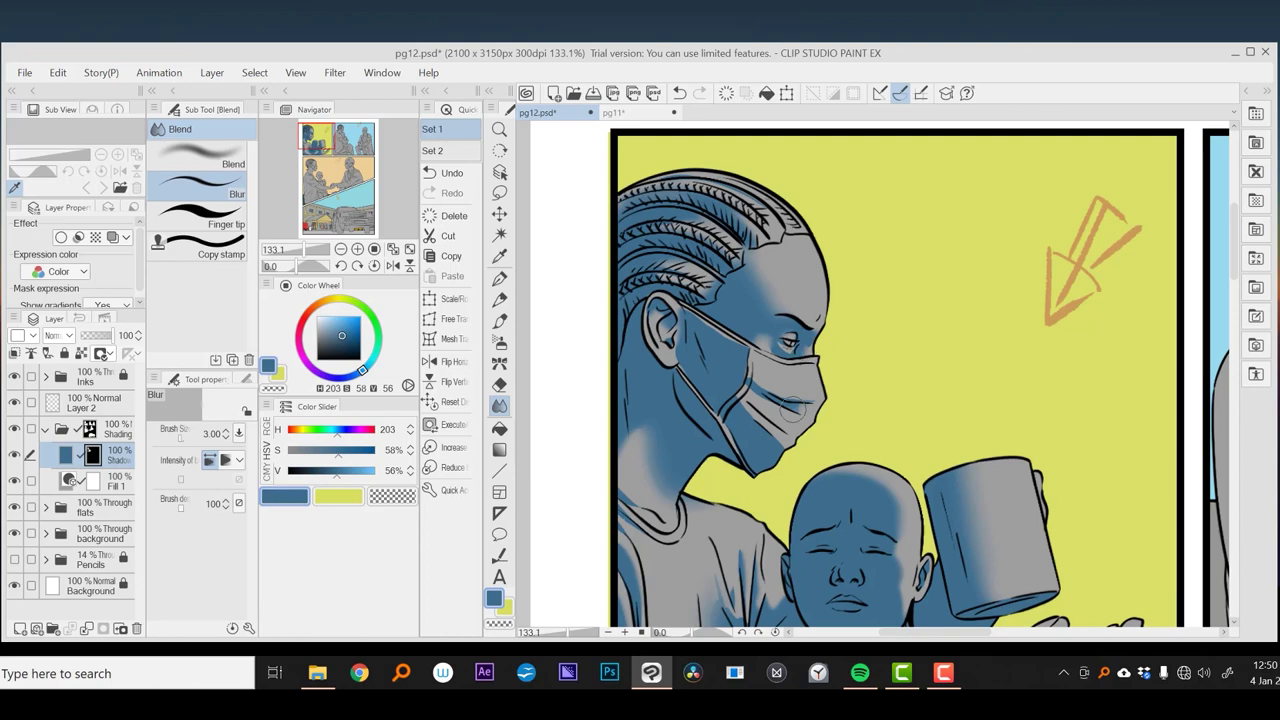
- Lasso and fill a crisp shadow along the strap of the woman's face mask
key(m)
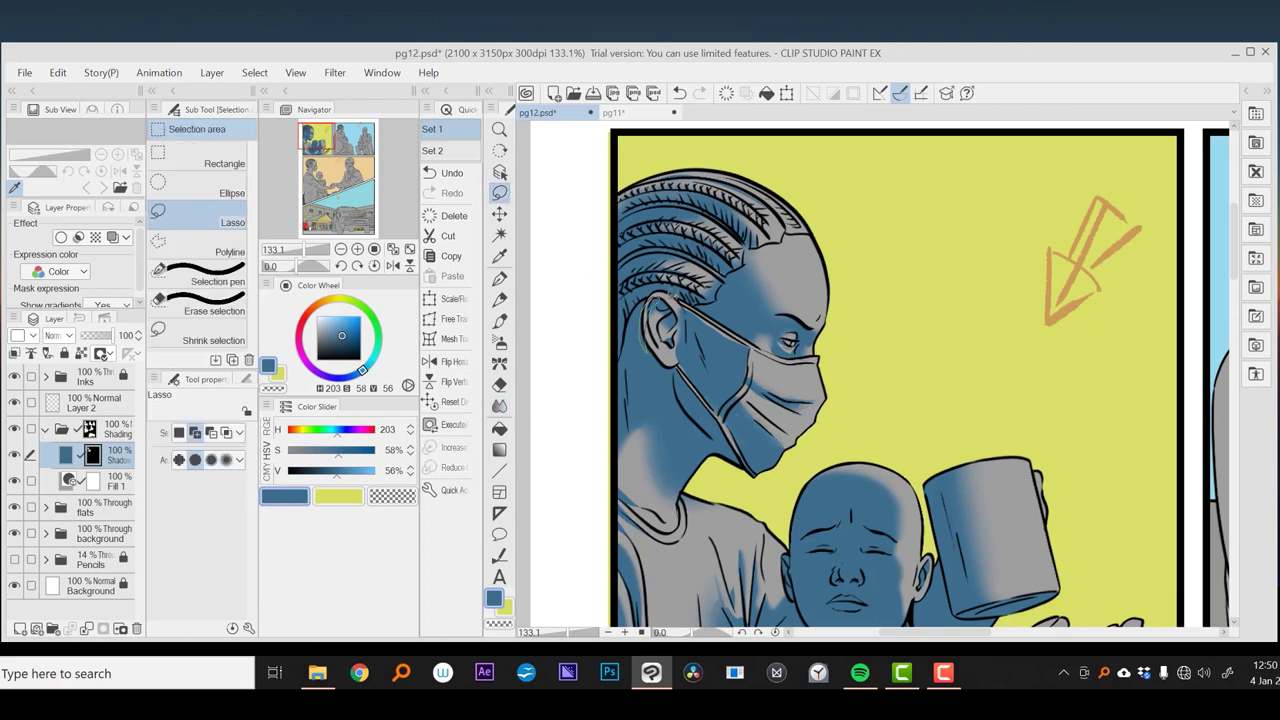
drag(692, 355, 725, 408)
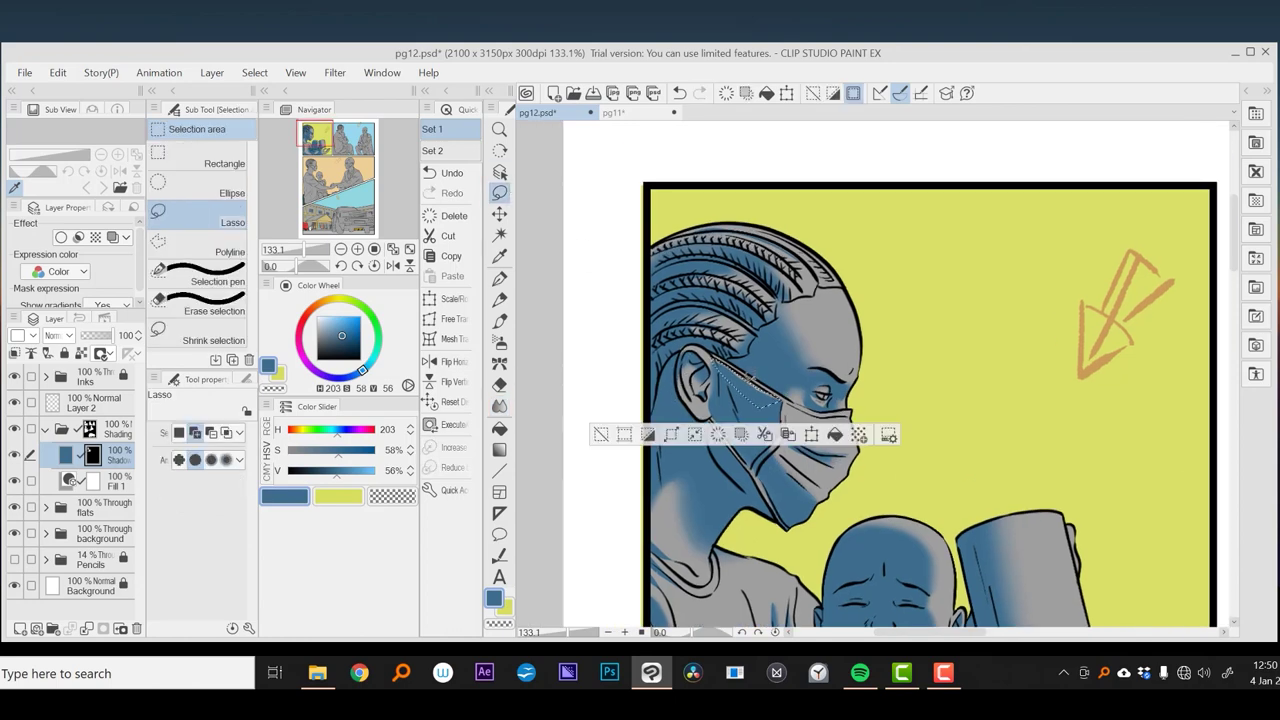
key(ctrl+minus)
key(ctrl+minus)
key(ctrl+minus)
- Lasso and fill shadows between the fingers of the outstretched hand
scroll(700, 438, up, 5)
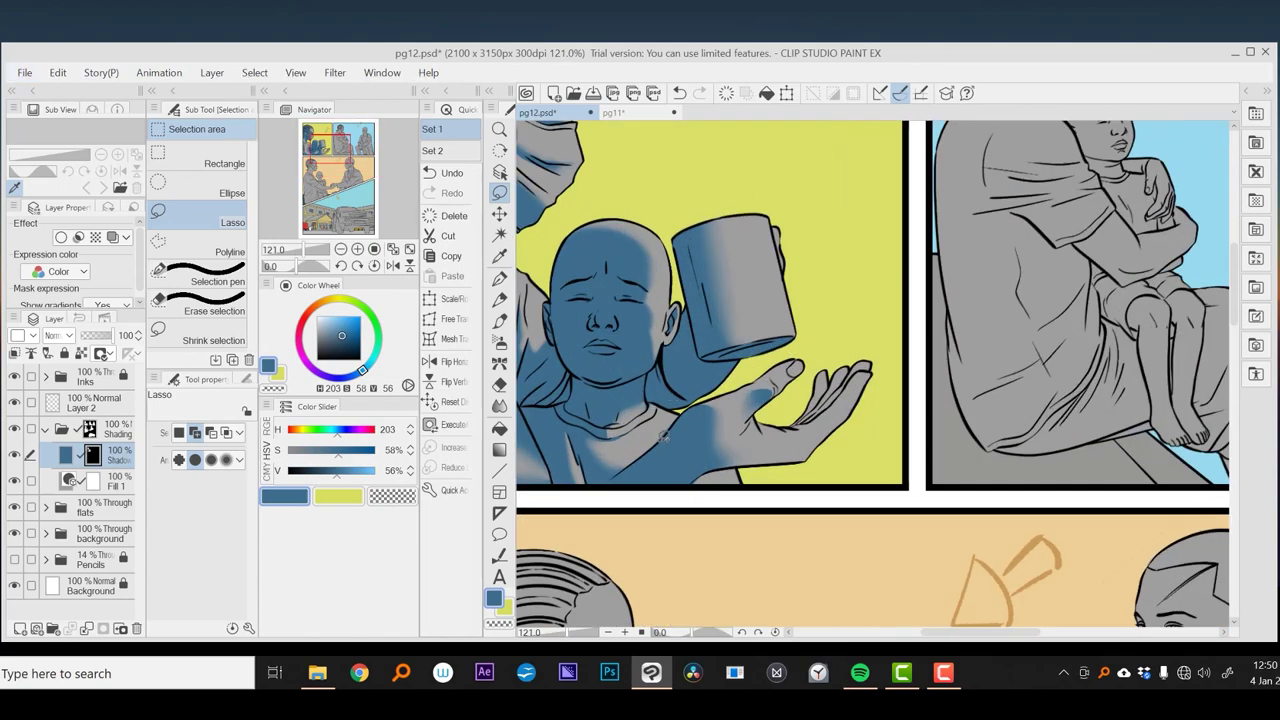
click(499, 341)
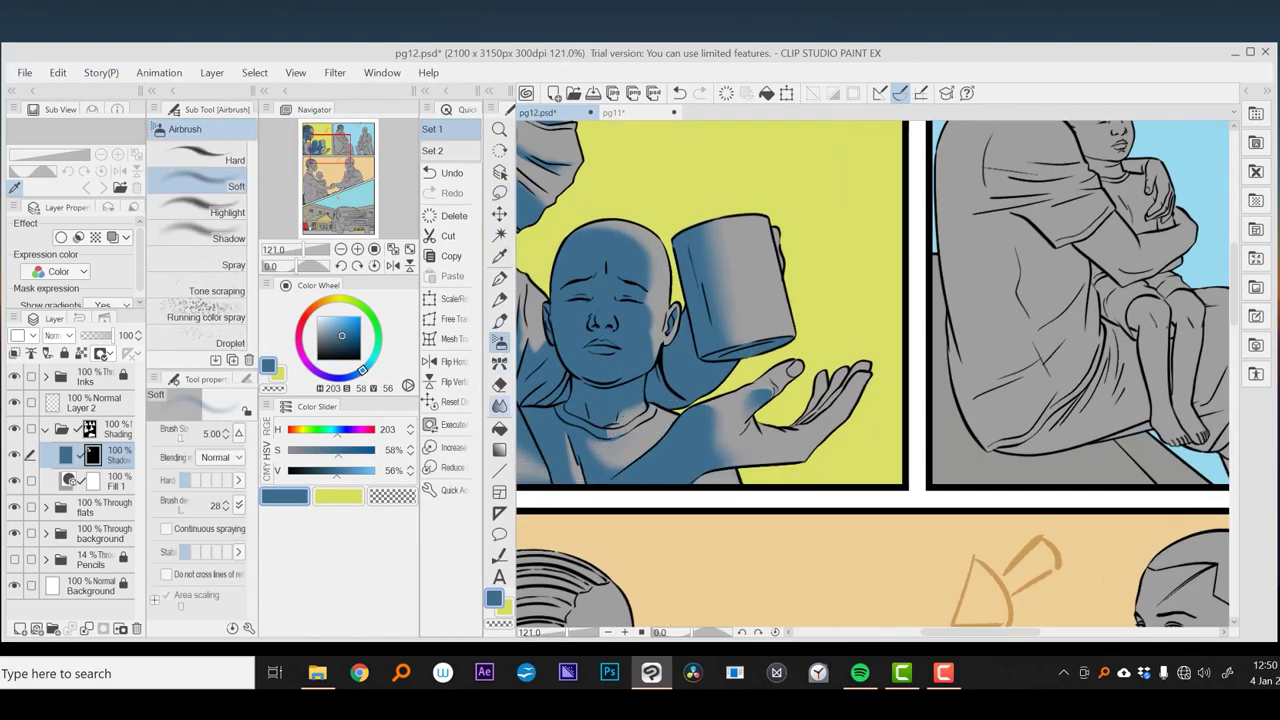
click(499, 405)
click(499, 192)
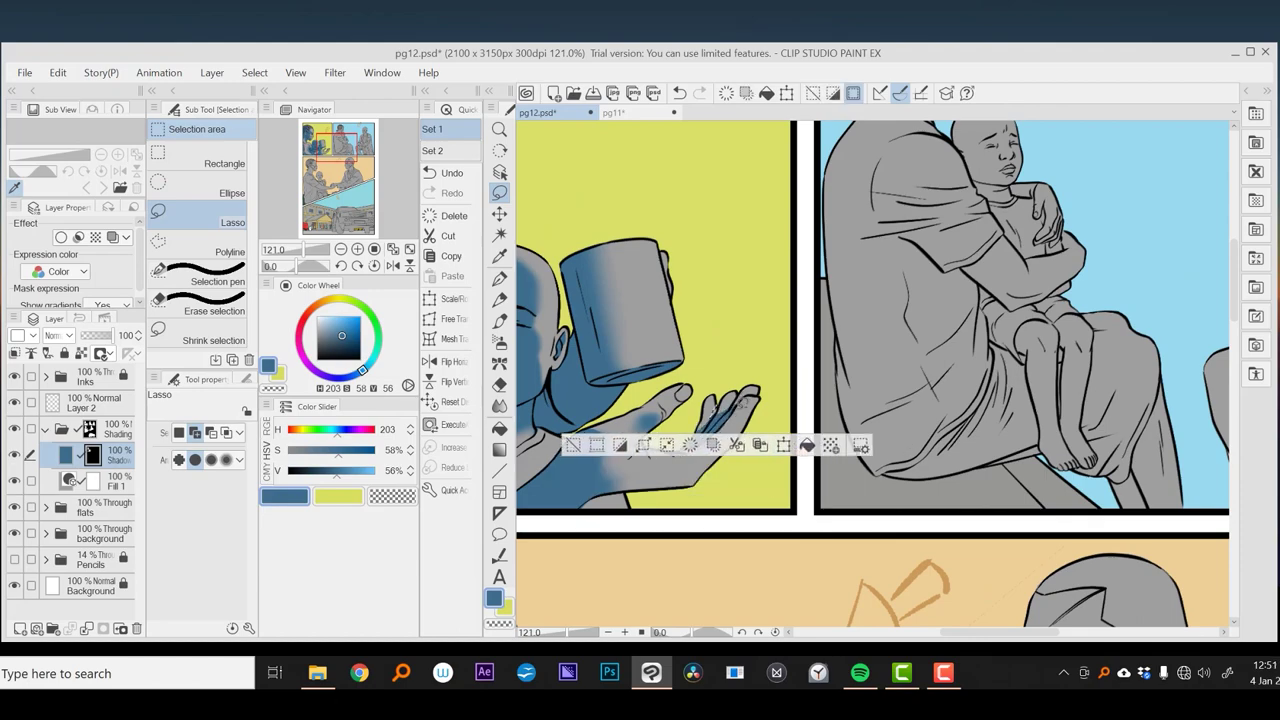
scroll(740, 405, down, 4)
scroll(740, 405, up, 3)
scroll(740, 405, down, 4)
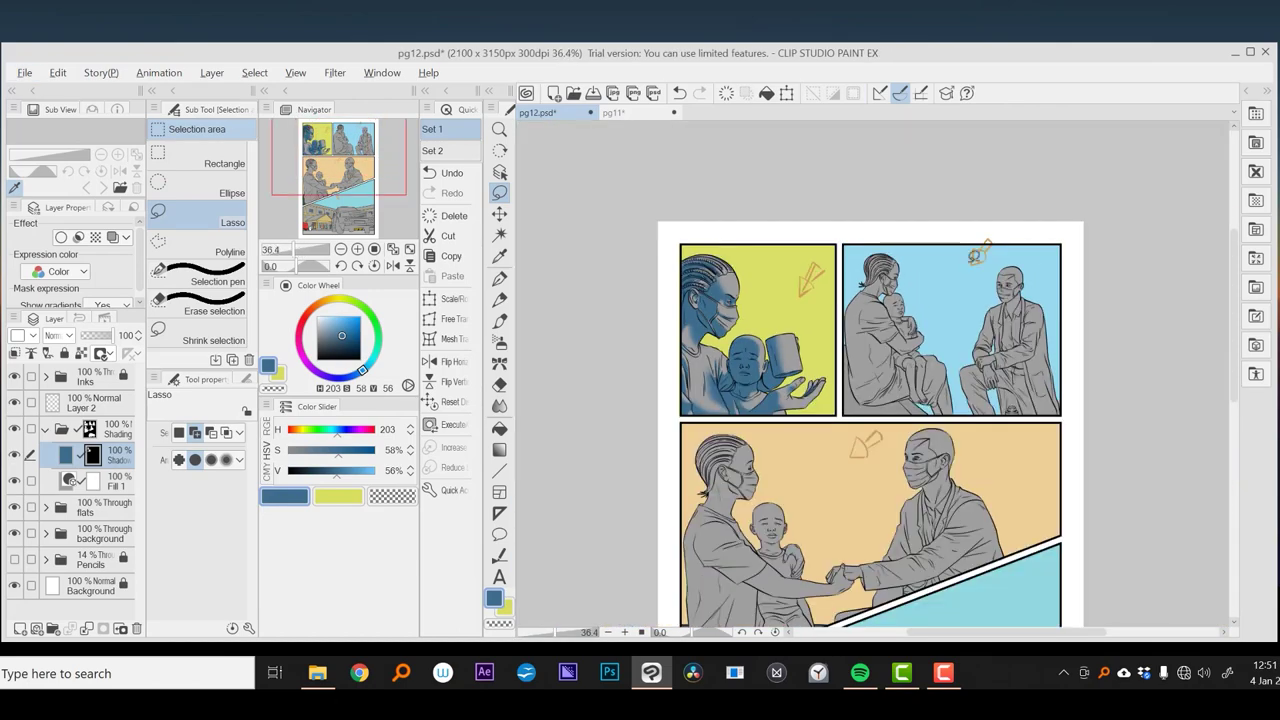
scroll(740, 405, up, 1)
click(499, 340)
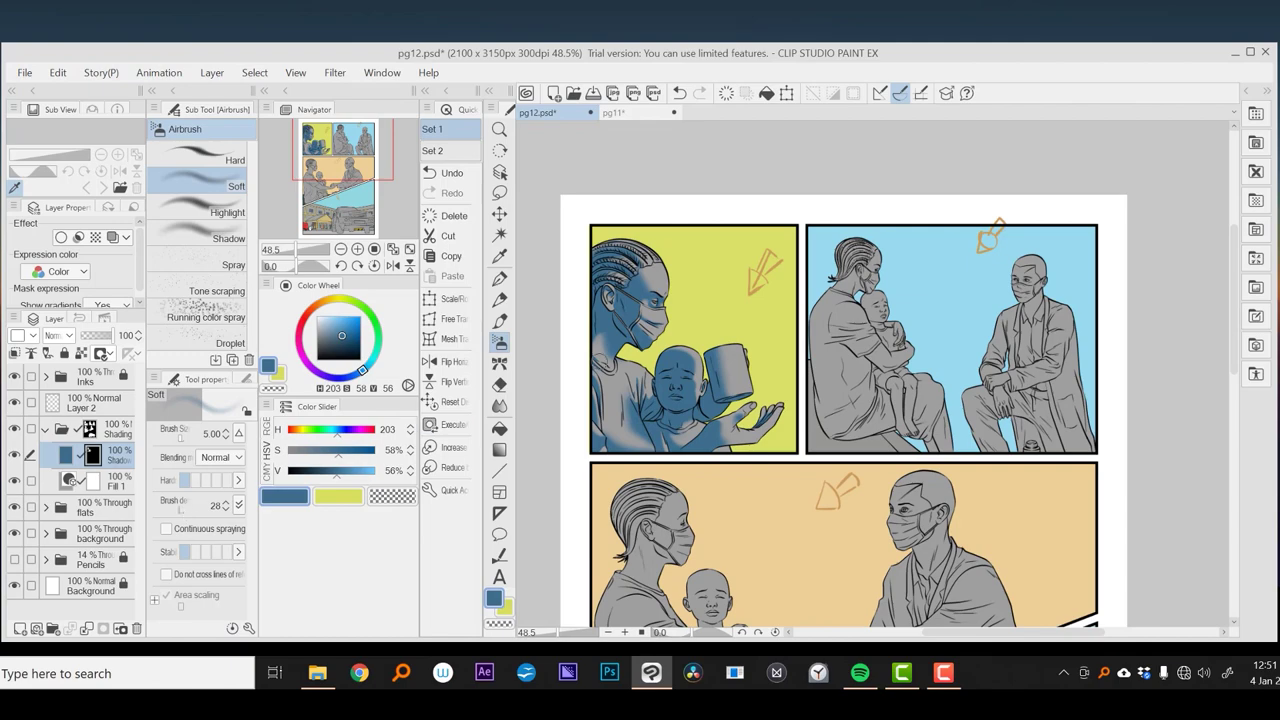
scroll(646, 243, up, 1)
key(j)
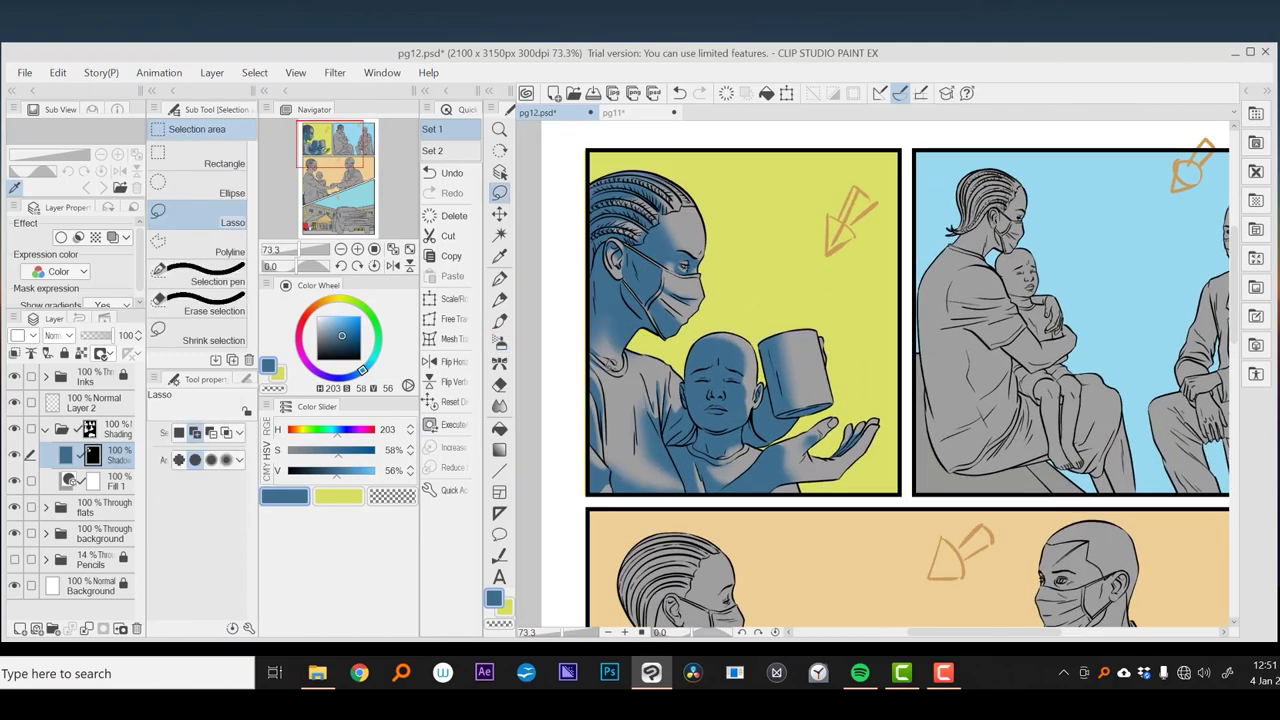
- Lasso and fill the main shadows on the seated woman and the baby in the second panel
scroll(620, 330, up, 1)
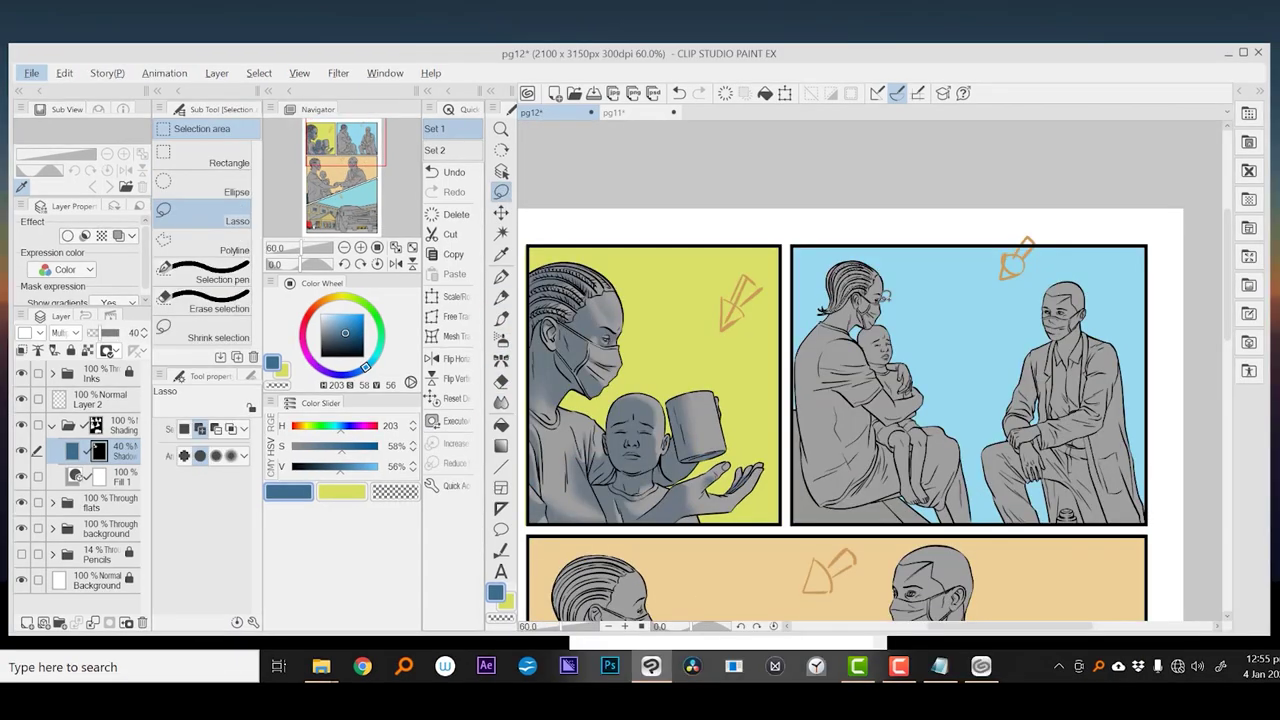
scroll(870, 380, up, 3)
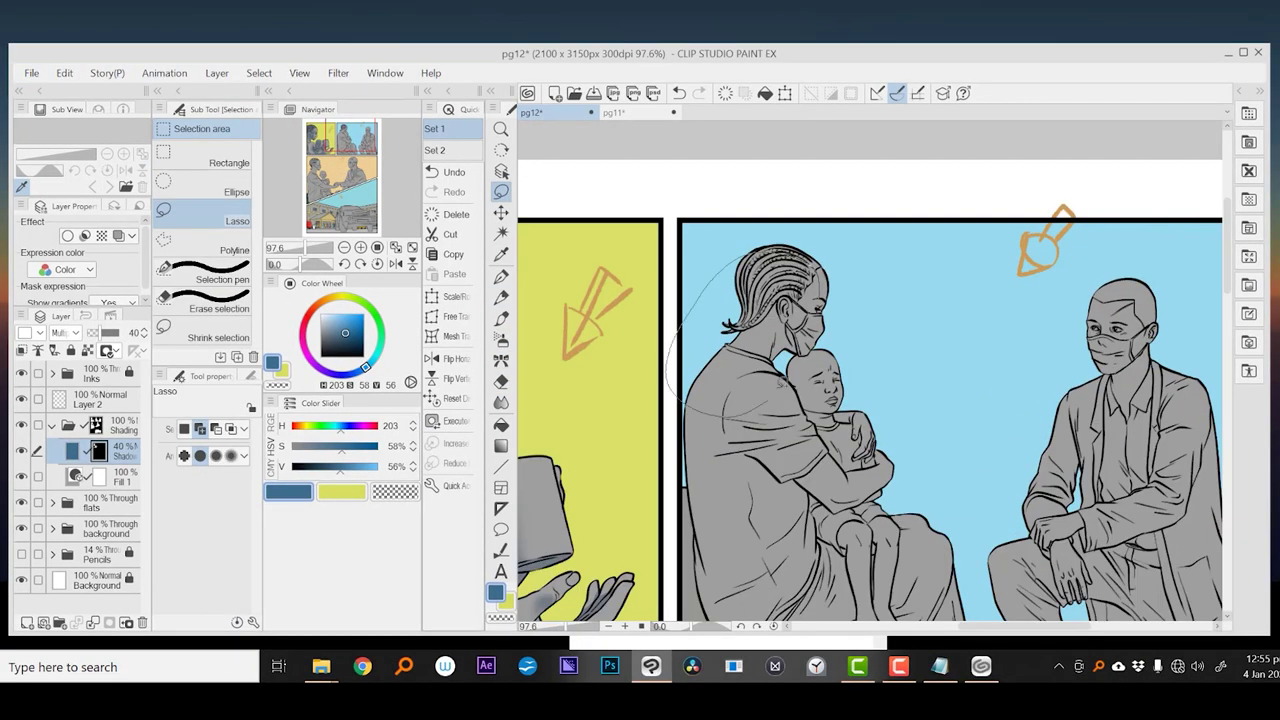
scroll(870, 380, down, 1)
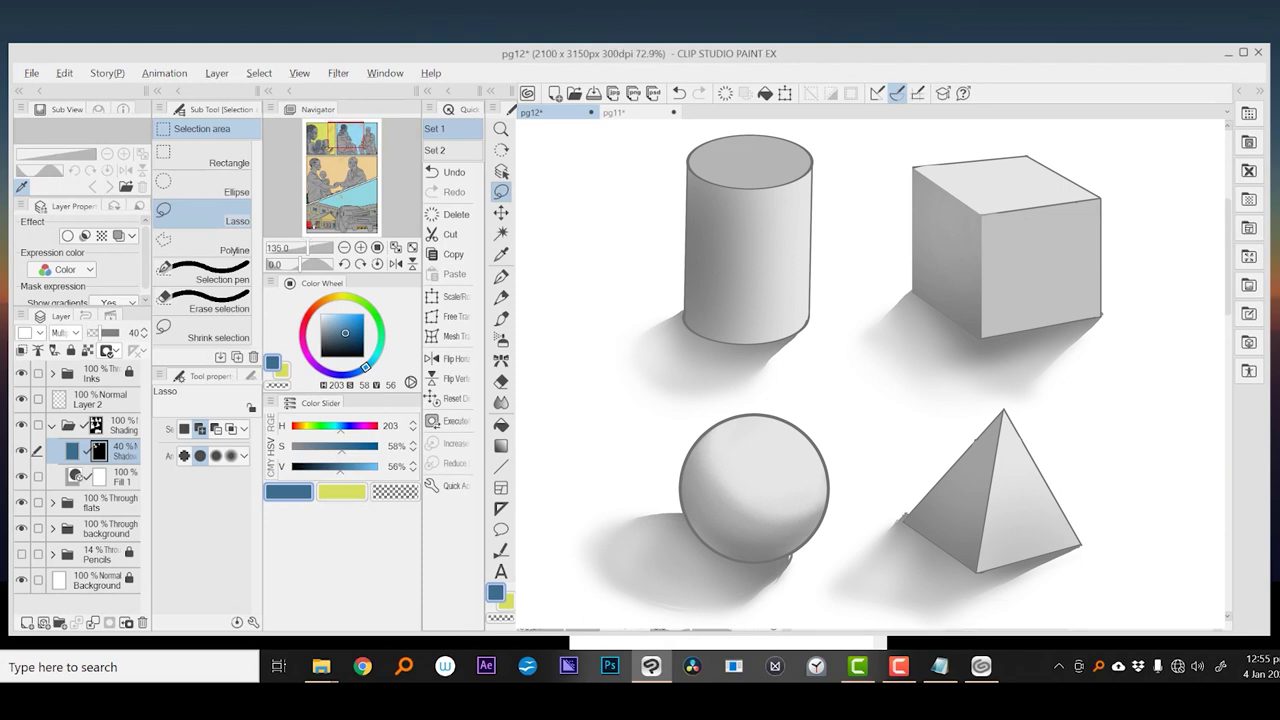
key(ctrl+d)
scroll(870, 380, down, 3)
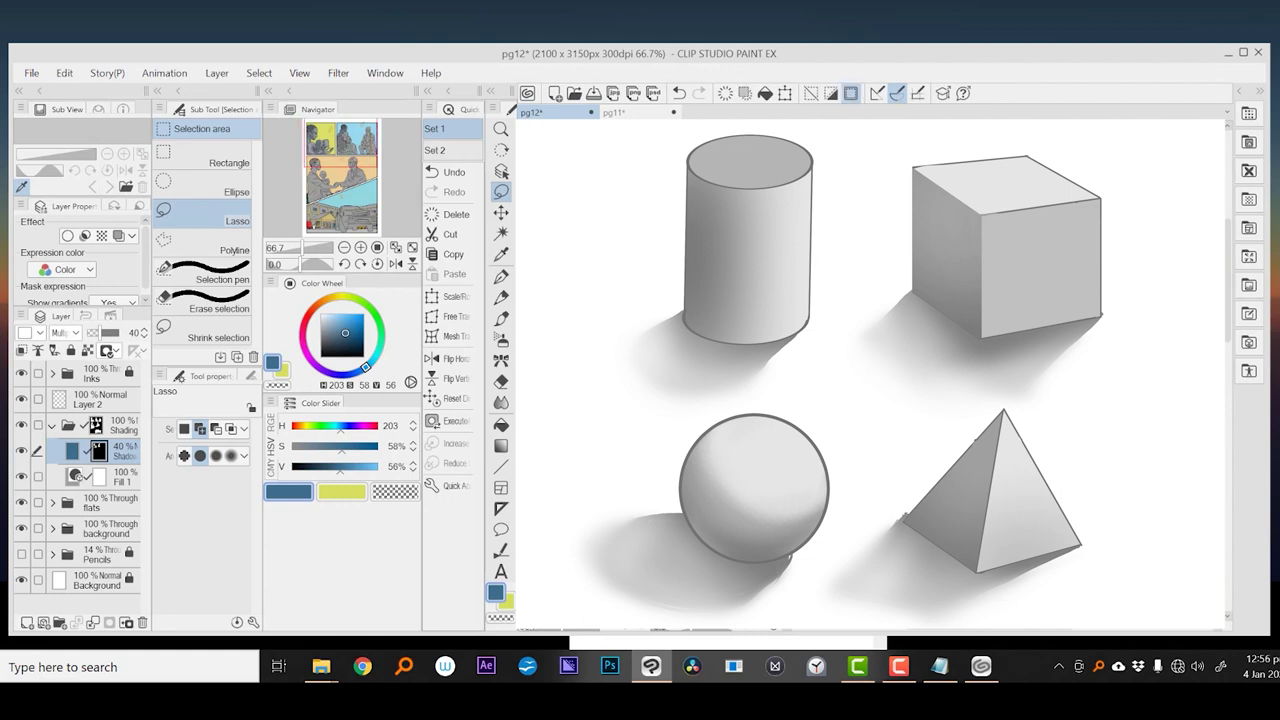
key(ctrl+z)
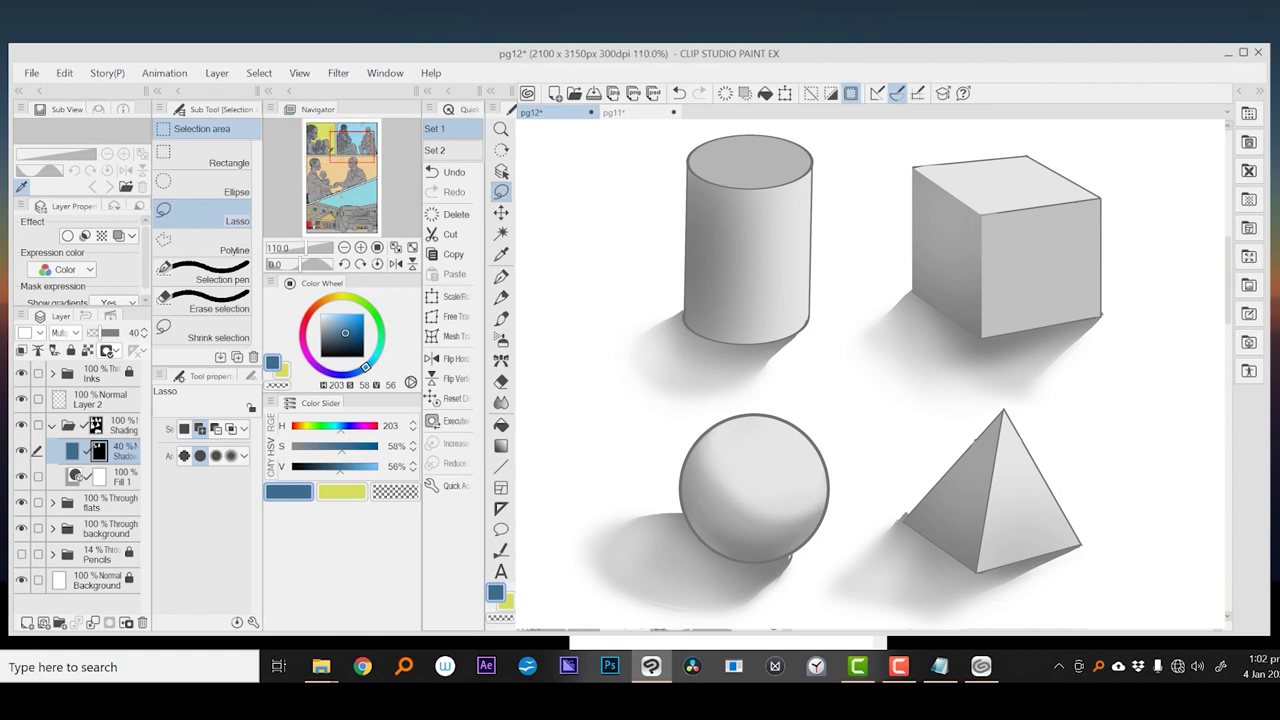
key(alt)
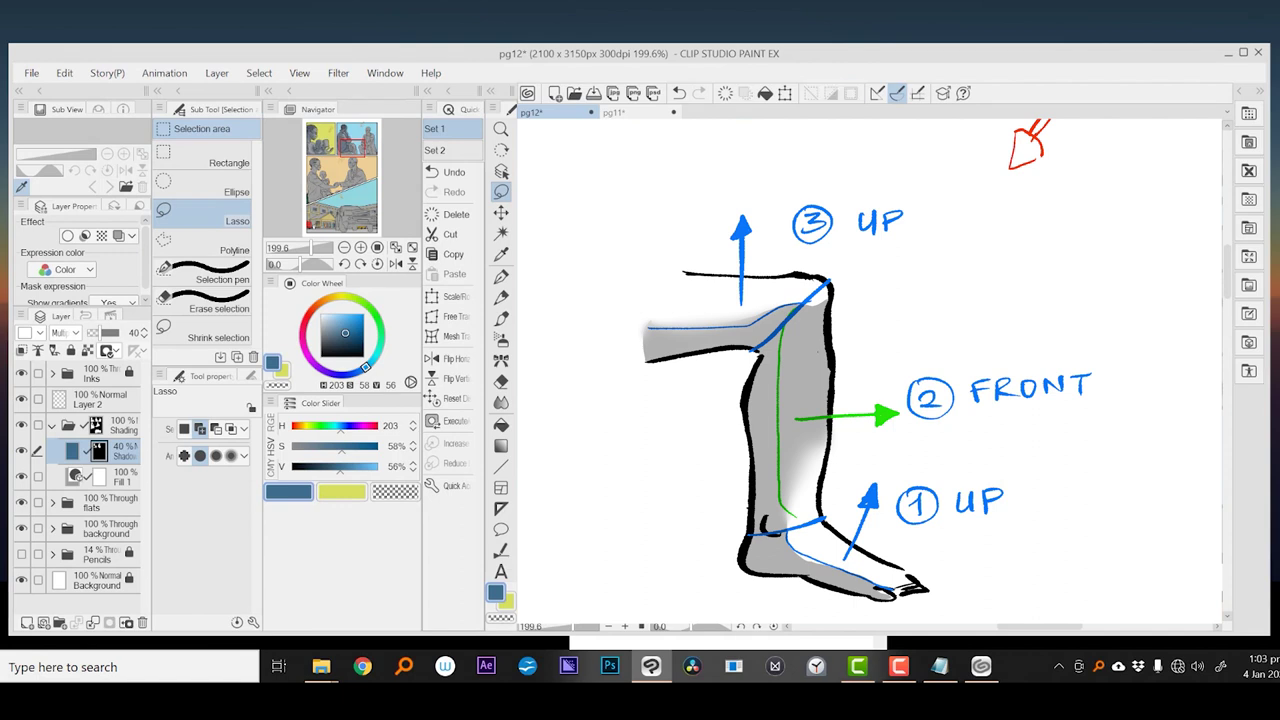
key(ctrl+alt+0)
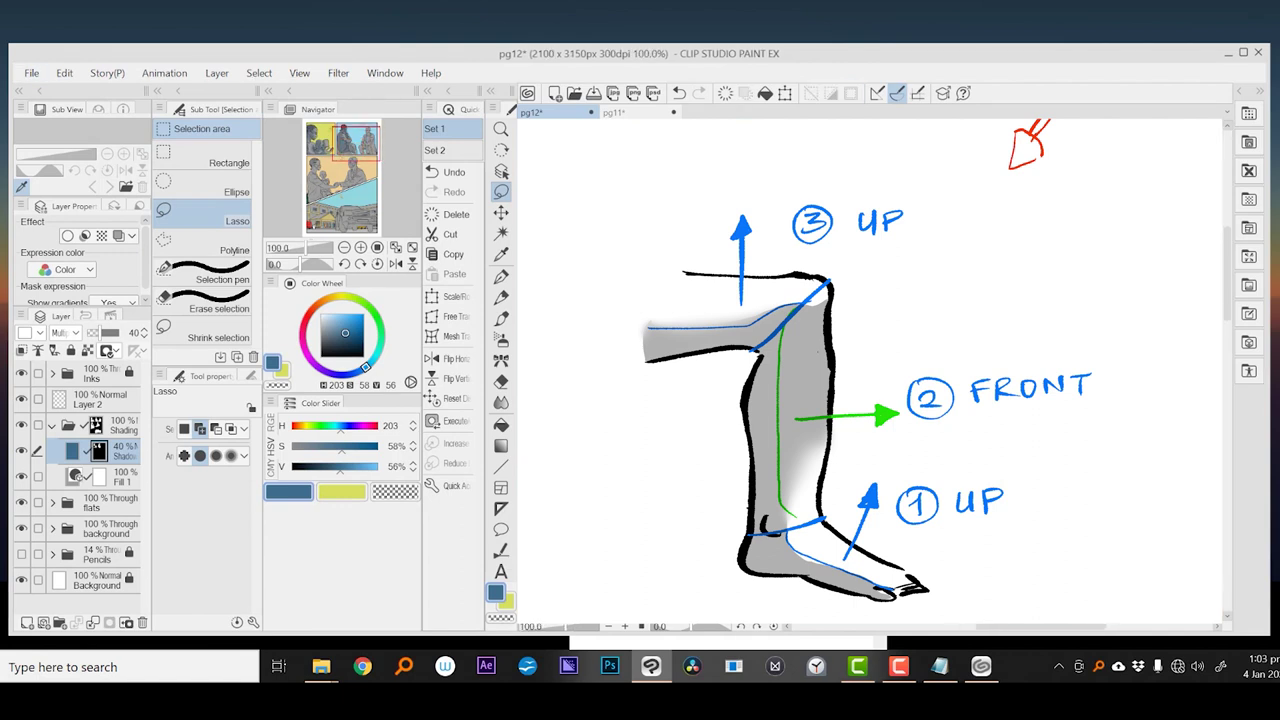
key(ctrl+d)
key(ctrl+0)
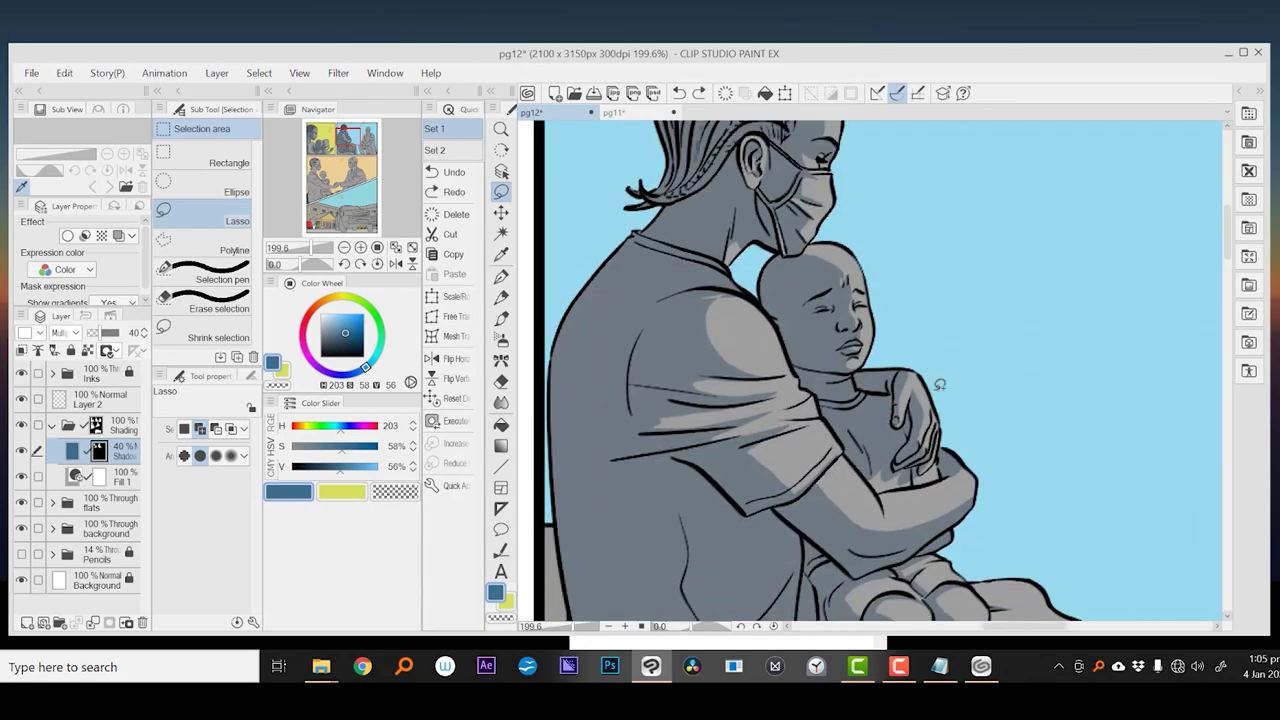
- Refine the baby's shadows and lasso a lit patch out of the shadow on the side of the woman's shirt
scroll(934, 370, down, 5)
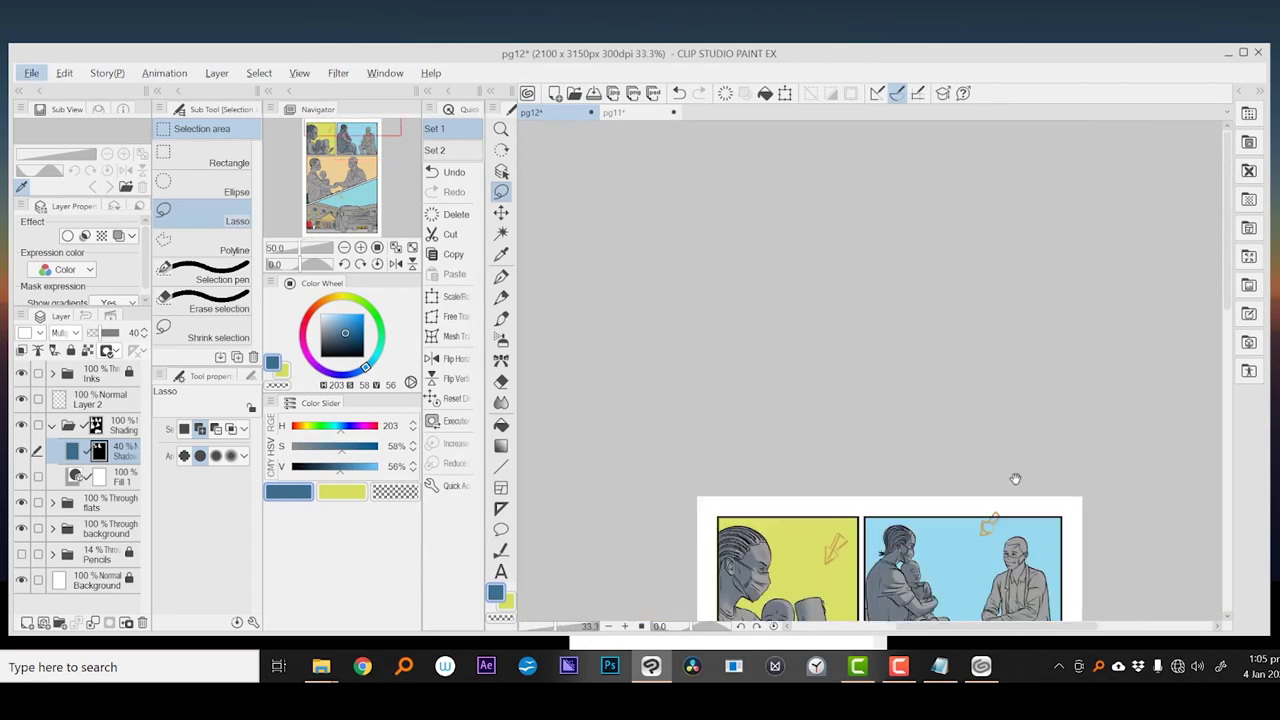
scroll(1015, 479, up, 6)
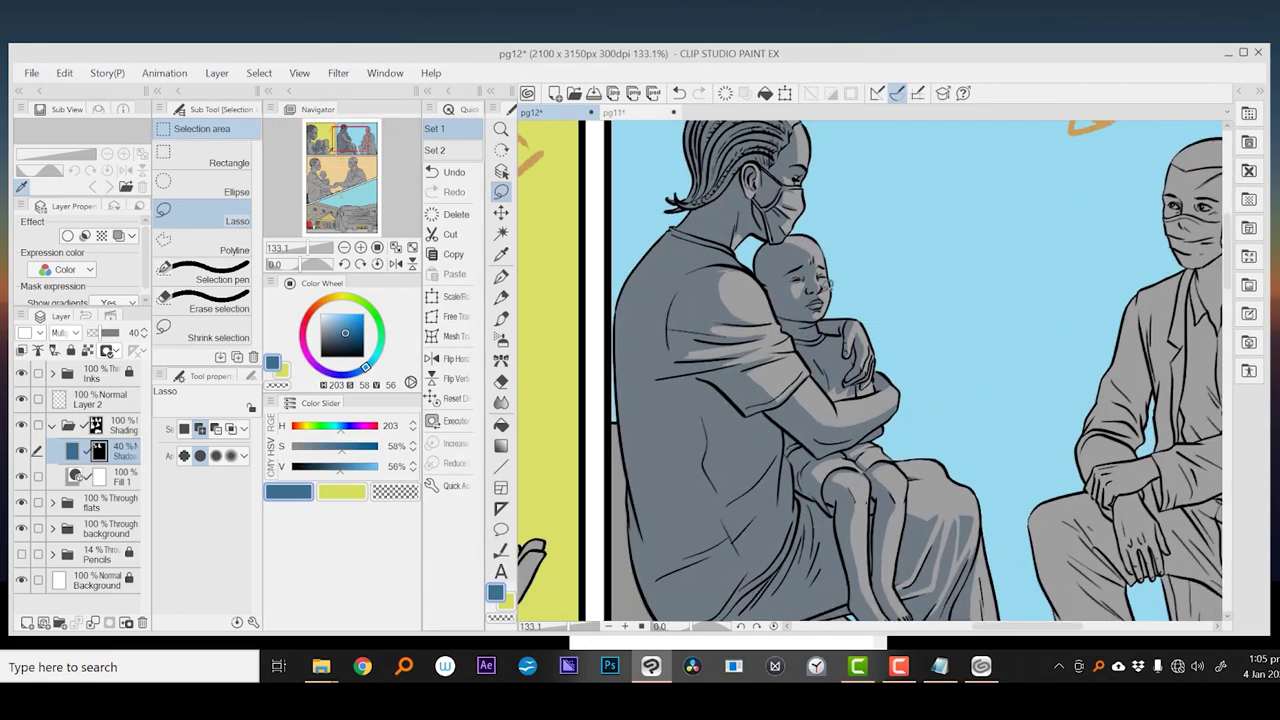
drag(825, 285, 795, 270)
drag(865, 435, 894, 378)
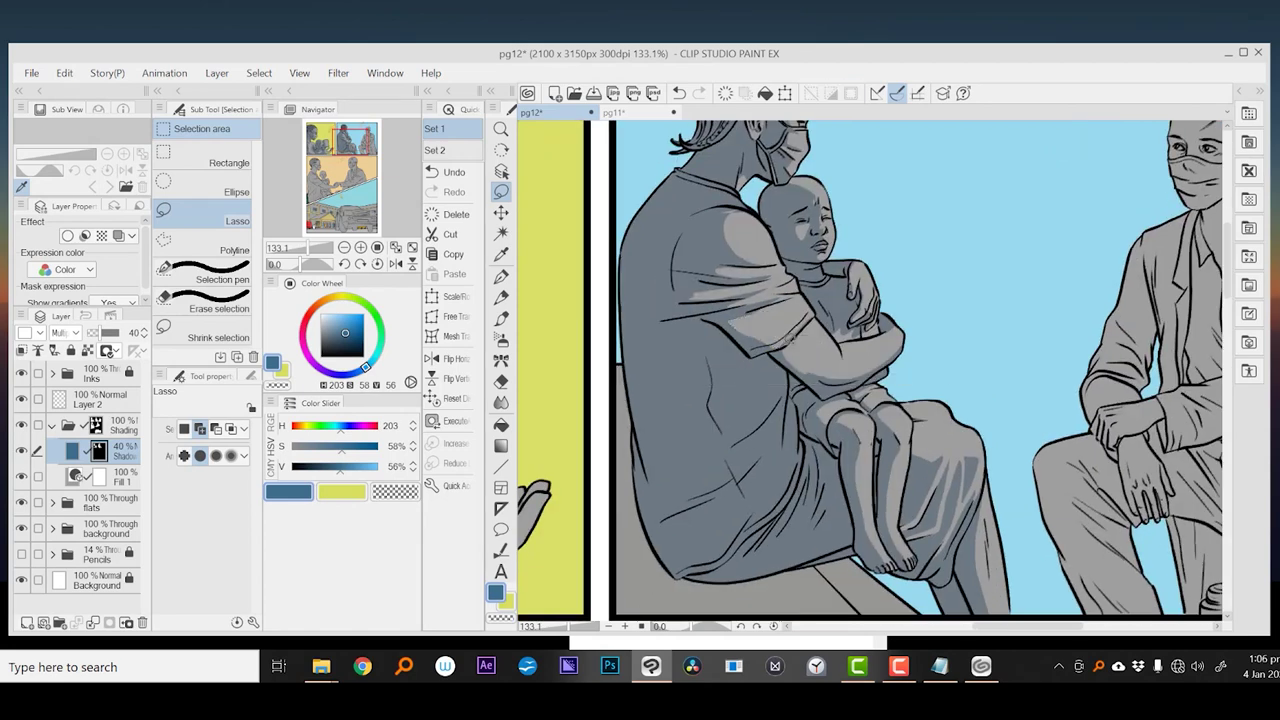
key(ctrl+z)
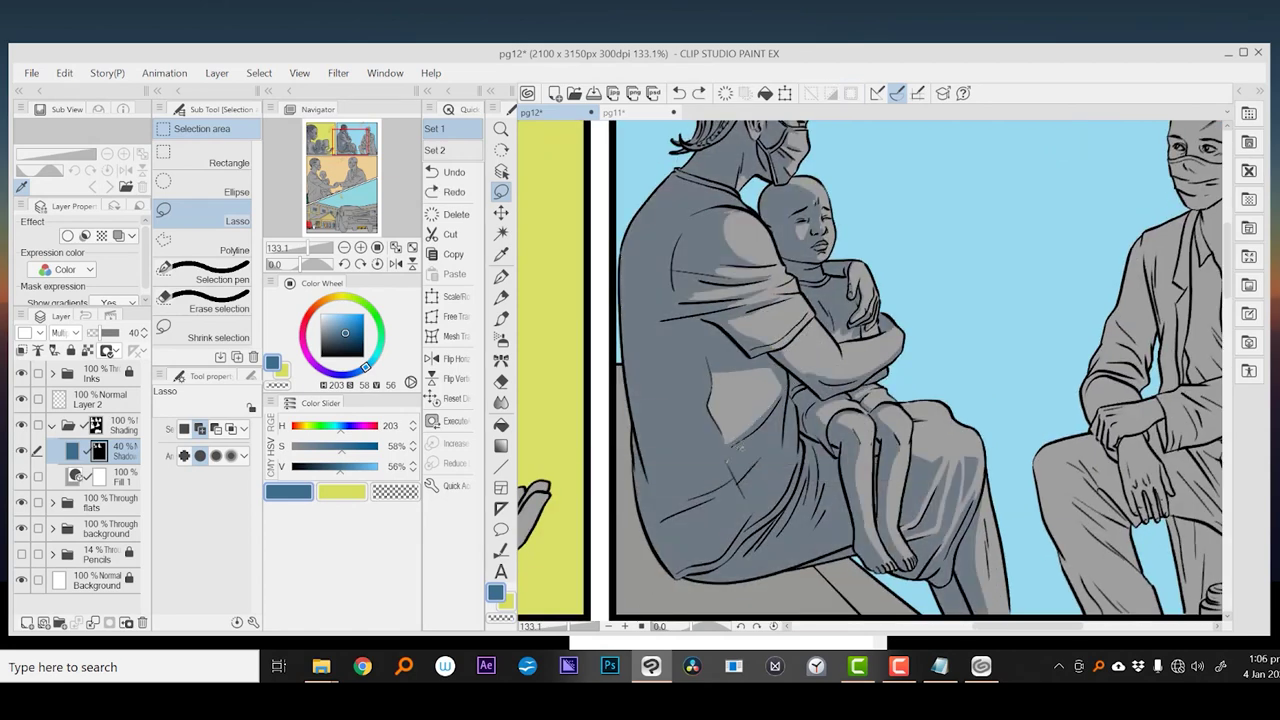
key(ctrl+y)
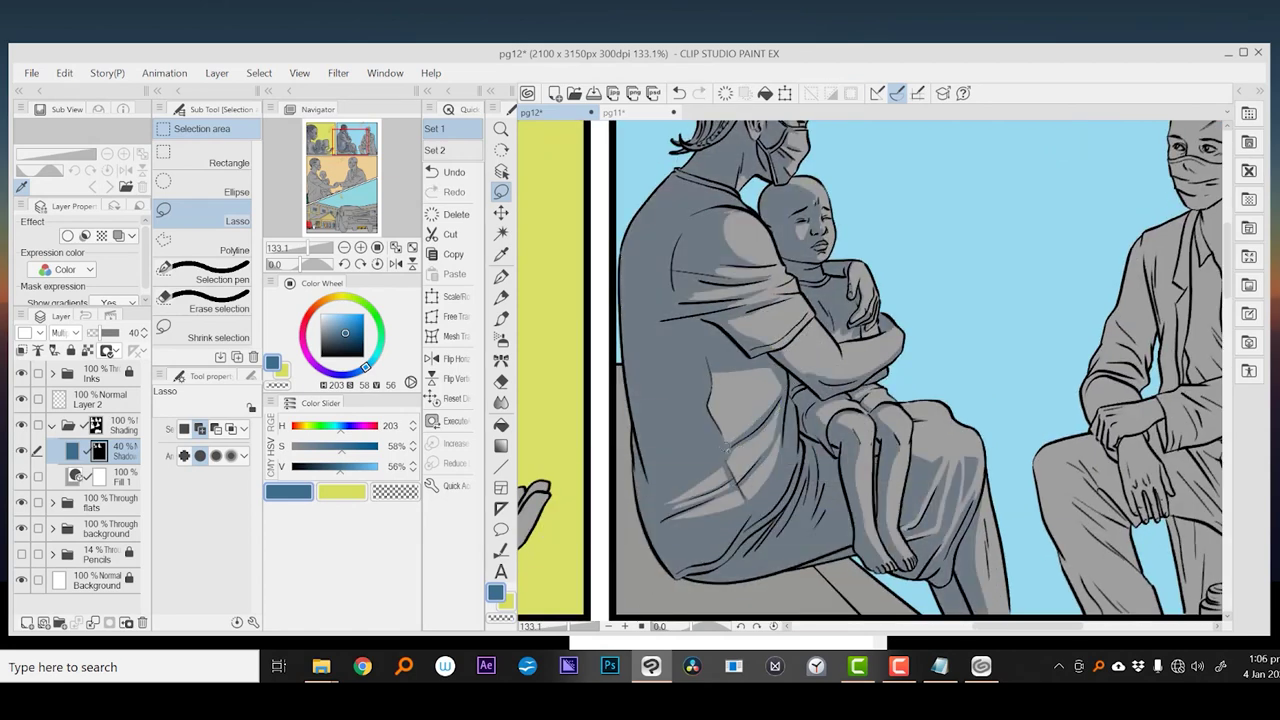
- Lasso lit areas out of the shadow along the woman's back and the lower folds of her shirt
key(ctrl+minus)
key(ctrl+minus)
key(ctrl+y)
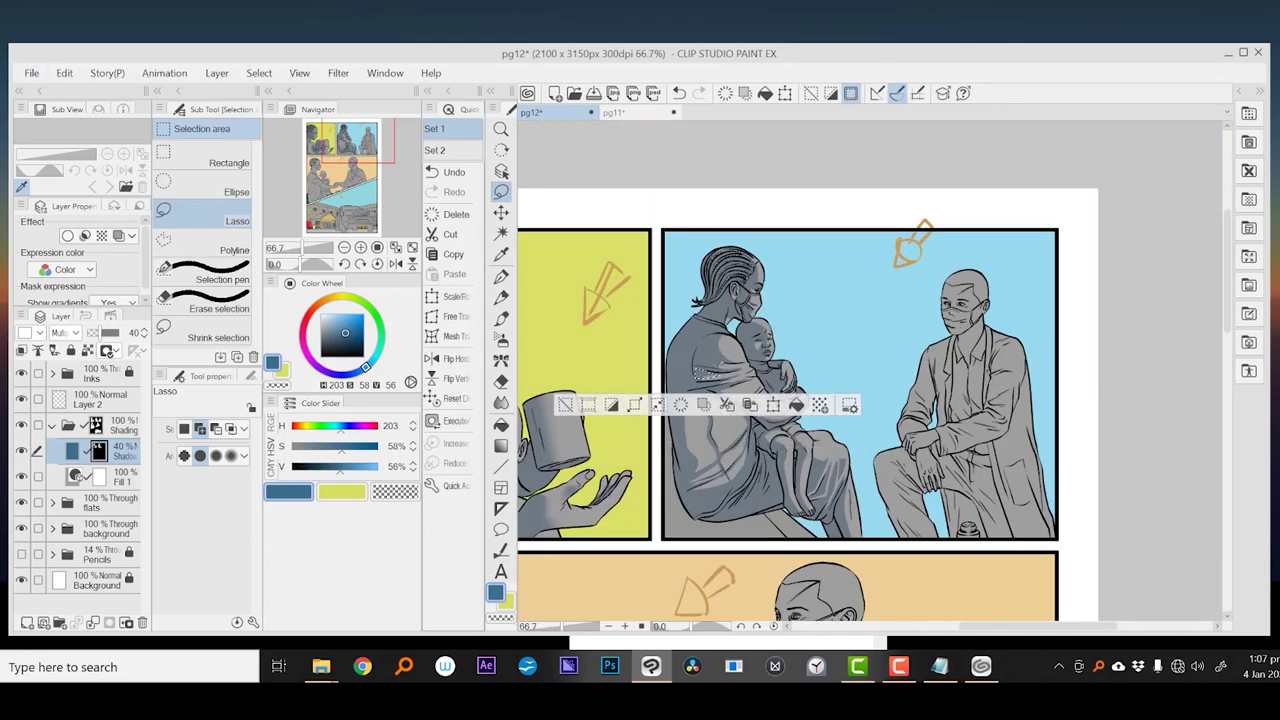
scroll(770, 549, up, 2)
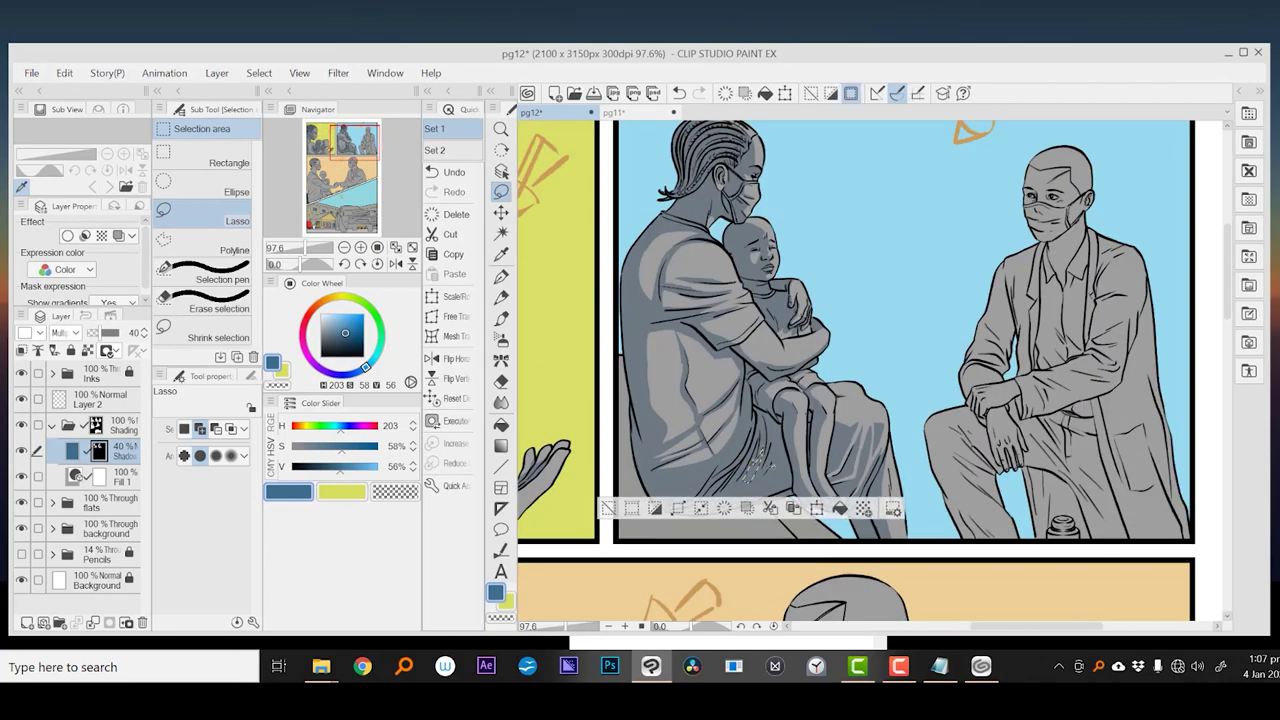
key(ctrl+d)
key(ctrl+minus)
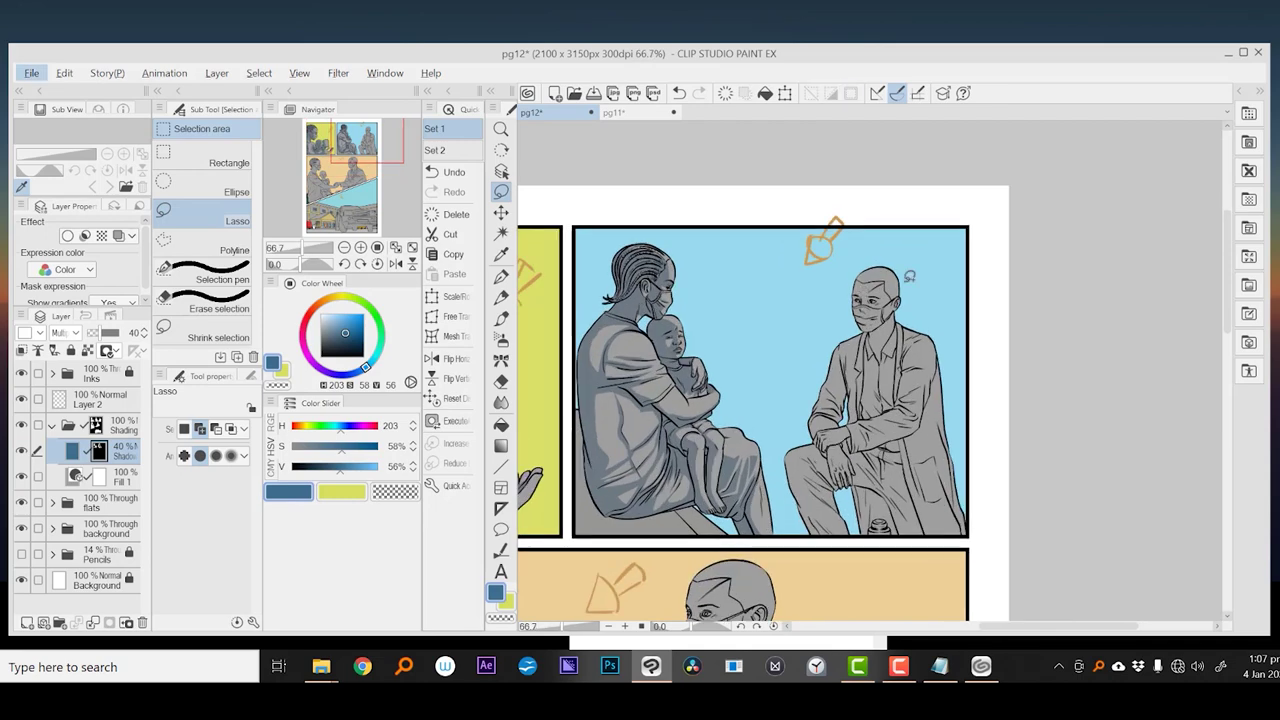
- Lasso and fill shadows on the seated man's head, face mask, neck and shirt front
scroll(909, 276, up, 3)
mouse_move(862, 265)
mouse_down()
mouse_move(845, 300)
mouse_move(884, 294)
mouse_up()
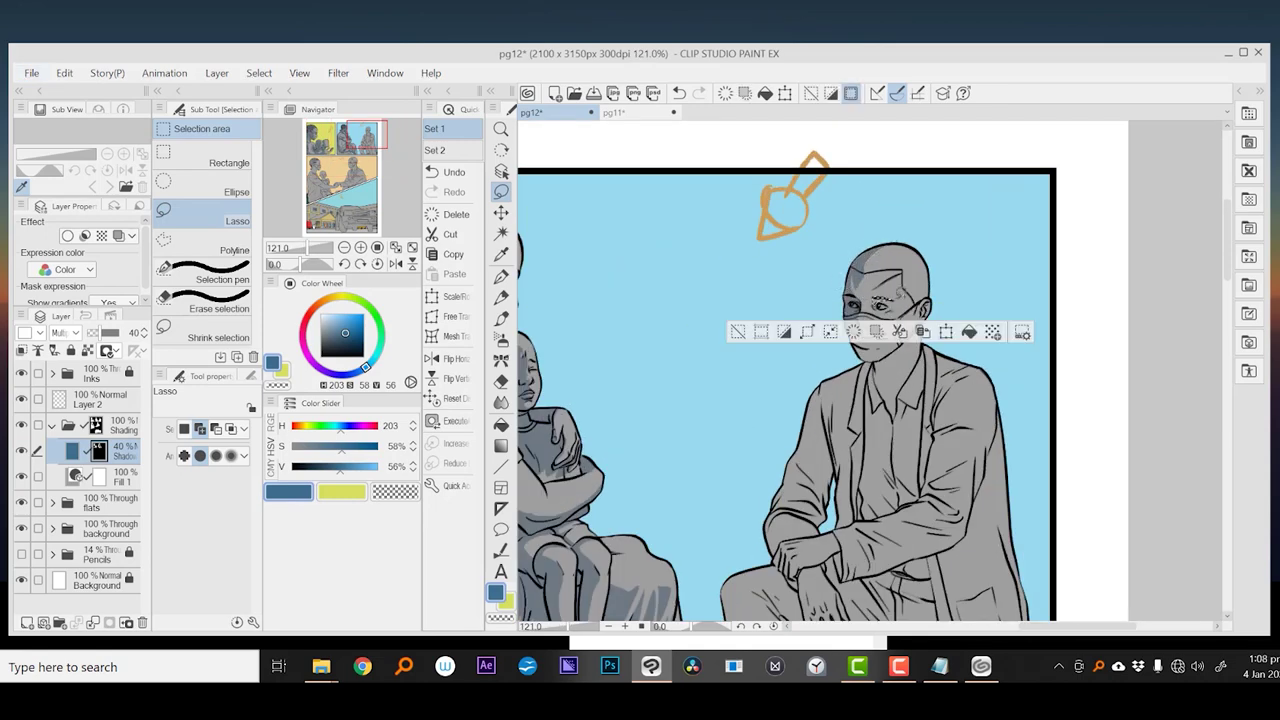
key(ctrl+d)
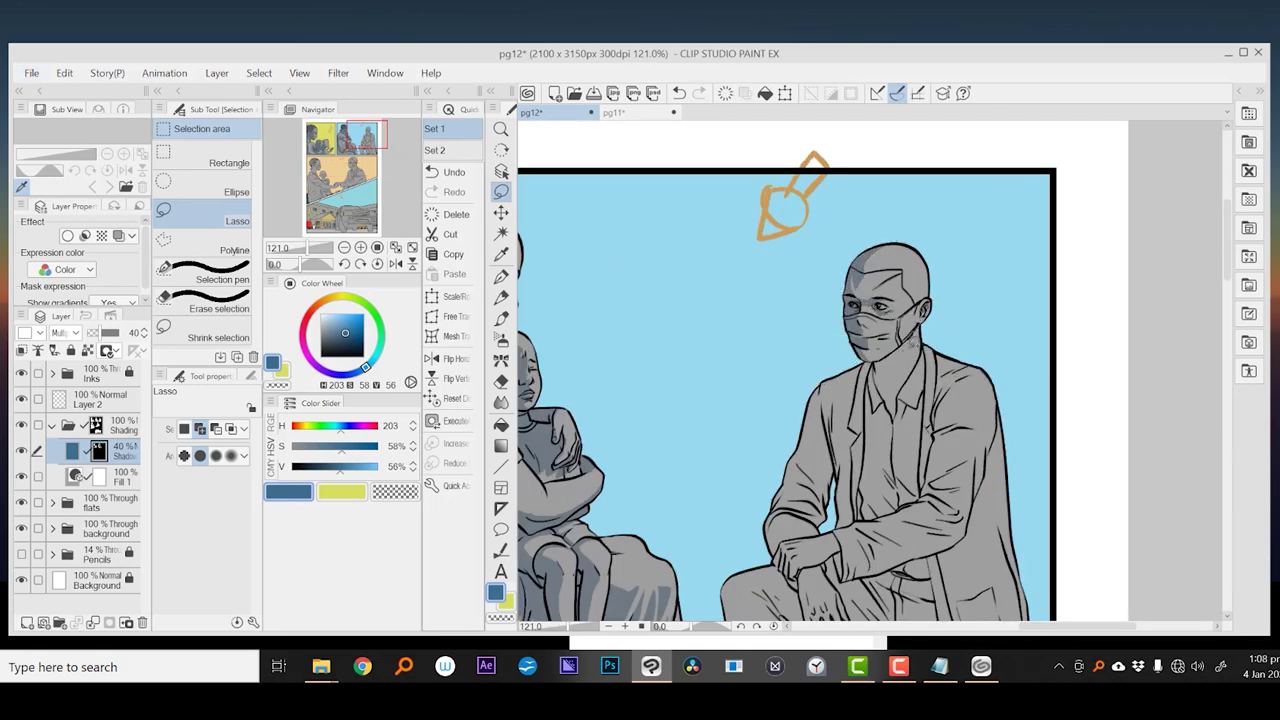
mouse_move(845, 335)
mouse_down()
mouse_move(885, 362)
mouse_move(905, 405)
mouse_move(848, 382)
mouse_move(885, 390)
mouse_move(888, 478)
mouse_up()
mouse_move(888, 318)
mouse_down()
mouse_move(861, 362)
mouse_move(865, 330)
mouse_up()
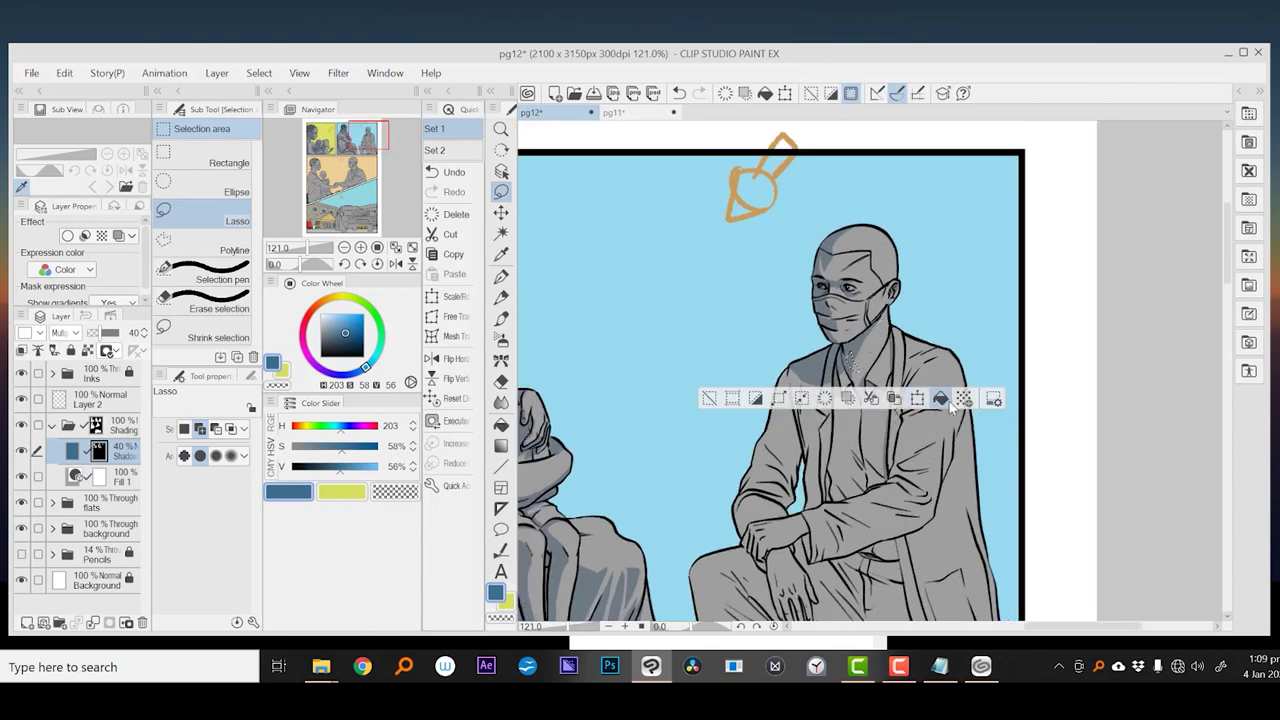
drag(952, 402, 966, 320)
key(ctrl+d)
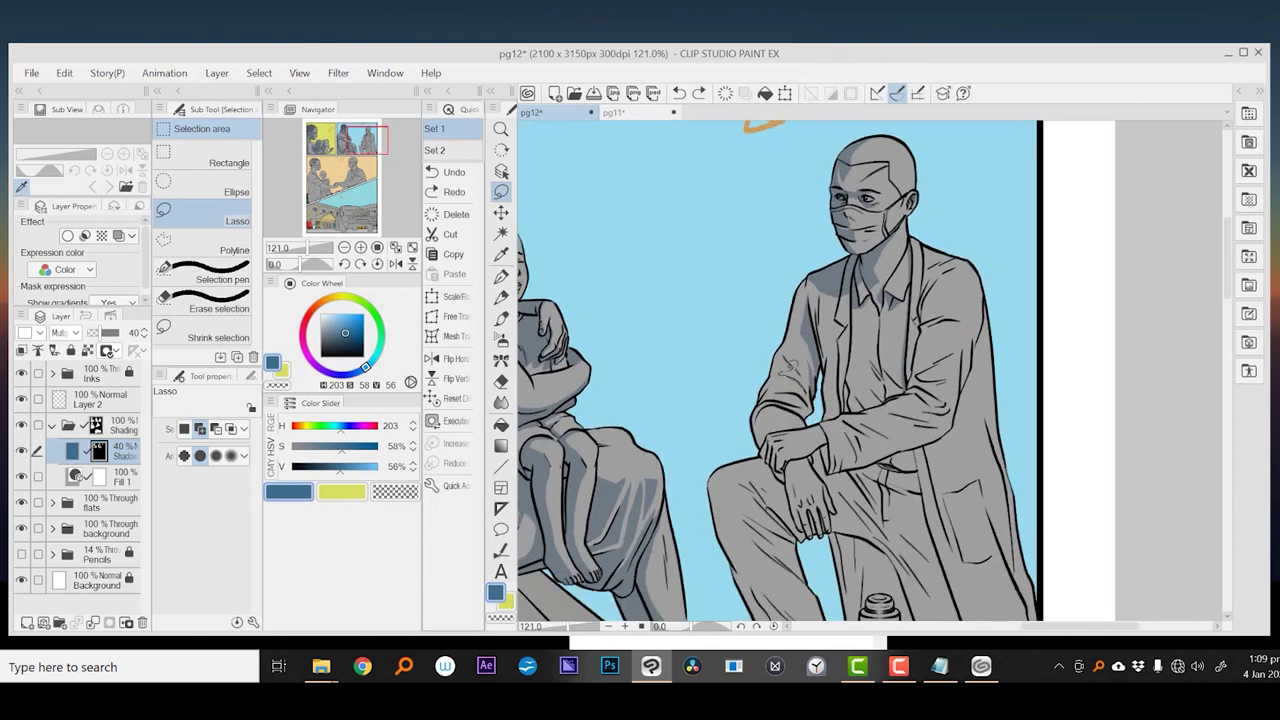
- Lasso and fill shadows on the seated man's coat sleeve and the shirt area above his forearm
mouse_move(790, 366)
mouse_down()
mouse_move(810, 401)
mouse_move(768, 361)
mouse_up()
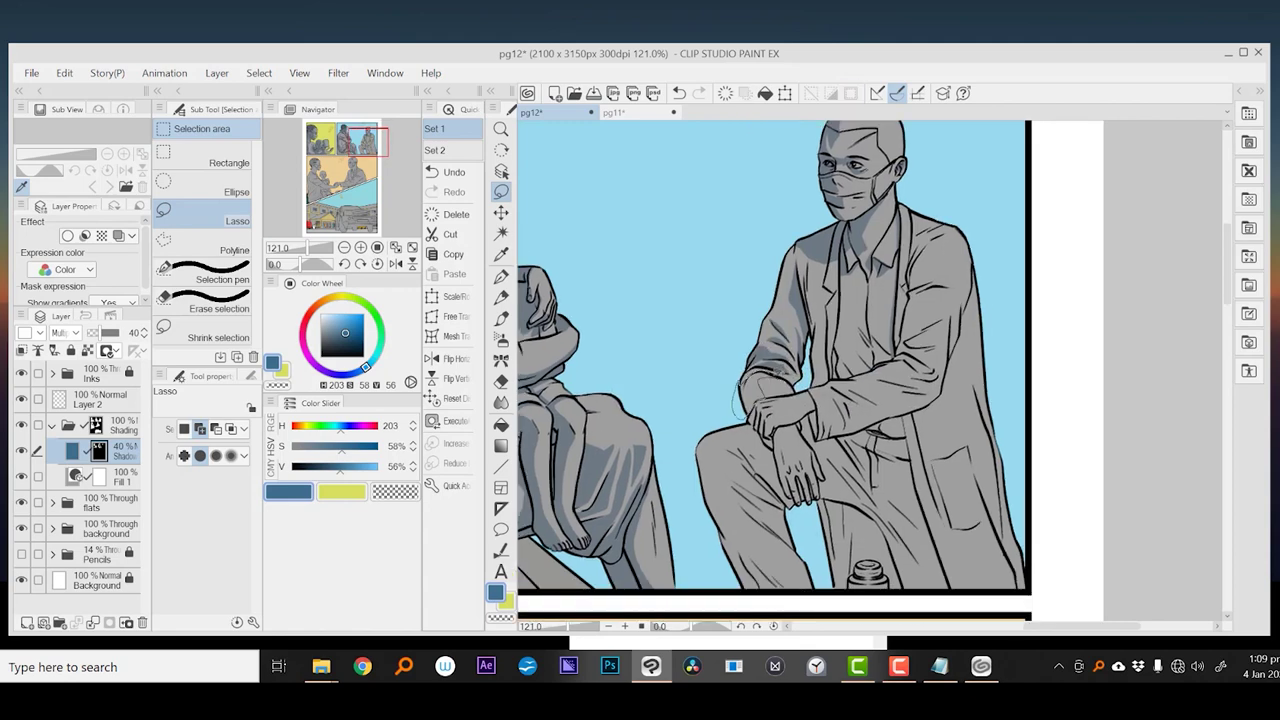
scroll(740, 395, down, 2)
scroll(829, 251, up, 1)
drag(830, 418, 818, 442)
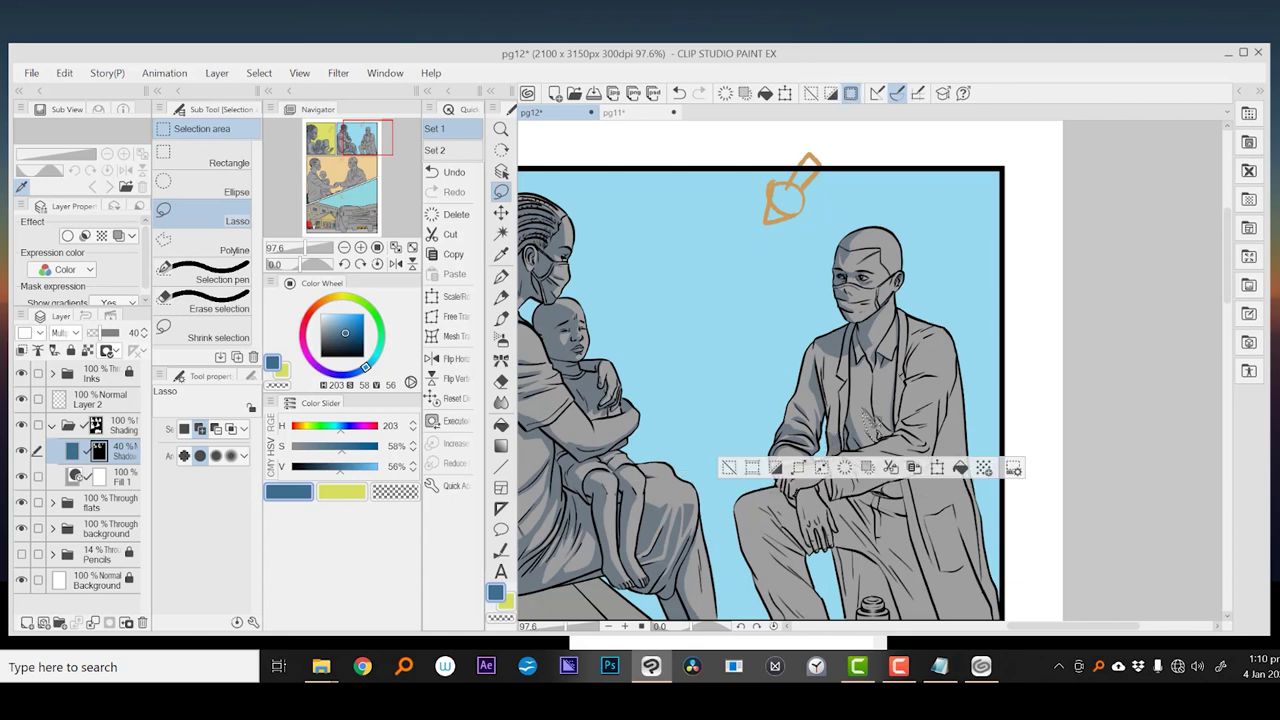
drag(866, 461, 893, 417)
- Lasso and fill shadows on the seated man's hanging hand, thigh and lap
drag(772, 442, 800, 485)
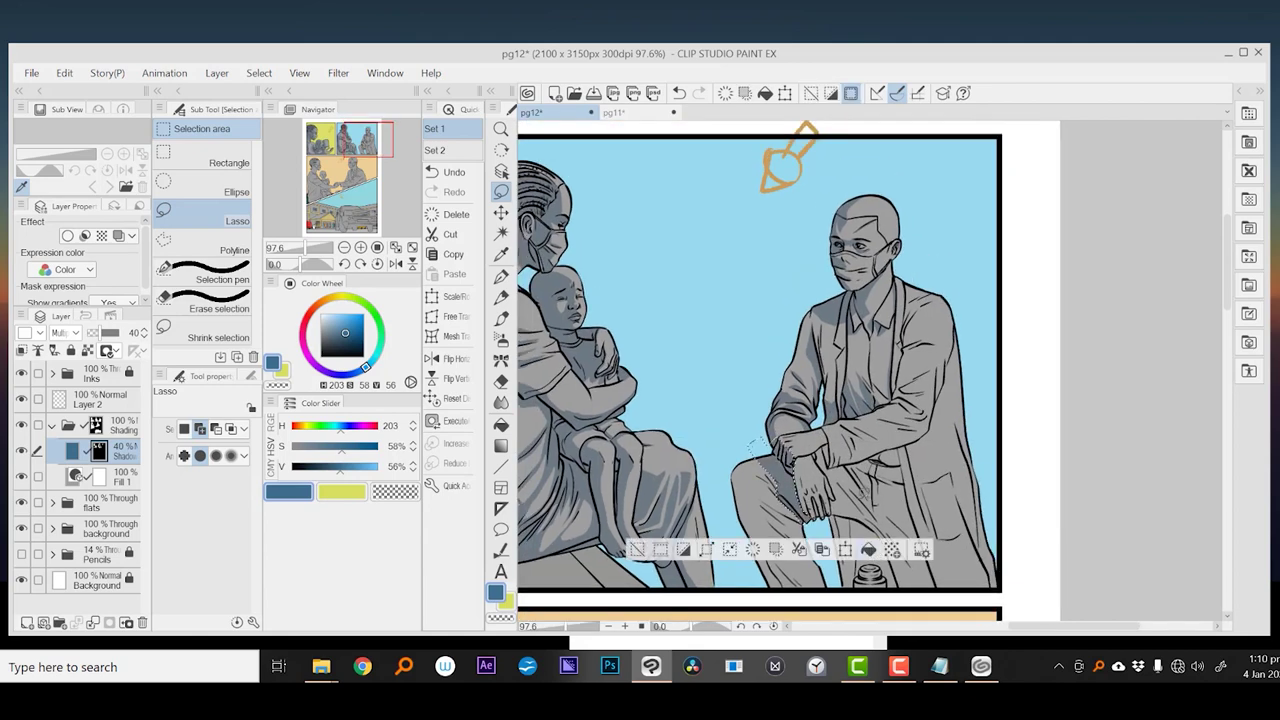
key(ctrl+d)
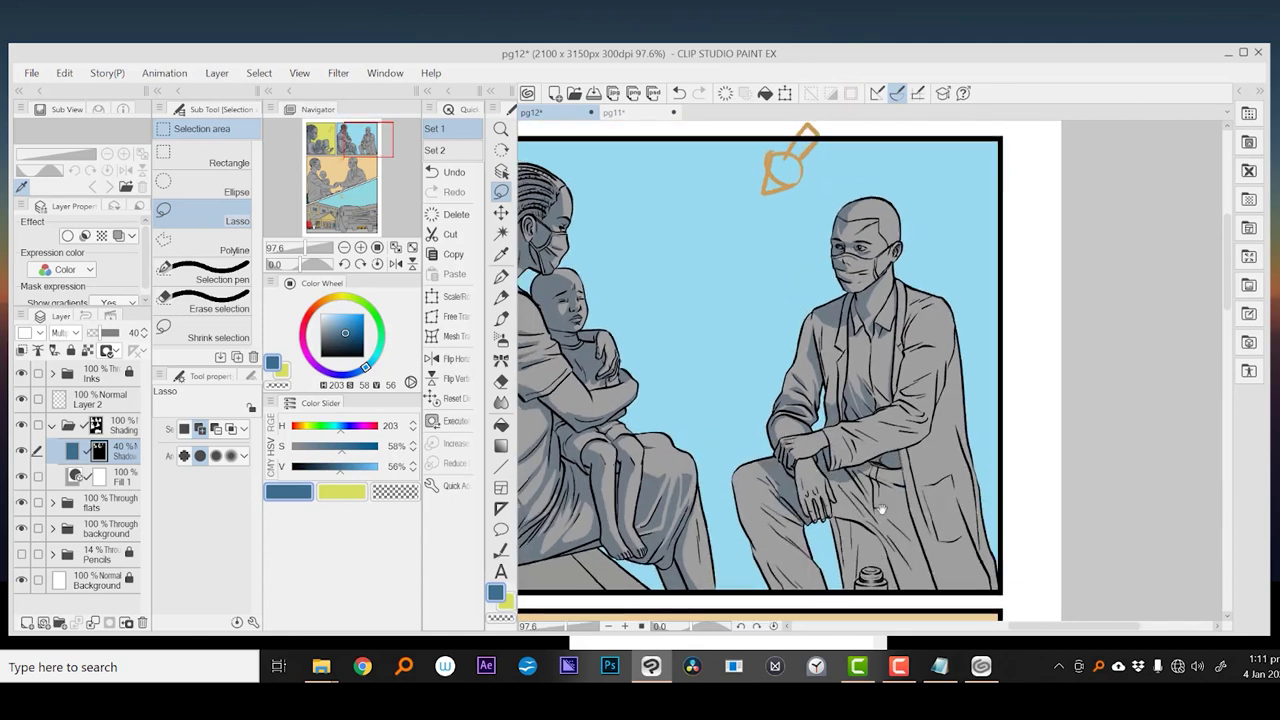
drag(888, 444, 896, 470)
mouse_move(815, 470)
mouse_down()
mouse_move(835, 505)
mouse_move(913, 474)
mouse_move(886, 496)
mouse_up()
key(ctrl+d)
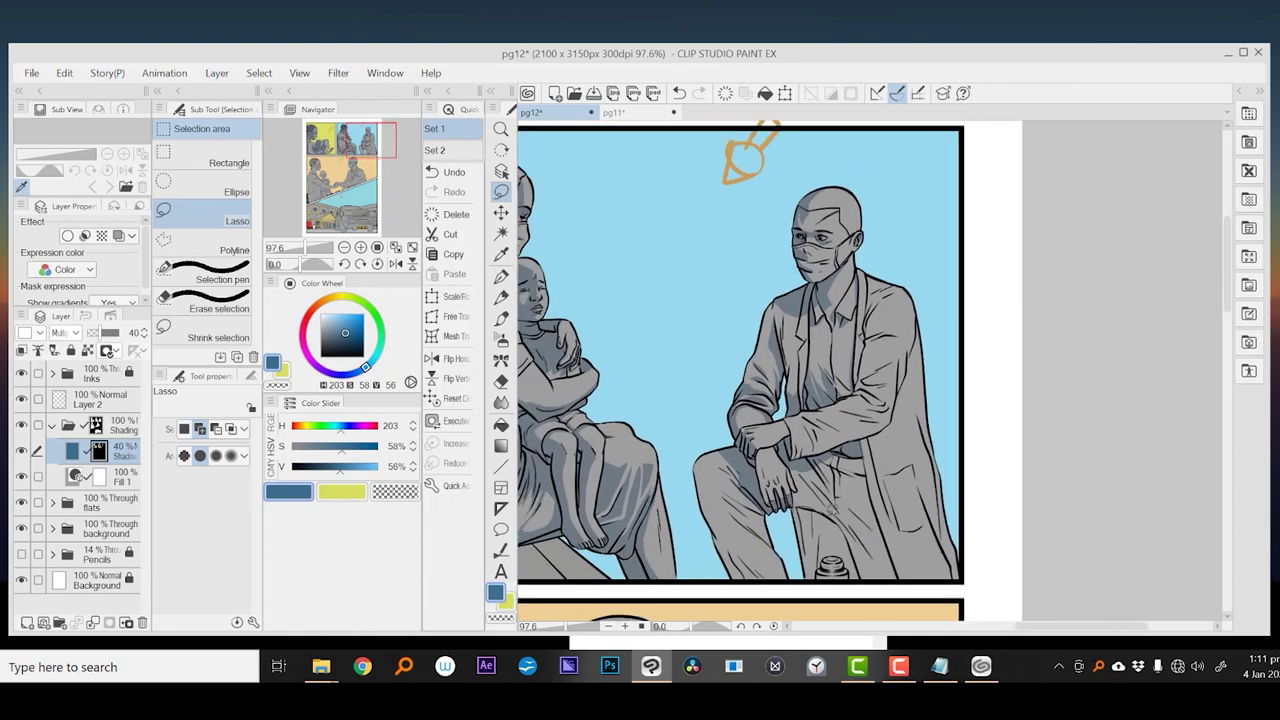
- Lasso and fill shadows on the inner thigh and lower legs of the seated man's trousers
drag(838, 552, 855, 580)
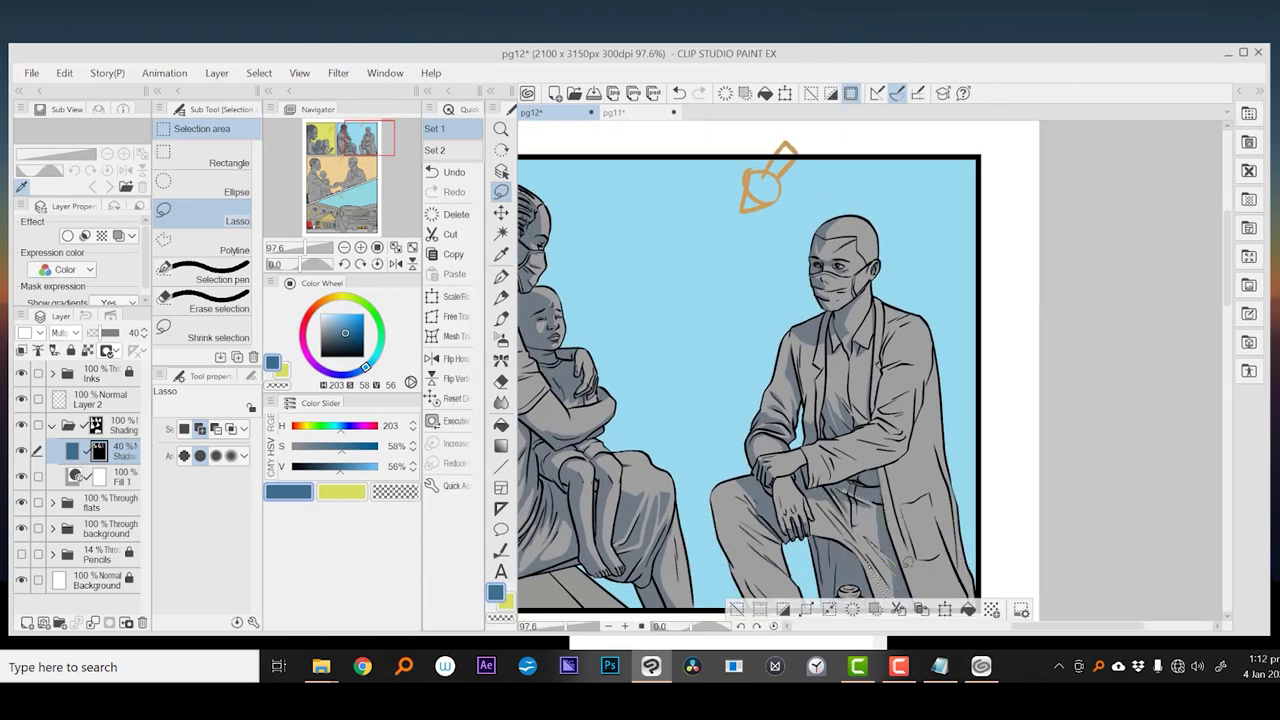
drag(745, 520, 788, 568)
scroll(748, 380, down, 1)
key(ctrl+d)
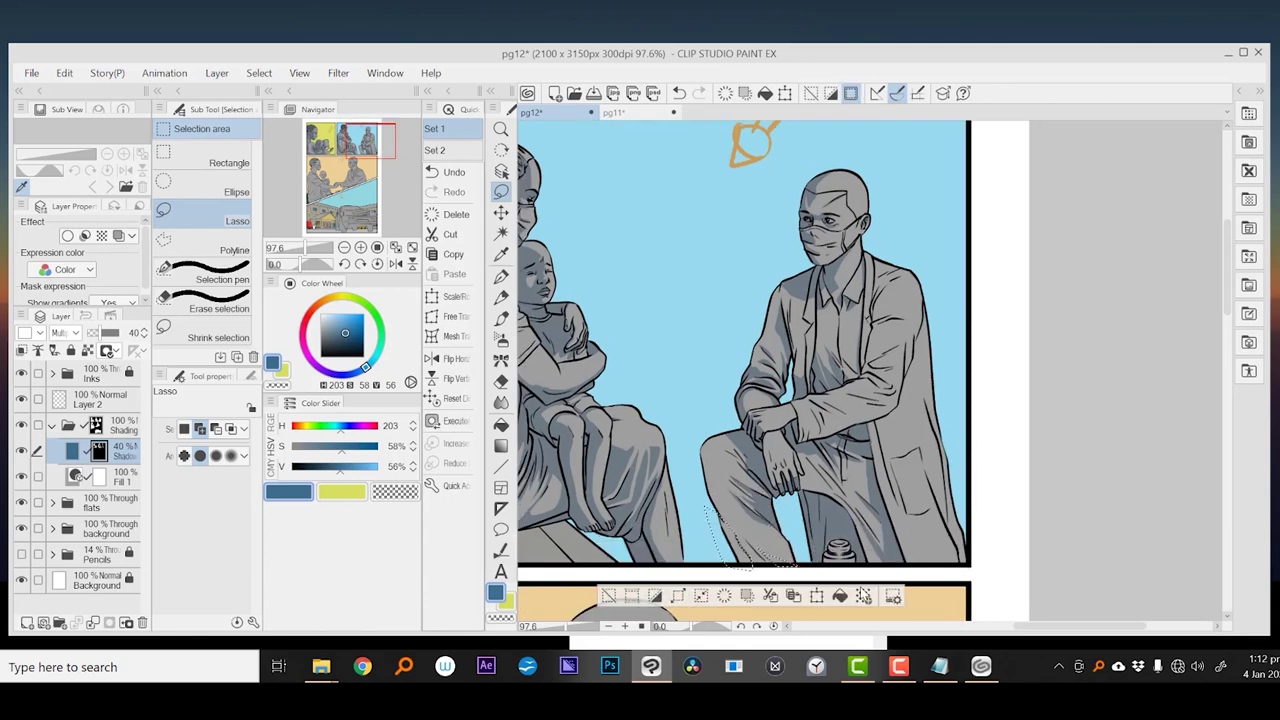
- Lasso and fill the fold shadows down the body of the seated man's coat
scroll(748, 380, up, 1)
drag(890, 405, 882, 424)
key(ctrl+z)
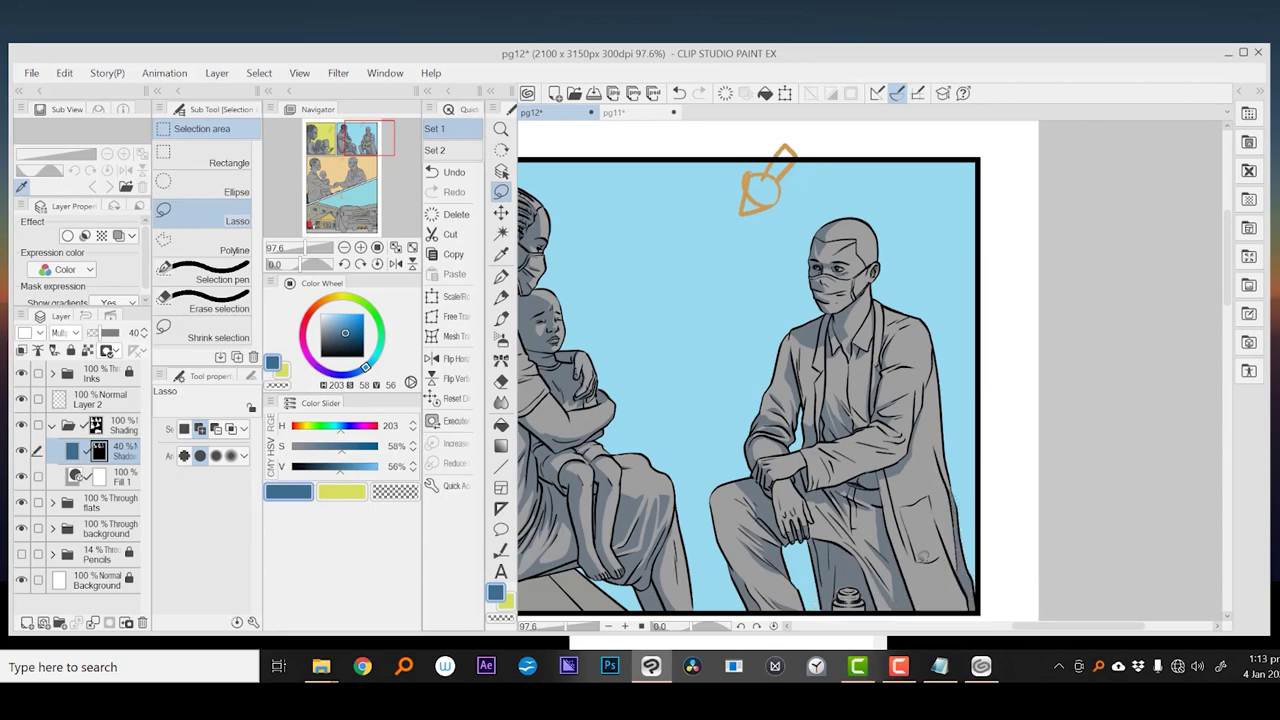
scroll(963, 563, down, 4)
scroll(789, 400, up, 2)
drag(789, 400, 771, 610)
drag(800, 245, 805, 250)
- Lasso and fill an additional fold shadow on the seated woman's sleeve
scroll(932, 361, up, 2)
click(932, 361)
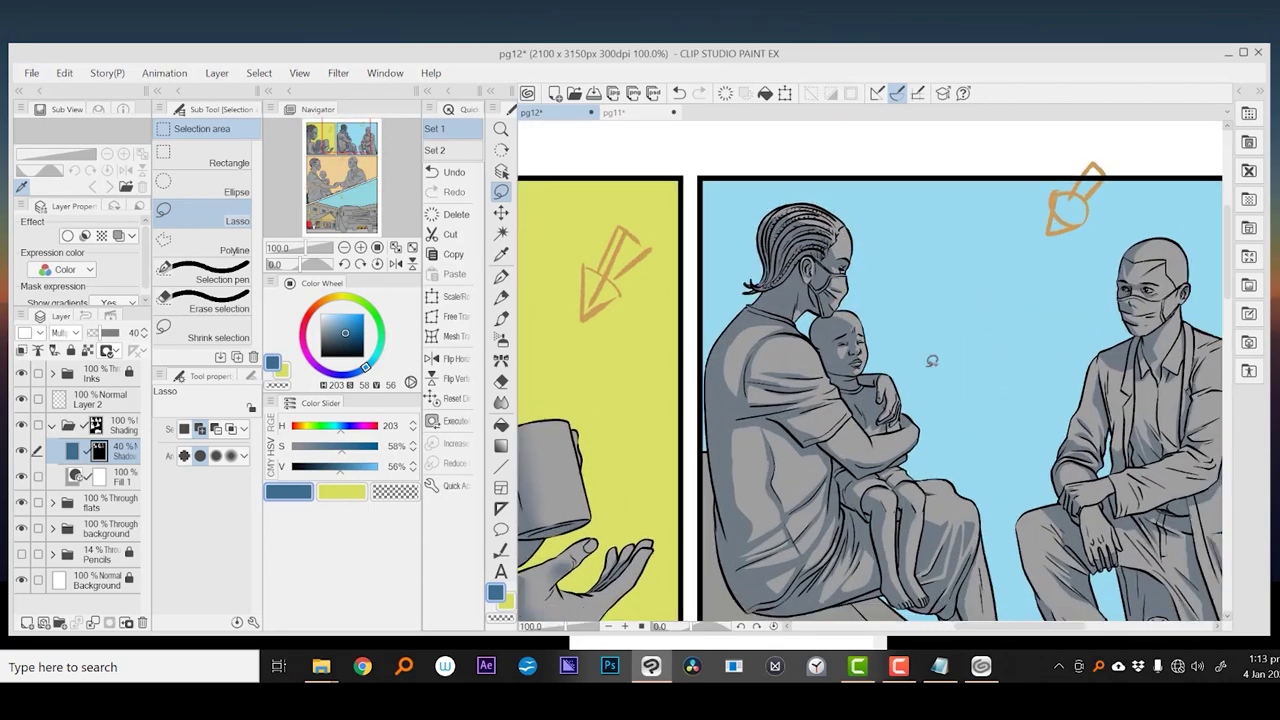
drag(812, 377, 770, 345)
scroll(800, 470, up, 1)
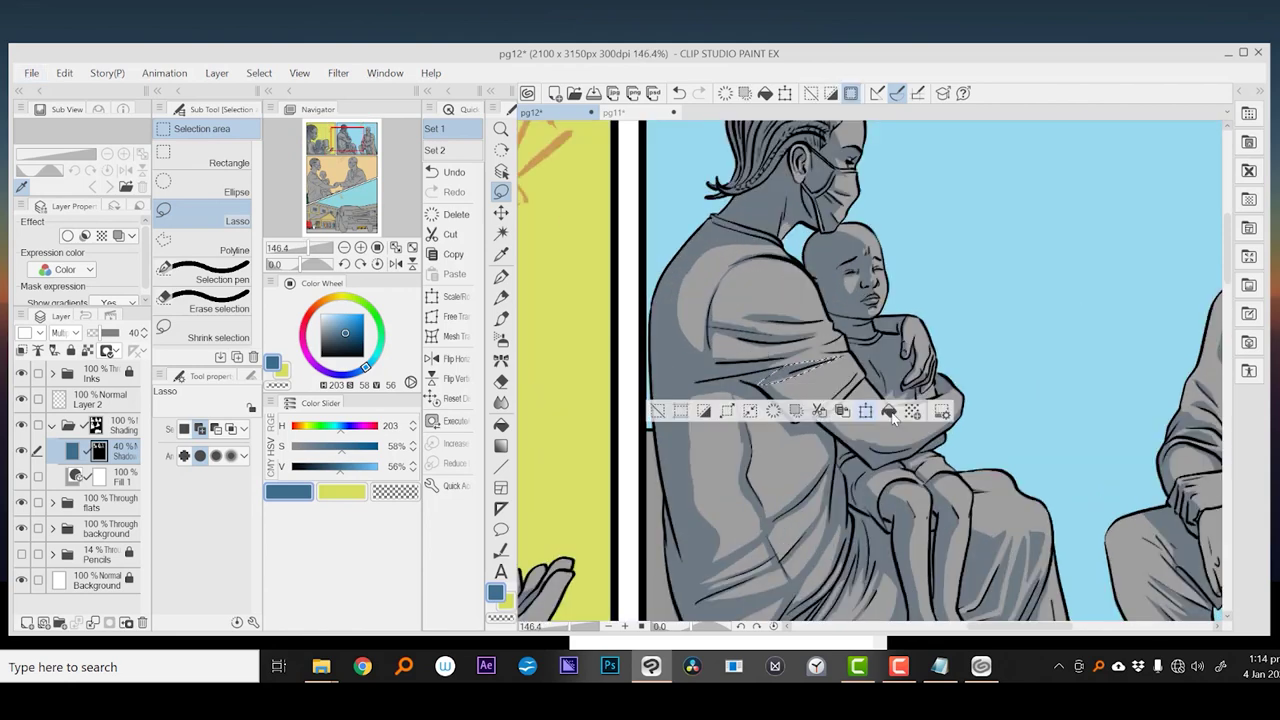
scroll(710, 432, down, 2)
key(ctrl+d)
- Blur the shadow edges on the second panel's figures, adjusting the blur brush size to 5 for the woman's shirt
key(j)
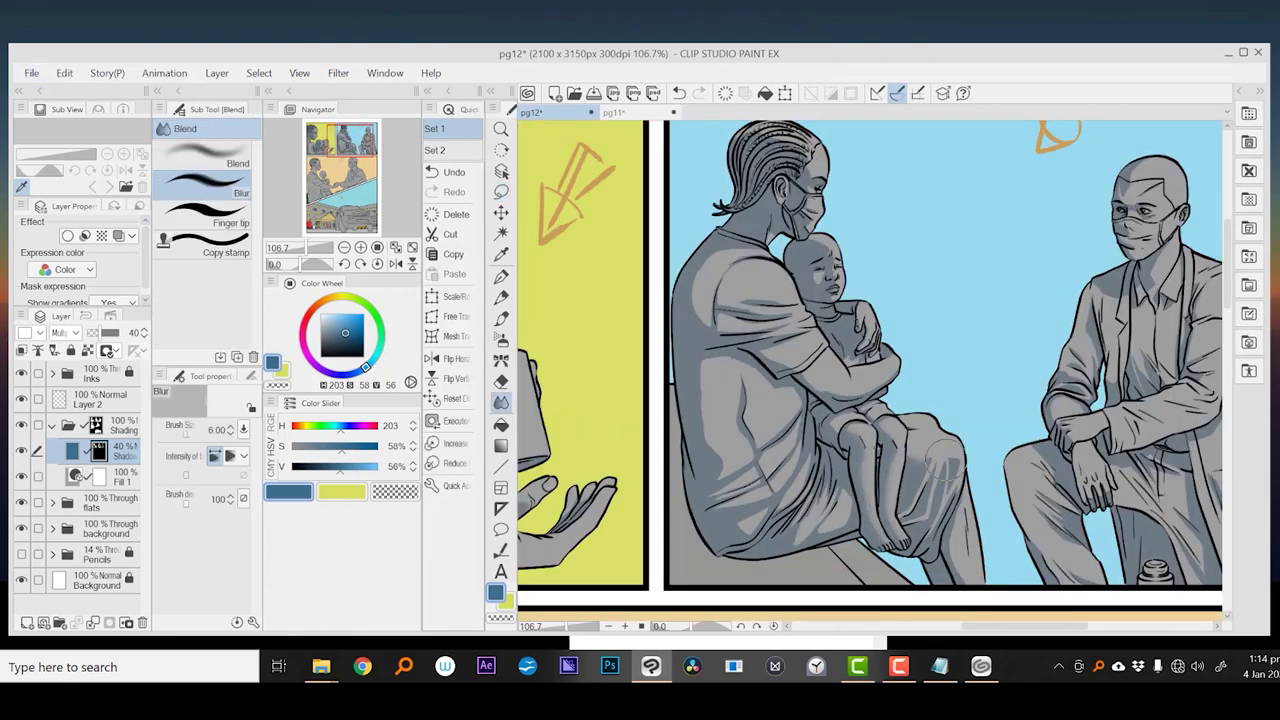
mouse_move(757, 480)
mouse_down()
mouse_move(773, 436)
mouse_move(705, 352)
mouse_up()
key(bracketleft)
key(bracketright)
key(bracketright)
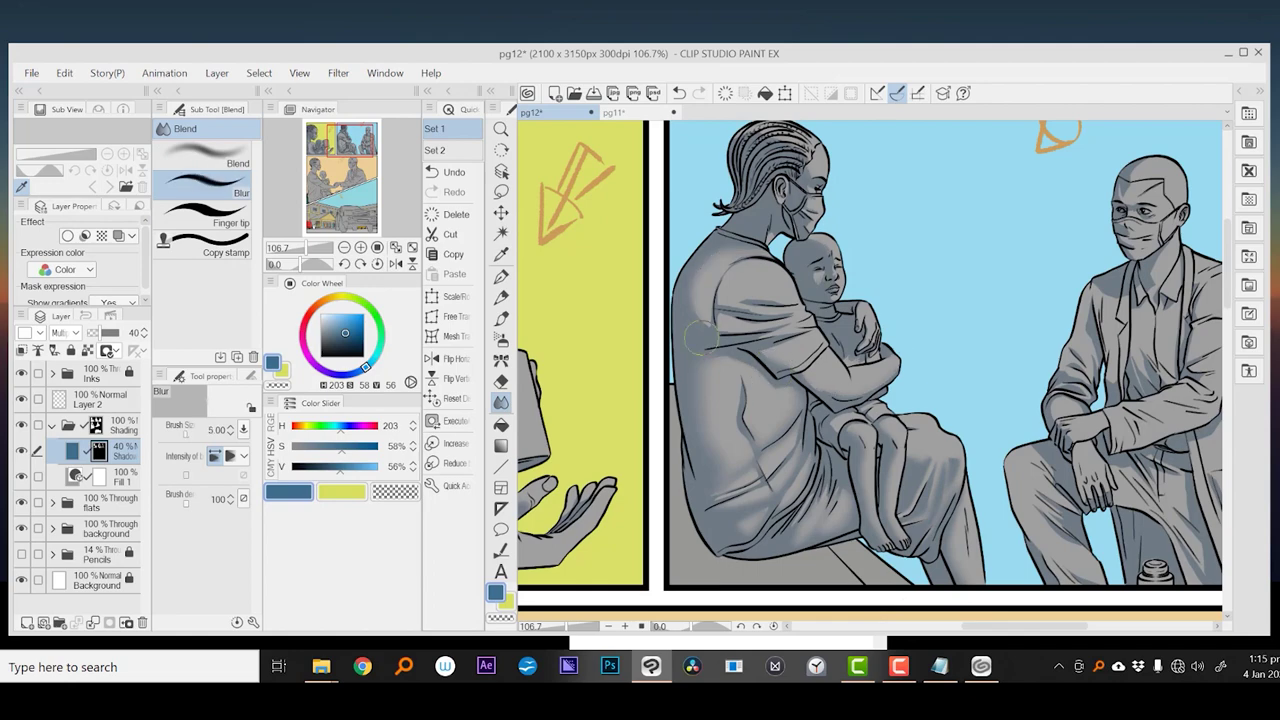
scroll(955, 497, down, 2)
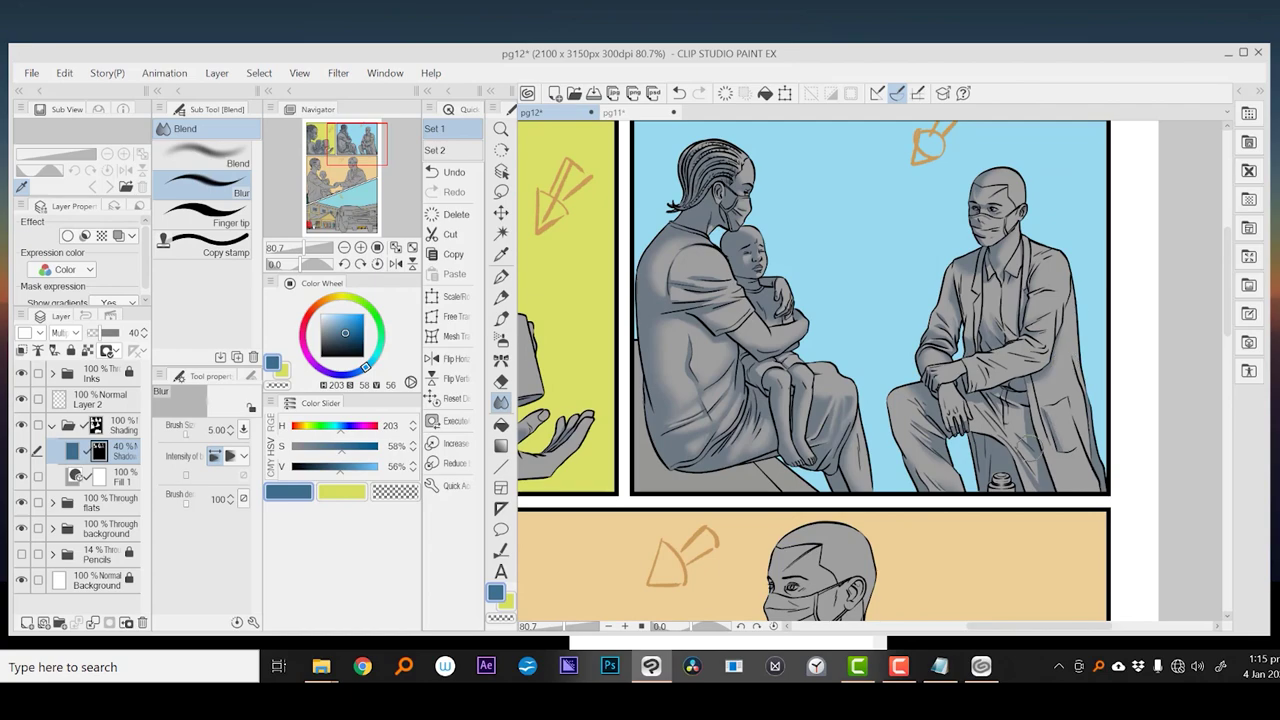
- Lasso and fill a crisp shadow beneath the seated man's forearm, and return to the Blur tool
scroll(1030, 447, up, 2)
key(m)
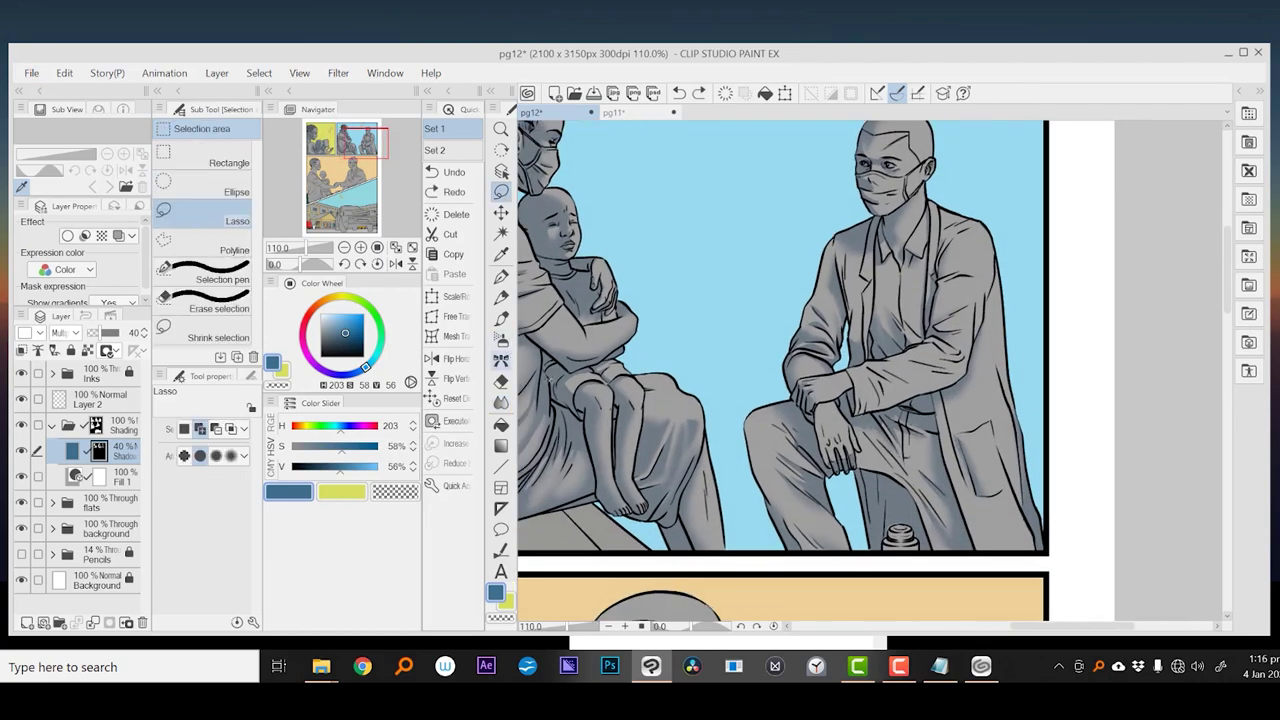
drag(868, 380, 878, 414)
key(j)
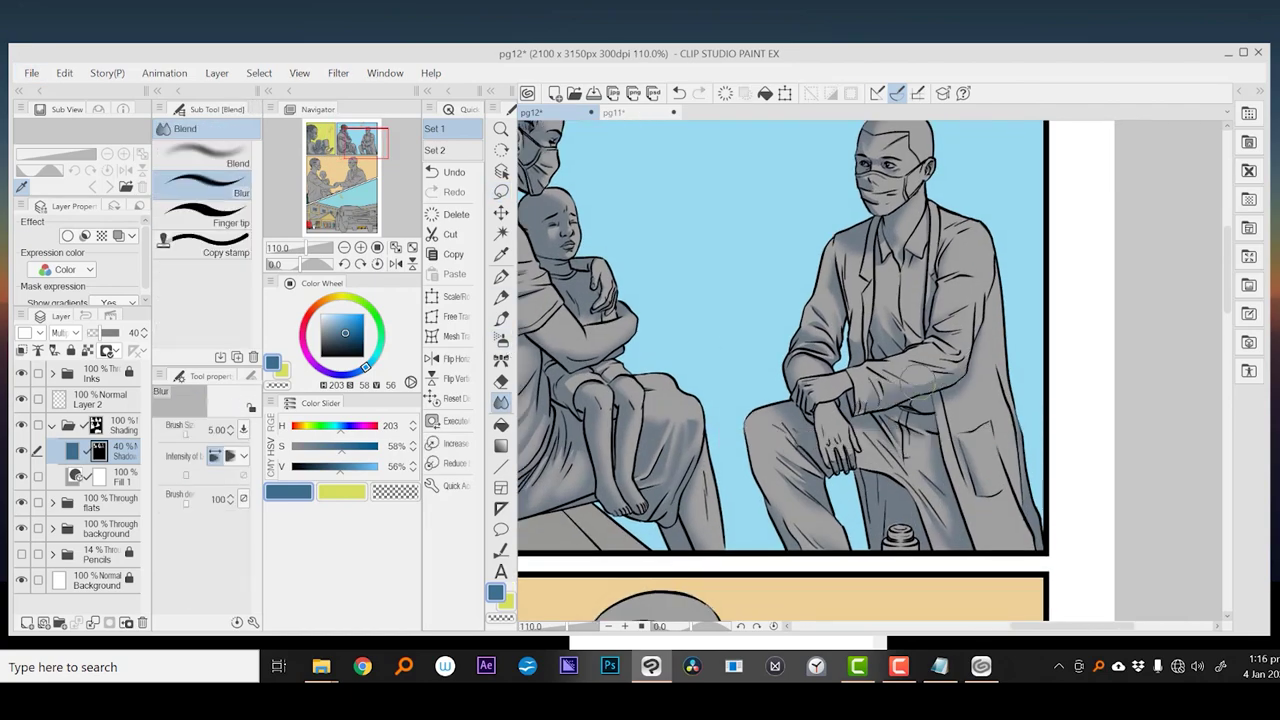
- Lasso and fill shadows over the hair, face, ear and mask of the woman in the third panel
key(m)
scroll(792, 348, down, 5)
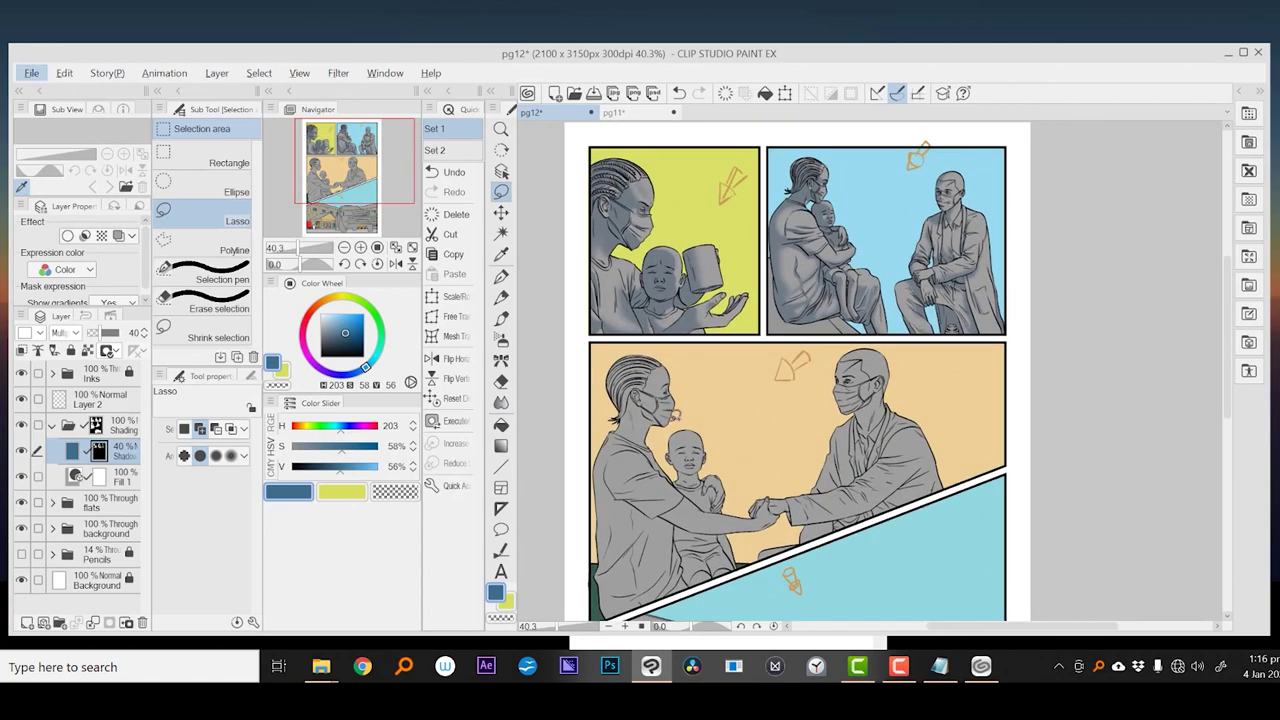
scroll(670, 412, up, 5)
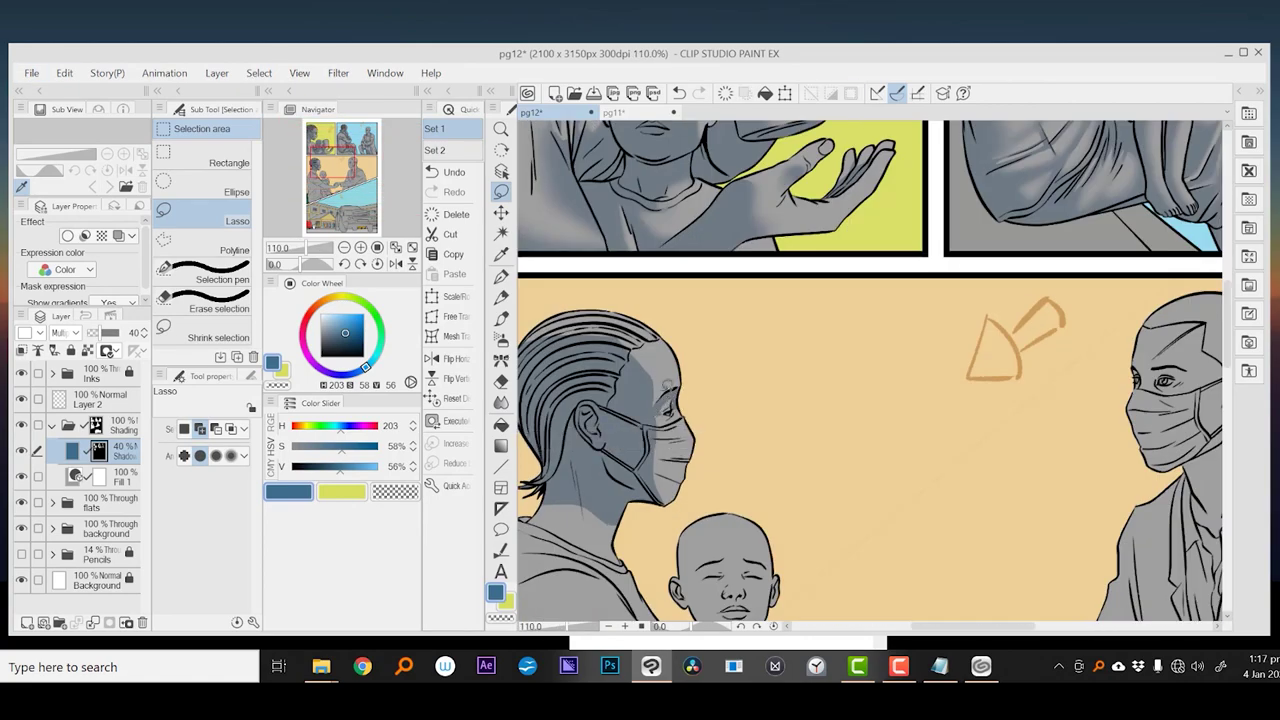
mouse_move(655, 405)
mouse_down()
mouse_move(665, 430)
mouse_move(630, 600)
mouse_move(745, 515)
mouse_up()
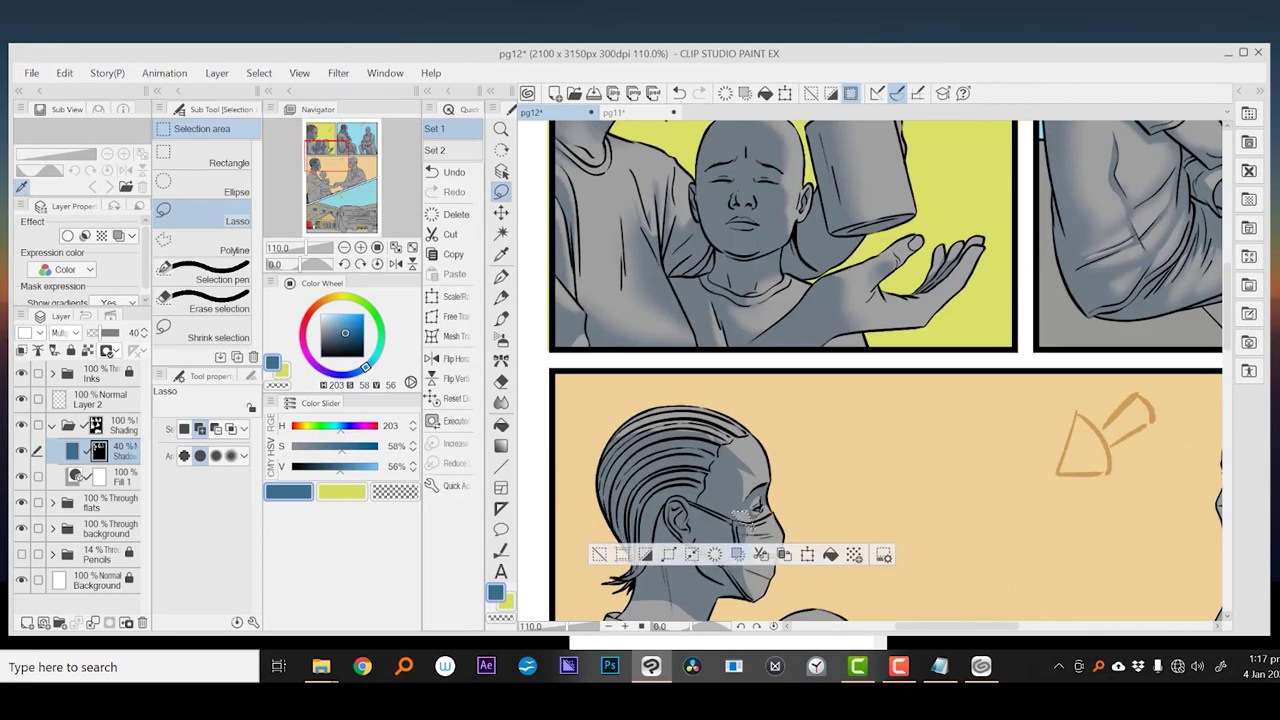
drag(770, 560, 745, 486)
key(ctrl+z)
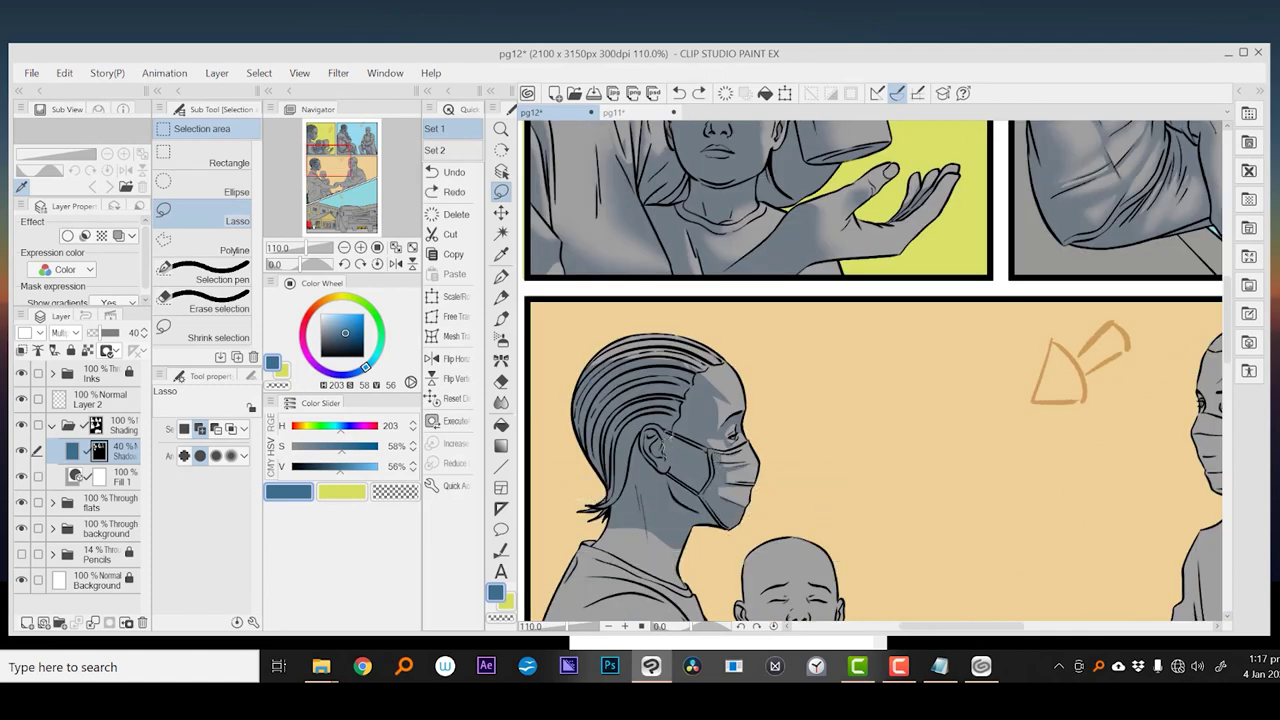
key(ctrl+y)
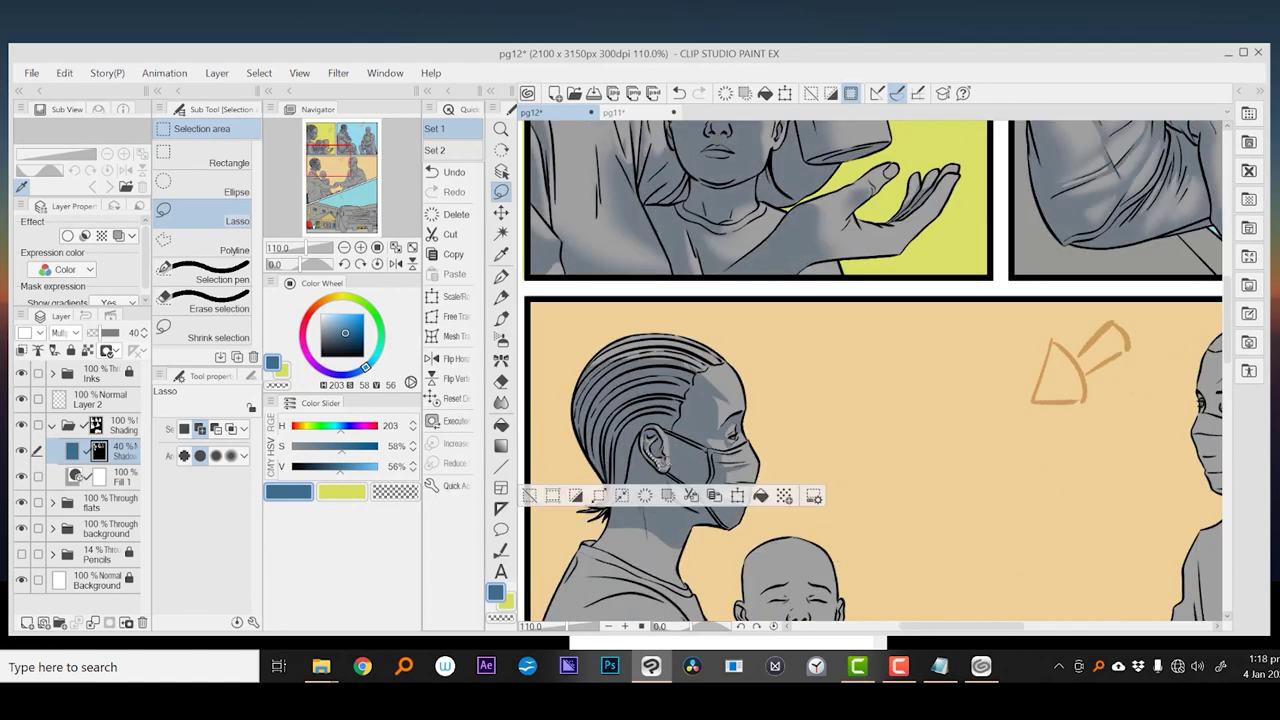
key(ctrl+d)
- Lasso and fill a shadow on the woman's neck, and try one across her lower torso
drag(860, 450, 848, 388)
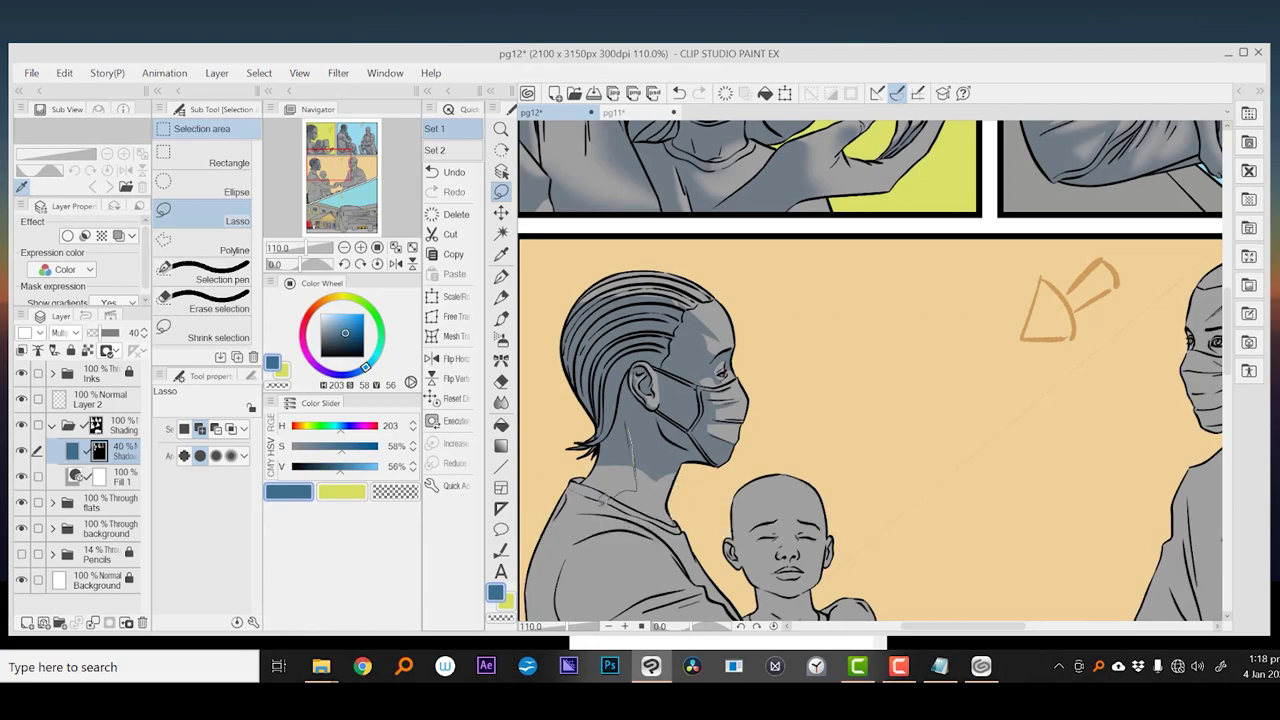
drag(860, 450, 810, 230)
scroll(860, 380, down, 4)
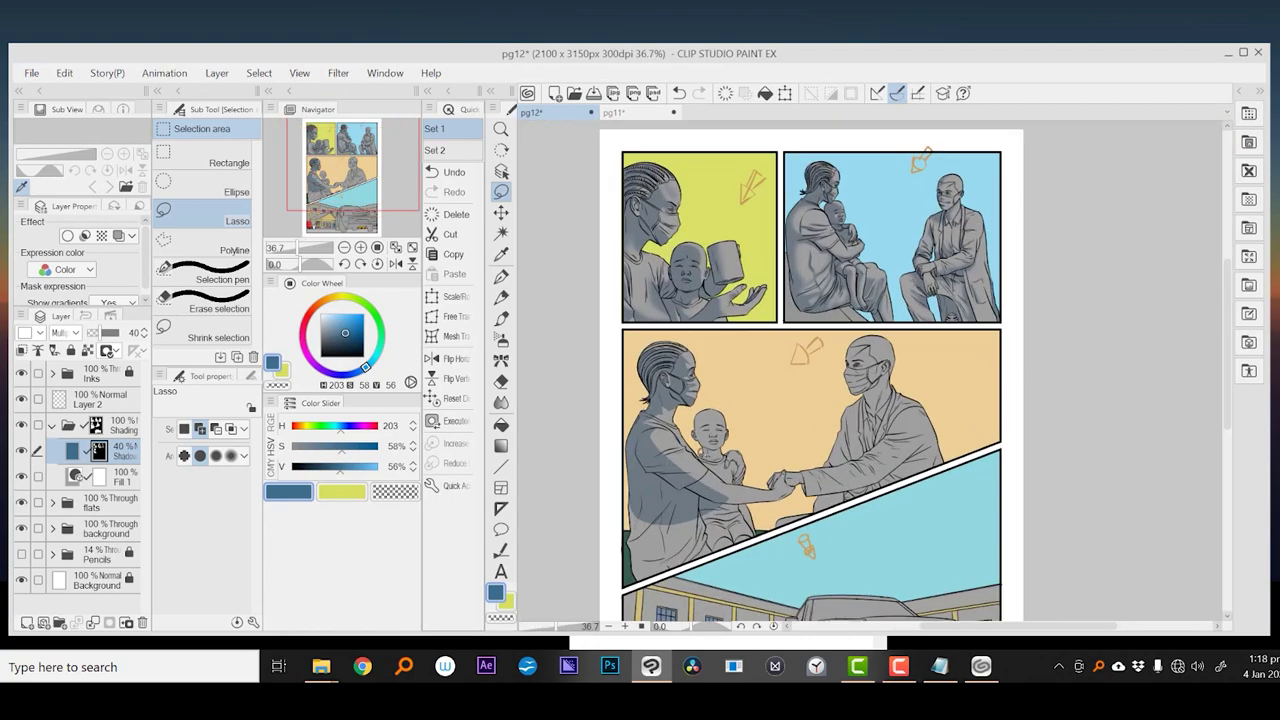
scroll(779, 266, up, 1)
- Redraw the third panel's light-direction marker on Layer 2 with the Real G-Pen in its sampled orange
click(100, 399)
key(p)
alt+click(781, 374)
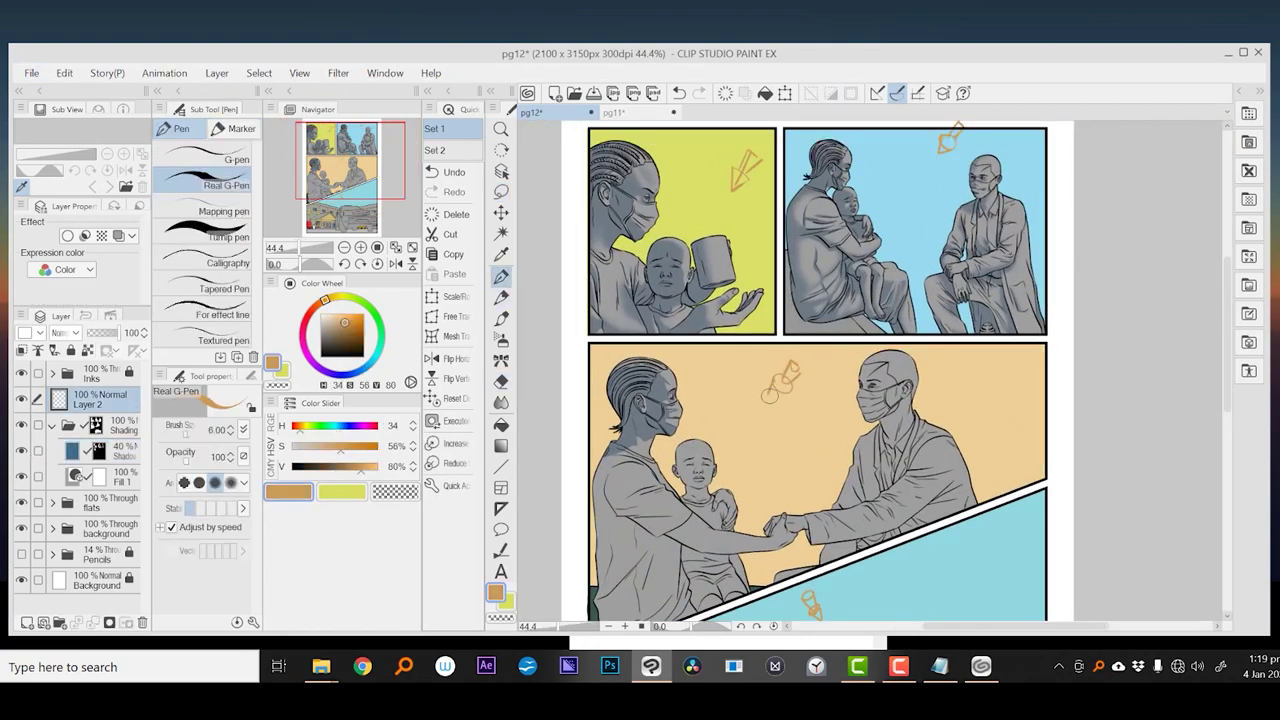
- Return to the shadow layer's mask and lasso and fill shadows on the child's head and the woman's shoulder and sleeve
click(100, 450)
click(501, 191)
scroll(646, 332, up, 2)
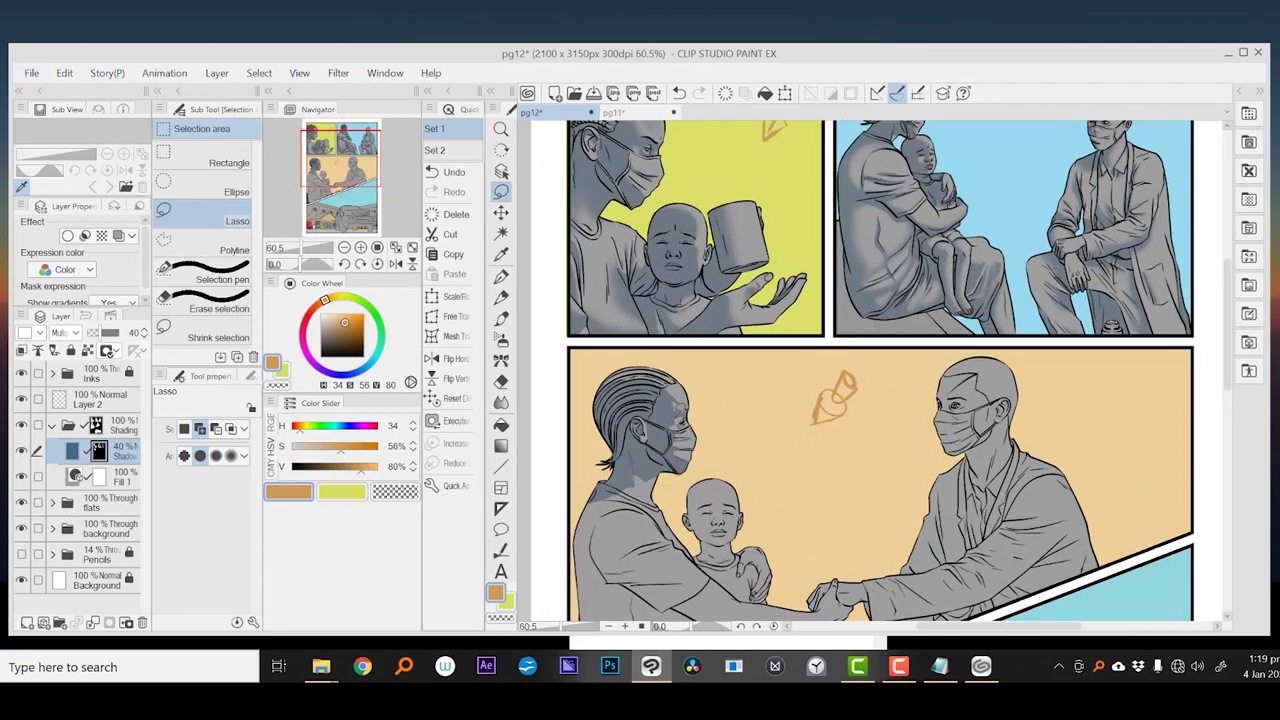
drag(675, 406, 646, 274)
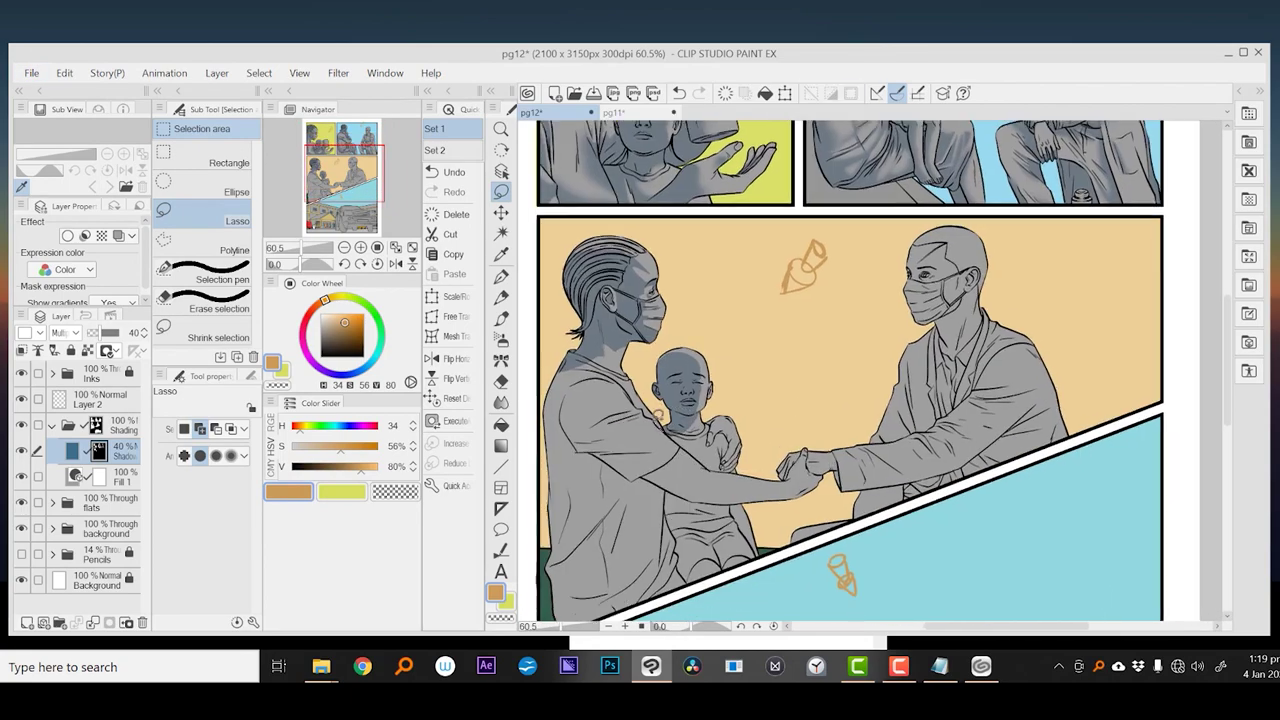
drag(779, 453, 851, 455)
drag(640, 385, 660, 460)
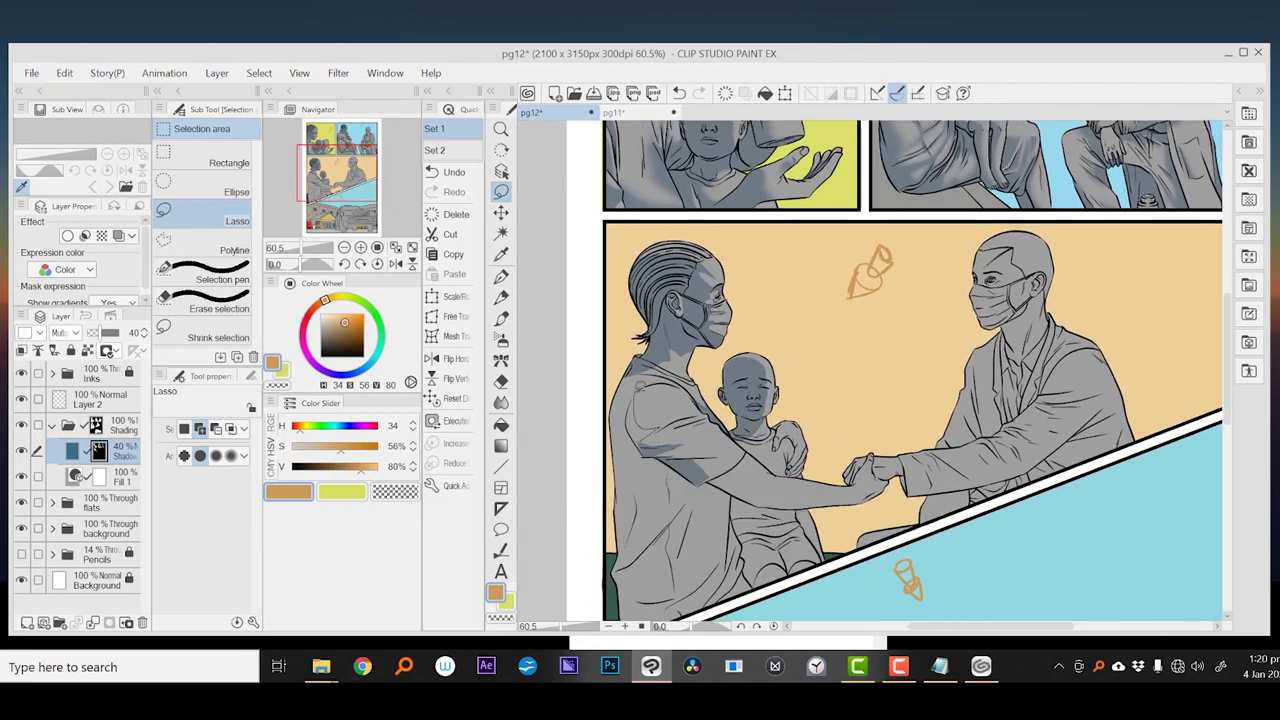
key(ctrl+d)
- Lasso and fill fold shadows down the back and lower part of the woman's shirt
drag(694, 515, 727, 449)
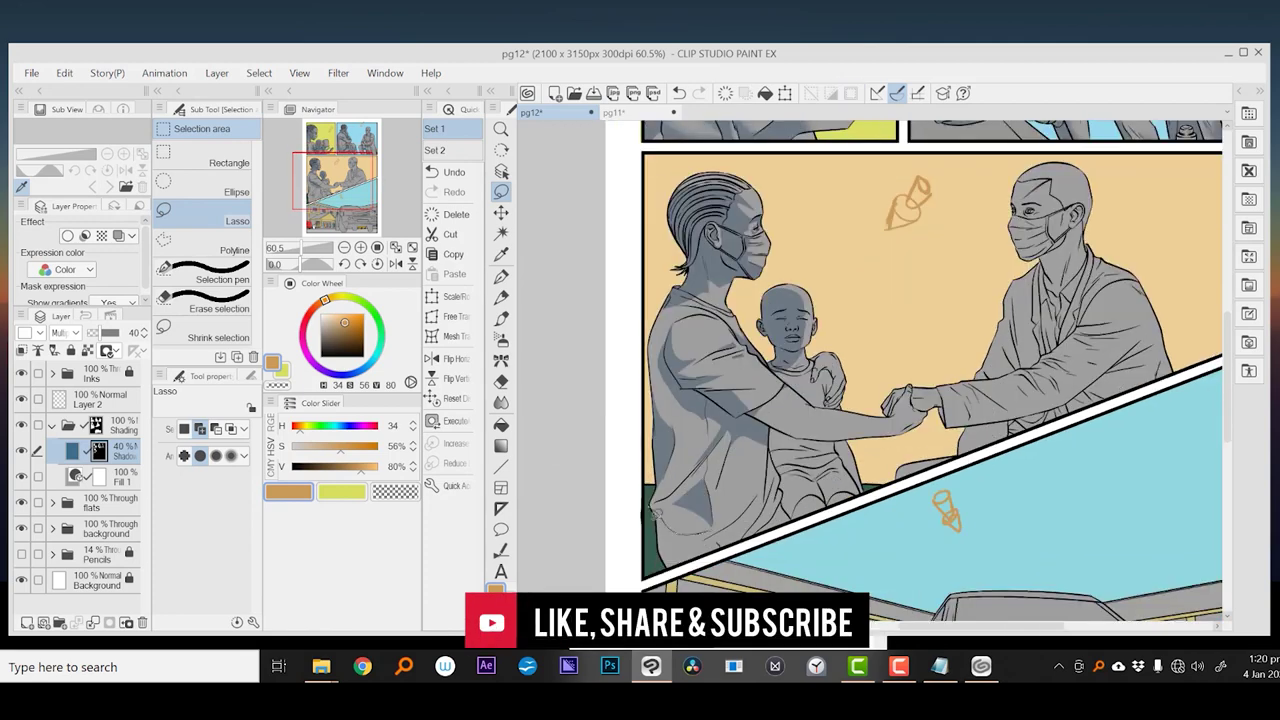
drag(720, 505, 650, 550)
key(alt+BackSpace)
key(ctrl+d)
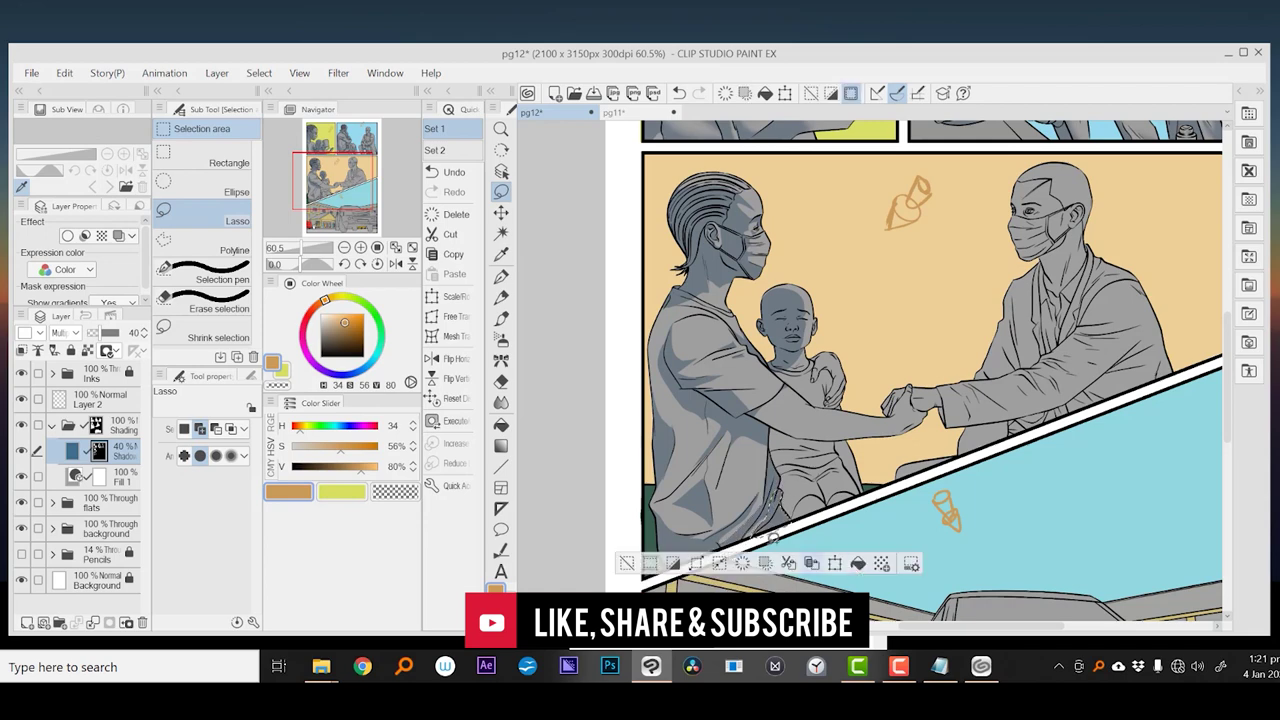
drag(900, 410, 958, 447)
key(ctrl+d)
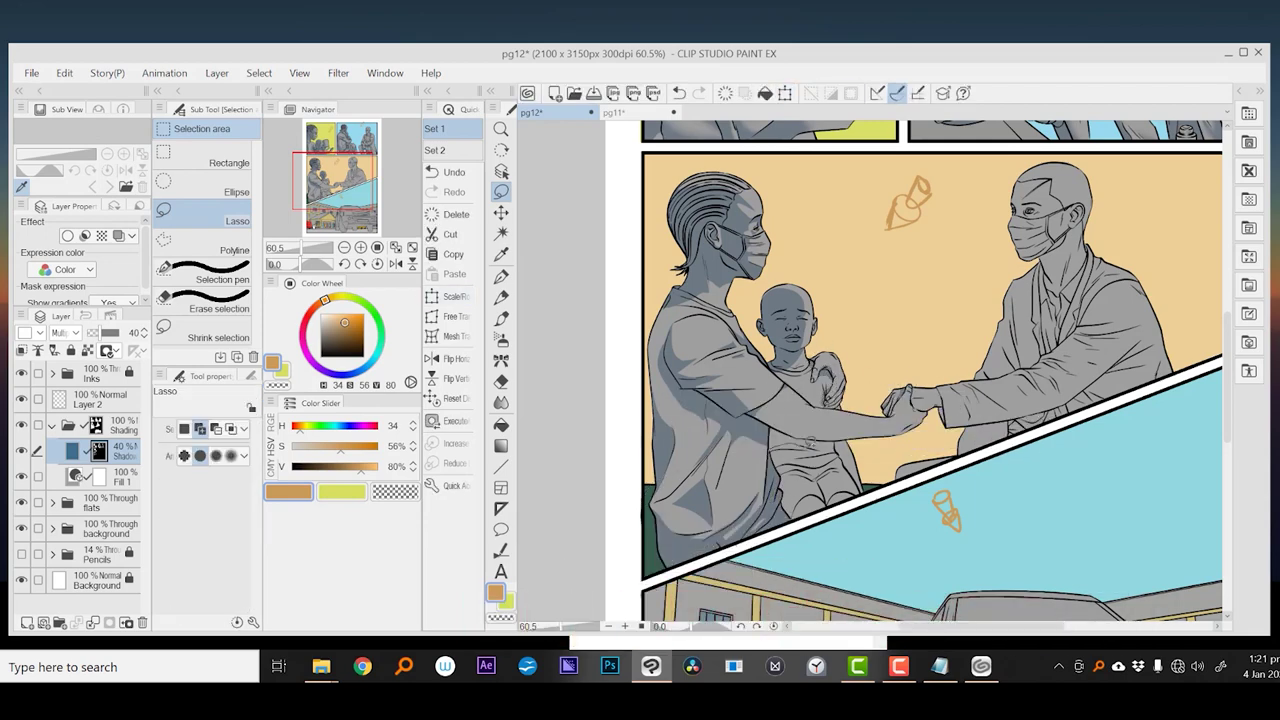
- Lasso and fill the shadow on the child's clothes below the woman's arm, and refine the shading on the child's face
drag(775, 450, 860, 485)
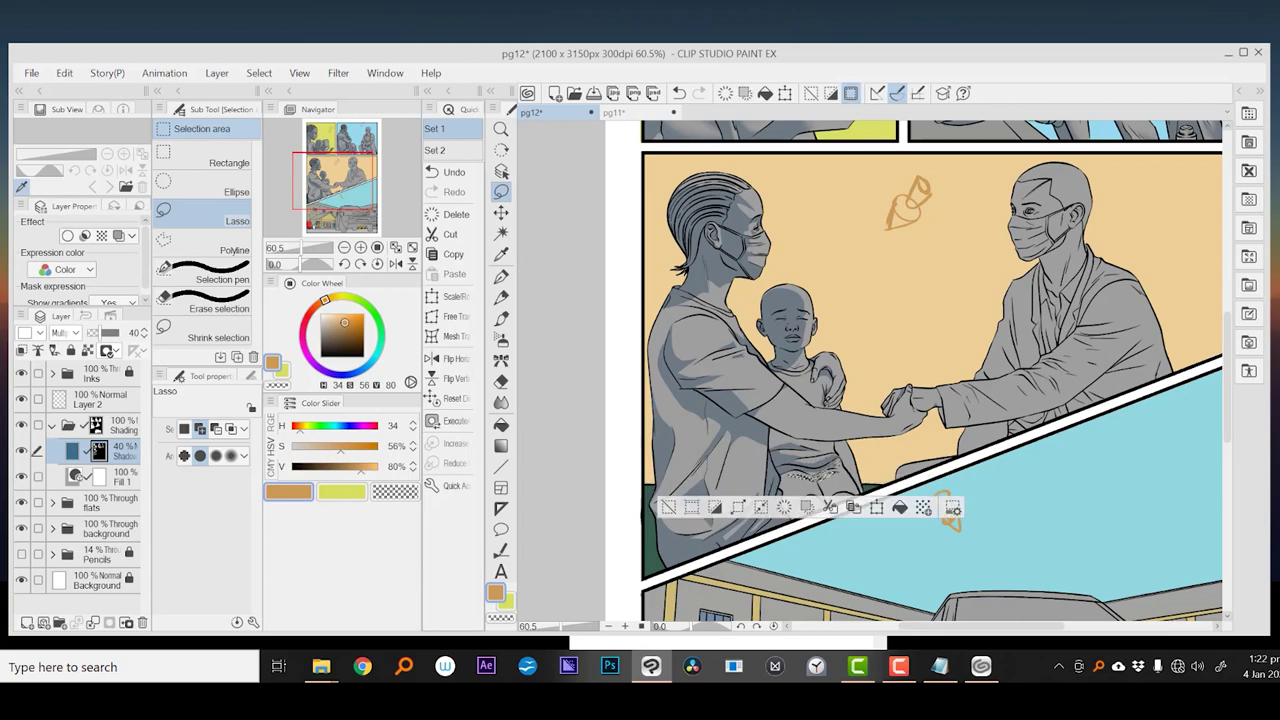
scroll(799, 503, down, 1)
scroll(799, 503, up, 3)
key(ctrl+d)
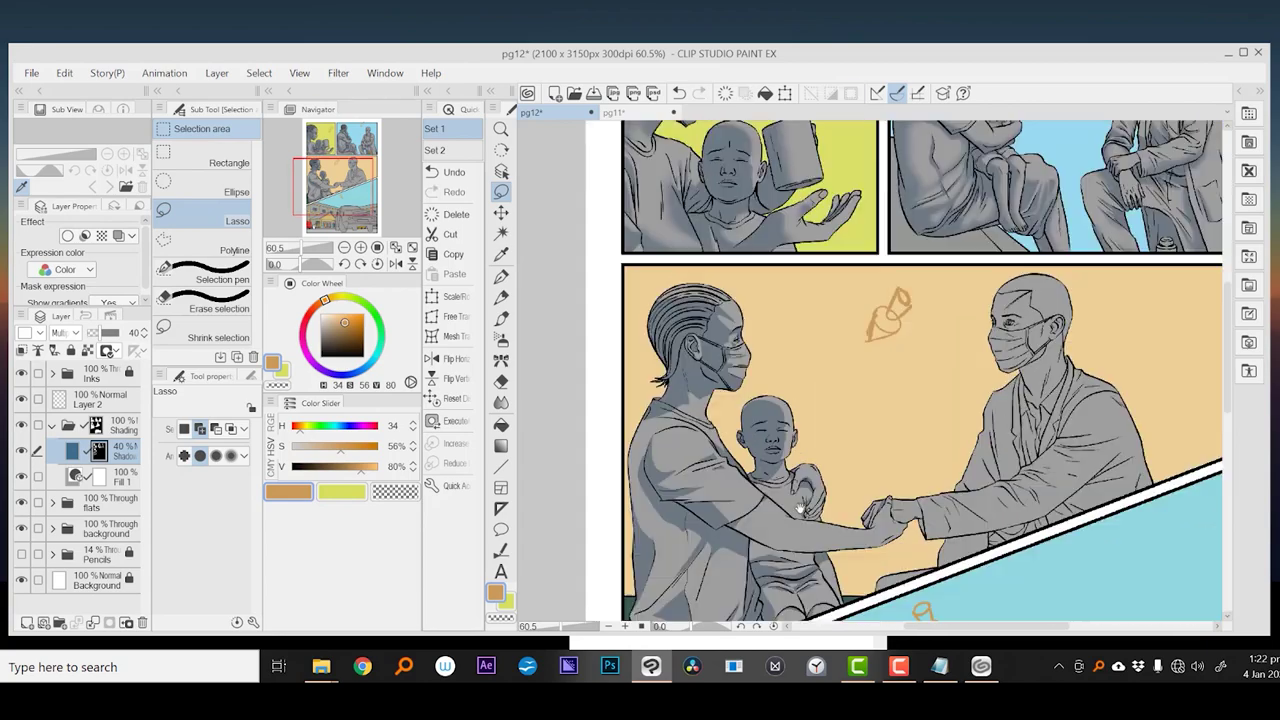
scroll(799, 506, down, 4)
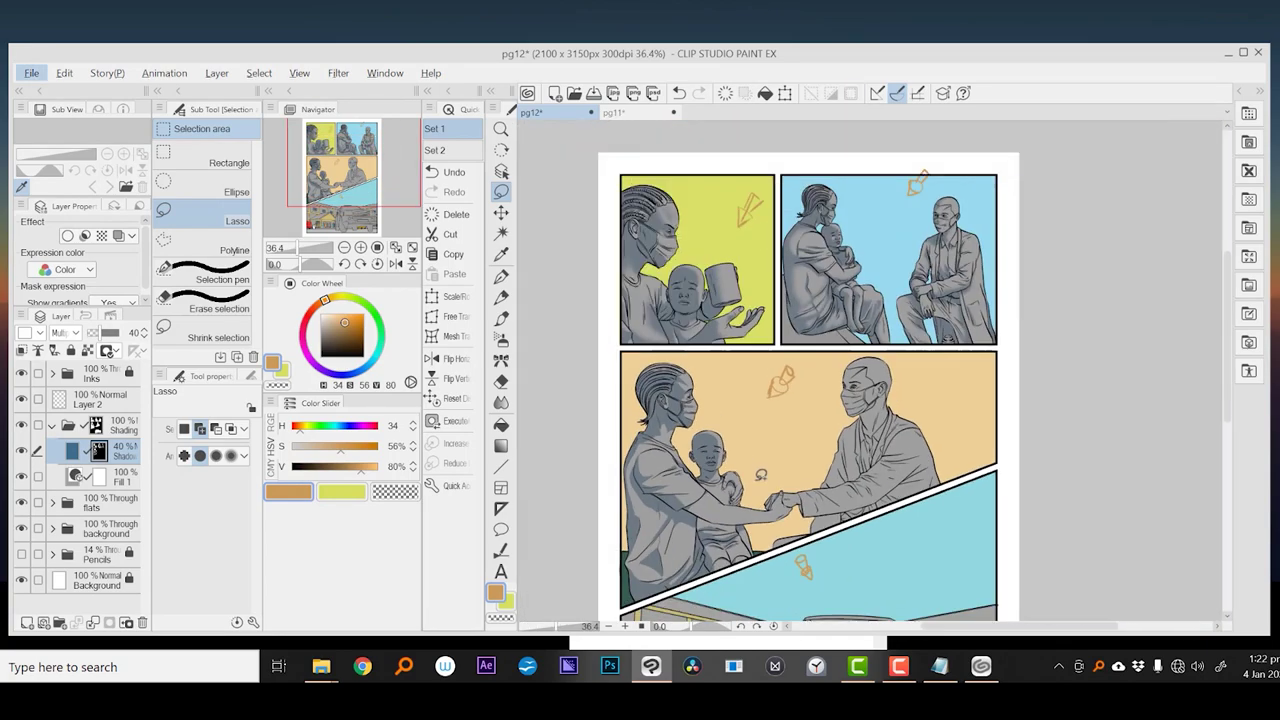
scroll(762, 474, up, 2)
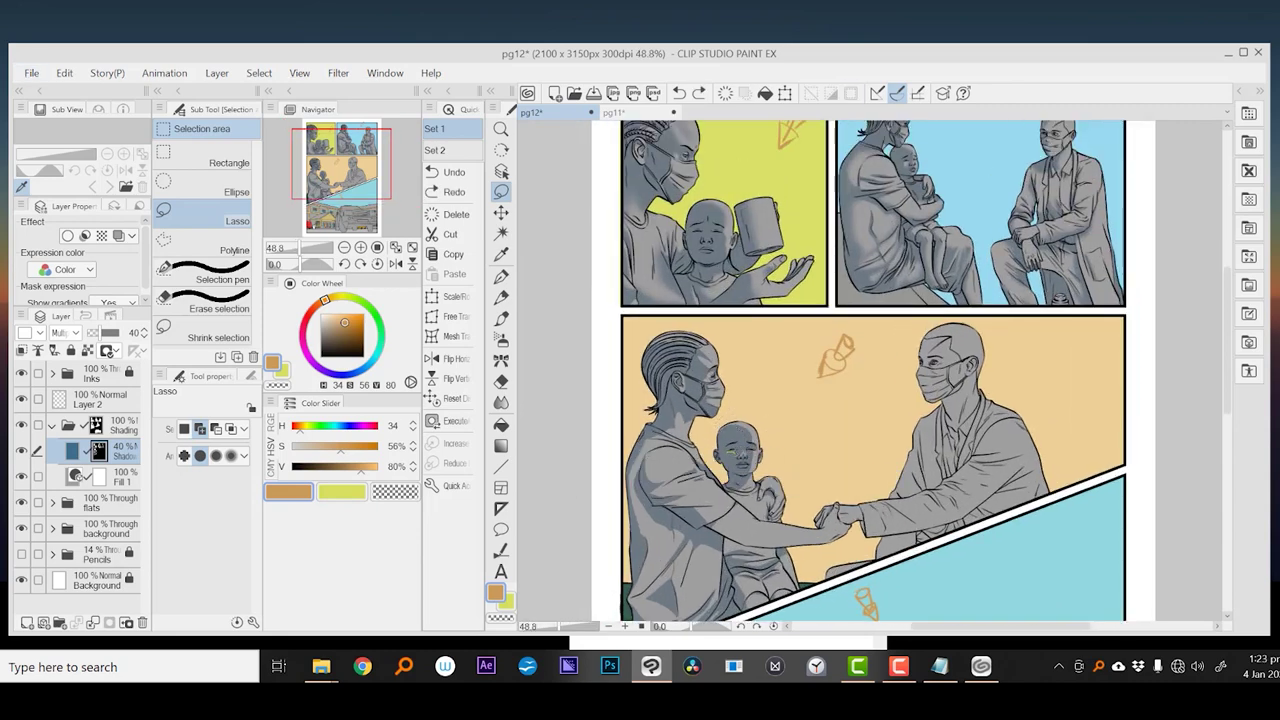
drag(784, 464, 645, 463)
drag(752, 385, 800, 320)
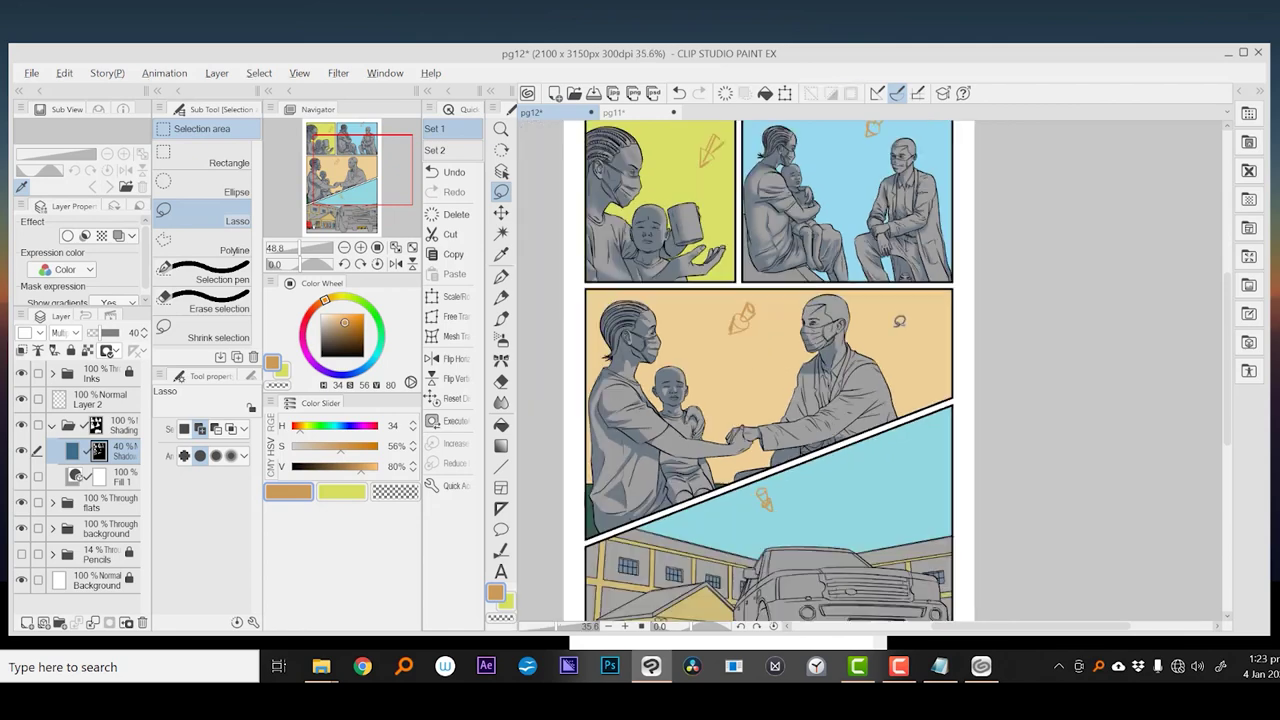
- Lasso and fill shadows on the man's head, mask, neck and upper chest in the third panel
scroll(800, 340, up, 1)
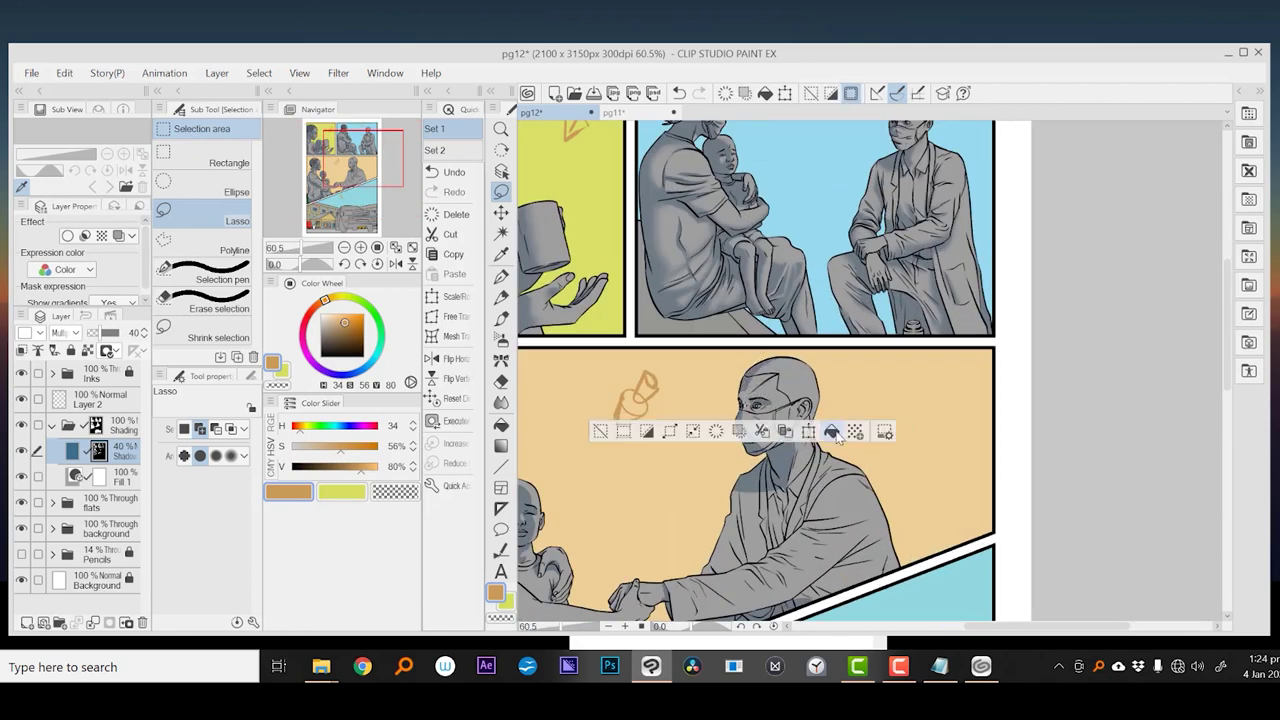
mouse_move(838, 430)
mouse_down()
mouse_move(783, 425)
mouse_move(786, 370)
mouse_up()
key(ctrl+d)
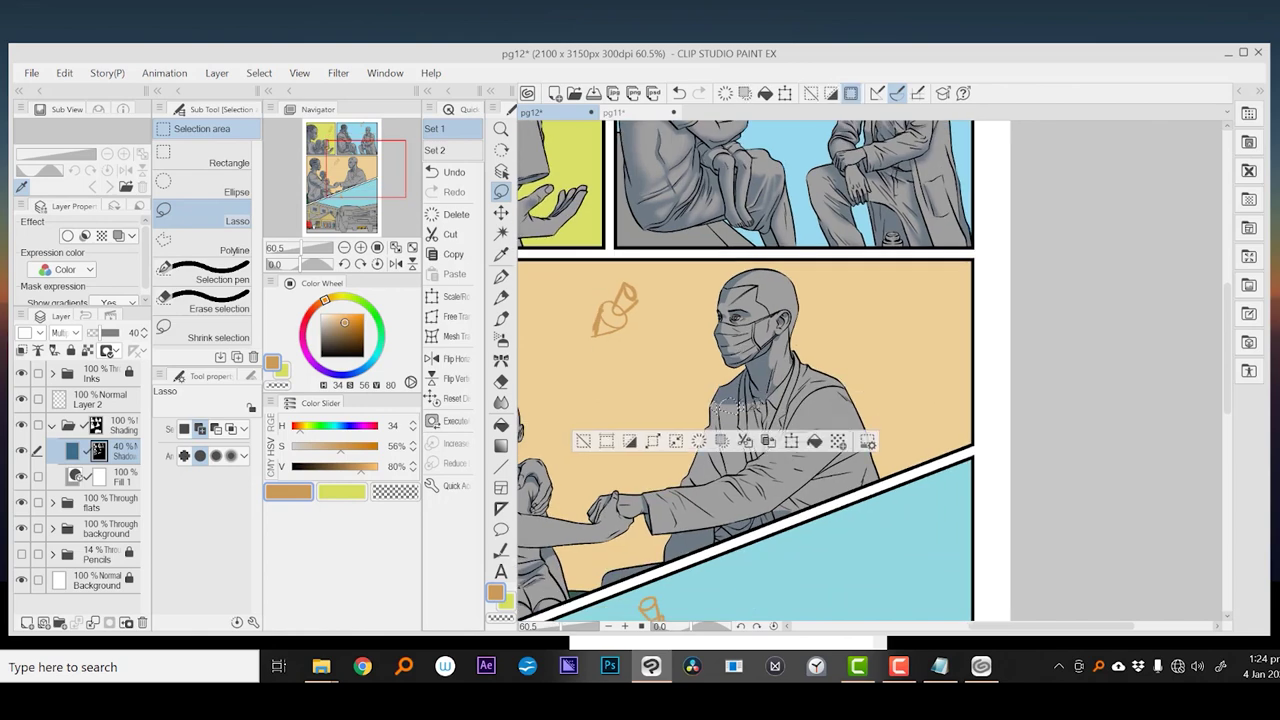
drag(760, 440, 736, 416)
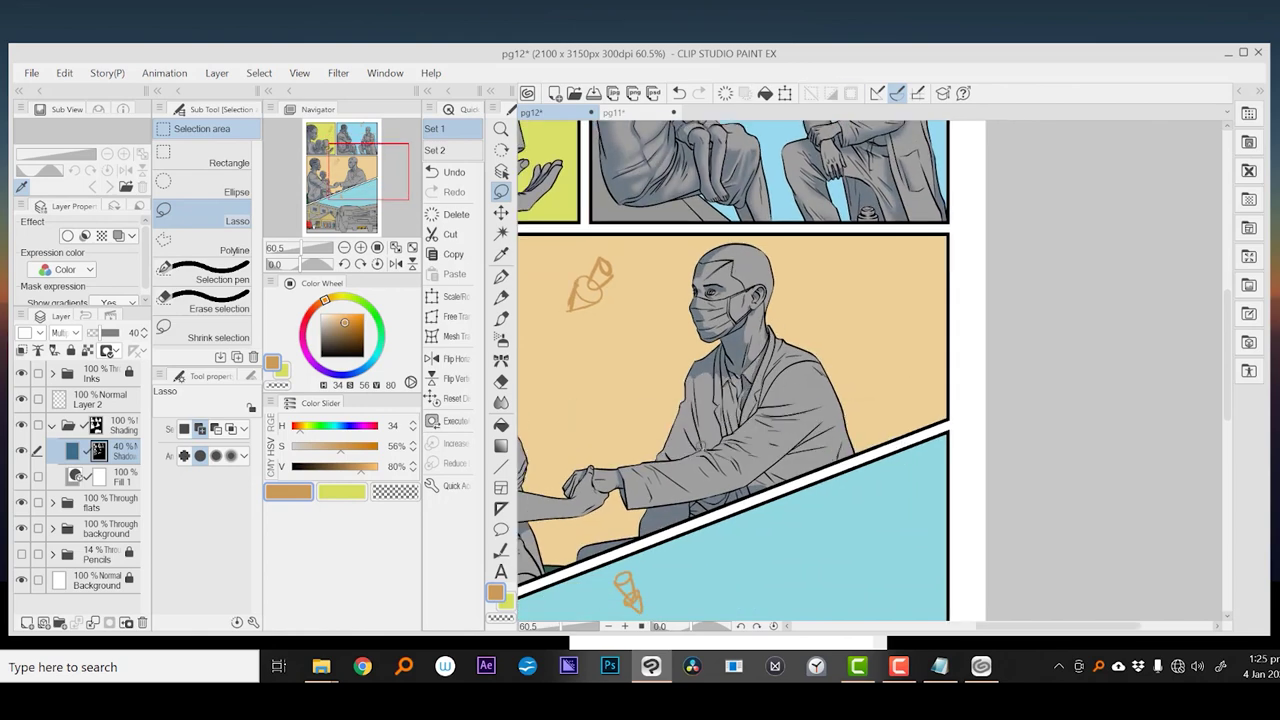
- Lasso and fill shadows along the man's coat collar and in the sleeve folds
scroll(804, 447, up, 2)
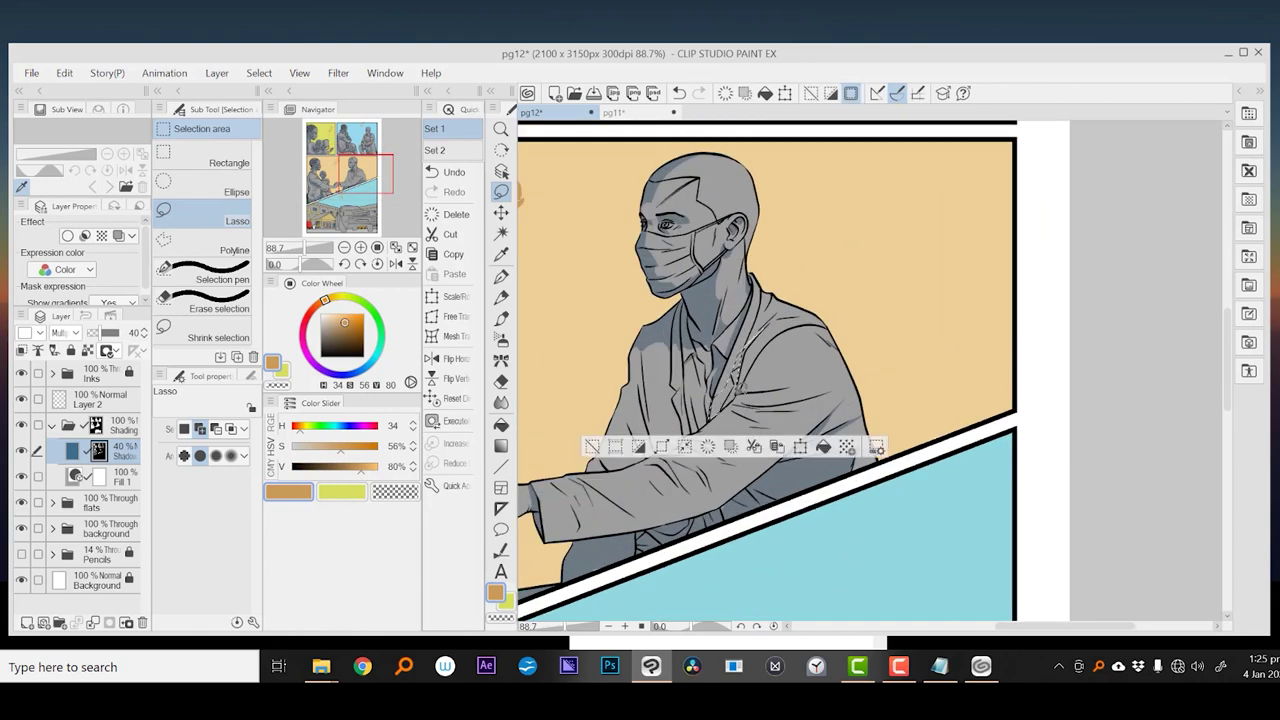
scroll(750, 338, up, 3)
drag(760, 620, 740, 440)
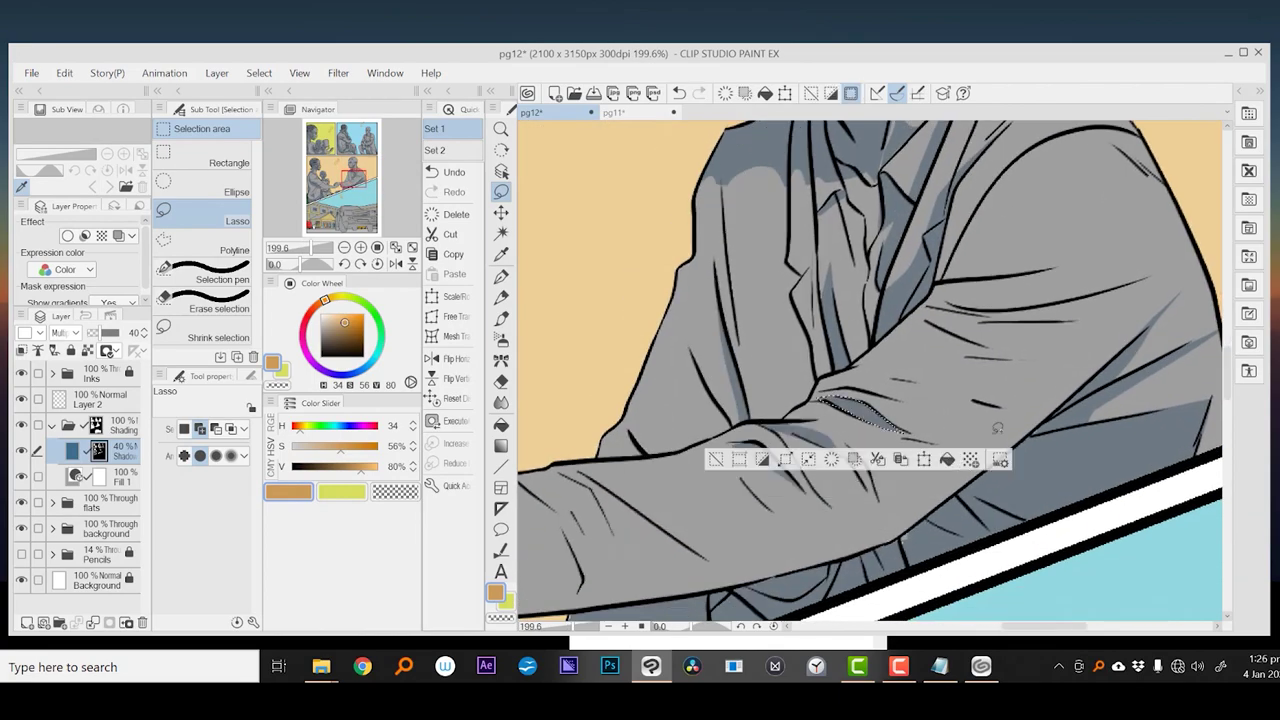
scroll(740, 440, down, 5)
scroll(886, 343, up, 4)
drag(888, 341, 978, 357)
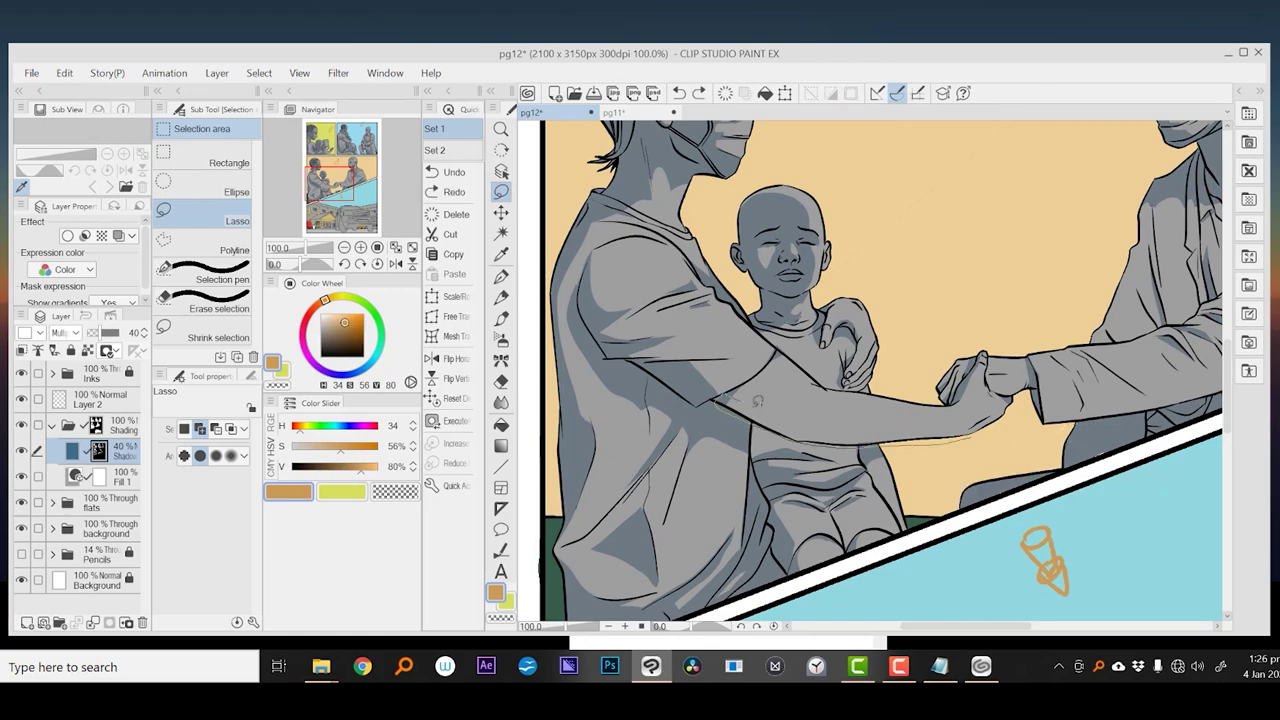
- Lasso and fill a shadow along the underside of the woman's outstretched forearm
drag(757, 400, 1010, 420)
scroll(620, 365, down, 3)
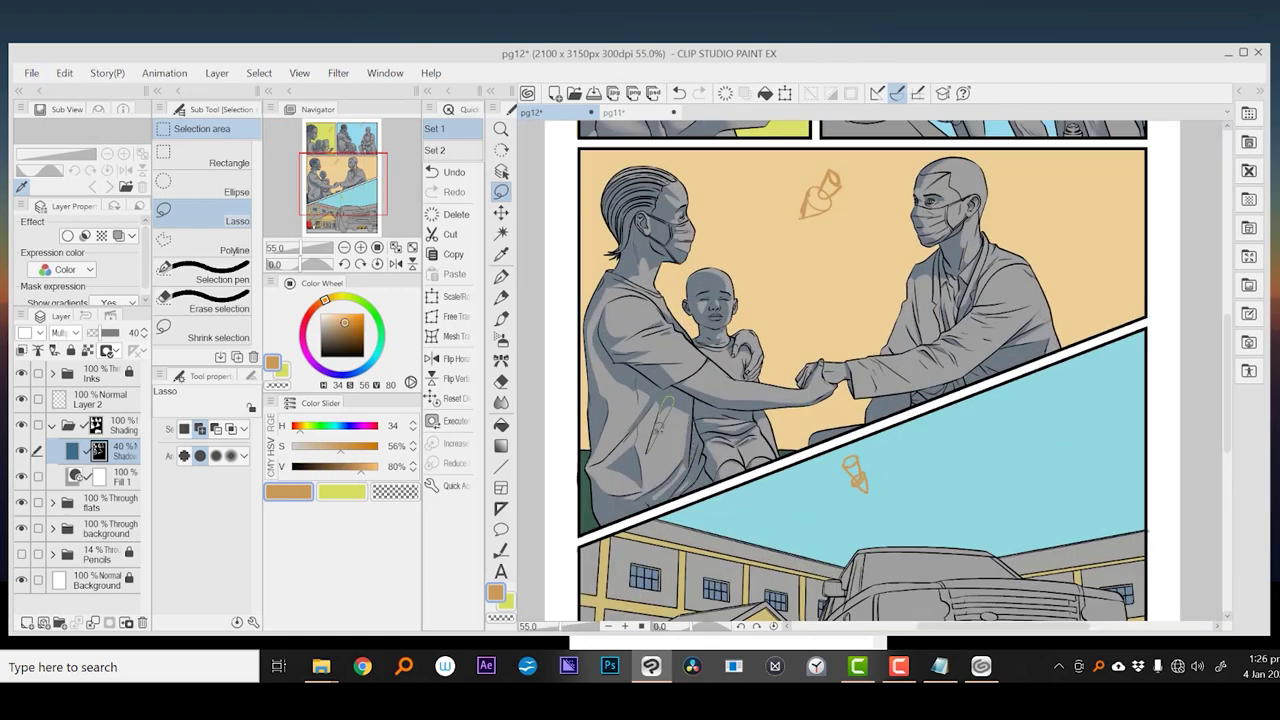
scroll(860, 380, down, 2)
- Lasso and fill a fold shadow on the front of the man's coat beside the lapel
scroll(860, 380, up, 3)
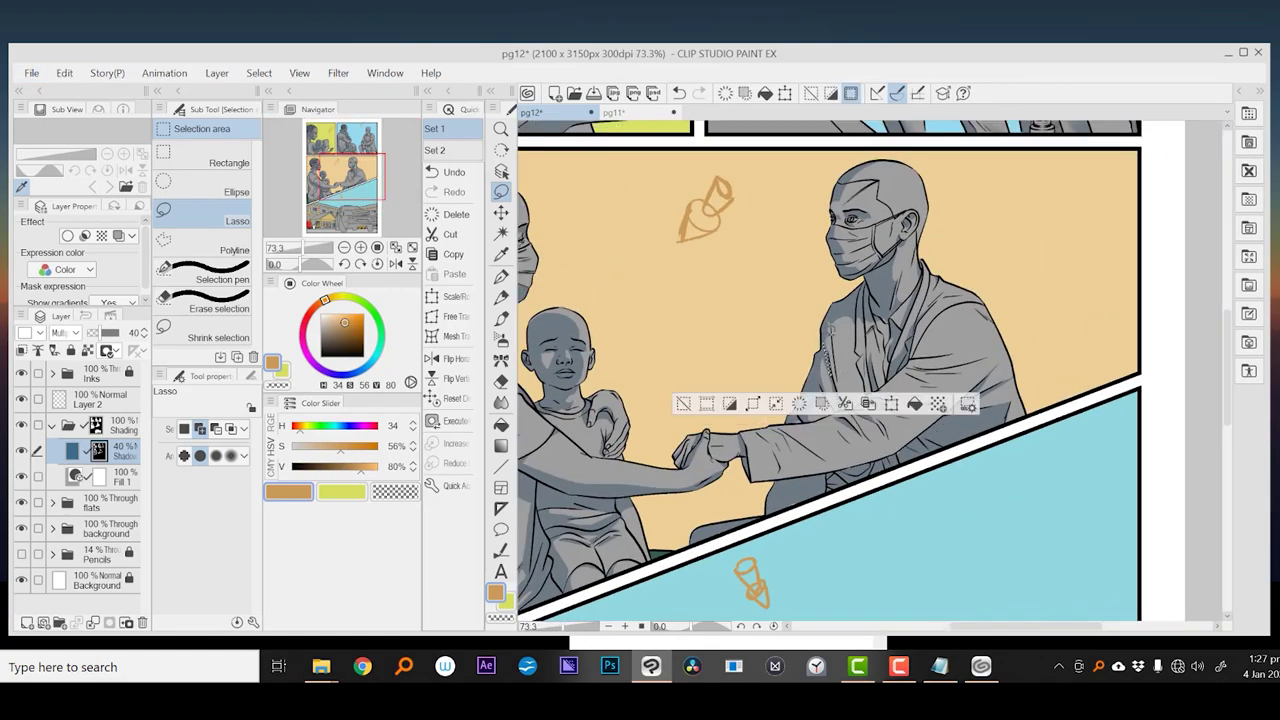
key(ctrl+d)
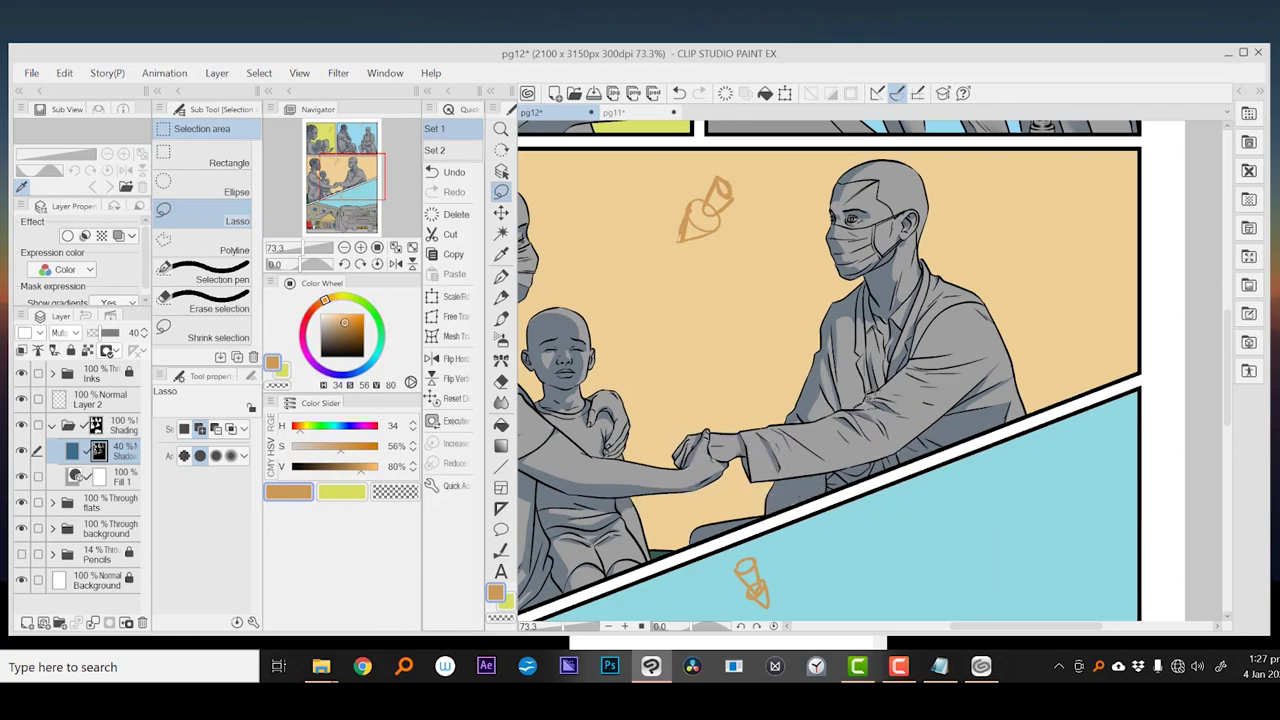
scroll(968, 305, up, 1)
- Blur the shadow edges on the woman's shirt and the man's coat in the third panel with brush size 8
key(b)
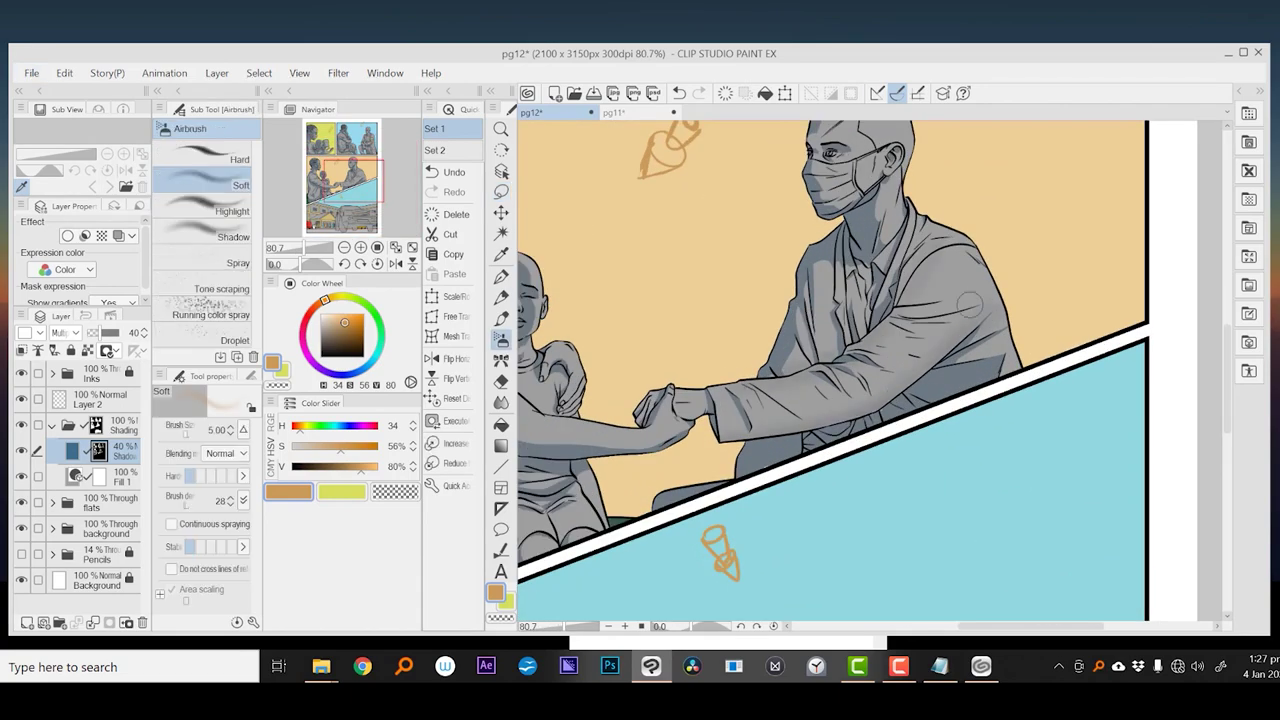
key(j)
scroll(969, 303, left, 5)
mouse_move(604, 546)
mouse_down()
mouse_move(561, 493)
mouse_move(622, 431)
mouse_up()
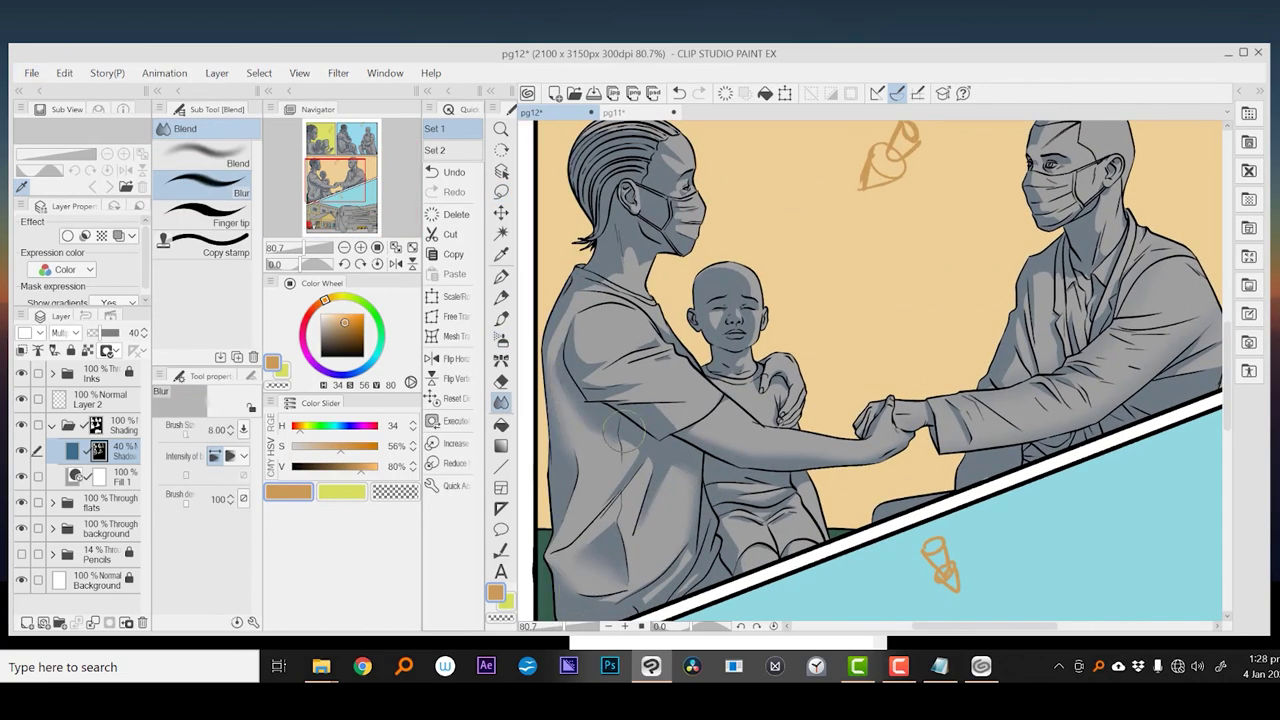
scroll(711, 264, up, 3)
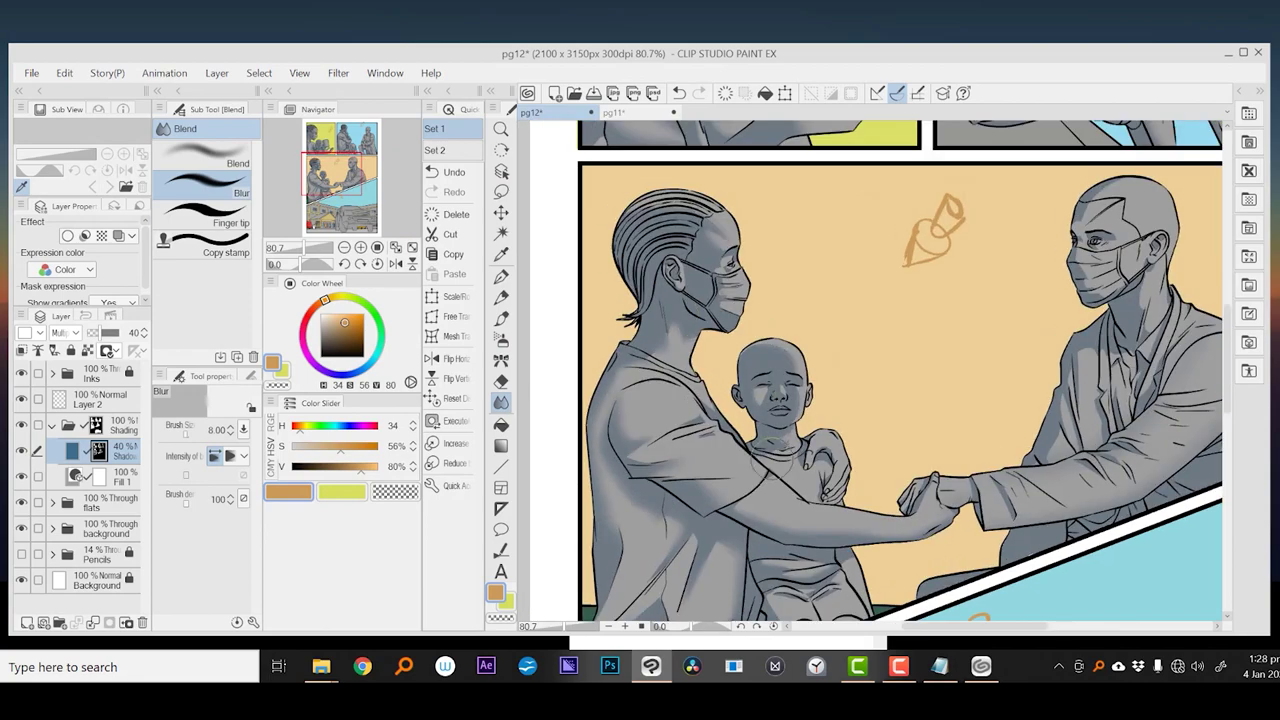
scroll(895, 375, down, 3)
drag(1090, 198, 845, 298)
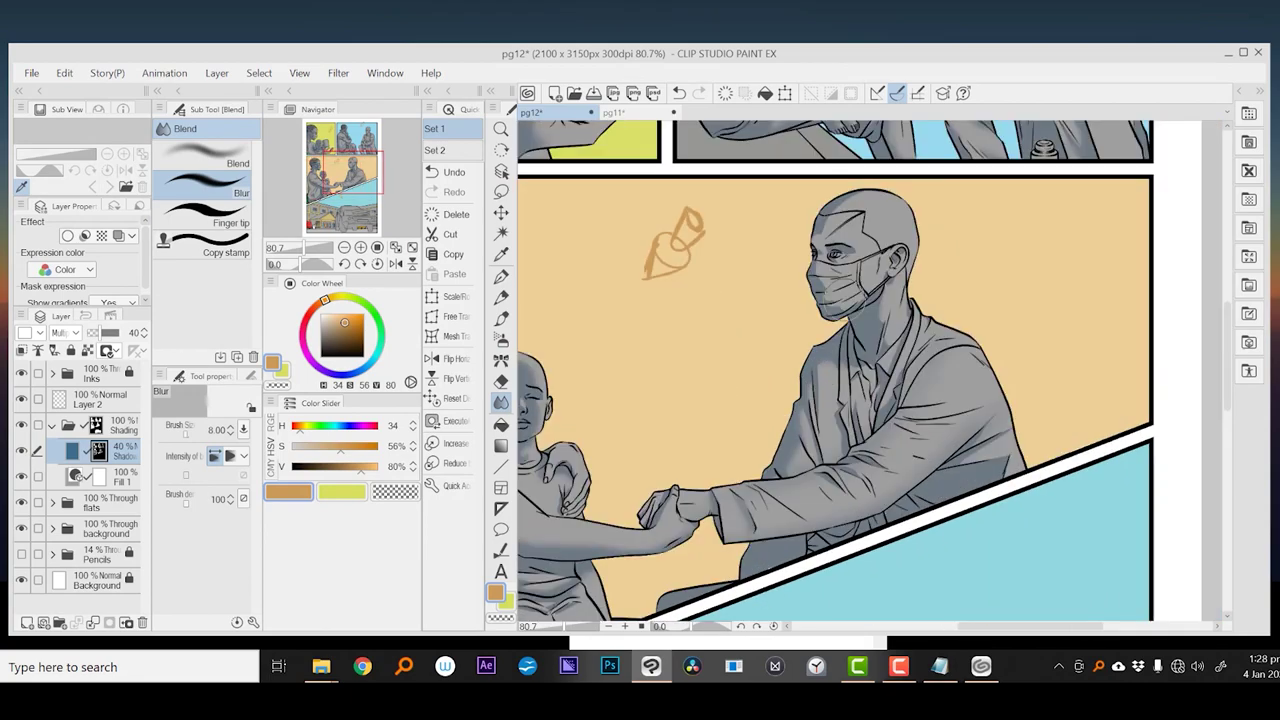
- Lasso and fill shadows on the truck's front tyre, wheel arch and bumper recesses in the bottom panel
scroll(751, 422, down, 5)
scroll(677, 370, up, 3)
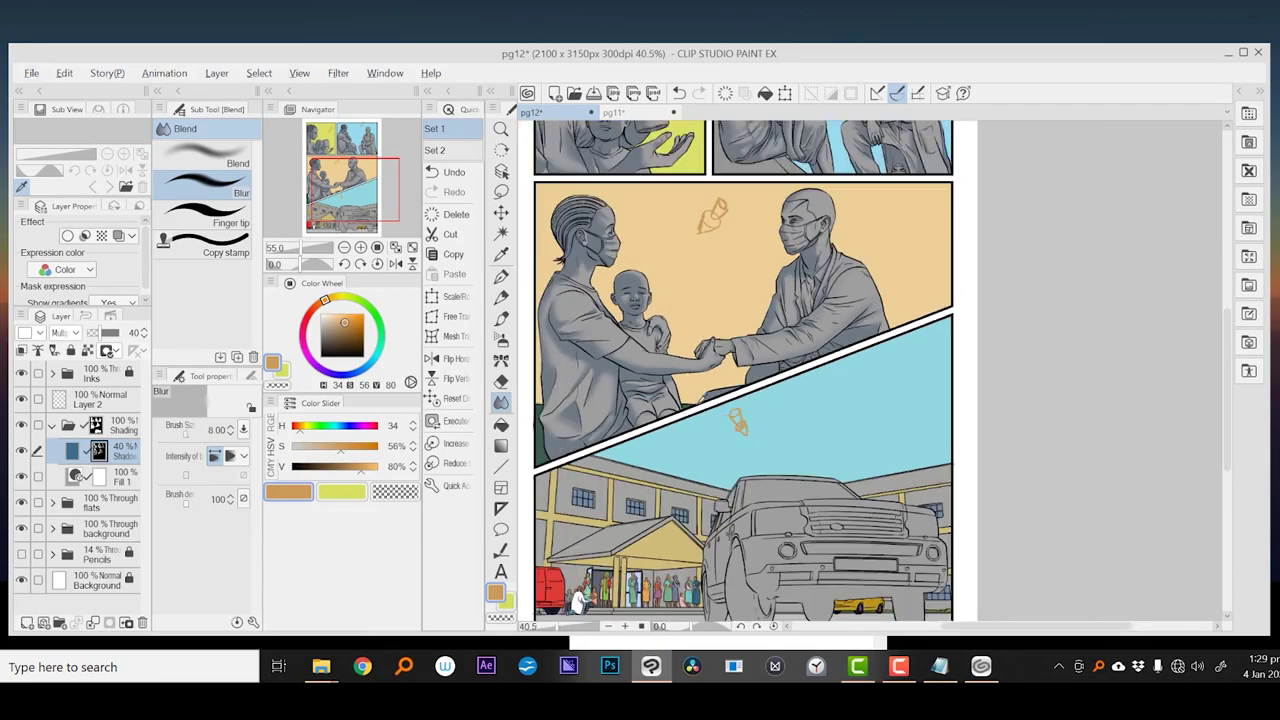
key(m)
scroll(700, 420, down, 4)
scroll(767, 529, up, 2)
drag(767, 529, 813, 591)
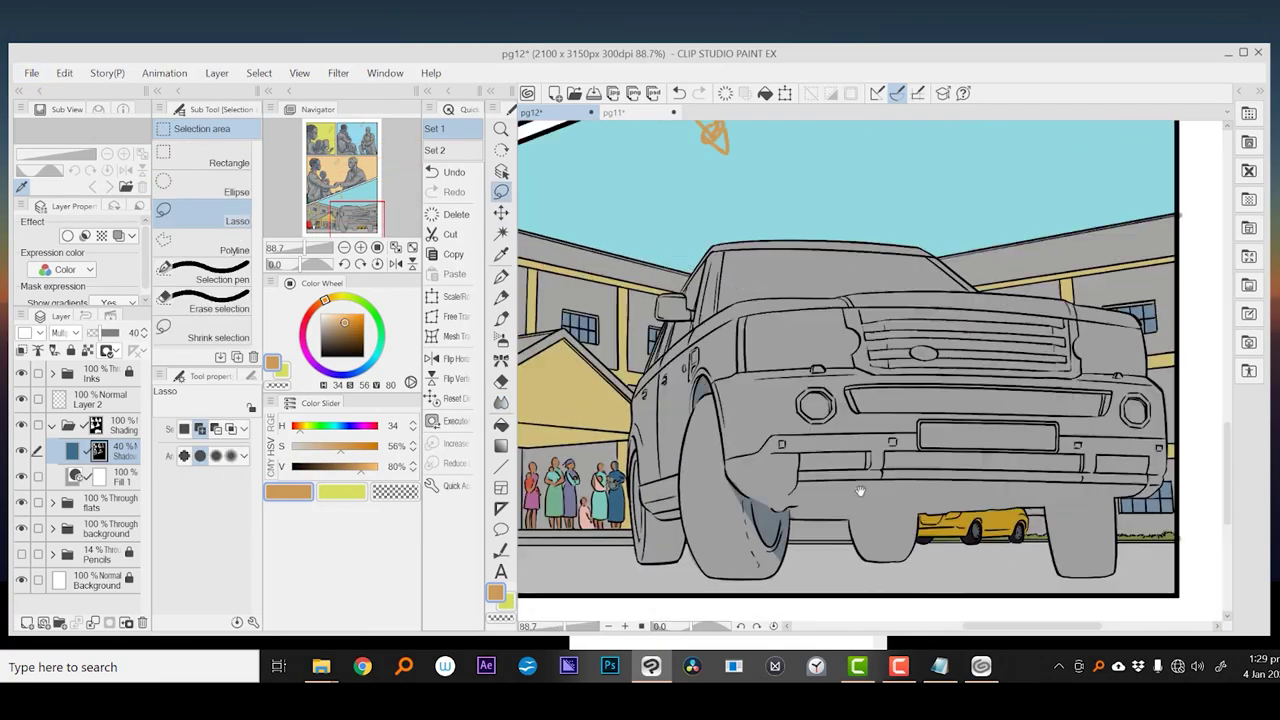
drag(690, 352, 660, 365)
click(767, 405)
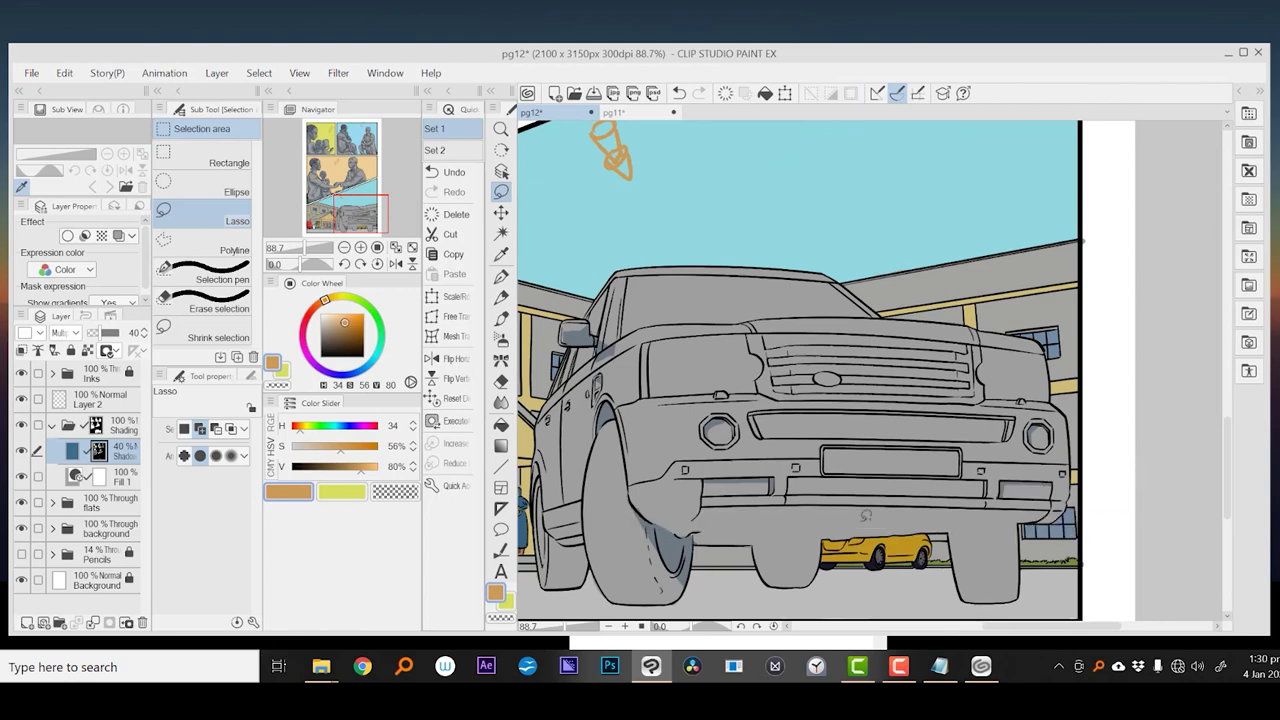
- Lasso and fill a shadow across the truck's underside and the lower tyres beneath the front bumper
drag(866, 515, 896, 521)
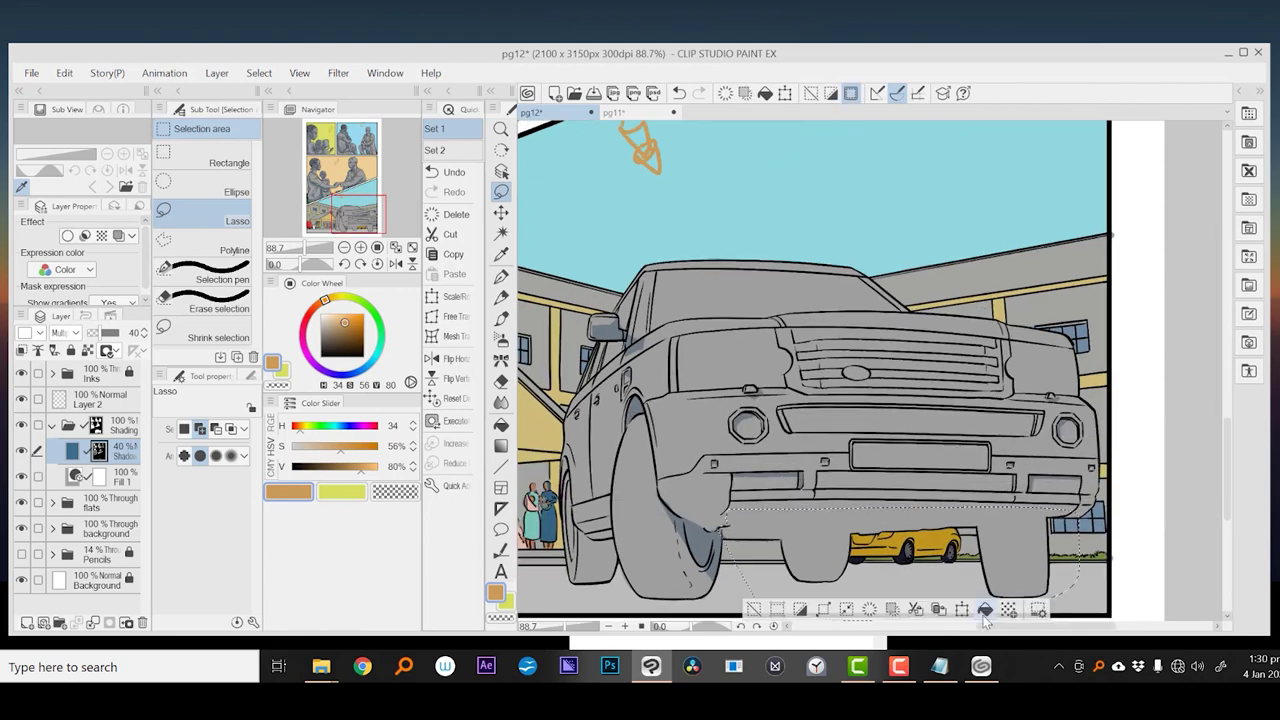
drag(716, 530, 722, 540)
scroll(995, 205, down, 2)
click(863, 531)
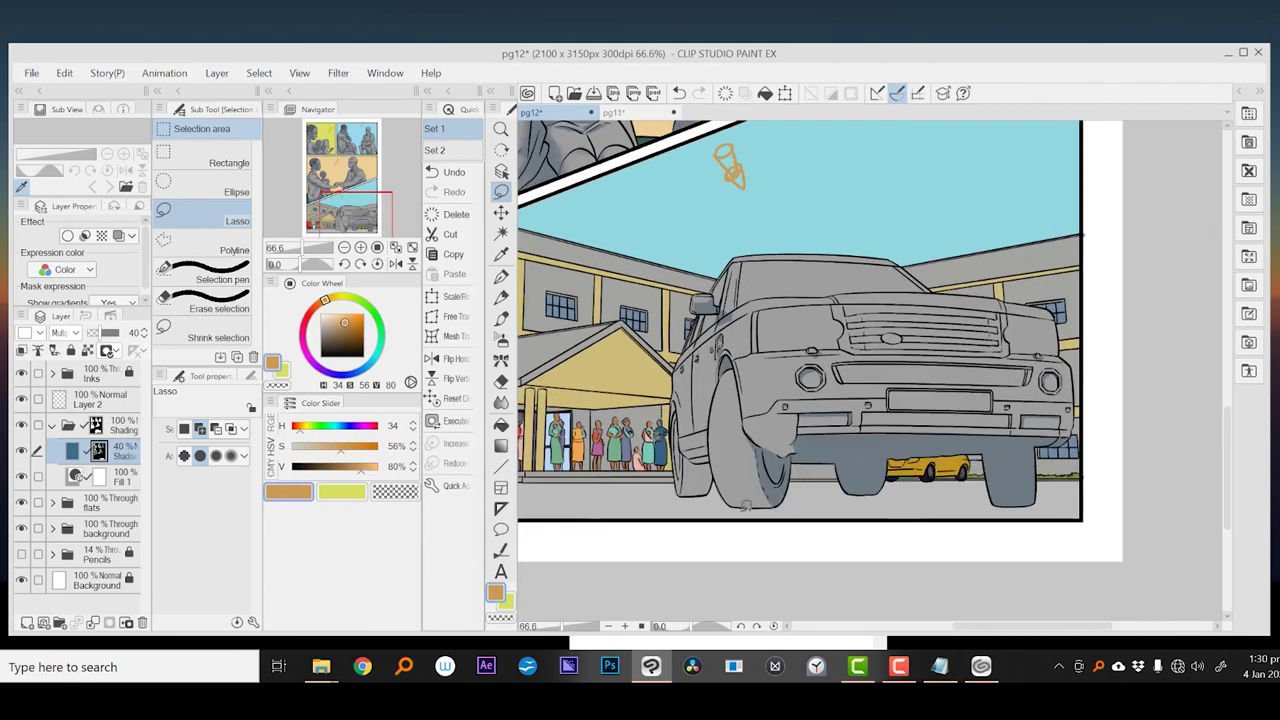
- Airbrush soft shadow over the truck's front tyre and shade the rear tyre behind it
key(b)
key(m)
drag(704, 452, 722, 474)
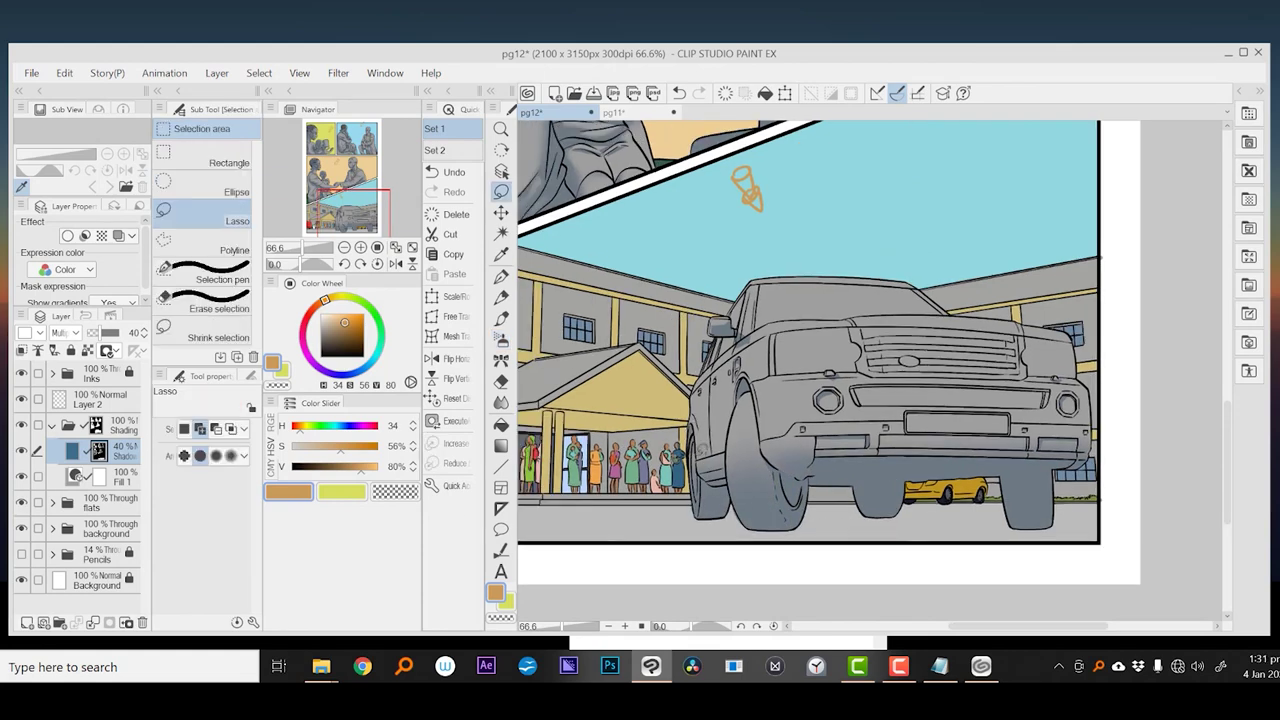
- Lasso the truck's door side and upper body edge and airbrush soft shadows inside the selections
drag(736, 408, 722, 404)
key(b)
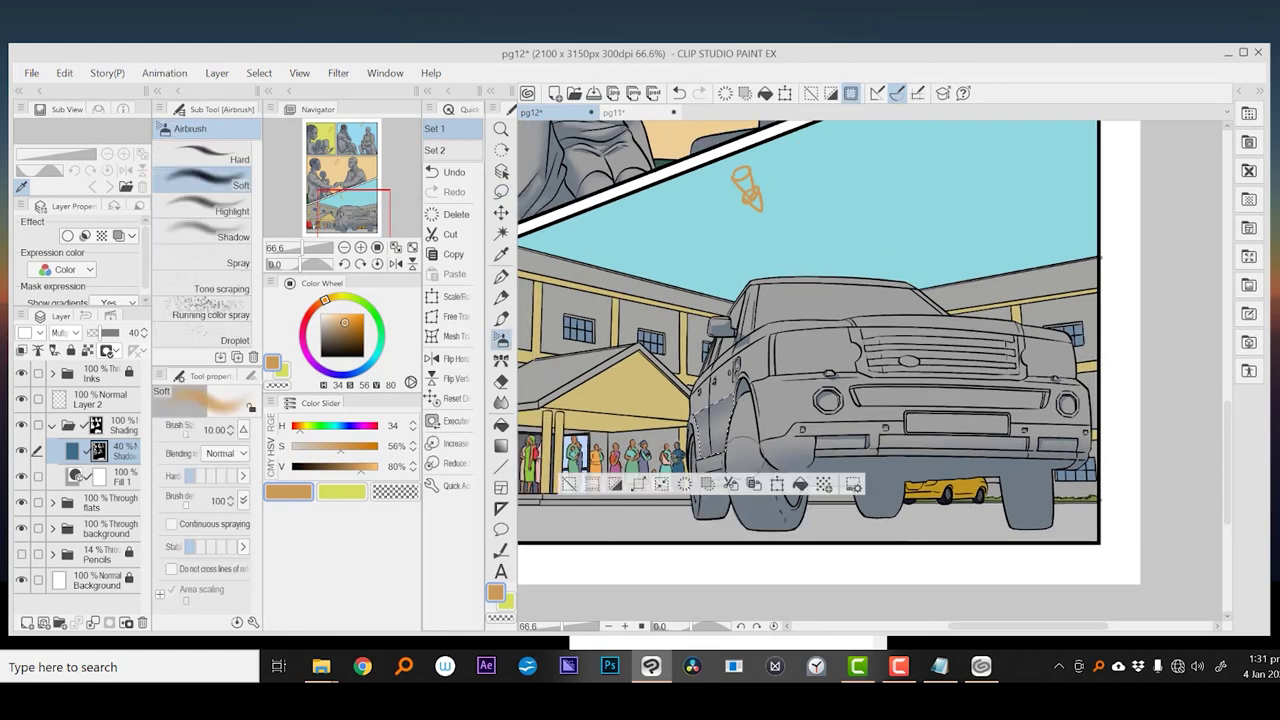
key(m)
mouse_move(787, 328)
mouse_down()
mouse_move(797, 368)
mouse_move(705, 372)
mouse_up()
key(b)
key(m)
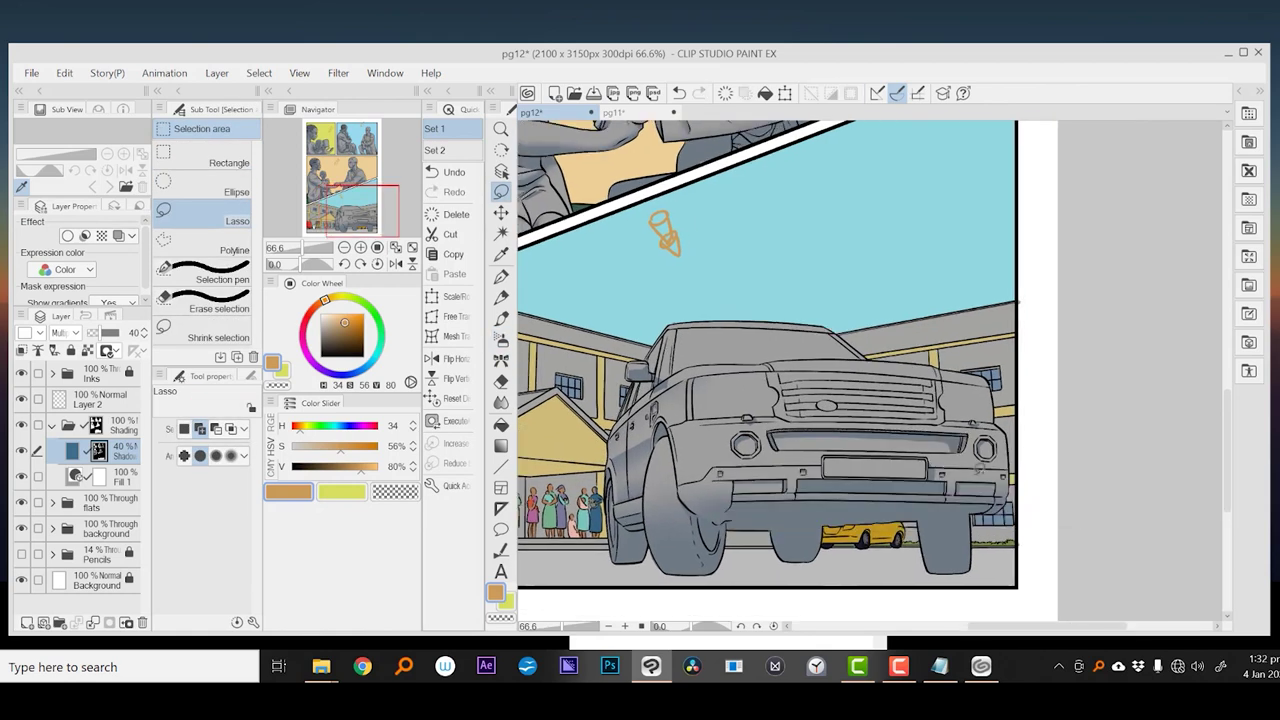
- Lasso and fill shadow bands in the recesses between the slats of the truck's grille
scroll(945, 440, up, 3)
drag(769, 391, 959, 471)
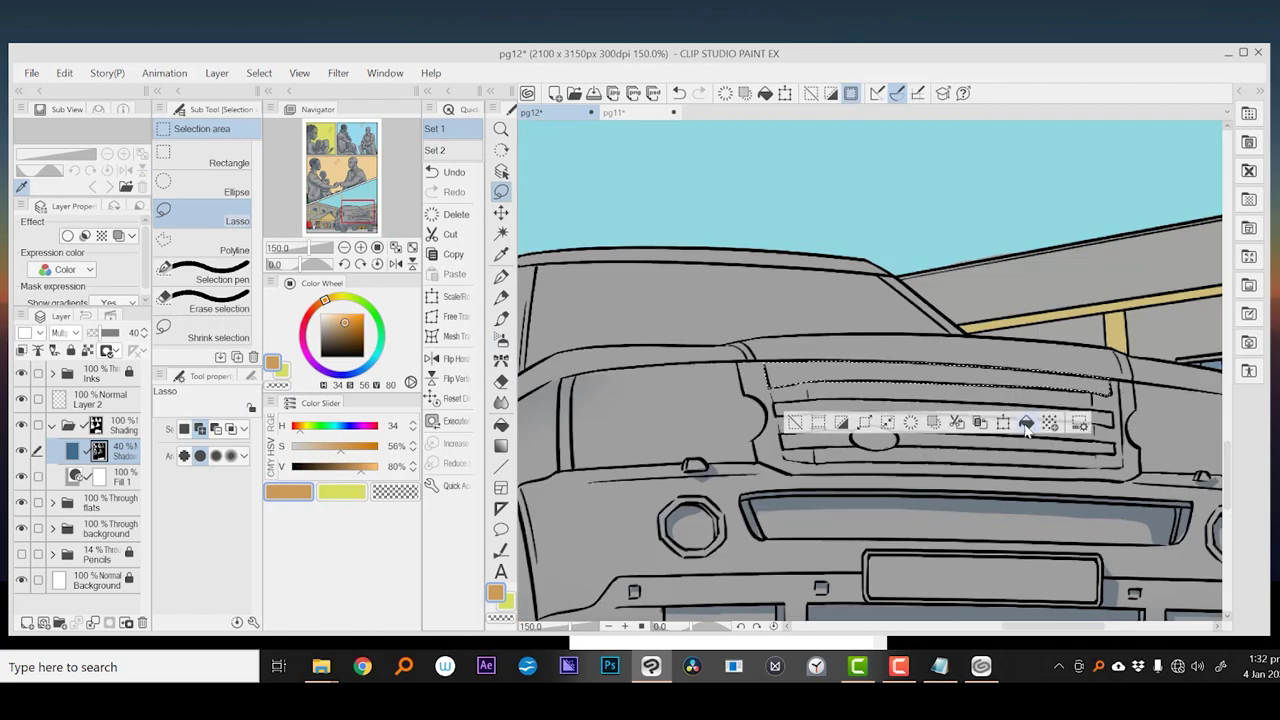
scroll(900, 425, down, 3)
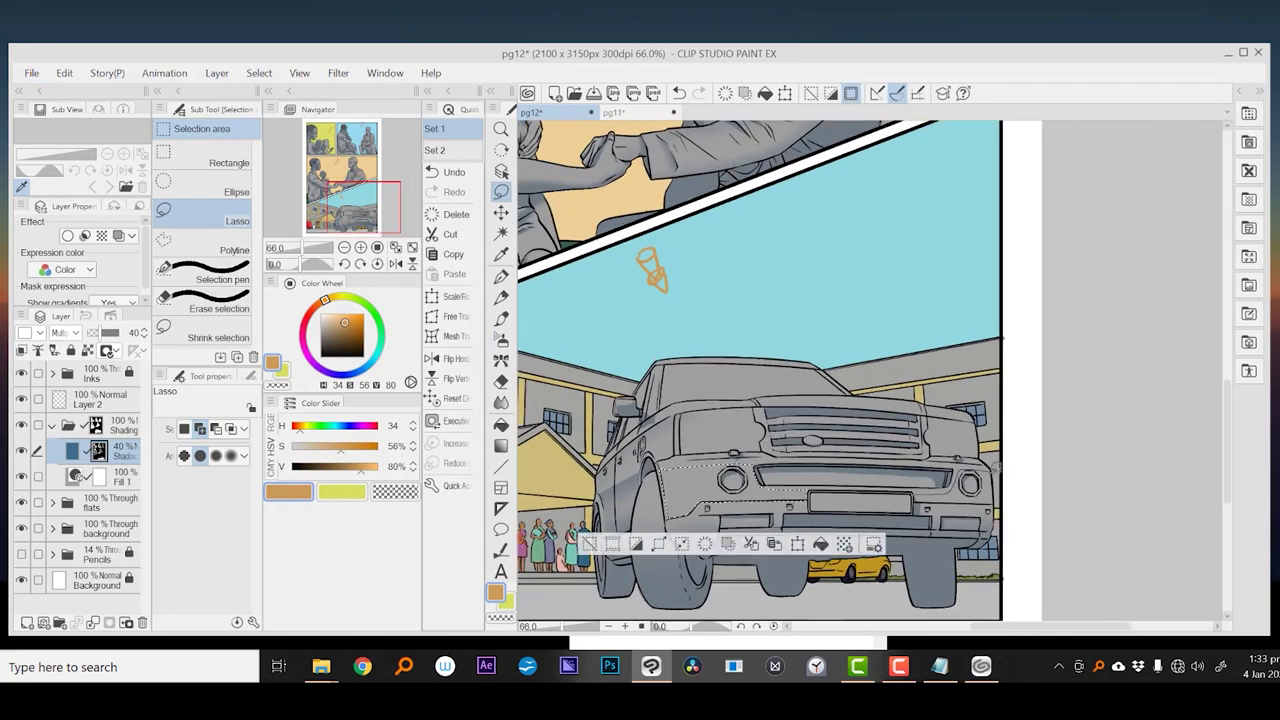
- Lasso the truck's front bumper and lower body and airbrush soft shadow over them with brush size 40
key(ctrl+d)
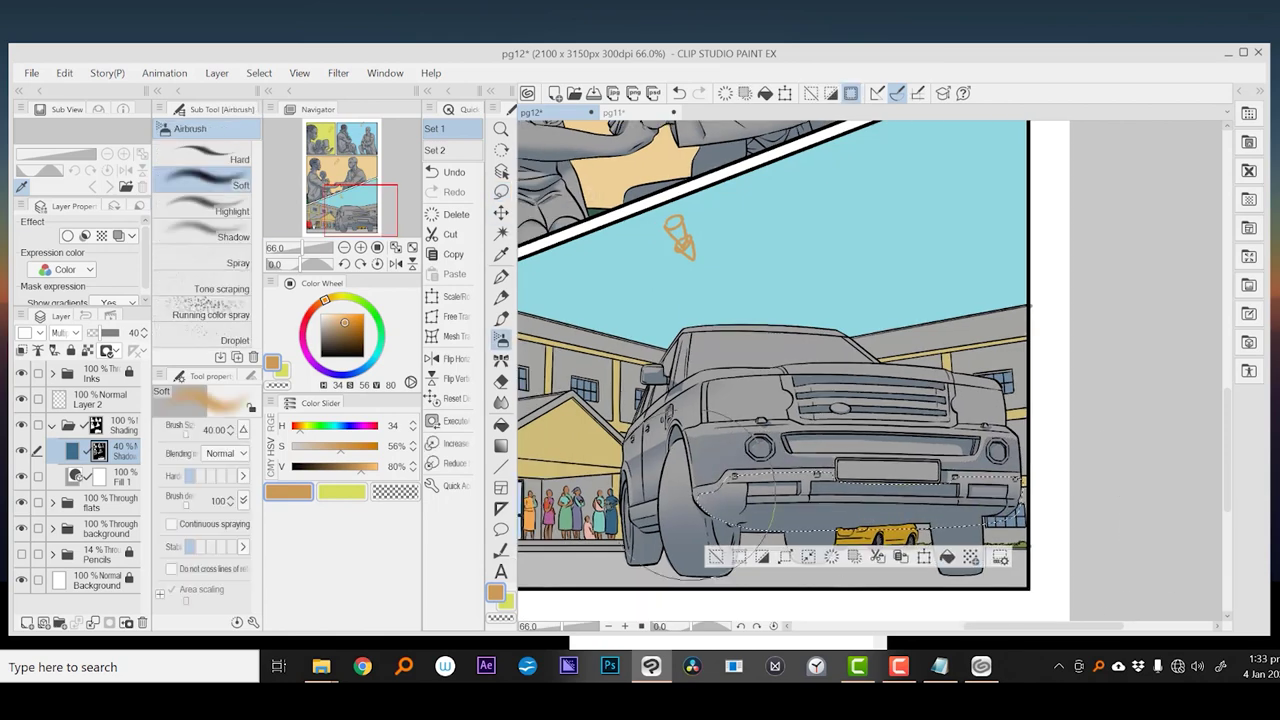
drag(515, 355, 645, 380)
key(ctrl+d)
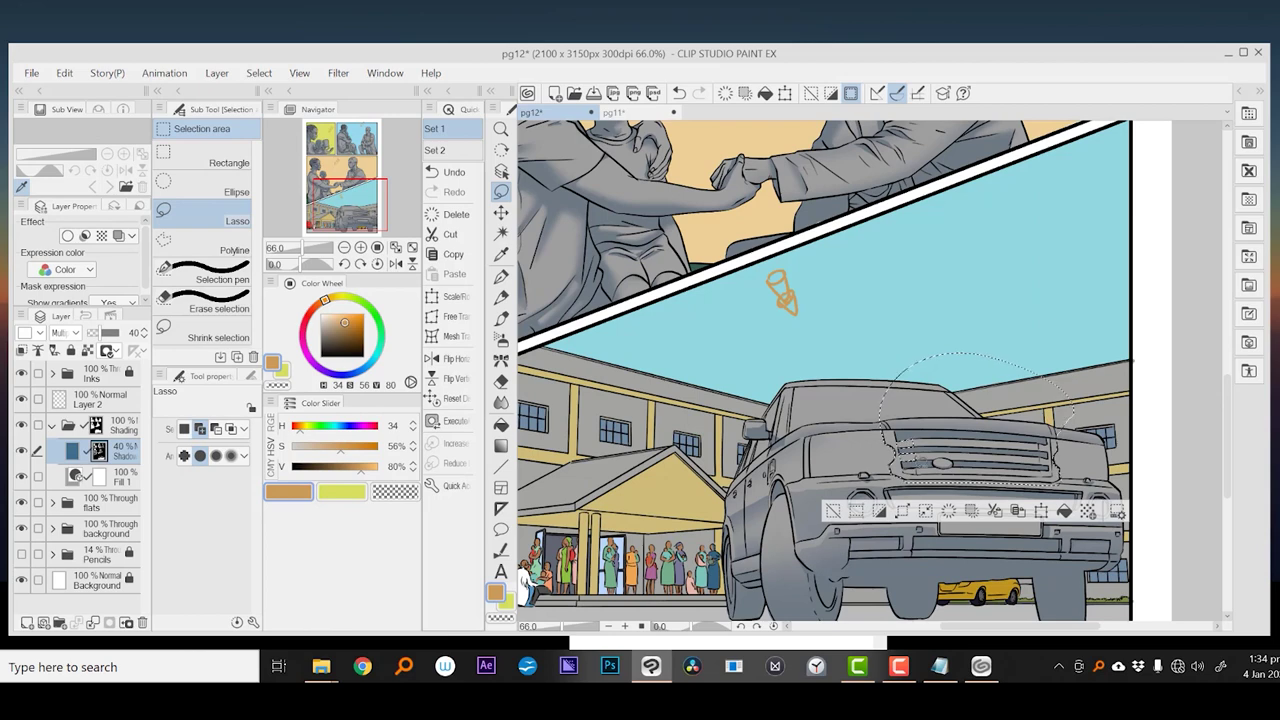
- Lasso around the grille slats and airbrush soft shadow over the grille with brush size 15
scroll(916, 443, up, 3)
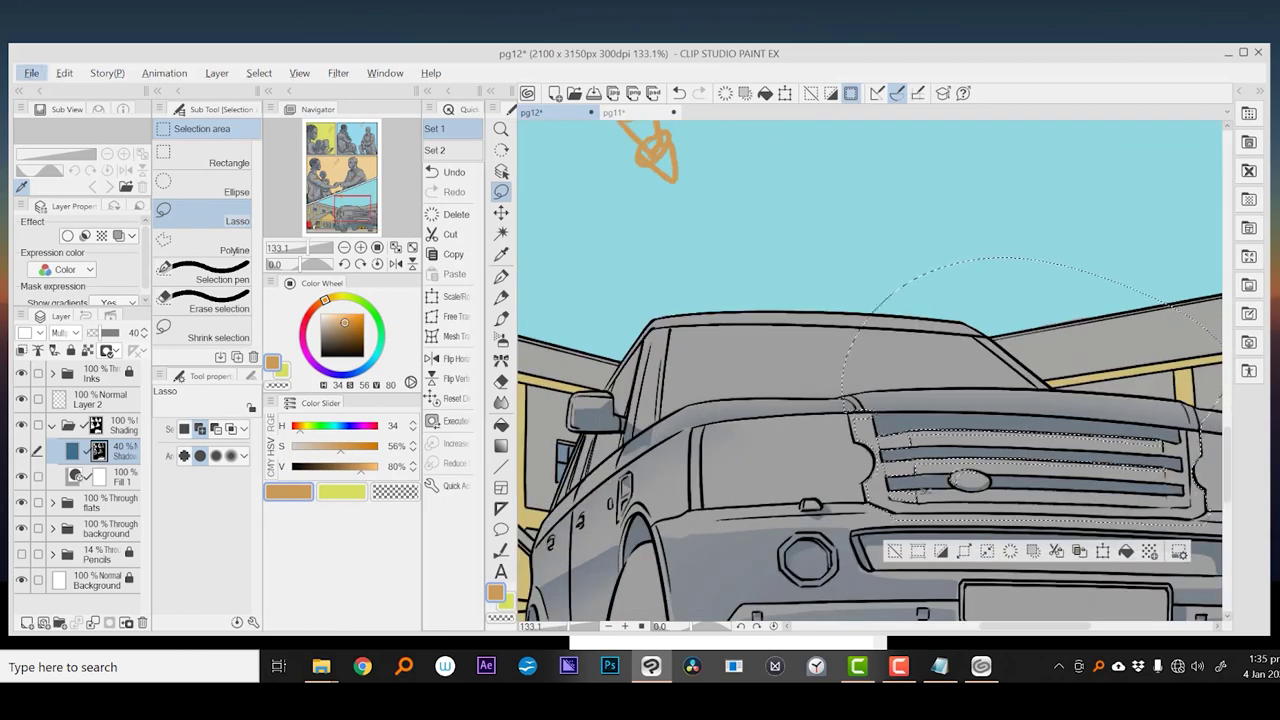
scroll(760, 340, down, 2)
key(b)
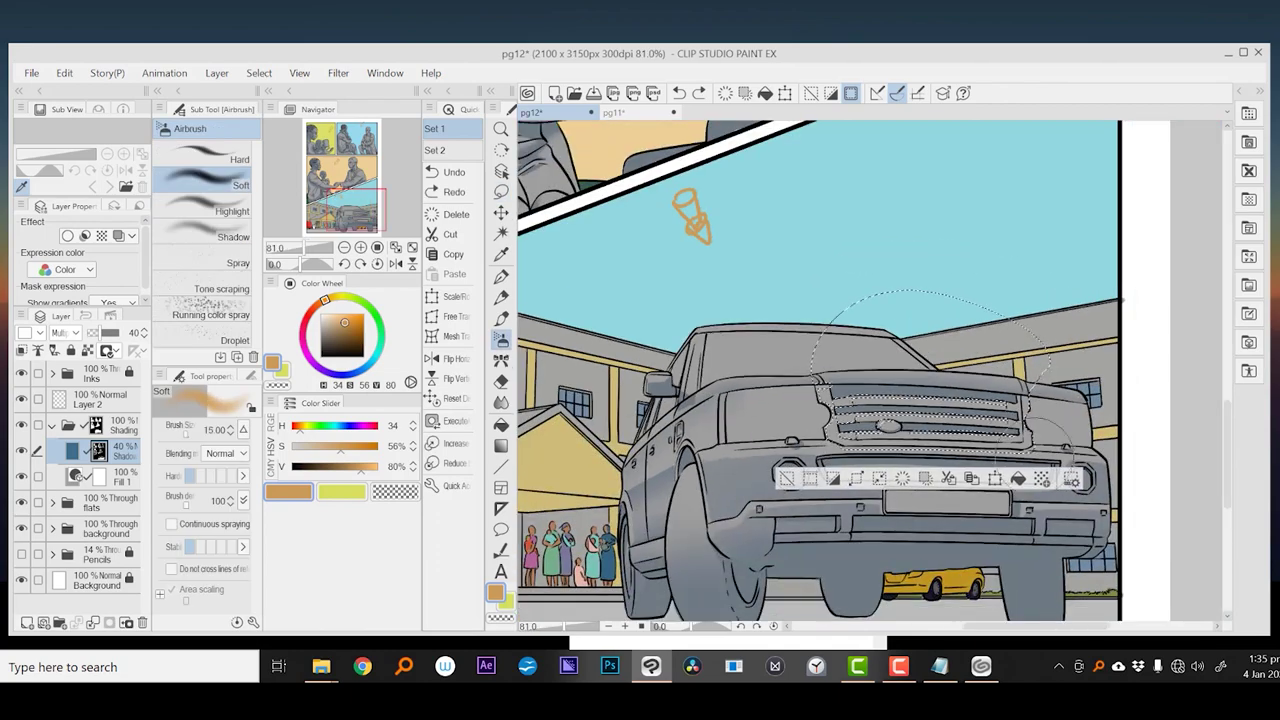
key(m)
key(ctrl+d)
- Lasso and shade the truck's headlight panel beside the grille, and clear the selection
key(ctrl+minus)
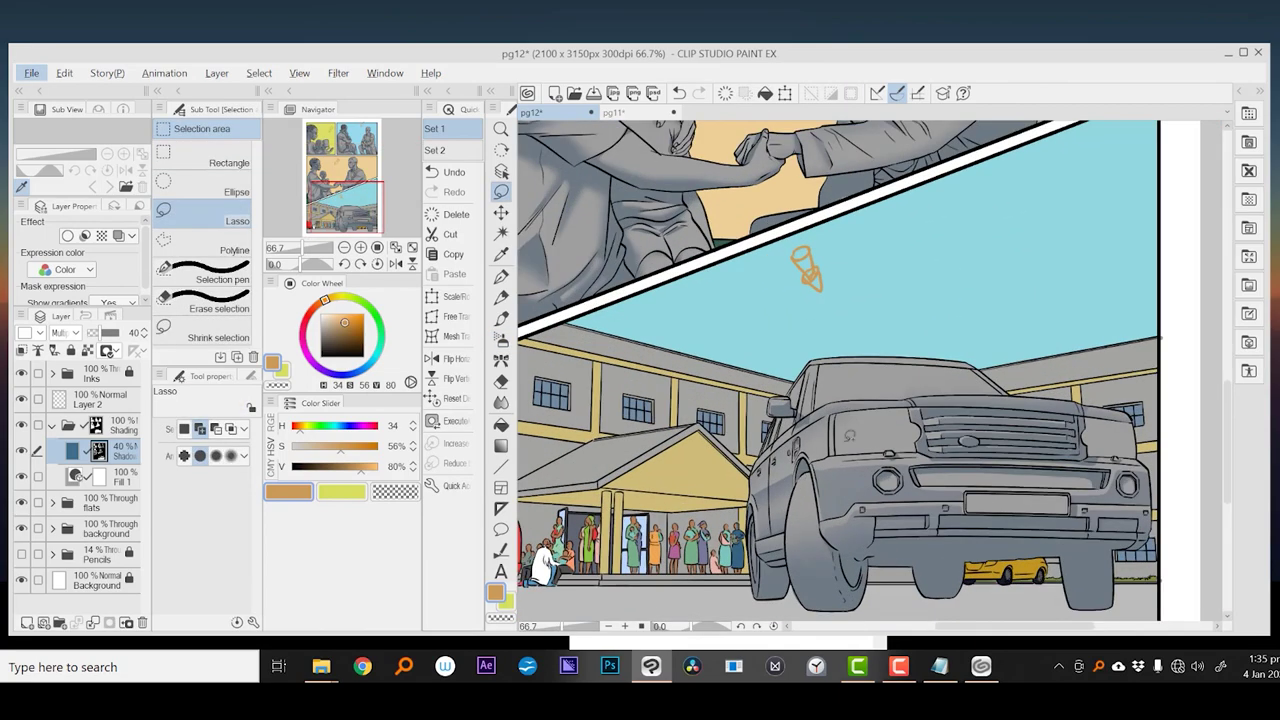
drag(815, 452, 818, 446)
key(ctrl+d)
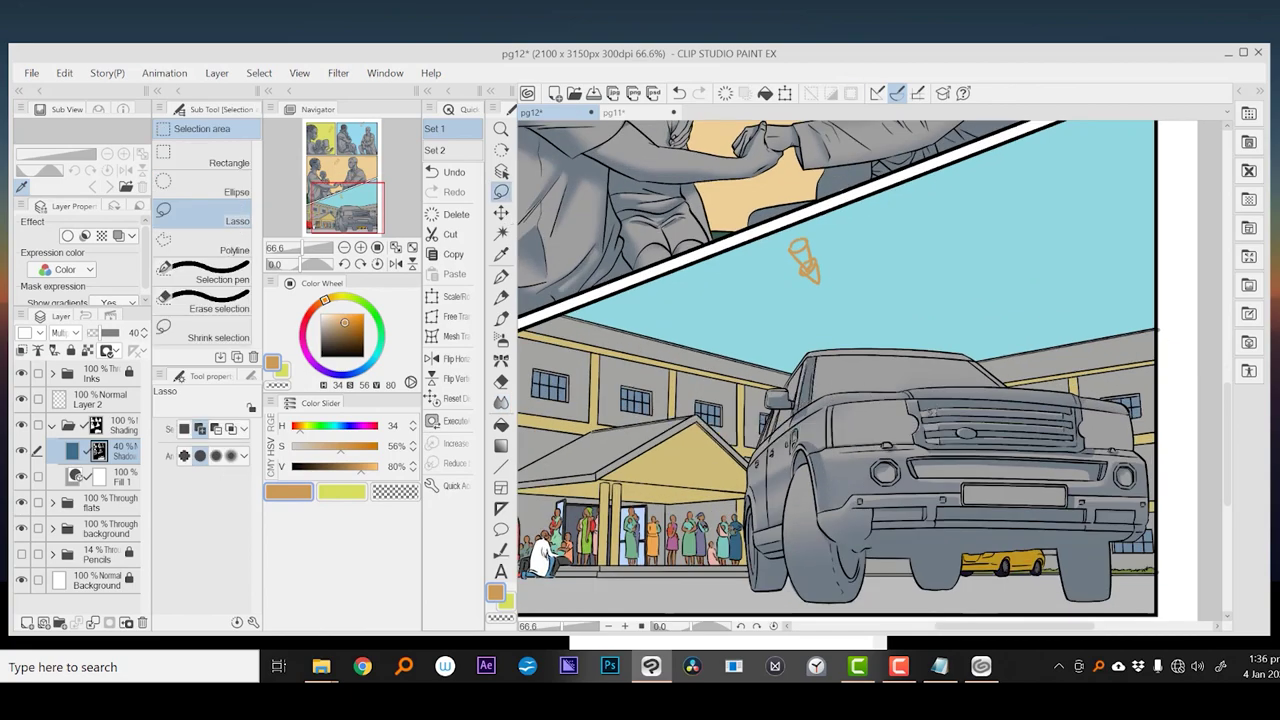
- Lasso and airbrush shadows along the windscreen's upper edge and on the truck's number plate
drag(804, 258, 818, 298)
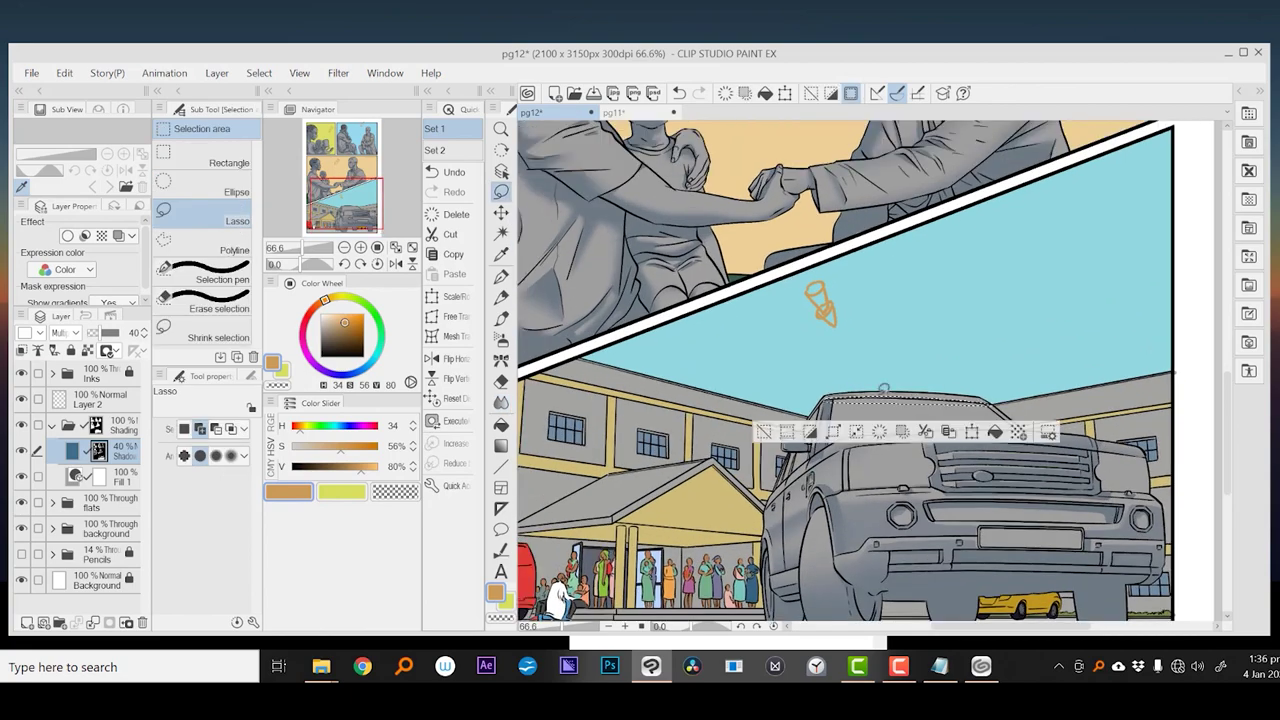
drag(980, 527, 1096, 547)
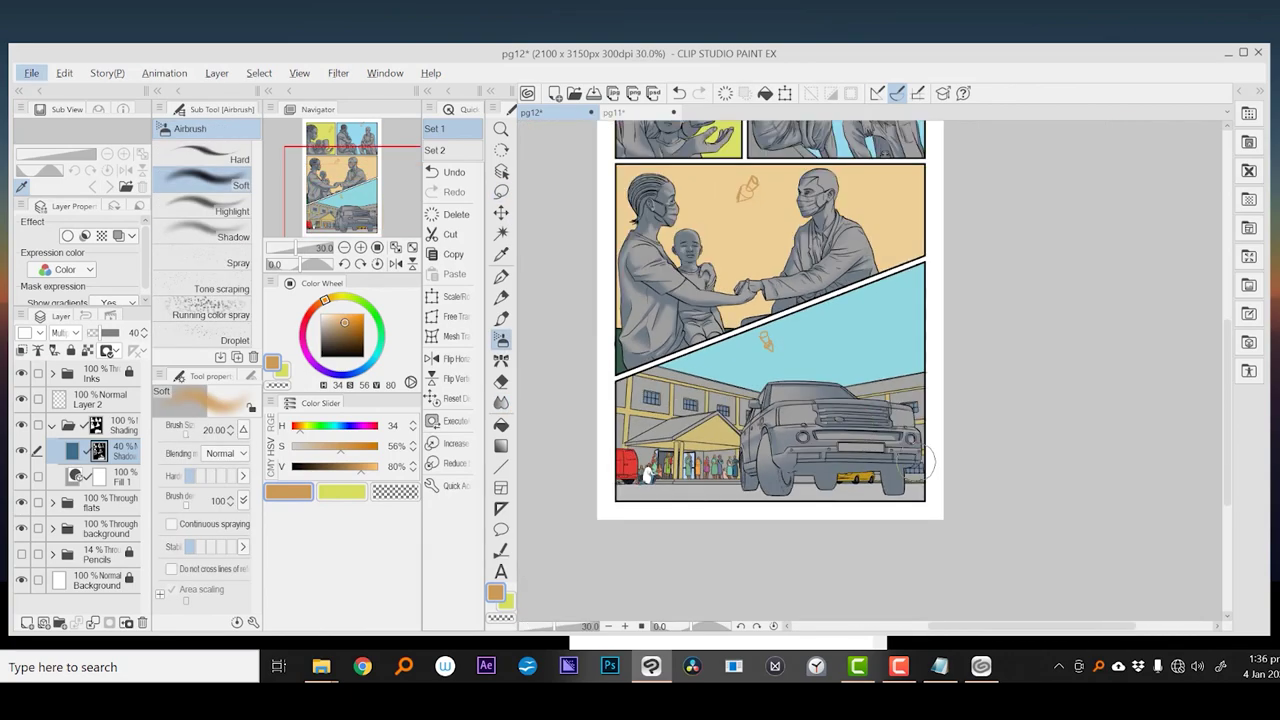
key(b)
key(ctrl+d)
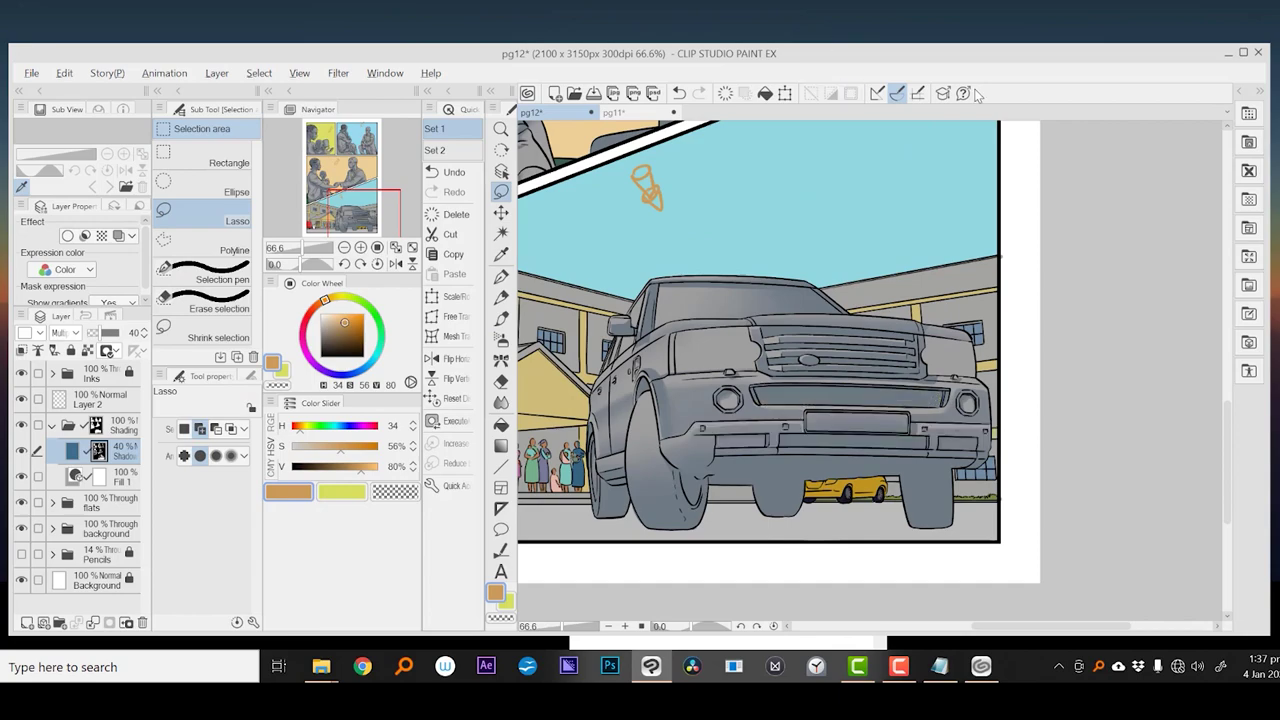
key(ctrl+0)
key(m)
scroll(798, 427, up, 2)
scroll(798, 427, down, 3)
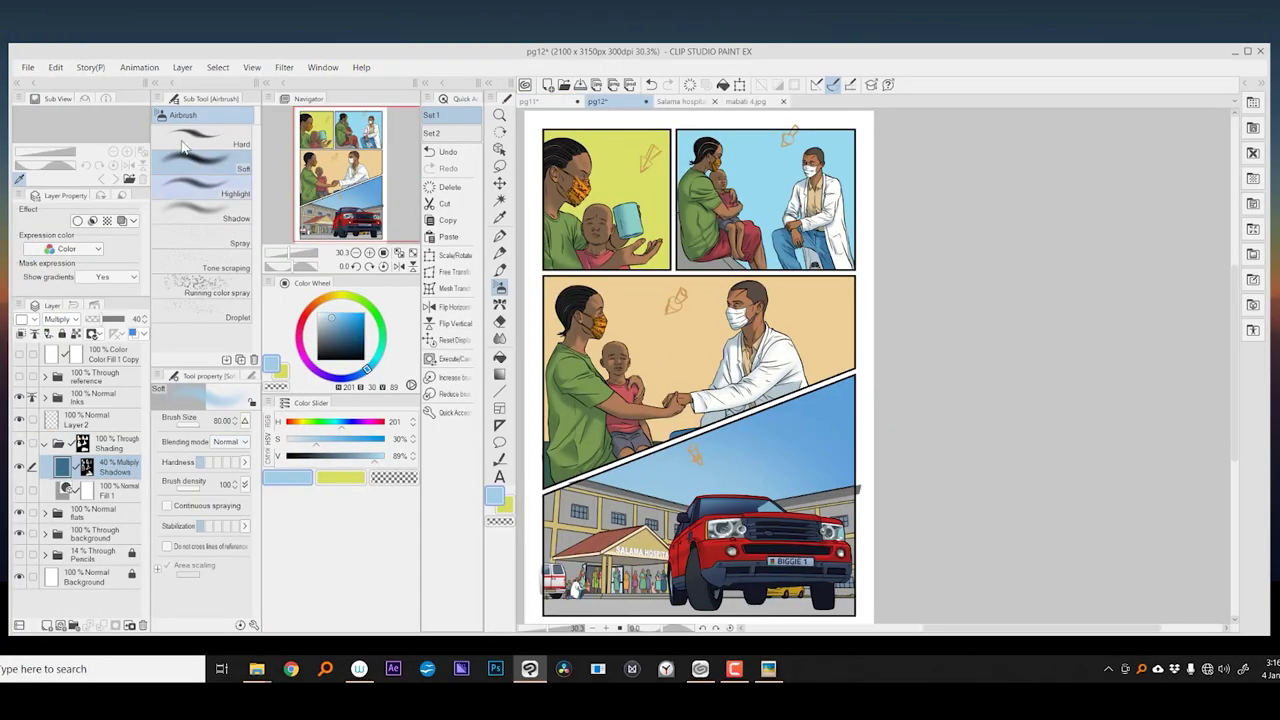
- Create a golden-orange fill layer (hex FFBD01) above the Shadows layer and name it Lighting
click(186, 68)
mouse_move(250, 99)
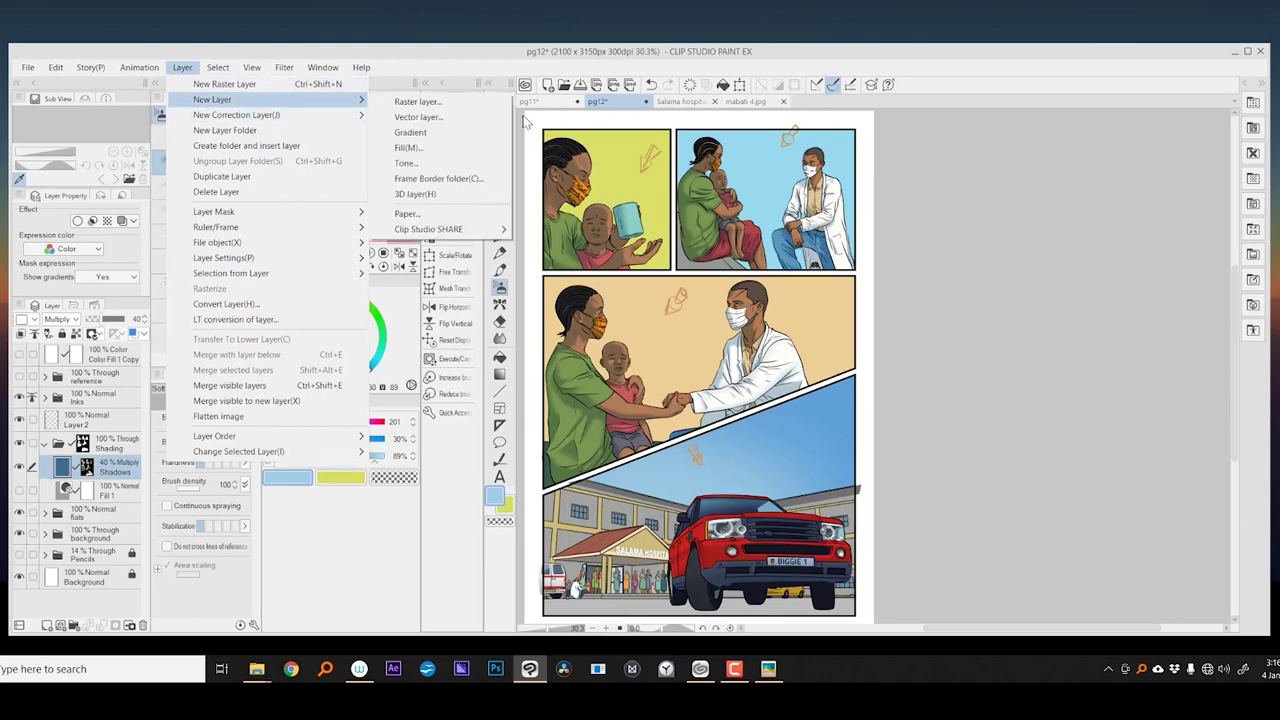
click(446, 148)
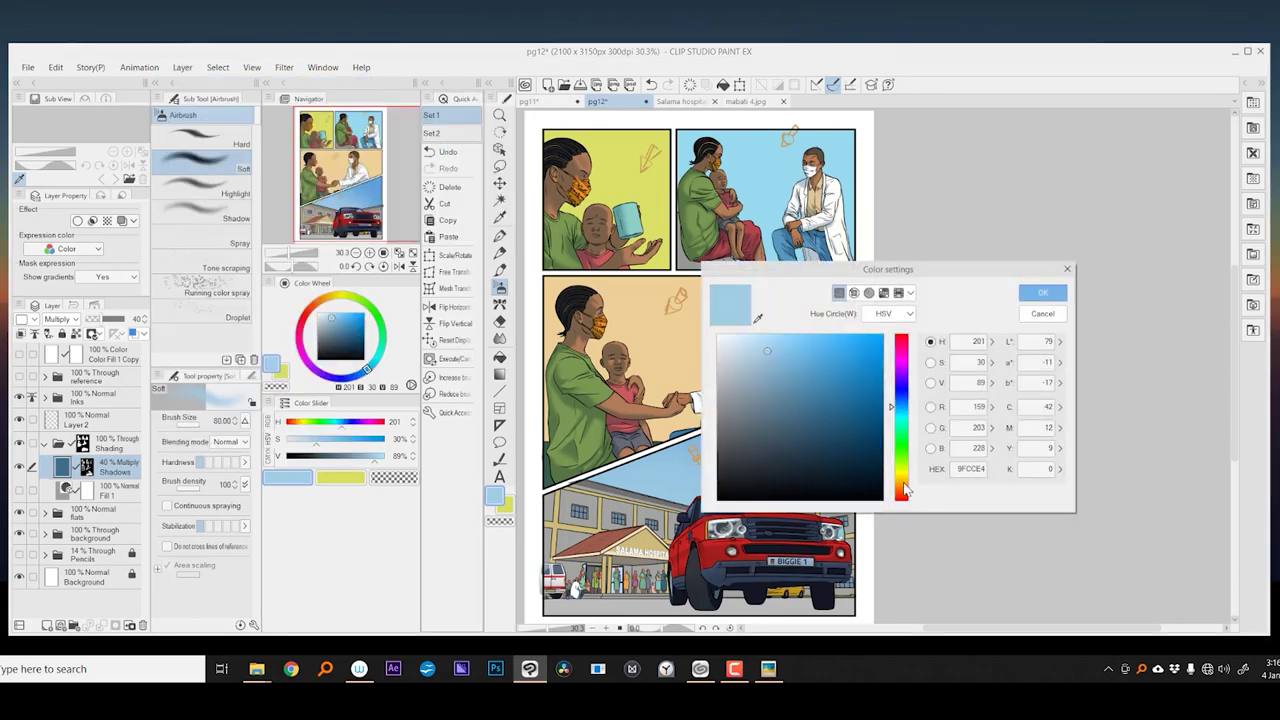
drag(905, 490, 901, 474)
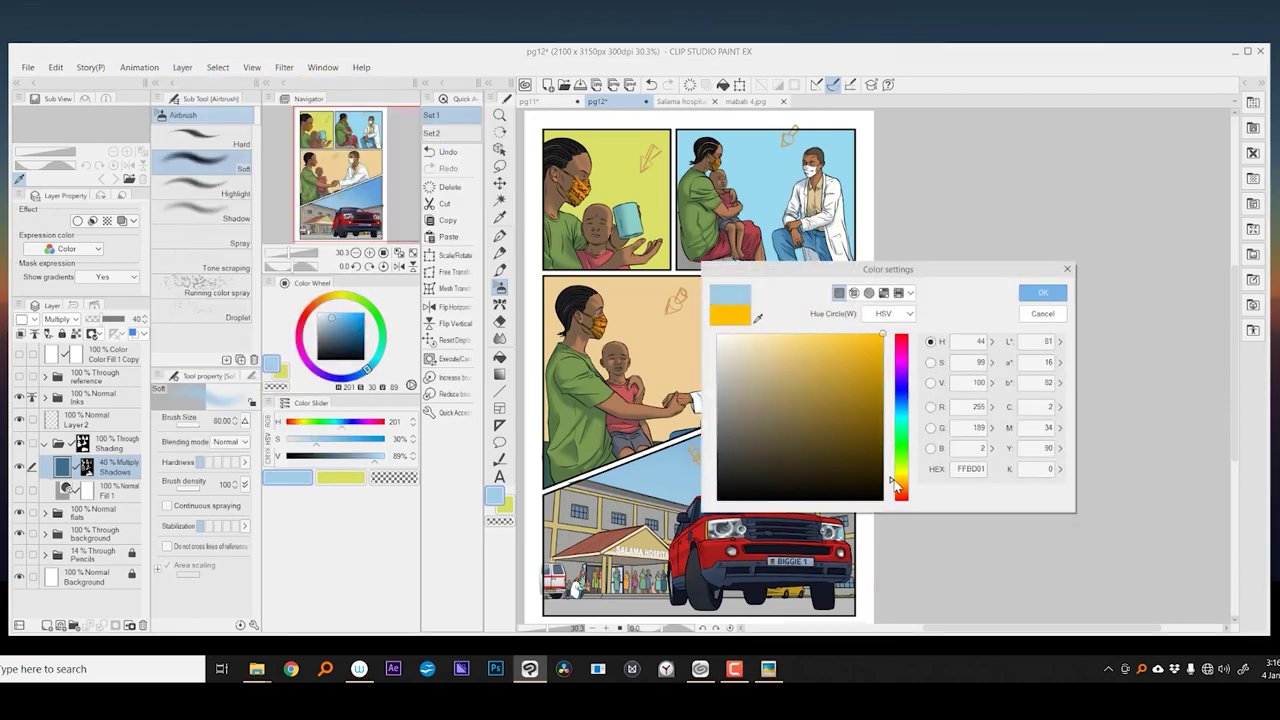
click(1040, 300)
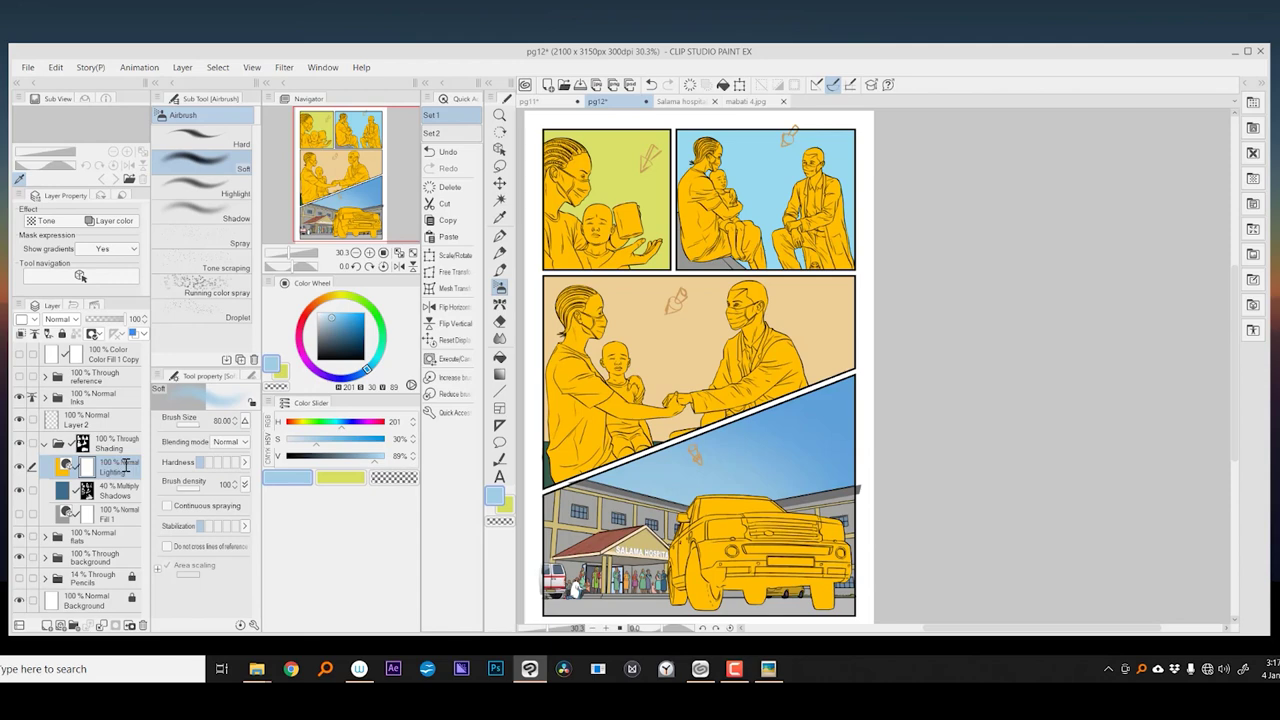
- Set the Lighting layer's blending mode to Add and clear its mask to hide the whole fill
click(69, 322)
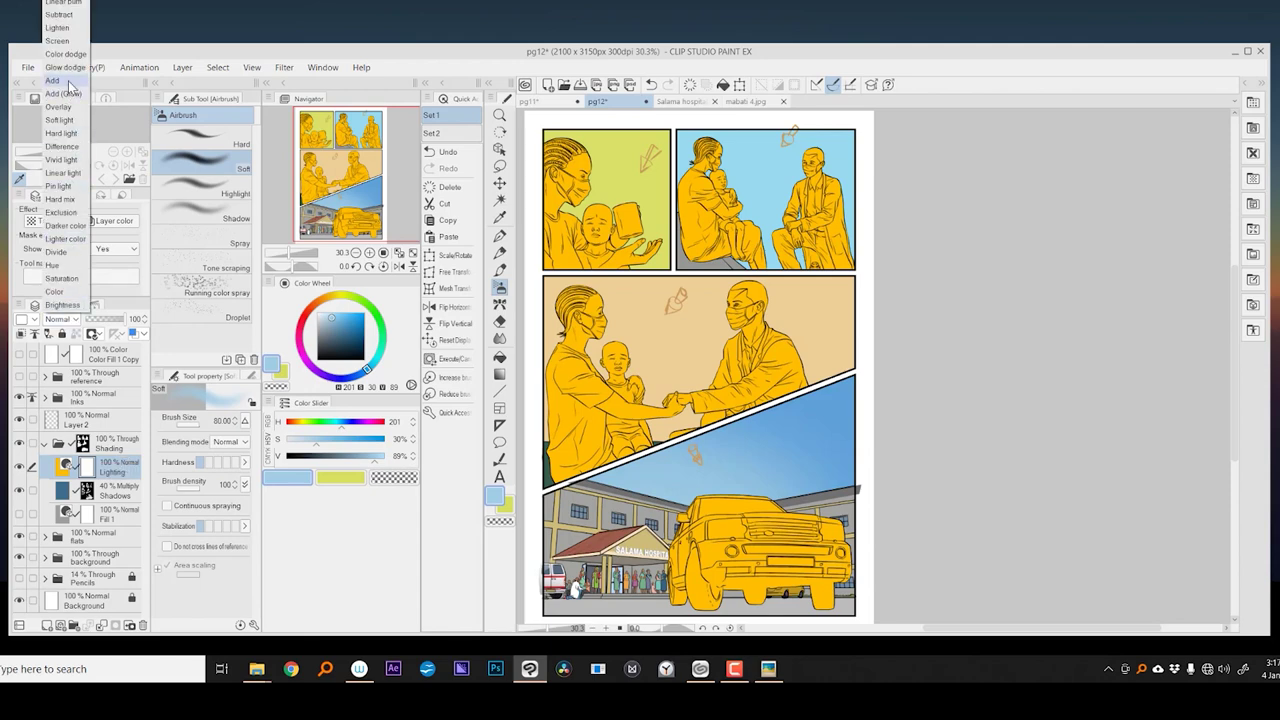
click(68, 81)
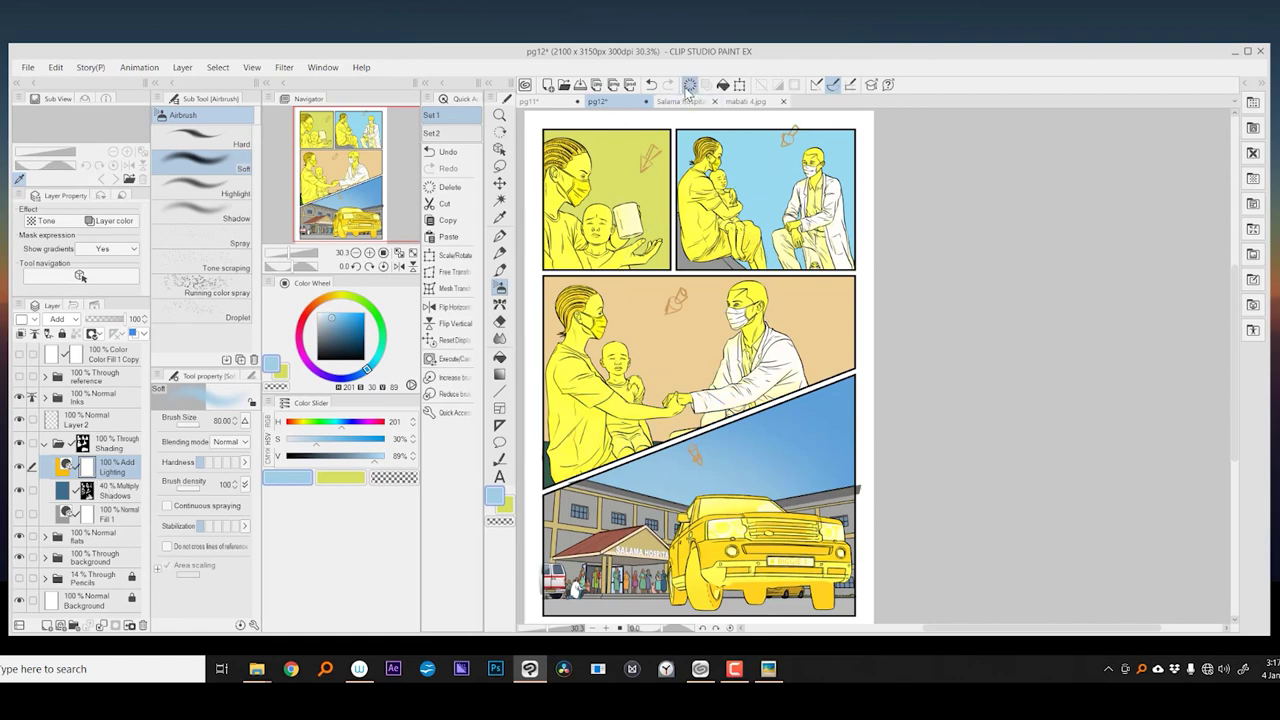
key(Delete)
- Lasso the light-facing side of the woman's face in the first panel and airbrush a highlight there on the Lighting mask
key(ctrl+plus)
scroll(666, 226, up, 2)
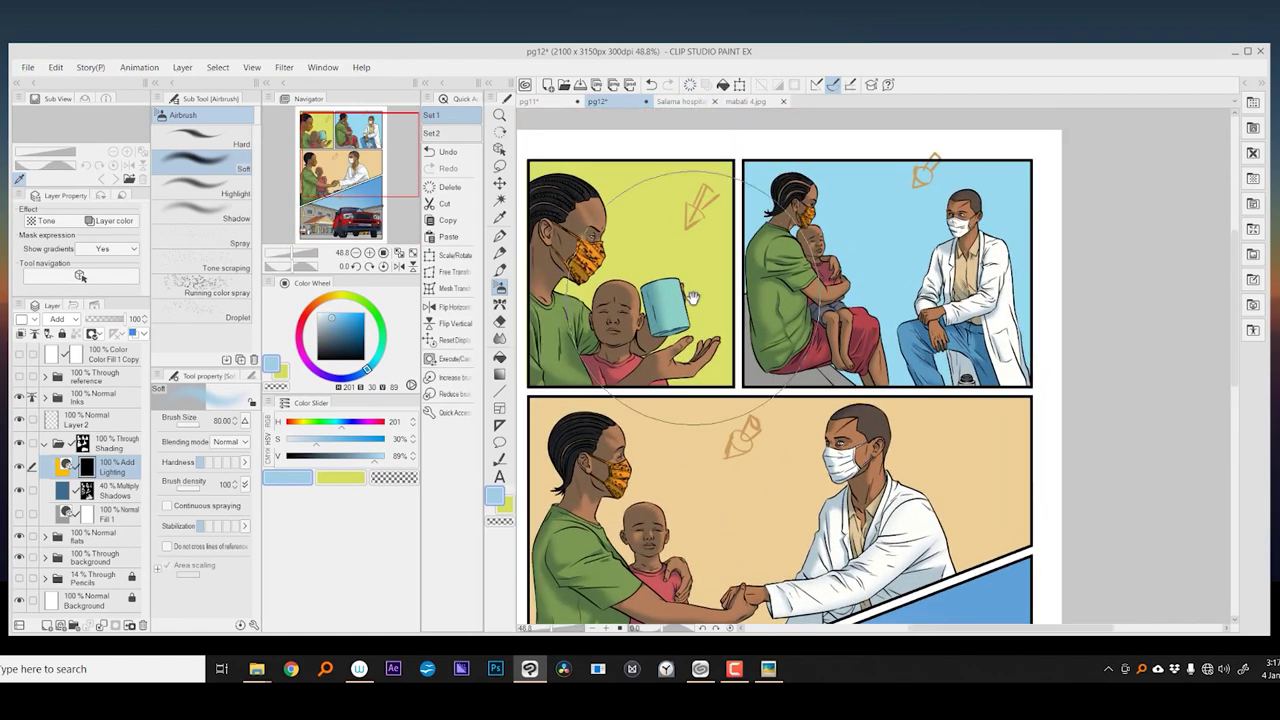
click(501, 168)
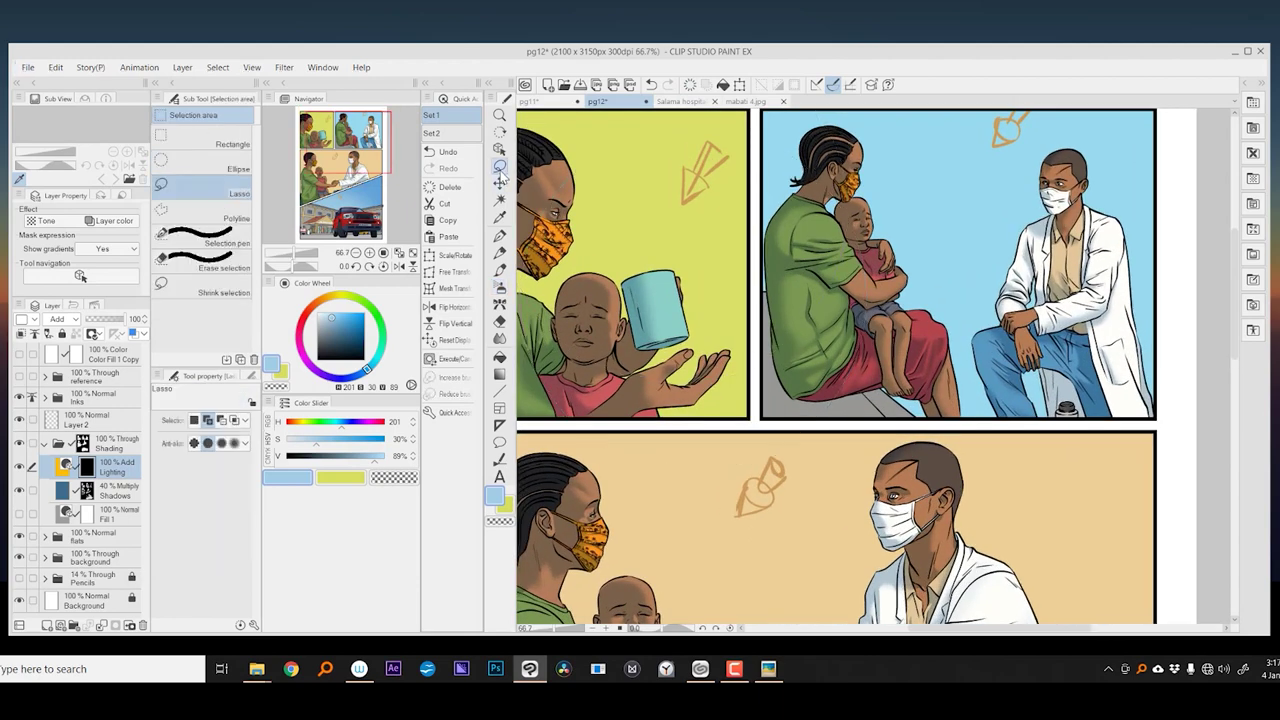
drag(651, 248, 734, 328)
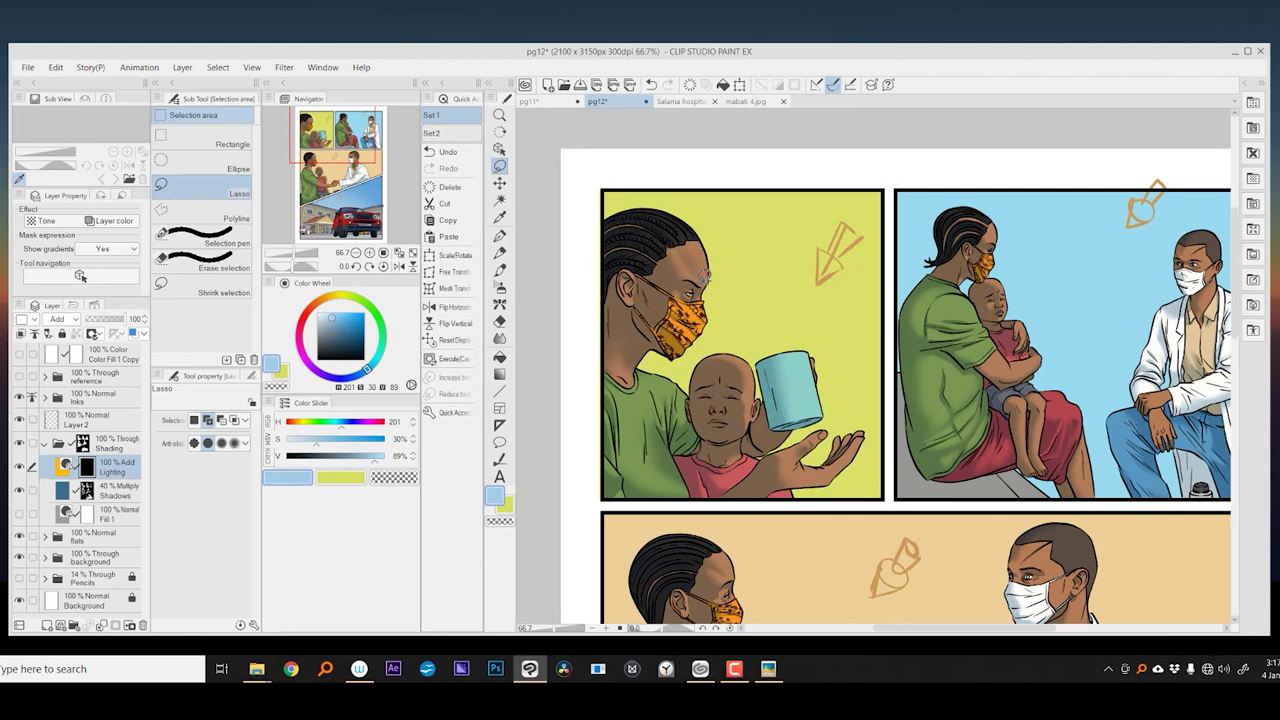
click(501, 287)
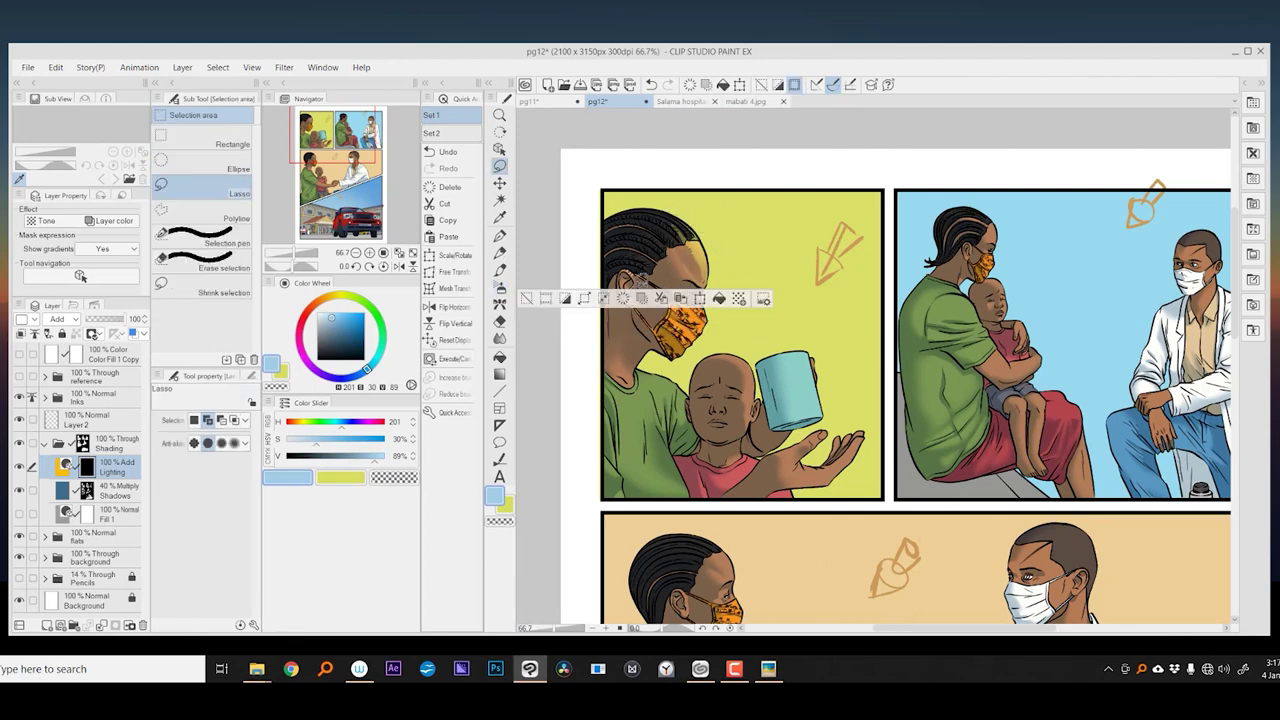
key(m)
key(ctrl+d)
- Lasso and airbrush highlights on the woman's mask, her green shirt and the child's head in the first panel
drag(632, 297, 612, 273)
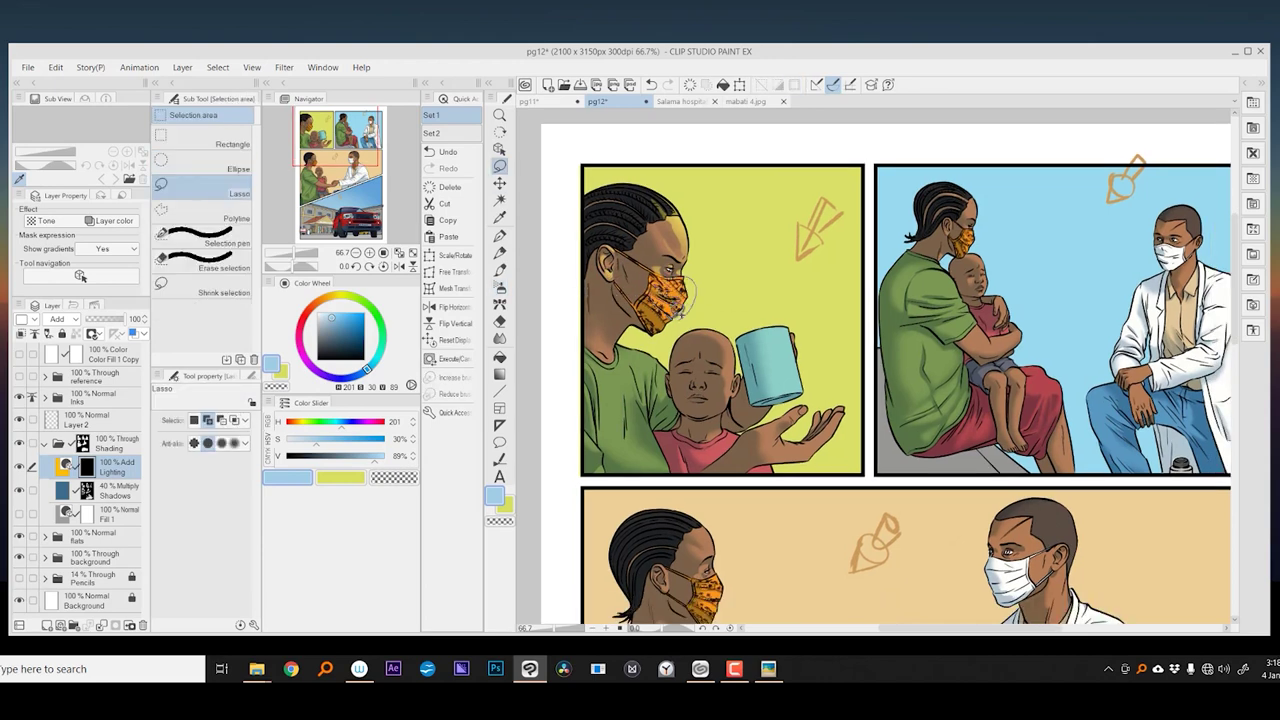
drag(626, 420, 605, 385)
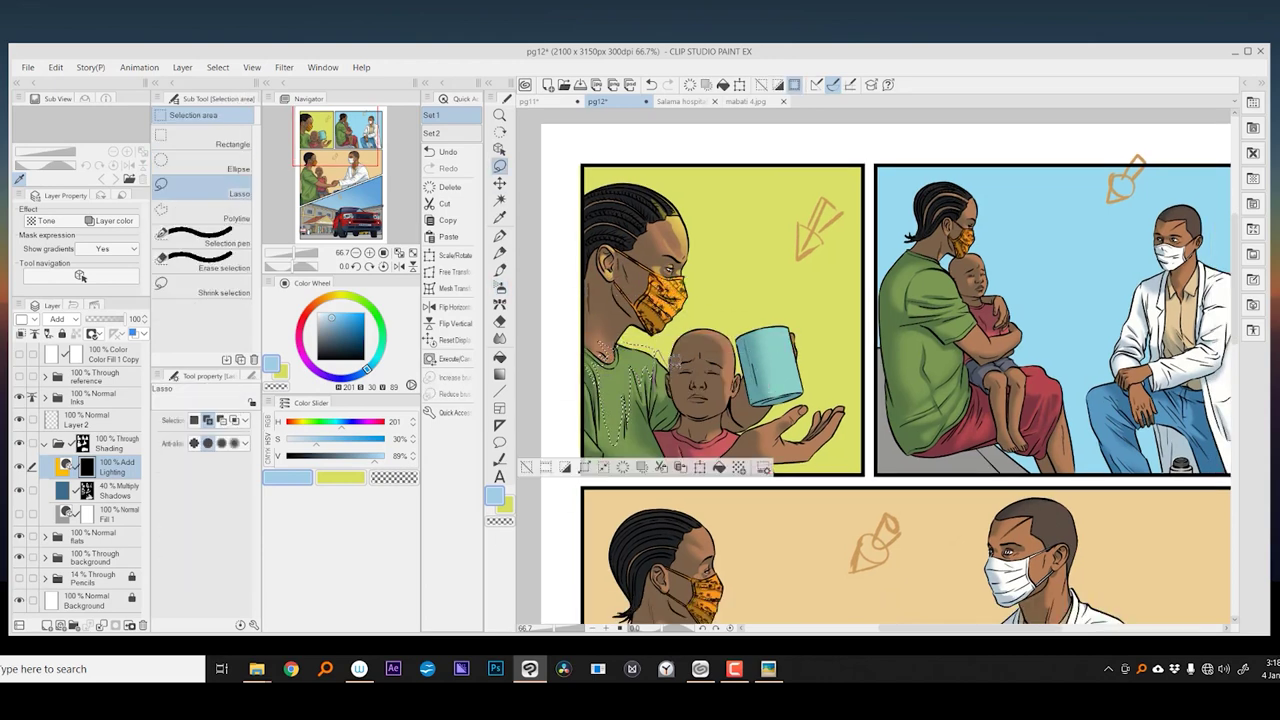
key(b)
mouse_move(736, 382)
mouse_down()
mouse_move(690, 352)
mouse_move(640, 344)
mouse_up()
key(m)
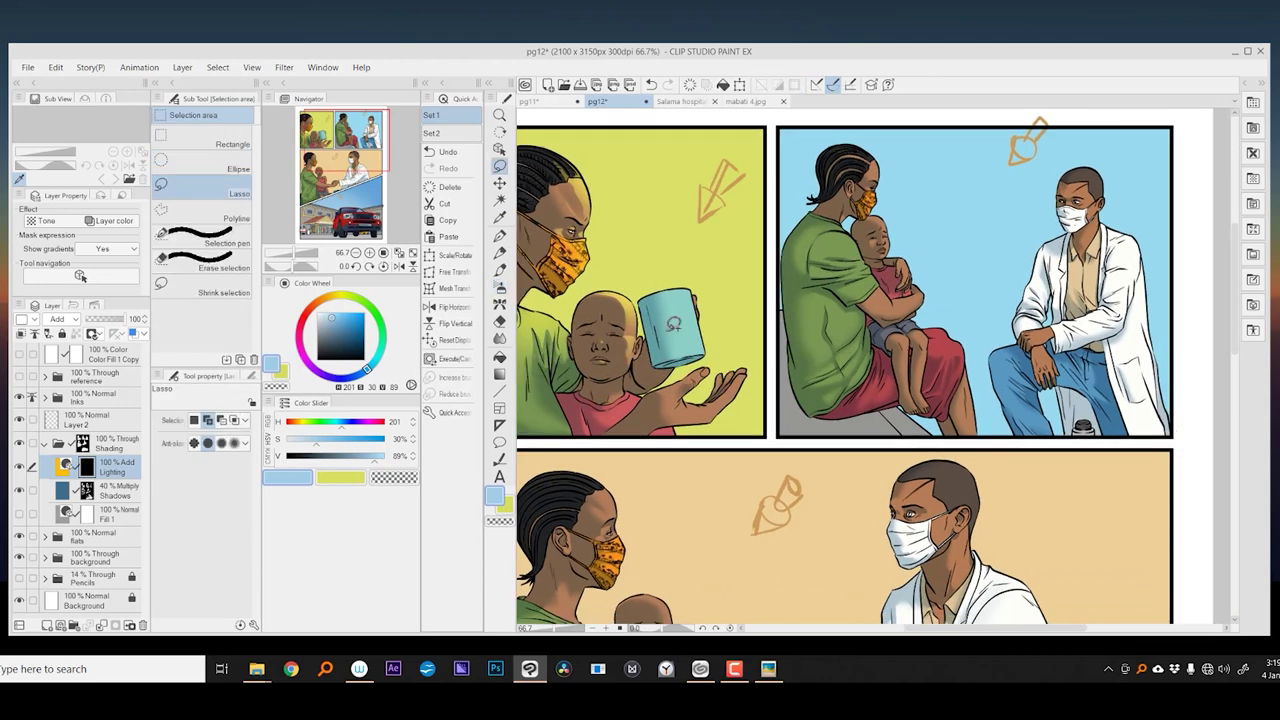
- Lasso and airbrush highlights on the blue cup and the woman's open hand with brush size 12
mouse_move(703, 310)
mouse_down()
mouse_move(677, 272)
mouse_move(725, 376)
mouse_up()
key(b)
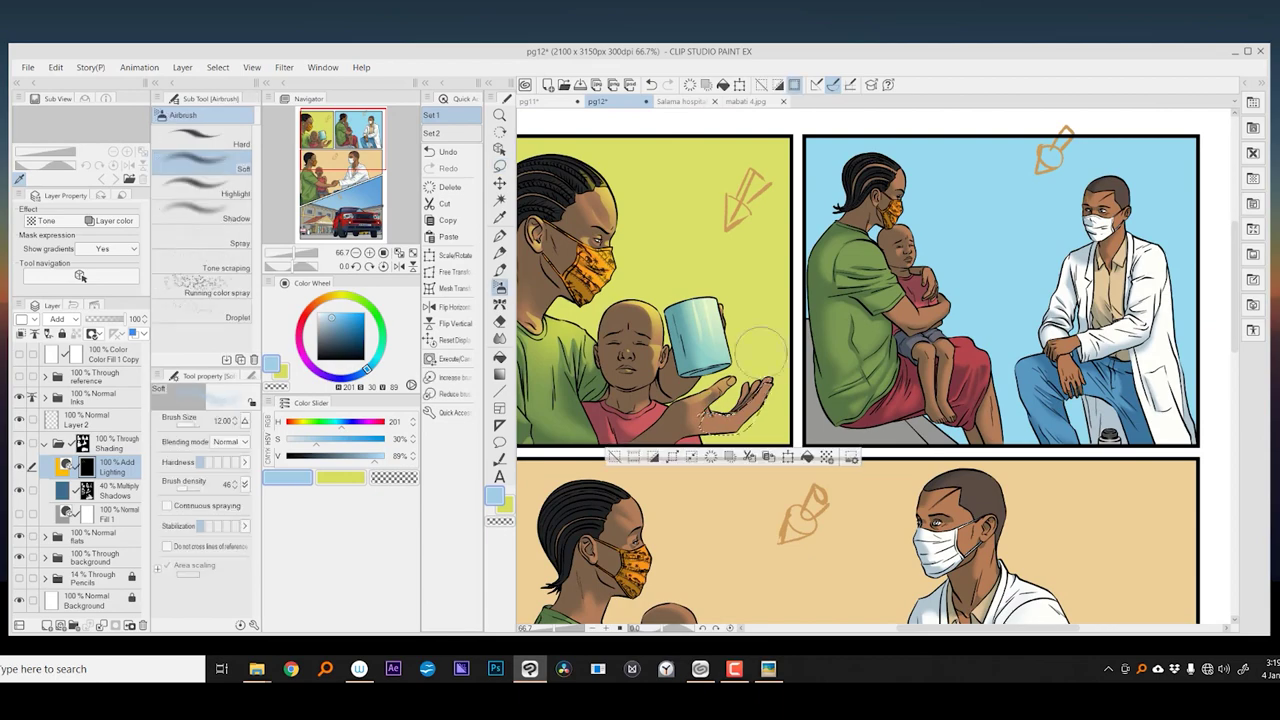
key(m)
key(b)
key(m)
- Lasso and airbrush small highlights on the clothing folds in the first panel with brush size 7
key(b)
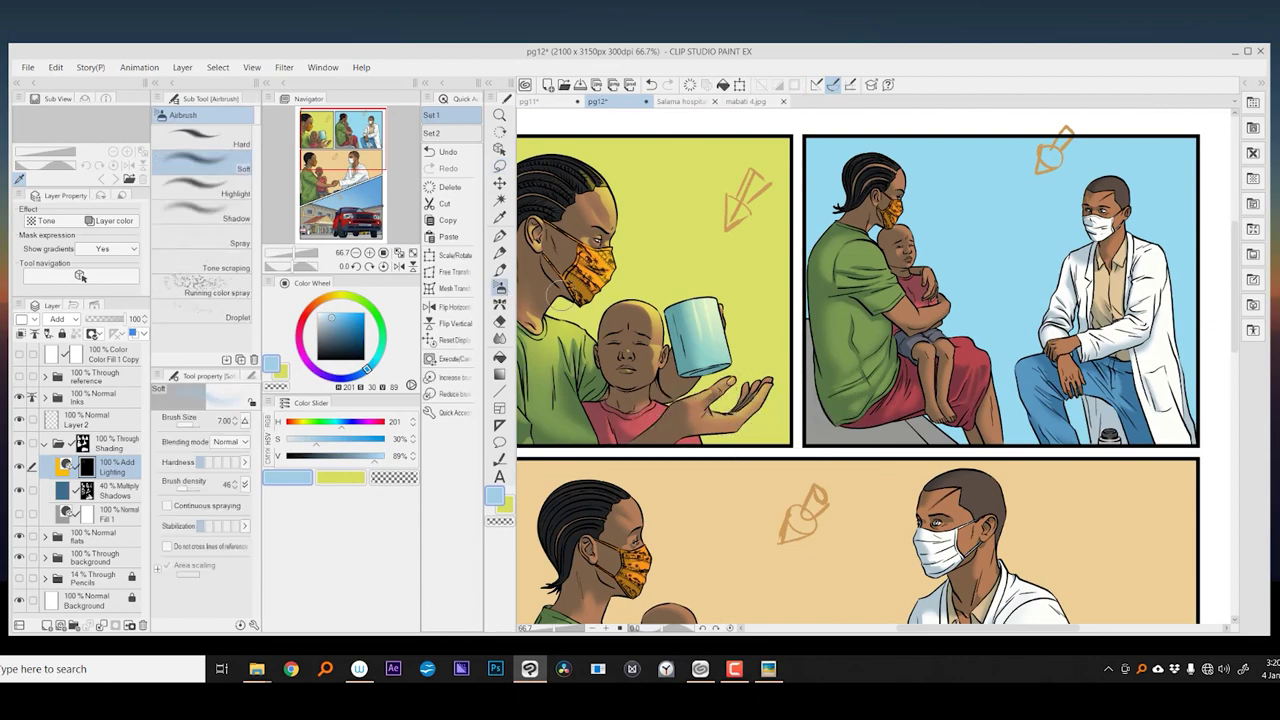
key(m)
key(b)
key(m)
key(b)
key(m)
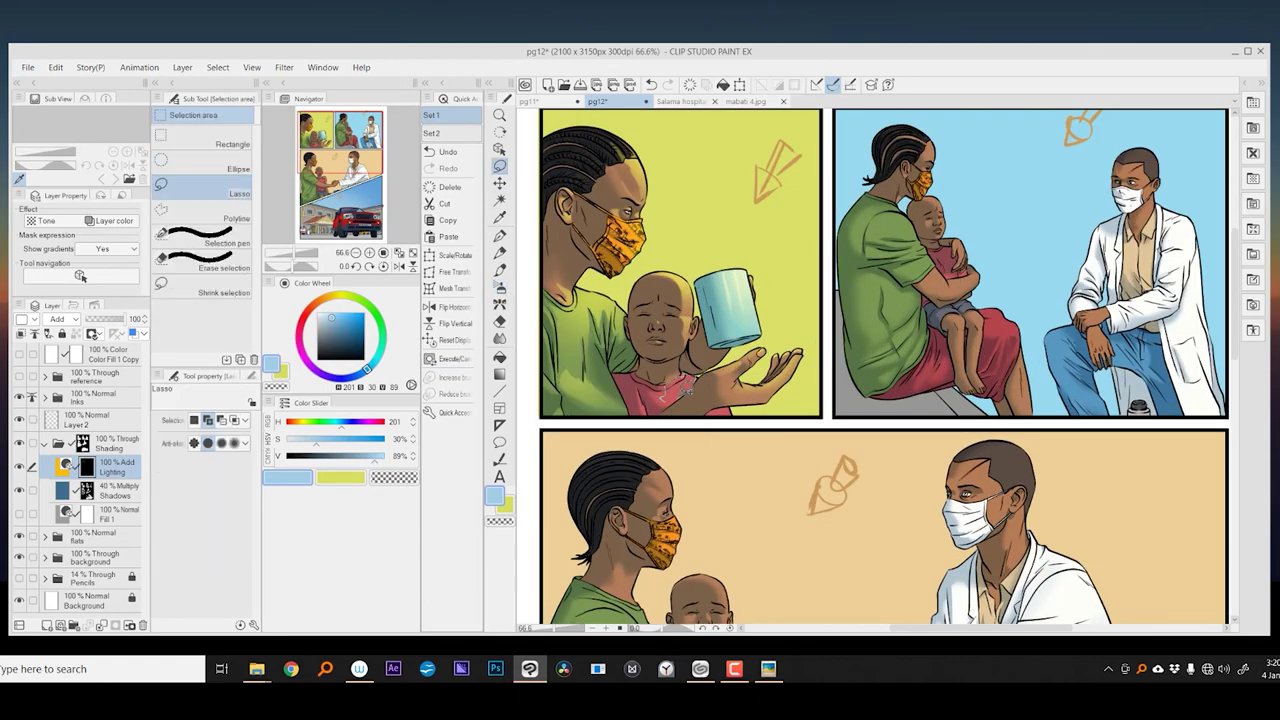
key(b)
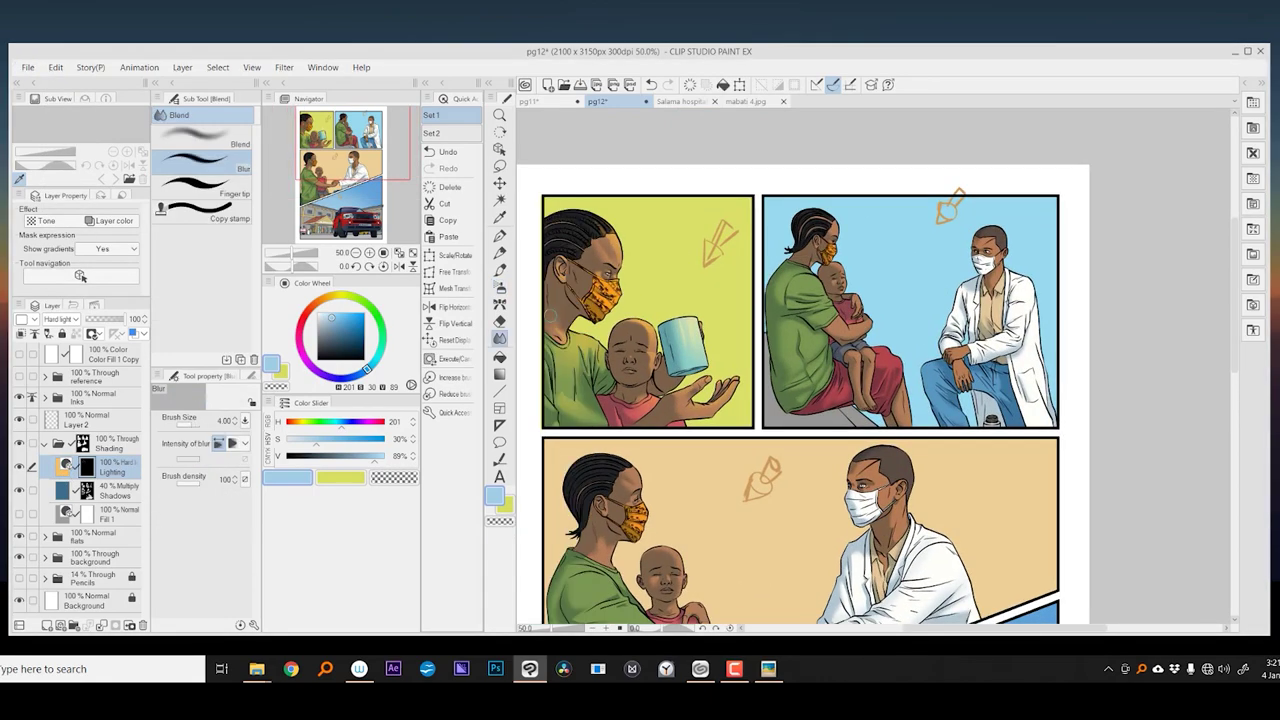
- Set the Lighting layer's blending mode to Add (Glow) at 83% opacity
click(55, 319)
click(62, 128)
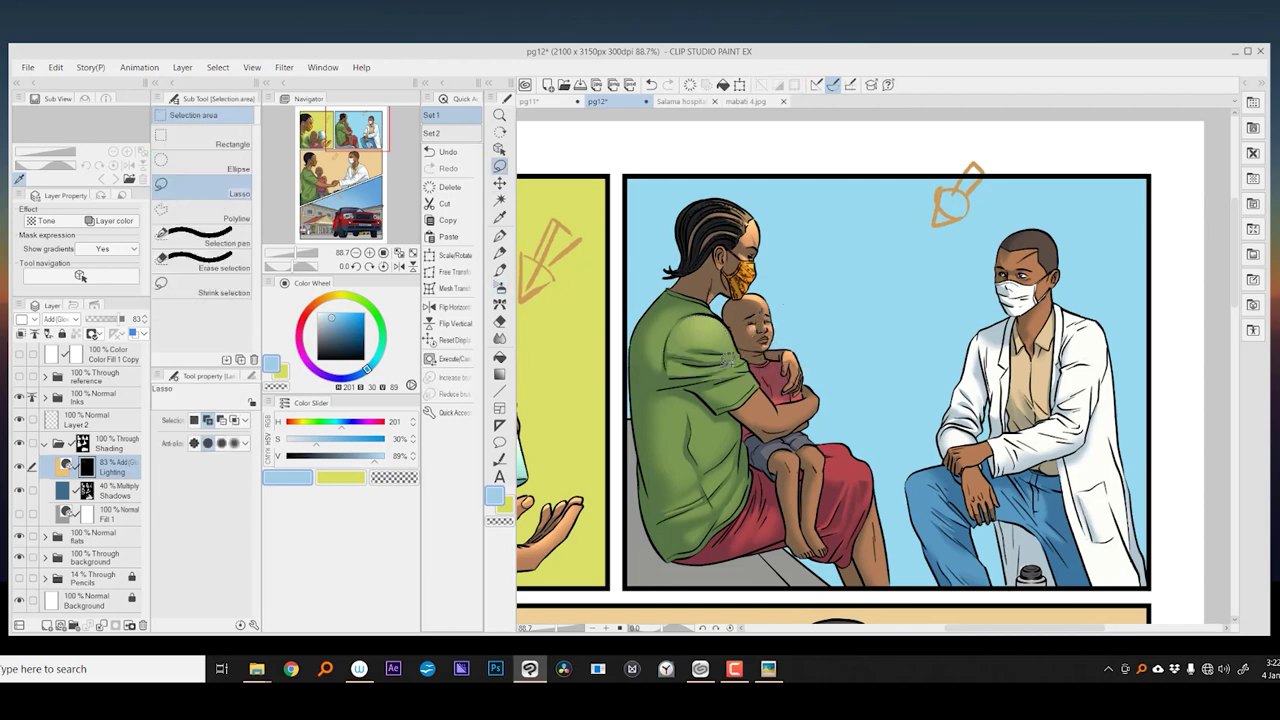
- Lasso and airbrush highlights on the woman's green shirt and arm in the second panel, and blend their edges
key(b)
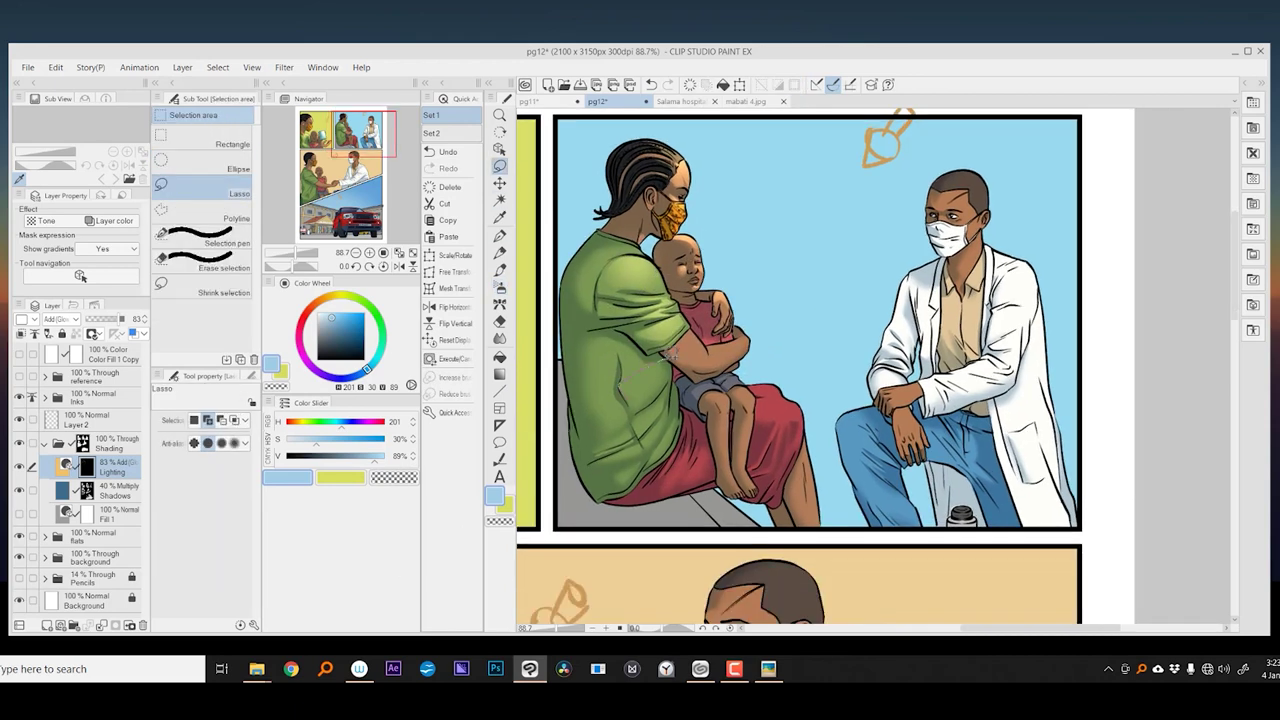
key(m)
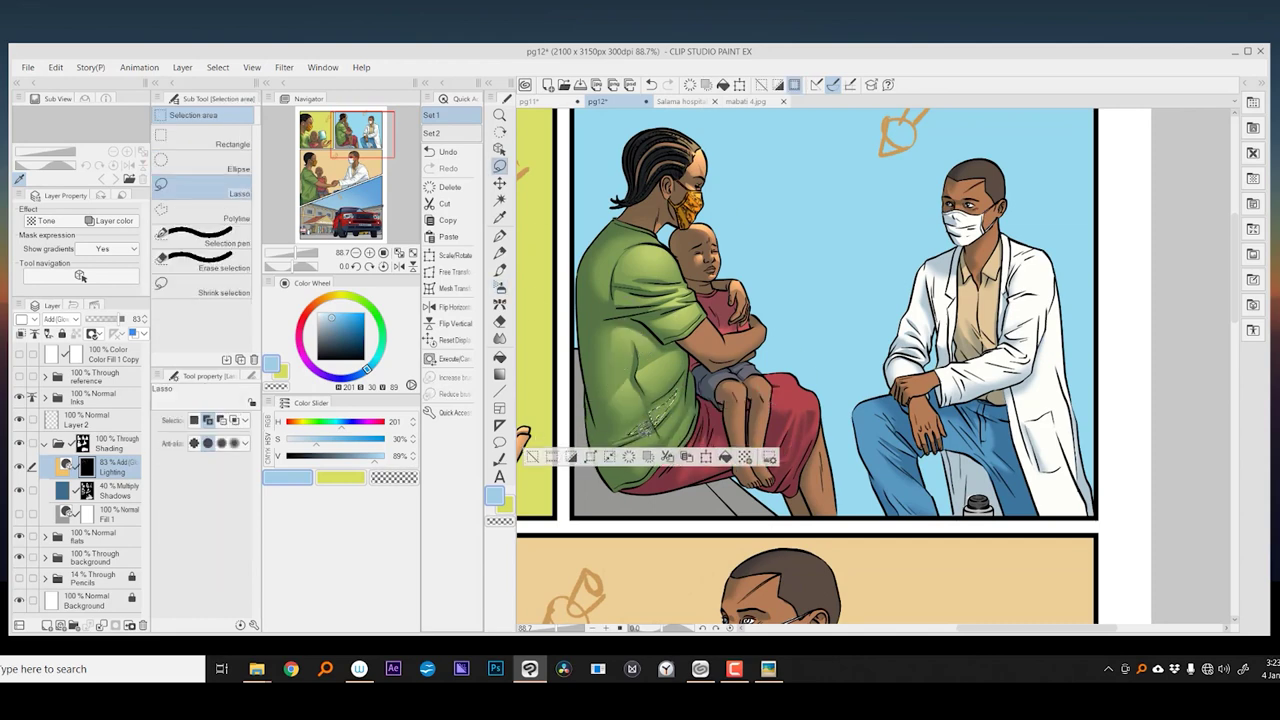
key(ctrl+d)
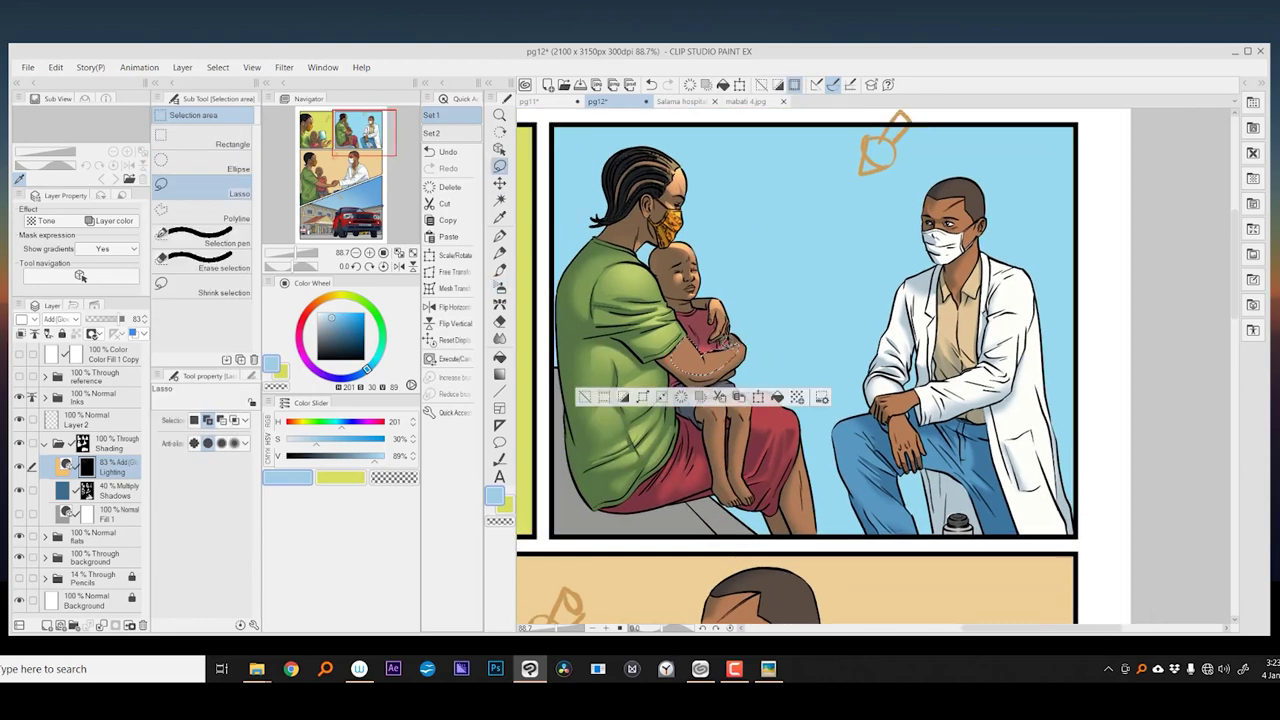
key(b)
key(j)
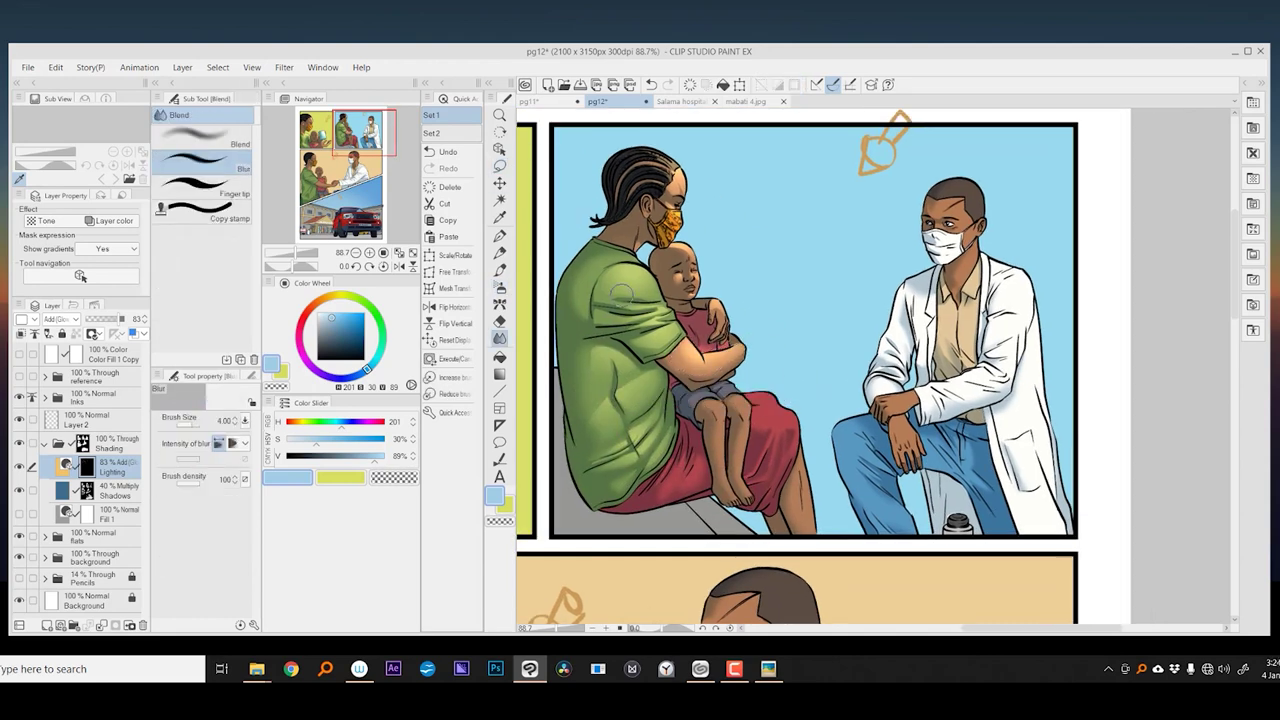
- Lasso and airbrush highlights on the child's legs in the second panel with brush size 6, and blend them
key(m)
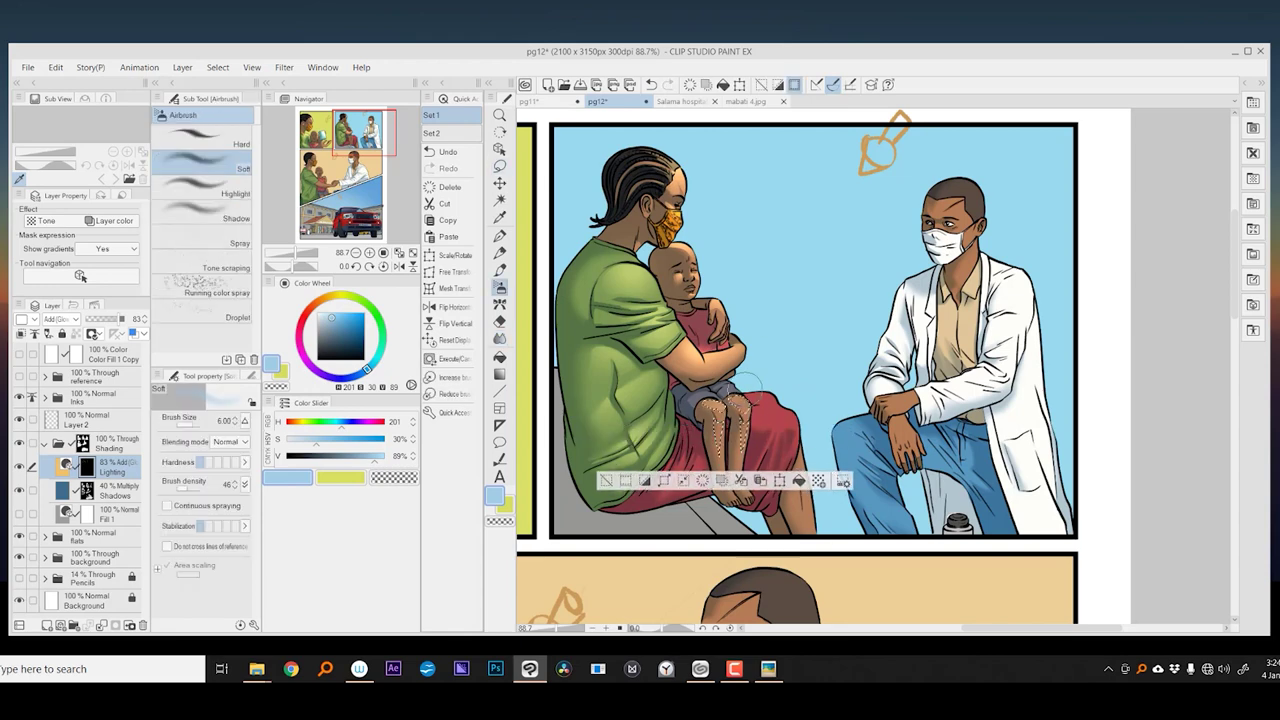
mouse_move(749, 389)
mouse_down()
mouse_move(727, 371)
mouse_move(654, 367)
mouse_move(665, 423)
mouse_move(600, 503)
mouse_up()
key(b)
key(j)
key(ctrl+d)
- Lasso and airbrush highlights on the doctor's head, face and neck in the second panel
key(m)
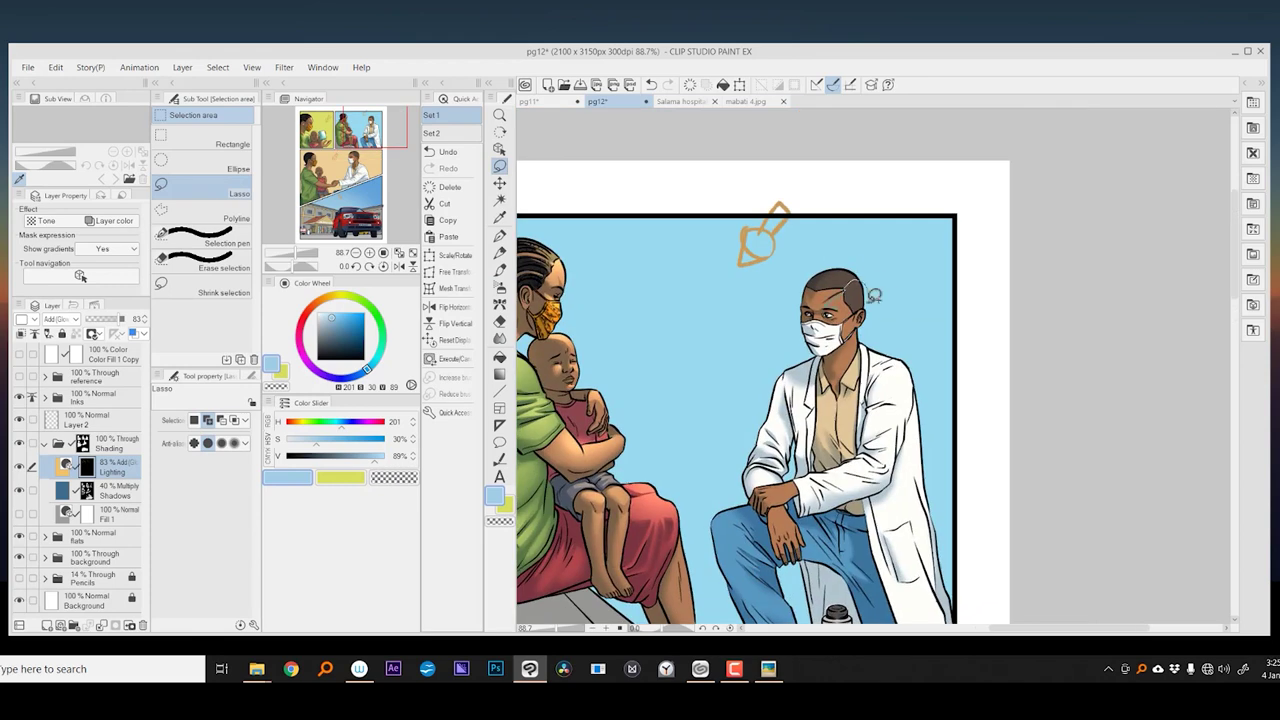
key(b)
mouse_move(858, 302)
mouse_down()
mouse_move(838, 326)
mouse_move(812, 256)
mouse_up()
scroll(860, 310, up, 4)
key(m)
drag(748, 416, 775, 352)
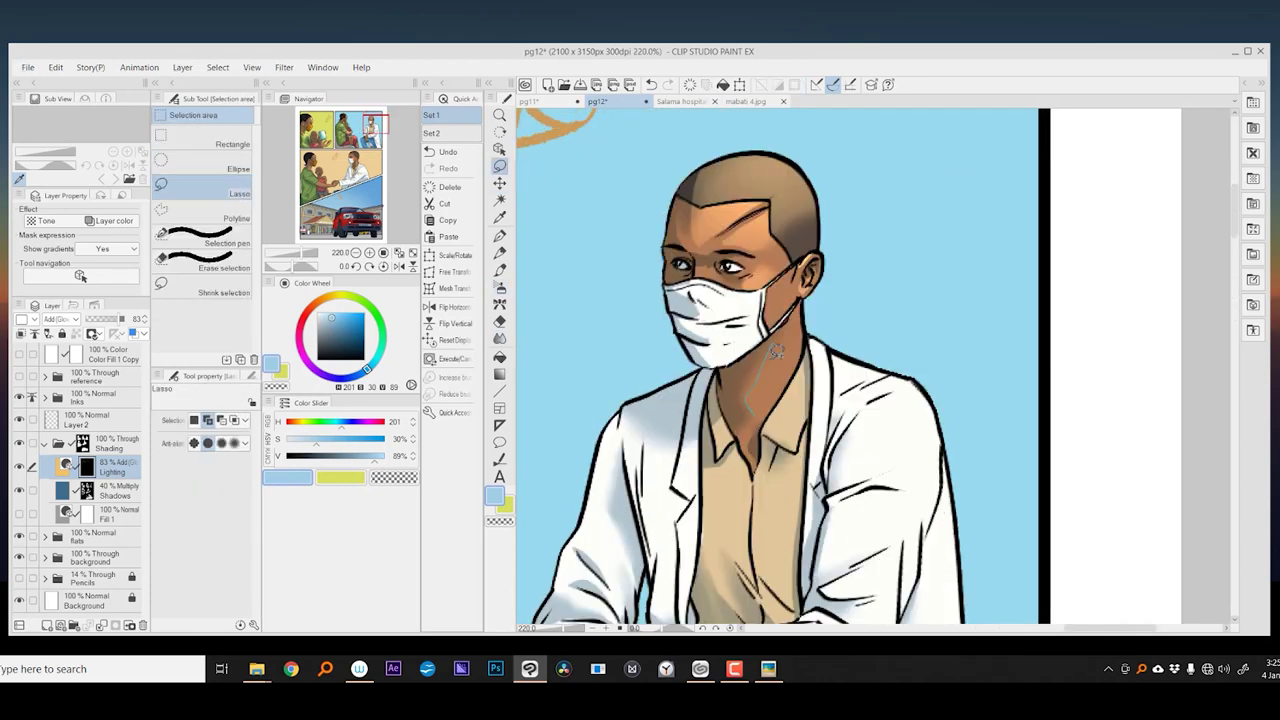
key(b)
scroll(773, 400, down, 5)
- Show the Fill 1 layer and set it to Multiply at 10% opacity
click(110, 514)
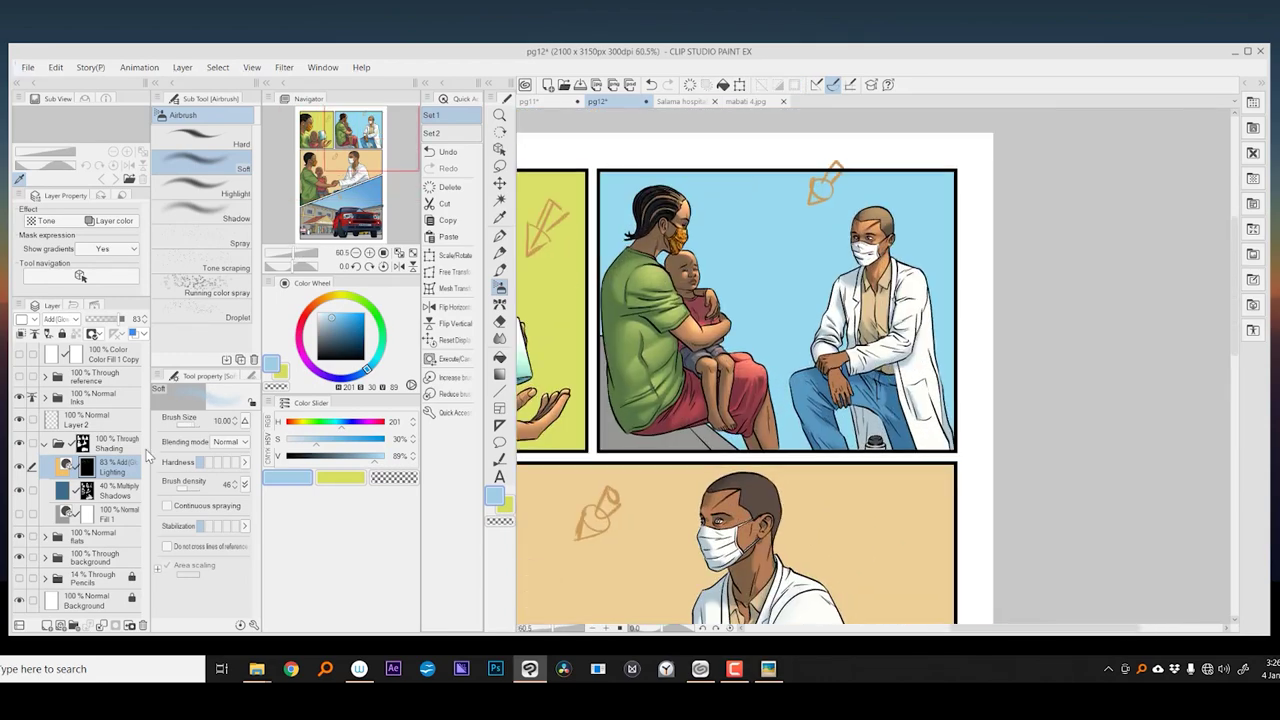
click(60, 319)
click(66, 132)
- On the Lighting layer, lasso and airbrush highlights on the doctor's hand and jeans in the second panel
scroll(760, 350, up, 1)
key(m)
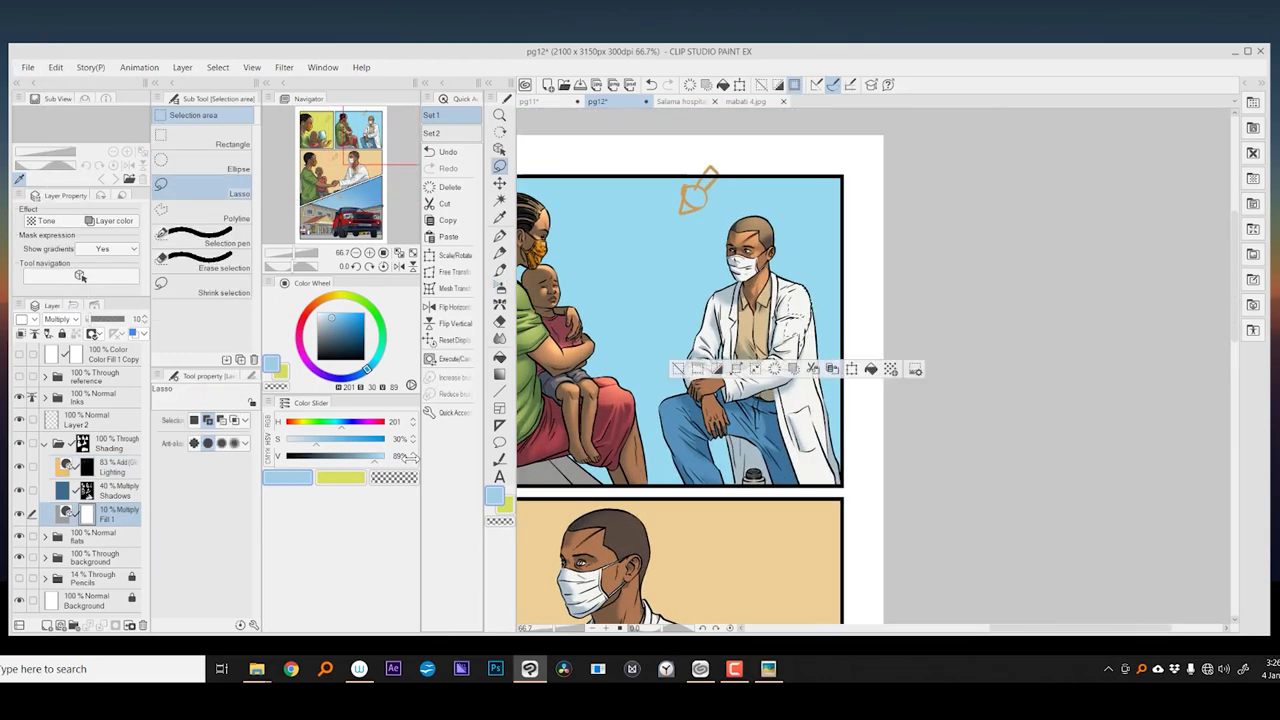
click(110, 466)
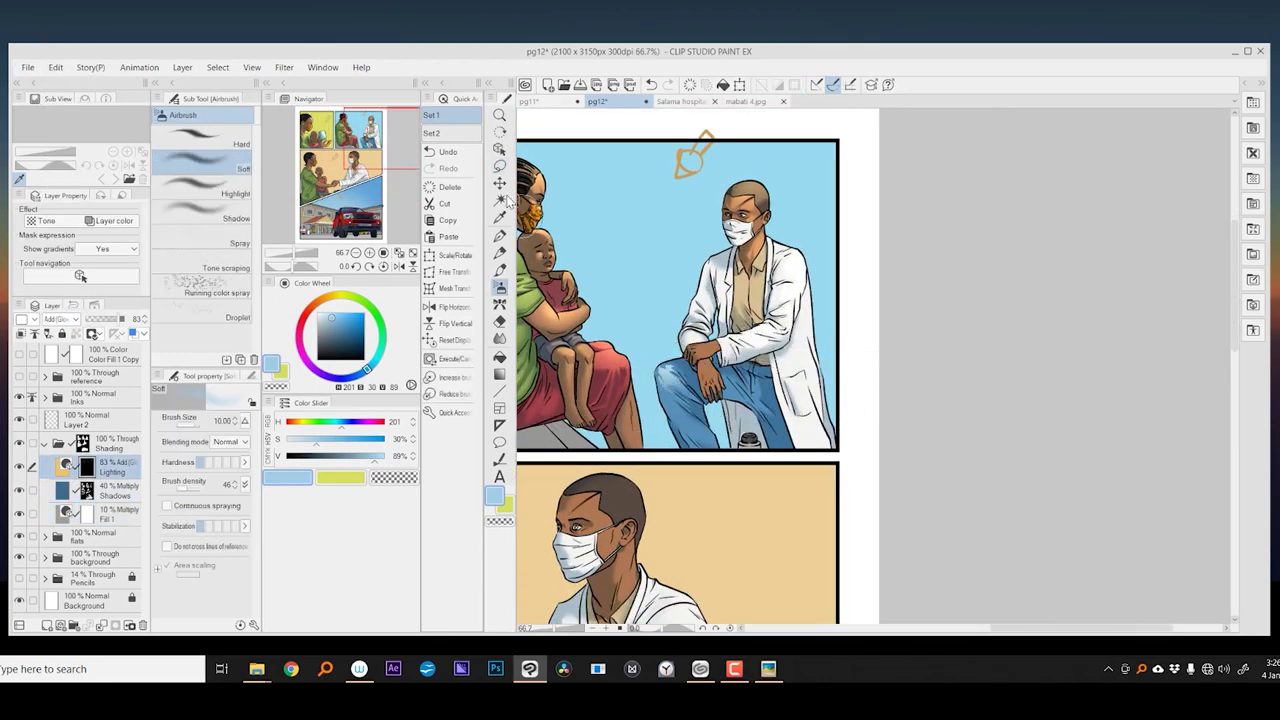
scroll(600, 390, up, 5)
scroll(809, 484, down, 1)
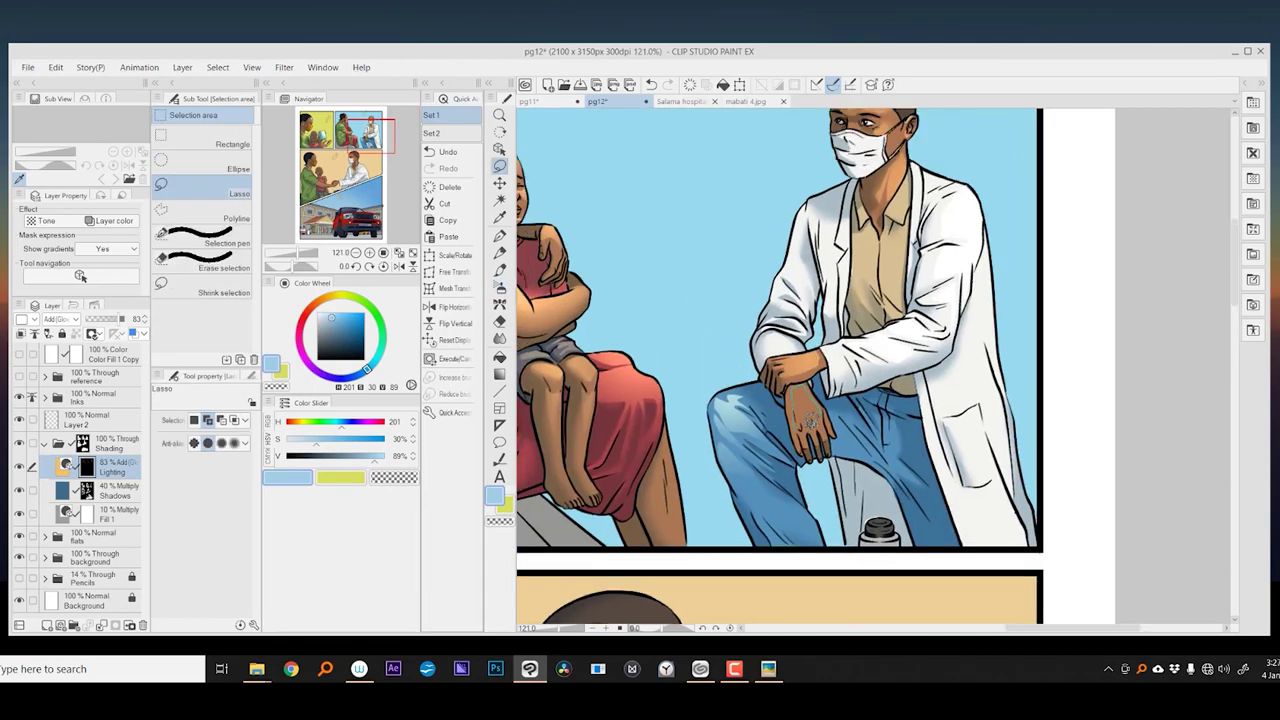
scroll(809, 484, down, 1)
scroll(809, 484, down, 5)
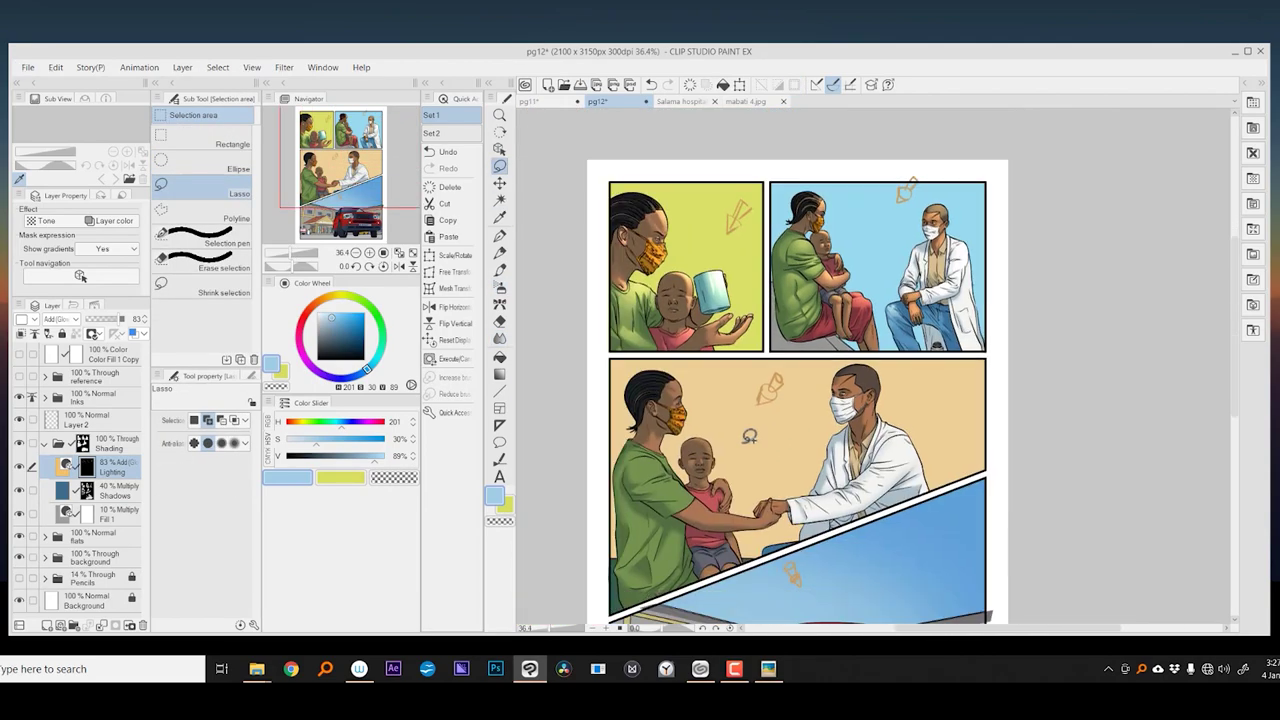
- Touch up the second panel's highlights and soften them with the Blur tool at size 3
scroll(862, 375, up, 3)
key(b)
key(m)
scroll(838, 366, right, 3)
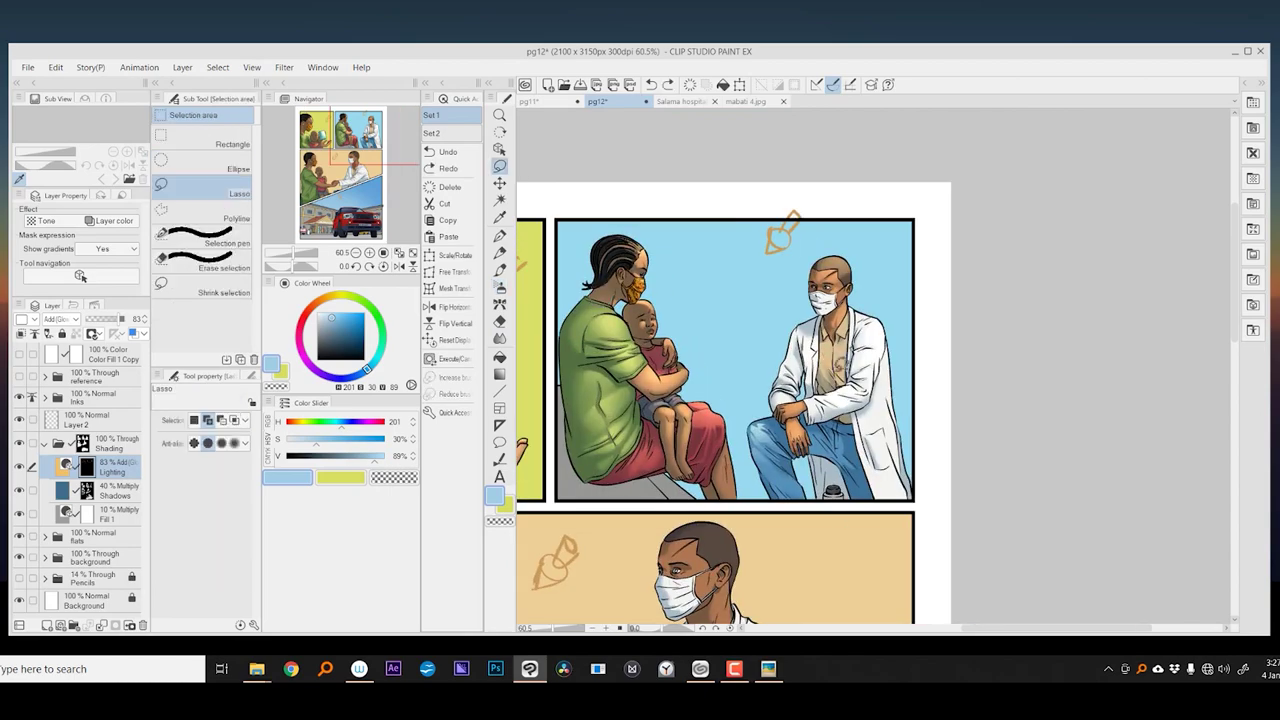
scroll(850, 355, down, 3)
scroll(800, 350, up, 3)
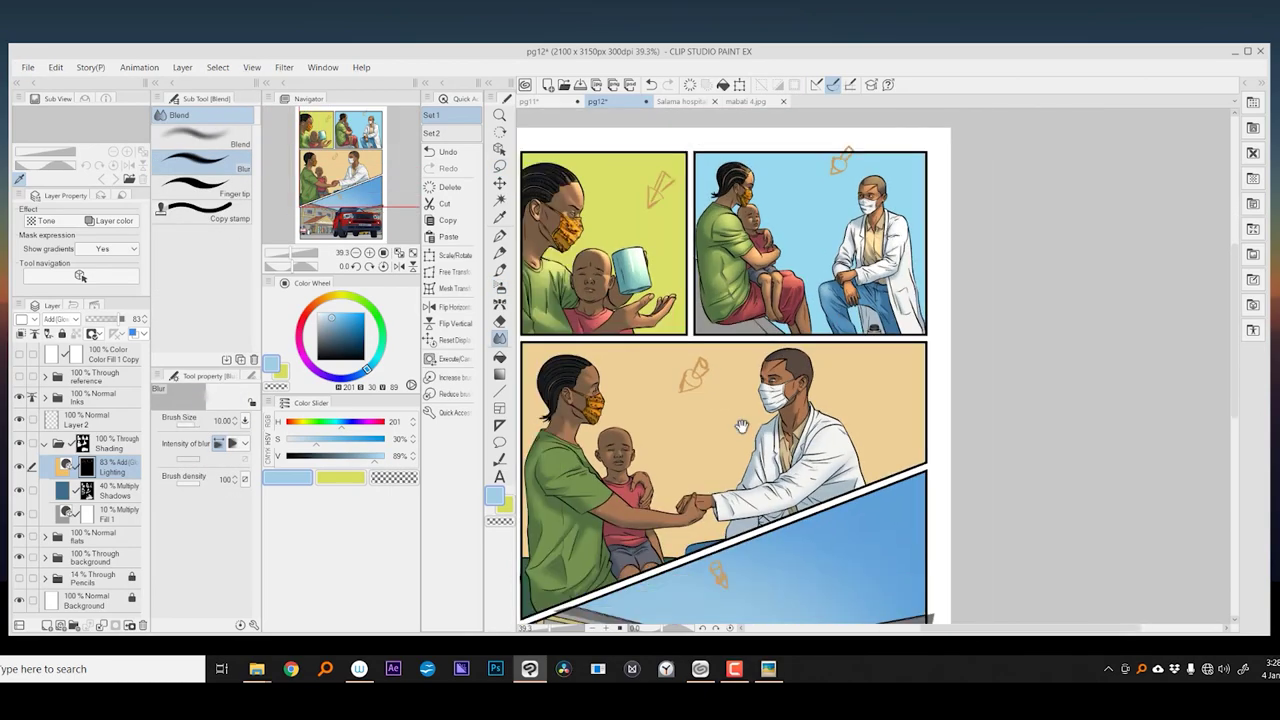
key(b)
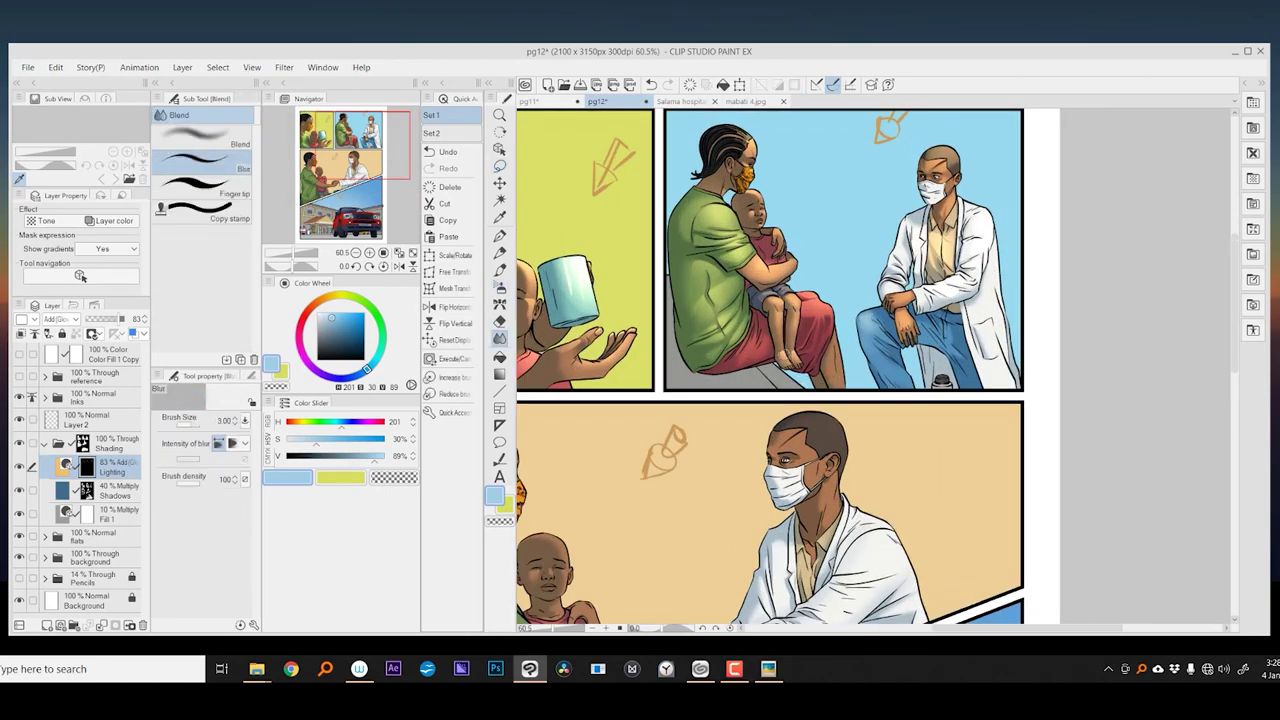
- Lasso and airbrush highlights on the woman's braids, forehead and mask in the third panel with brush size 17
scroll(850, 370, down, 3)
scroll(850, 370, up, 3)
scroll(850, 370, down, 1)
key(m)
scroll(708, 322, up, 3)
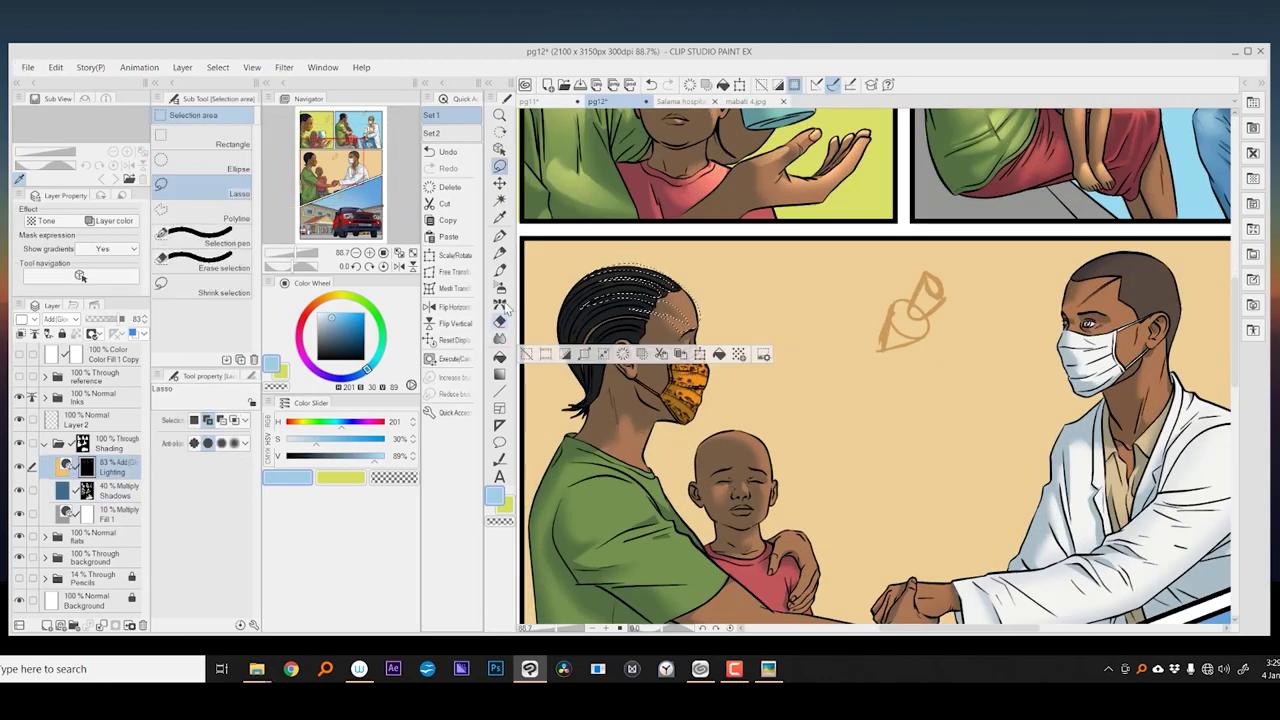
ctrl+shift+click(637, 330)
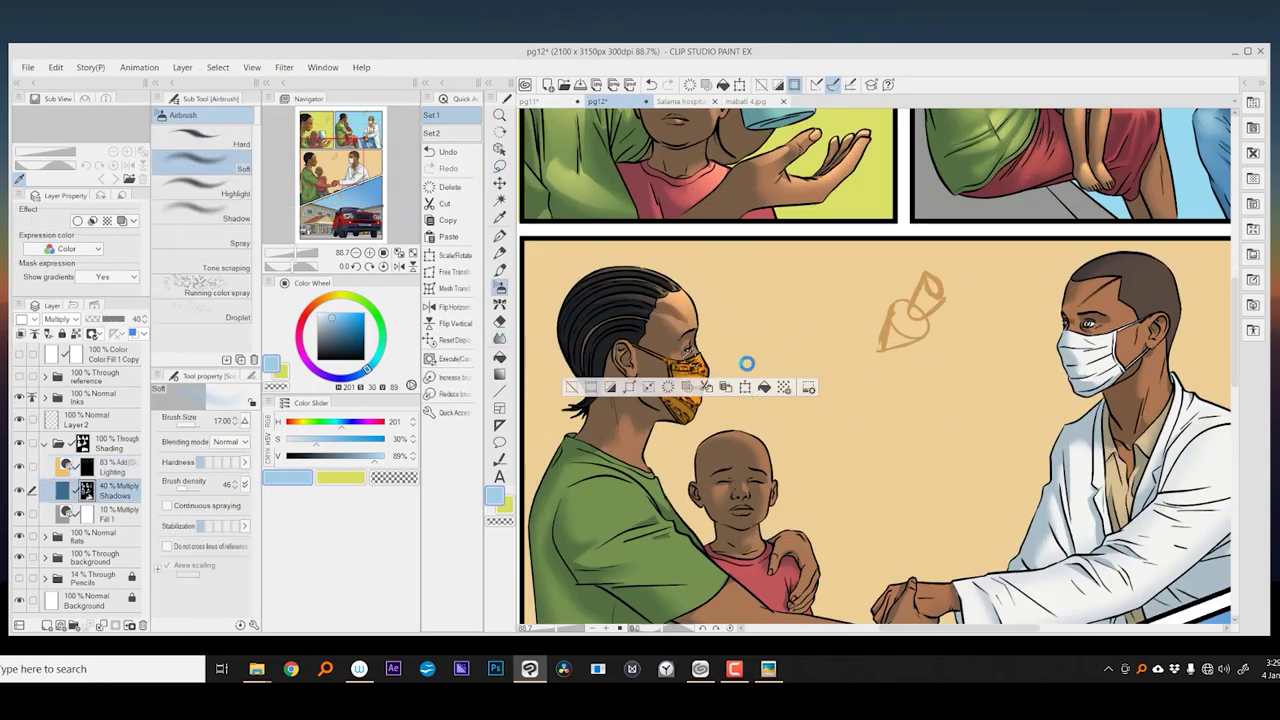
ctrl+shift+click(707, 357)
ctrl+shift+click(713, 330)
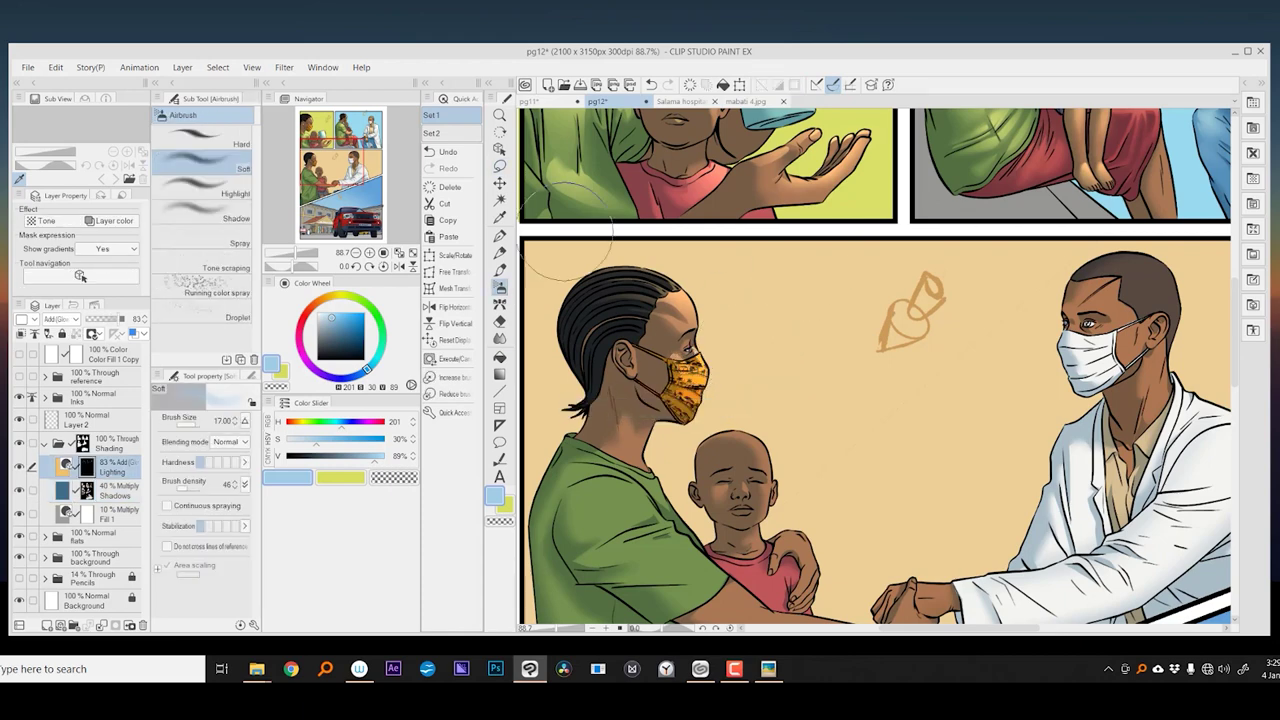
- Lasso and airbrush highlights on the woman's neck and the shoulder and sleeve of her green shirt in the third panel
ctrl+shift+click(651, 462)
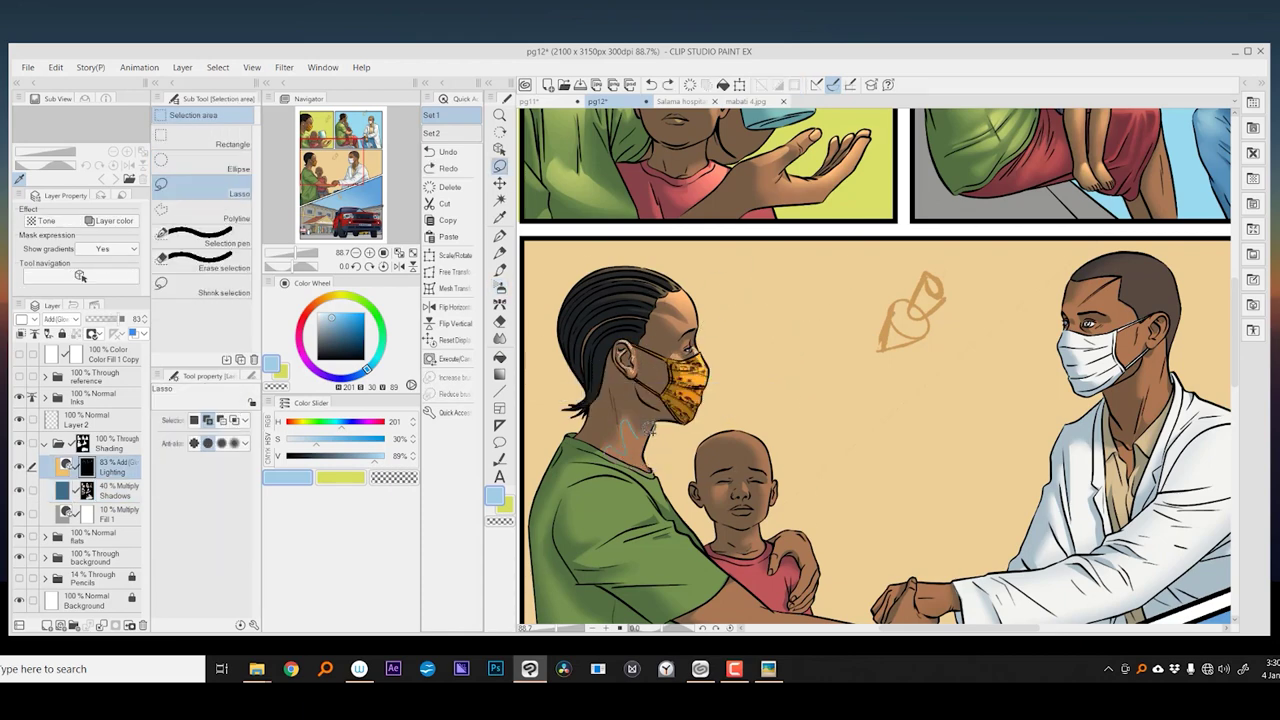
ctrl+shift+click(650, 440)
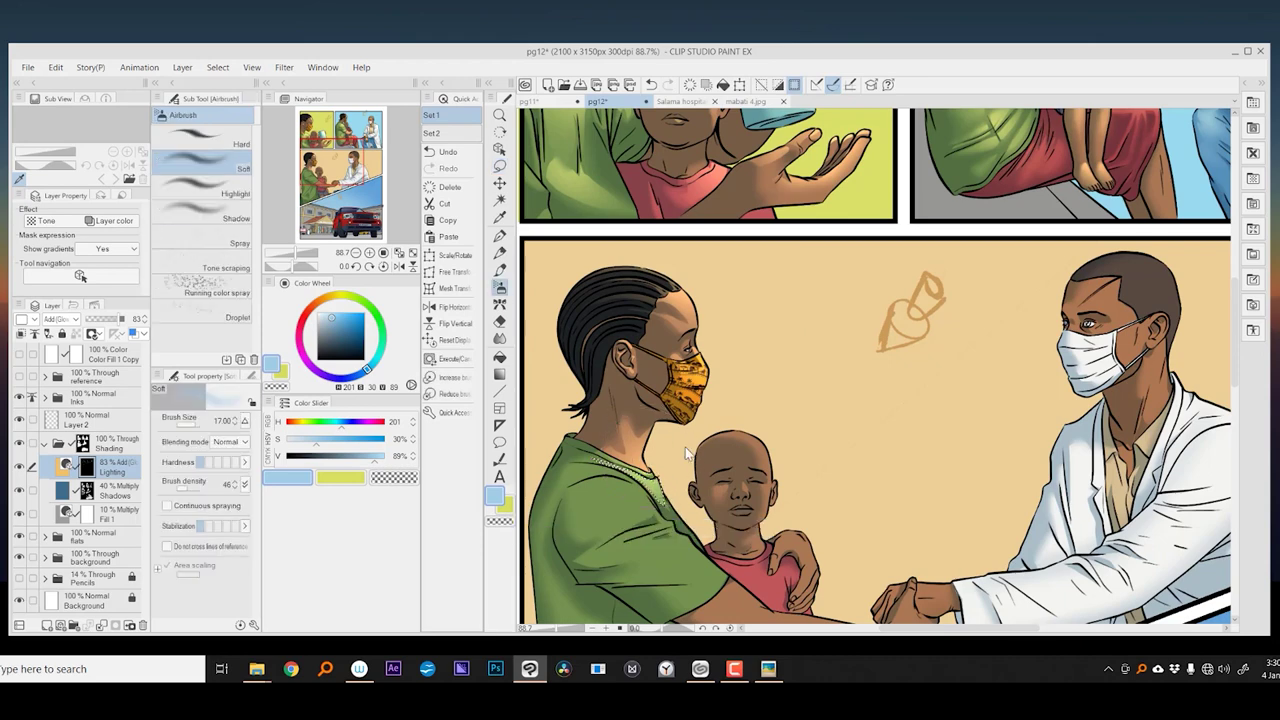
mouse_move(650, 500)
mouse_down()
mouse_move(665, 432)
mouse_move(697, 506)
mouse_up()
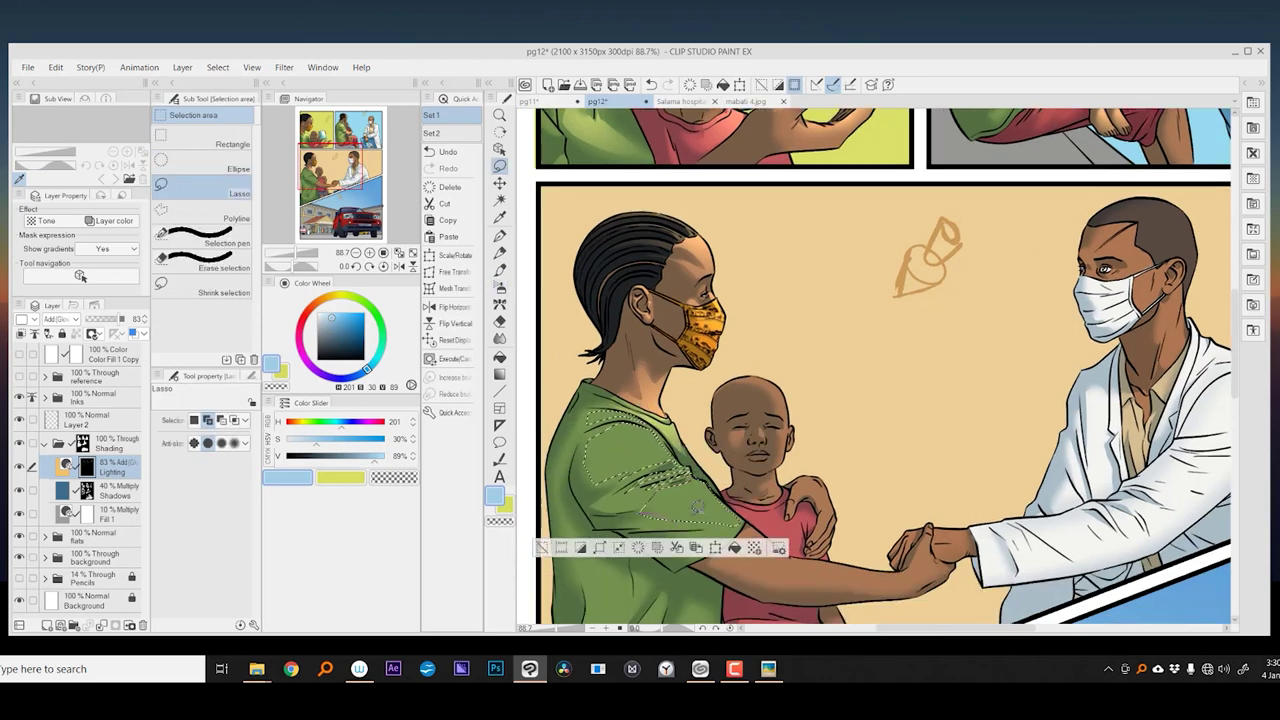
scroll(700, 505, down, 1)
drag(742, 426, 745, 430)
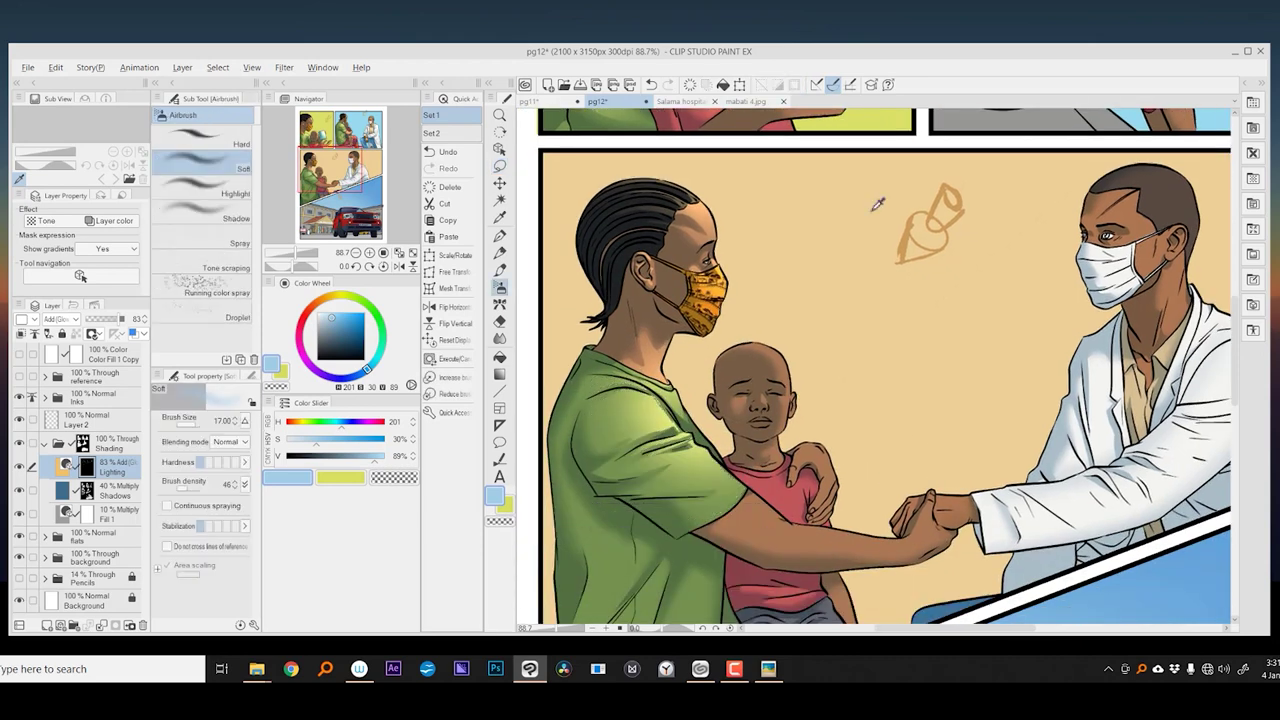
- Lasso and airbrush a highlight along the lit side of the child's head in the third panel
scroll(874, 200, down, 2)
scroll(806, 403, up, 3)
drag(763, 376, 748, 402)
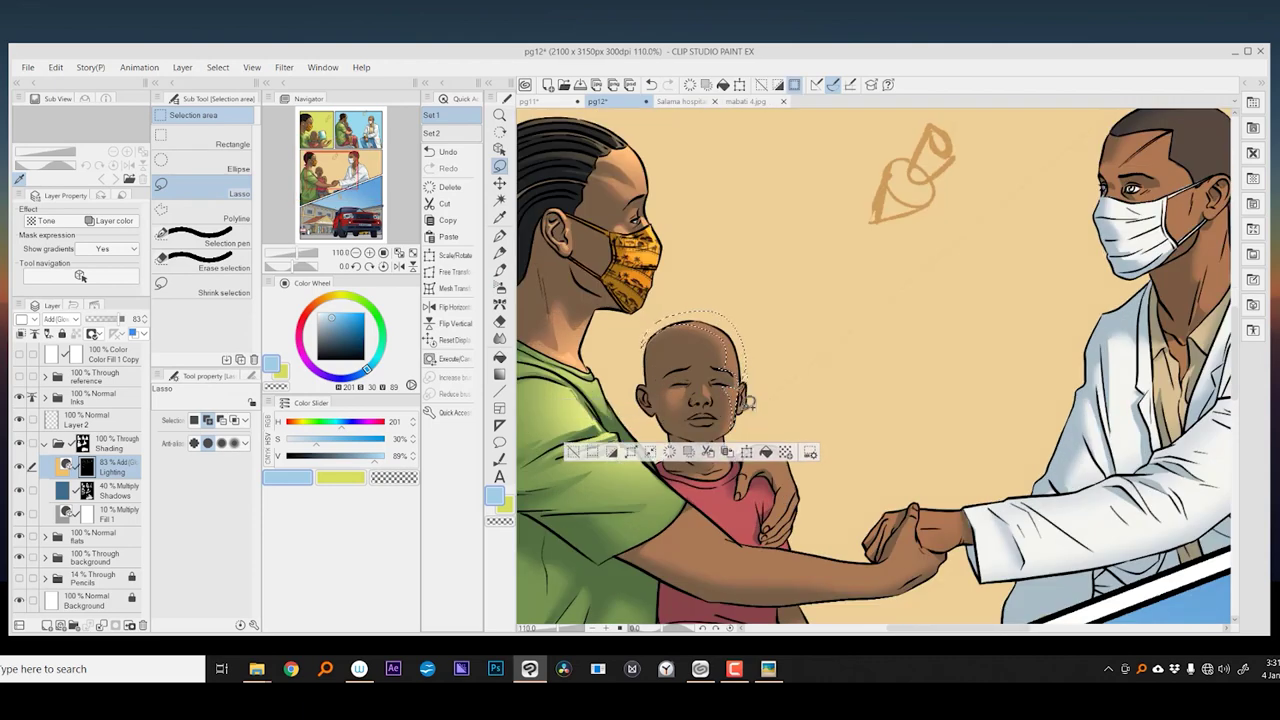
key(b)
scroll(710, 408, down, 2)
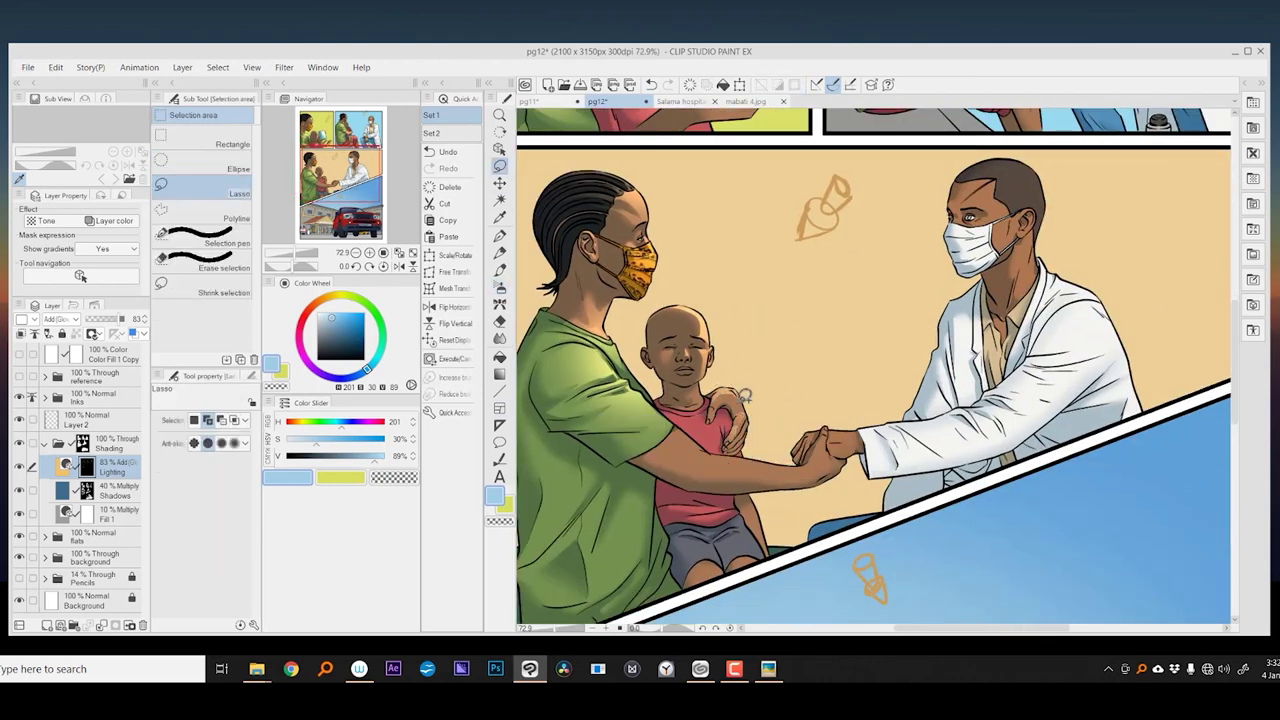
- Lasso and airbrush highlights on the woman's arm and her hand on the child's shoulder in the third panel
key(m)
drag(766, 455, 716, 415)
key(b)
key(m)
scroll(716, 415, down, 2)
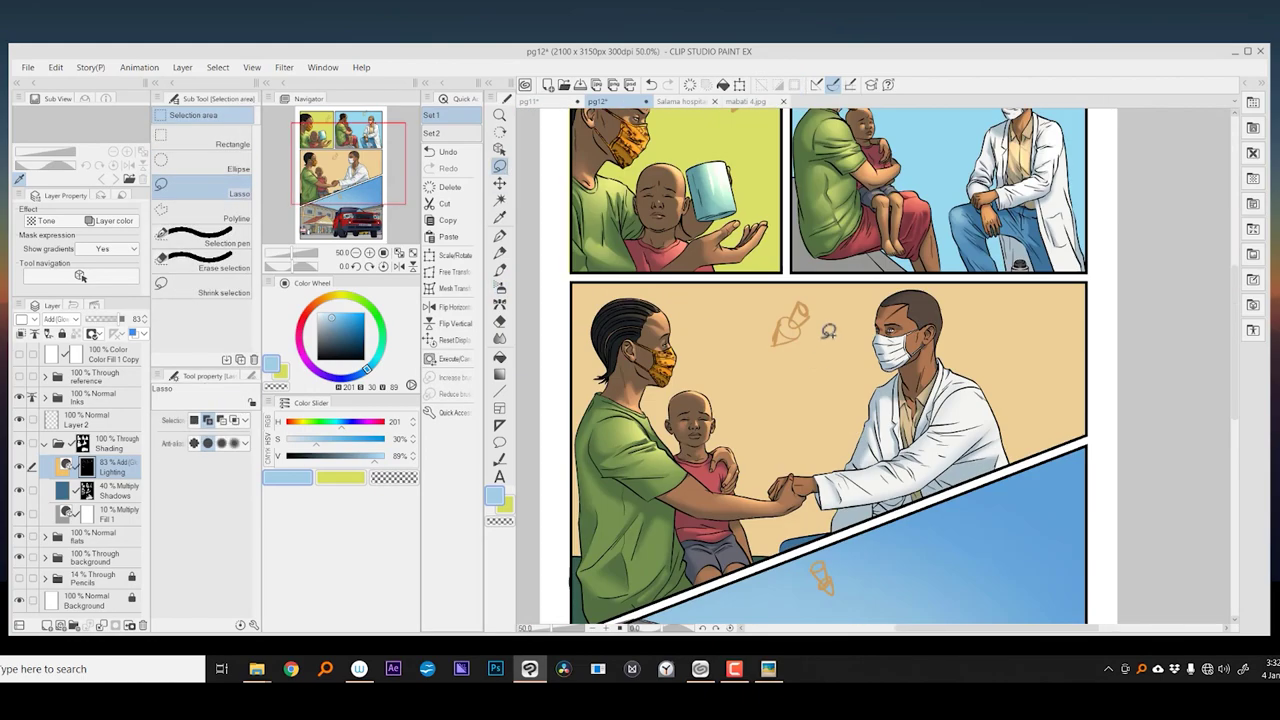
- Lasso and airbrush highlights on the lower folds of the woman's shirt and the child's clothes with brush size 25
key(b)
scroll(696, 465, up, 1)
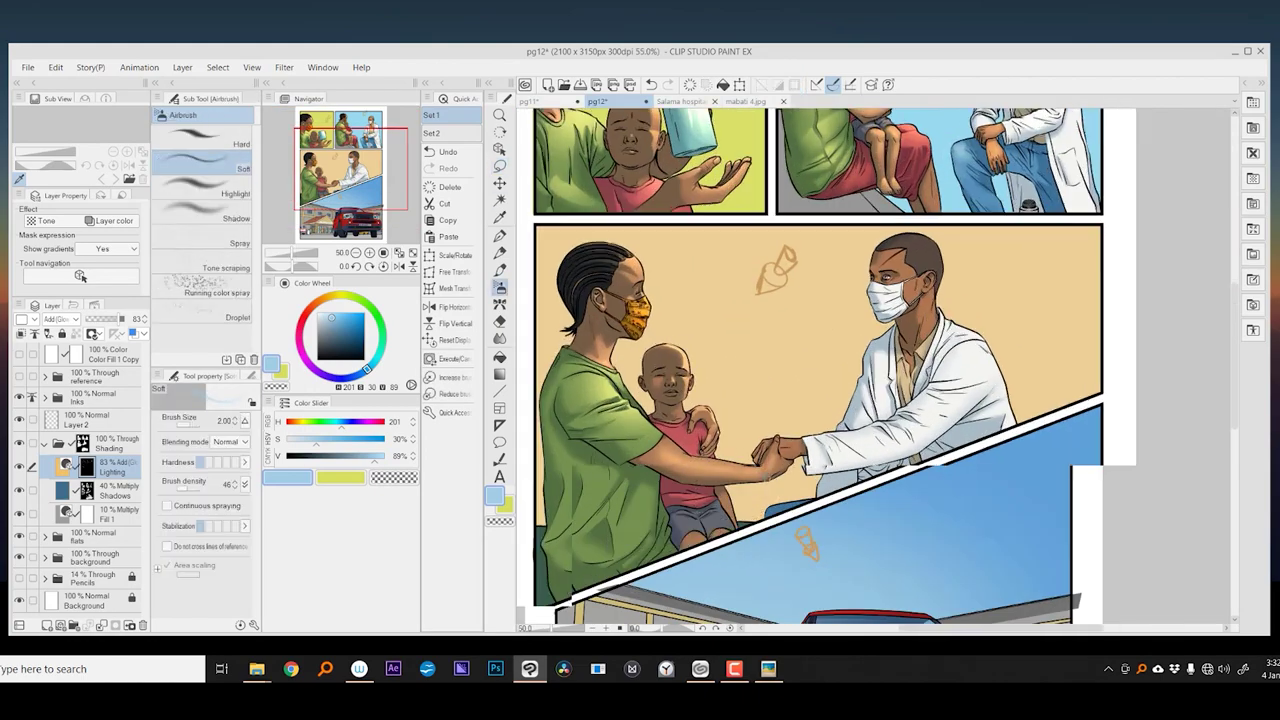
key(m)
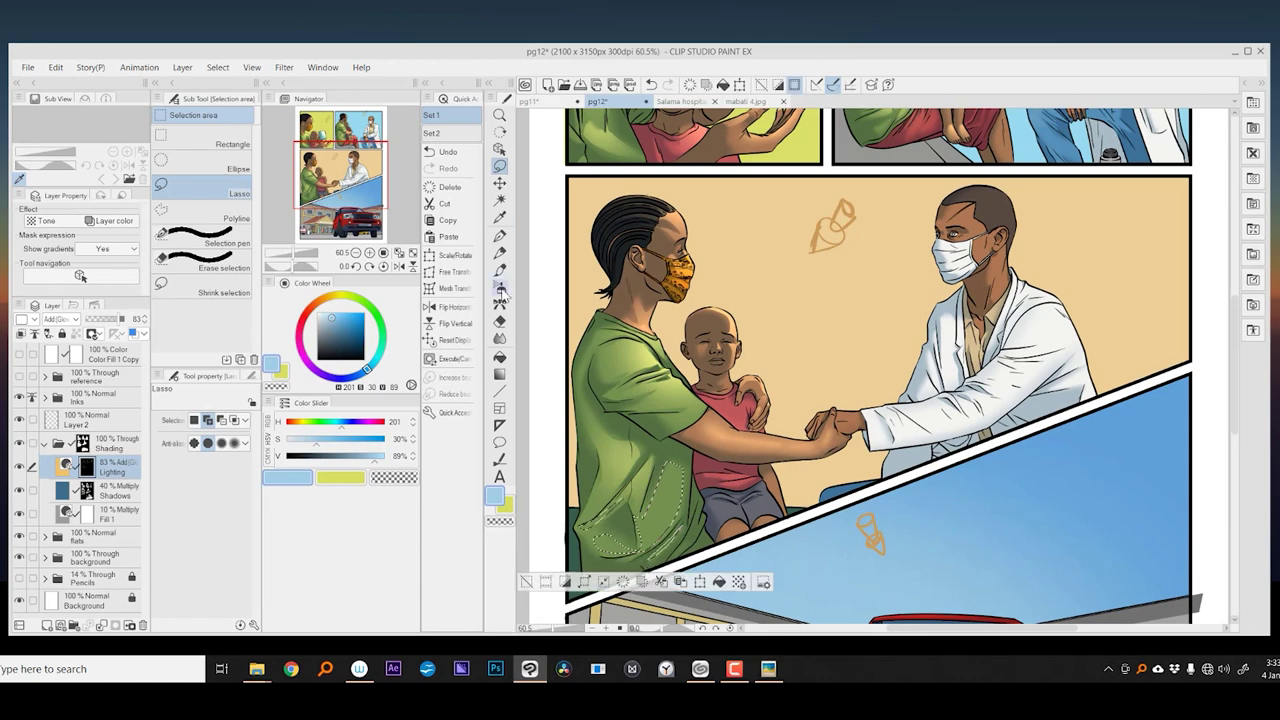
key(b)
key(m)
drag(705, 495, 708, 498)
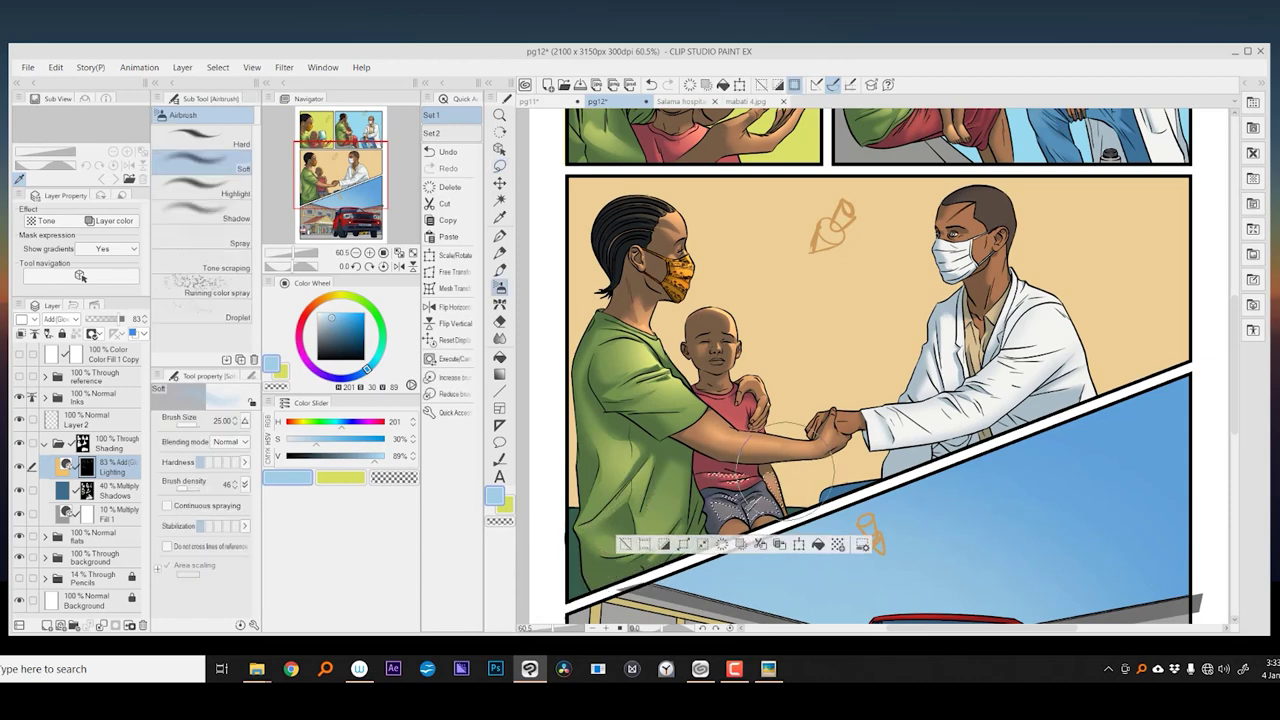
drag(850, 420, 750, 437)
- Lasso and airbrush small highlights on the shaking hands in the third panel
scroll(748, 438, up, 1)
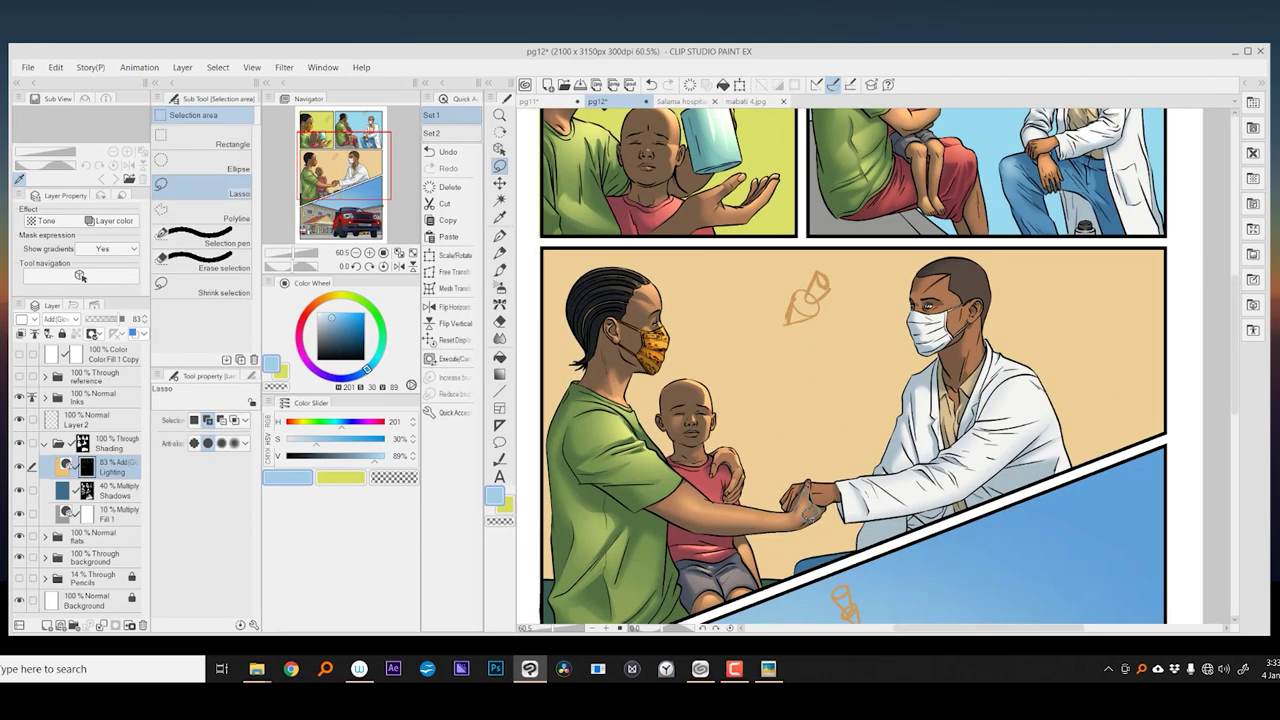
key(b)
key(m)
key(b)
key(m)
key(j)
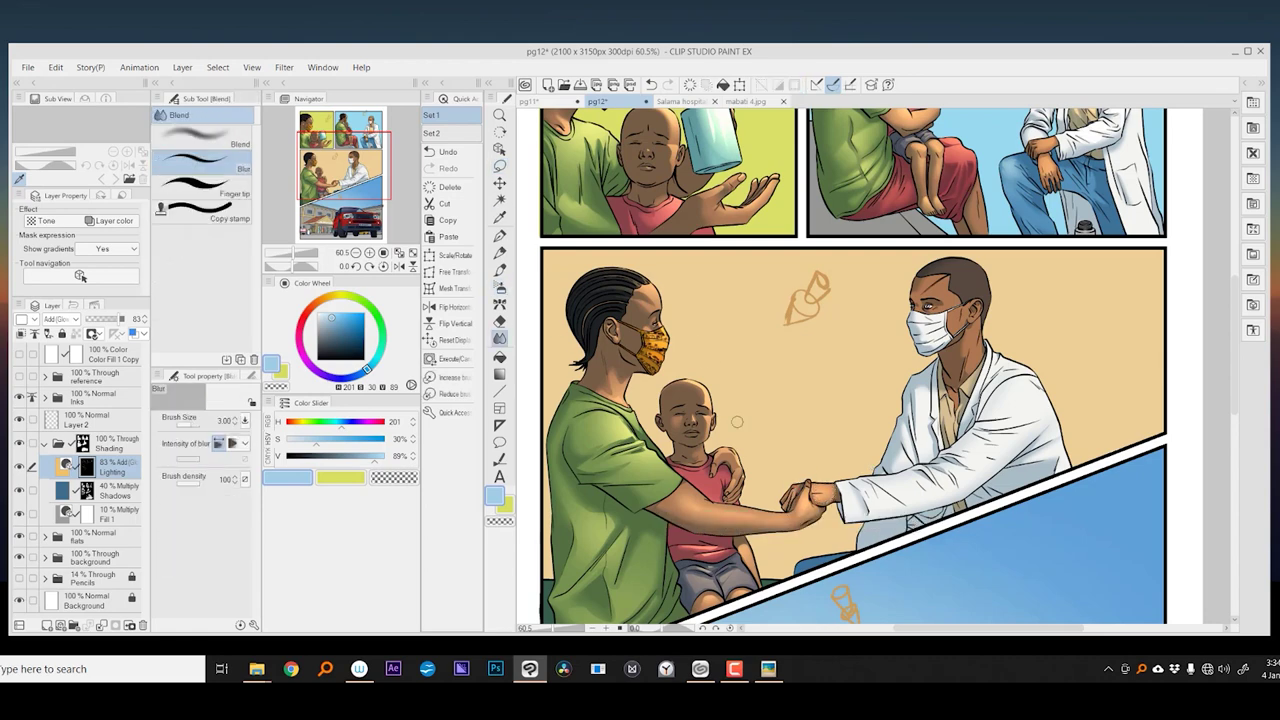
- Touch up the third panel's shading on the Shadows layer with the Lasso and Blur tools
click(118, 490)
drag(850, 420, 673, 460)
key(m)
key(j)
key(m)
drag(777, 344, 877, 438)
- On the Lighting layer, lasso and airbrush highlights on the doctor's hair, face and neck in the third panel
key(alt+])
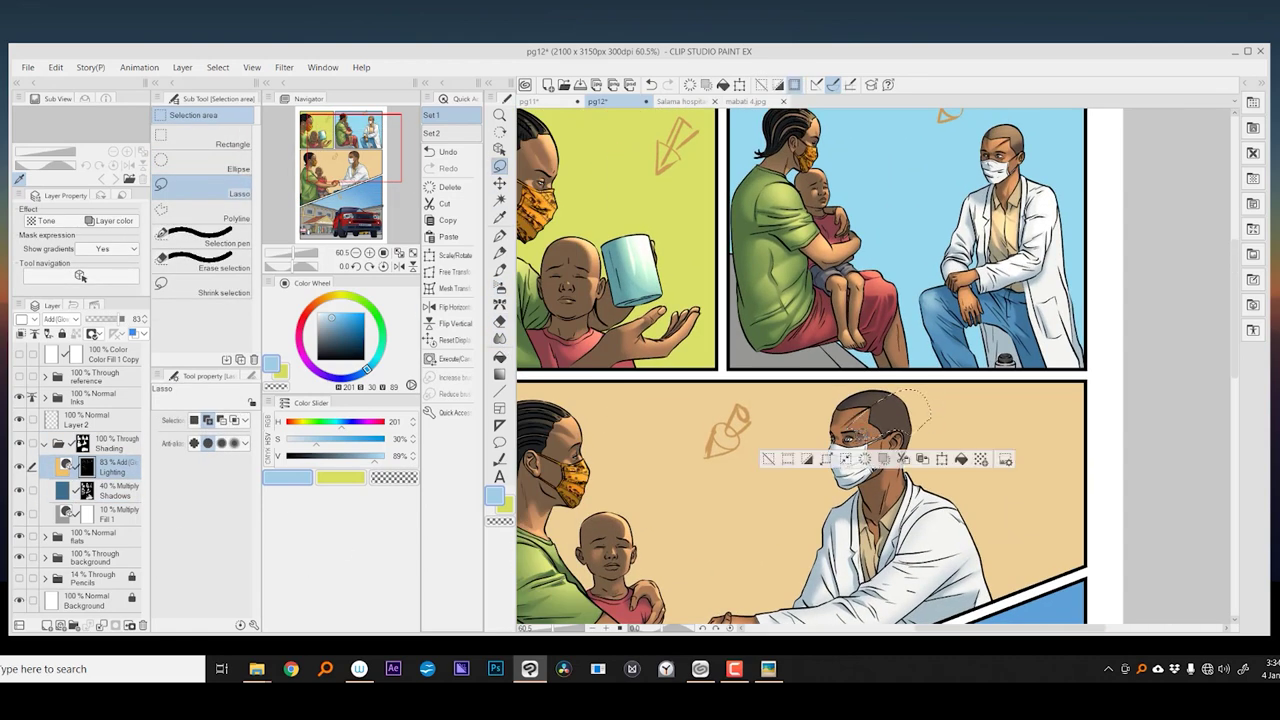
key(b)
key(m)
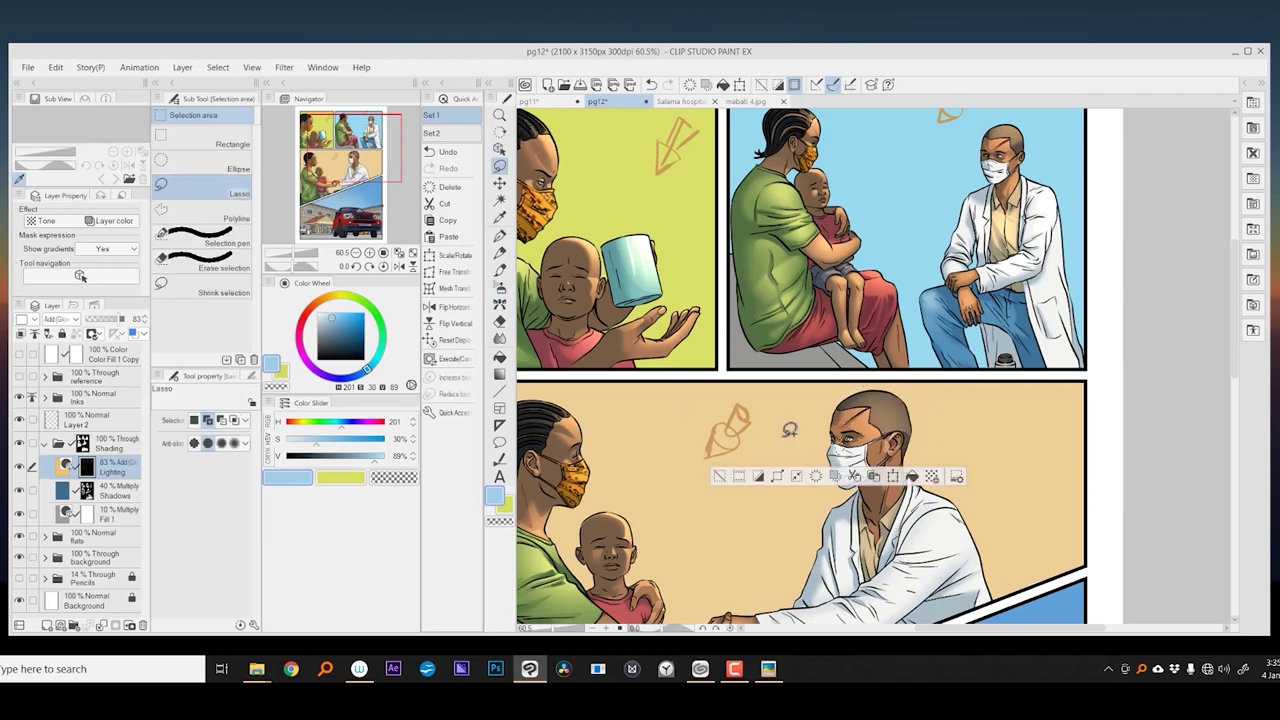
key(b)
key(m)
mouse_move(752, 496)
mouse_down()
mouse_move(652, 468)
mouse_move(644, 408)
mouse_up()
key(b)
key(m)
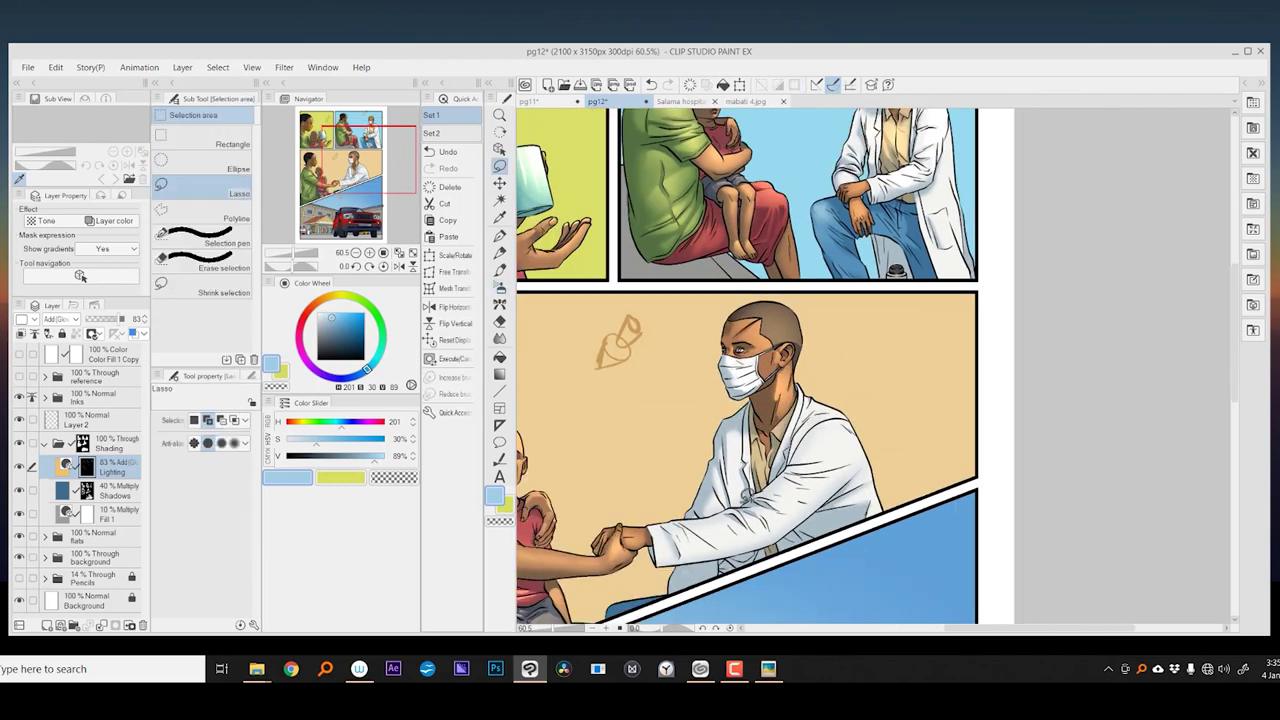
- Lasso and airbrush highlights on the sleeve and folds of the doctor's white coat with brush size 10
key(b)
key(m)
drag(692, 524, 672, 489)
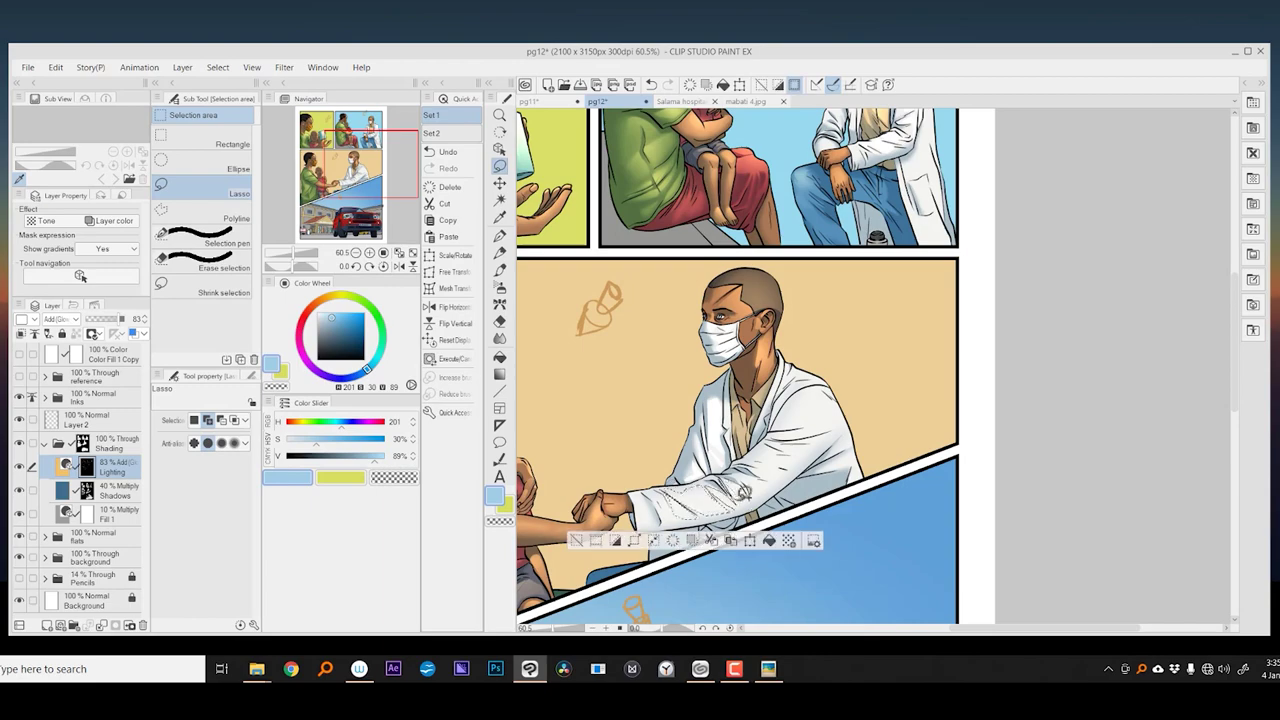
key(b)
key(m)
key(b)
scroll(680, 368, down, 3)
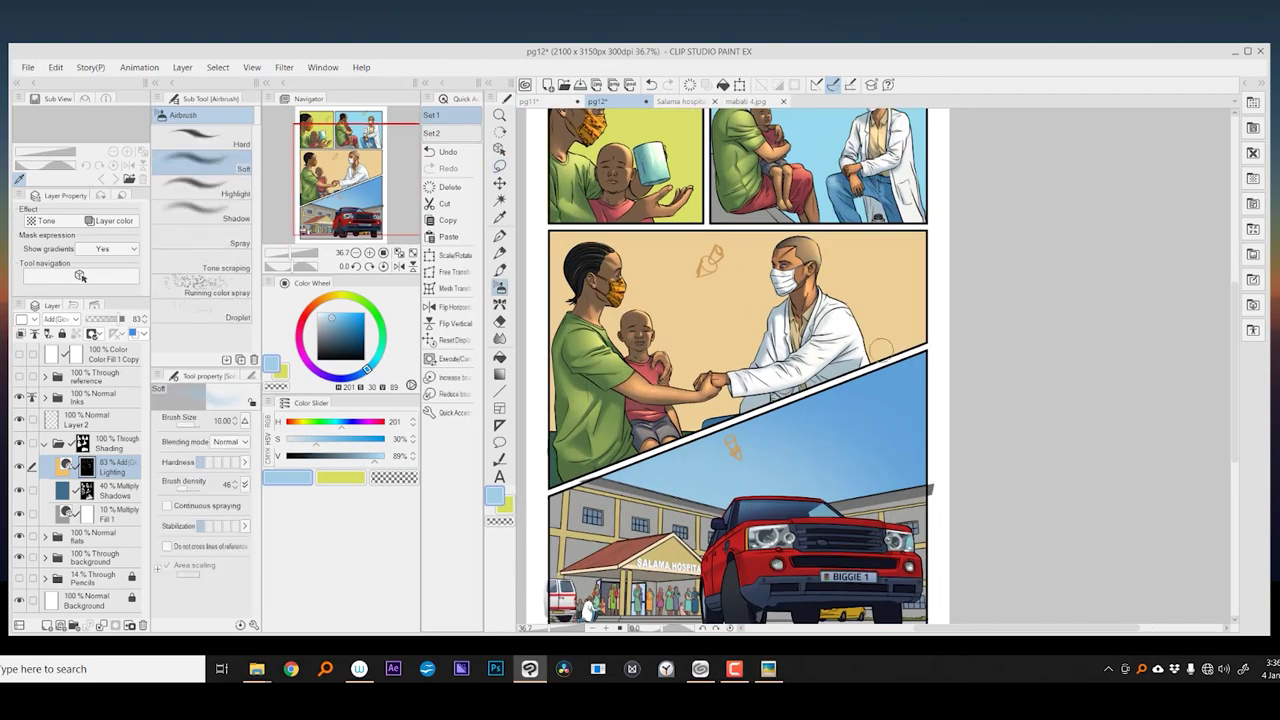
- Soften the third panel's highlights on the Lighting layer with the Blur tool
scroll(683, 349, up, 1)
key(j)
scroll(743, 450, down, 3)
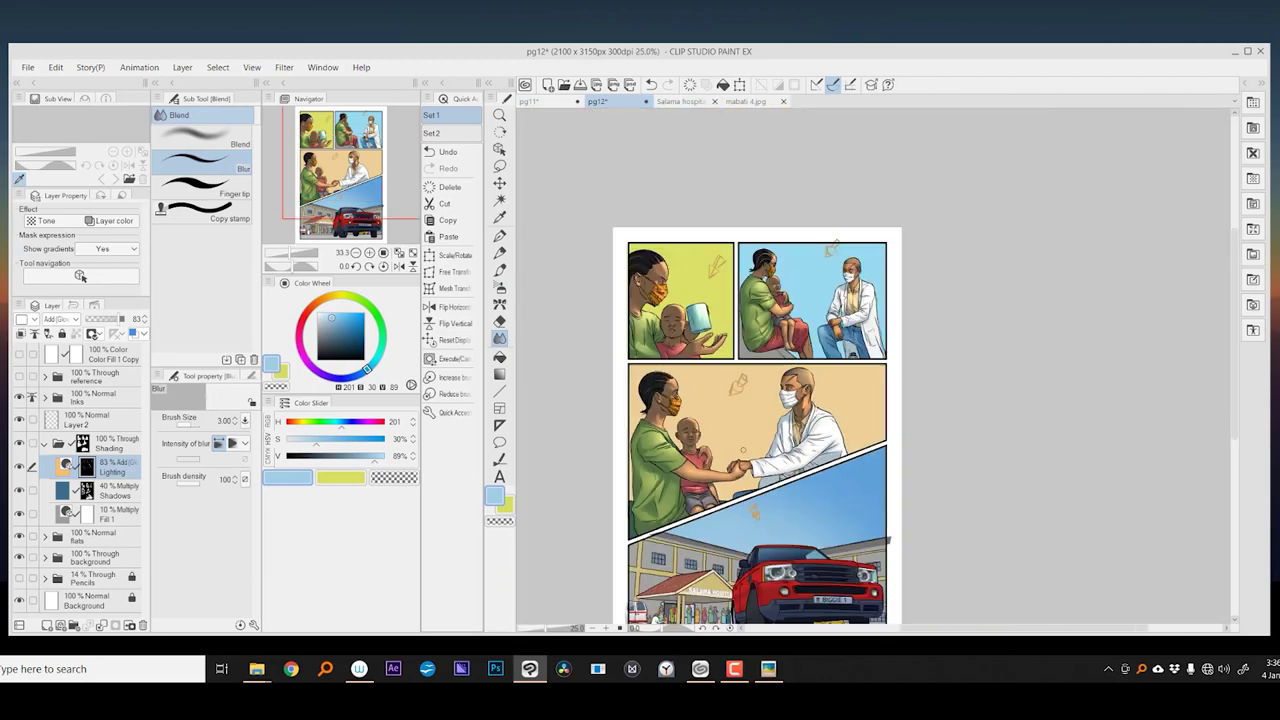
scroll(699, 361, up, 2)
scroll(784, 432, up, 3)
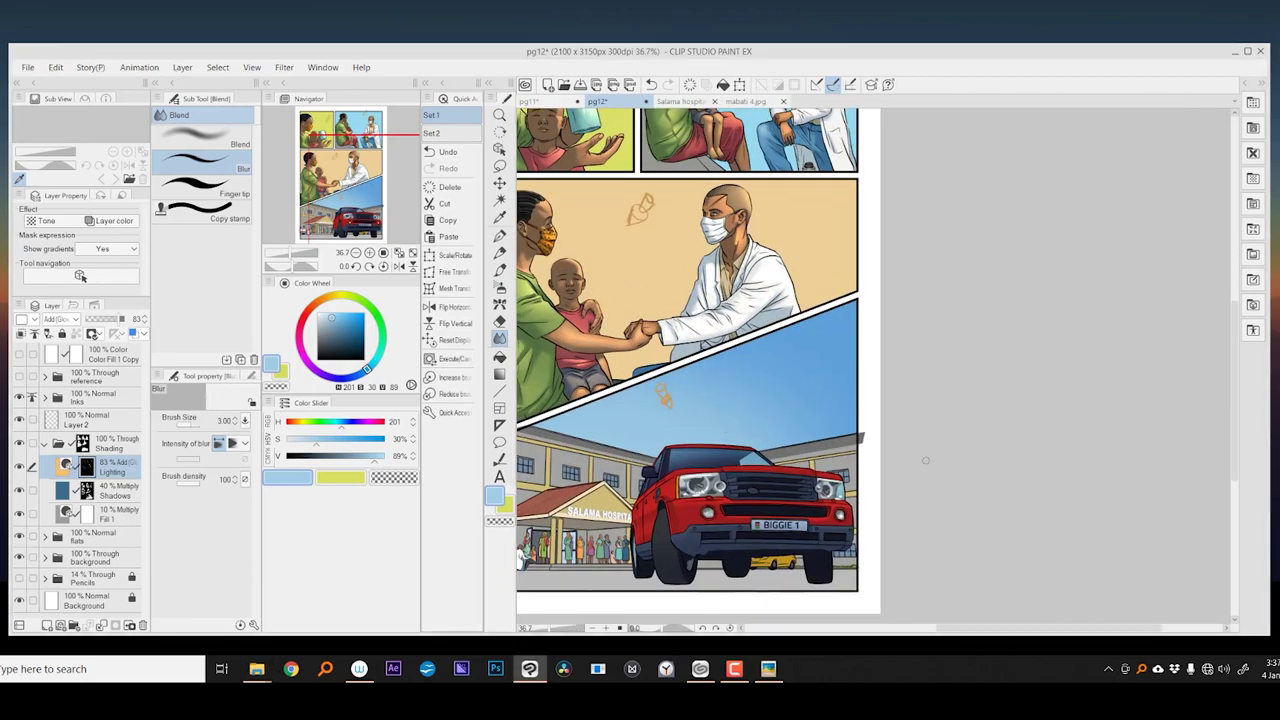
- Lasso and airbrush highlights along the truck's red front bumper and dark lower bumper in the last panel
key(m)
key(b)
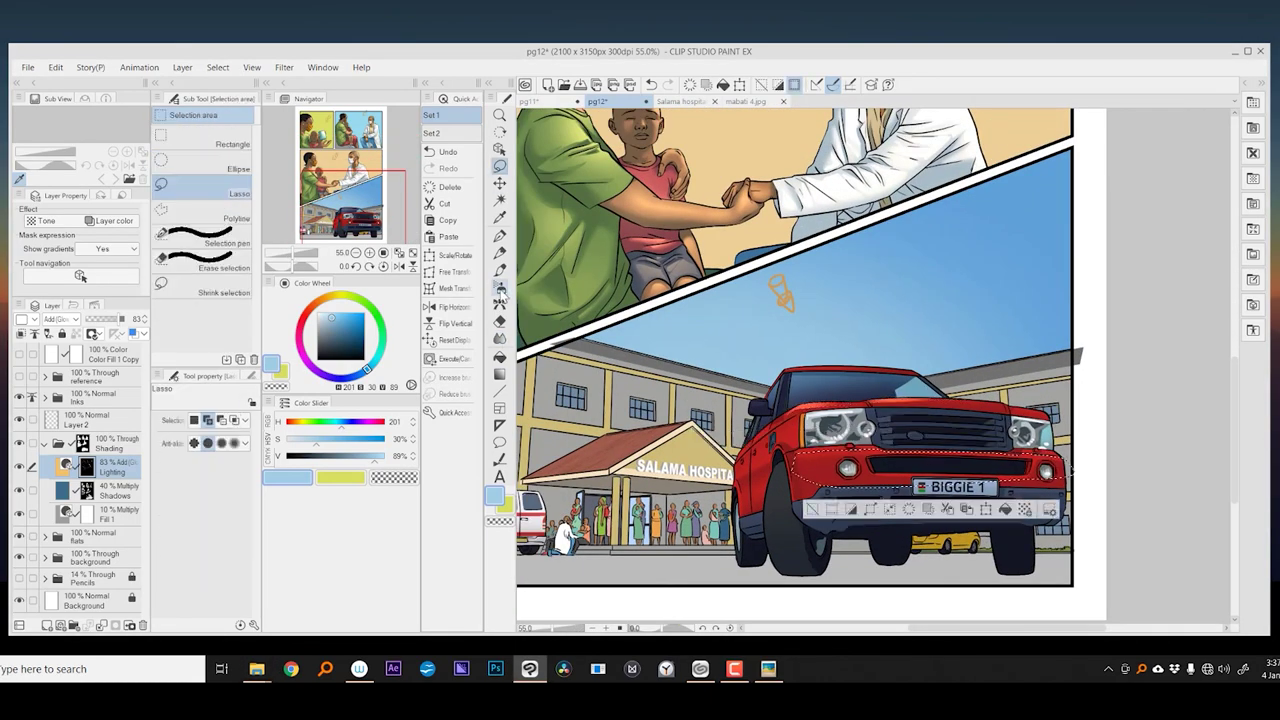
drag(687, 525, 668, 525)
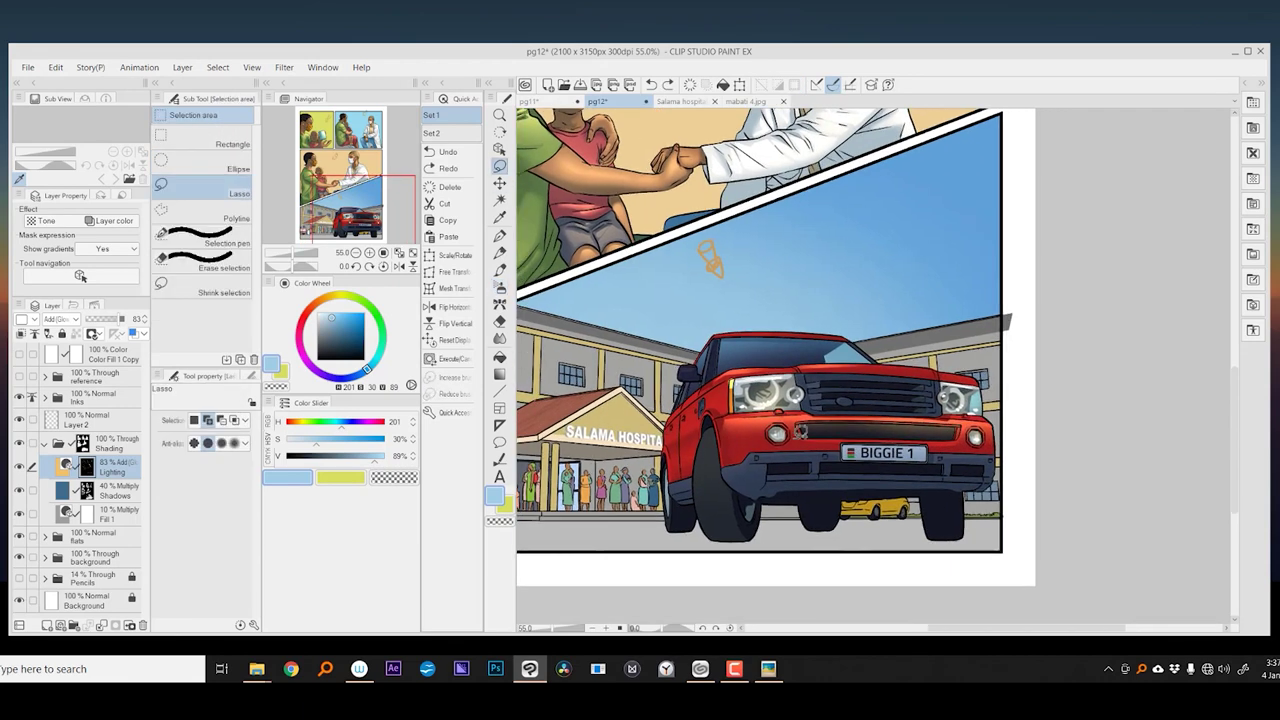
key(m)
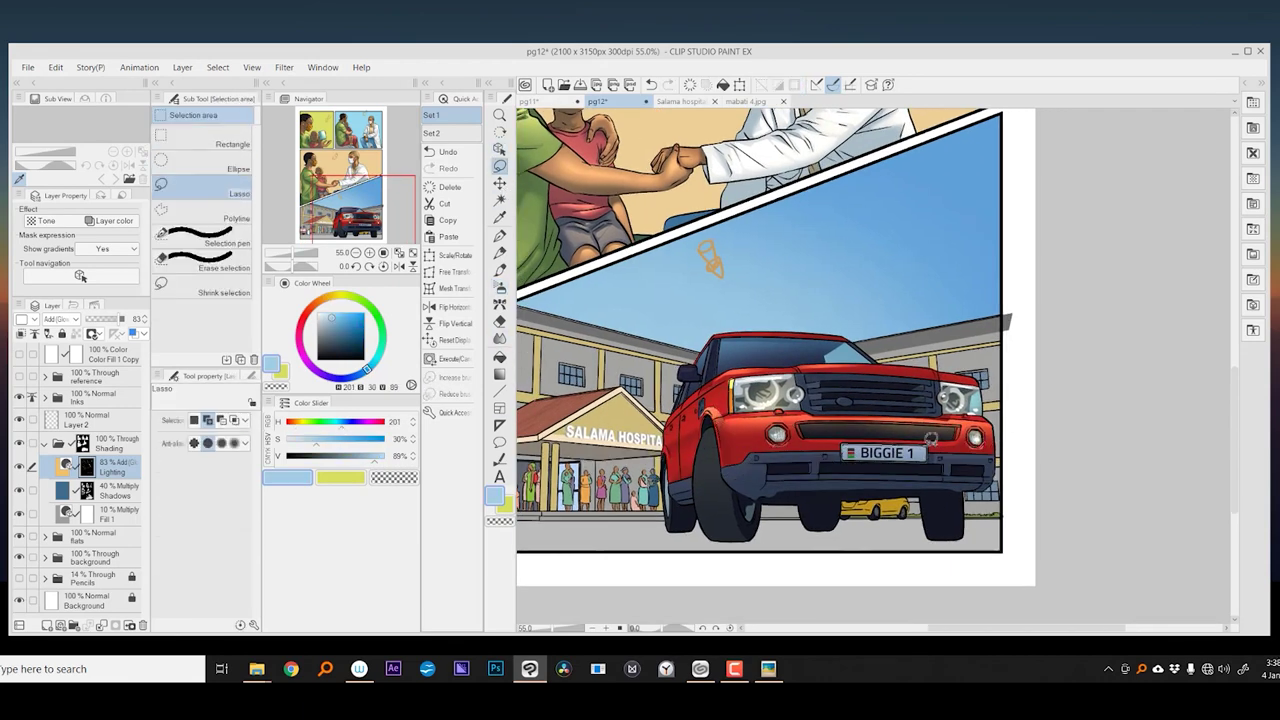
mouse_move(900, 438)
mouse_down()
mouse_move(870, 397)
mouse_move(720, 432)
mouse_move(760, 405)
mouse_move(755, 425)
mouse_up()
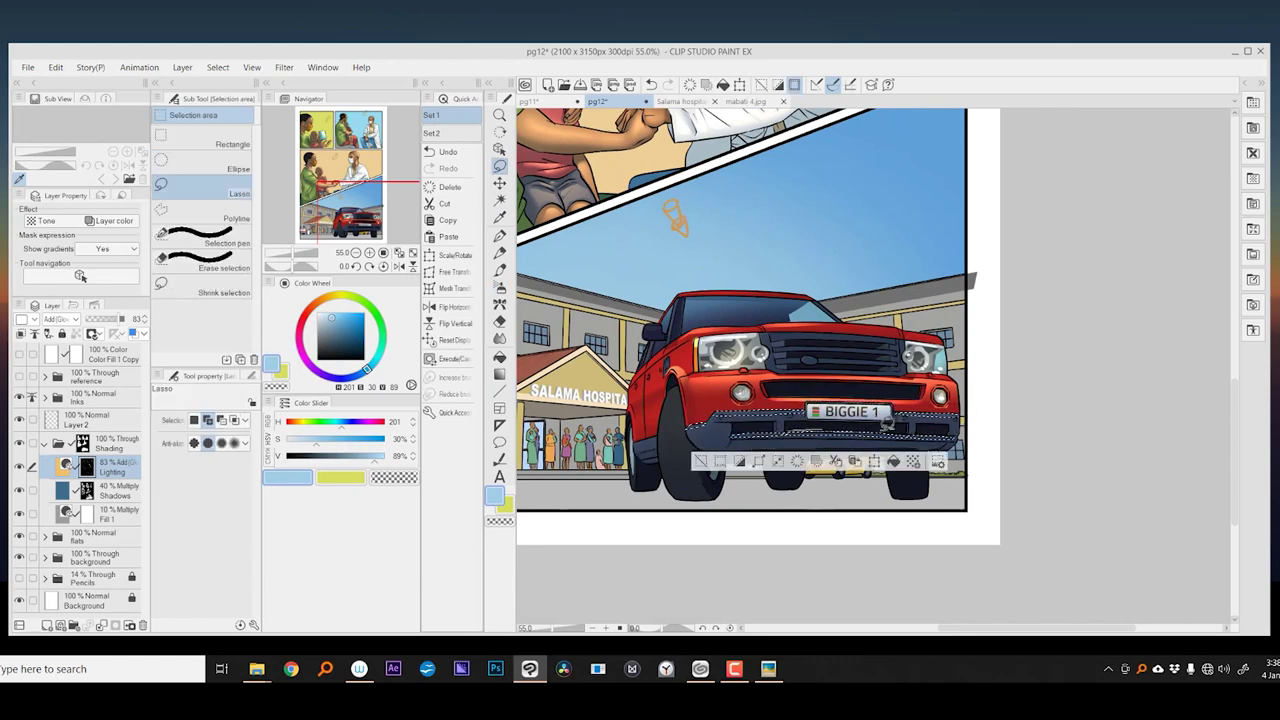
key(b)
drag(886, 422, 876, 394)
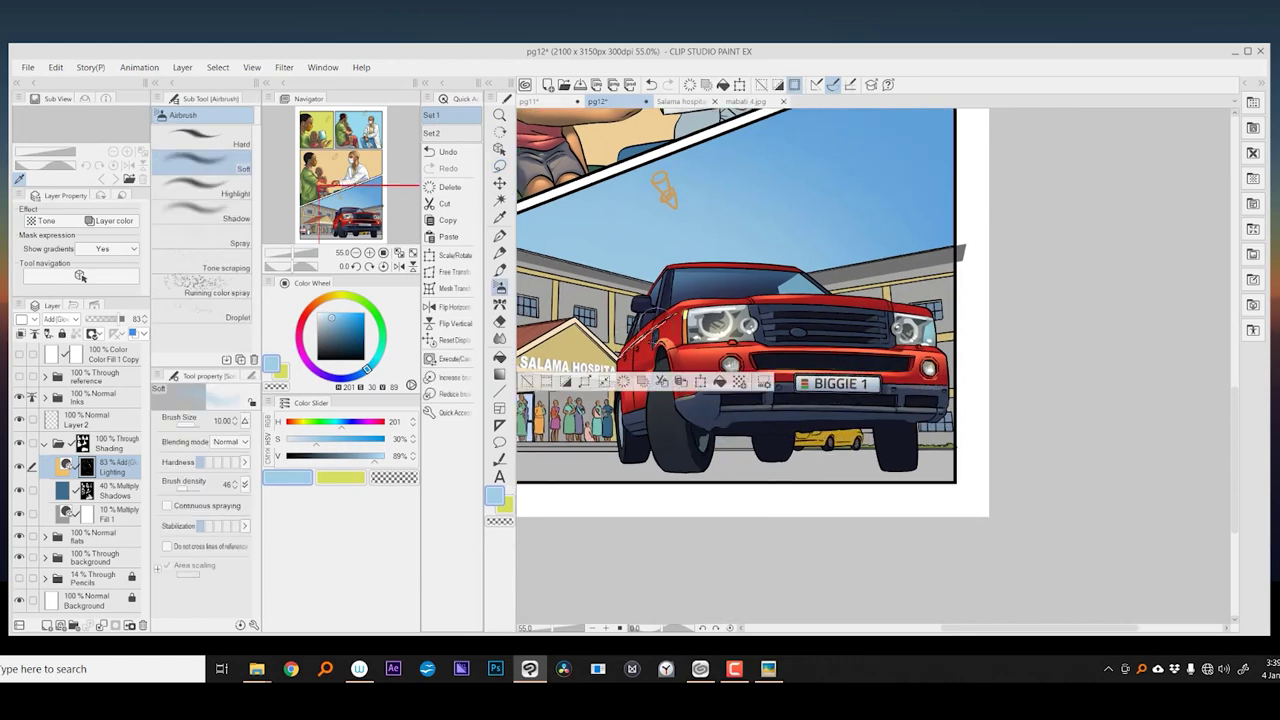
- Lasso and airbrush highlights on the truck's hood and windshield frame with the Soft airbrush
key(m)
scroll(640, 330, up, 2)
scroll(640, 330, up, 2)
scroll(640, 330, up, 1)
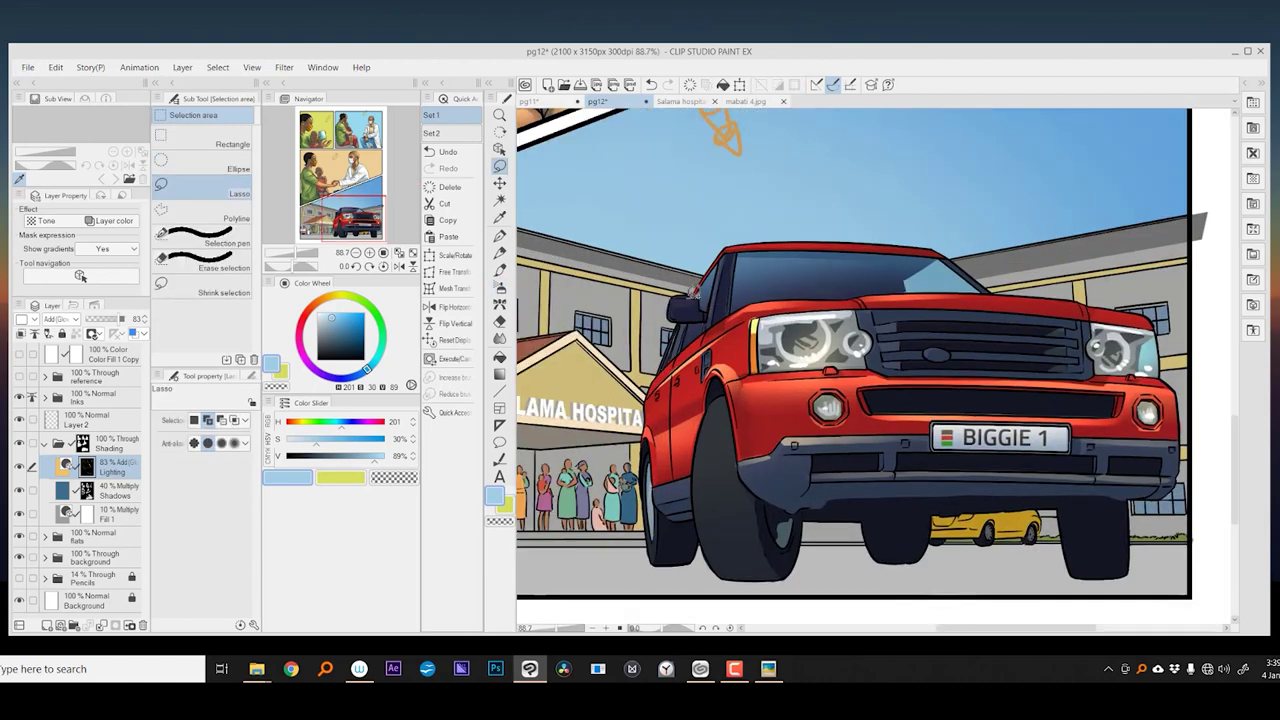
key(b)
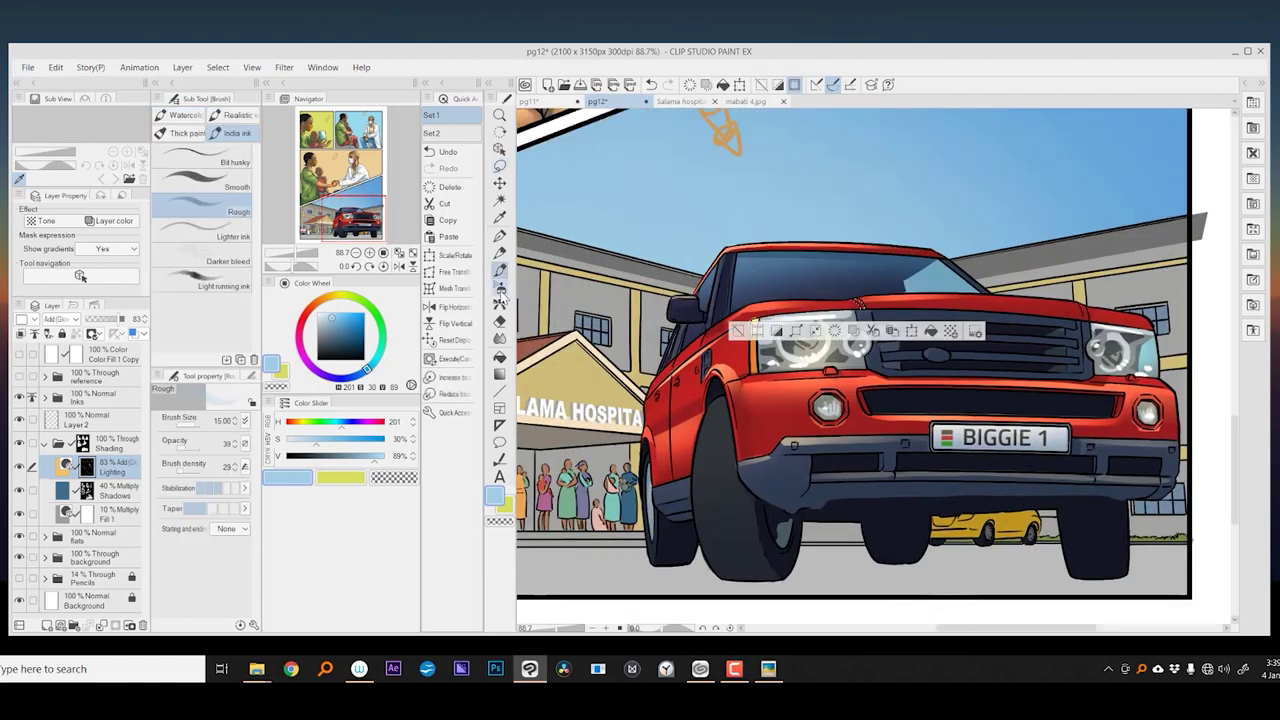
click(500, 288)
drag(666, 251, 561, 266)
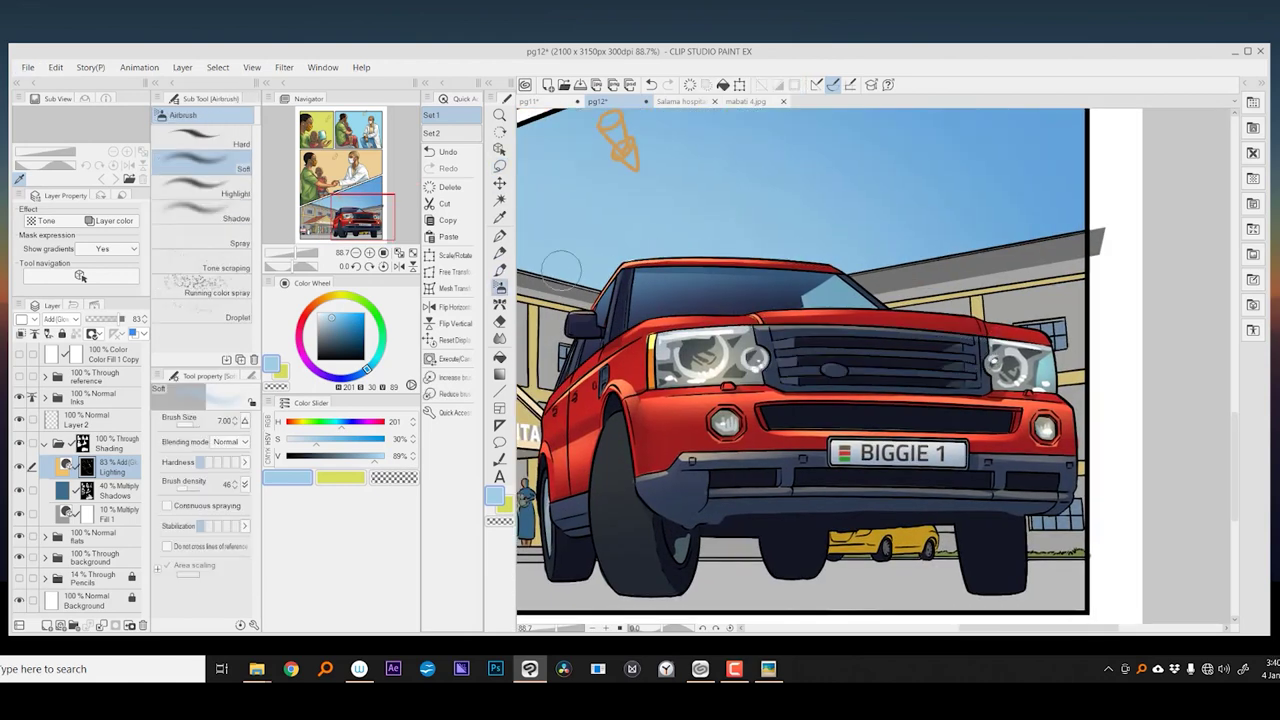
- Lasso and airbrush further highlights on the truck's grille and front with brush size up to 25
key(m)
mouse_move(775, 350)
mouse_down()
mouse_move(970, 345)
mouse_move(828, 362)
mouse_up()
click(797, 407)
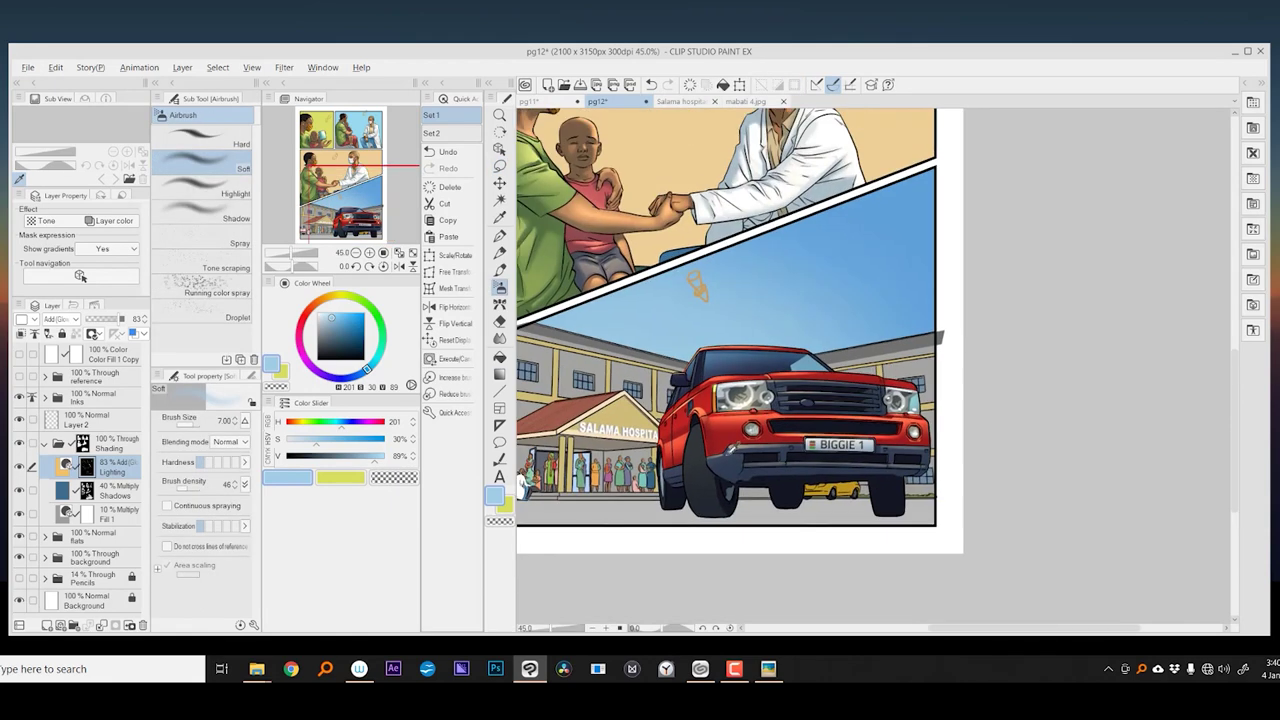
key(b)
key(ctrl+d)
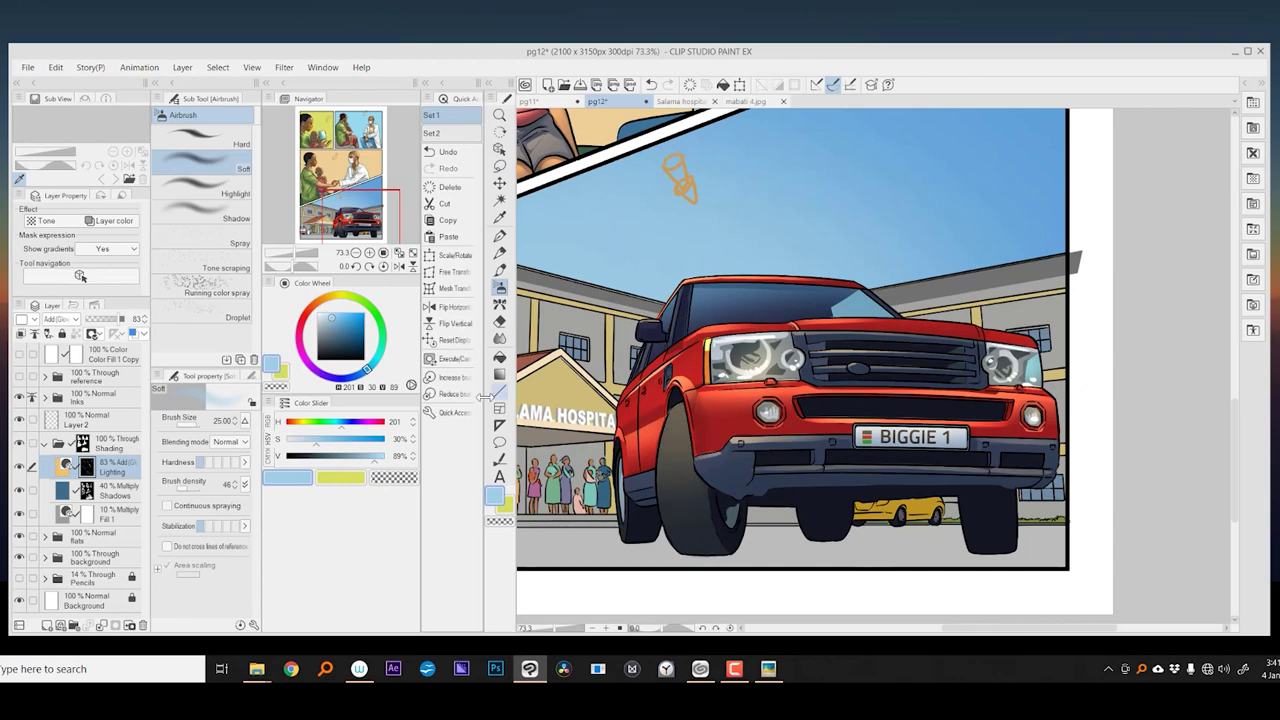
- Draw tread detail on the truck's front tyre with the G-pen at size 1.70, using transparent colour
key(p)
key(ctrl+alt+0)
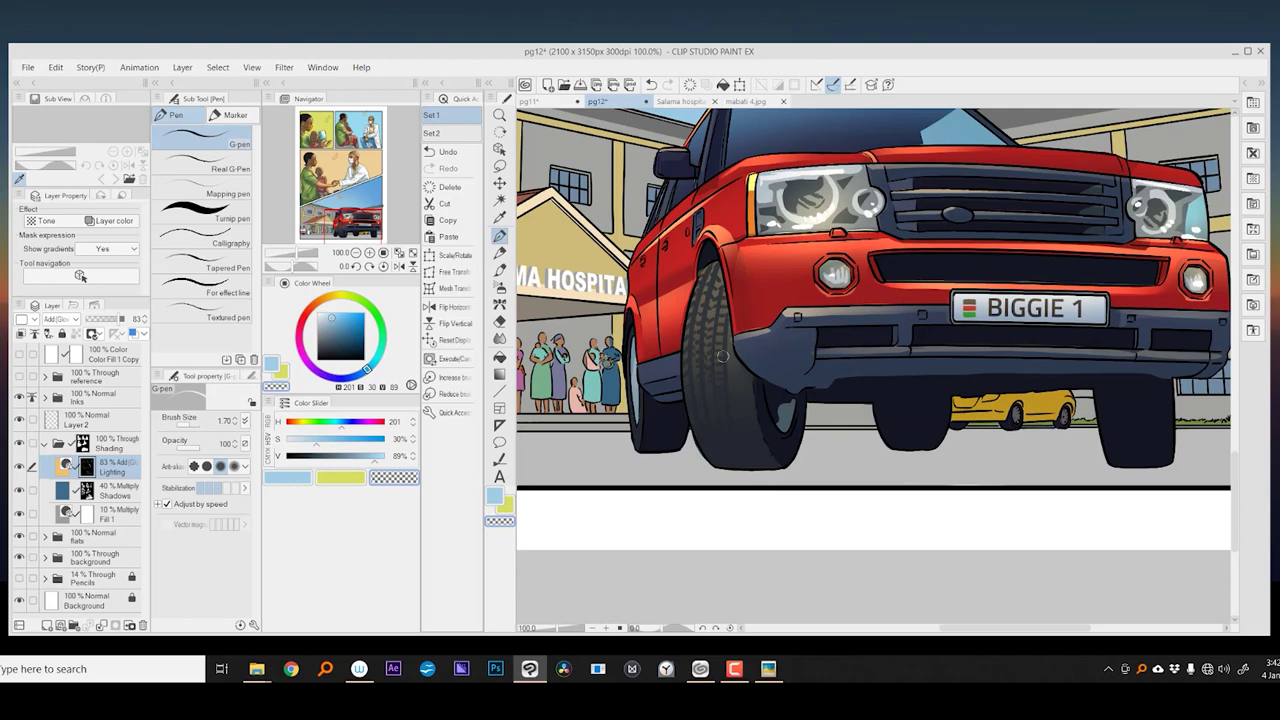
key(ctrl+minus)
key(ctrl+minus)
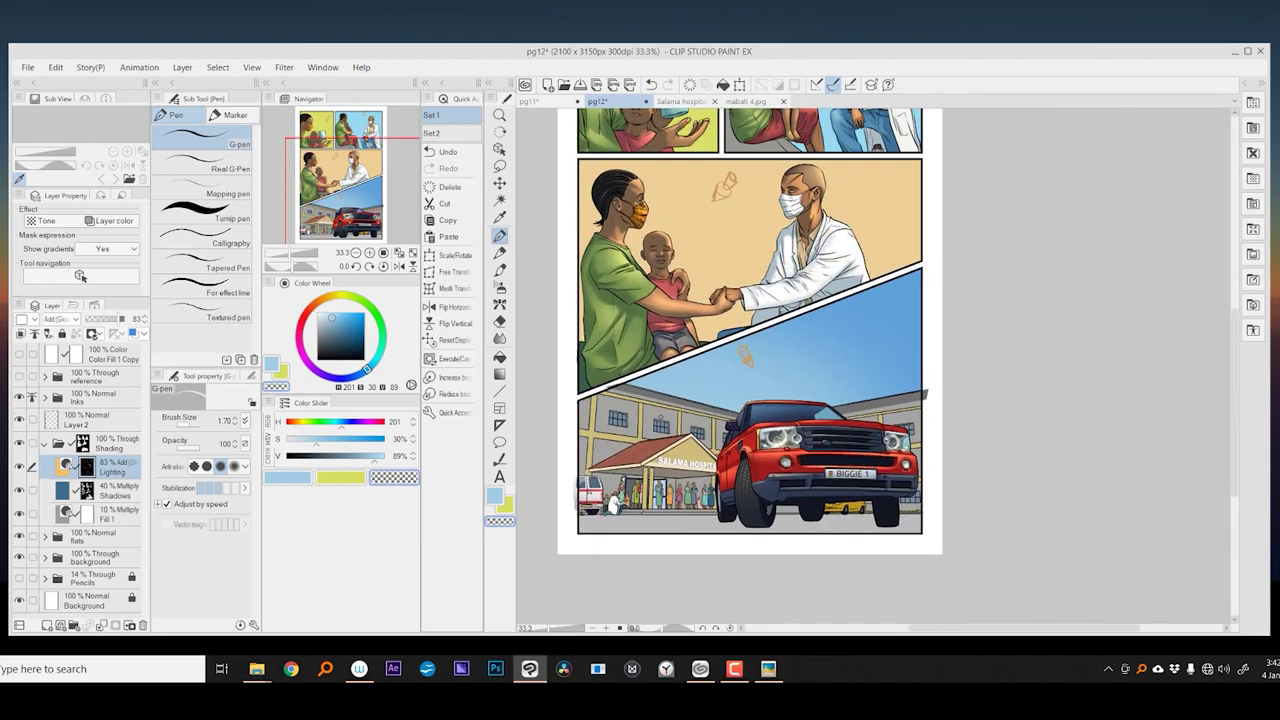
- Add a blue fill layer in colour 5FA1D8 above the Lighting layer and name it Sky
click(184, 70)
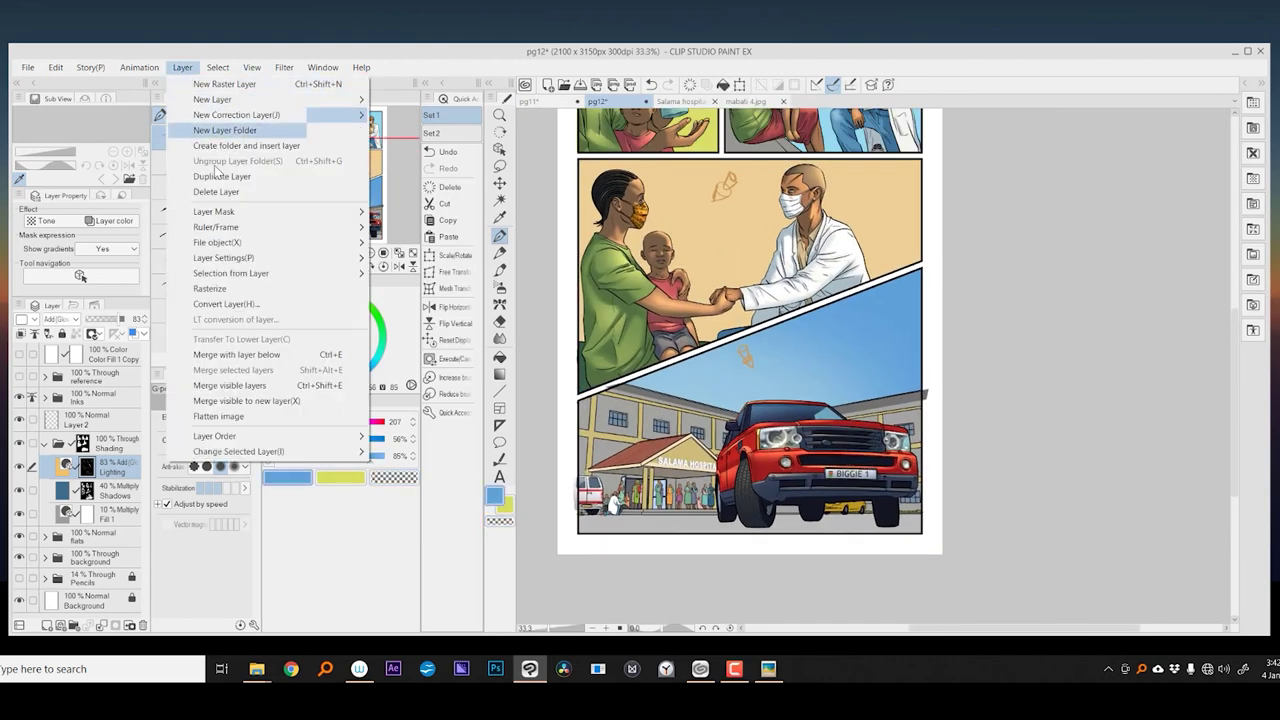
mouse_move(246, 214)
mouse_move(355, 99)
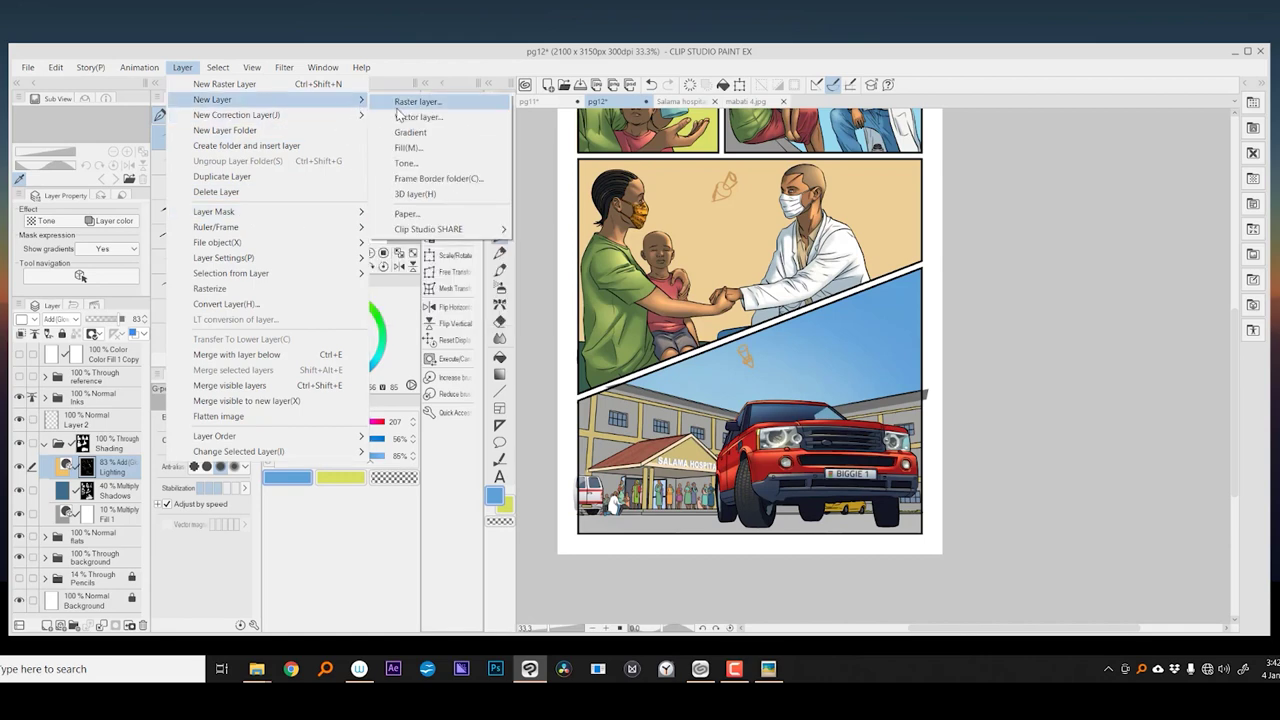
click(404, 150)
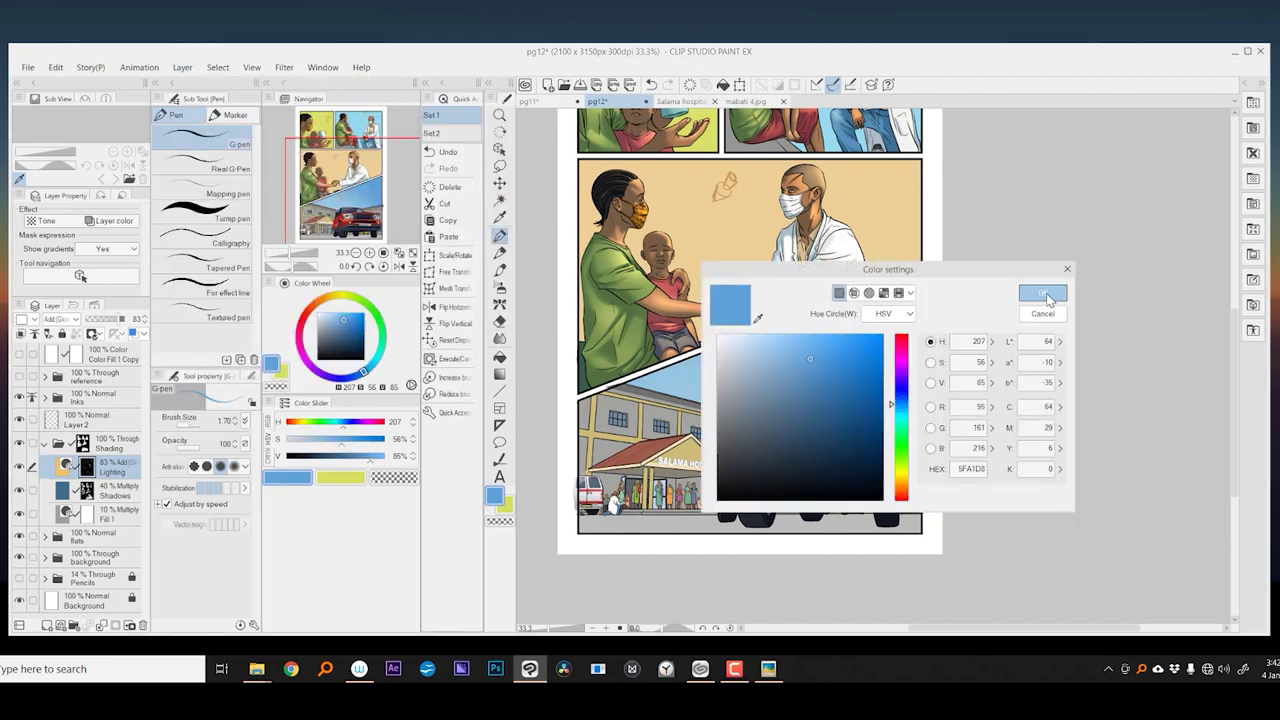
click(1044, 295)
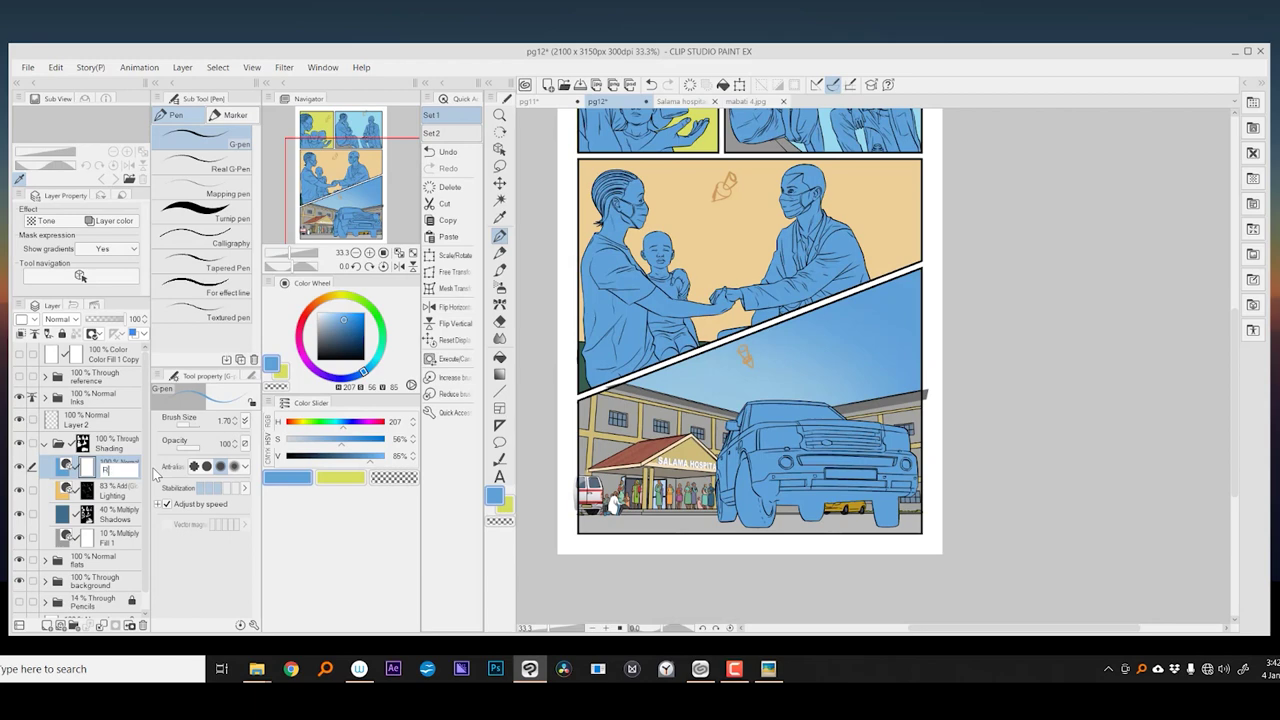
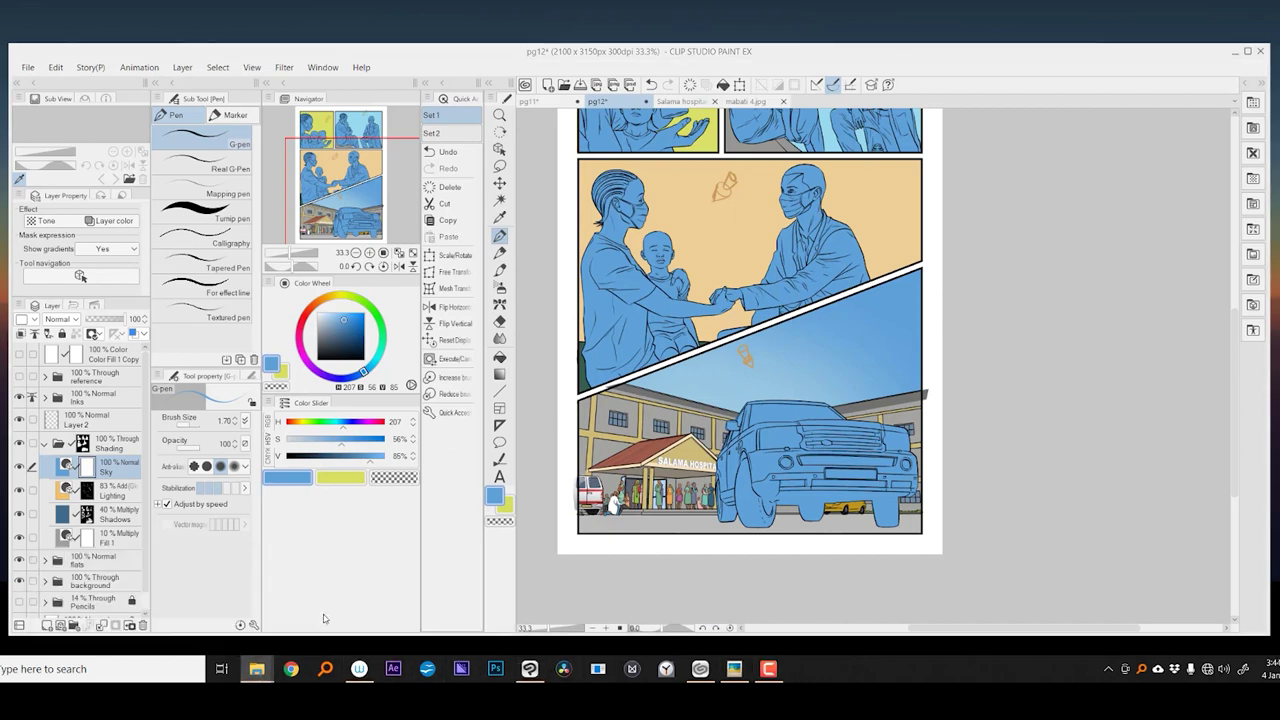
double_click(64, 467)
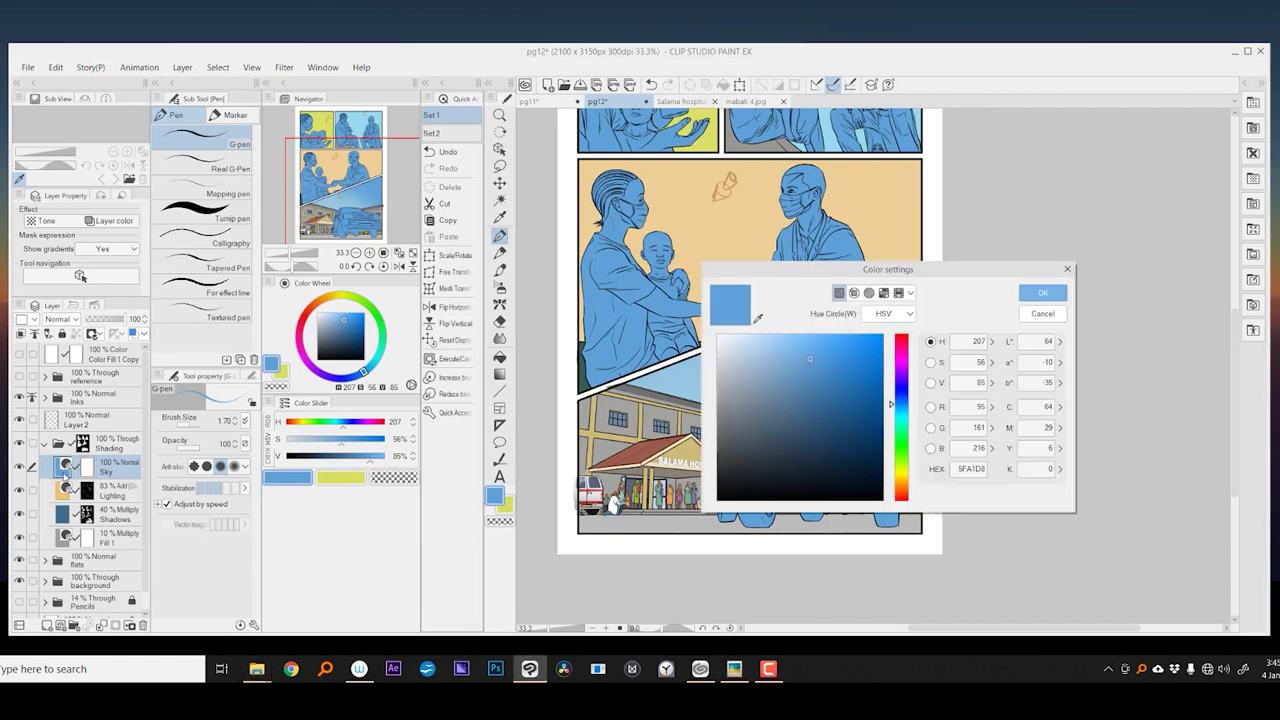
click(1043, 294)
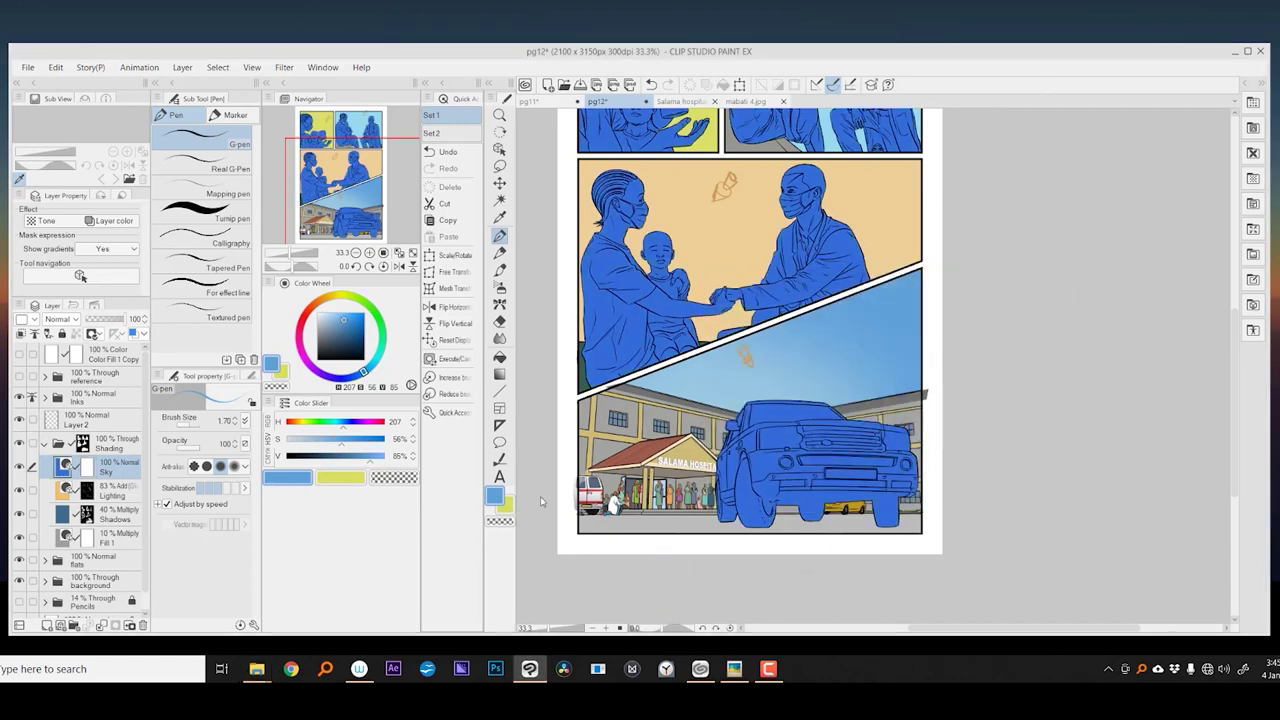
key(ctrl+z)
- Black out the Sky layer's mask so the blue fill is hidden from the figures and truck
right_click(90, 470)
click(130, 509)
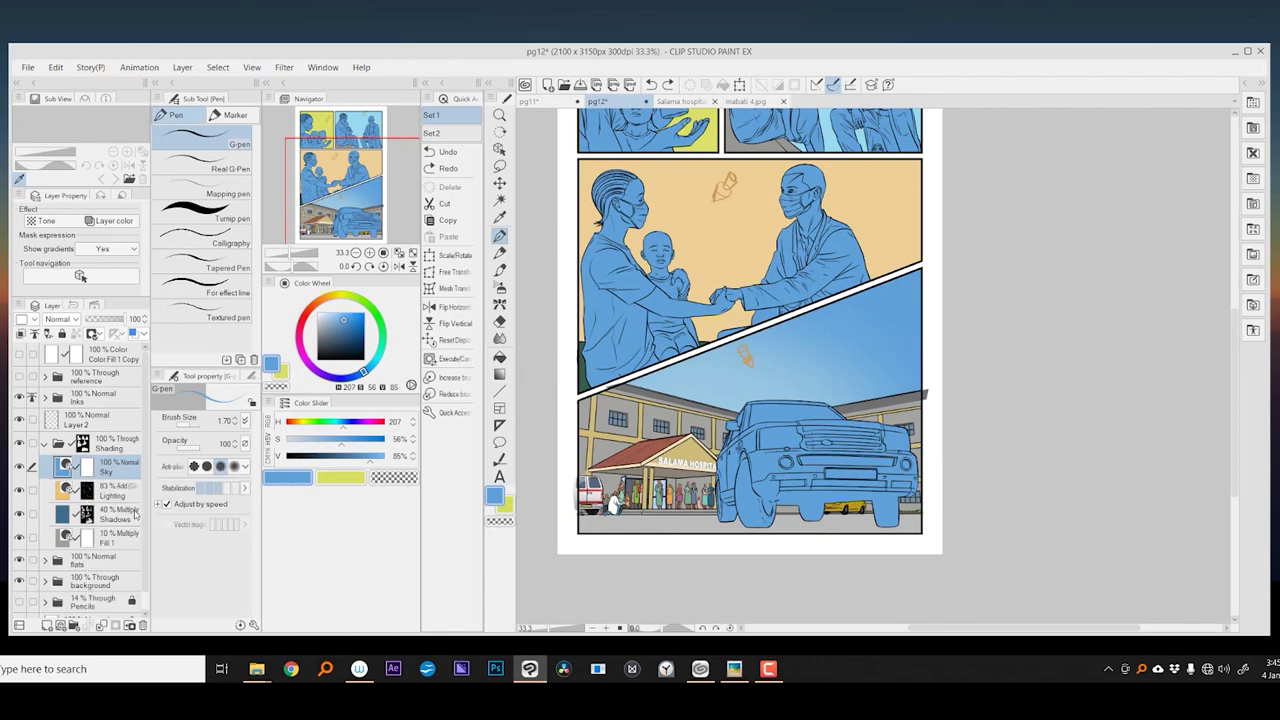
click(110, 220)
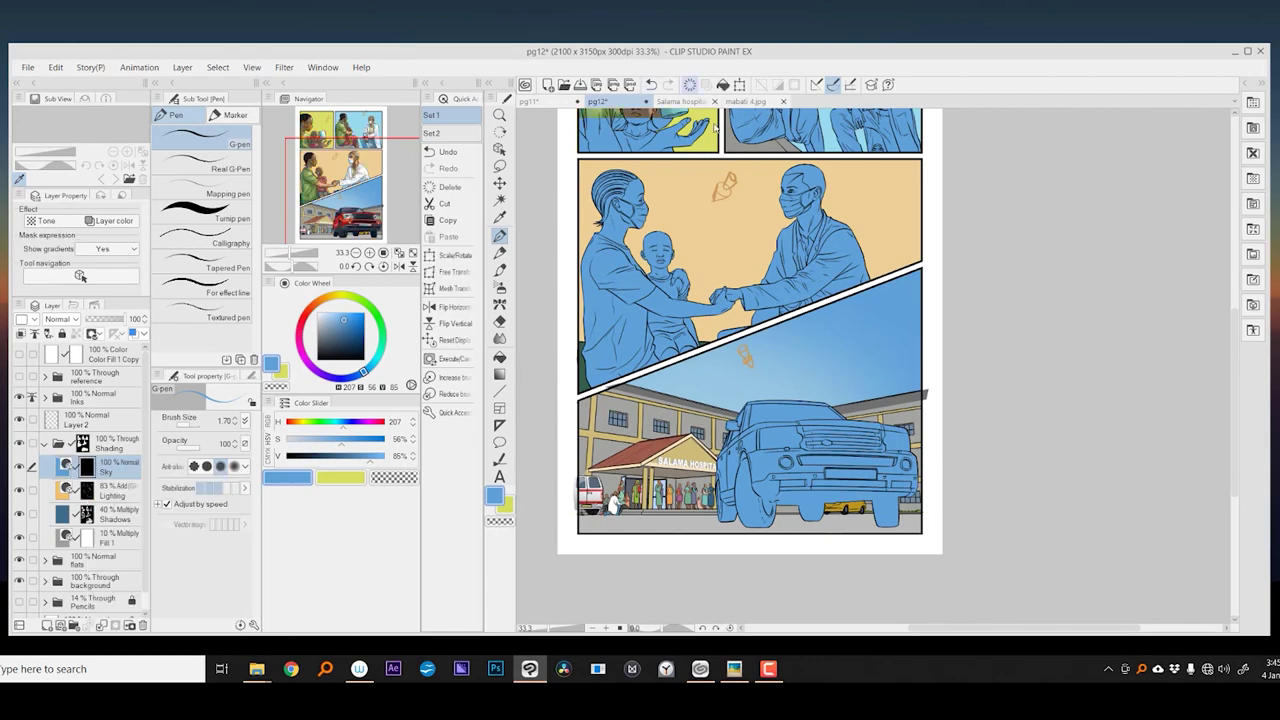
- With Lighting and Shadows hidden, lasso and airbrush blue sky light onto the woman's hair in the first panel
scroll(650, 302, up, 5)
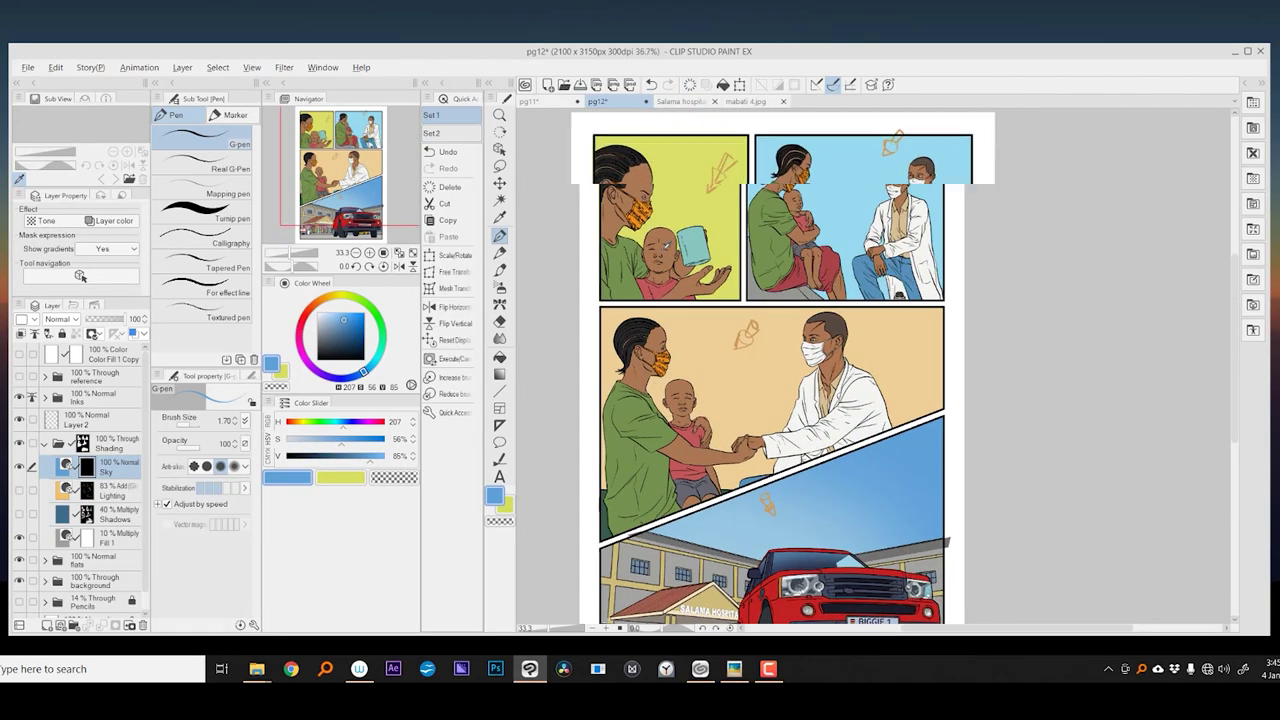
key(m)
drag(622, 314, 612, 316)
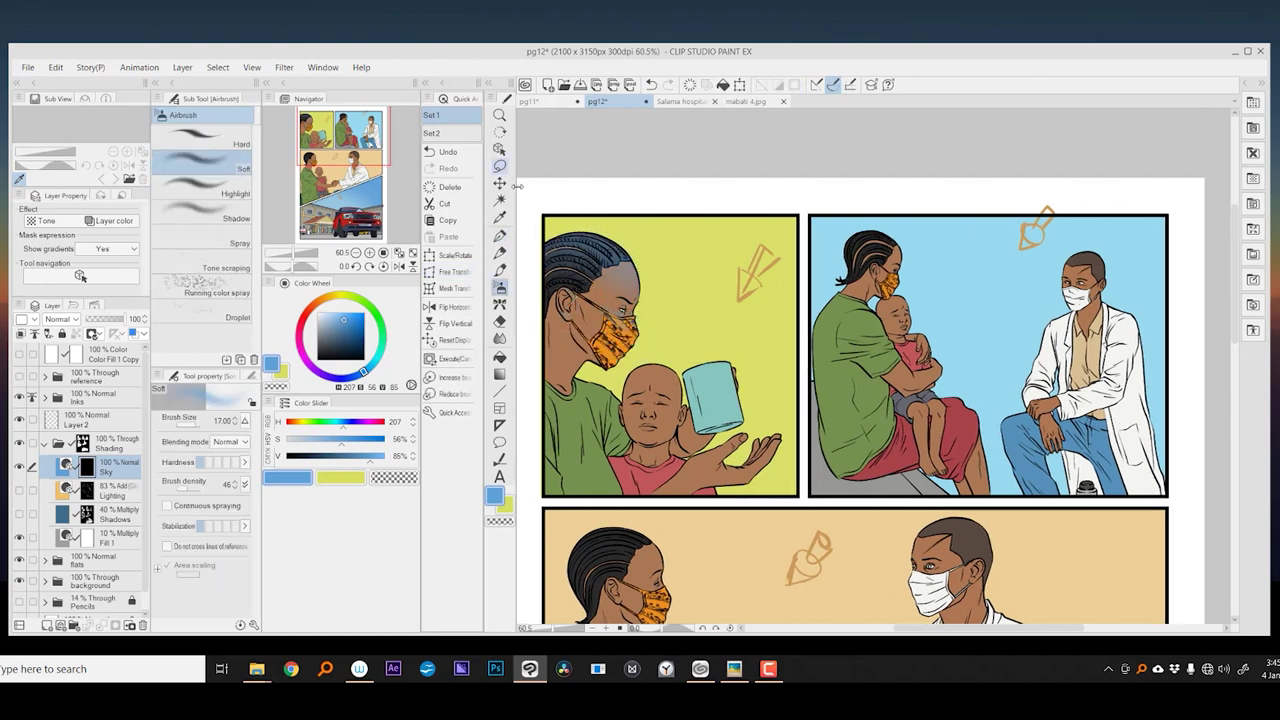
drag(640, 375, 545, 405)
key(b)
key(ctrl+d)
- Move the Sky layer below Shadows and set it to Hard light at 55% opacity
drag(100, 466, 100, 518)
click(60, 319)
click(62, 133)
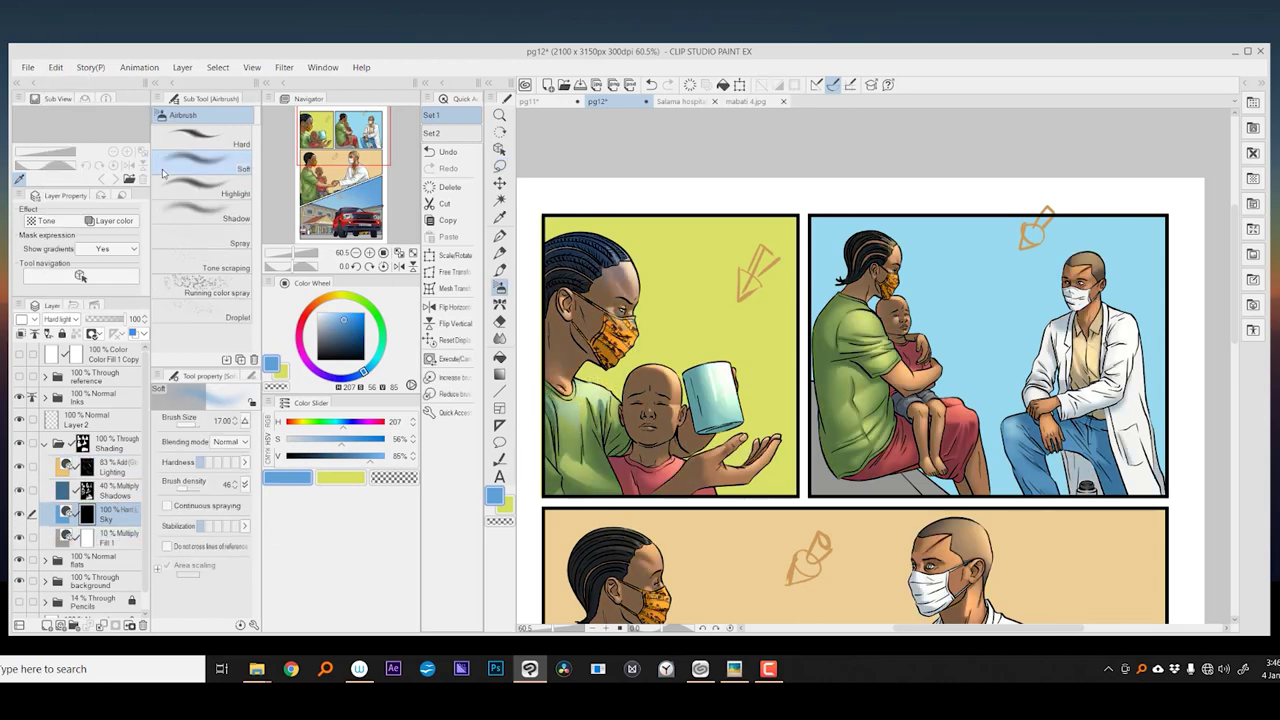
scroll(840, 400, down, 2)
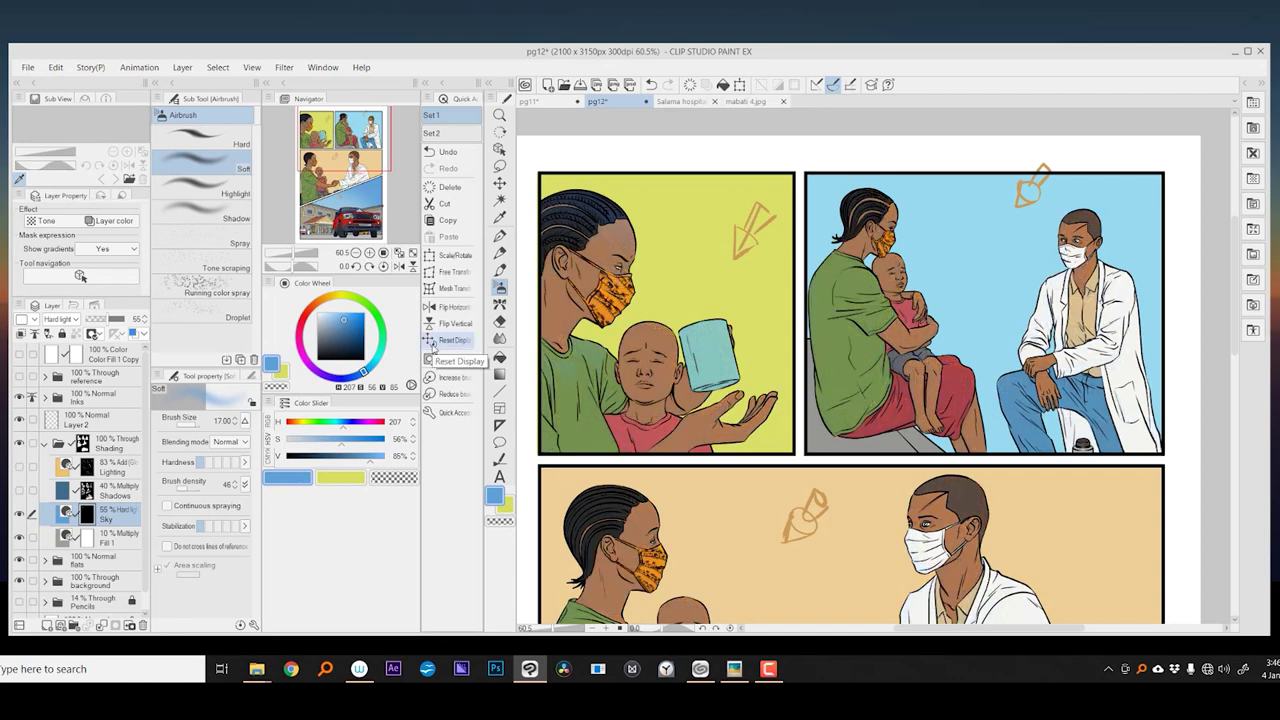
- Lasso and airbrush blue sky light on the child's head in the first panel, undoing stray strokes
key(m)
drag(632, 320, 630, 322)
key(ctrl+d)
key(ctrl+z)
key(ctrl+z)
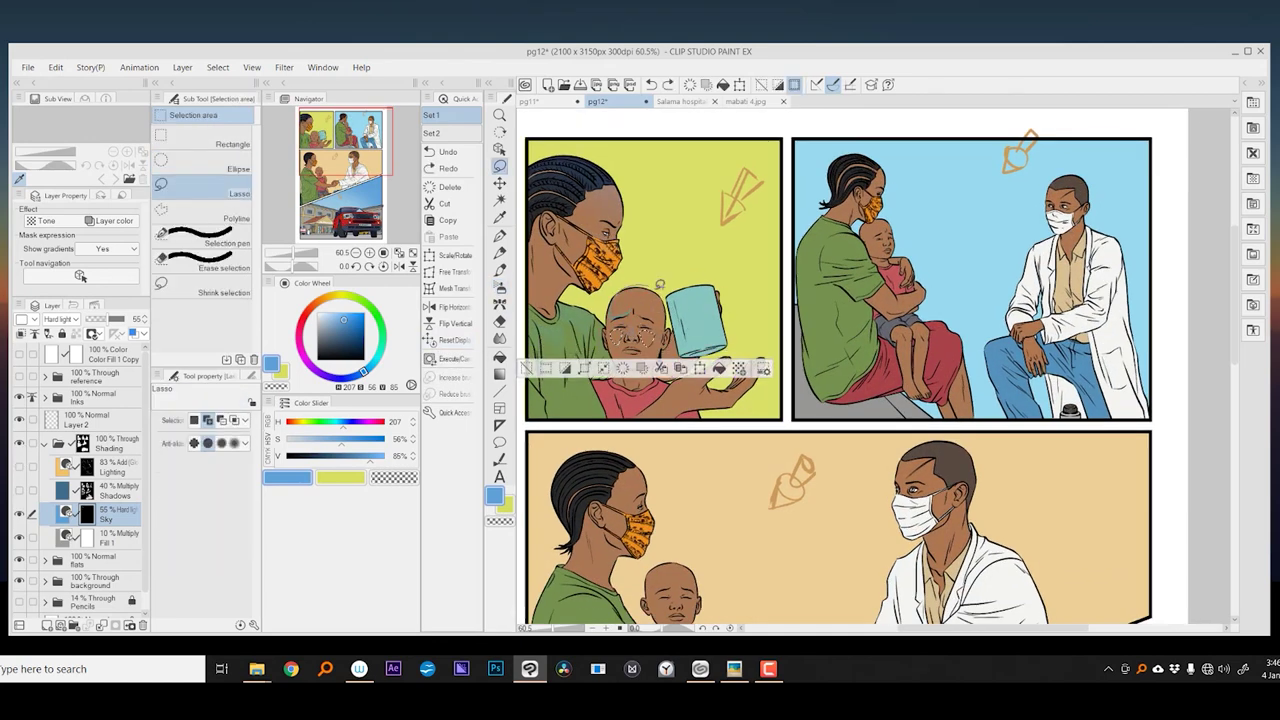
key(b)
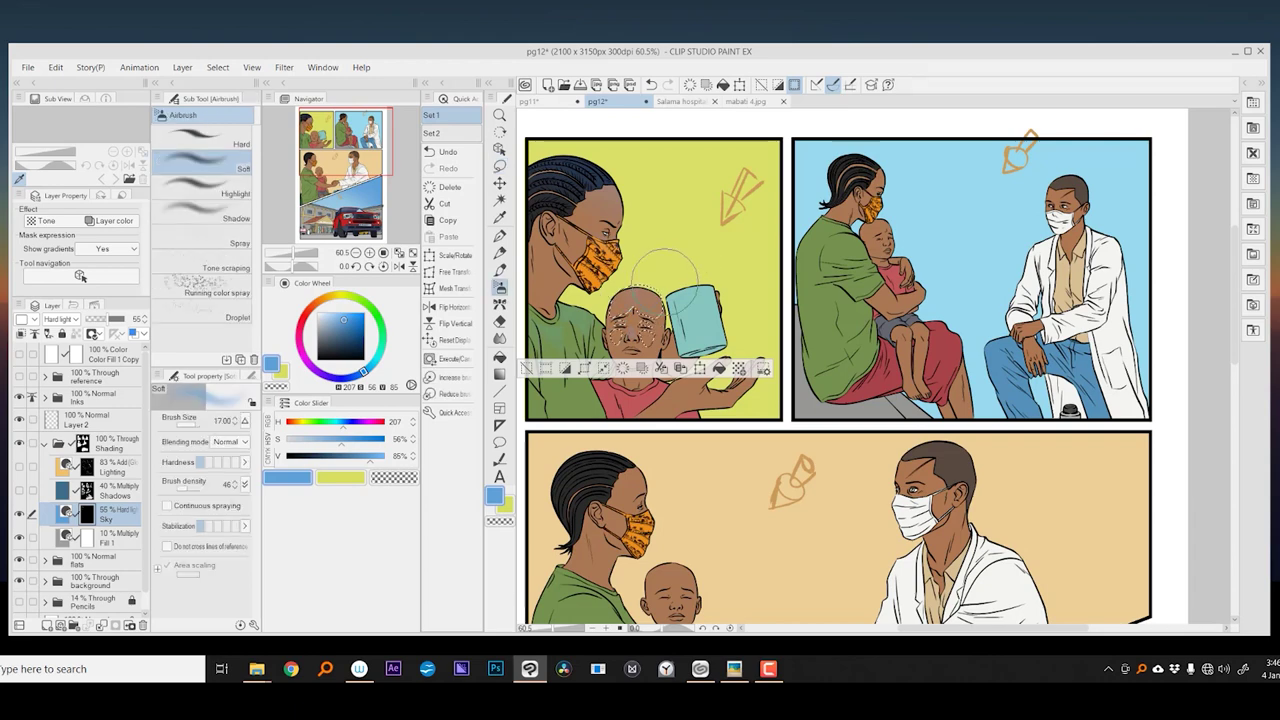
key(ctrl+z)
- Lasso and airbrush blue sky light on the woman's hair and upper back in the second panel with brush size 15
key(m)
mouse_move(877, 370)
mouse_down()
mouse_move(935, 336)
mouse_move(695, 455)
mouse_up()
key(b)
key(m)
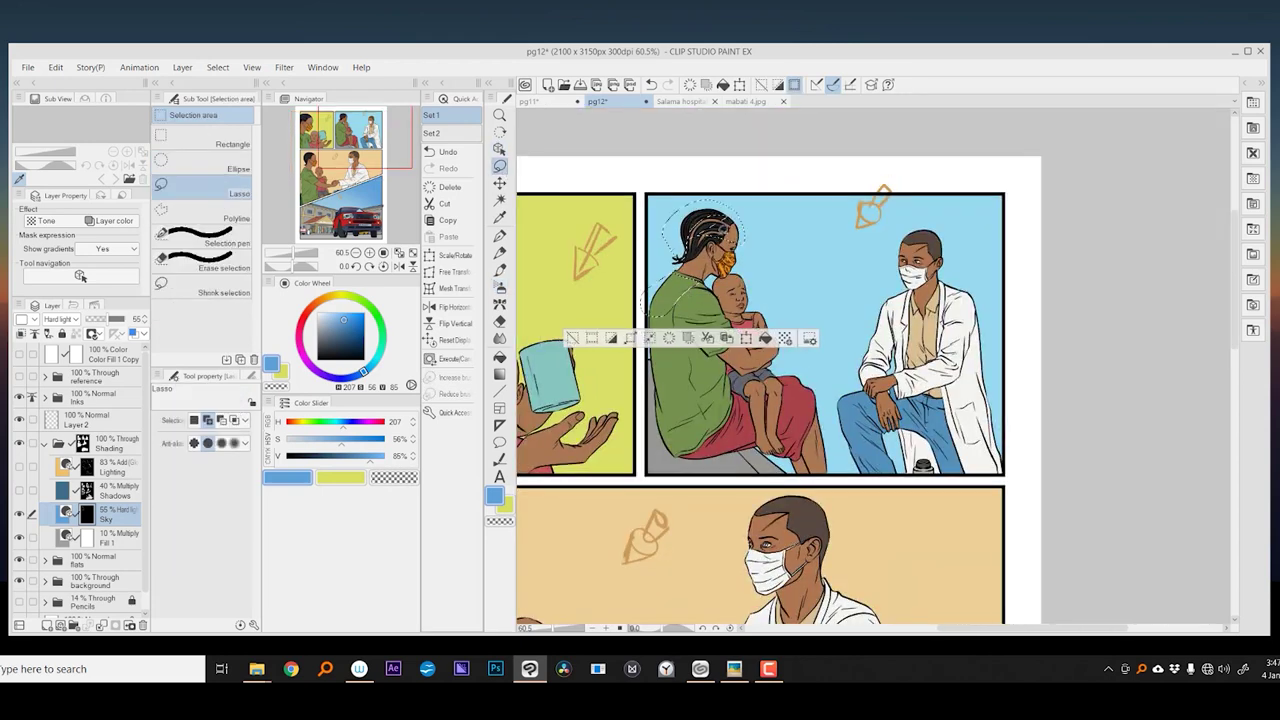
key(b)
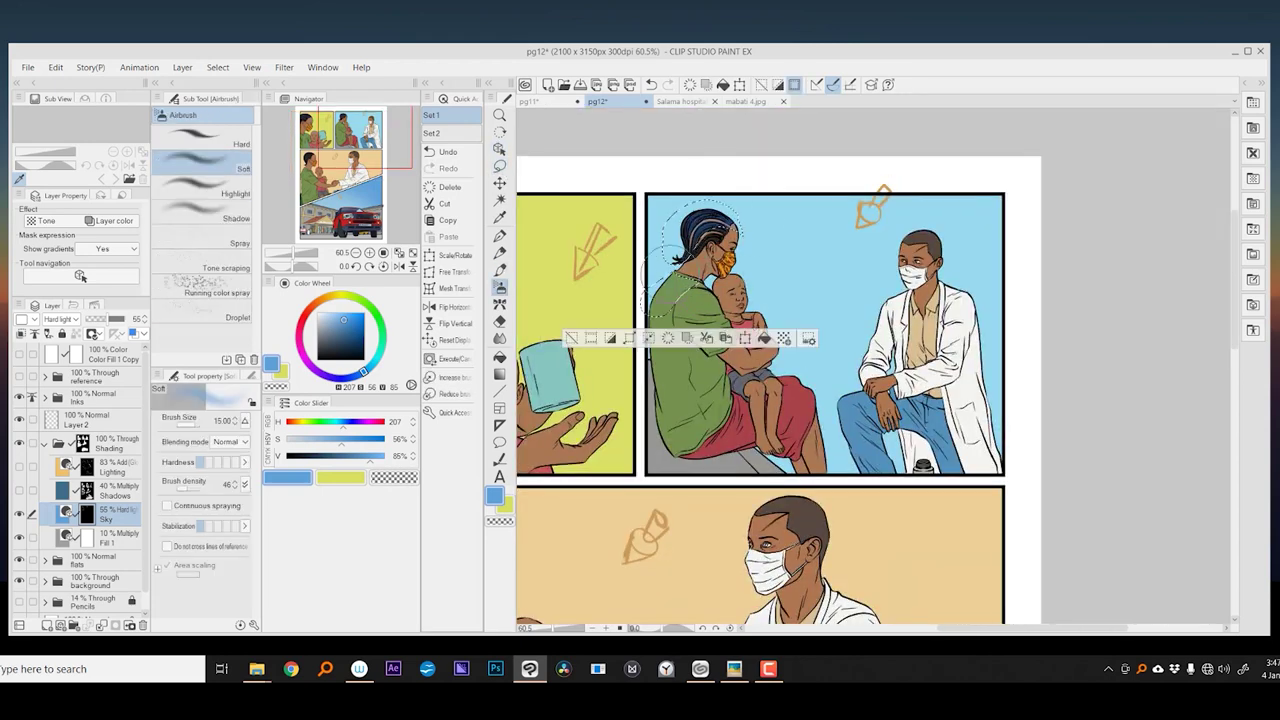
key(m)
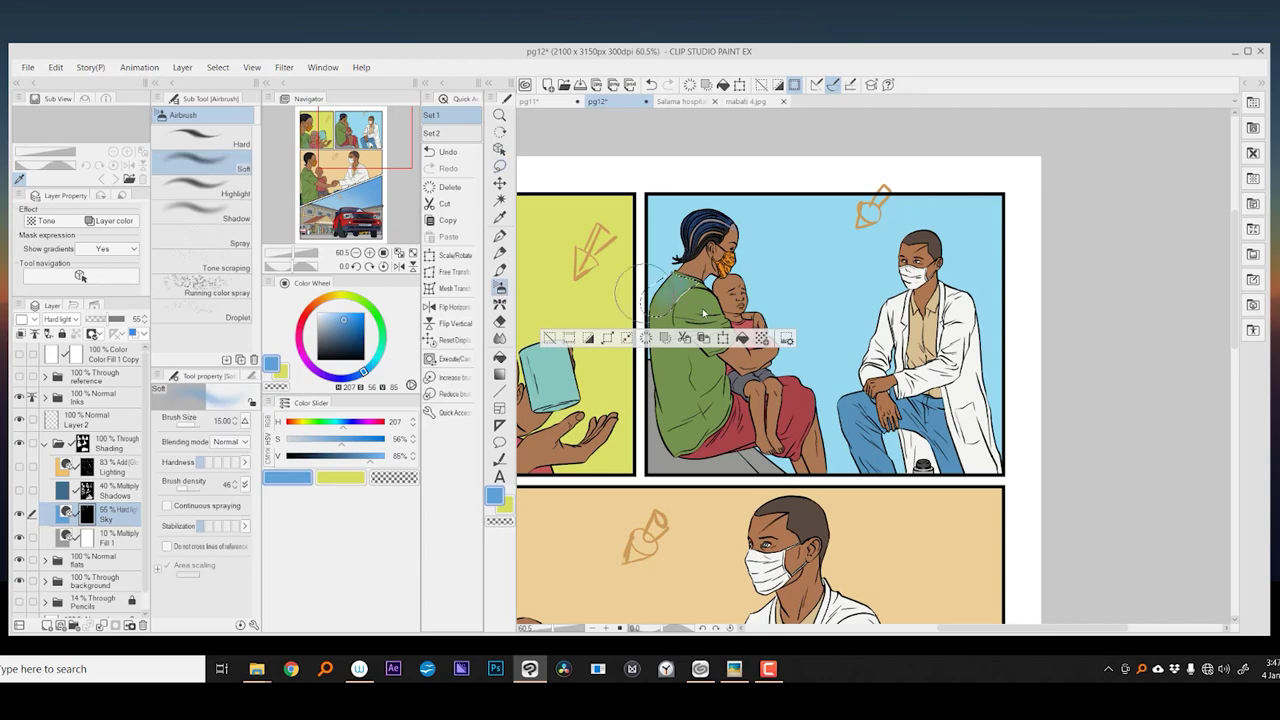
key(ctrl+d)
- Show the Shadows layer and try the Sky layer above it to check the combined shading
click(19, 490)
drag(115, 513, 115, 486)
key(ctrl+minus)
key(ctrl+plus)
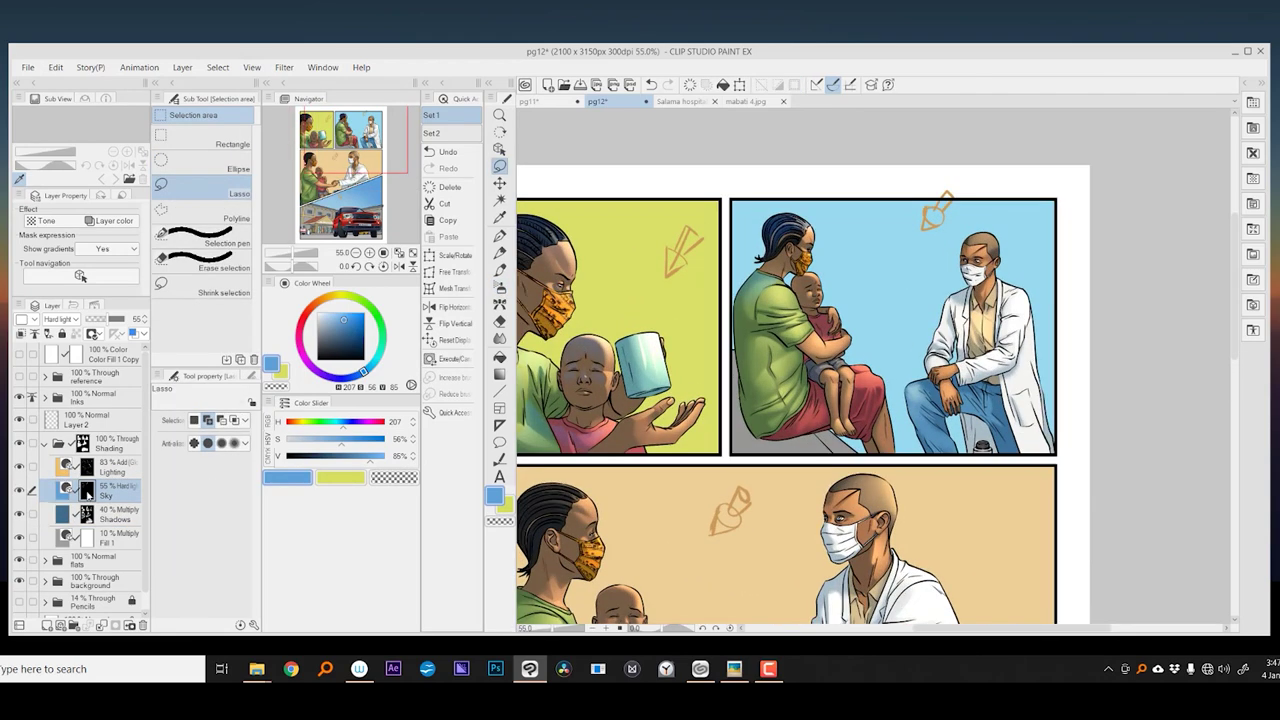
- Move Sky below Shadows, hide Shadows, and airbrush blue sky light inside a lasso on the woman's hair in the third panel
scroll(771, 268, right, 1)
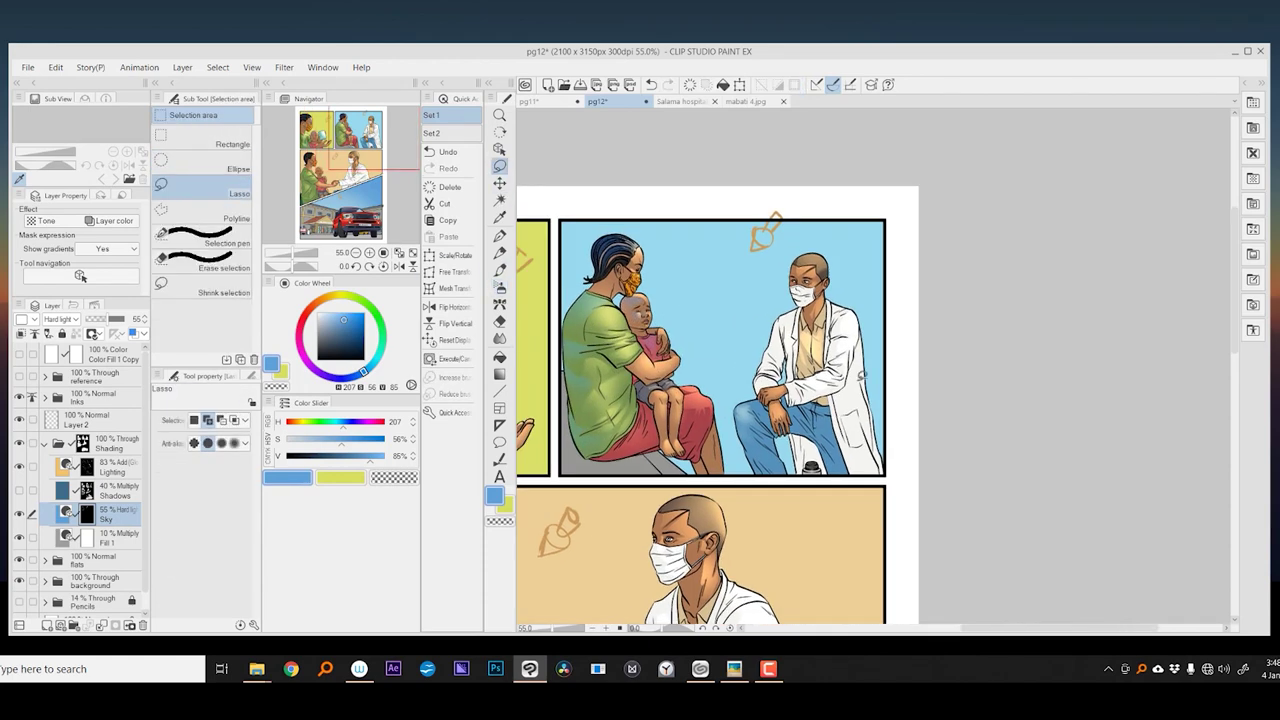
scroll(877, 369, down, 3)
scroll(877, 369, left, 2)
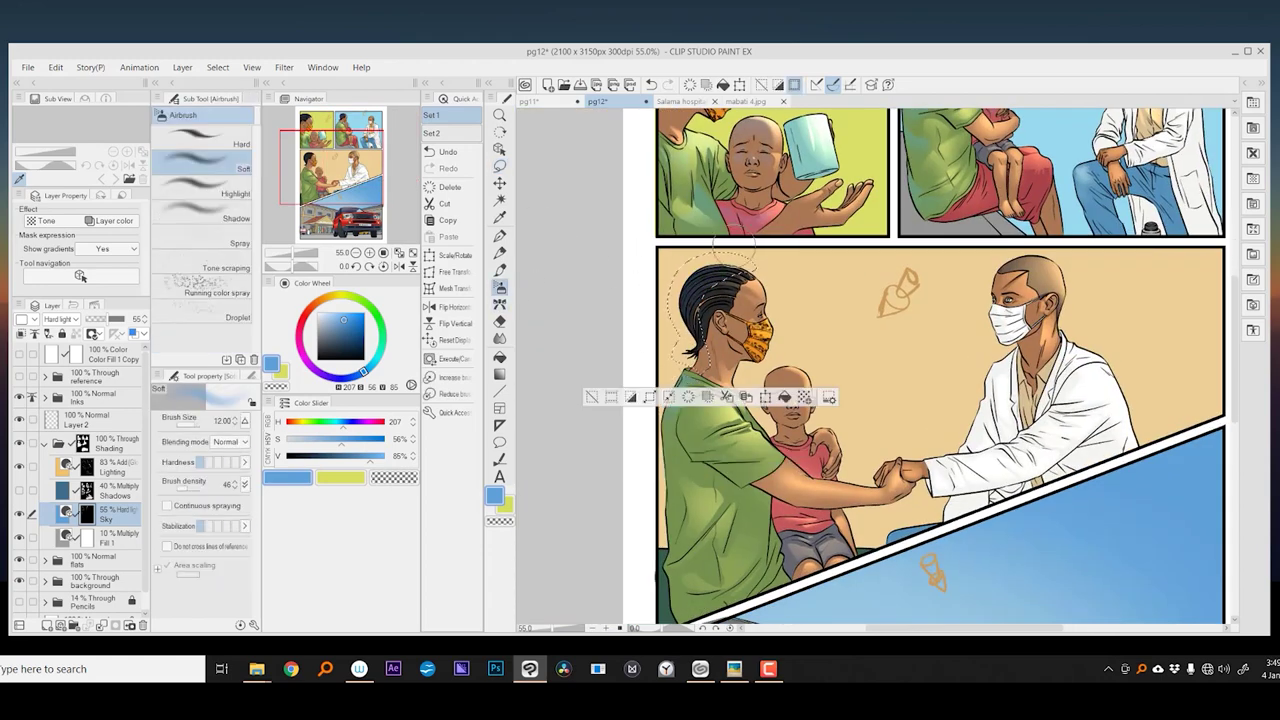
scroll(910, 370, down, 1)
scroll(910, 370, right, 1)
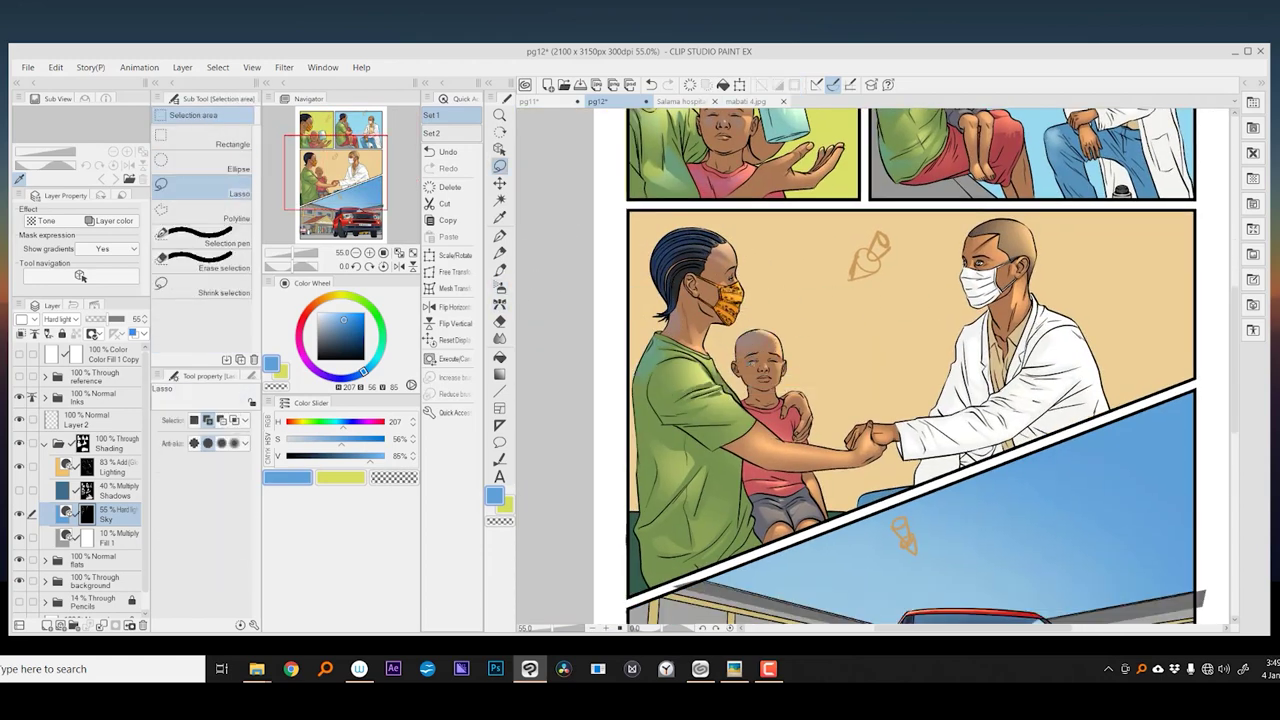
- Lasso and airbrush blue sky light on the woman's green shirt in the third panel
scroll(910, 370, down, 1)
scroll(910, 370, right, 1)
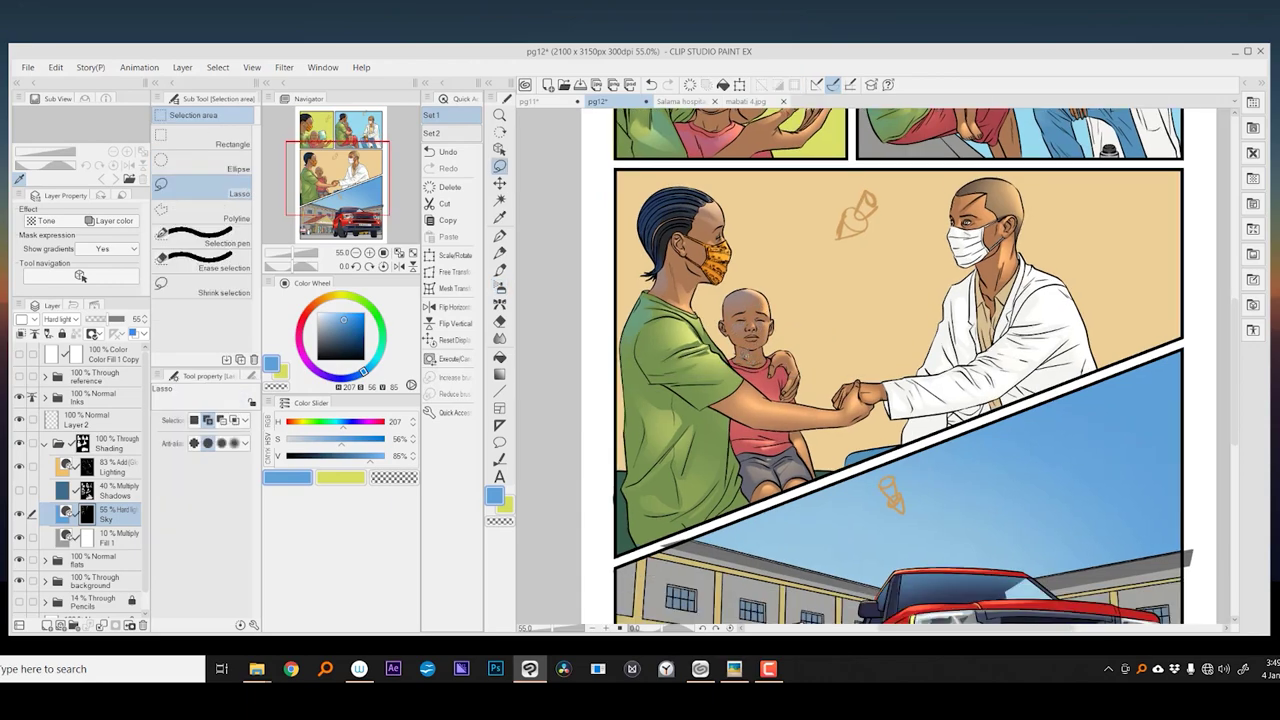
scroll(695, 488, down, 1)
scroll(695, 488, left, 1)
key(b)
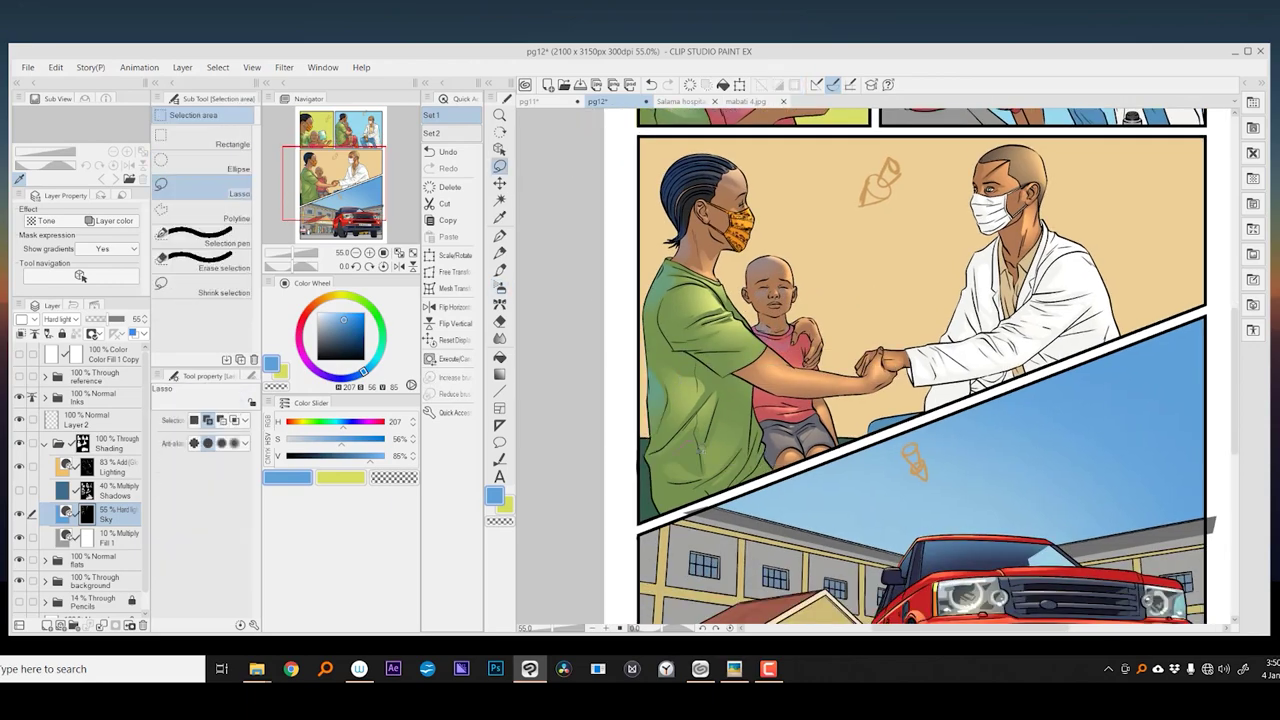
scroll(695, 488, up, 3)
- Lasso and airbrush blue sky light on the red truck's bodywork in the bottom panel
scroll(560, 243, down, 8)
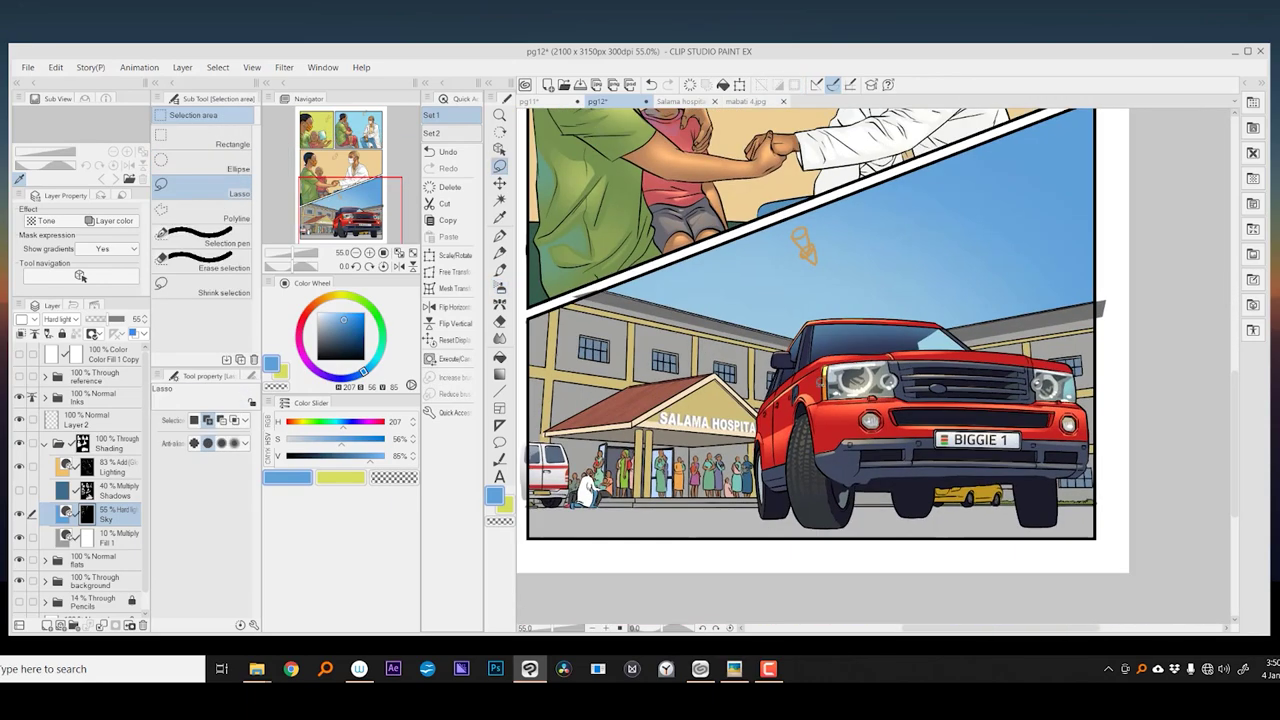
key(m)
key(b)
key(m)
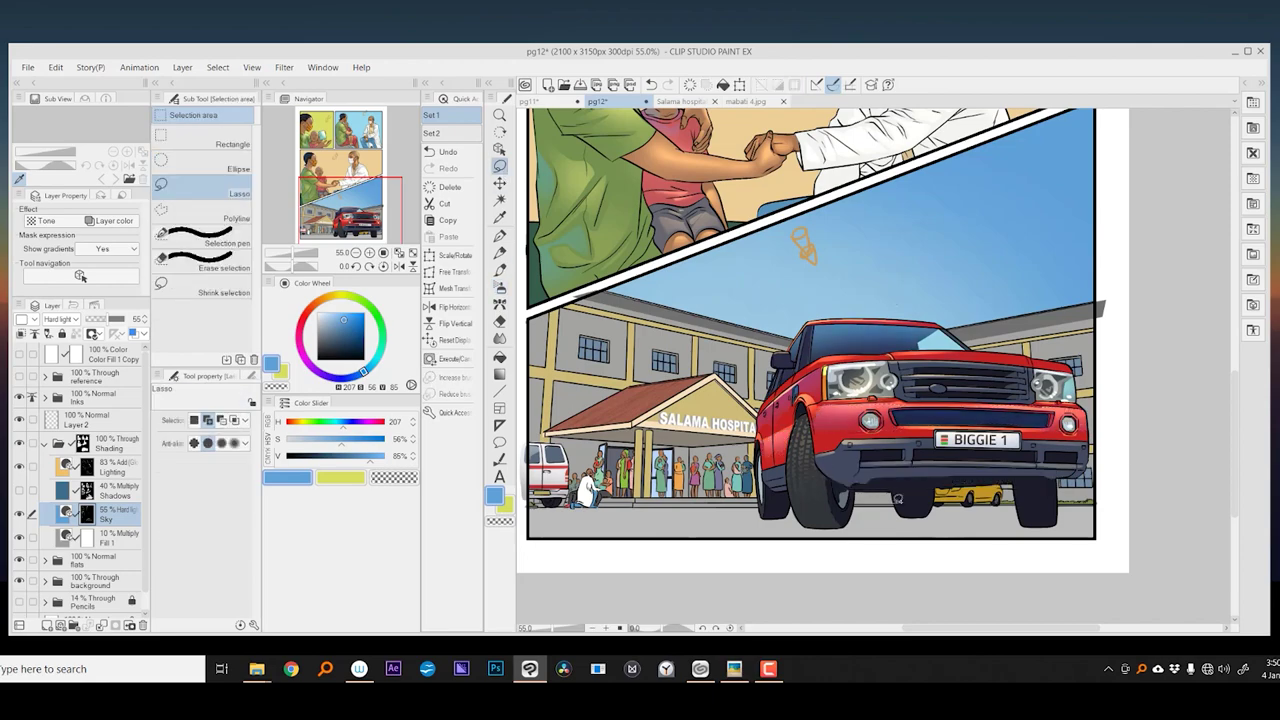
key(b)
key(m)
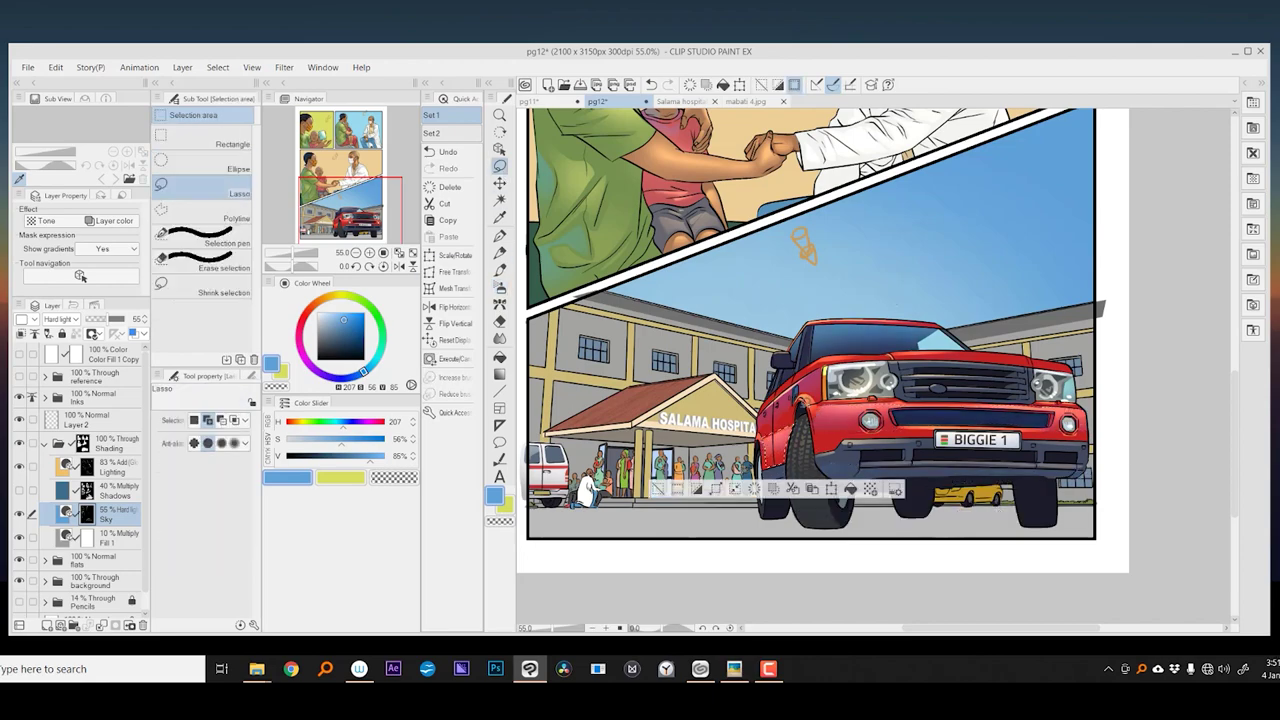
key(b)
- Lasso and airbrush blue sky light on the child and the clasped hands in the third panel
scroll(745, 433, right, 2)
scroll(745, 433, down, 5)
scroll(745, 433, up, 5)
key(m)
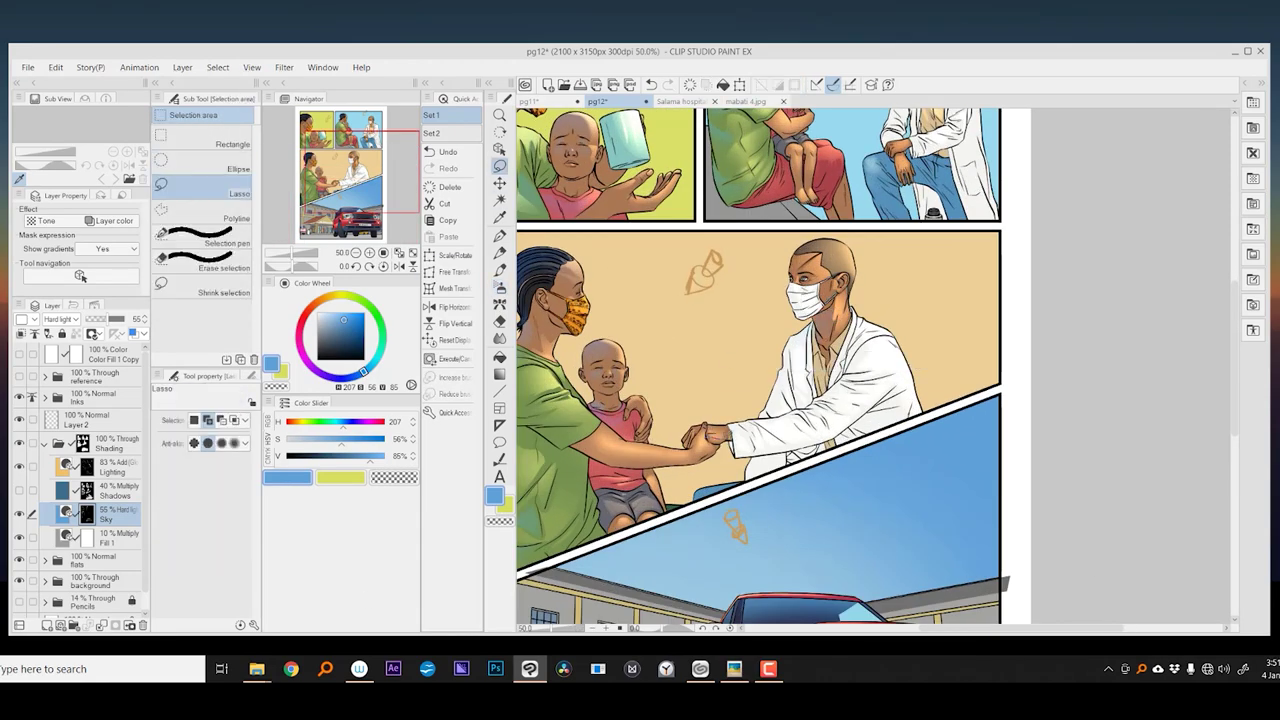
key(b)
key(m)
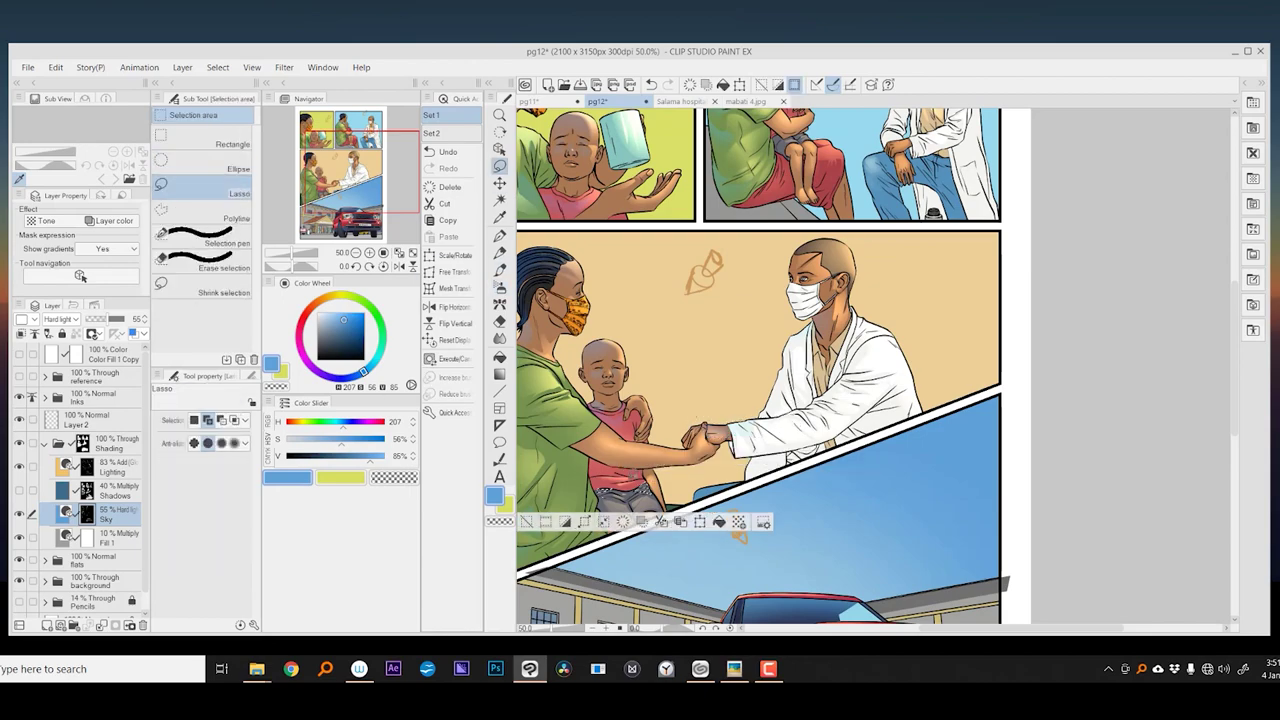
key(b)
- Hide the Lighting layer, then lasso and airbrush blue sky light on the doctor's hair in the third panel with brush size 15
scroll(745, 433, down, 5)
scroll(745, 433, up, 6)
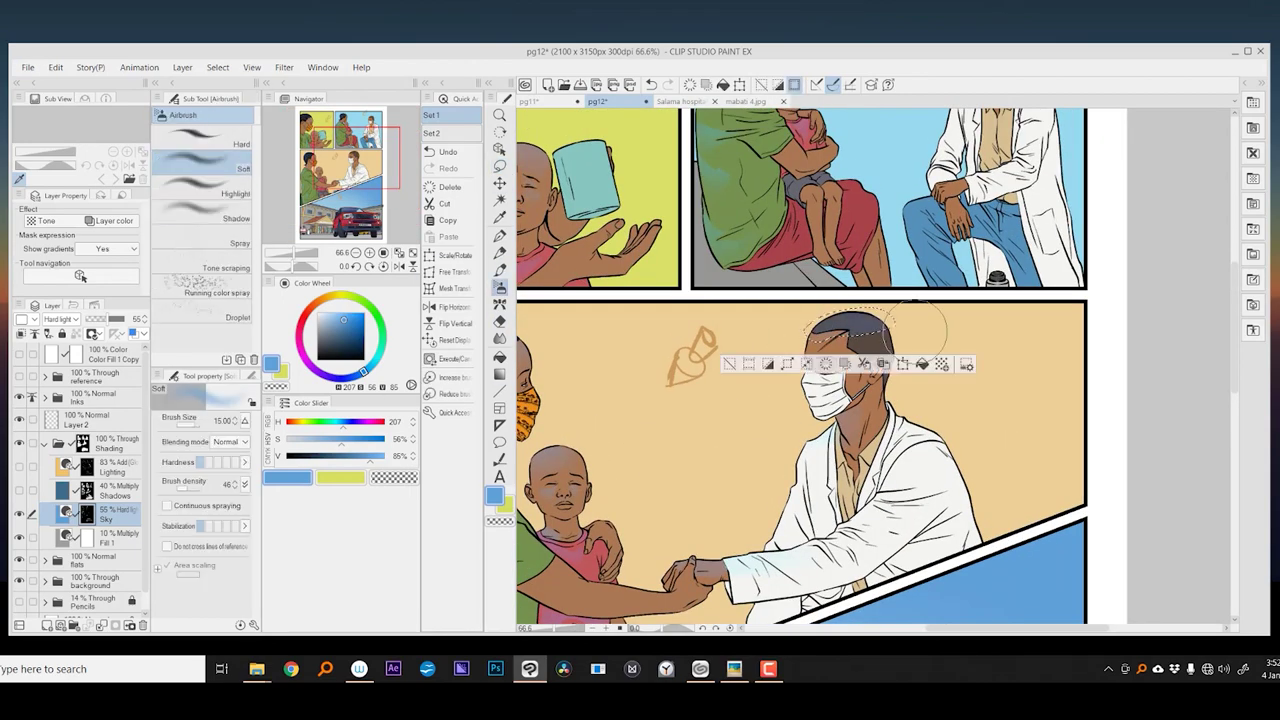
key(m)
drag(830, 318, 835, 320)
key(b)
key(m)
key(b)
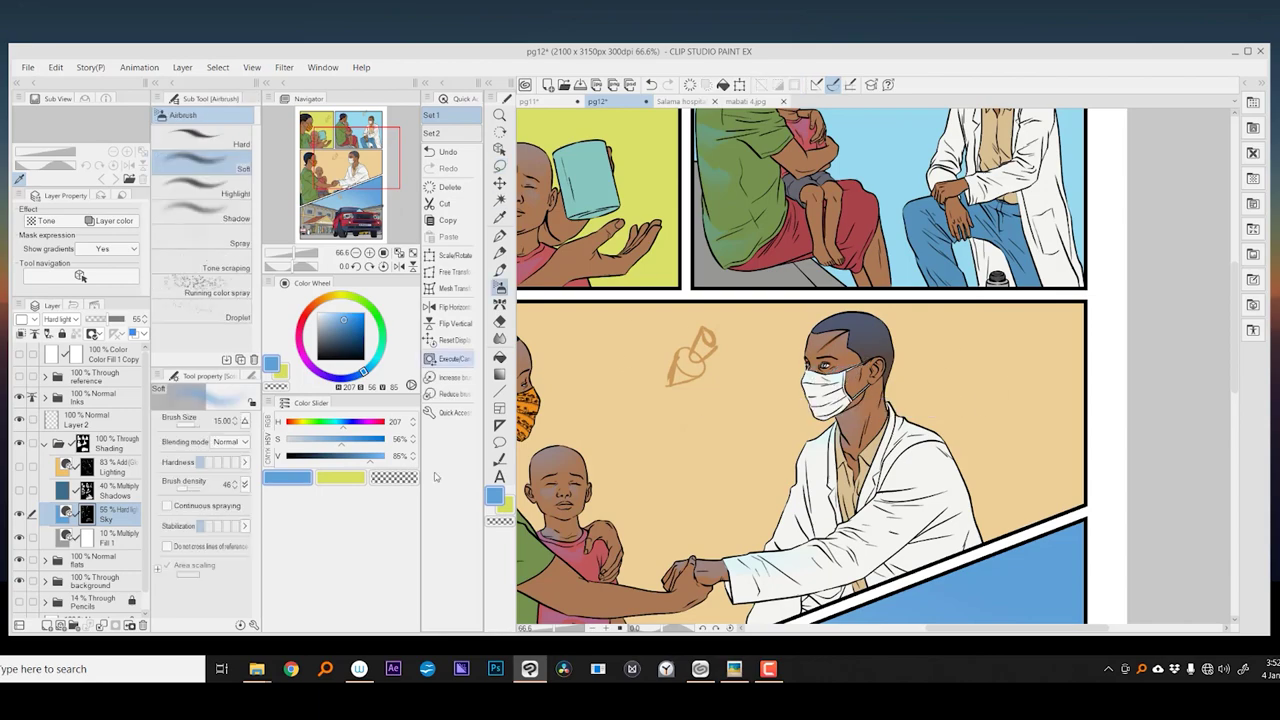
- Lasso and airbrush blue sky light on the woman's outstretched forearm in the third panel with brush size 7
key(m)
scroll(718, 377, down, 5)
scroll(718, 377, up, 6)
key(b)
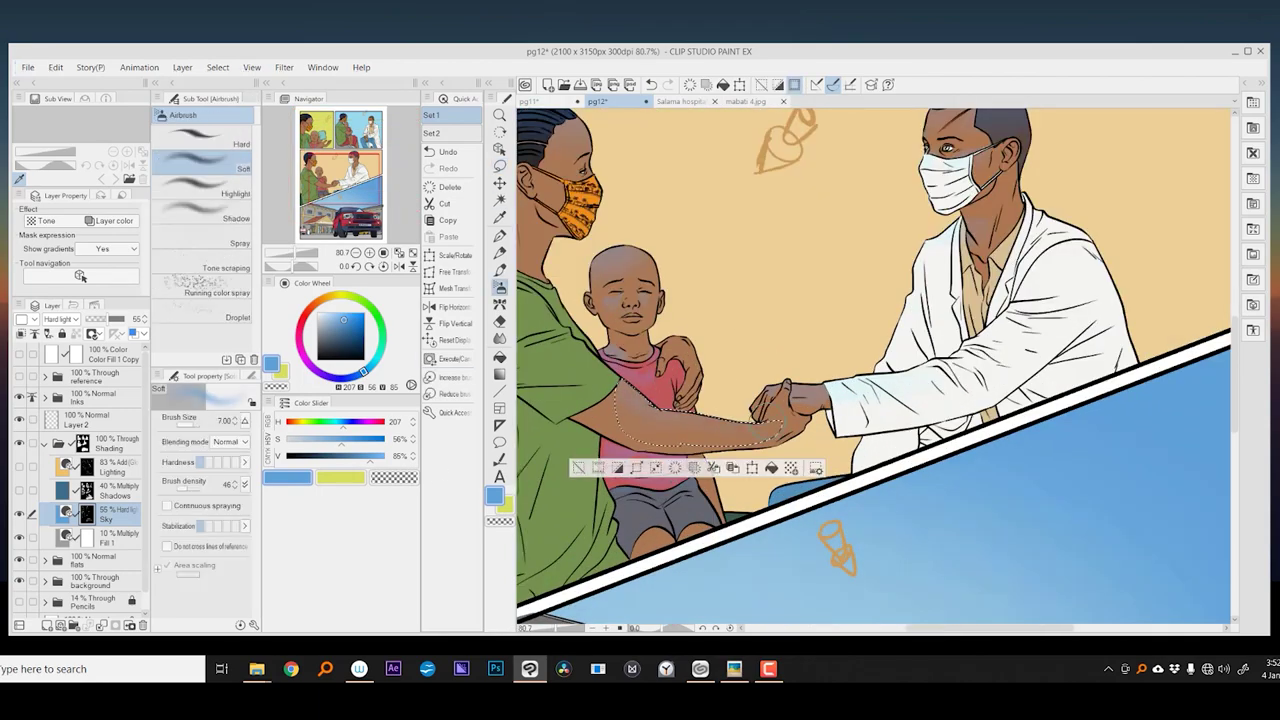
key(m)
key(b)
- Show the Lighting and Shadows layers, set Shadows to Hard light at 45% opacity, and set the Sky opacity to 34%
scroll(739, 398, down, 4)
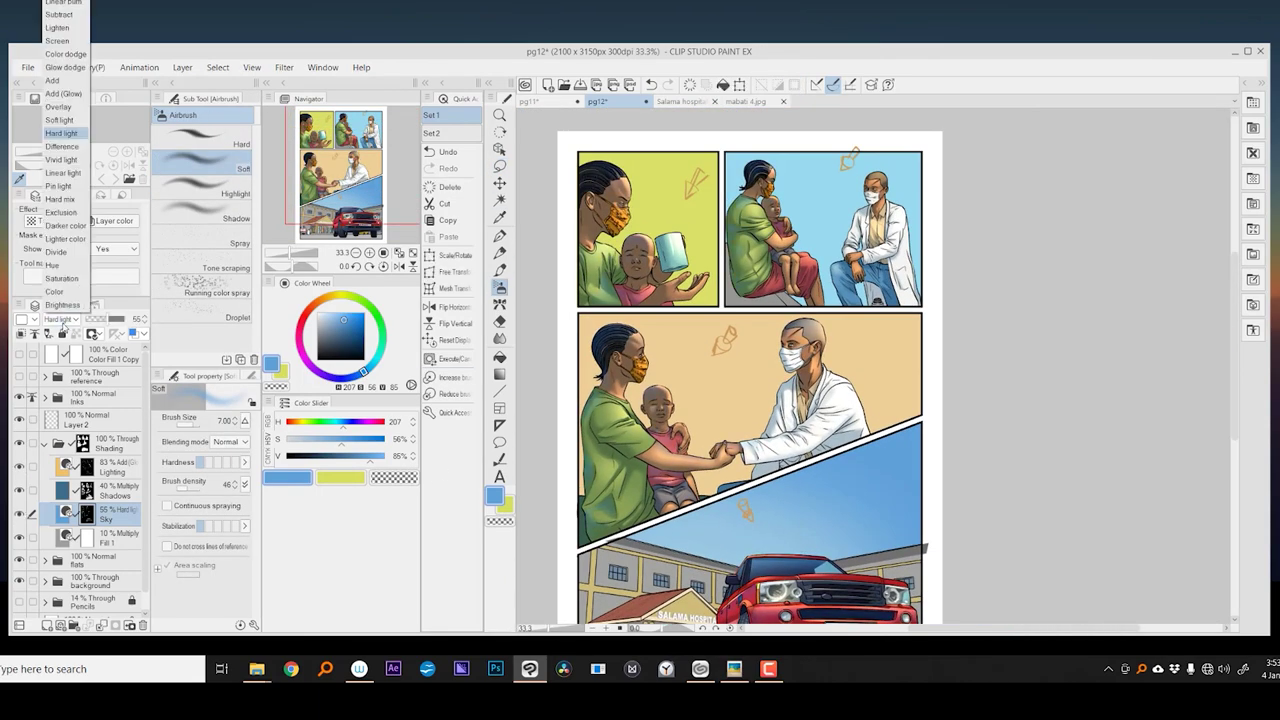
scroll(739, 398, down, 1)
click(113, 490)
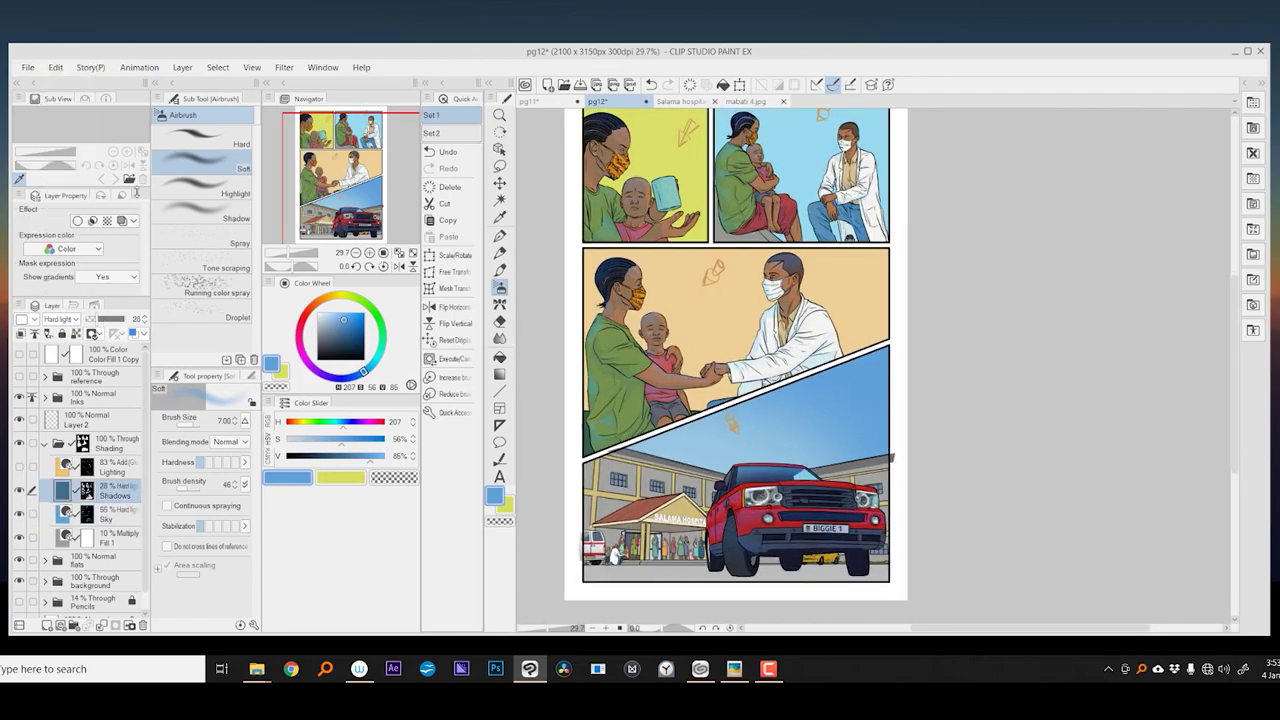
scroll(739, 398, up, 2)
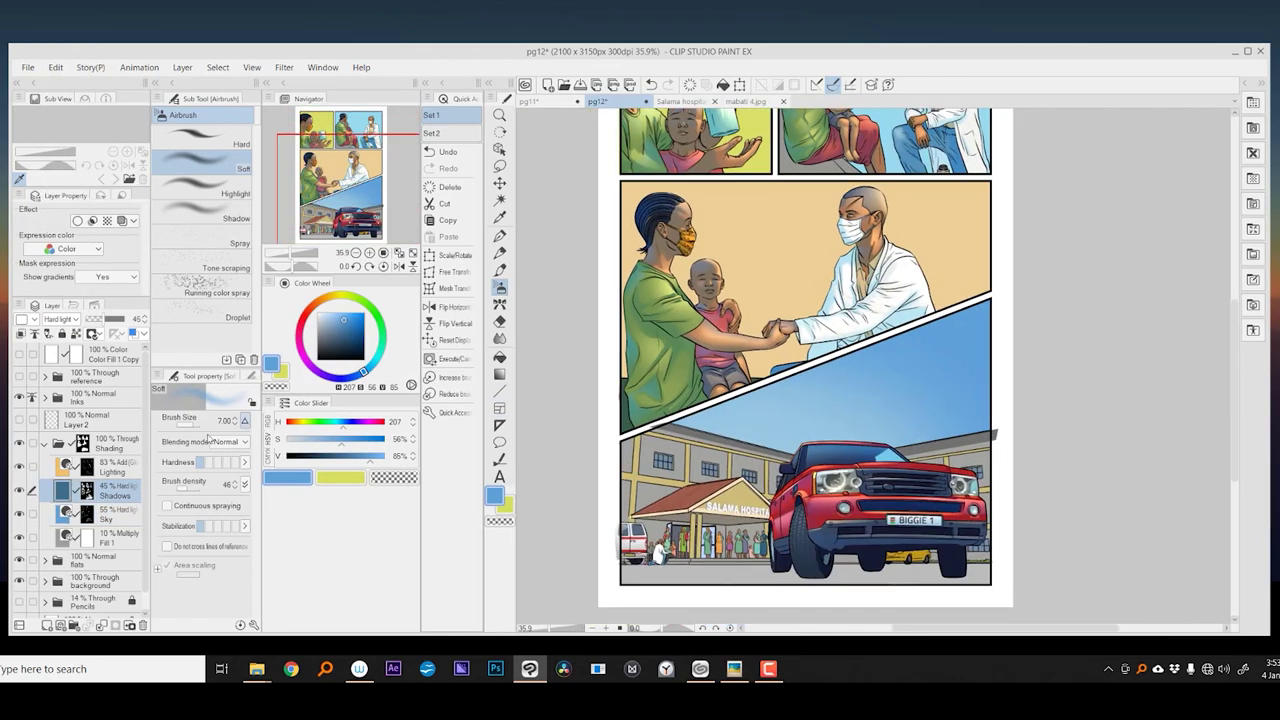
click(113, 513)
scroll(739, 398, down, 3)
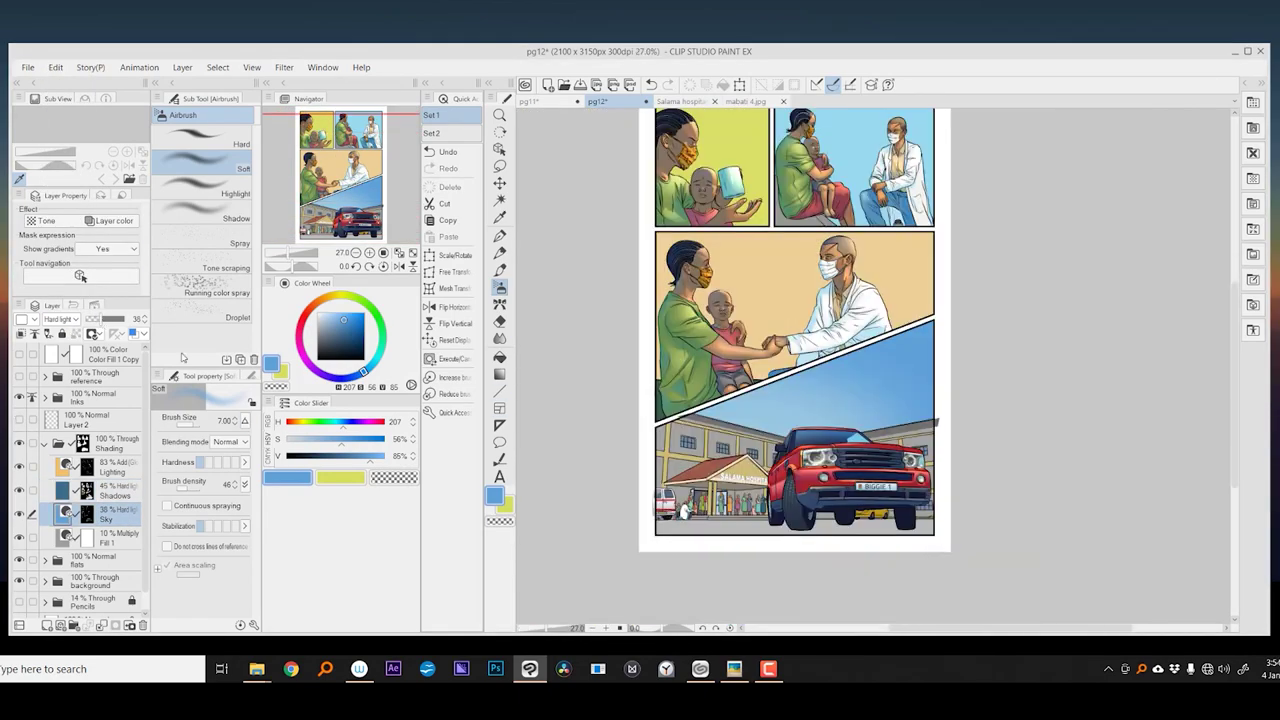
- Set Fill 1 to Normal at 100% opacity to check the shading over grey, then hide it and select the Shadows layer
click(113, 537)
drag(865, 242, 845, 289)
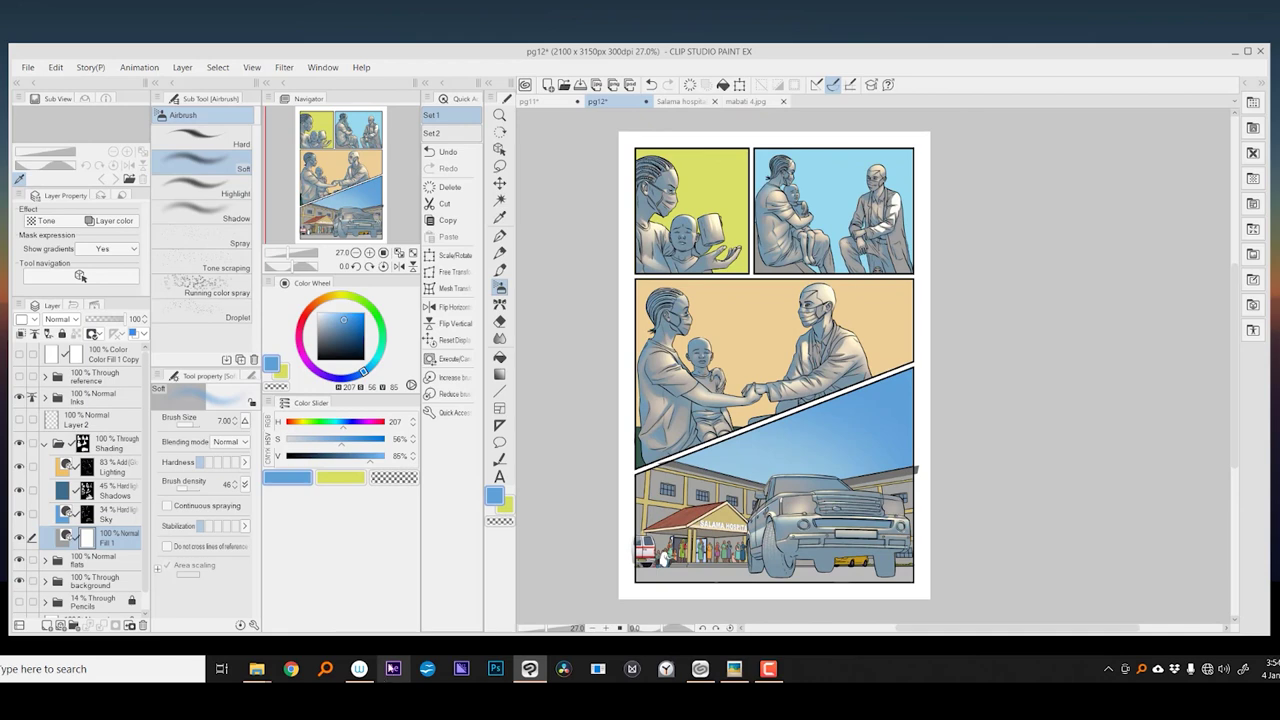
scroll(775, 380, up, 3)
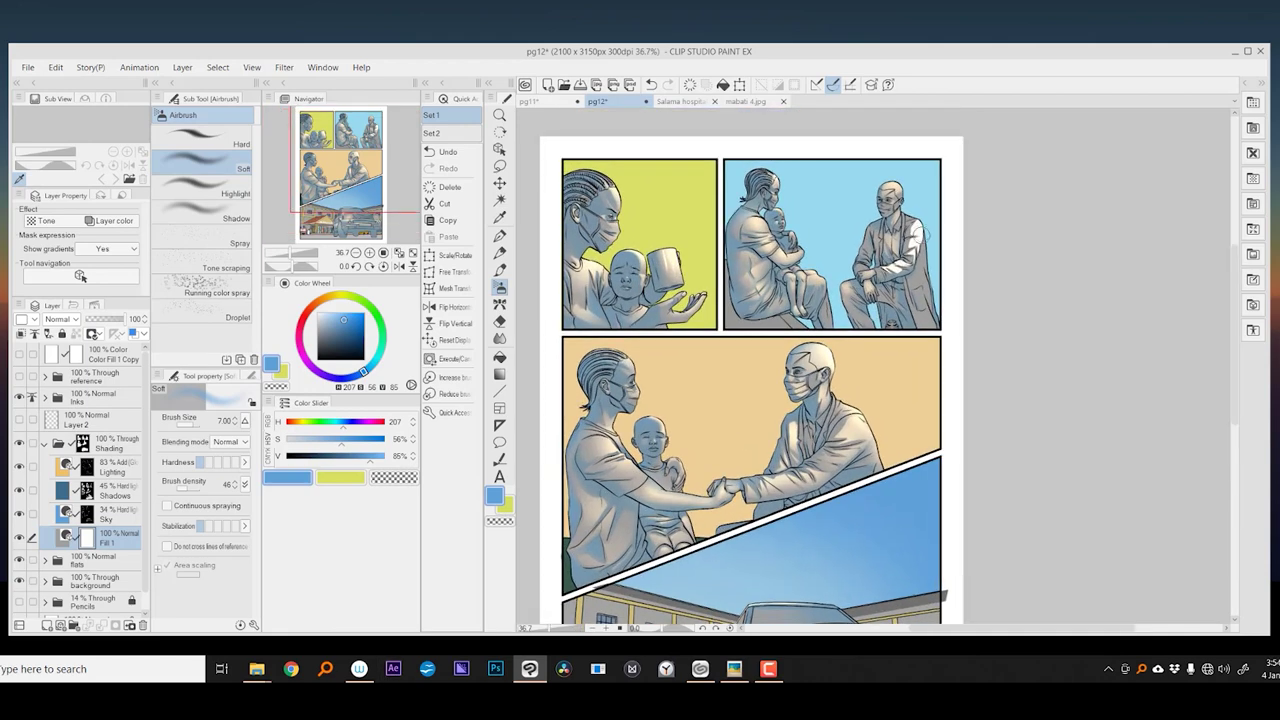
scroll(558, 389, up, 2)
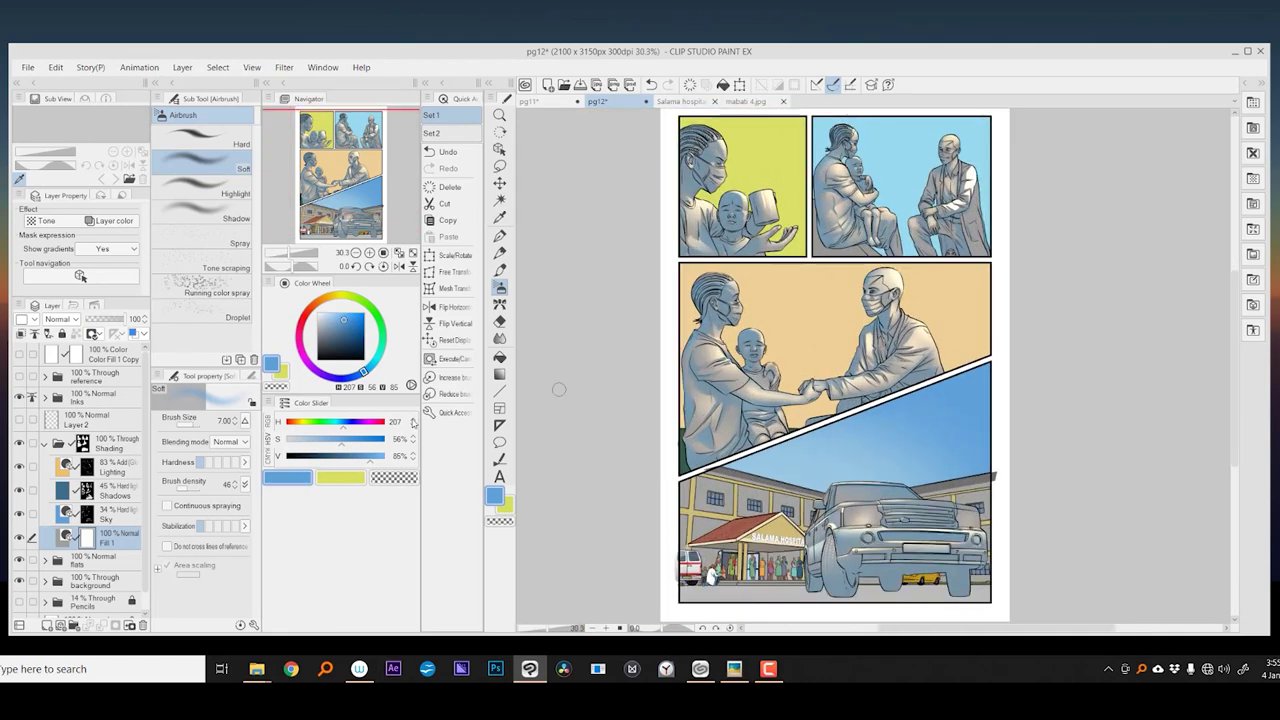
click(100, 490)
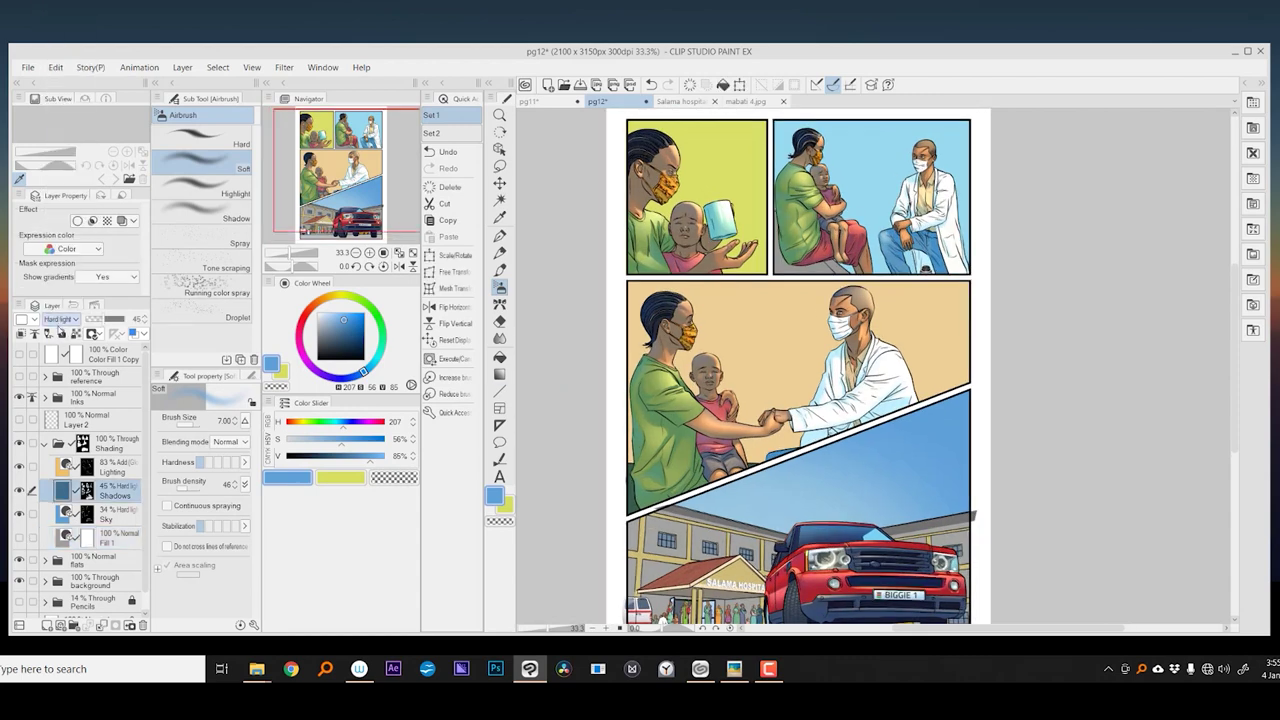
- Darken the Shadows layer's fill by lowering its luminosity with the Hue/Saturation/Luminosity adjustment
key(ctrl+u)
drag(580, 552, 524, 560)
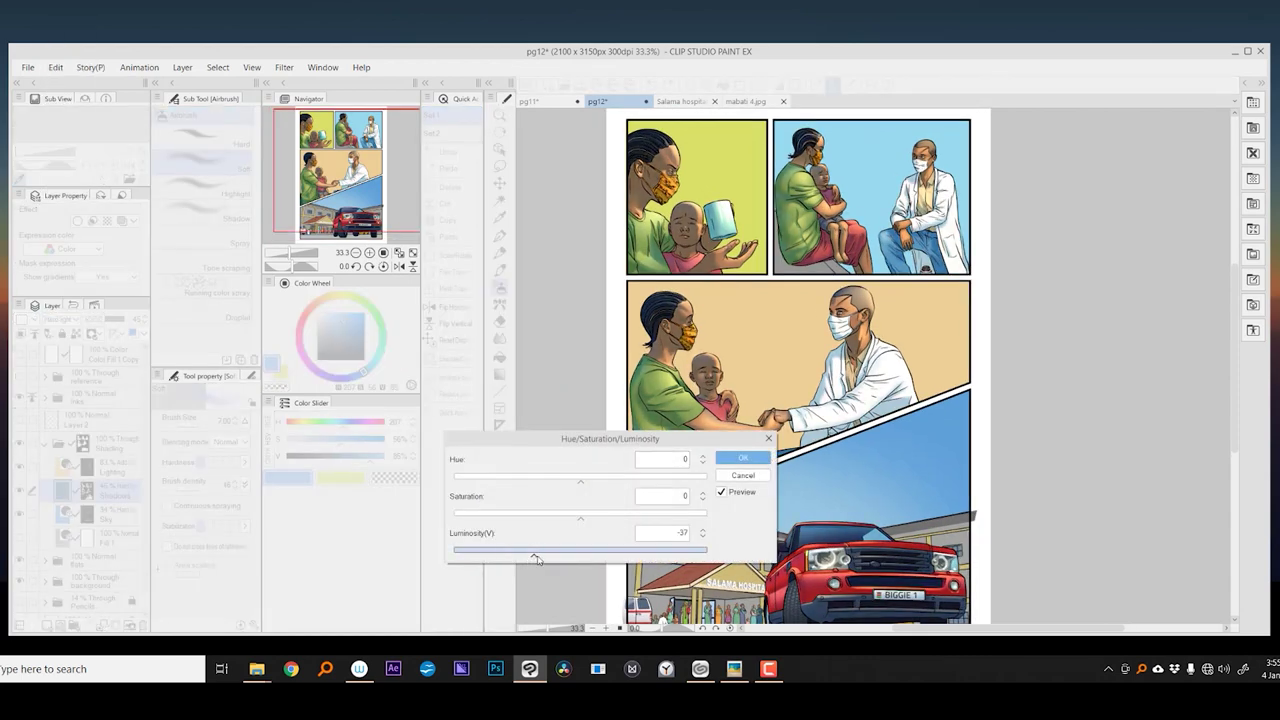
key(Return)
scroll(536, 559, down, 1)
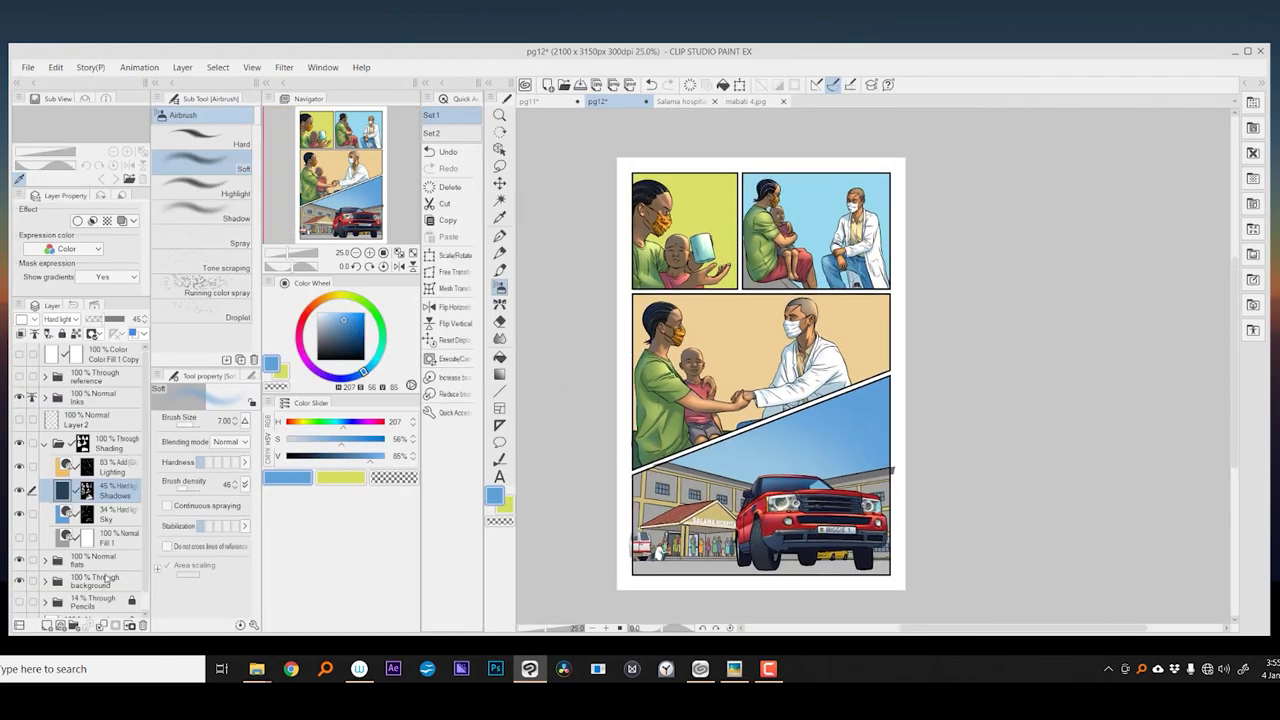
- Select the building layer's shape and add a blue fill layer (H 207, S 54, V 85) masked to it in the Glows folder
scroll(90, 500, down, 5)
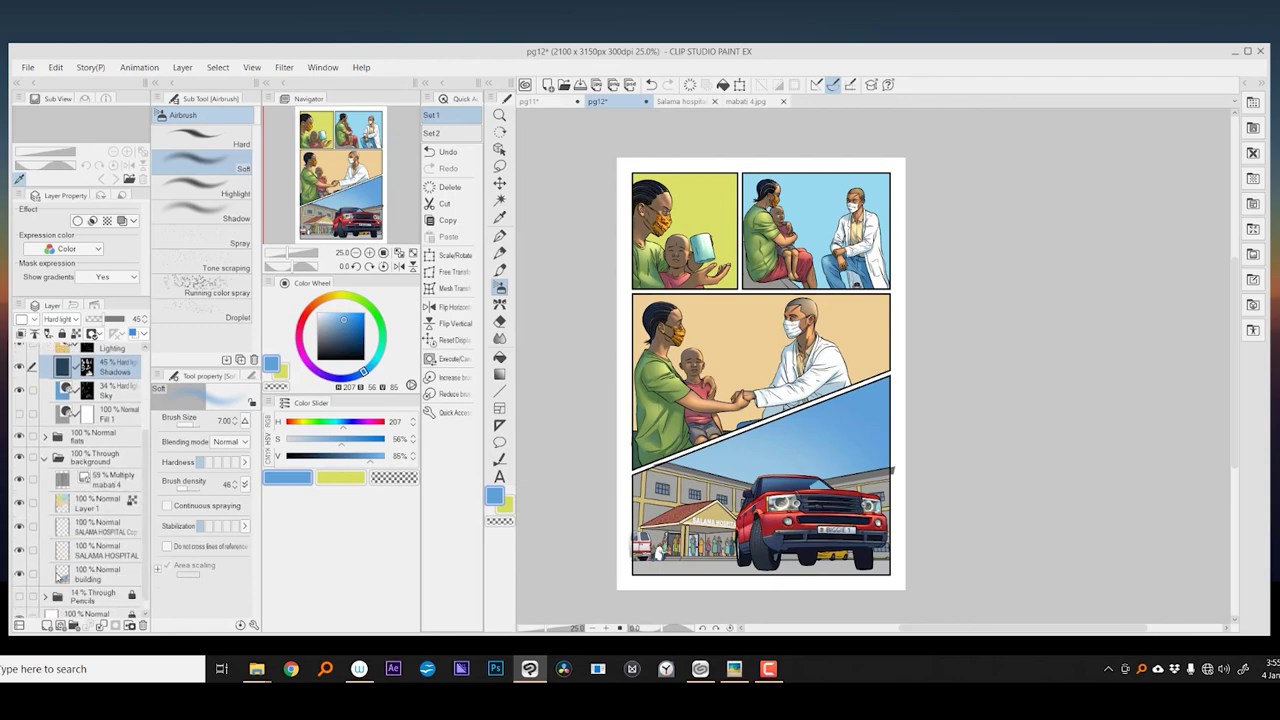
ctrl+click(62, 574)
scroll(90, 450, up, 3)
click(96, 401)
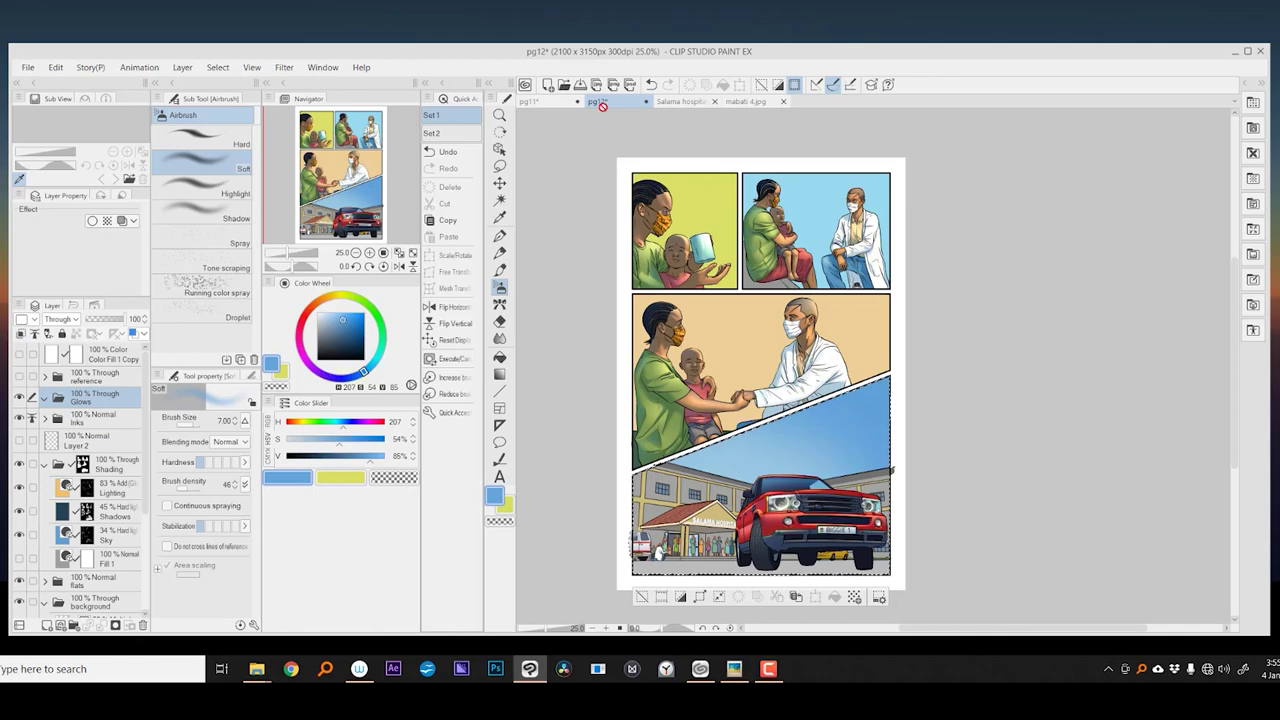
click(182, 67)
mouse_move(230, 97)
click(414, 114)
click(1030, 284)
- Set the blue Fill 2 layer to Lighten blending at 72% opacity, keeping its fill colour
click(62, 318)
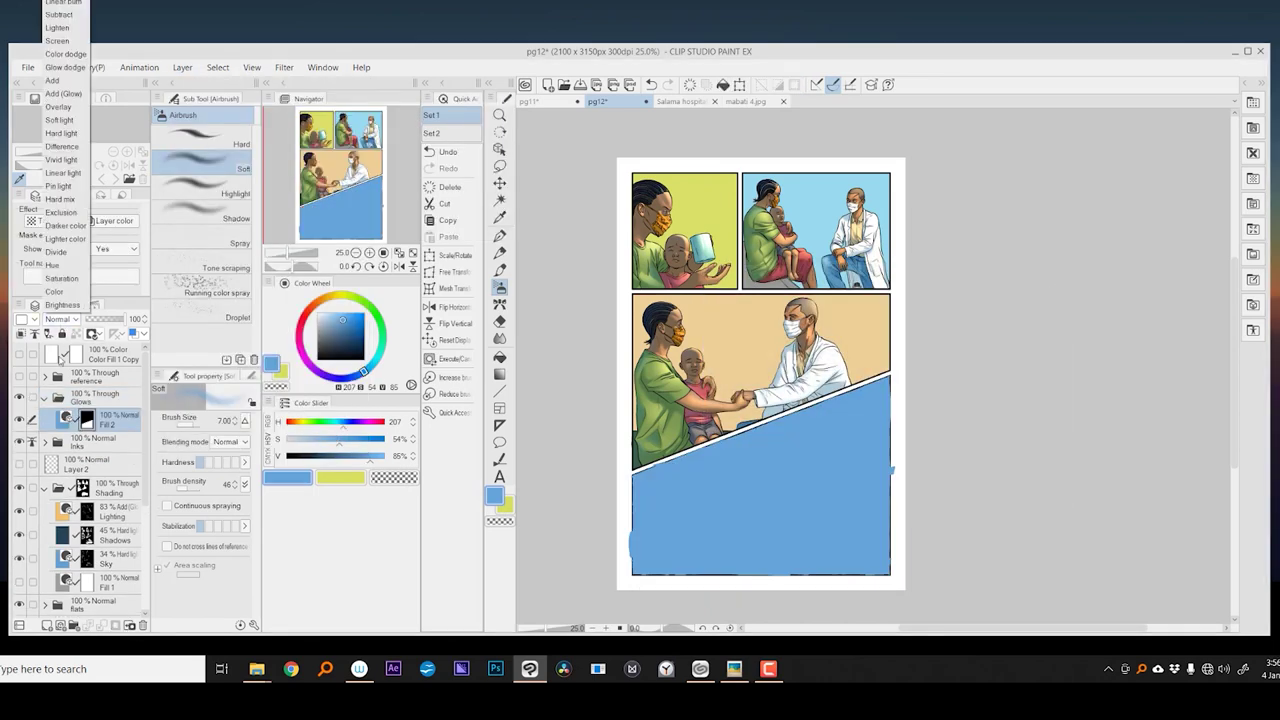
click(62, 172)
click(62, 318)
click(62, 28)
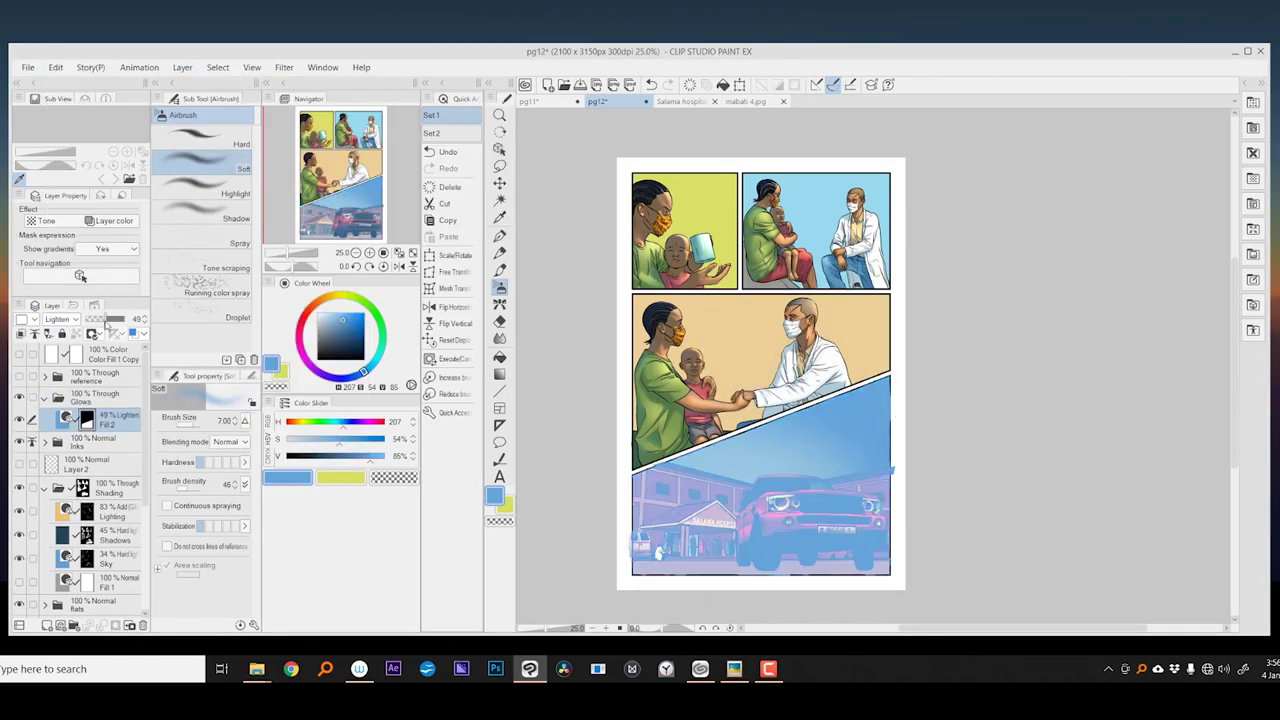
mouse_move(128, 318)
mouse_down()
mouse_move(112, 318)
mouse_move(124, 318)
mouse_up()
double_click(87, 418)
click(1043, 289)
- Select the car layer's shape and clear that area from the Fill 2 layer's mask
drag(150, 482, 148, 596)
scroll(145, 555, up, 2)
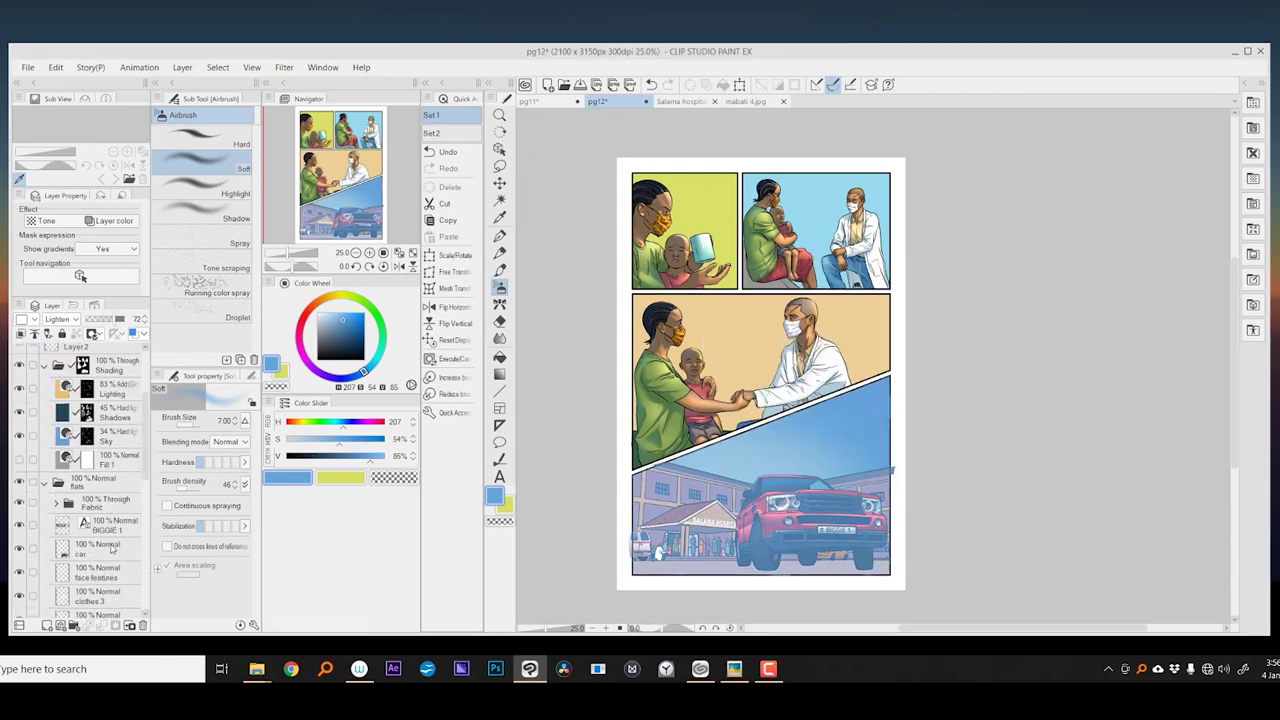
ctrl+click(62, 548)
scroll(90, 450, up, 3)
click(884, 591)
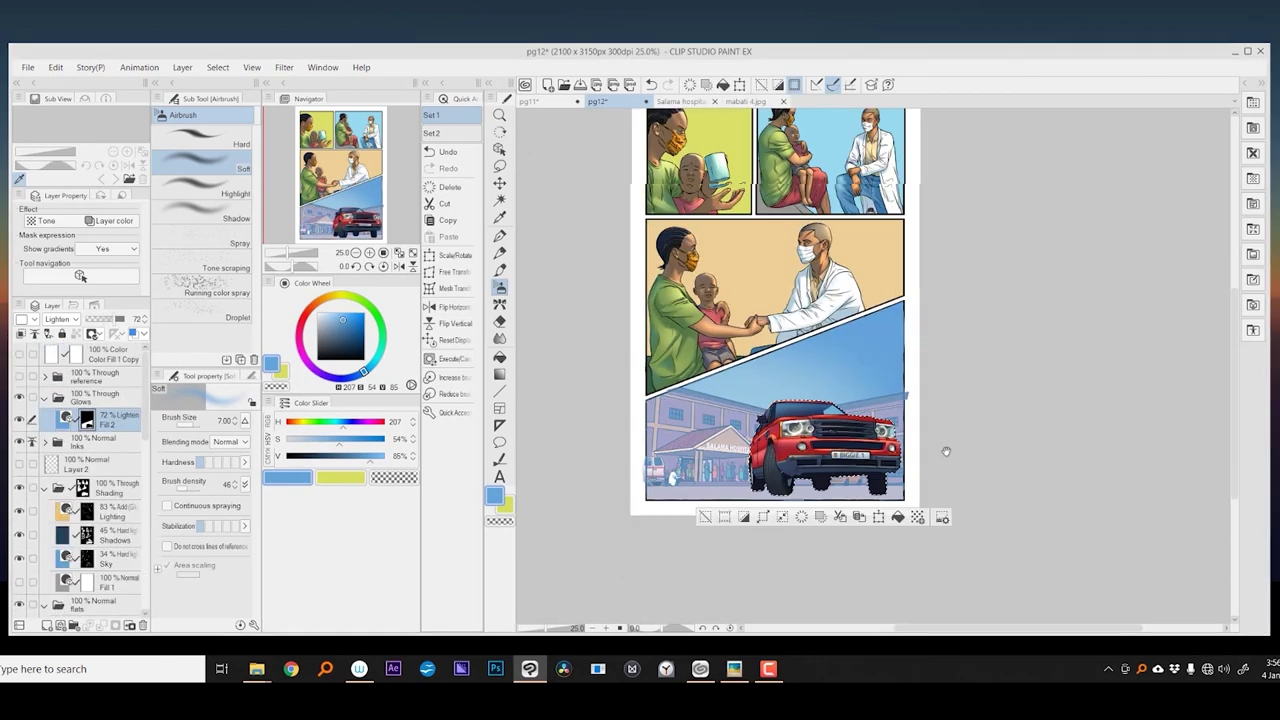
- Set both drawing colours to black, deselect the car and switch to the Soft eraser at size 30
scroll(800, 450, down, 2)
key(e)
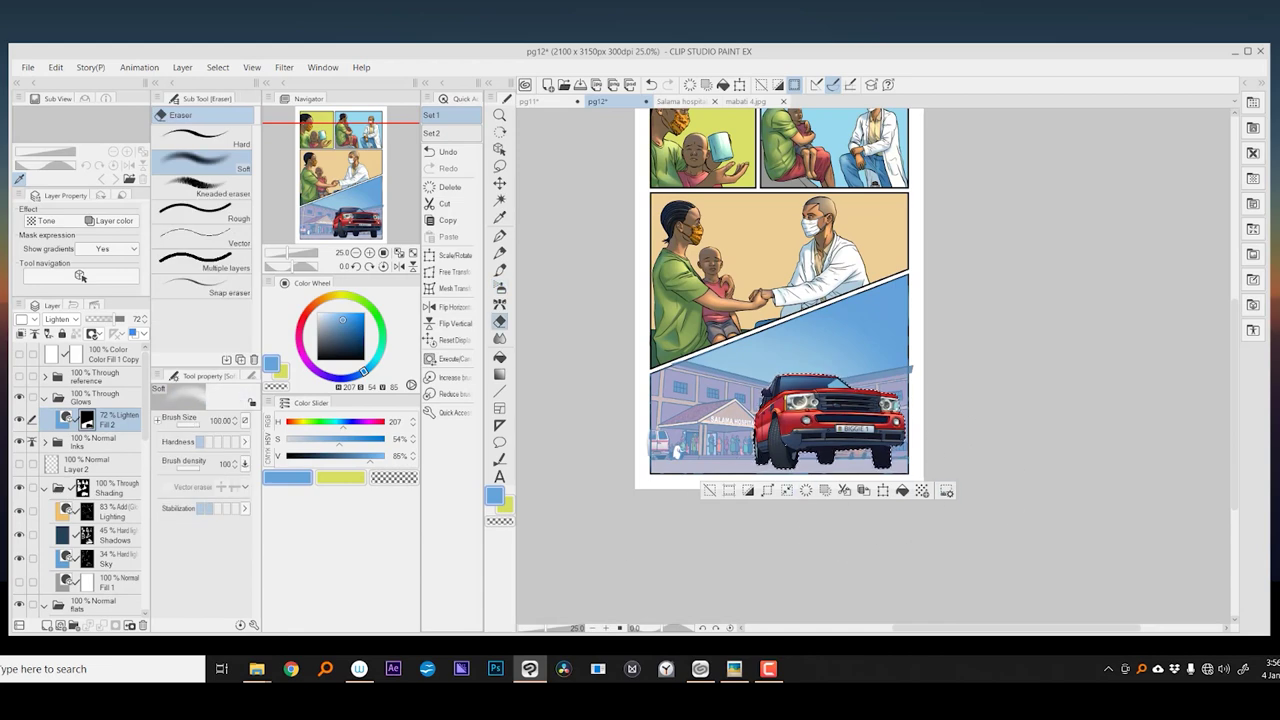
key(x)
key(b)
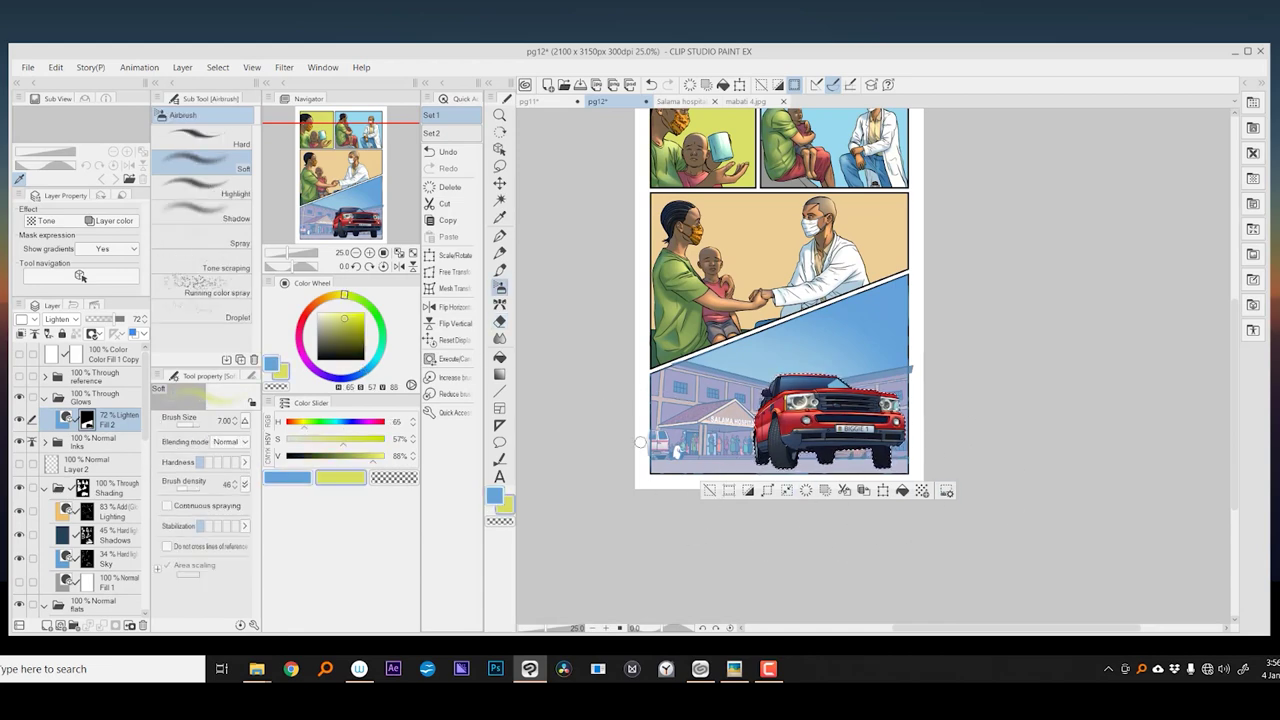
key(x)
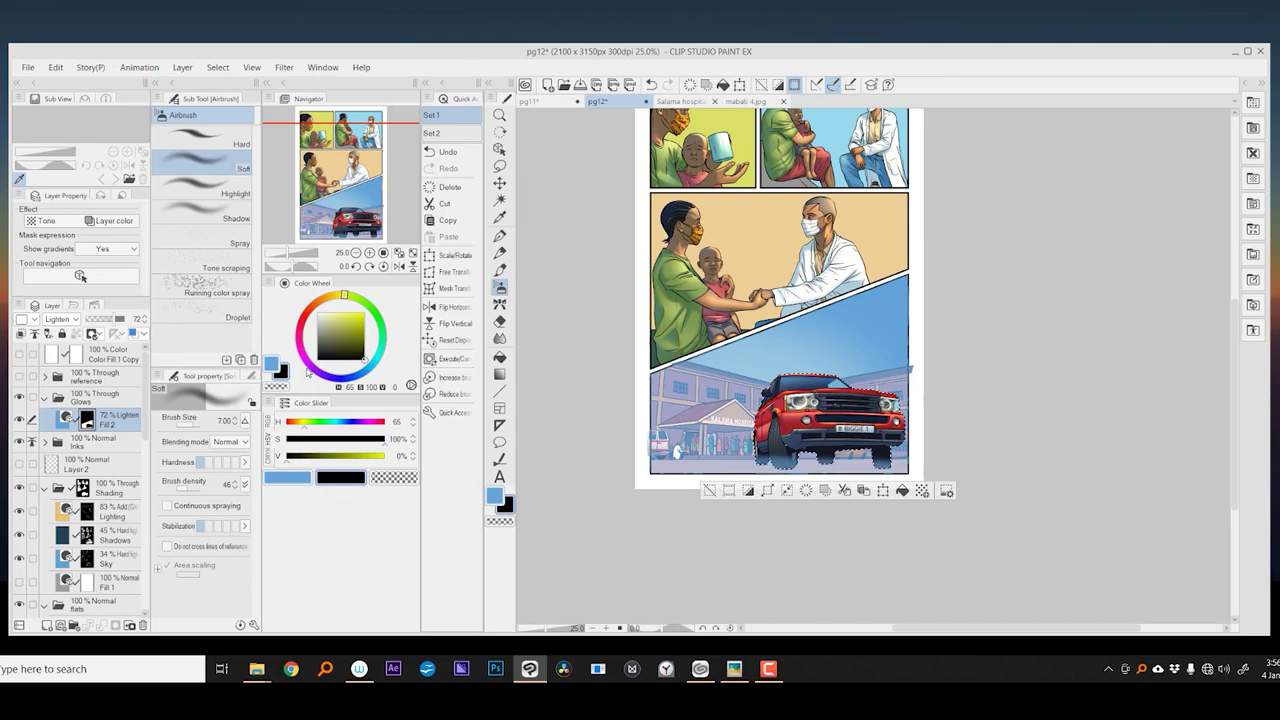
key(x)
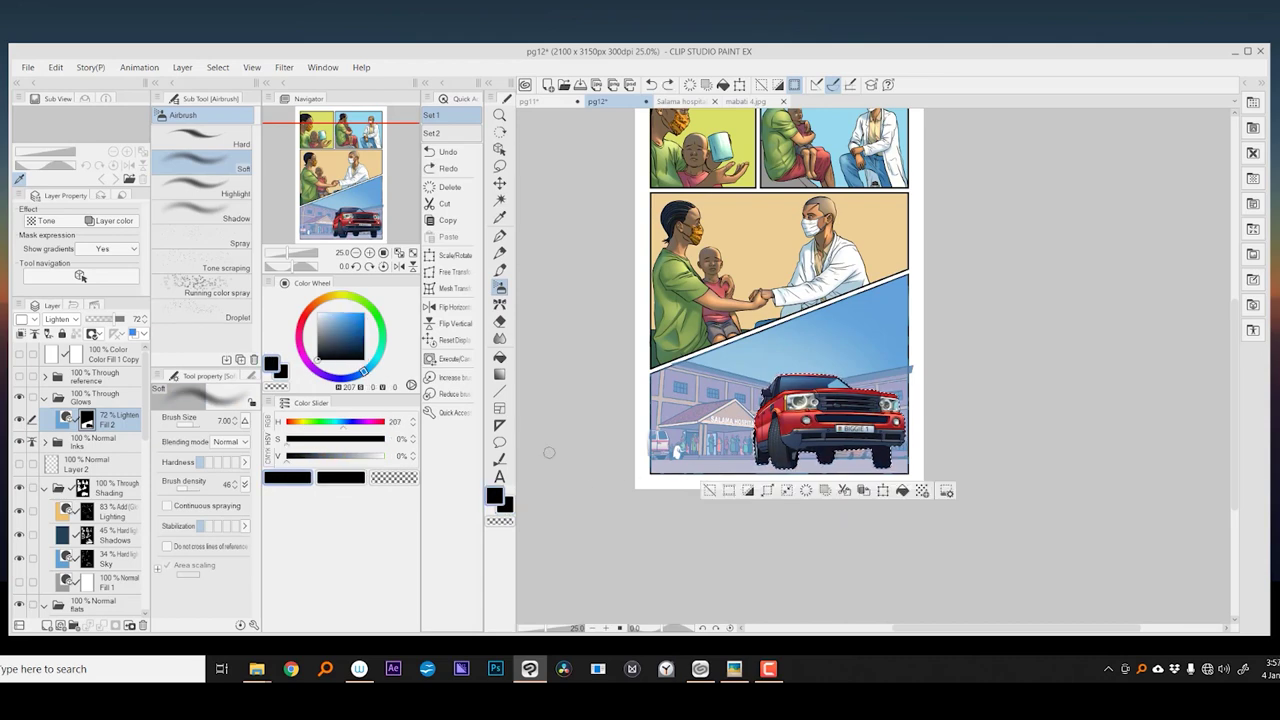
key(ctrl+d)
key(e)
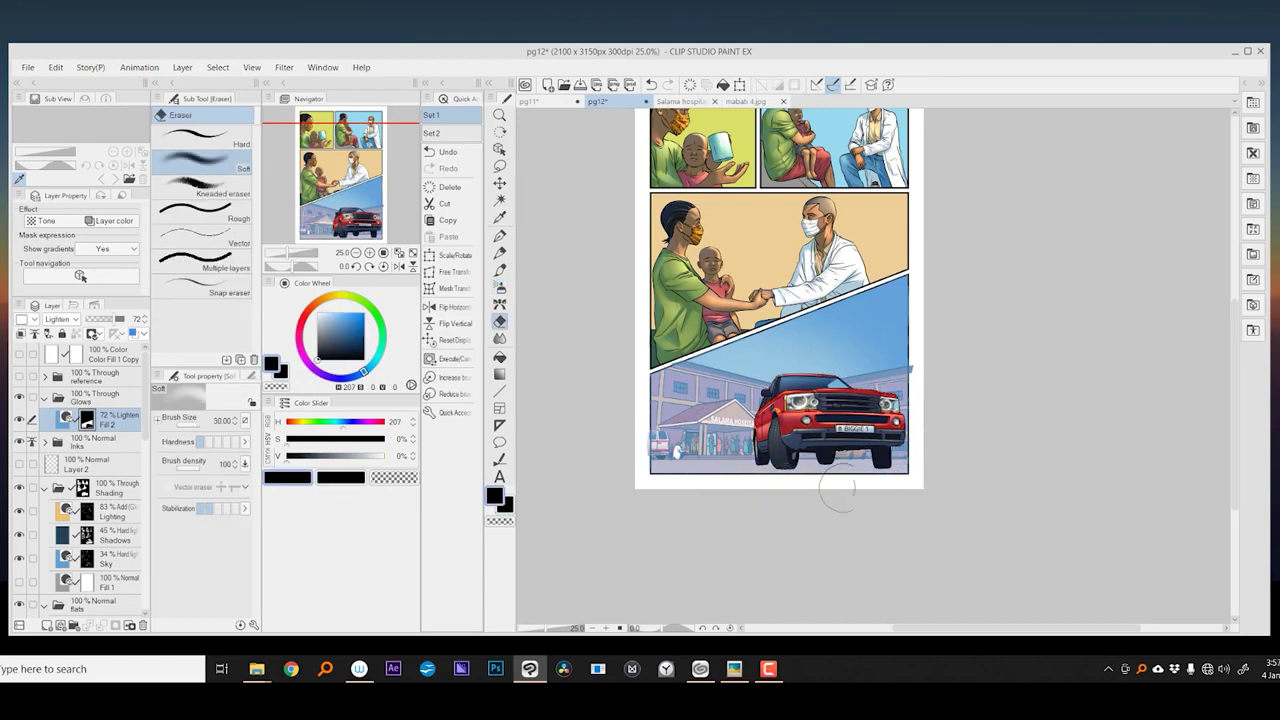
scroll(838, 490, up, 1)
scroll(765, 430, up, 1)
- Add a dark blue fill layer above the mabati 4 layer in the background folder
scroll(125, 503, down, 5)
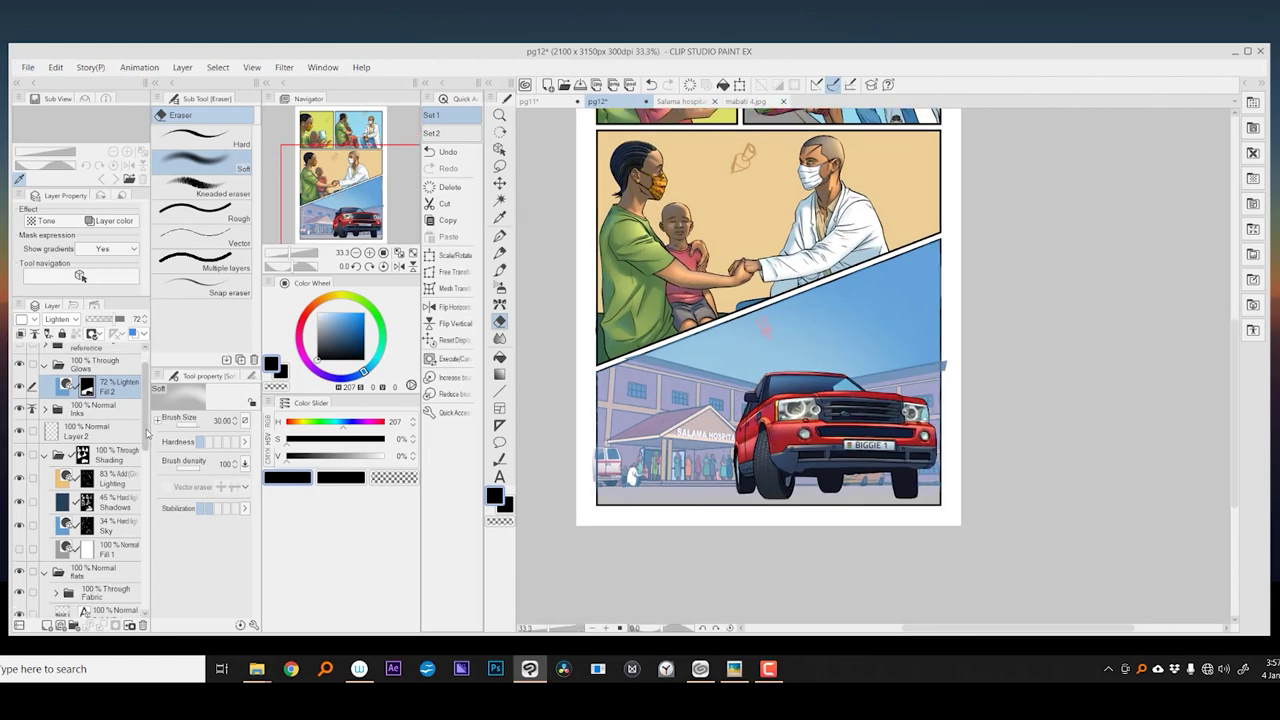
click(110, 470)
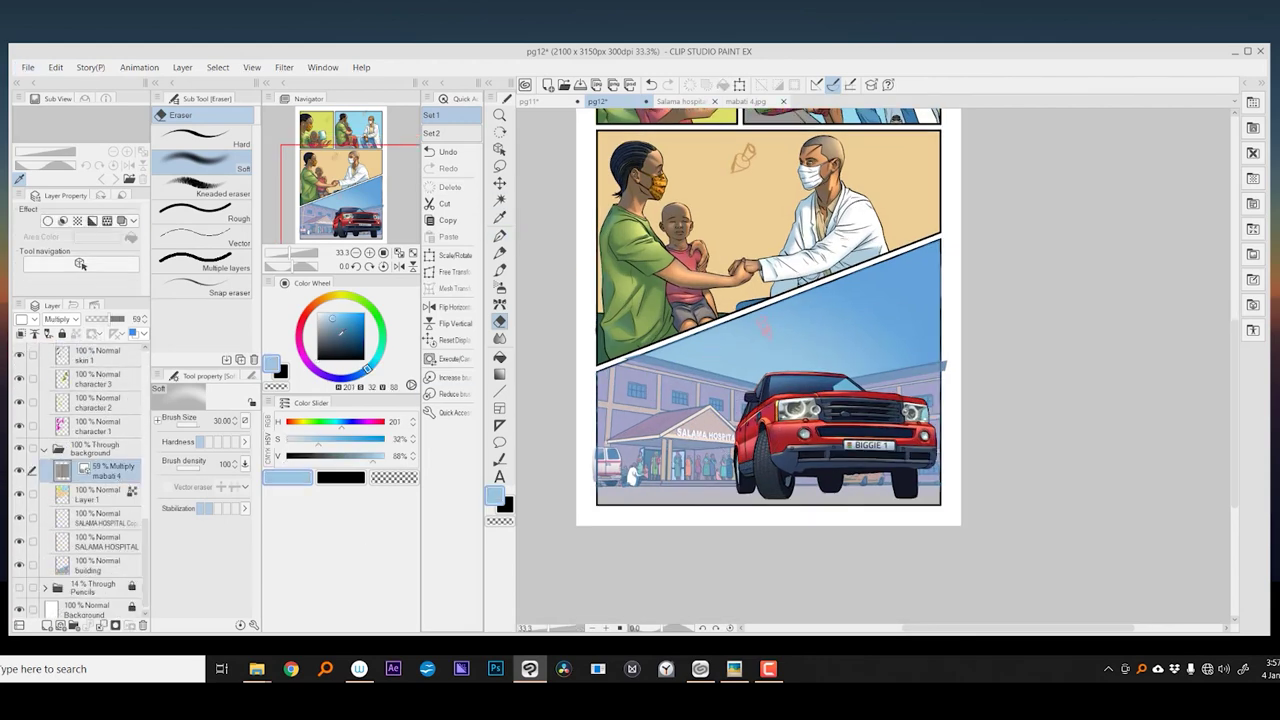
click(182, 67)
click(495, 497)
click(1040, 294)
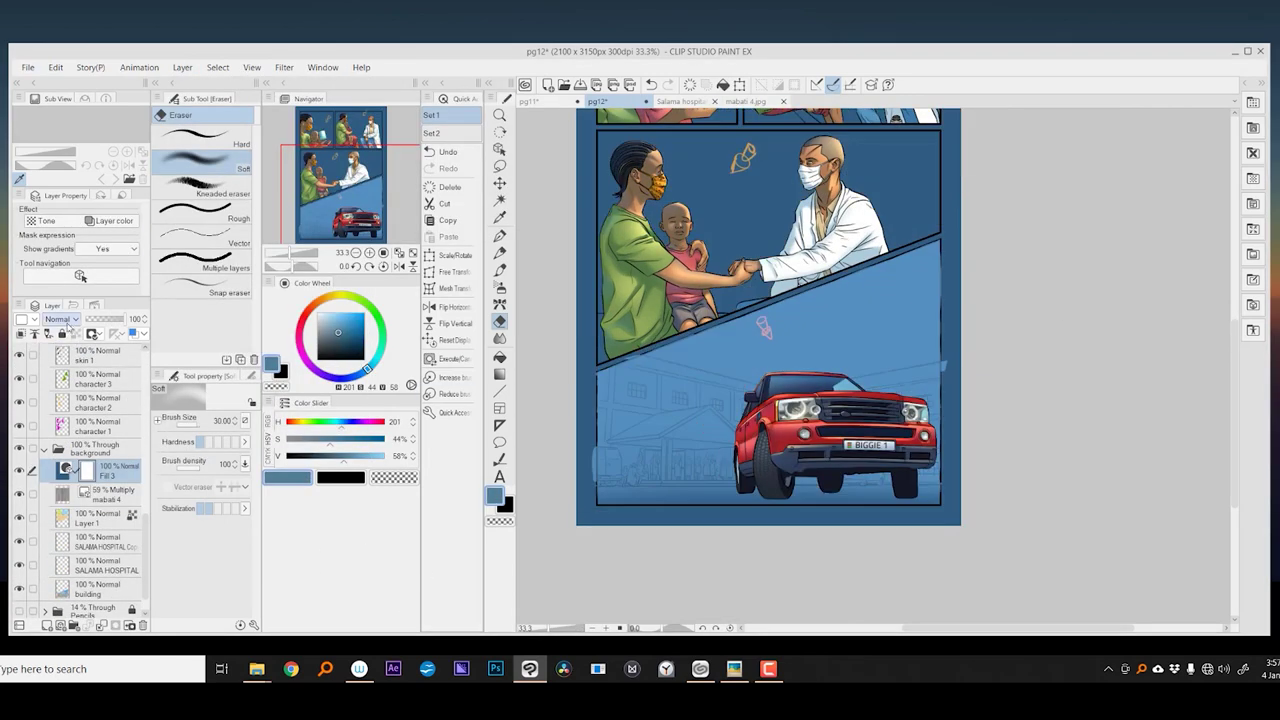
- Hide the dark blue fill with its mask and reveal it as a Polyline-shaped ground shadow beneath the car
key(m)
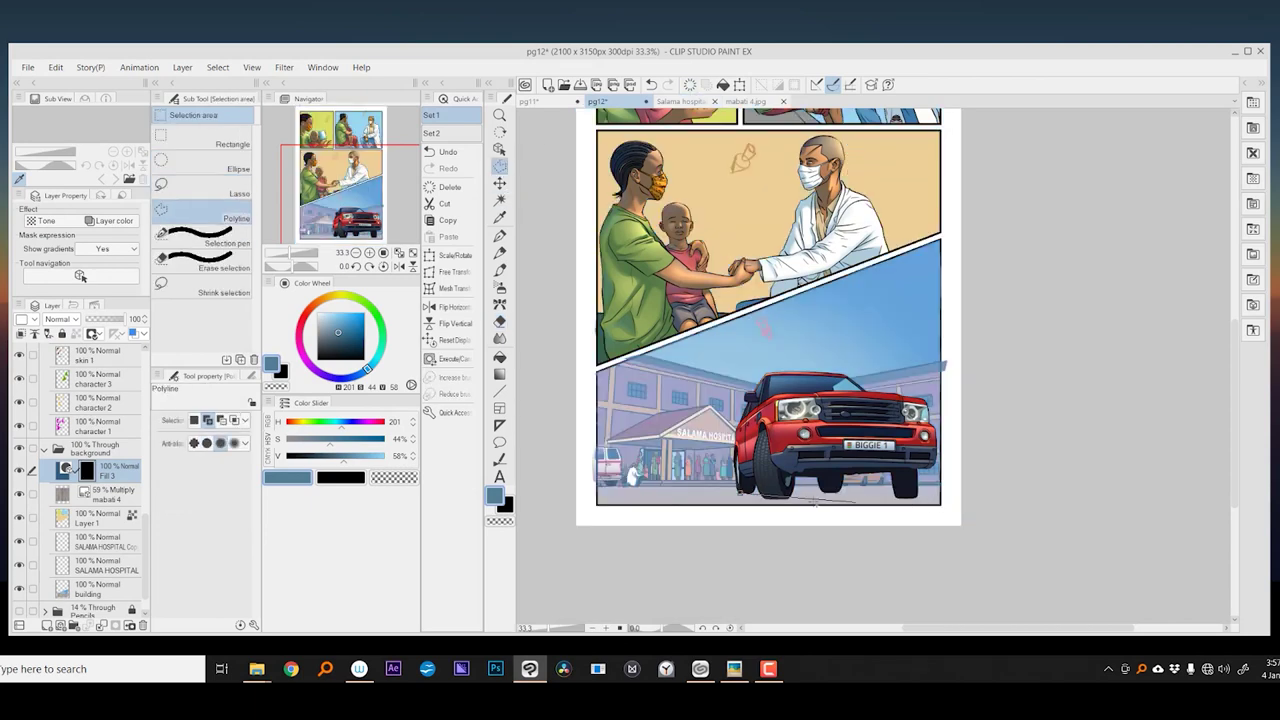
double_click(953, 492)
scroll(860, 400, down, 1)
- Try a different fill colour and 90% opacity on the Fill 2 glow layer
scroll(85, 425, up, 5)
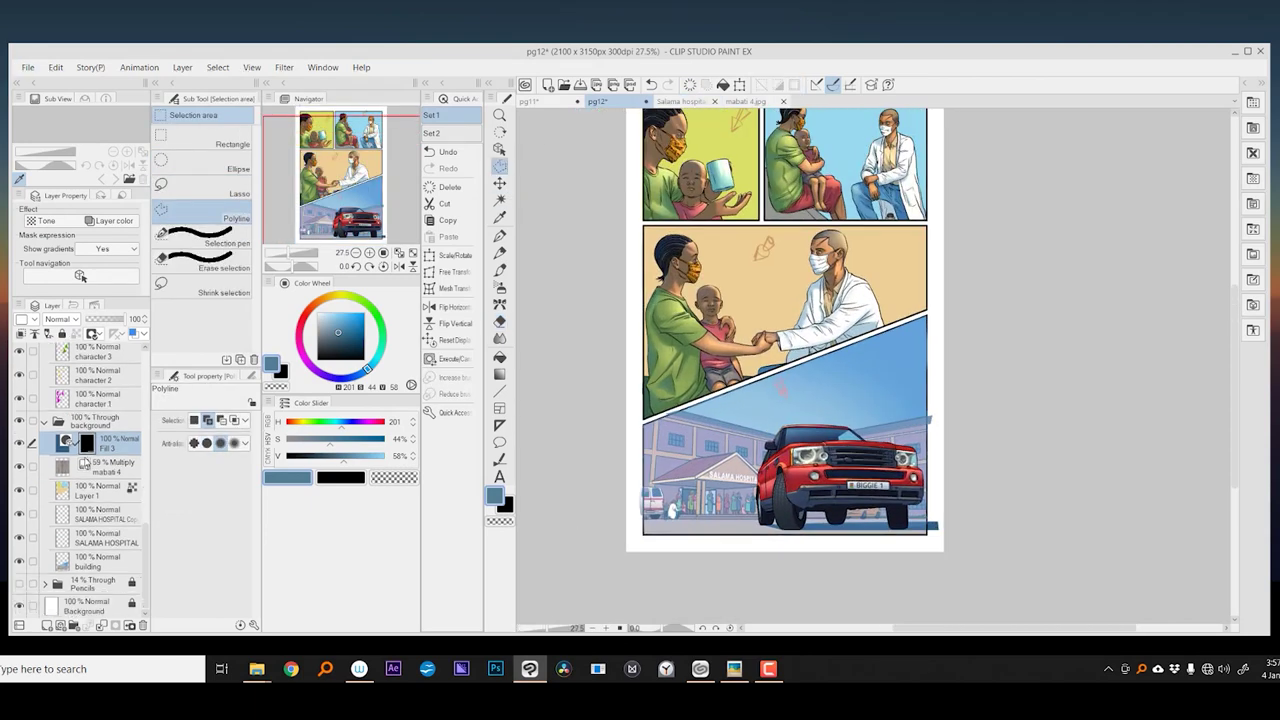
scroll(88, 425, up, 5)
click(95, 396)
click(60, 318)
click(146, 289)
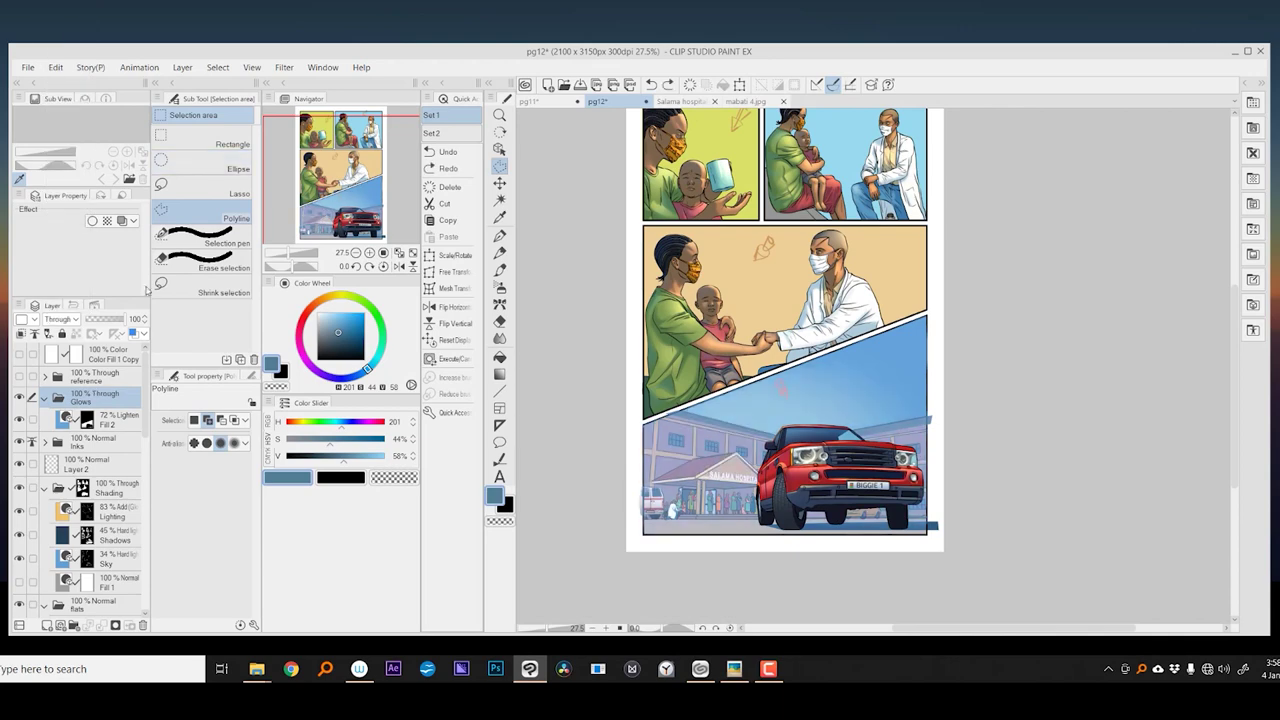
double_click(66, 419)
key(Escape)
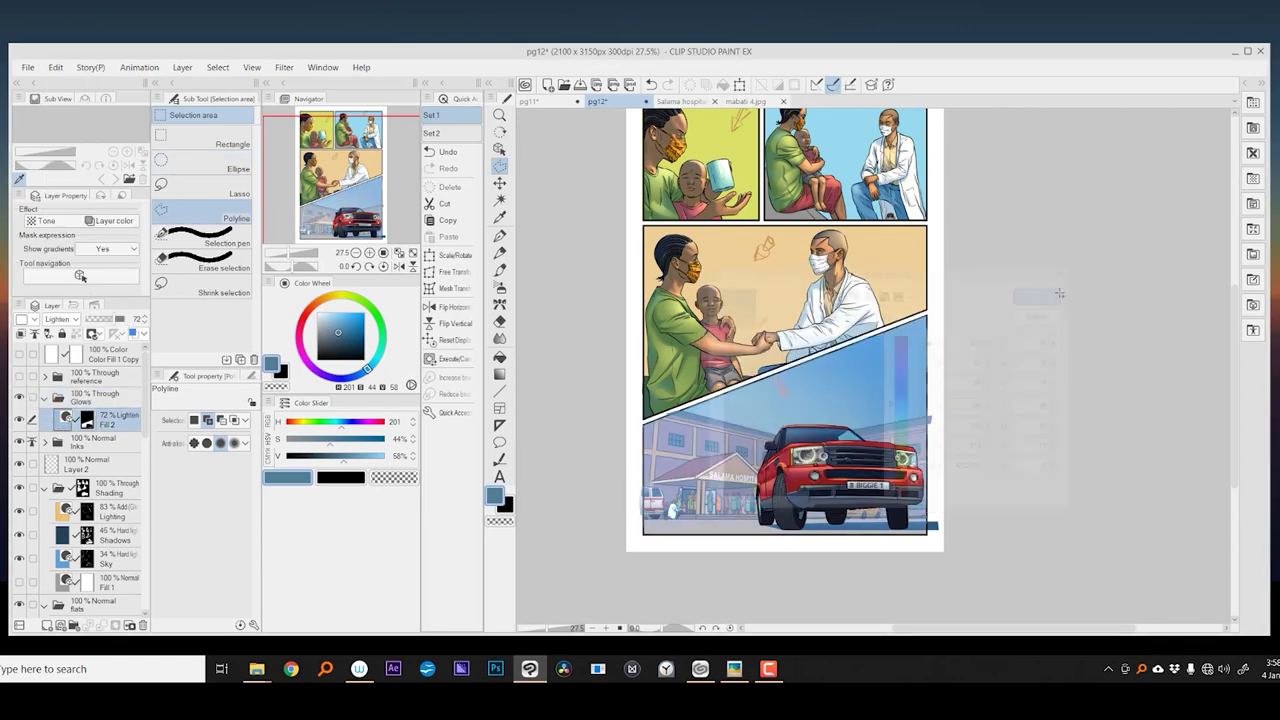
drag(114, 319, 122, 320)
double_click(66, 419)
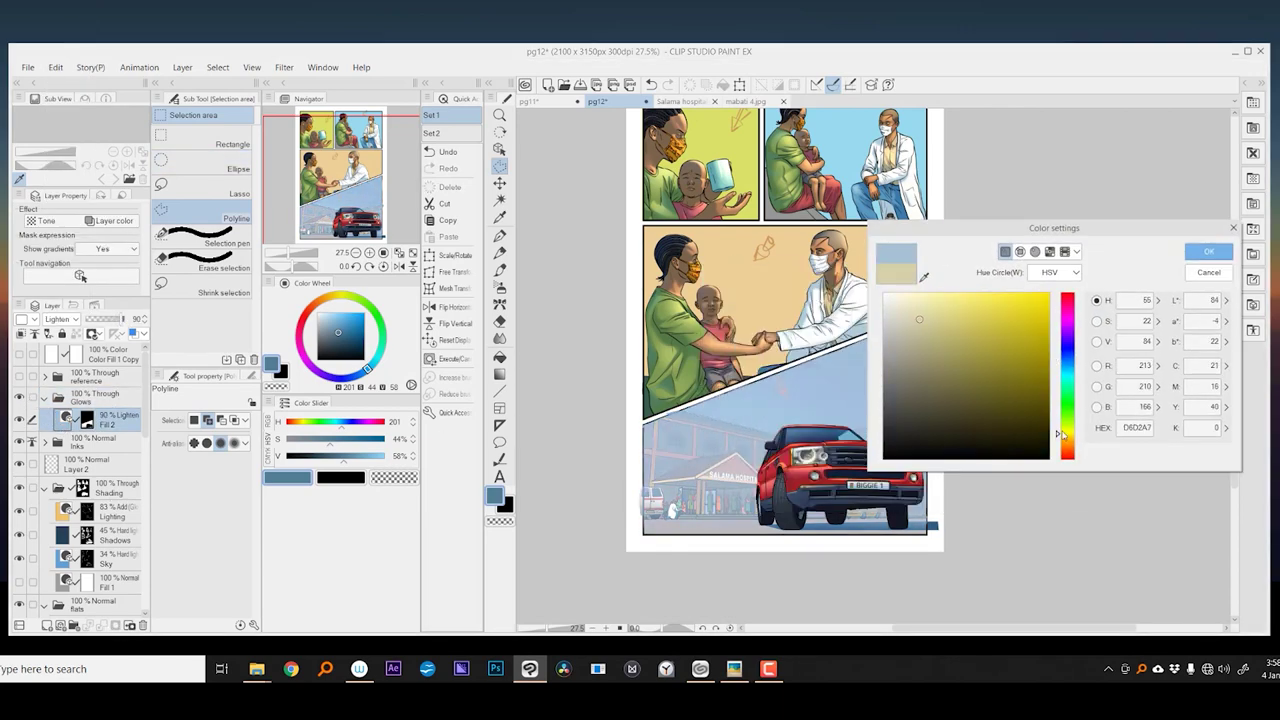
key(Escape)
scroll(987, 394, down, 1)
key(ctrl+z)
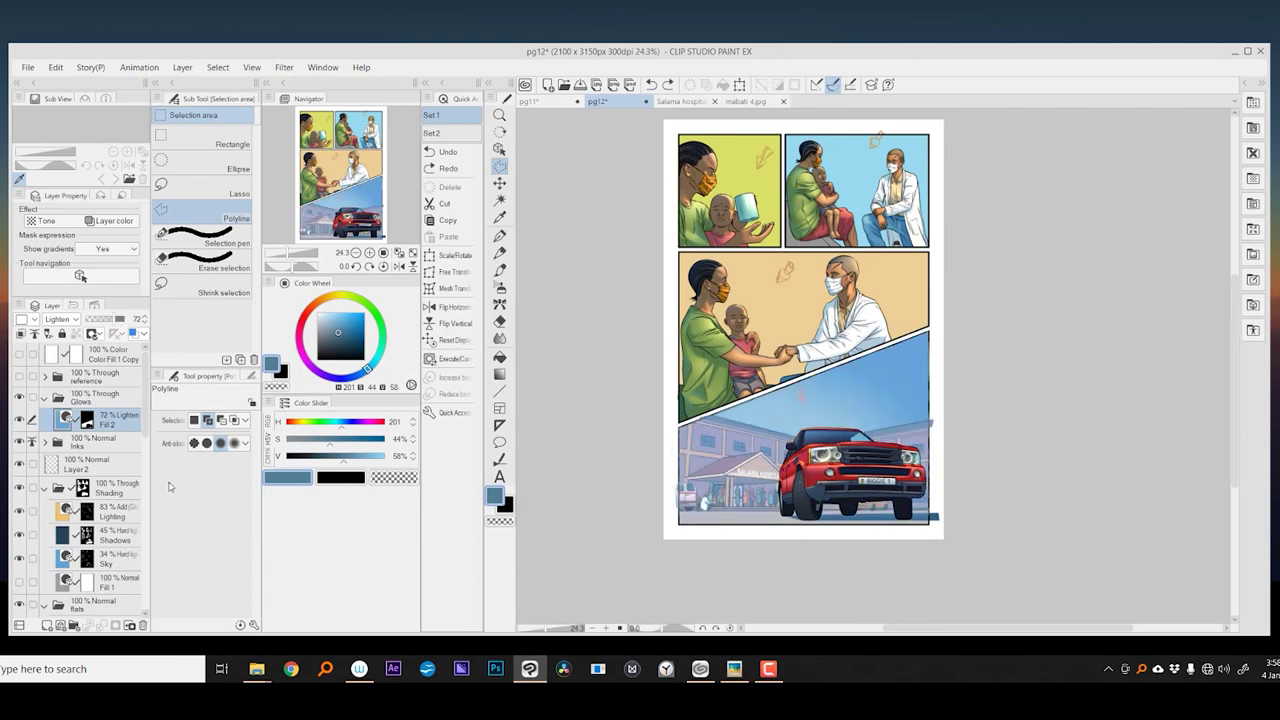
- Compare the hospital panel with the Fill 2 glow layer hidden and shown
scroll(147, 488, down, 6)
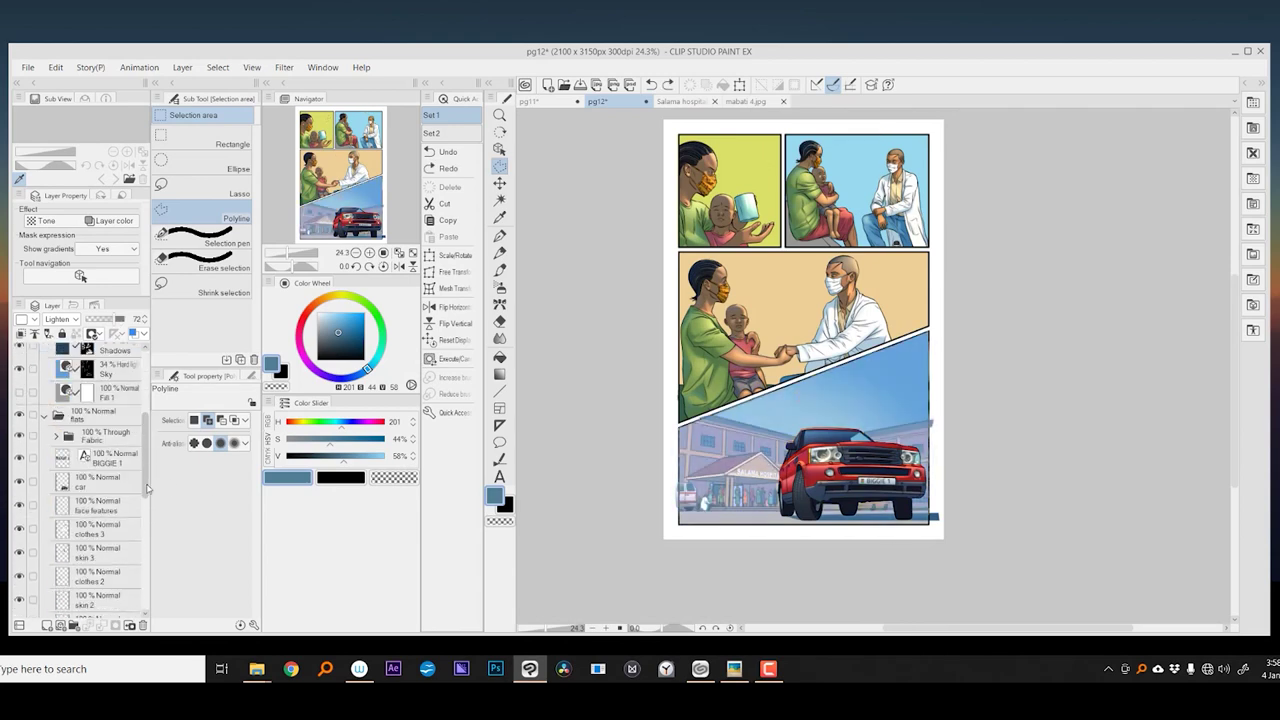
scroll(147, 488, up, 6)
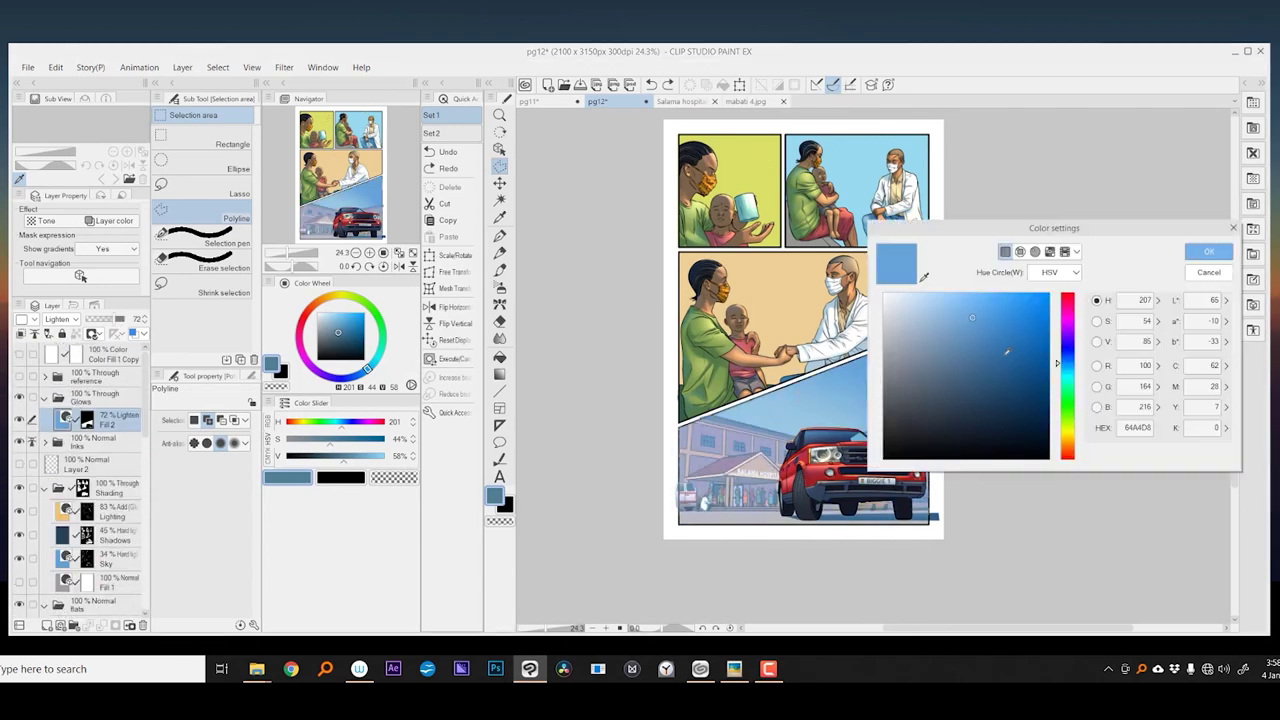
scroll(828, 506, up, 2)
click(19, 420)
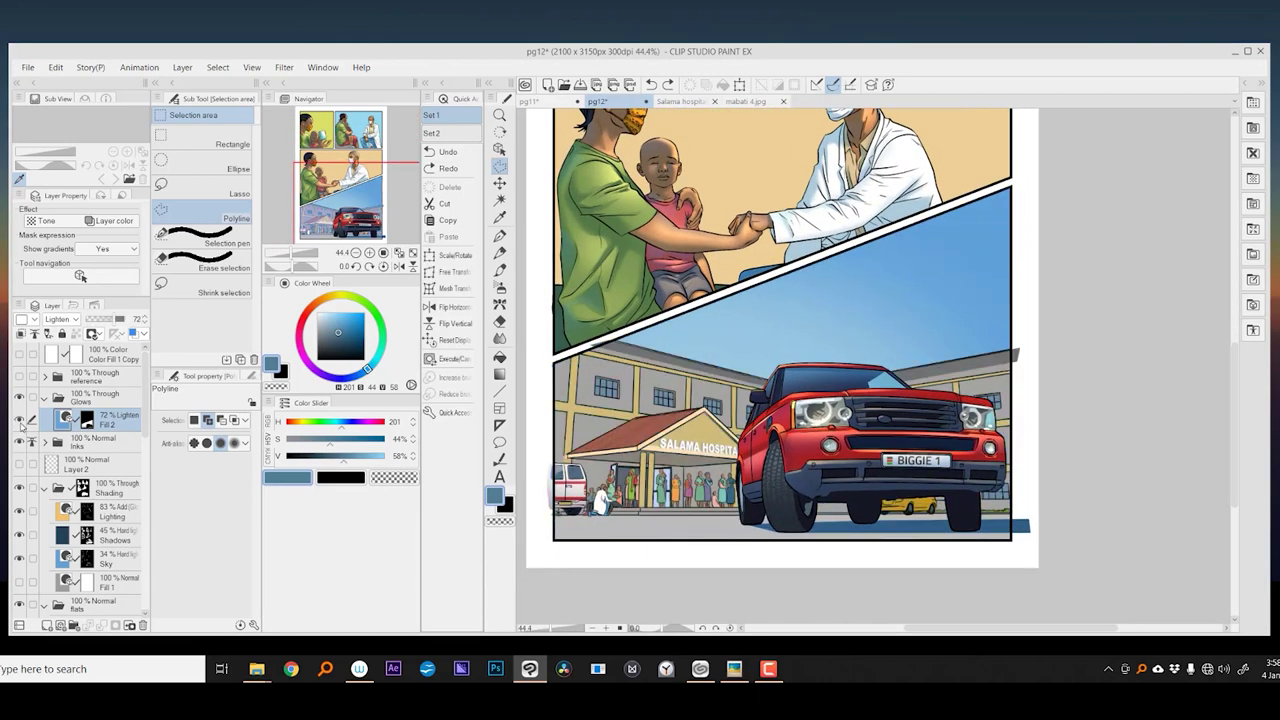
click(19, 420)
- Try airbrushing a pale orange glow over the hospital on a new layer with Soft light blending
click(47, 625)
click(500, 287)
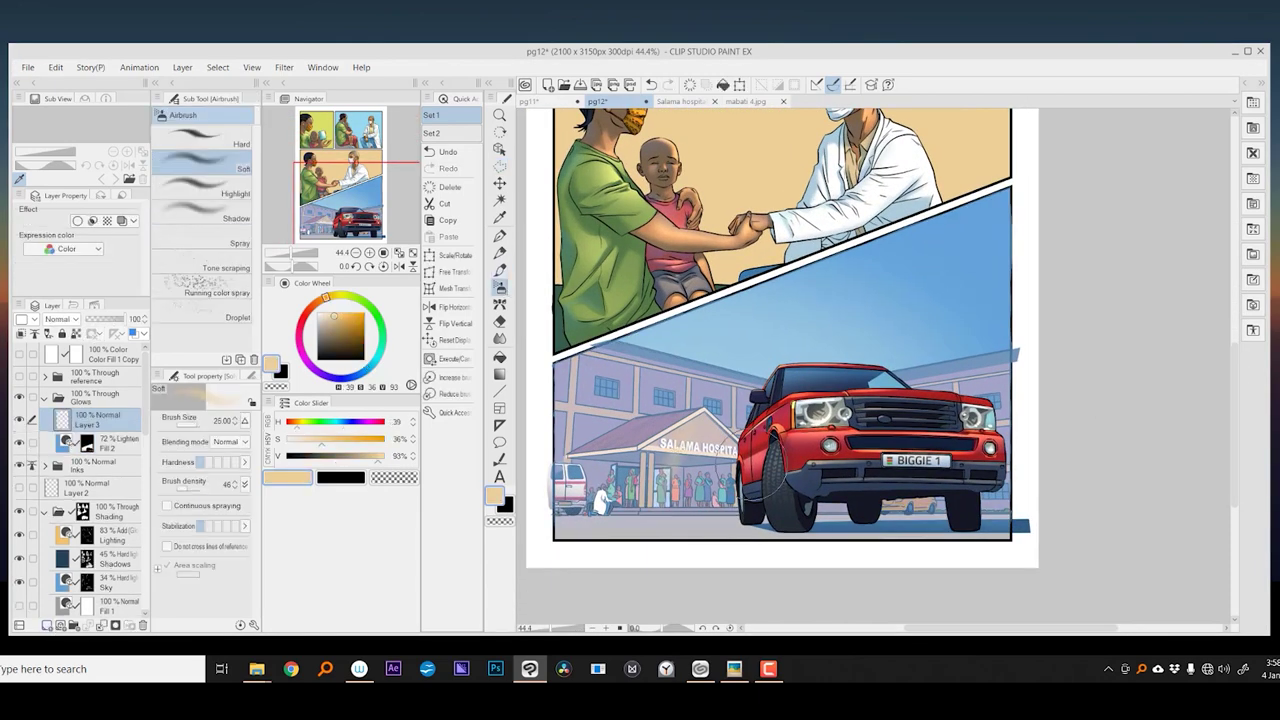
mouse_move(743, 360)
mouse_down()
mouse_move(682, 395)
mouse_move(612, 360)
mouse_up()
scroll(918, 415, down, 4)
click(62, 319)
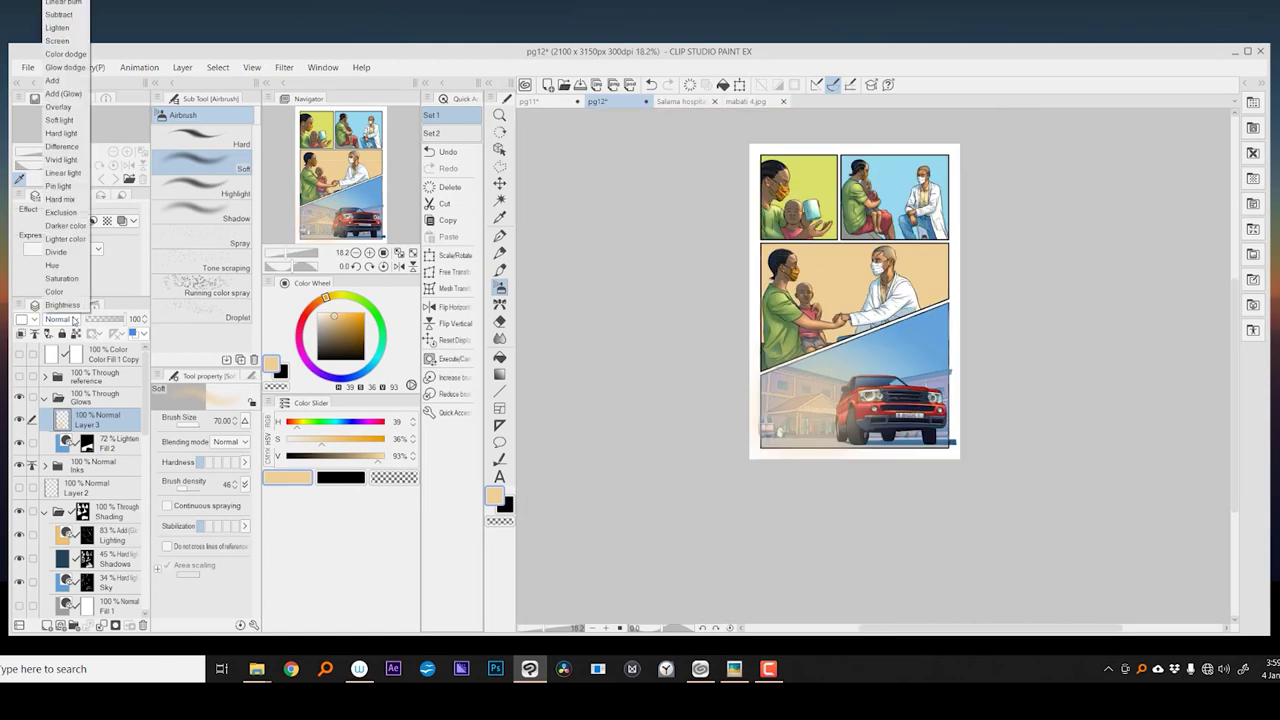
click(60, 120)
scroll(914, 345, up, 3)
key(ctrl+e)
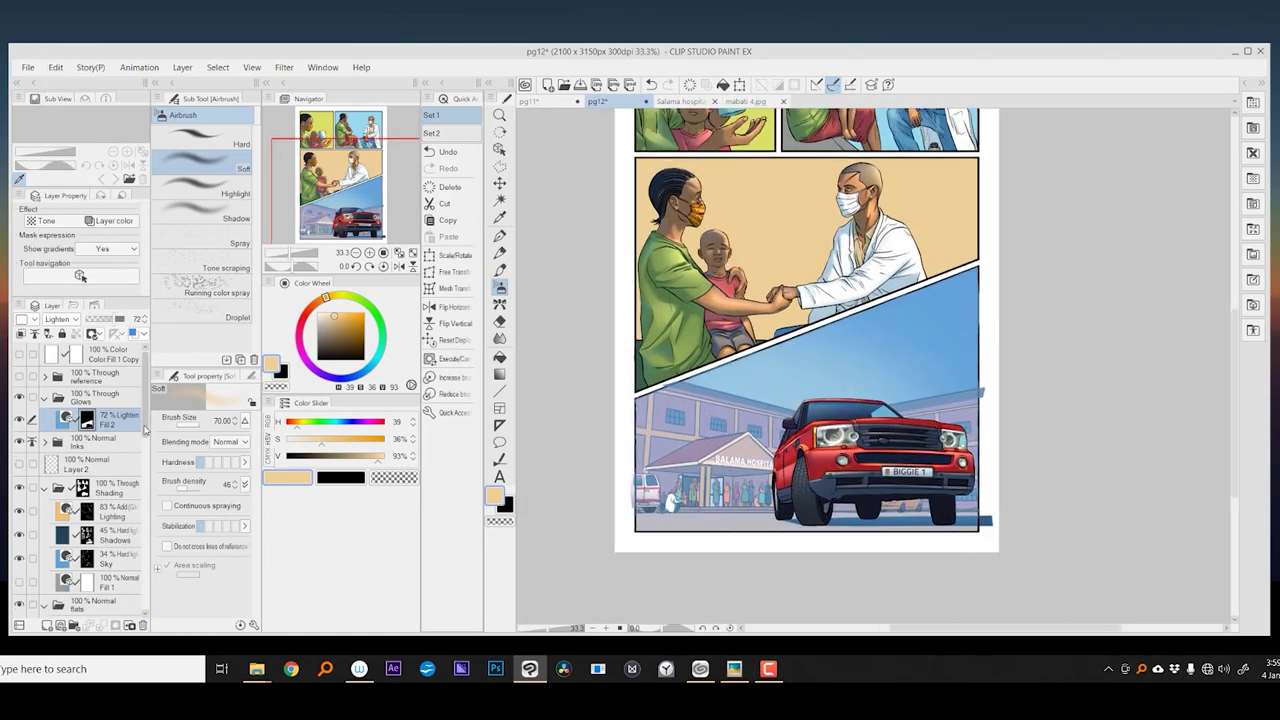
- Check the blue haze's effect by hiding and restoring the Glows folder's Fill 2 layer
click(19, 399)
click(19, 421)
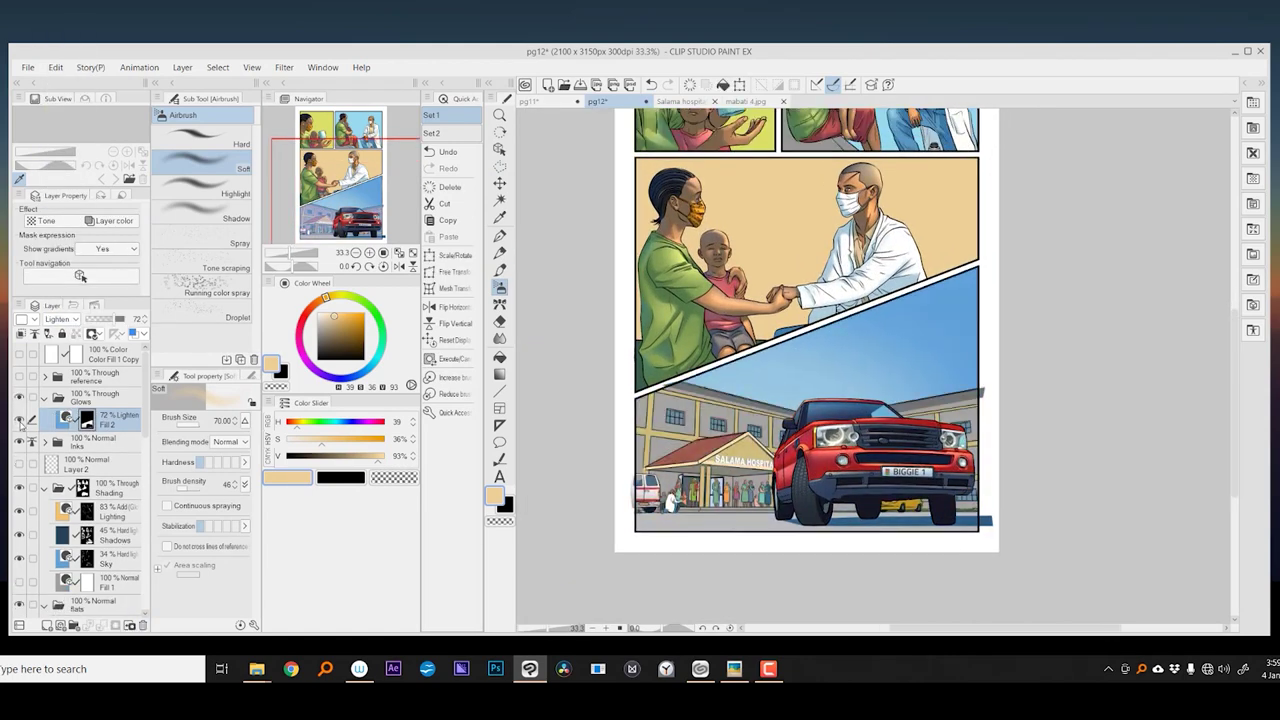
click(19, 421)
- Duplicate the Lighting layer and move the copy above Fill 2 in the Glows folder
click(119, 517)
key(ctrl+c)
key(ctrl+v)
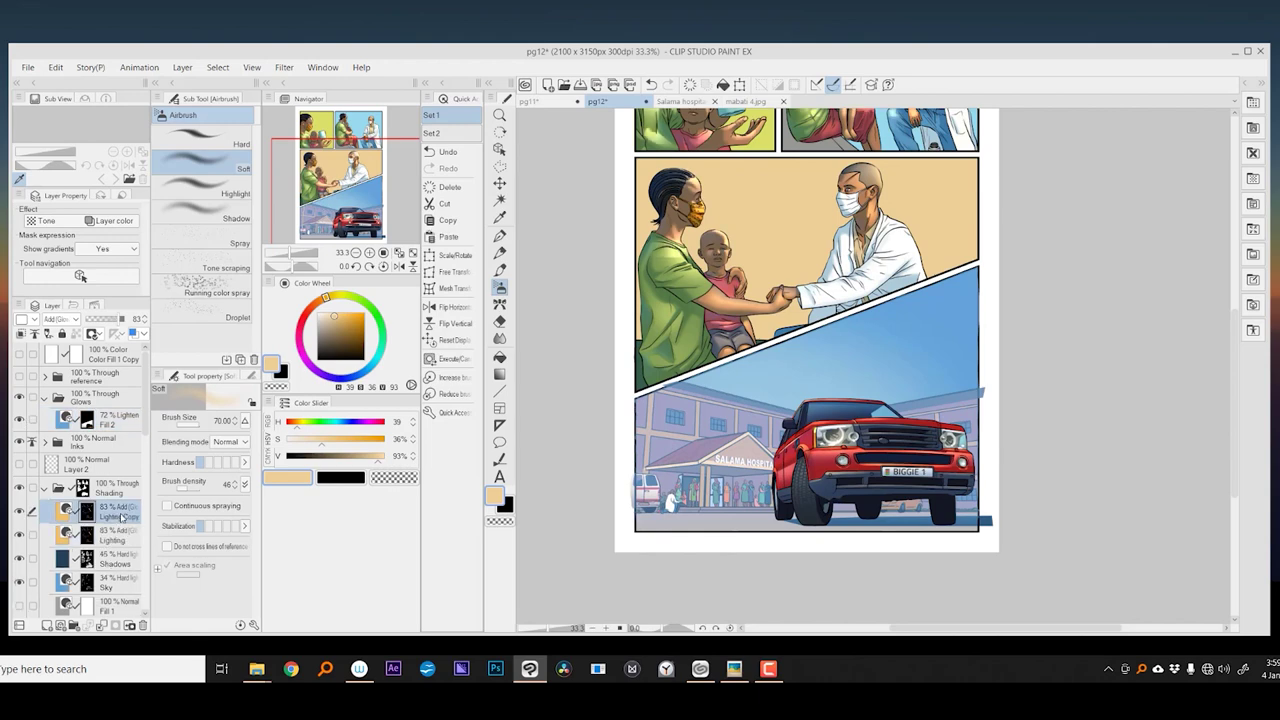
drag(119, 517, 117, 416)
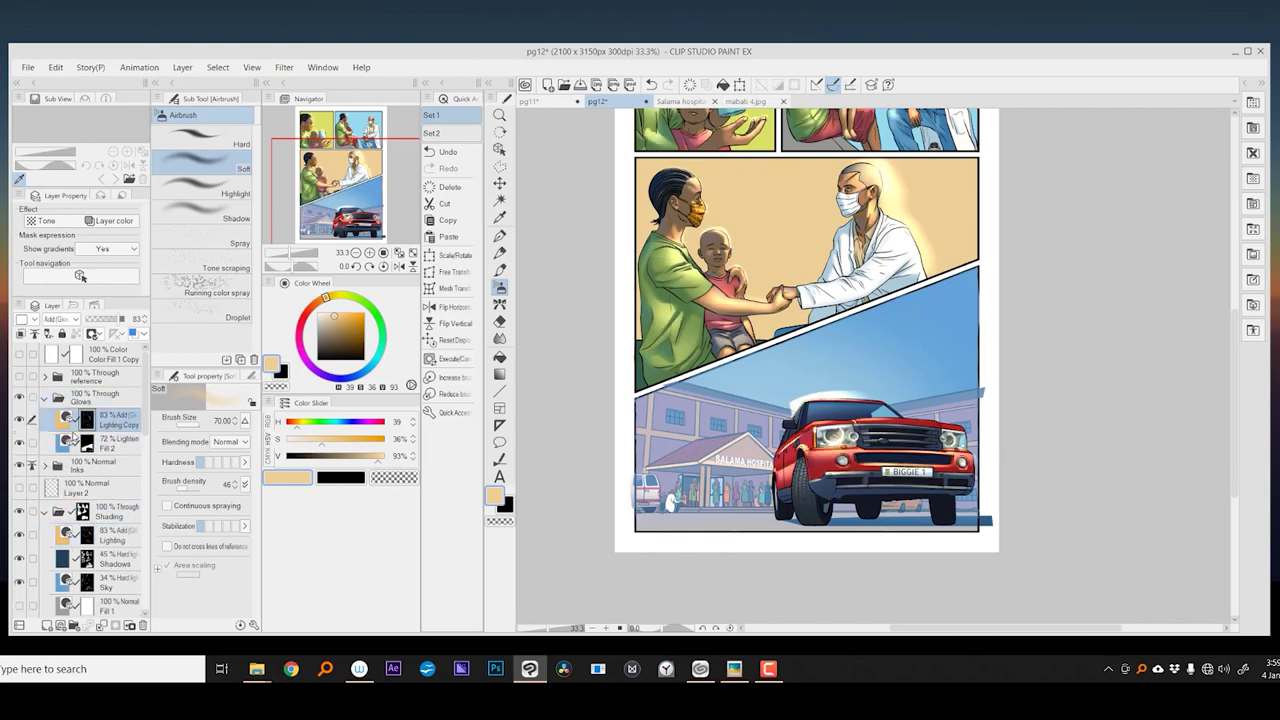
- Replace the copied Lighting layer's mask with a new one and clear it so the glow is fully hidden
right_click(86, 423)
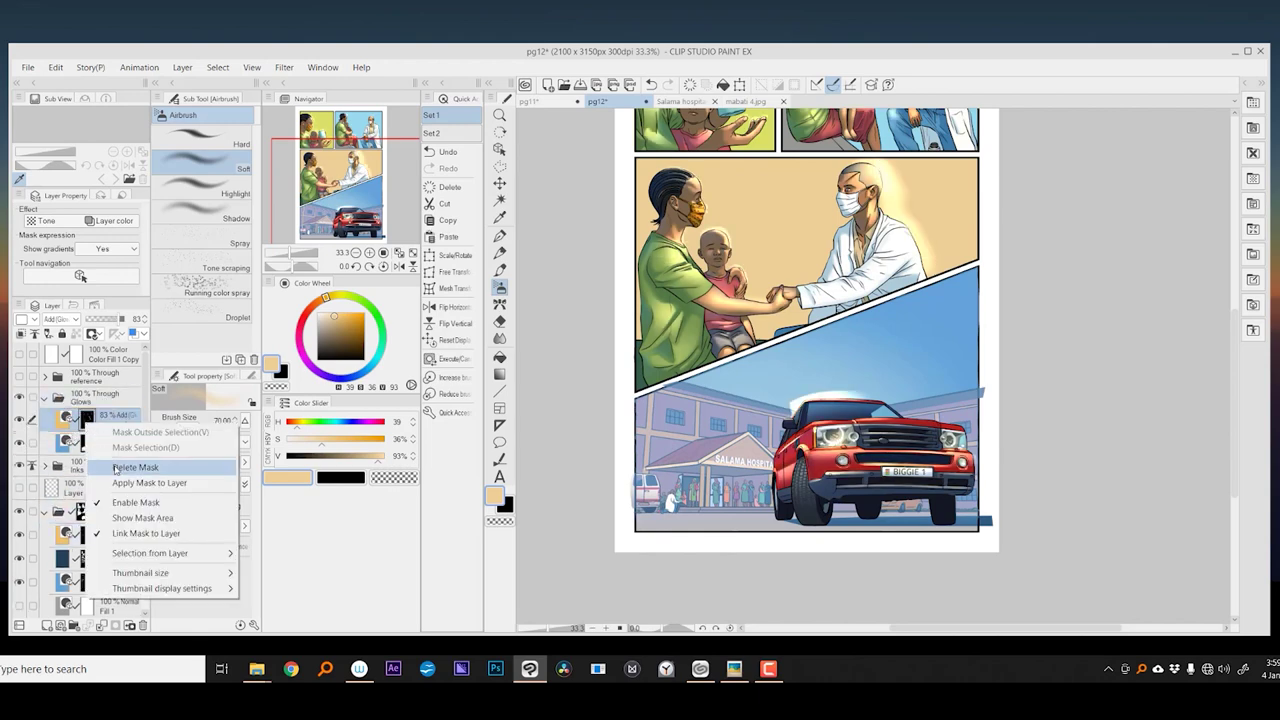
click(130, 467)
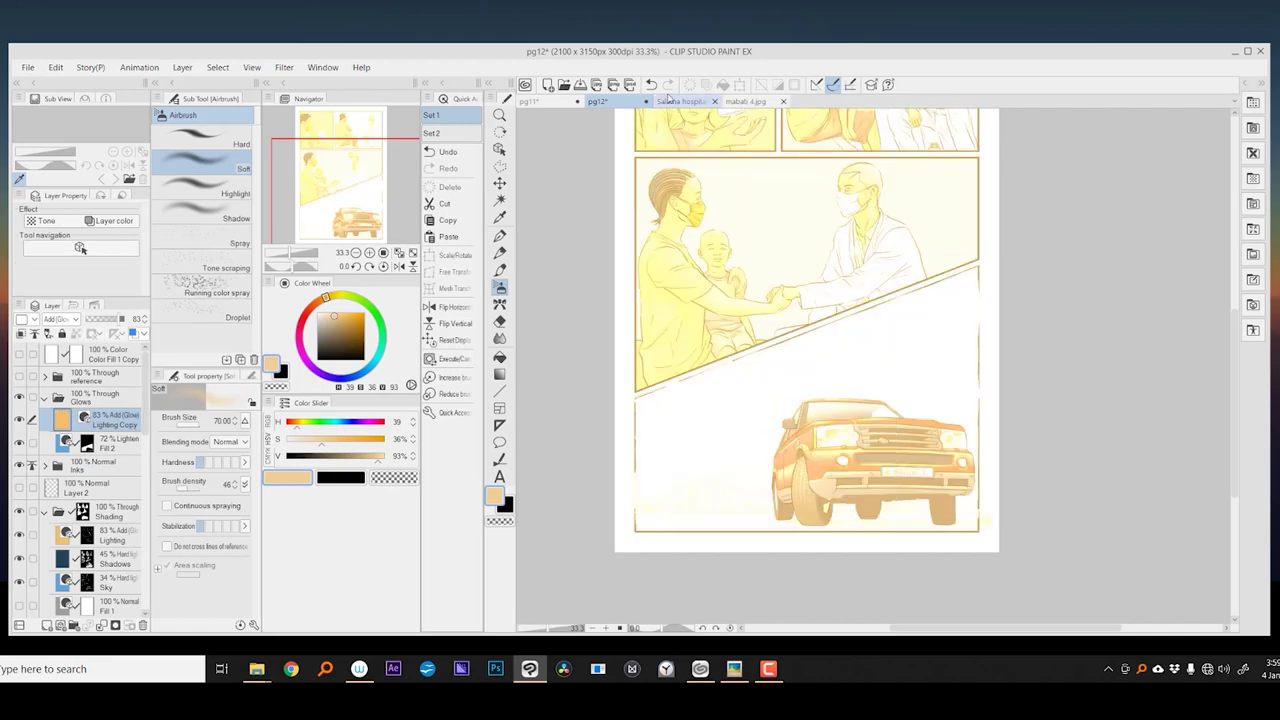
click(115, 625)
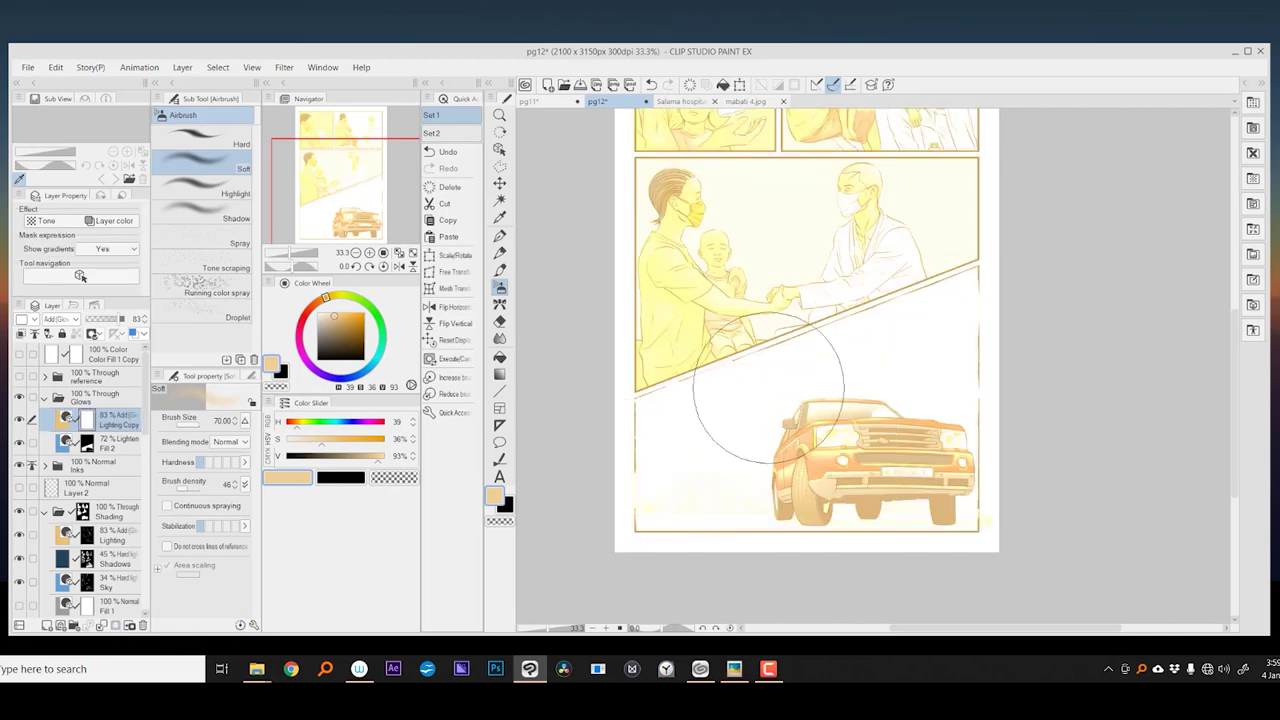
click(689, 84)
- Select the hospital entrance's sloping roof with the Polyline selection, airbrush a soft glow onto it, and clear the selection
scroll(770, 362, up, 3)
key(m)
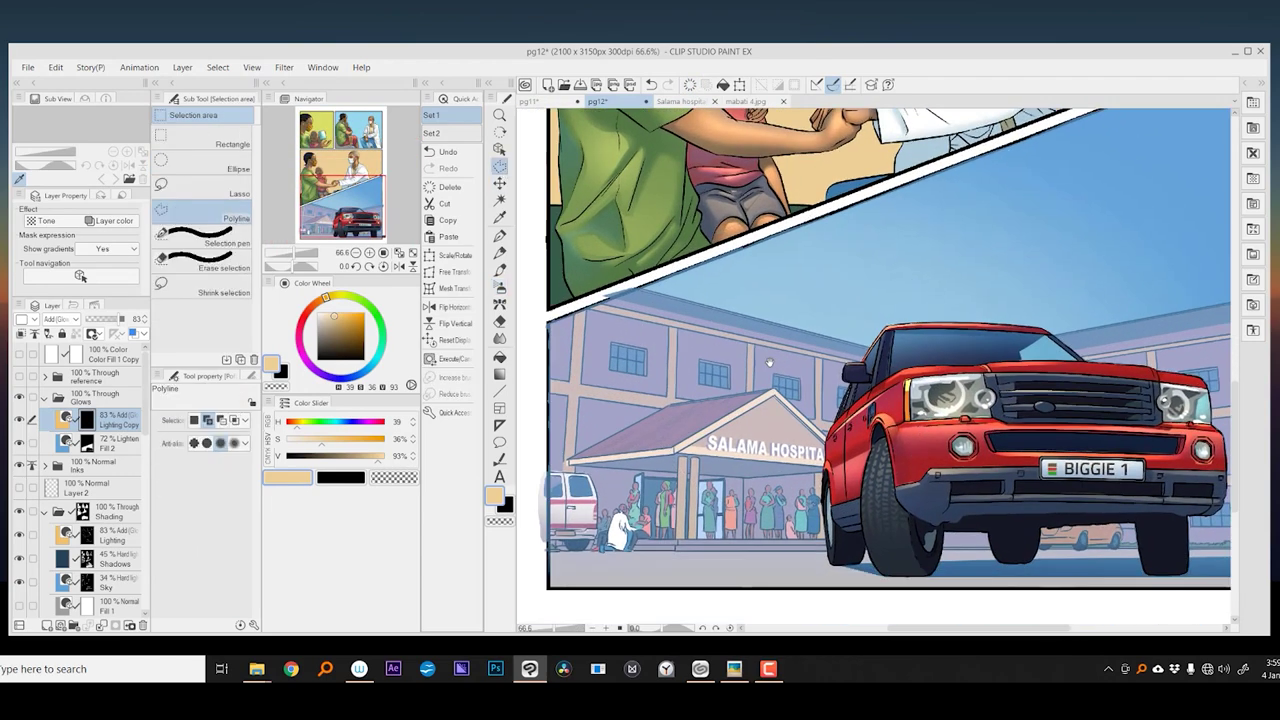
scroll(770, 362, down, 2)
click(624, 404)
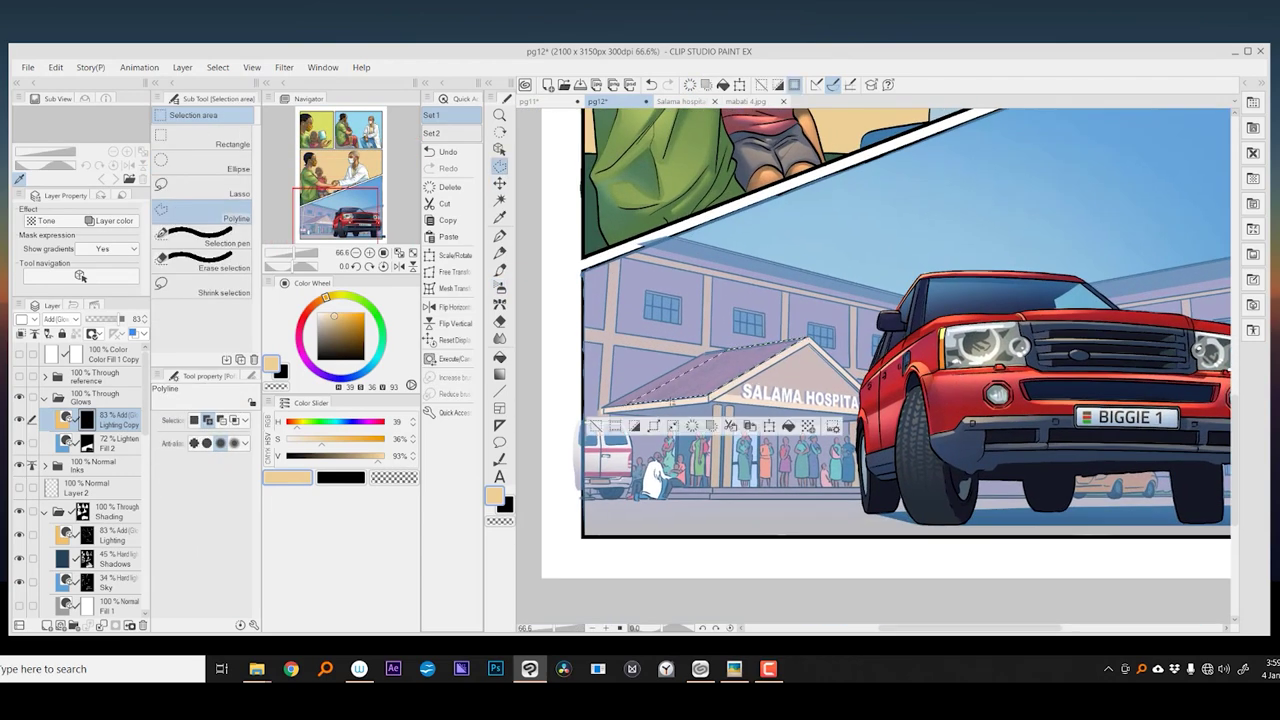
key(b)
mouse_move(800, 350)
mouse_down()
mouse_move(650, 360)
mouse_move(780, 370)
mouse_move(650, 370)
mouse_up()
key(ctrl+d)
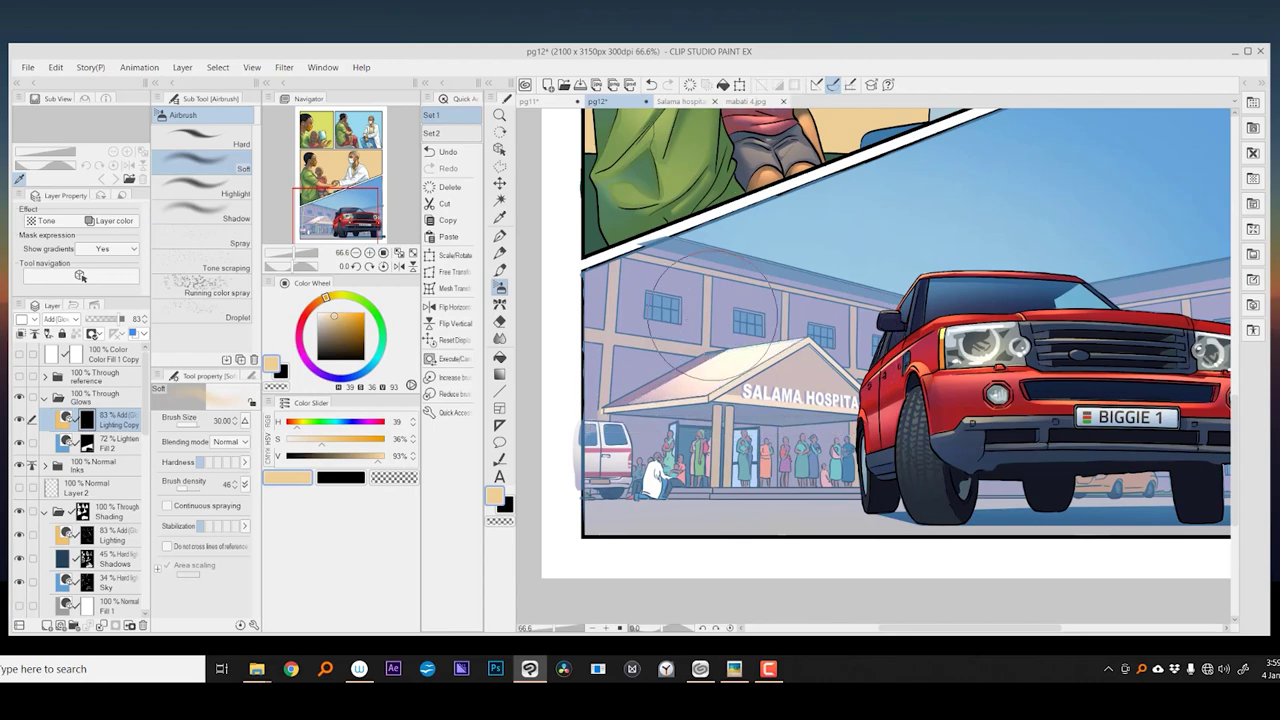
- Select the hospital entrance pillars with the Polyline selection, airbrush the glow up them, and clear the selection
scroll(780, 395, down, 2)
scroll(776, 400, up, 2)
key(m)
scroll(776, 400, down, 1)
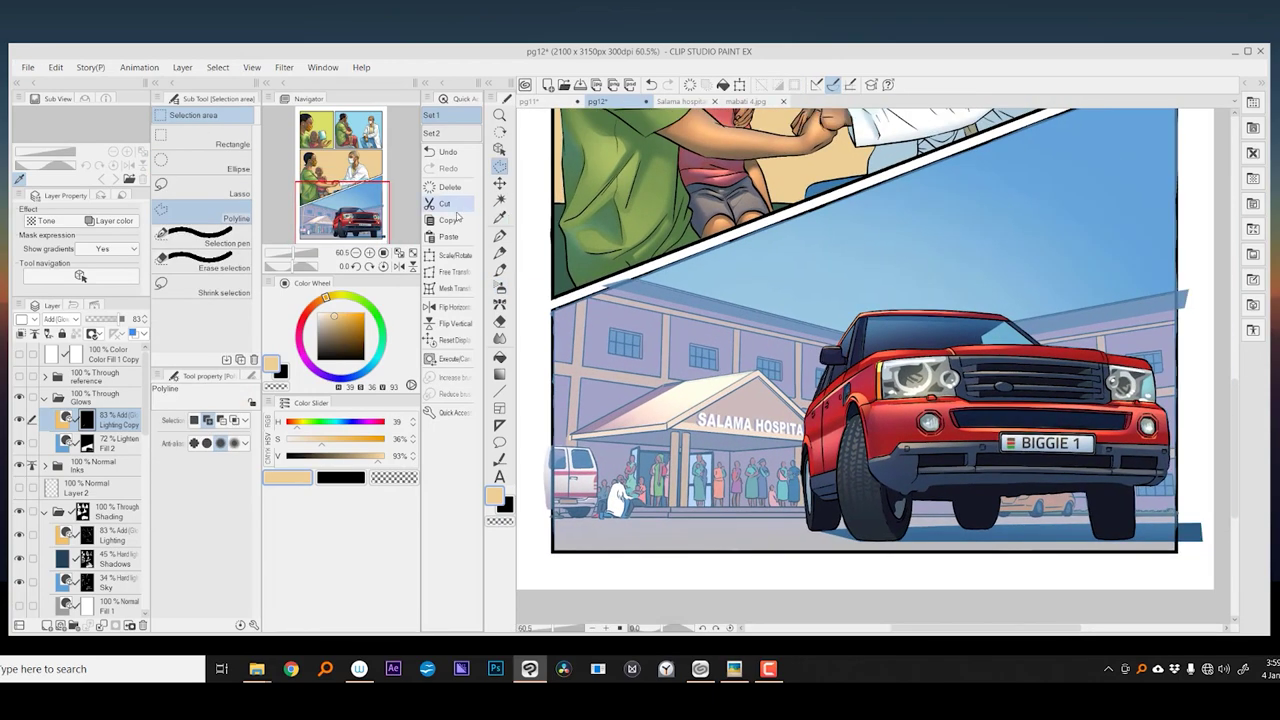
scroll(675, 447, up, 3)
click(674, 400)
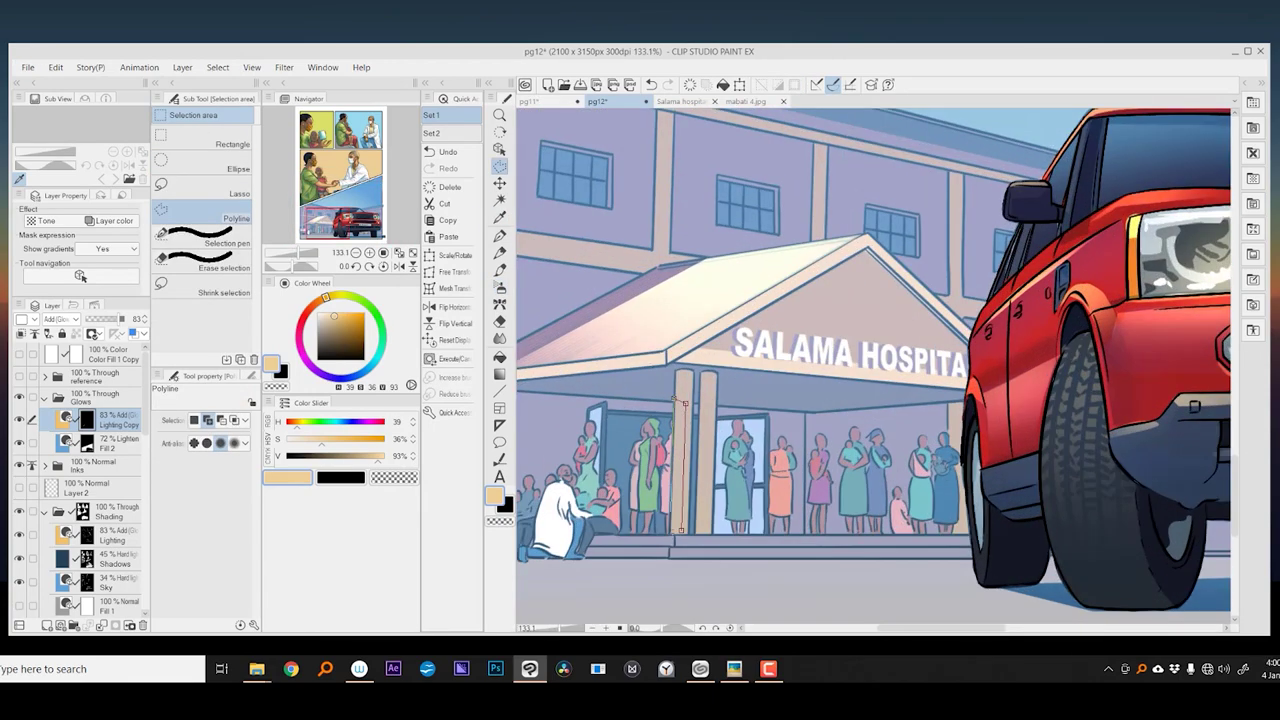
click(672, 535)
double_click(684, 536)
key(b)
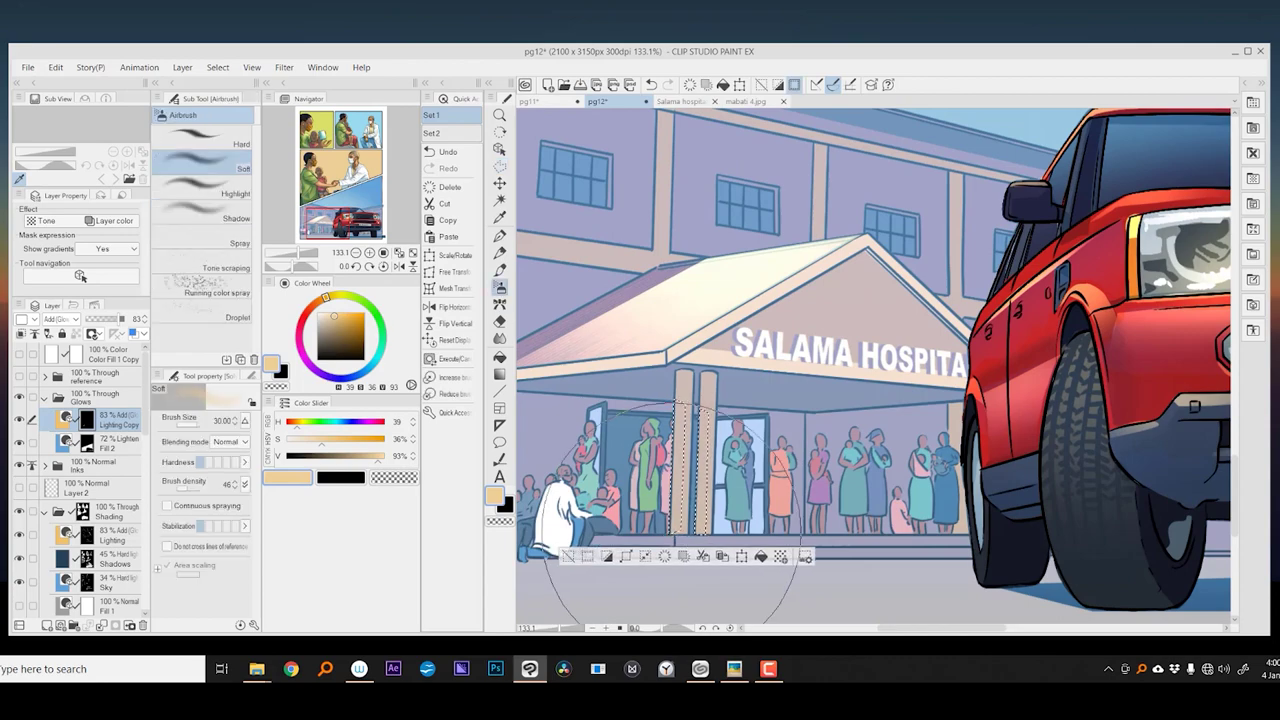
mouse_move(680, 520)
mouse_down()
mouse_move(690, 420)
mouse_move(700, 500)
mouse_move(685, 410)
mouse_up()
key(ctrl+d)
scroll(764, 452, down, 4)
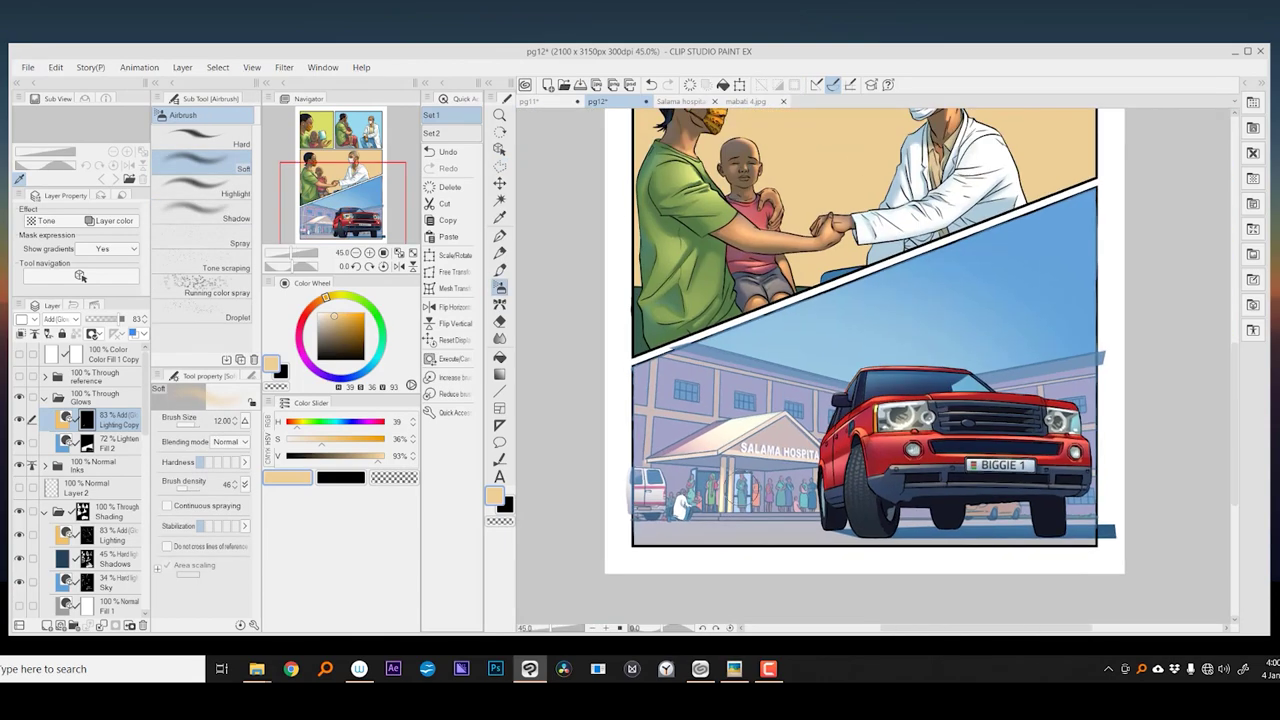
key(ctrl+z)
key(ctrl+d)
scroll(738, 520, up, 2)
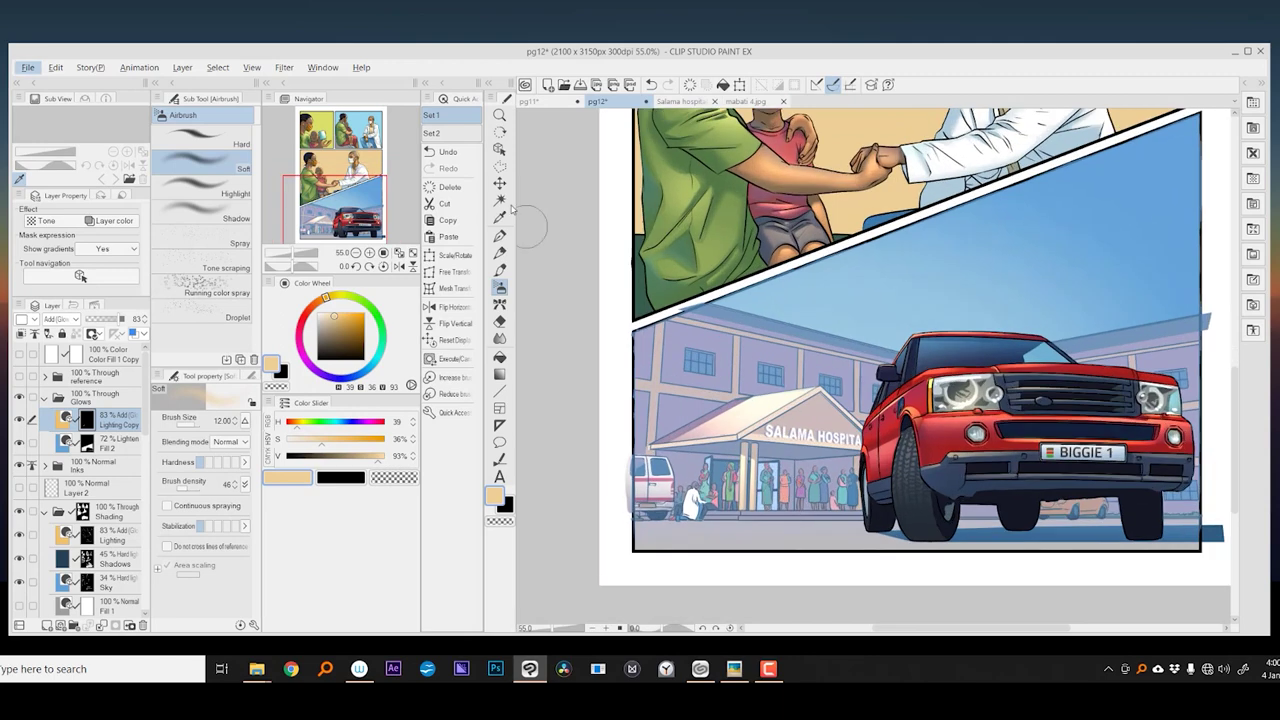
key(m)
key(m)
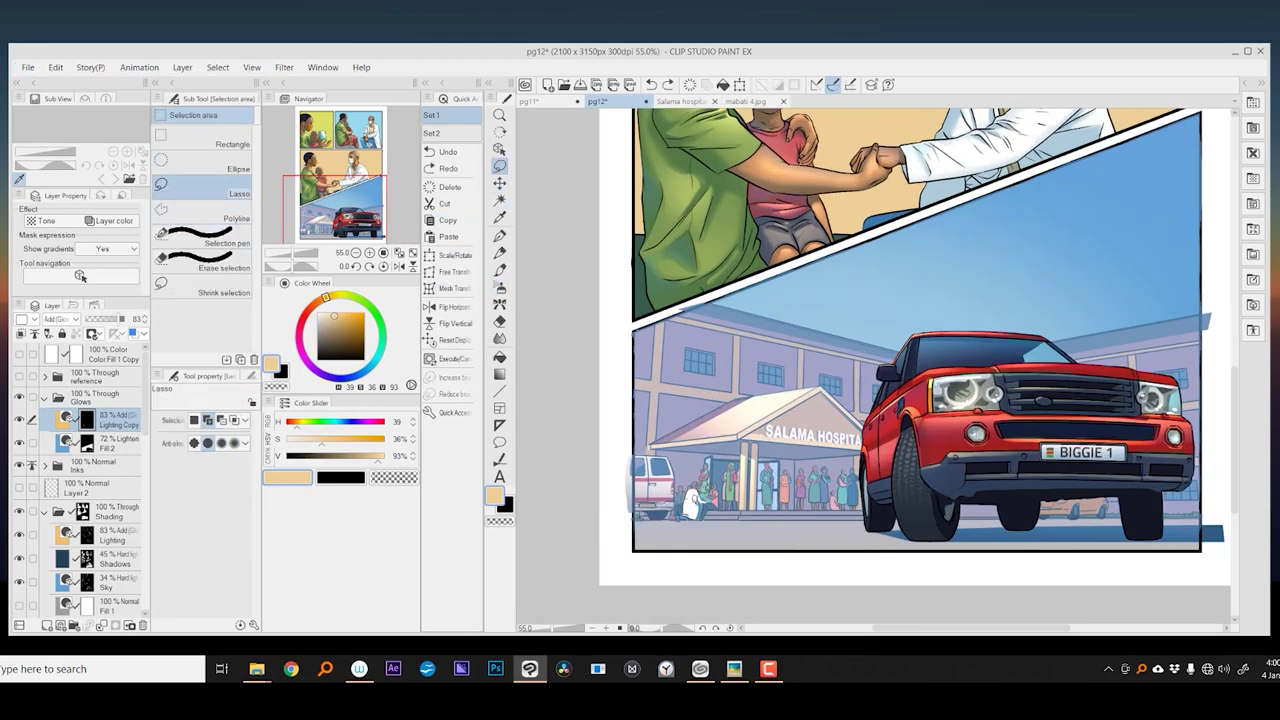
key(p)
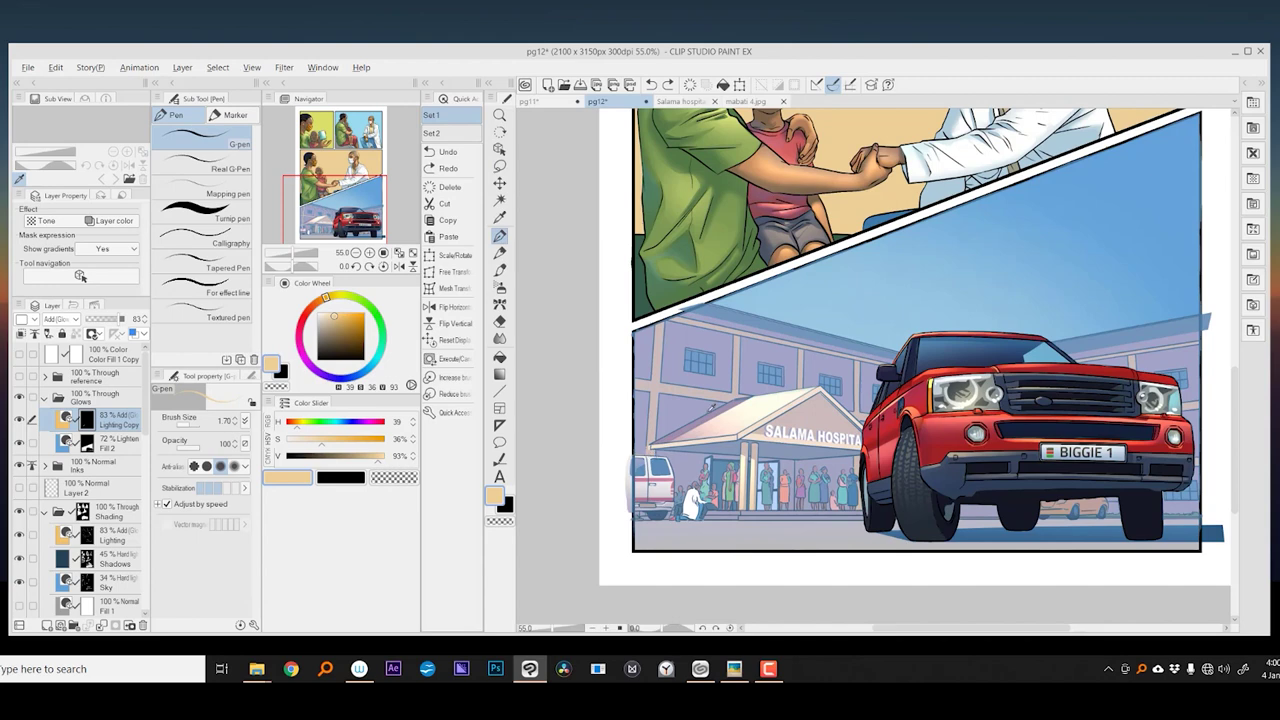
scroll(680, 490, up, 2)
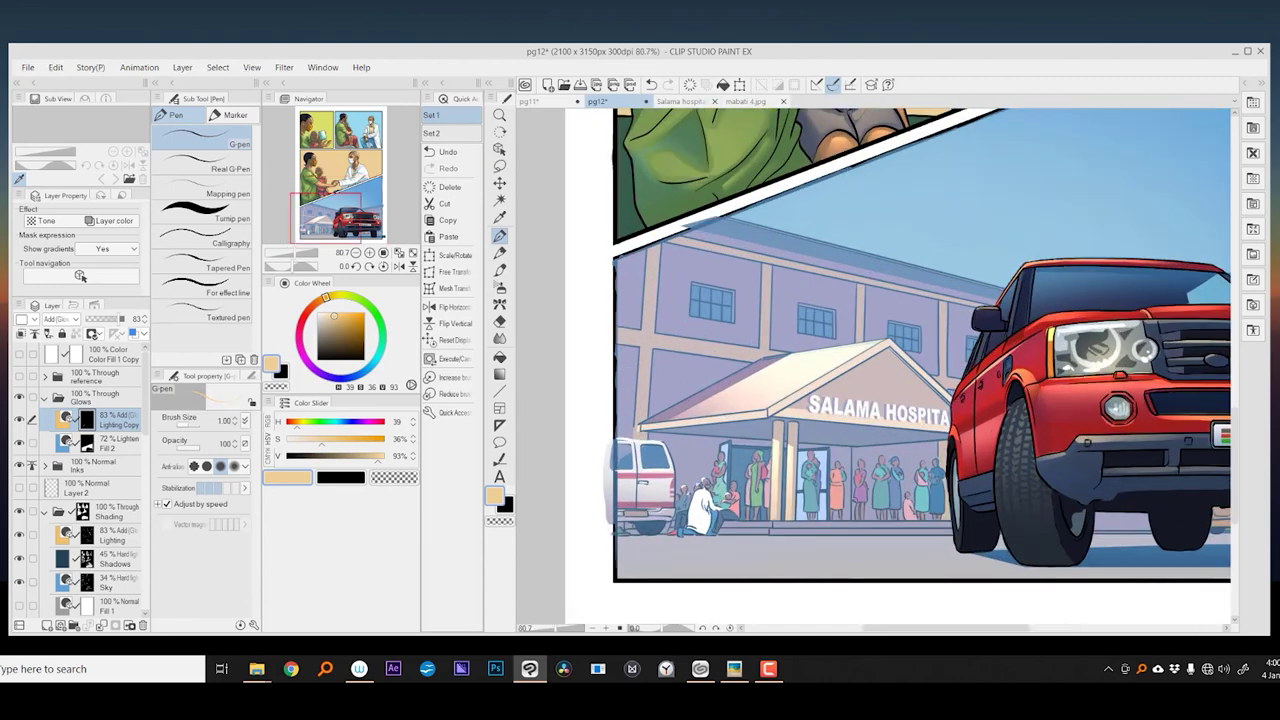
scroll(623, 505, down, 2)
- Select the sunlit ground strip along the hospital panel's bottom edge and airbrush a glow over it with a Soft brush of size 100
key(m)
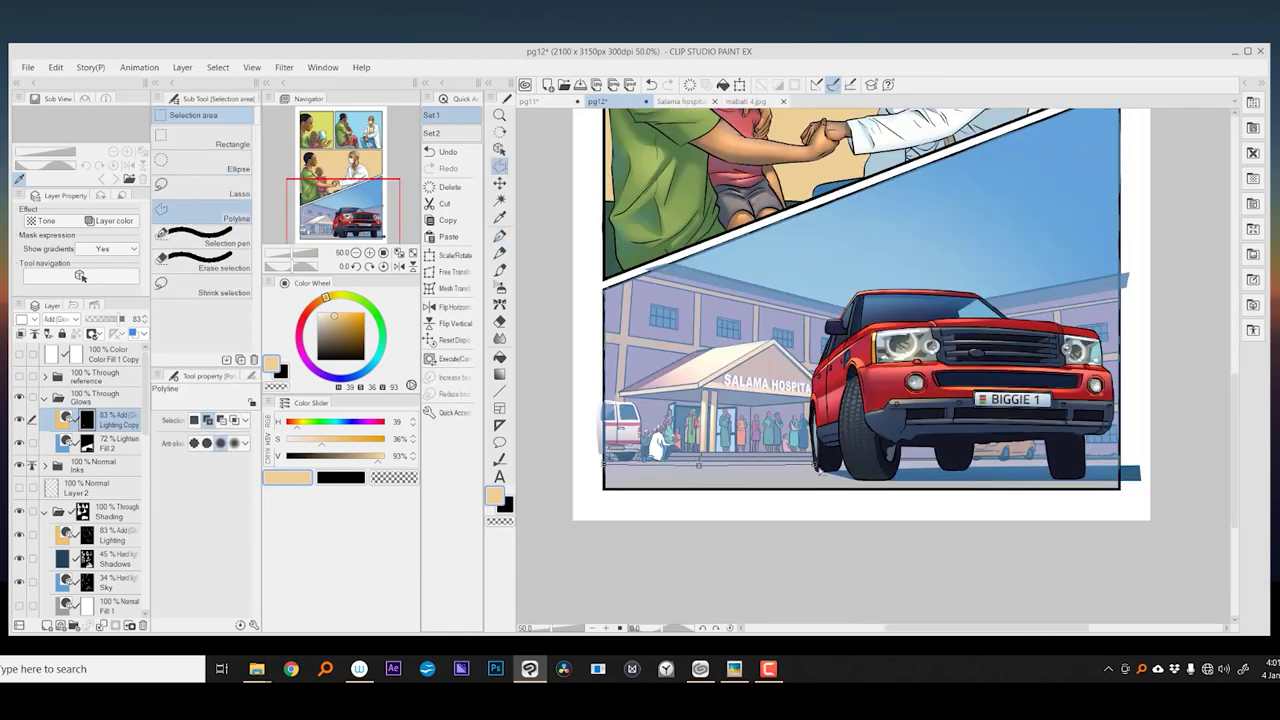
double_click(1121, 487)
key(b)
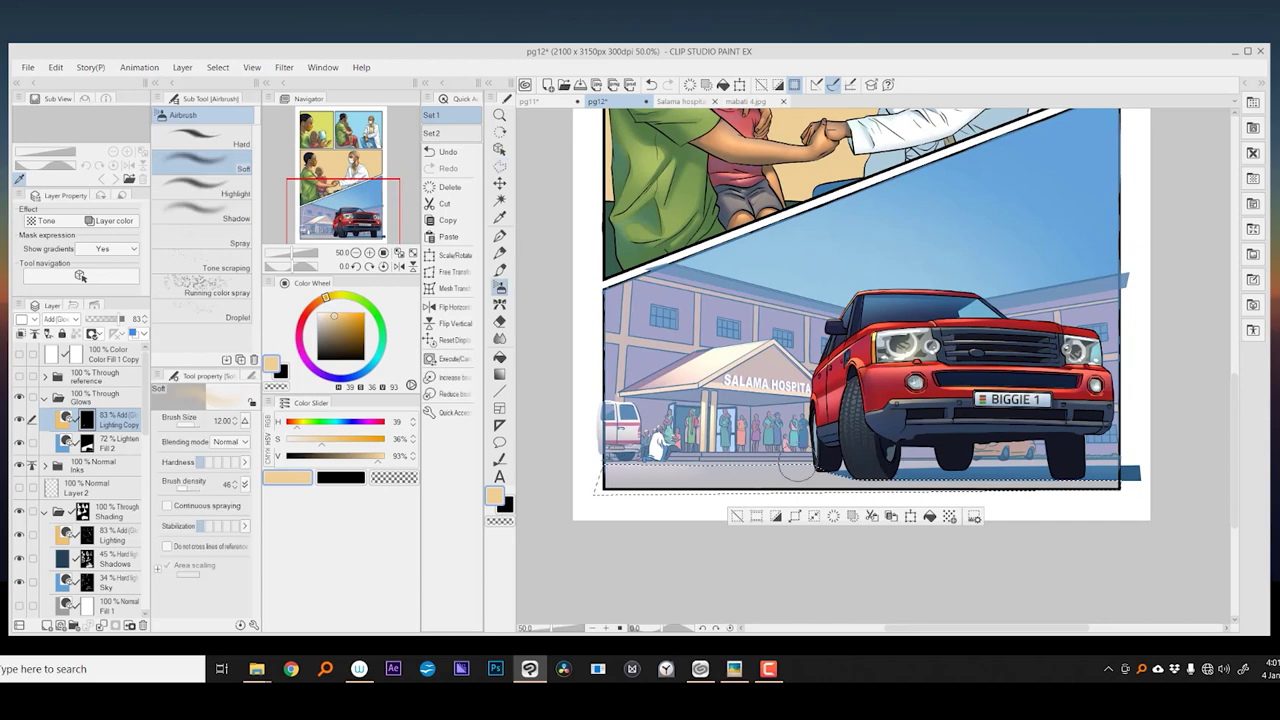
scroll(855, 489, down, 2)
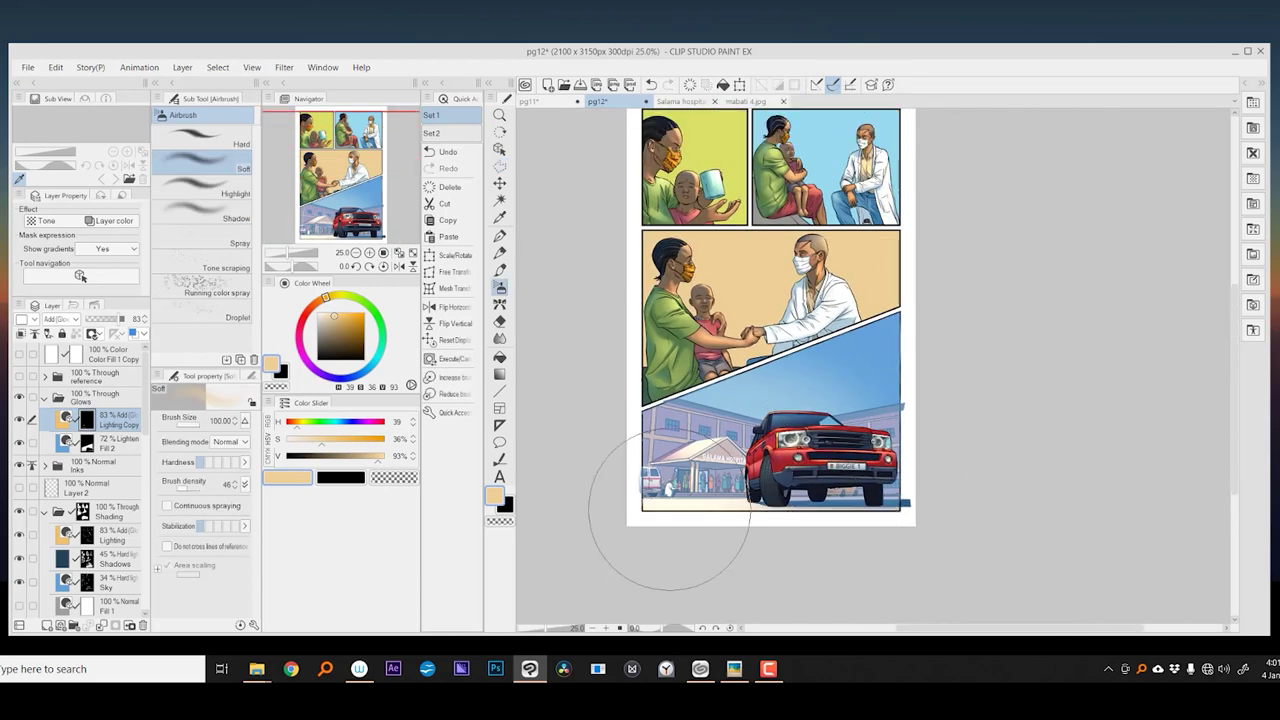
scroll(685, 495, up, 1)
- Thin out the ground glow using the Tone scraping airbrush with the transparent colour
click(230, 266)
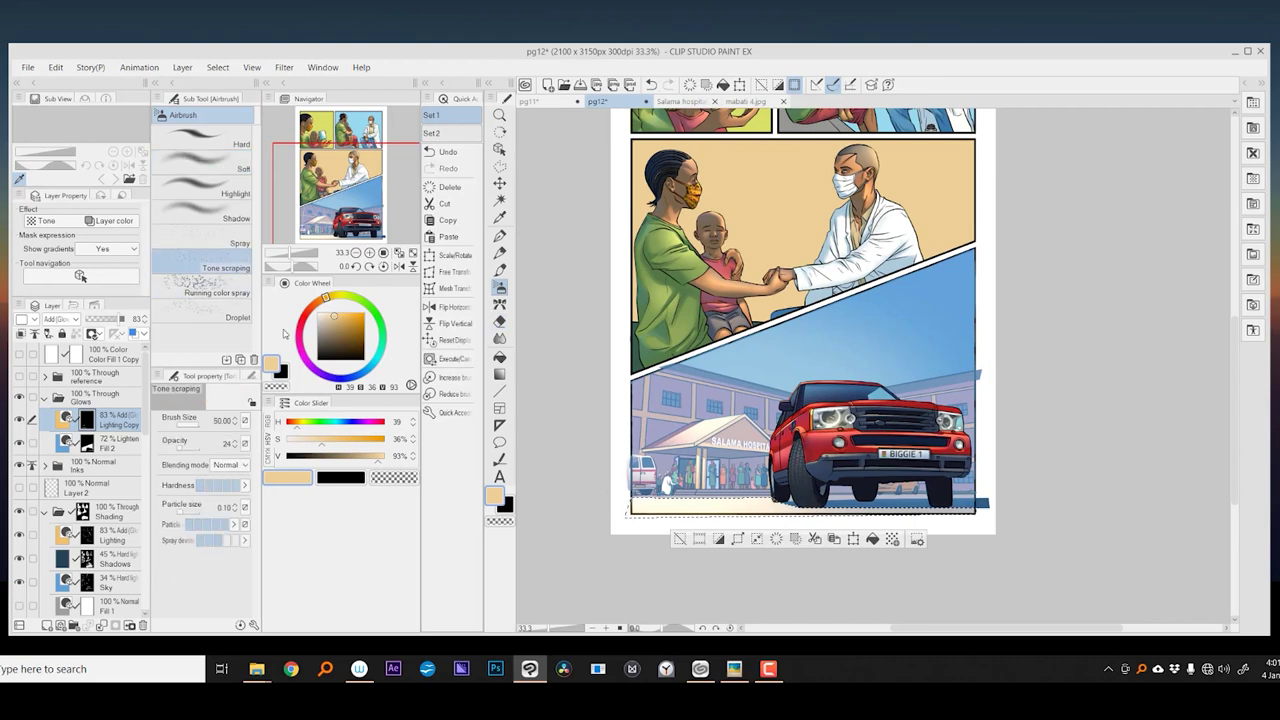
click(394, 477)
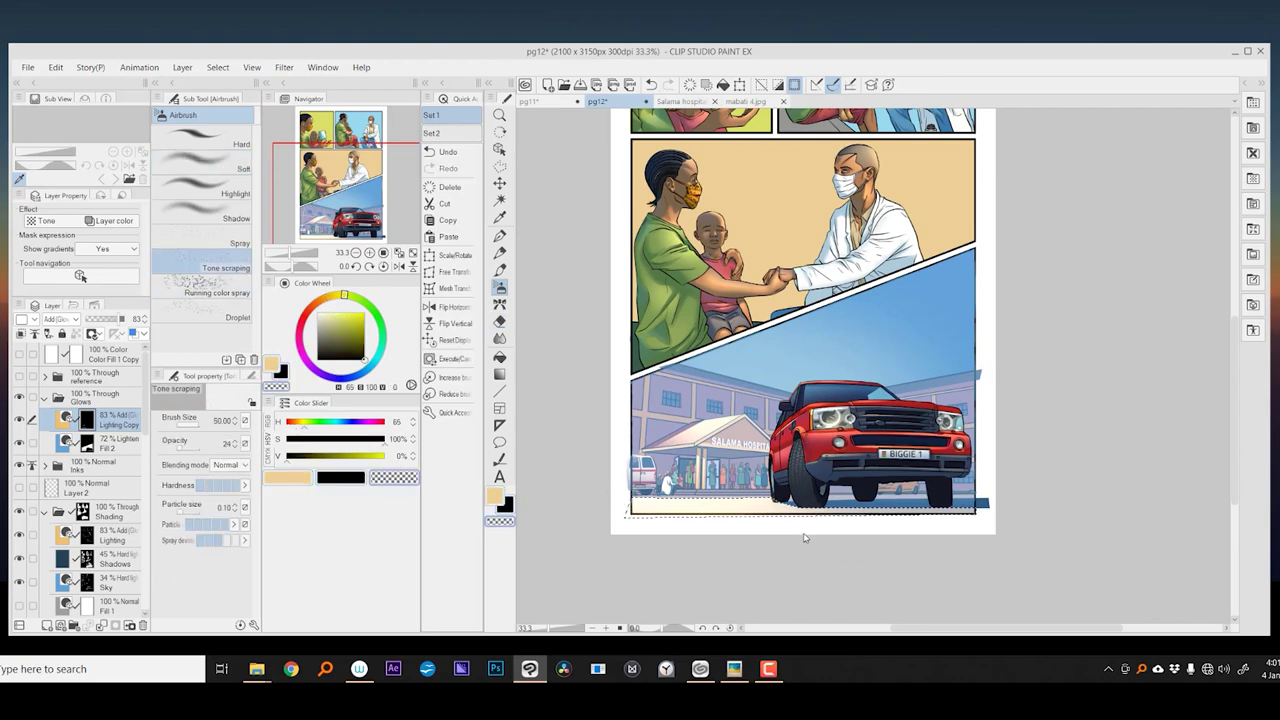
scroll(760, 503, up, 1)
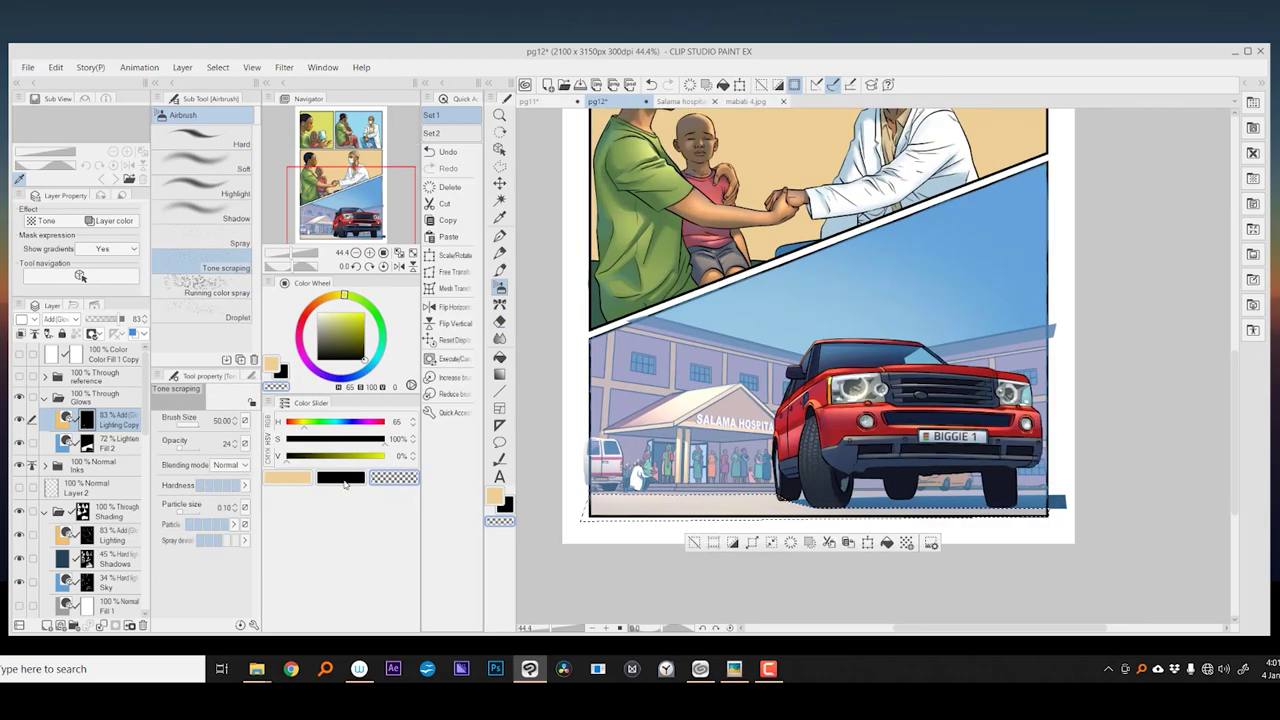
drag(517, 505, 553, 512)
- Pick a warm orange, test the Droplet airbrush on the ground strip, and rework the glow there with the Soft airbrush at size 70
alt+click(622, 476)
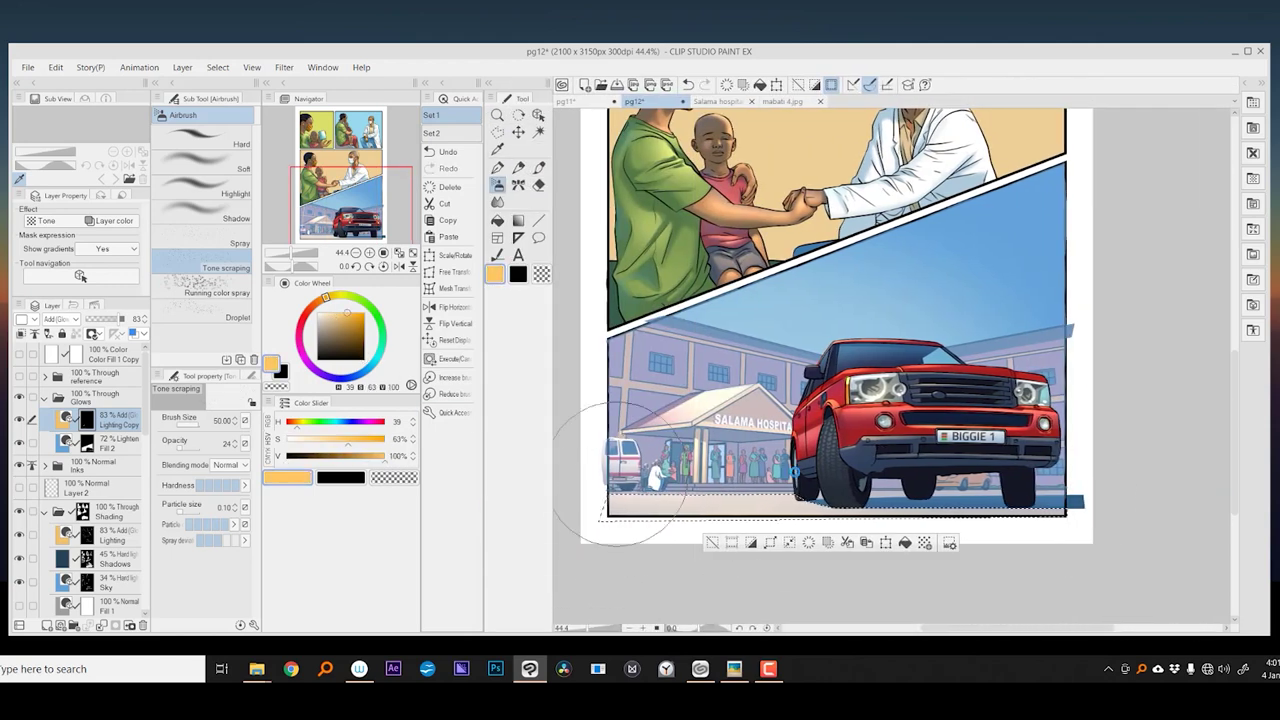
click(230, 317)
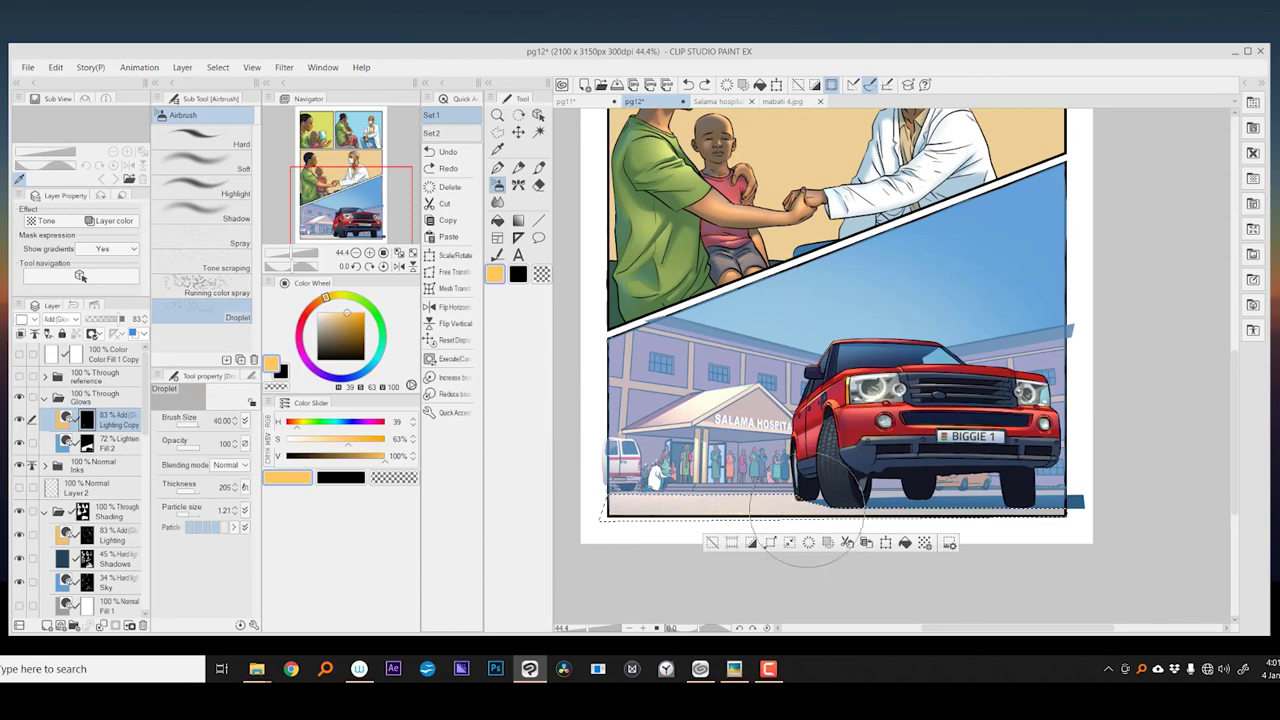
key(bracketleft)
key(bracketleft)
key(bracketleft)
key(bracketright)
drag(703, 508, 823, 510)
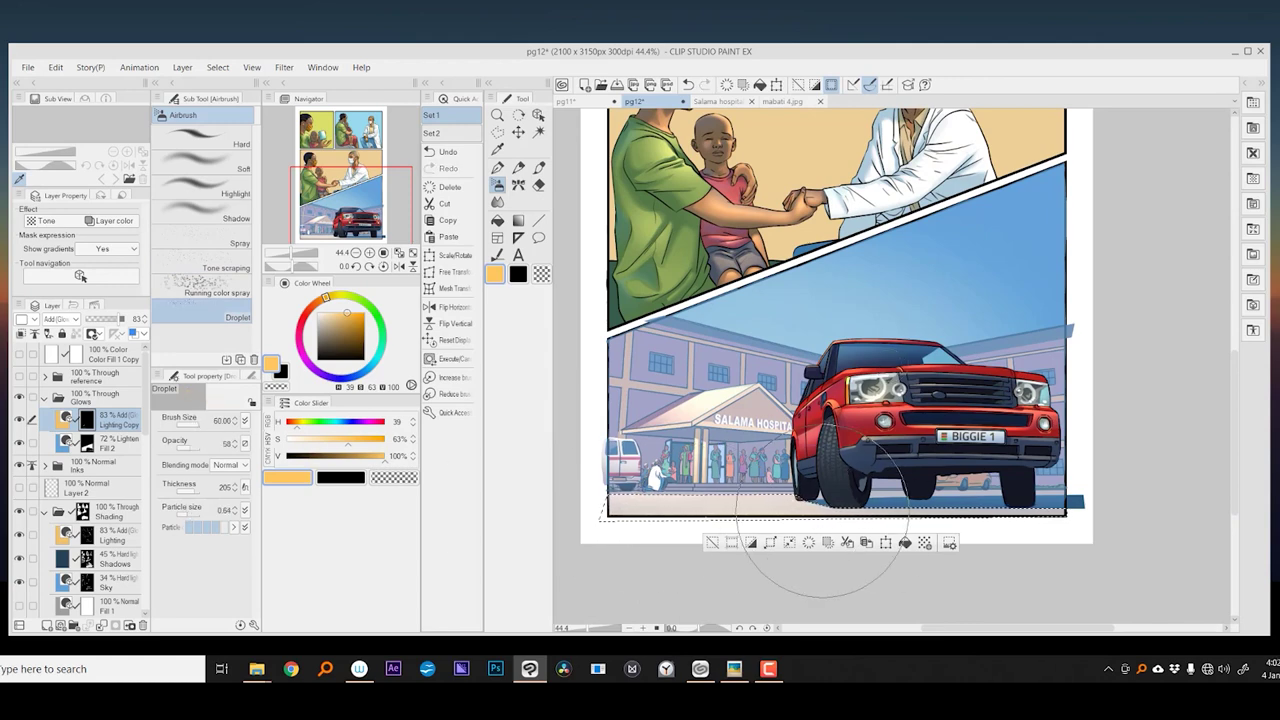
click(225, 168)
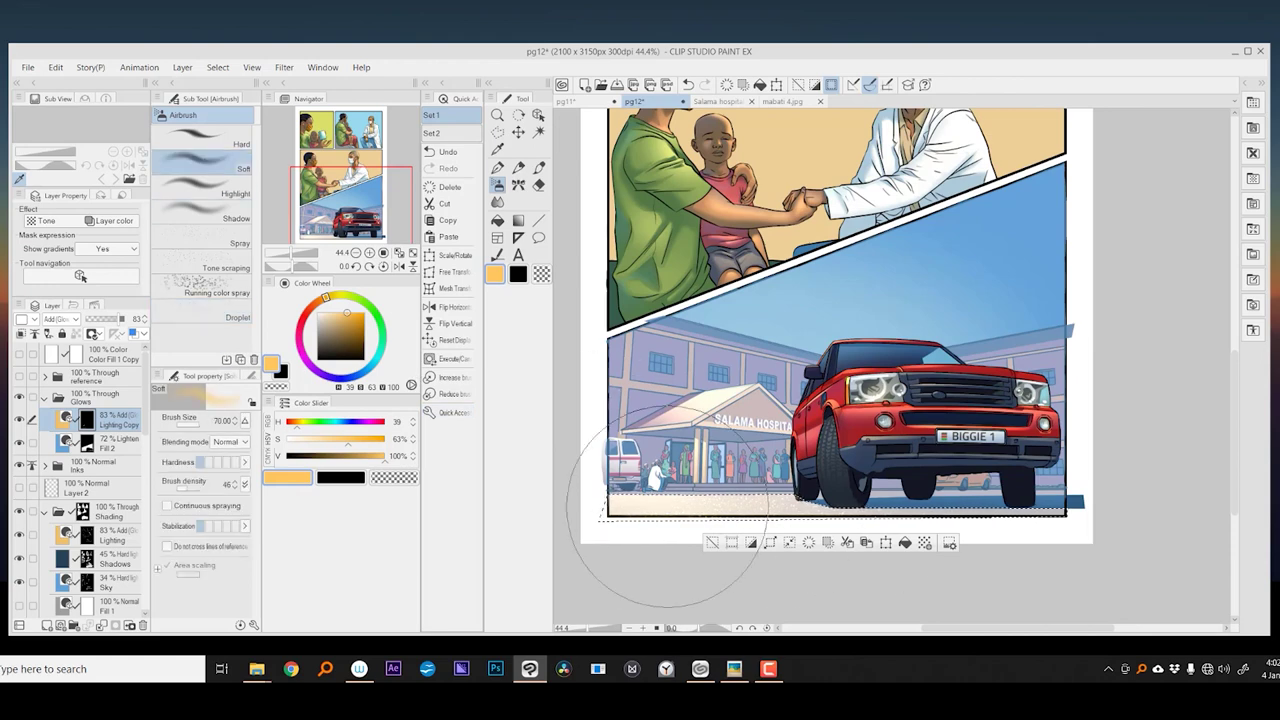
scroll(700, 530, down, 1)
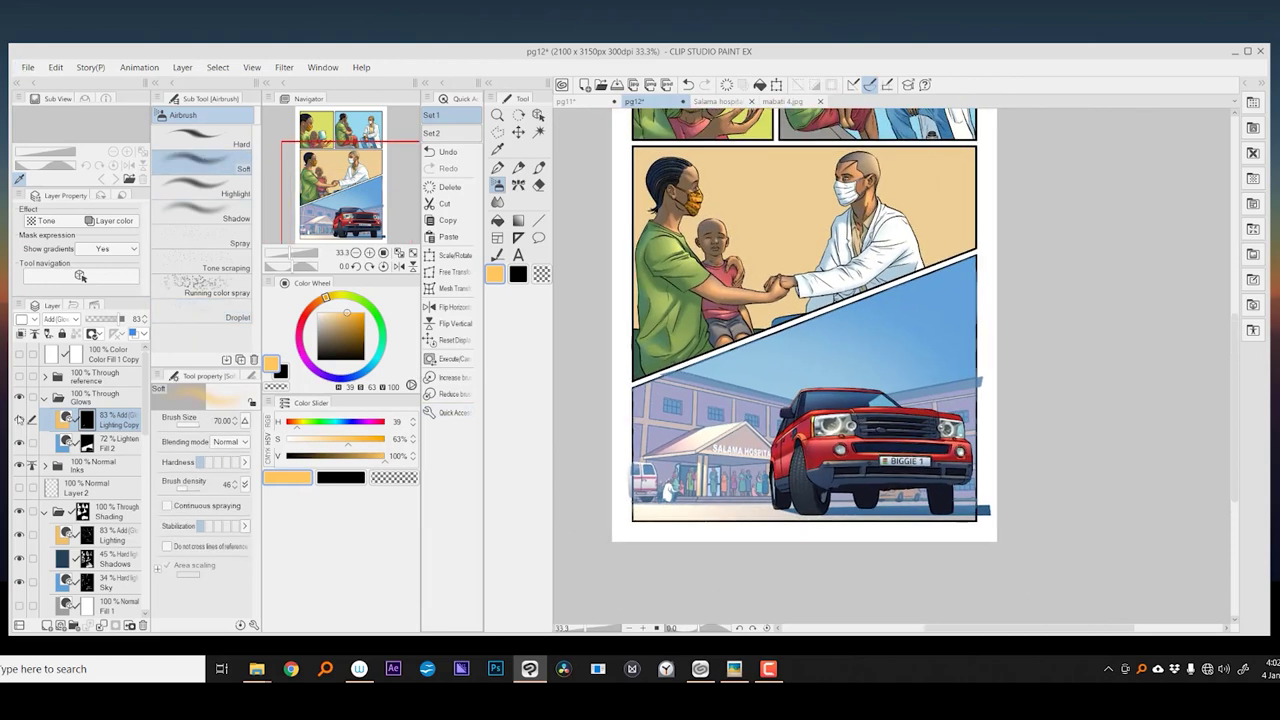
- Add a new layer on top in the Glows folder and airbrush light-blue haze around the car's roof with a size 50 Soft brush
click(46, 625)
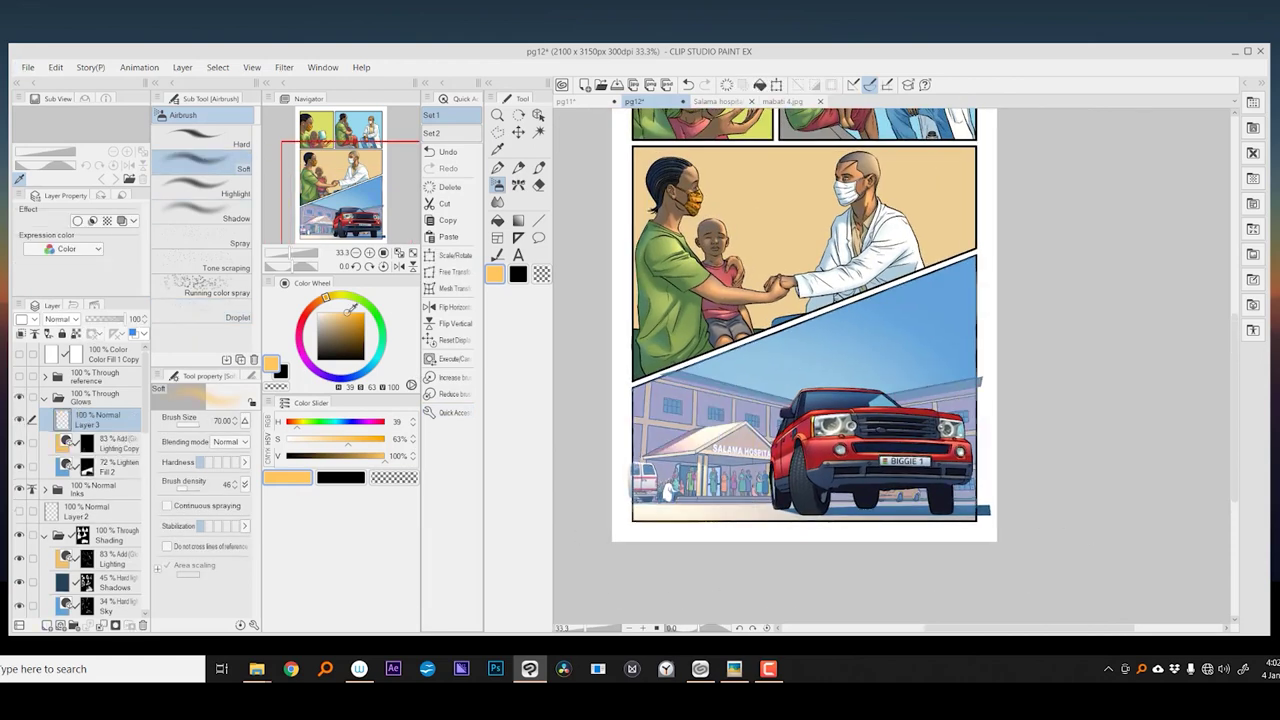
key(bracketleft)
key(bracketleft)
key(bracketleft)
key(bracketleft)
key(bracketleft)
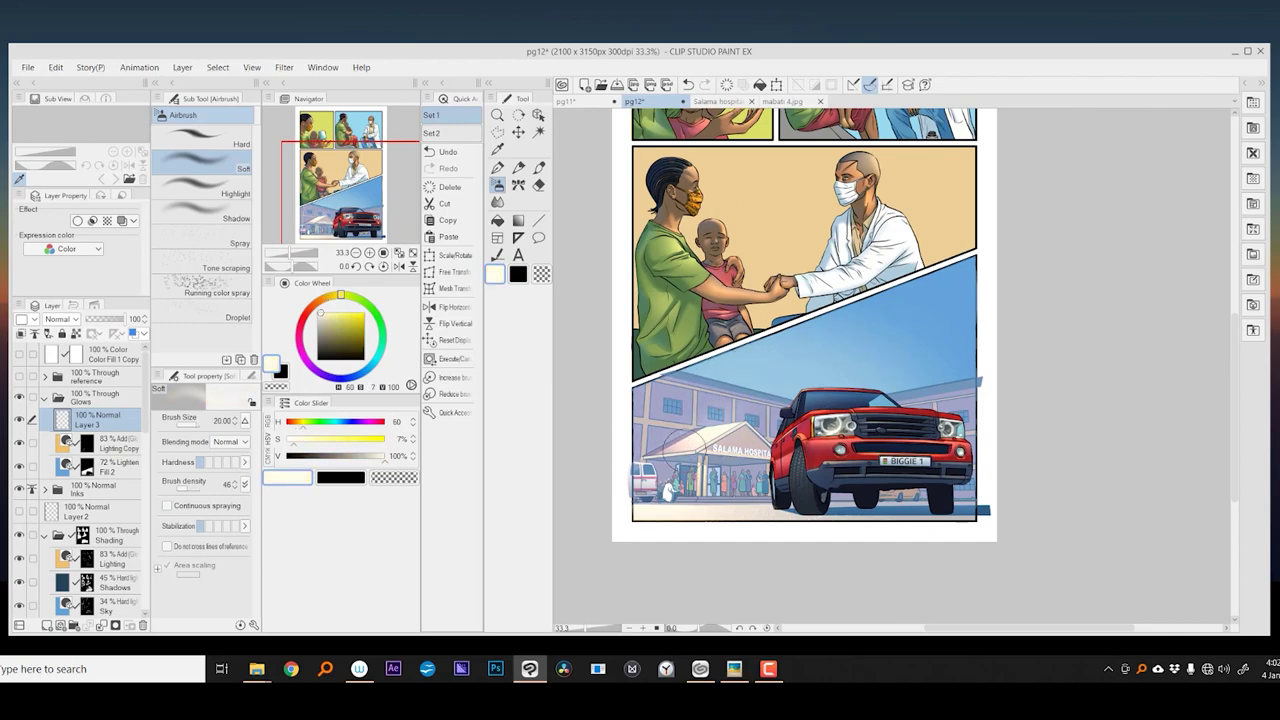
alt+click(835, 385)
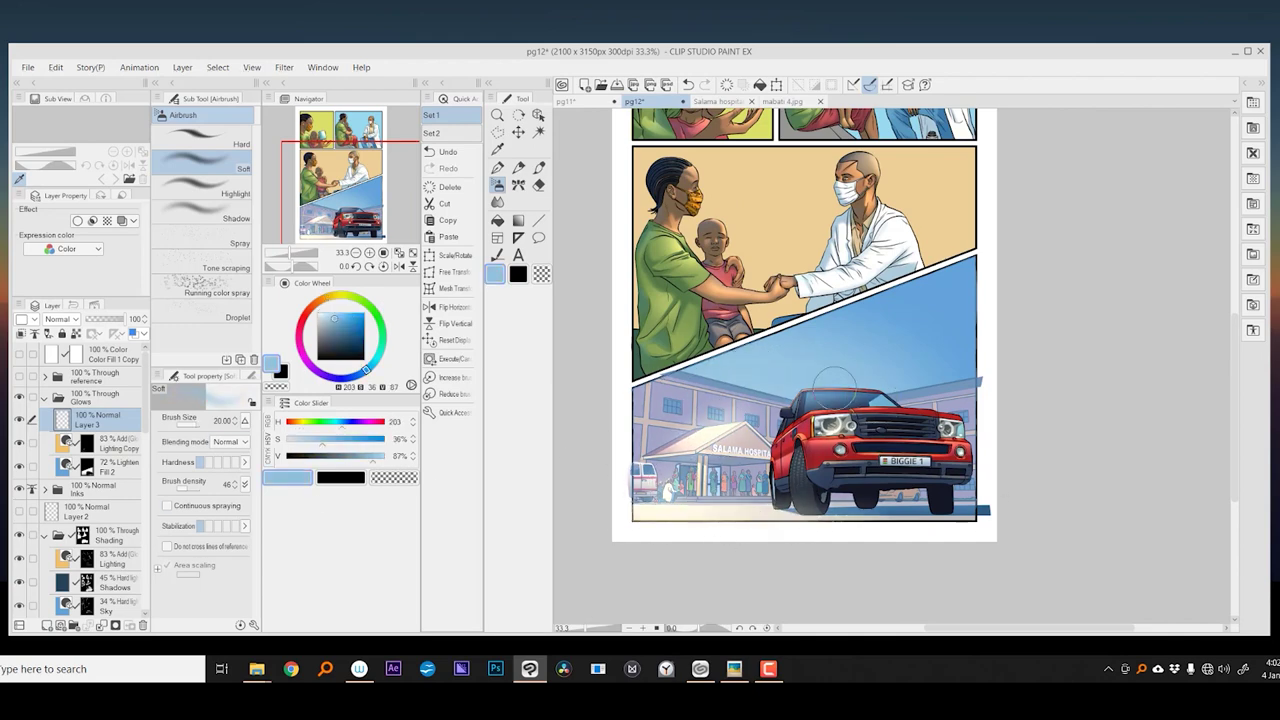
key(bracketright)
key(bracketright)
key(bracketright)
mouse_move(835, 385)
mouse_down()
mouse_move(800, 370)
mouse_move(880, 400)
mouse_up()
- Set the new haze layer's blending mode to Screen and lower its opacity to 56%
click(60, 319)
click(60, 66)
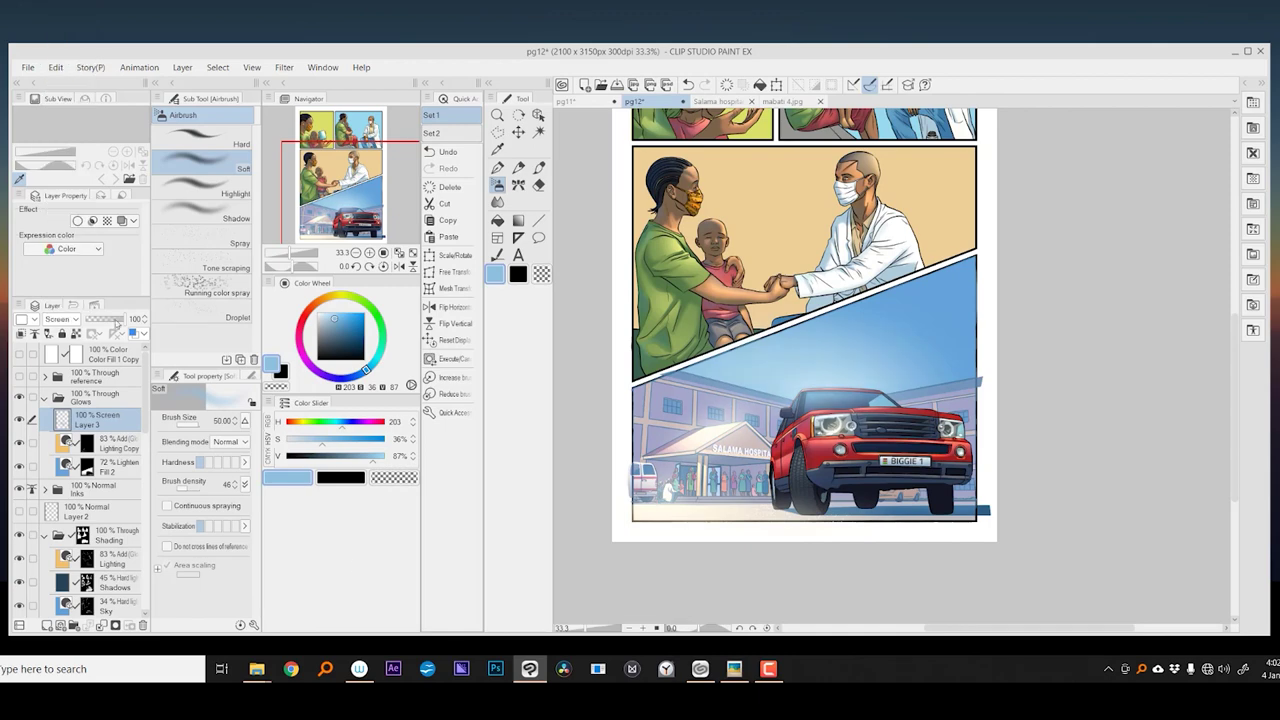
scroll(835, 425, down, 1)
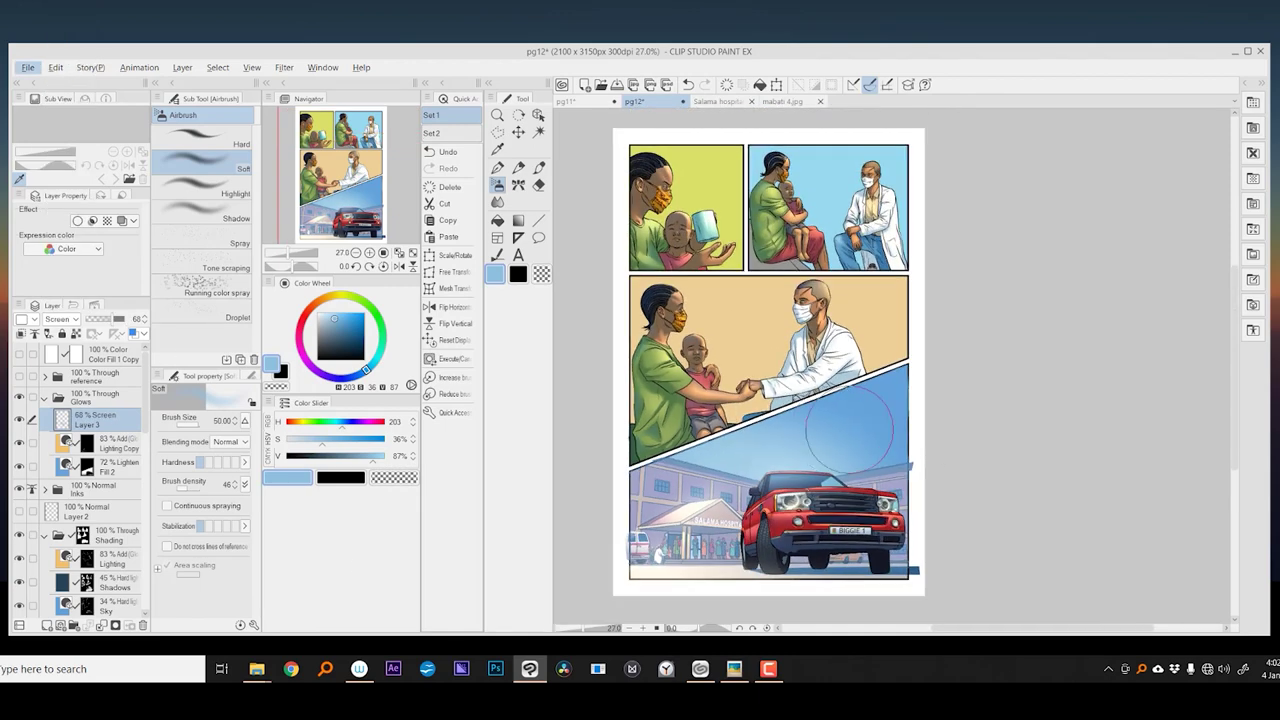
drag(652, 462, 617, 470)
drag(800, 527, 794, 455)
- Collapse the Glows and Shading folders, then auto-select the handshake panel's tan backdrop on Layer 1 of the background folder
click(44, 397)
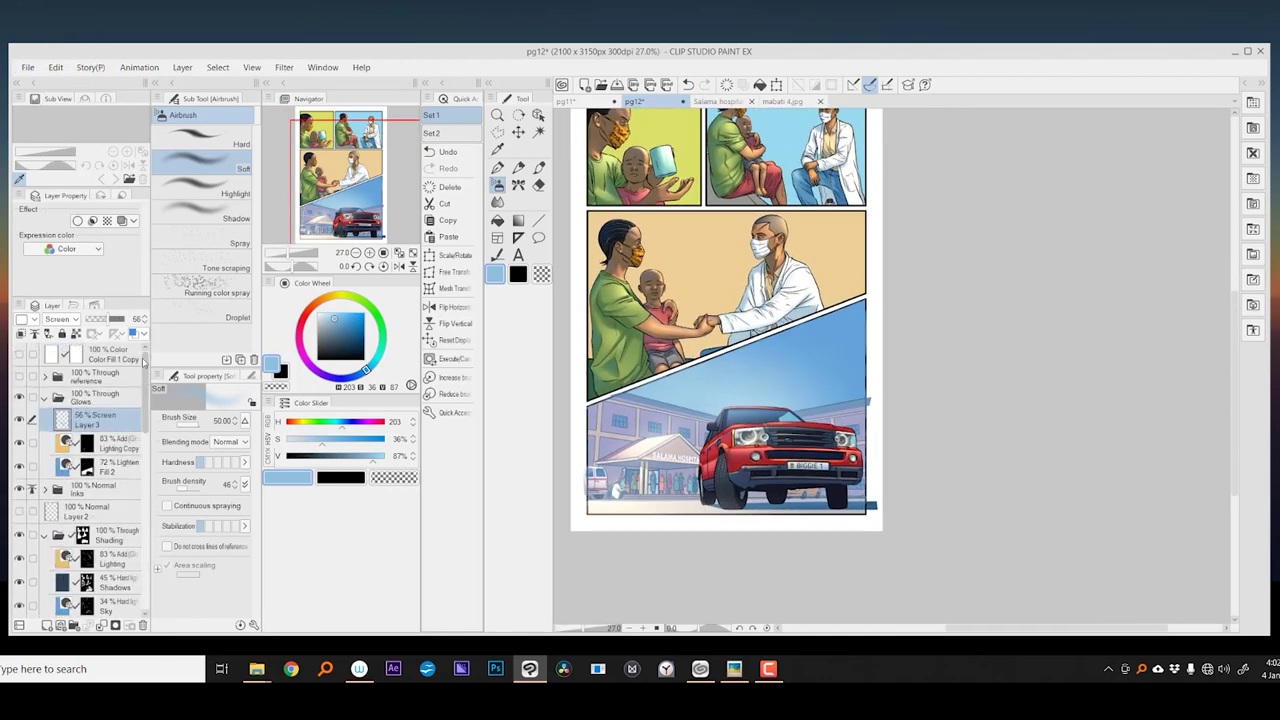
click(44, 464)
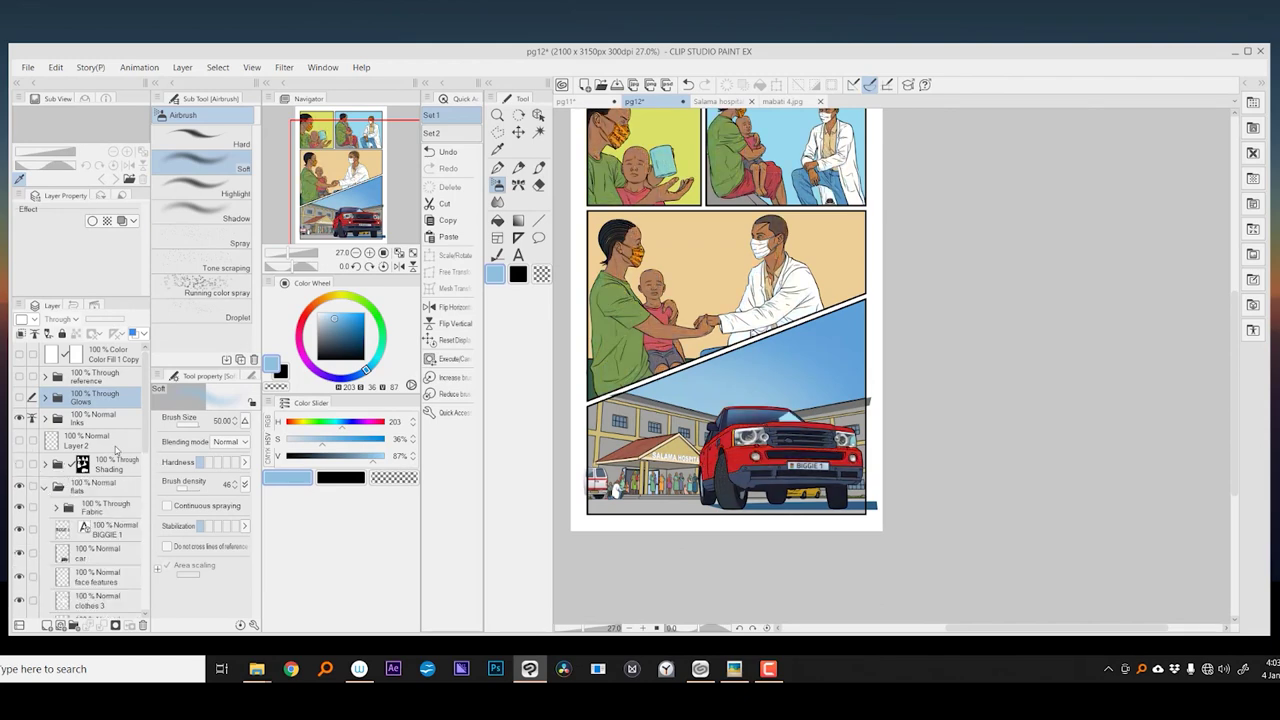
scroll(115, 450, down, 5)
click(97, 560)
click(497, 131)
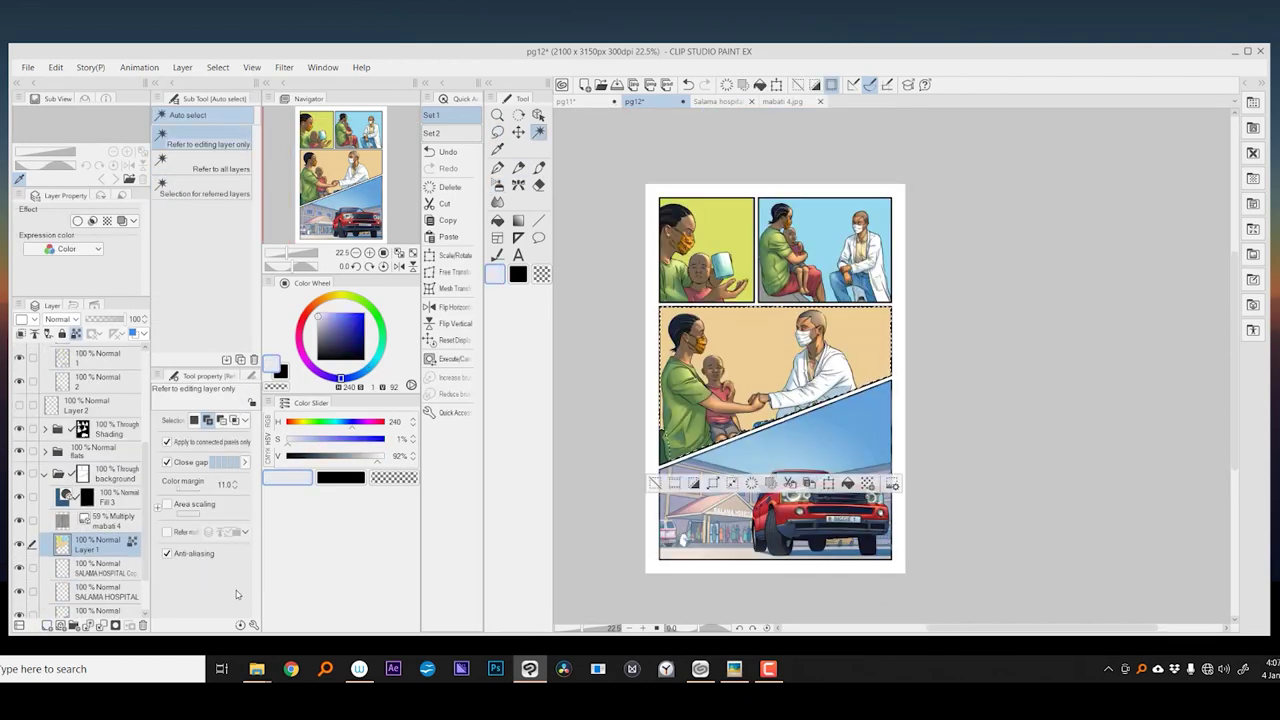
- Airbrush a darker tan (hue 32, saturation 47, value 80) into the selected backdrop with a Soft brush of size 60
key(b)
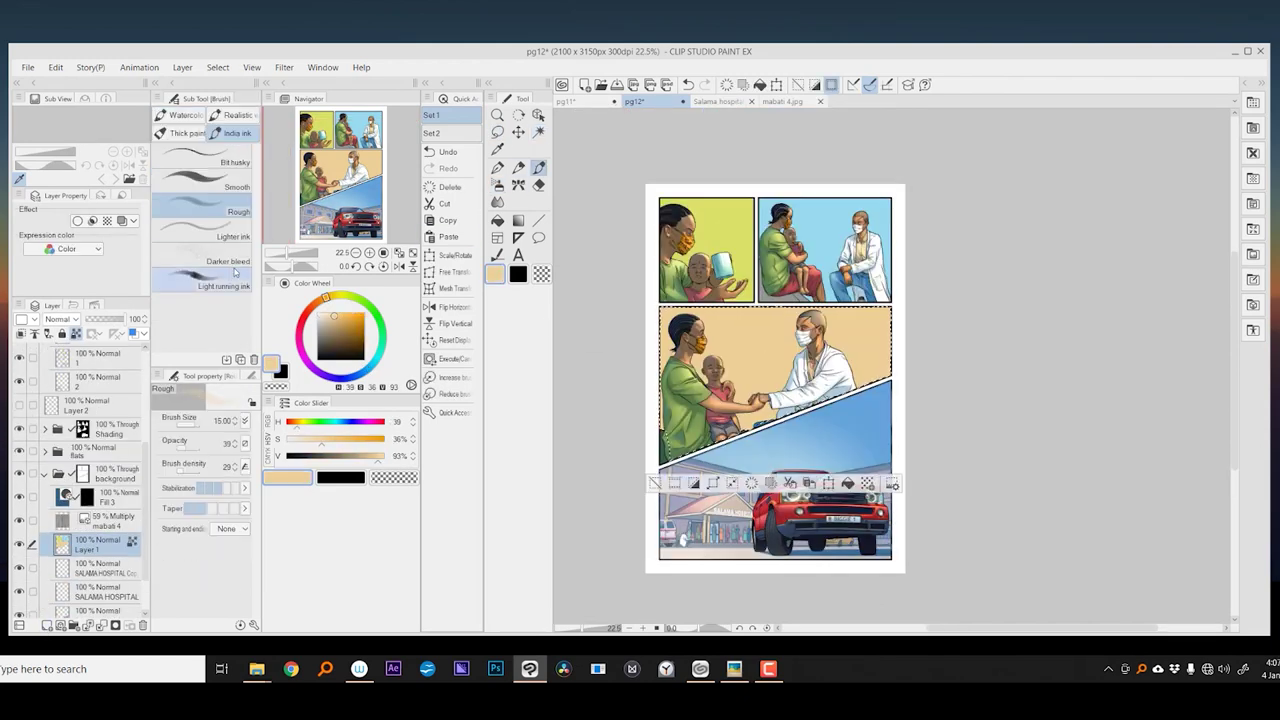
click(497, 184)
click(339, 321)
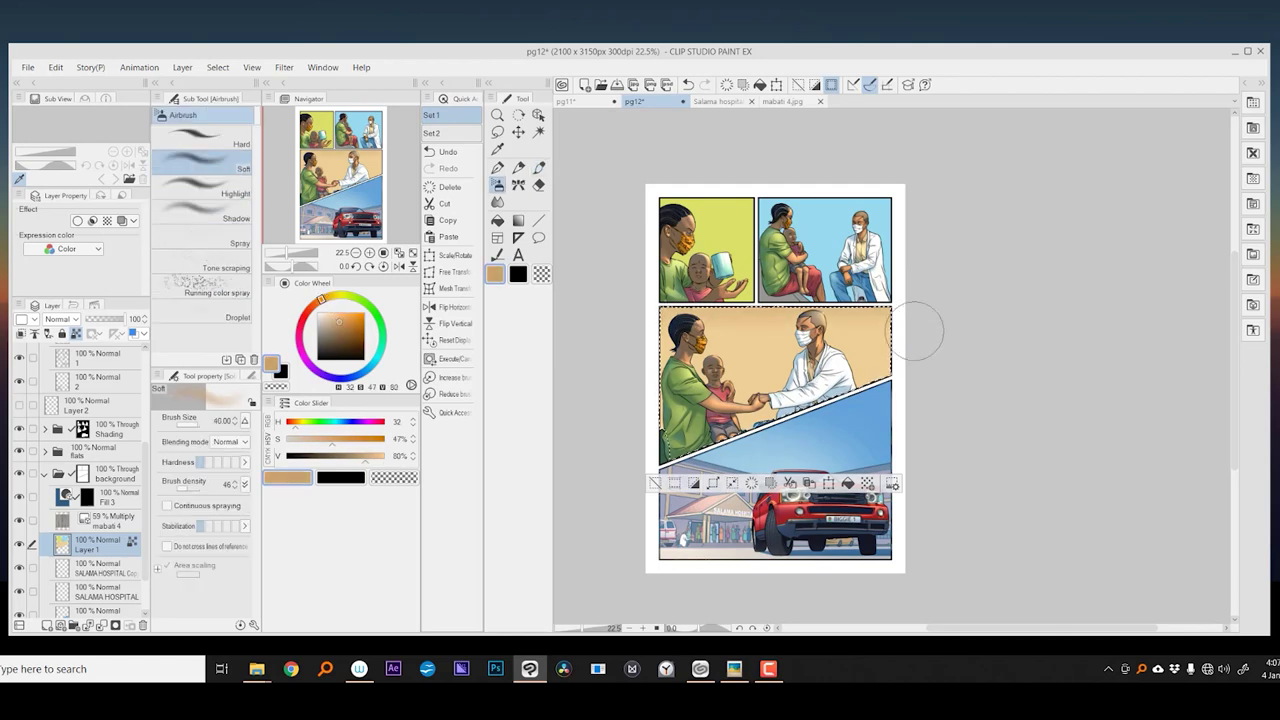
key(bracketright)
key(bracketright)
- Deepen the backdrop's shading with a reddish brown (hue 21, saturation 50, value 60), then sample the backdrop's light tan
alt+click(651, 314)
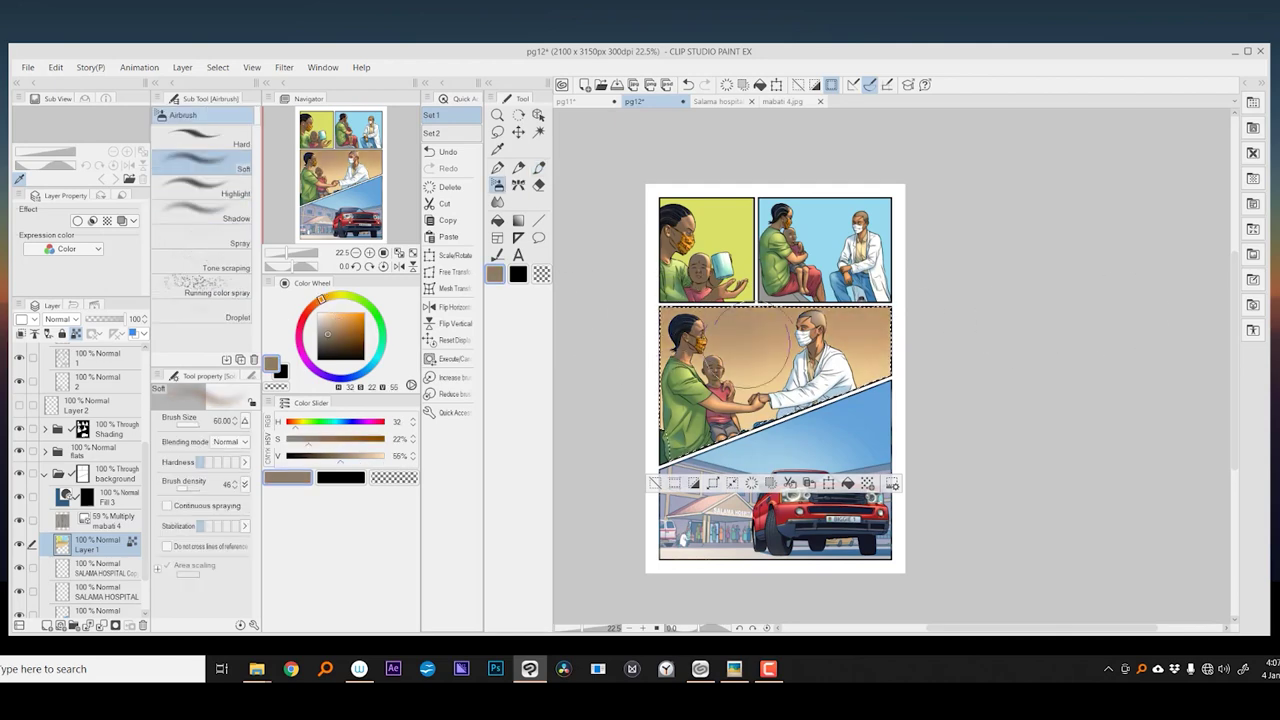
click(340, 331)
click(314, 305)
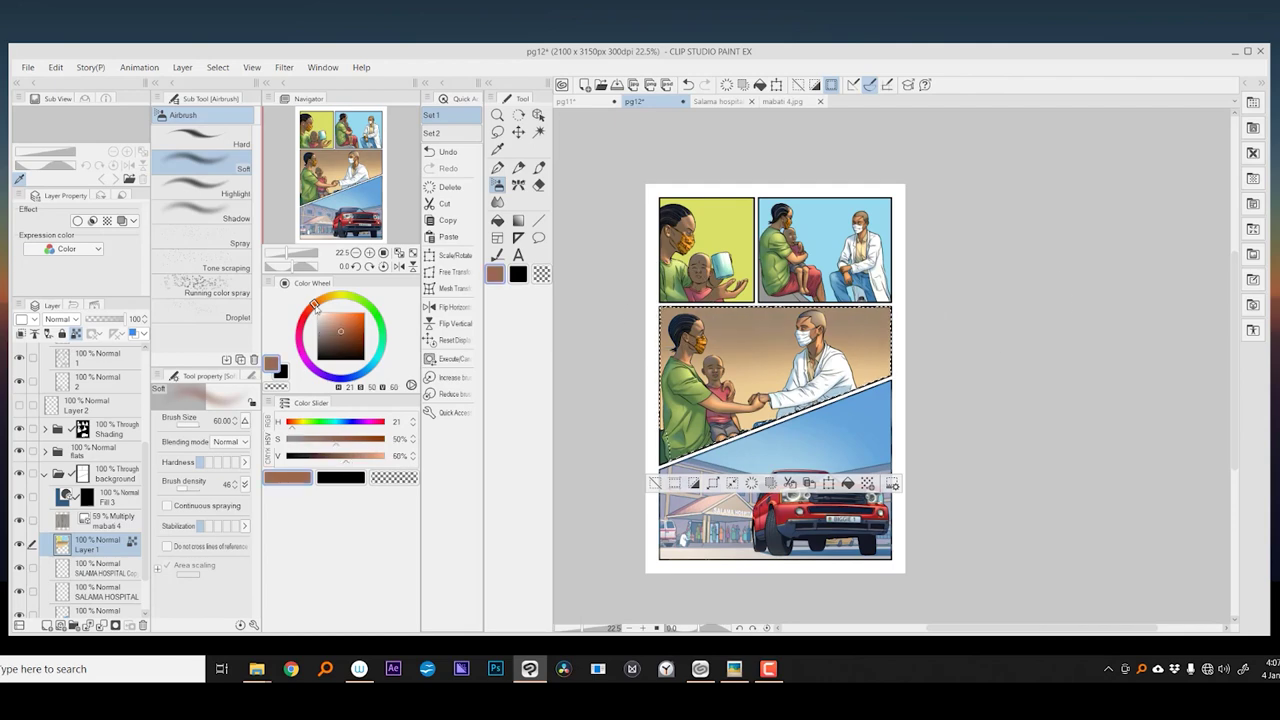
alt+click(761, 376)
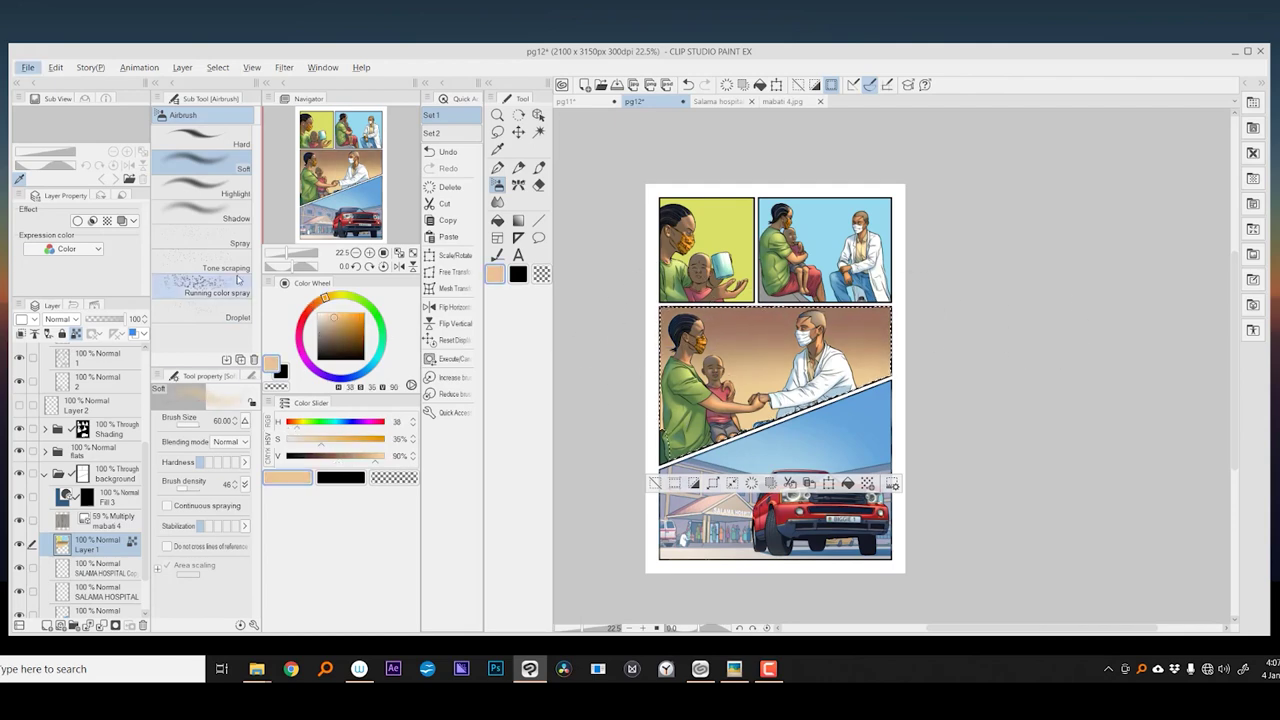
- Speckle the handshake panel's tan backdrop with the Droplet airbrush in a brown sampled from it (hue 19, saturation 38, value 60)
click(237, 317)
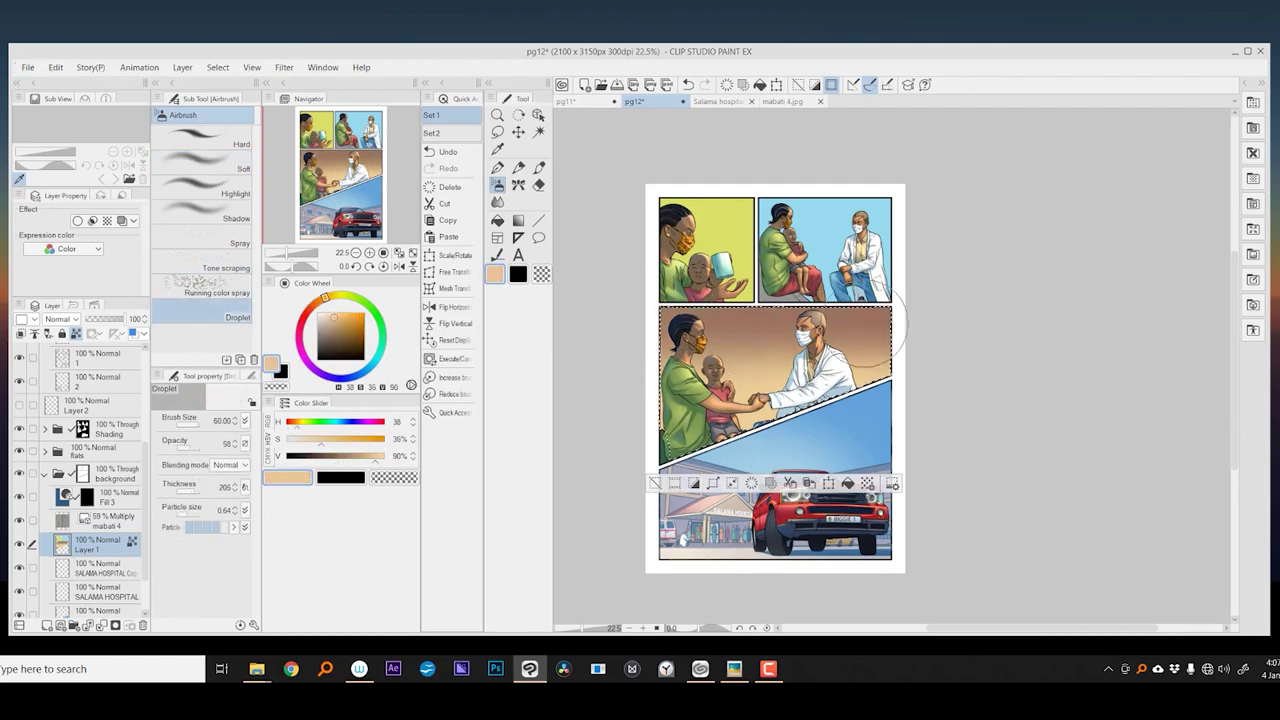
alt+click(758, 312)
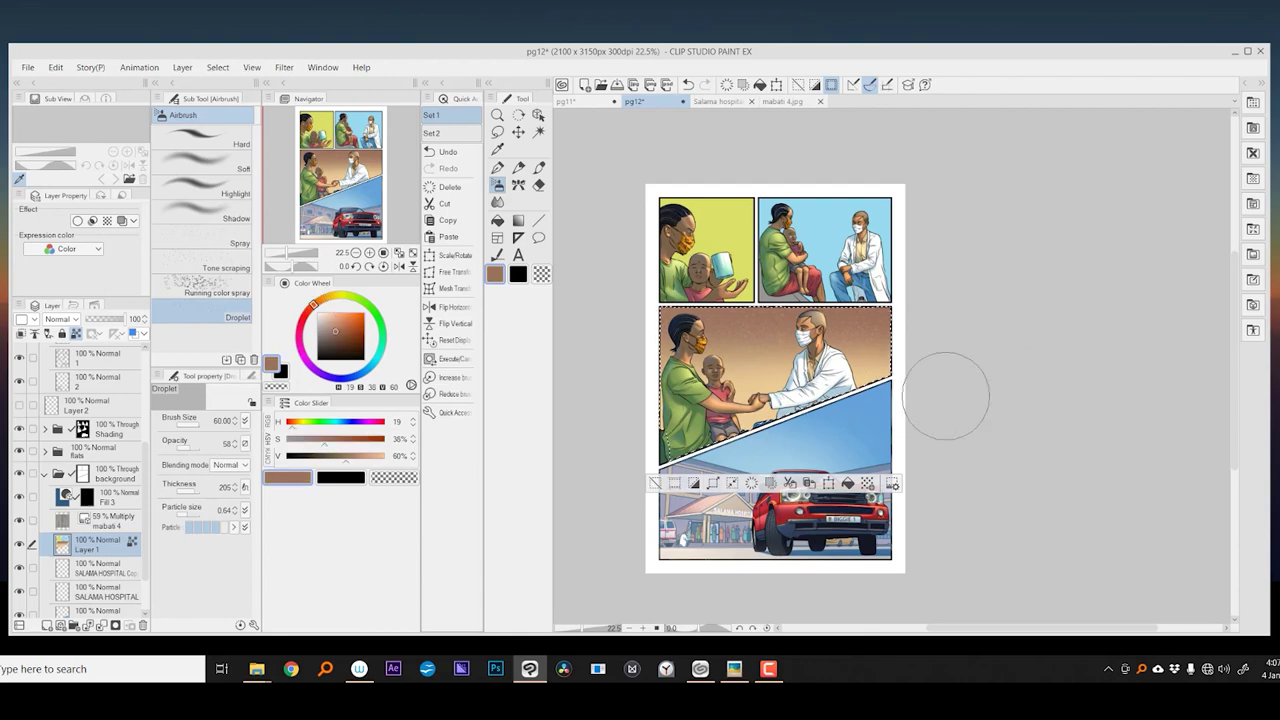
scroll(778, 295, up, 3)
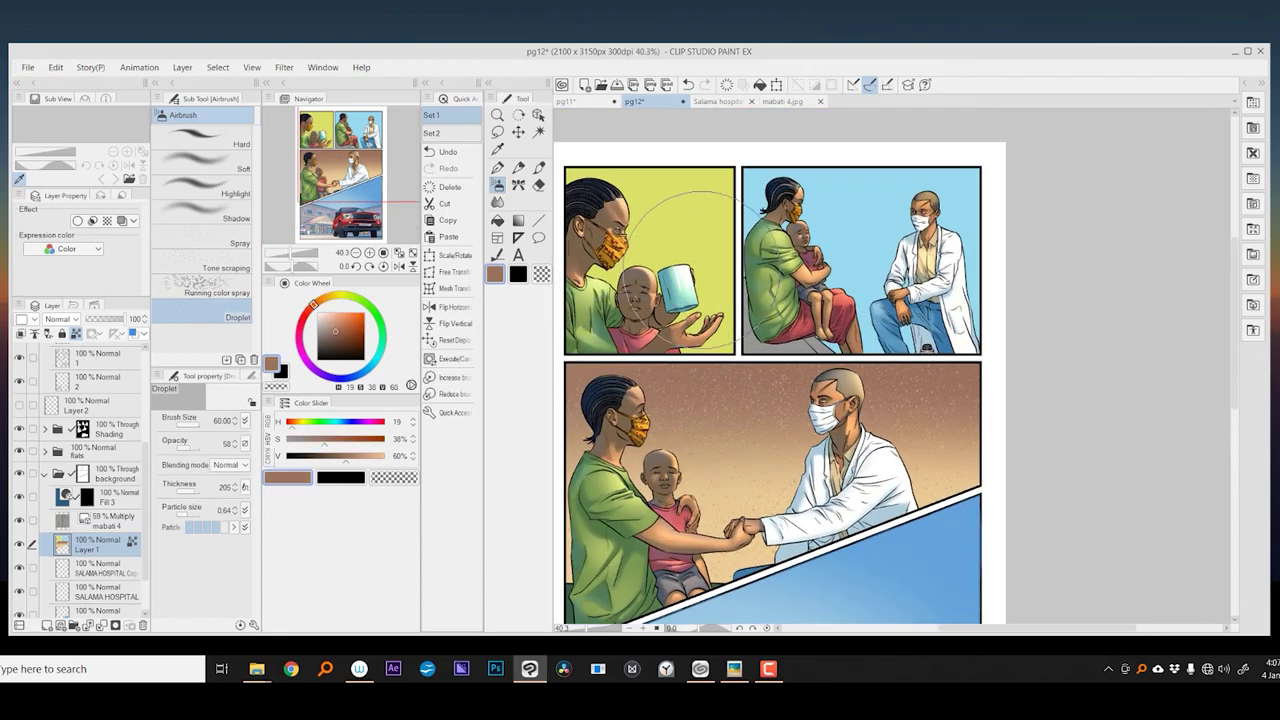
- Select the first panel's yellow-green backdrop and airbrush a light yellow glow into it (hue 64, saturation 50, value 100) with the Soft brush
drag(687, 267, 716, 292)
alt+click(715, 230)
key(ctrl+shift+d)
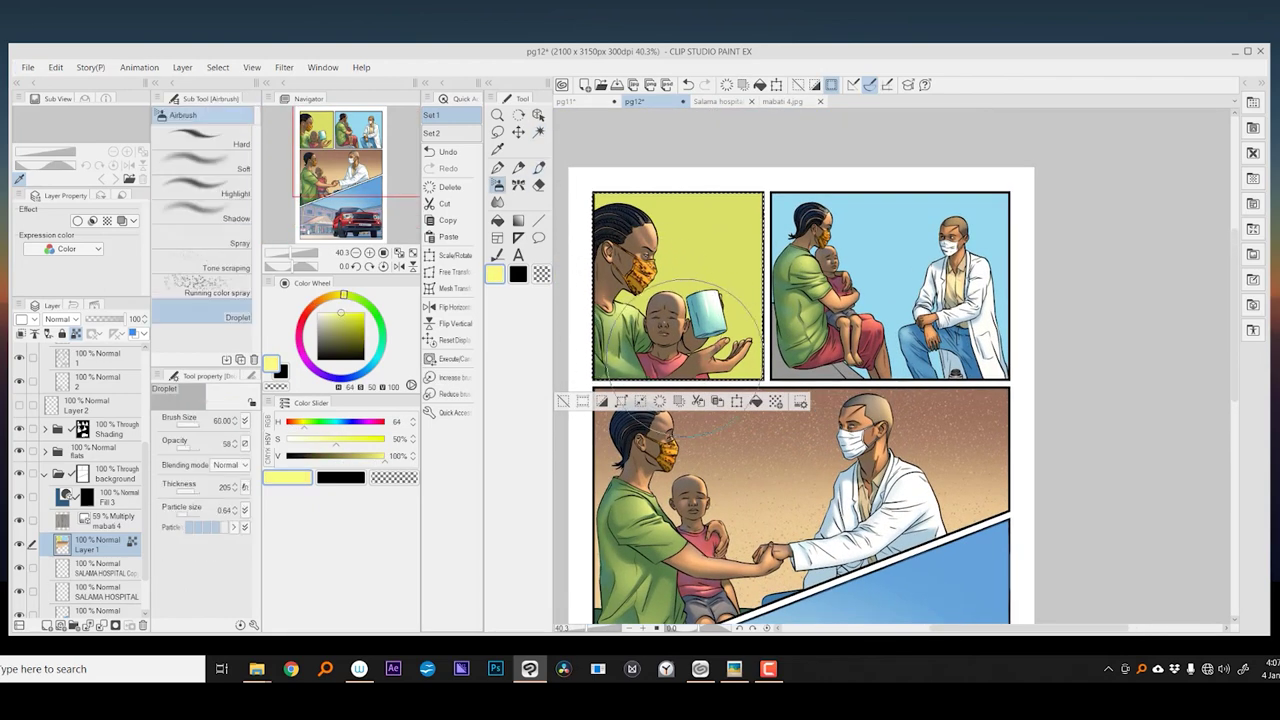
click(200, 168)
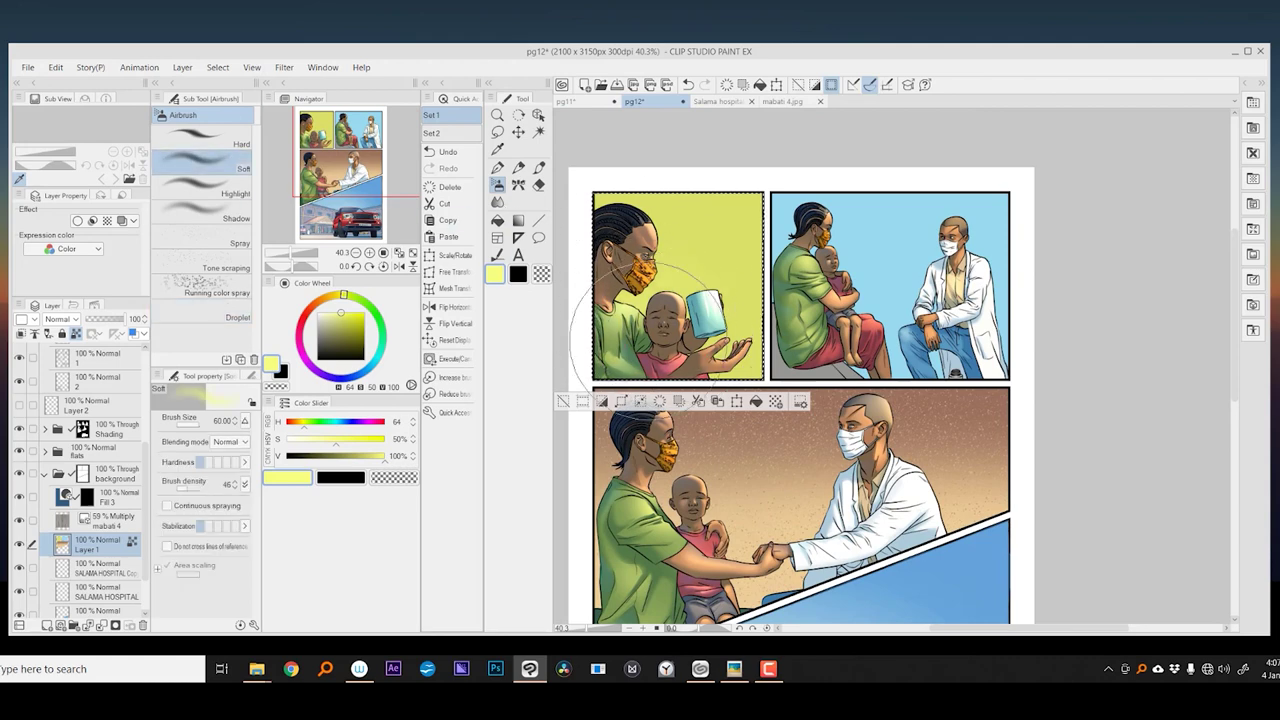
key(ctrl+z)
- Darken the first panel's backdrop with olive green (hue 65, saturation 51, value 70), speckle it with the Droplet airbrush, and deselect
alt+click(752, 201)
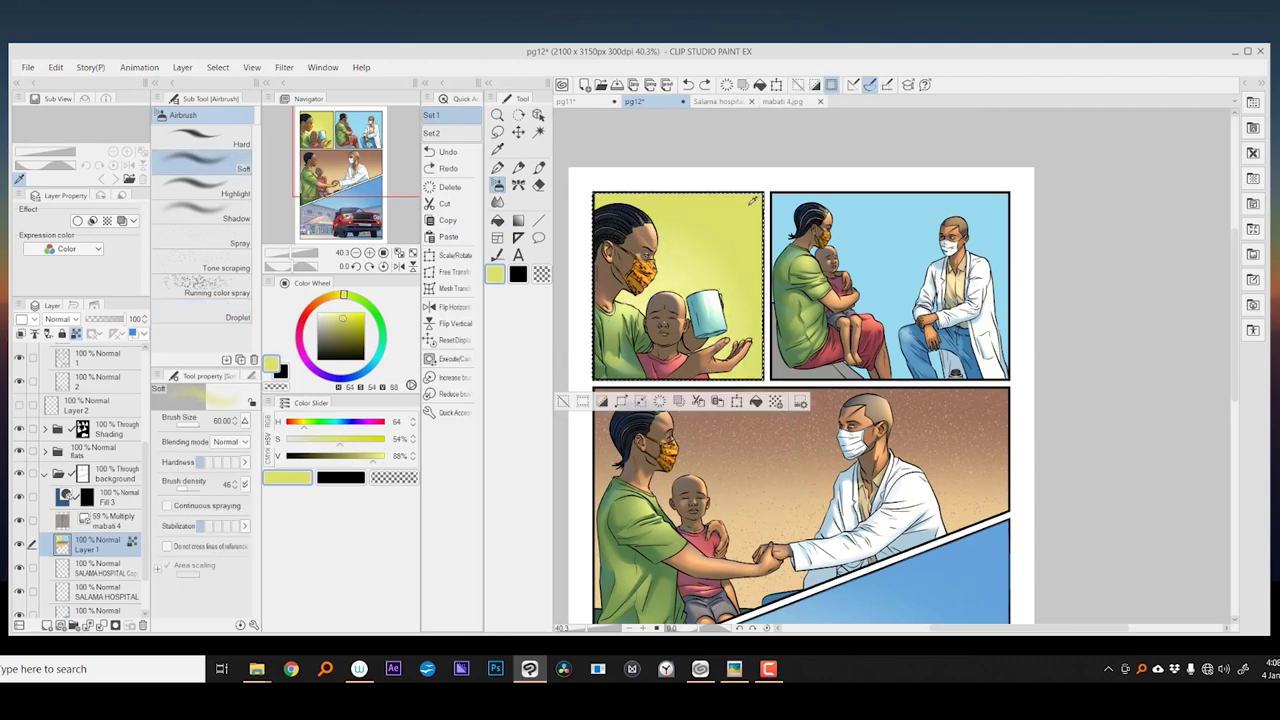
alt+click(700, 170)
key(b)
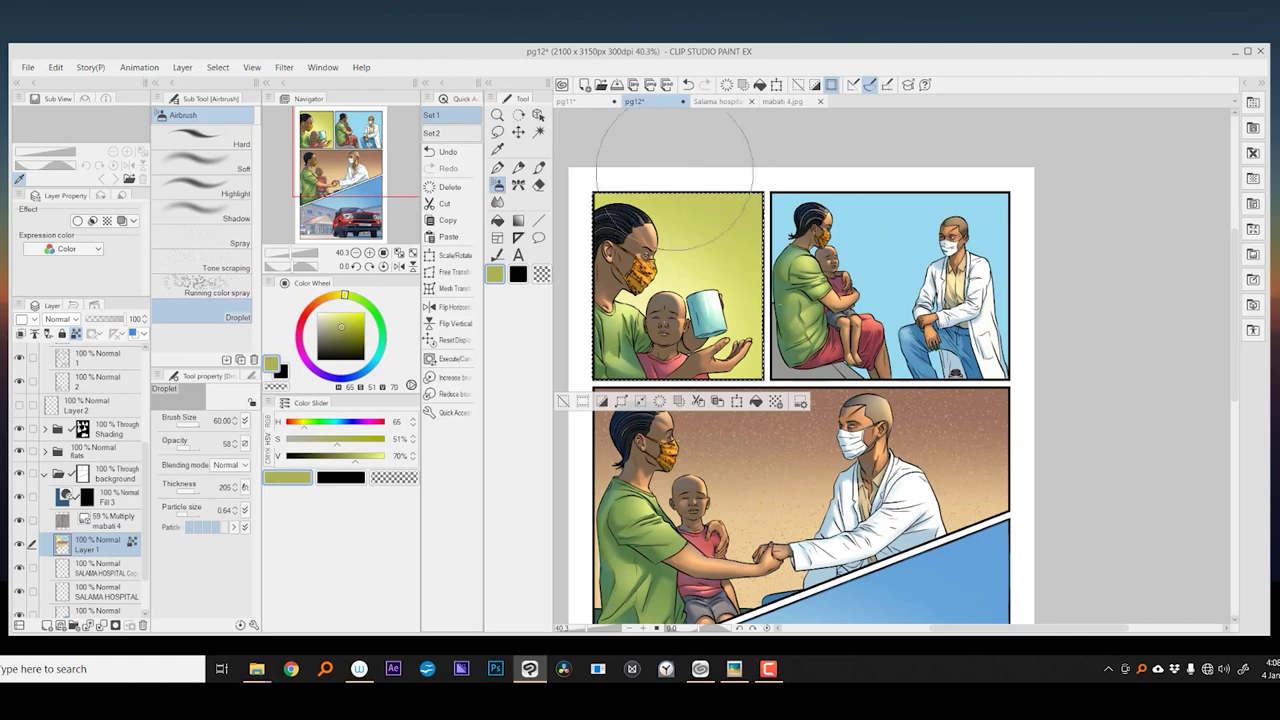
key(ctrl+d)
- Select the second panel's blue backdrop and airbrush a light tan (hue 38, saturation 35, value 92) into its lower part with the Soft brush
drag(675, 150, 635, 131)
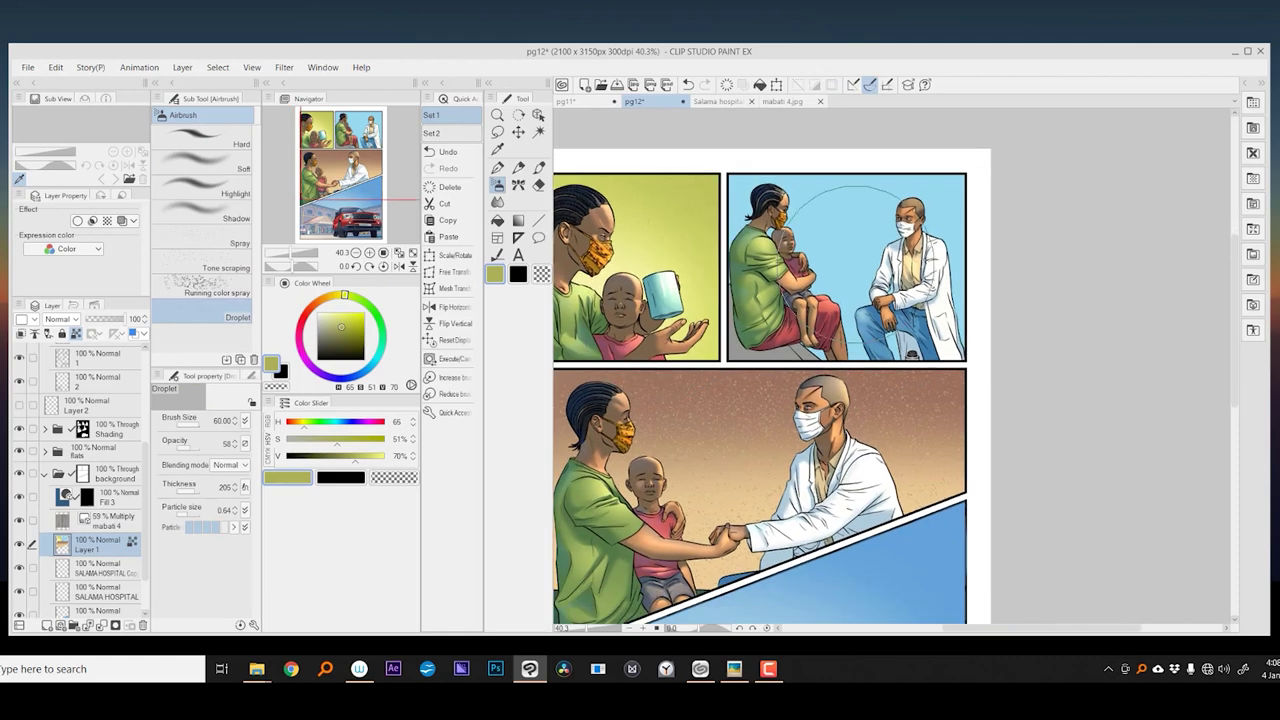
key(b)
key(ctrl+shift+d)
key(b)
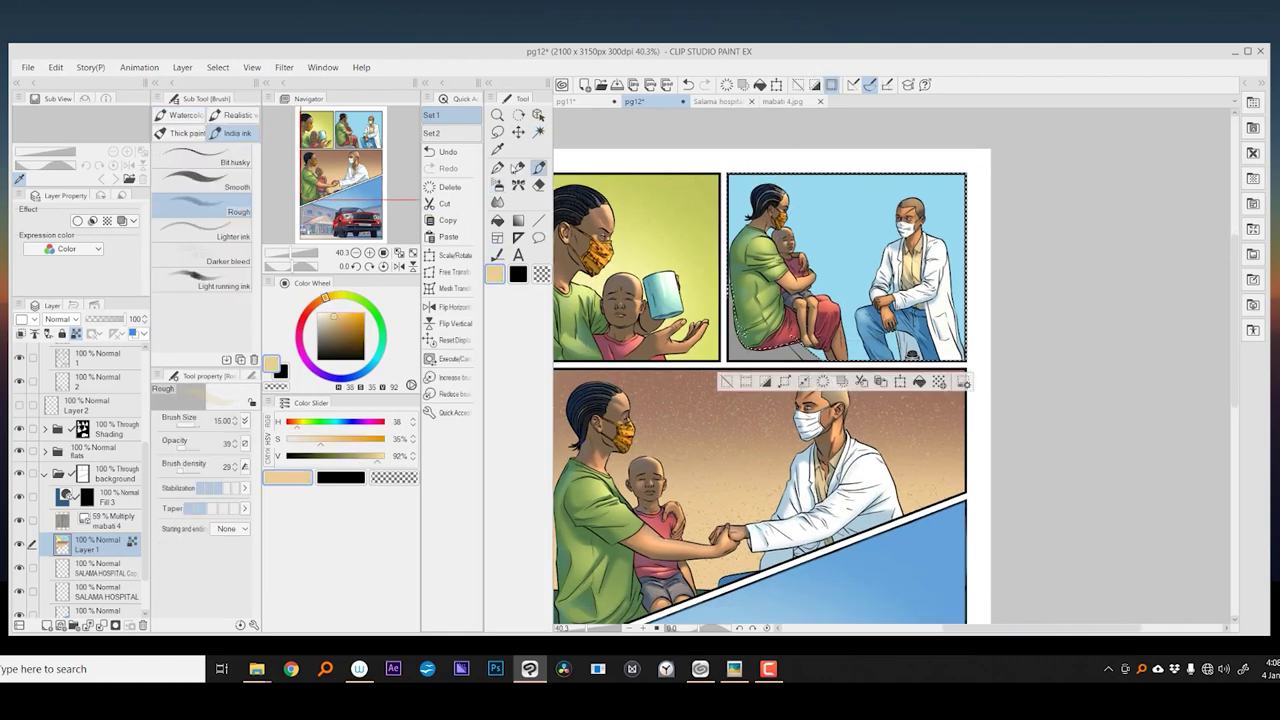
key(b)
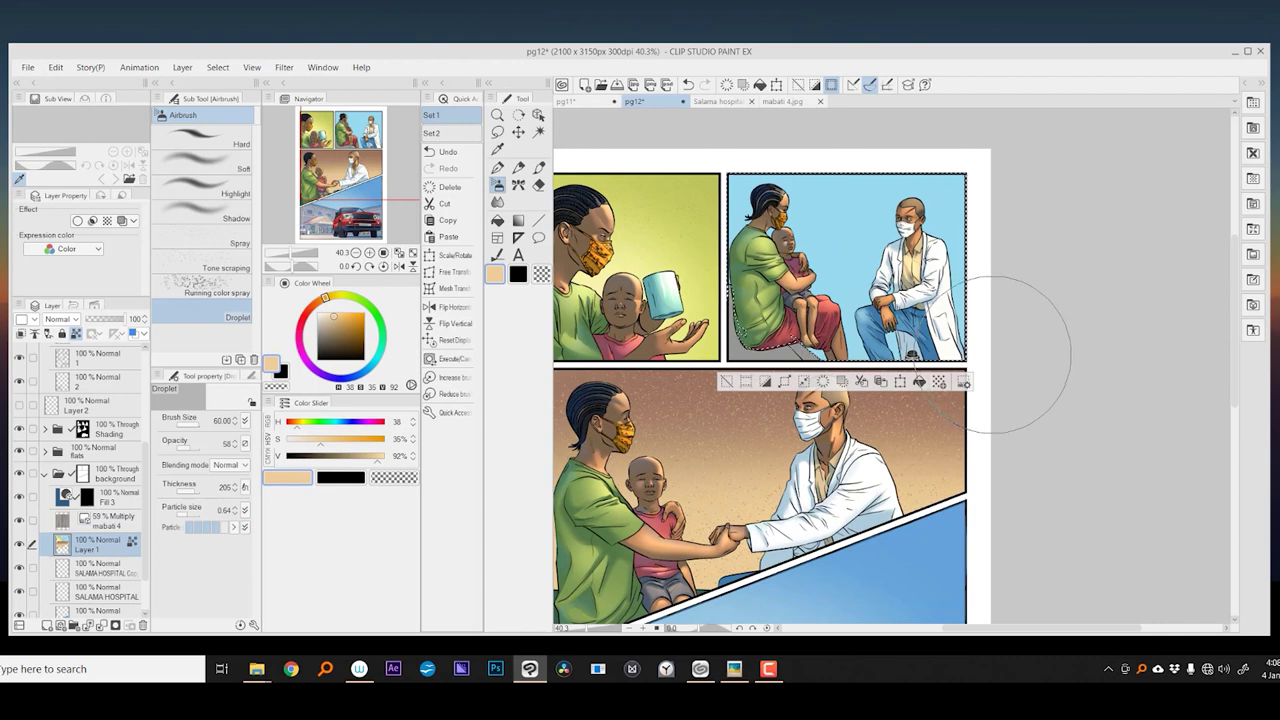
click(200, 165)
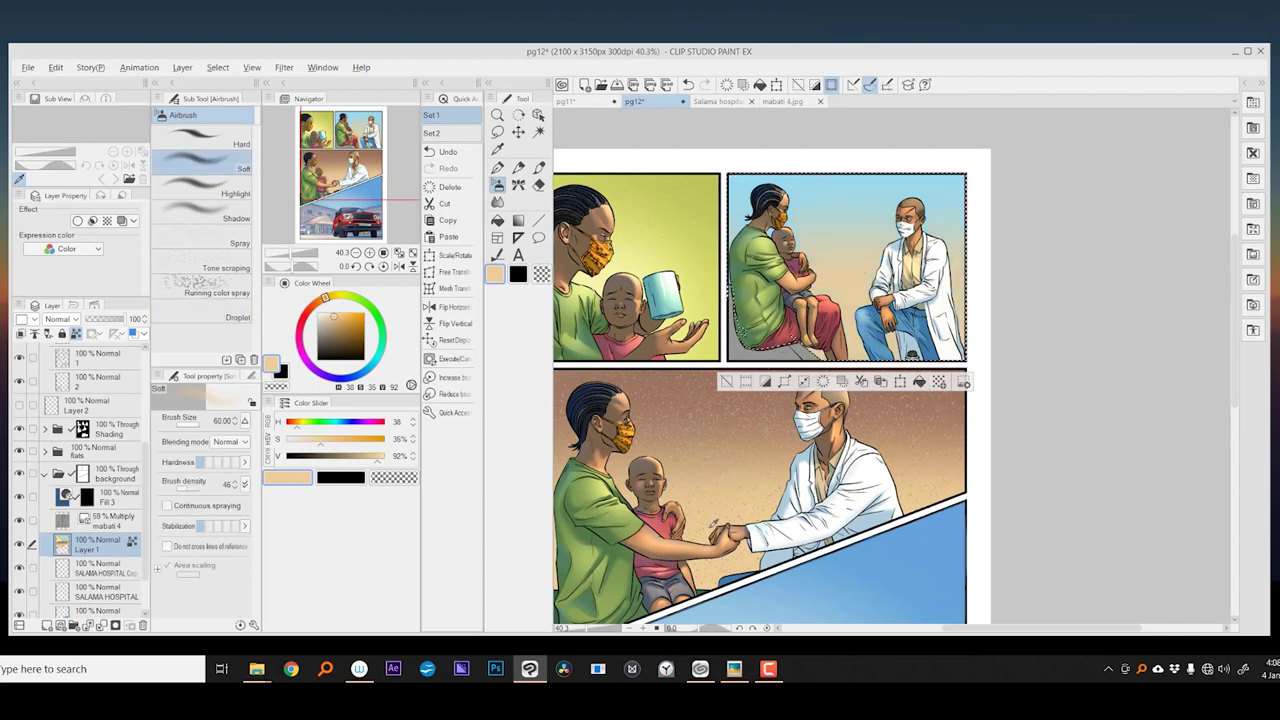
- Tint the backdrop's upper area with a sampled brown (hue 22, saturation 38, value 62), then set the Droplet airbrush to size 40 and thickness 61
alt+click(632, 300)
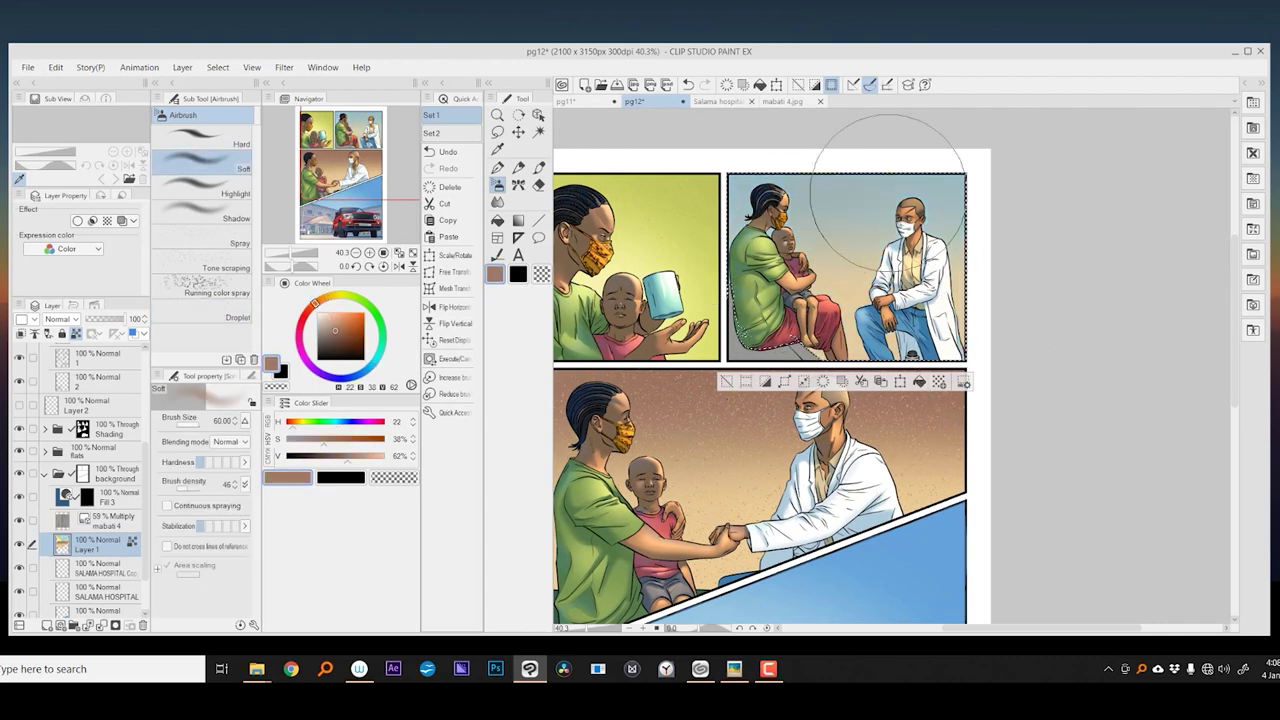
key(ctrl+z)
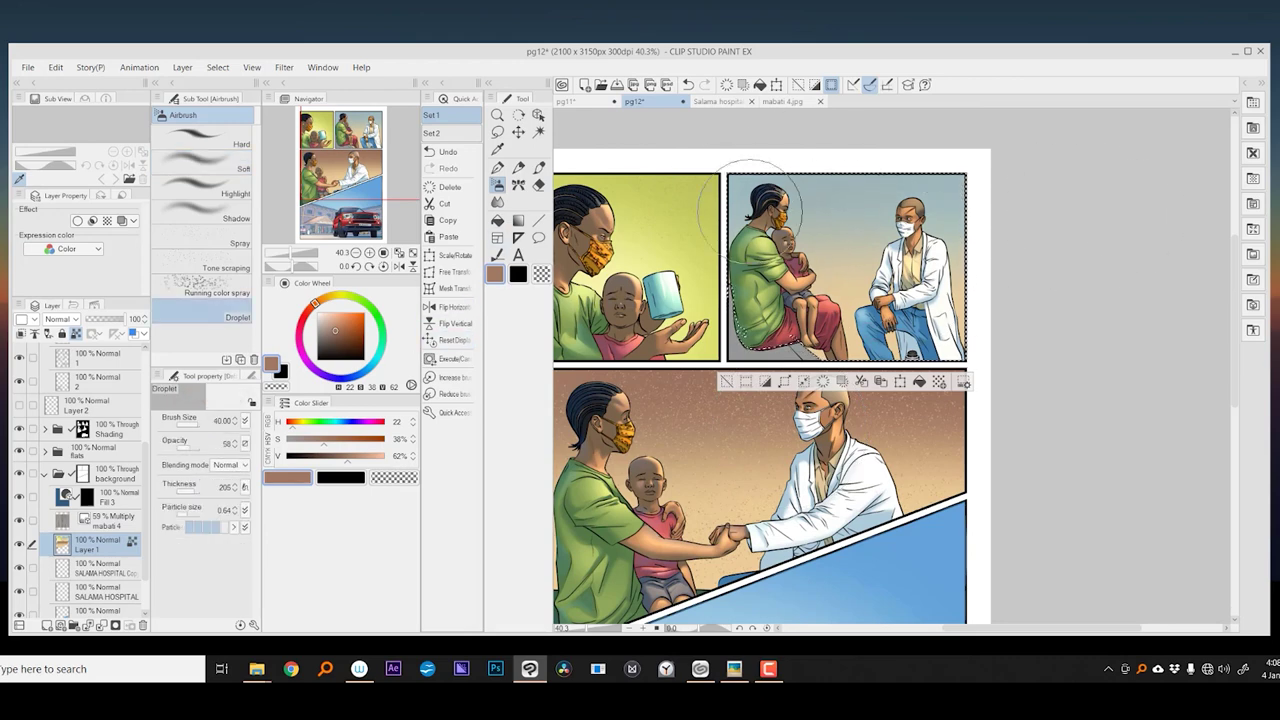
key(ctrl+z)
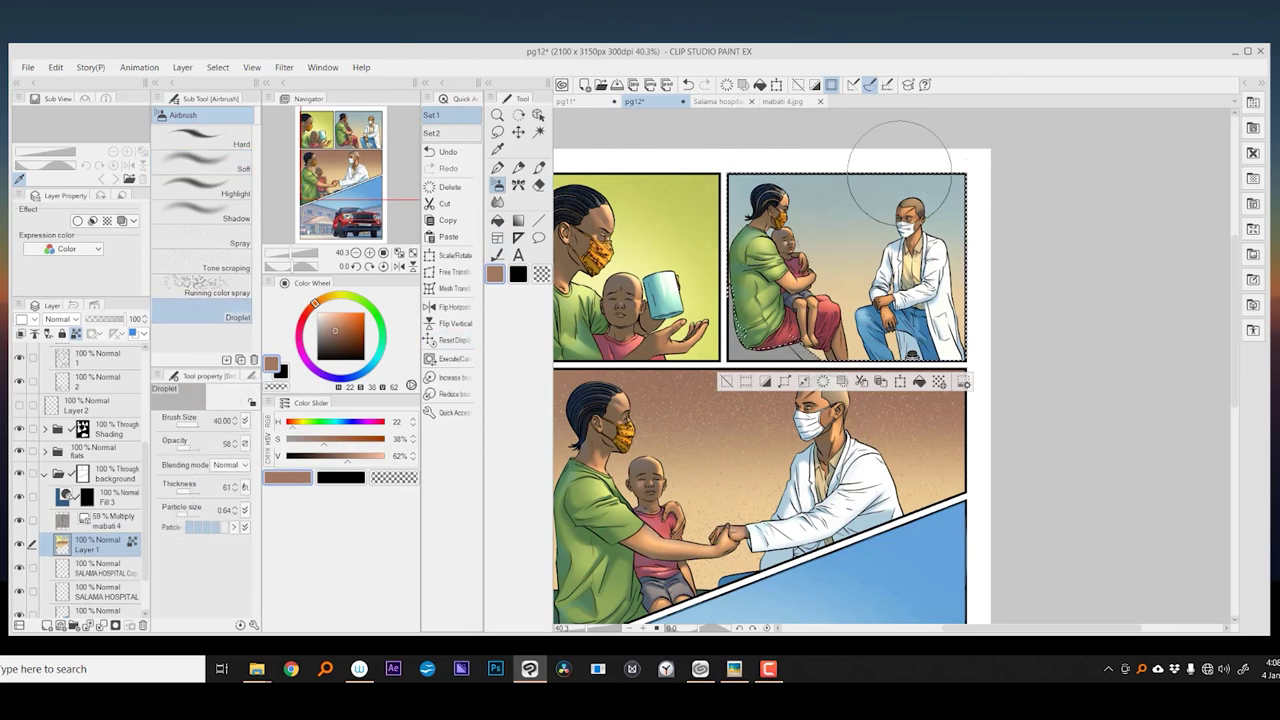
- Speckle the second panel's backdrop with light peach droplets (hue 30, saturation 29, value 100) at size 25, opacity 95 and particle size 1.93, then deselect
alt+click(845, 245)
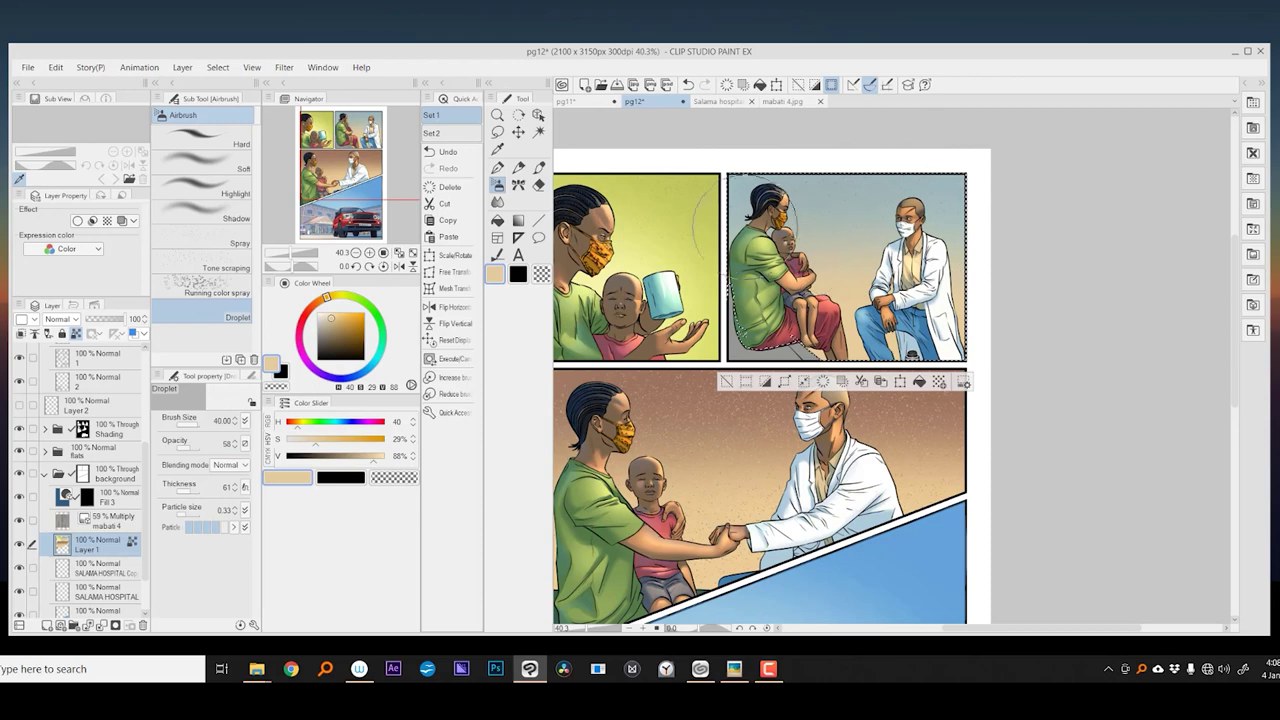
alt+click(848, 250)
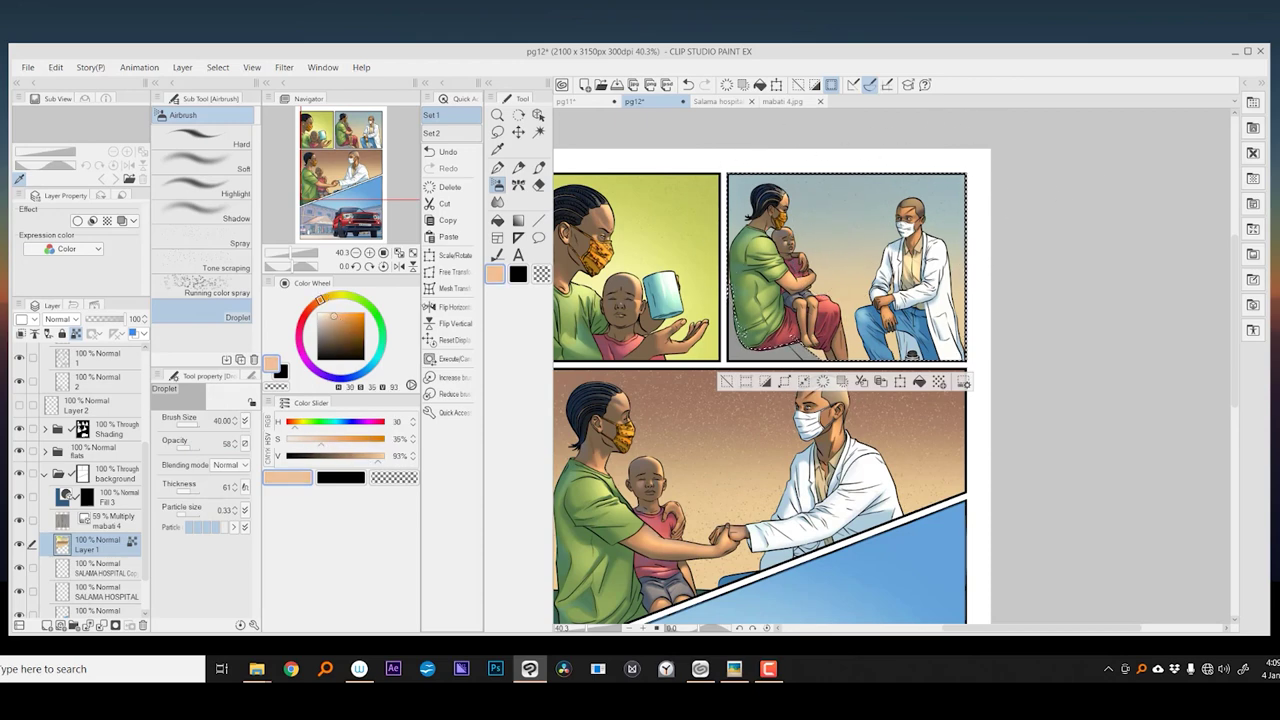
alt+click(842, 300)
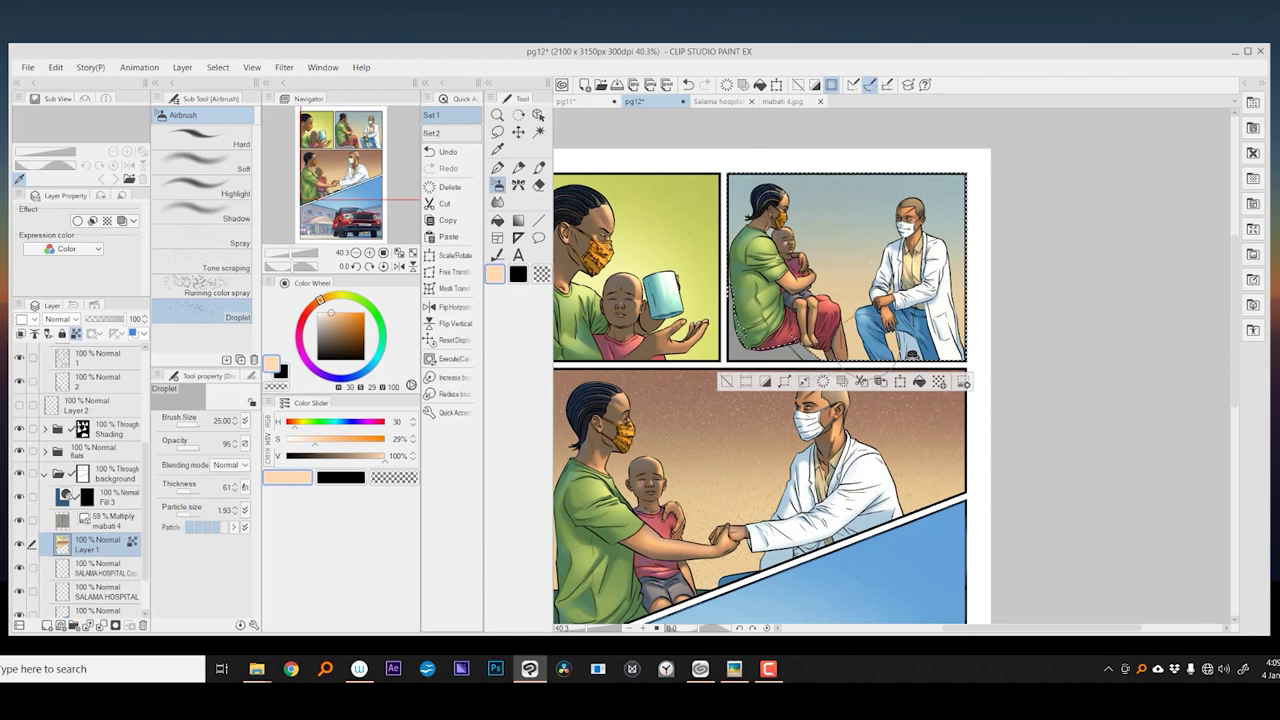
scroll(1069, 320, down, 3)
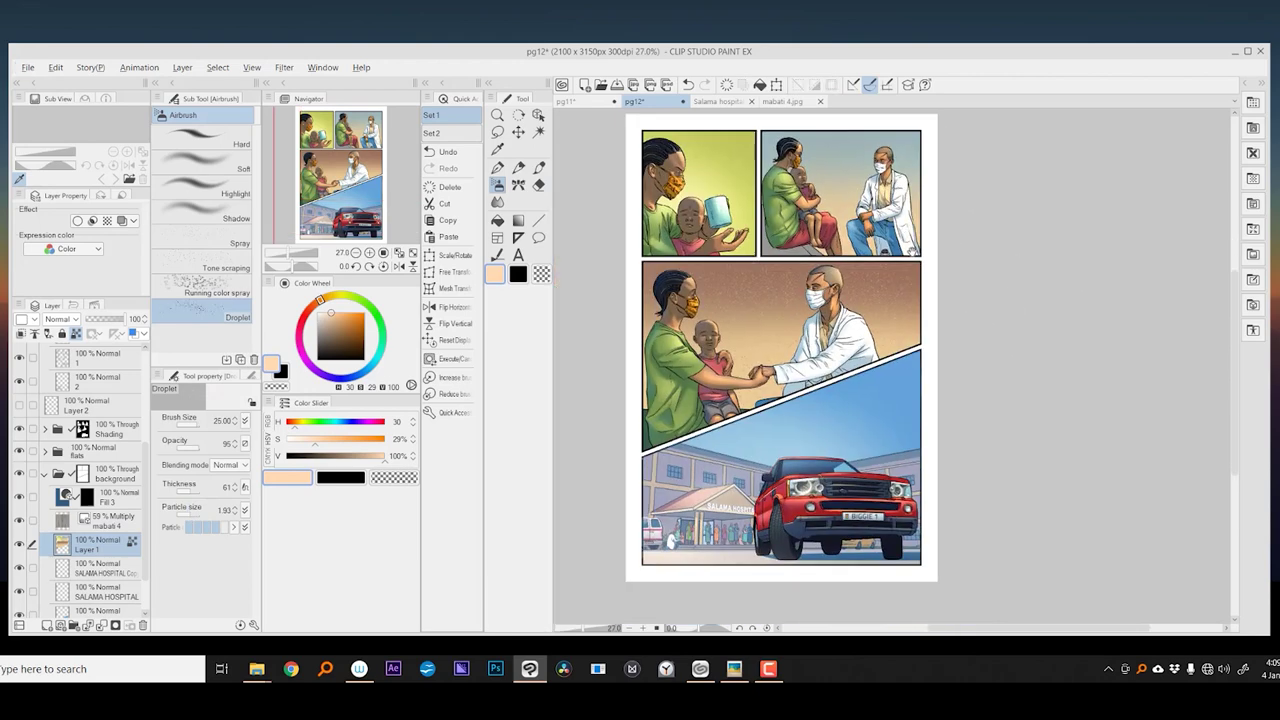
- Collapse the background folder, open the Download materials, and try a white cloud brush of size 40 in the hospital panel's sky on a new layer
click(43, 474)
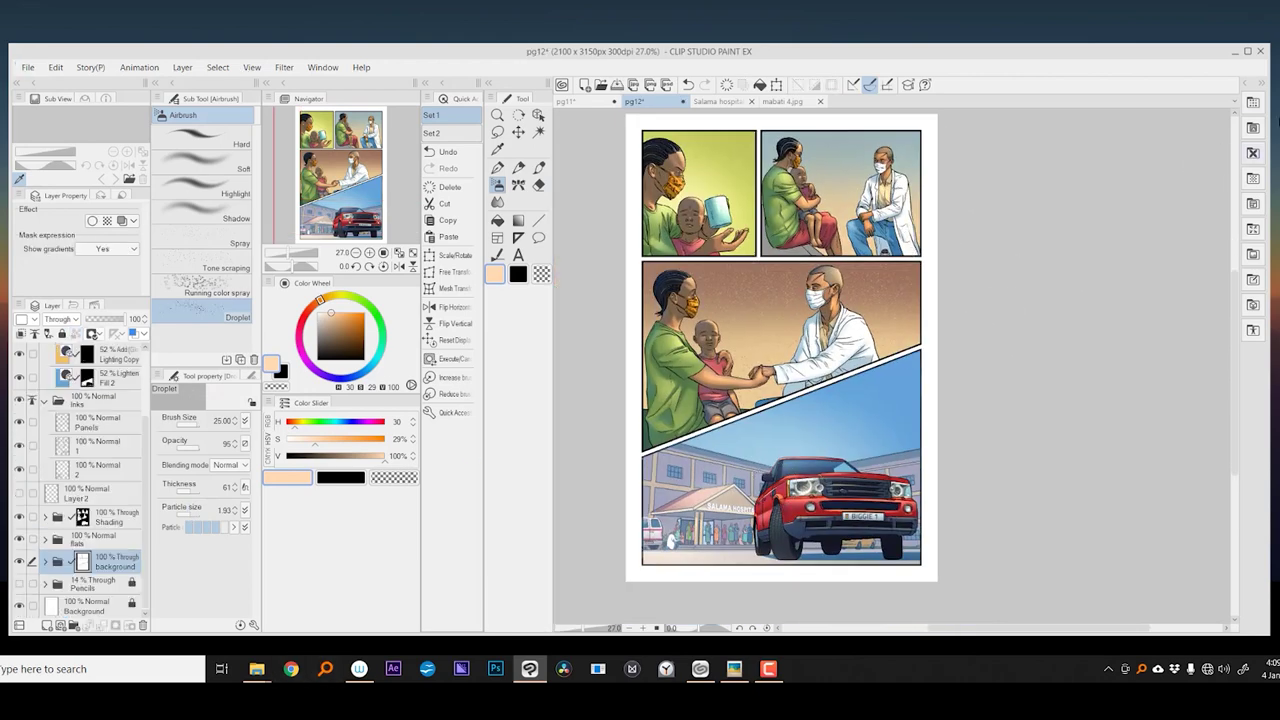
click(1252, 100)
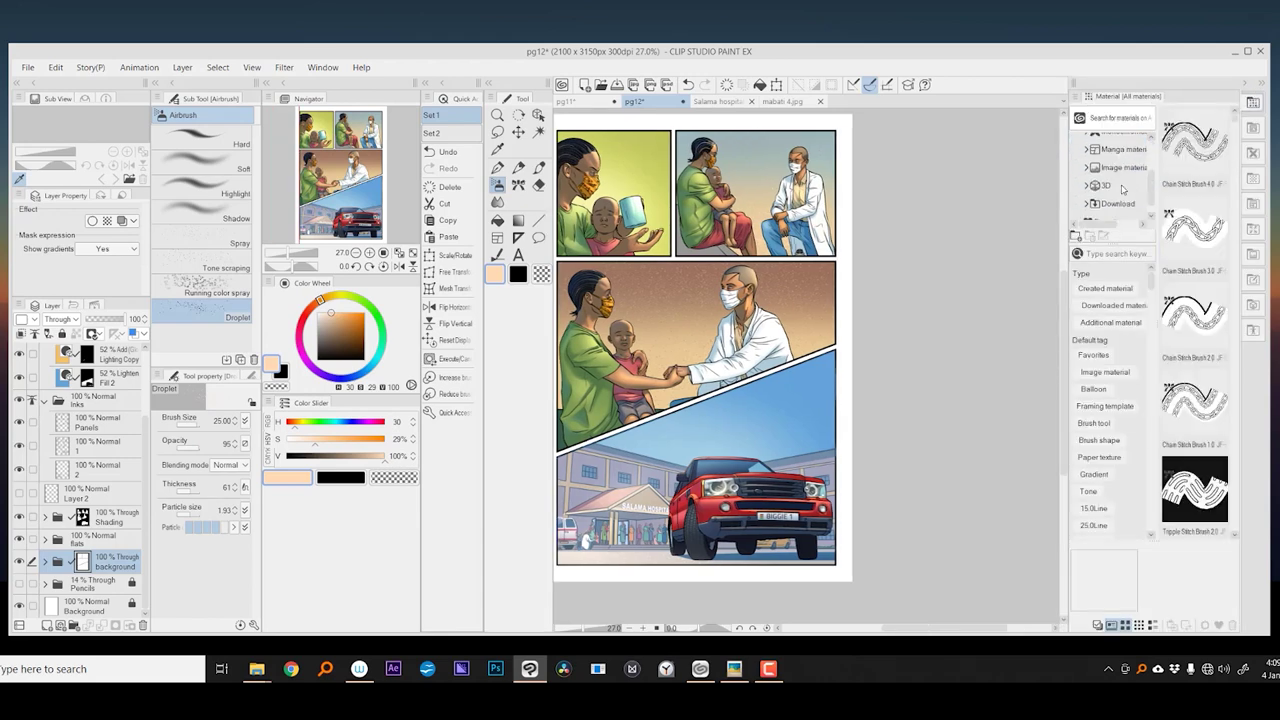
click(1117, 203)
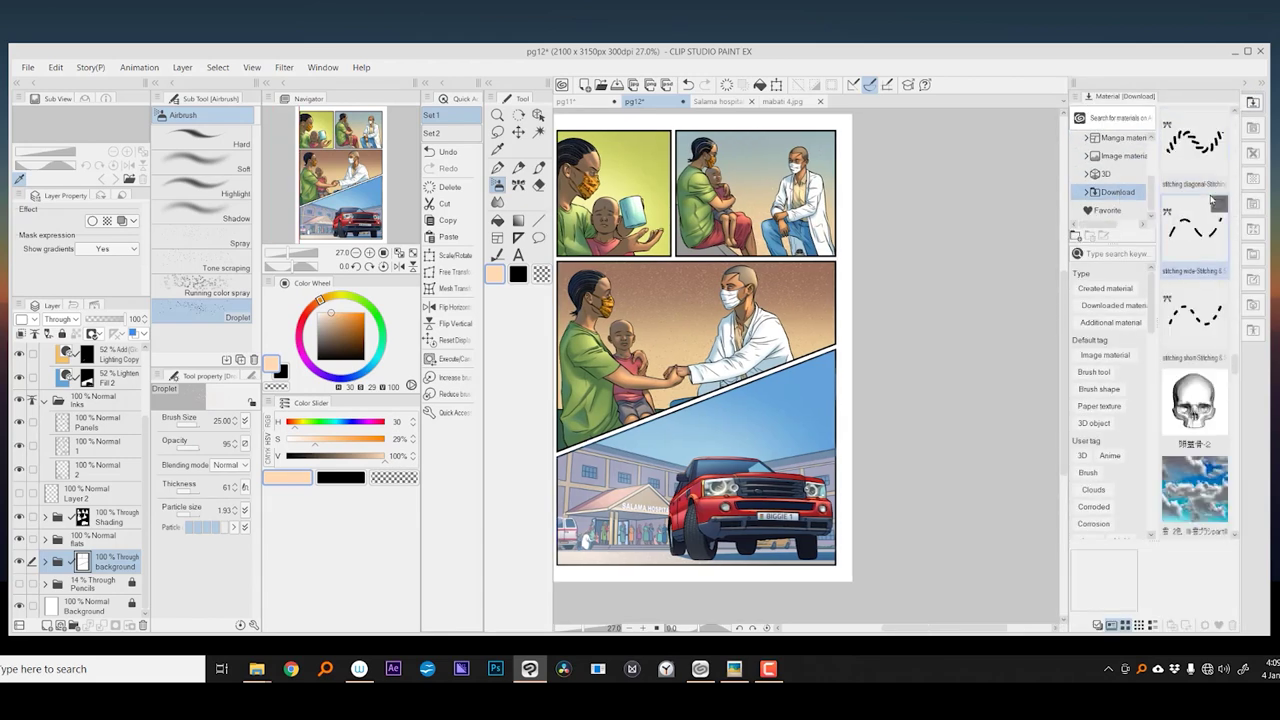
scroll(1213, 203, down, 5)
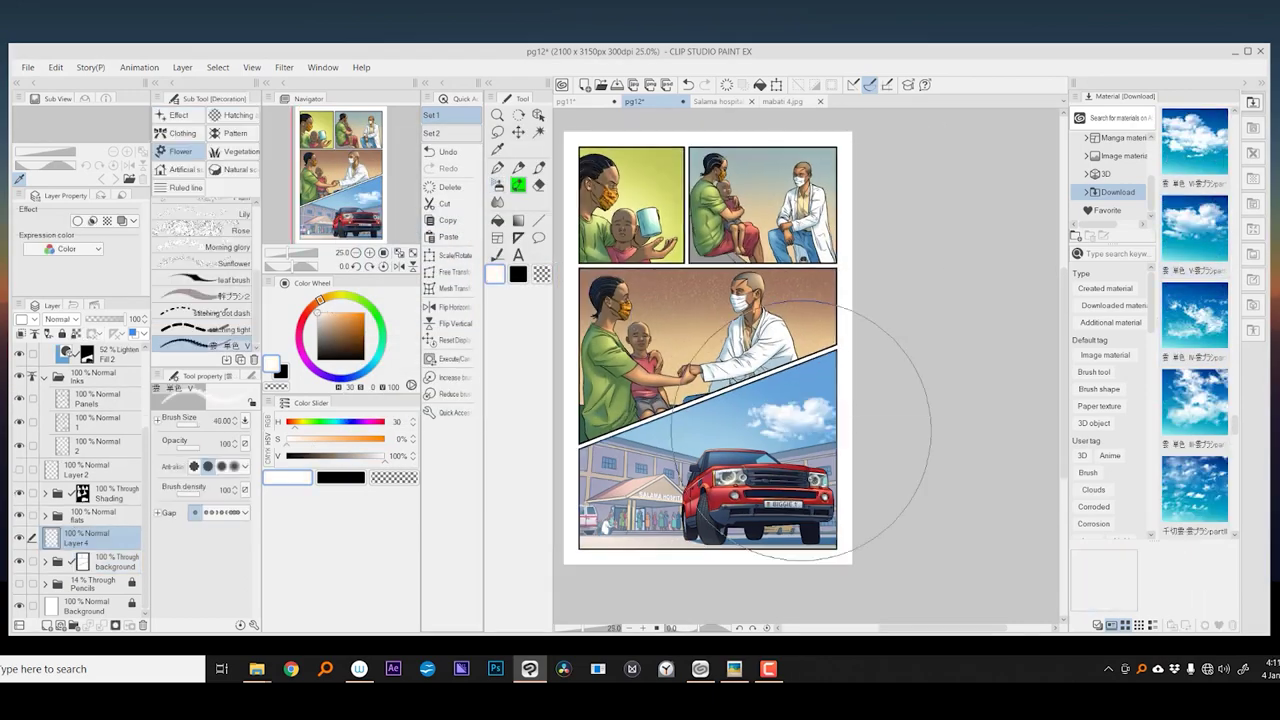
- Add the downloaded 流れ雲 brush to the Flower decoration brushes, paint wispy clouds at size 30, and add puffy clouds with the 雲 単色 V brush
scroll(1193, 362, down, 3)
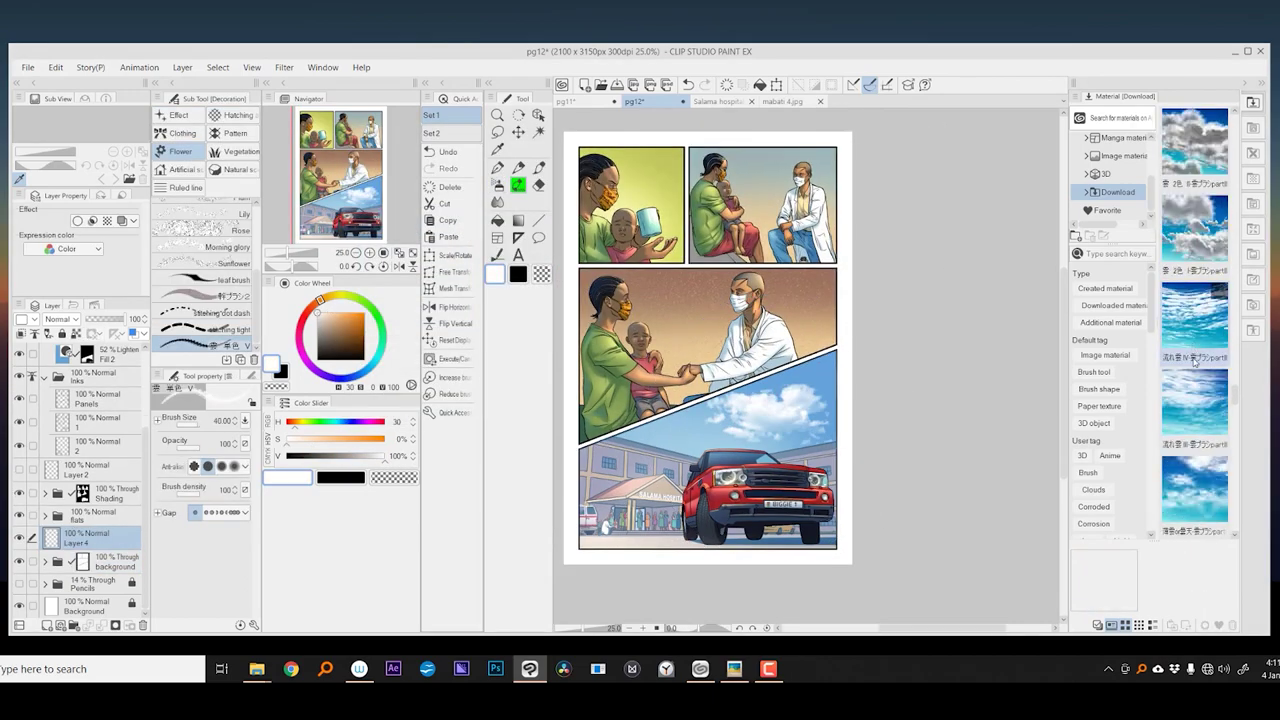
mouse_move(1193, 362)
mouse_down()
mouse_move(1110, 420)
mouse_move(220, 326)
mouse_up()
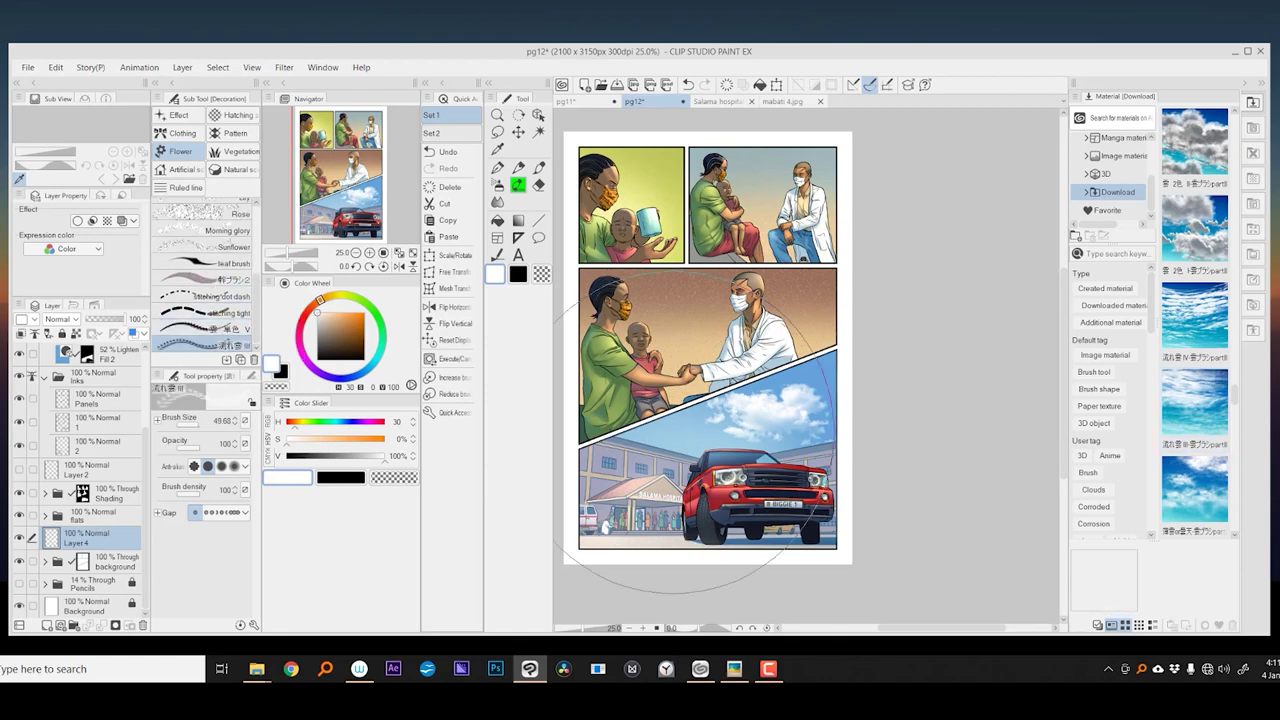
key(bracketleft)
key(bracketleft)
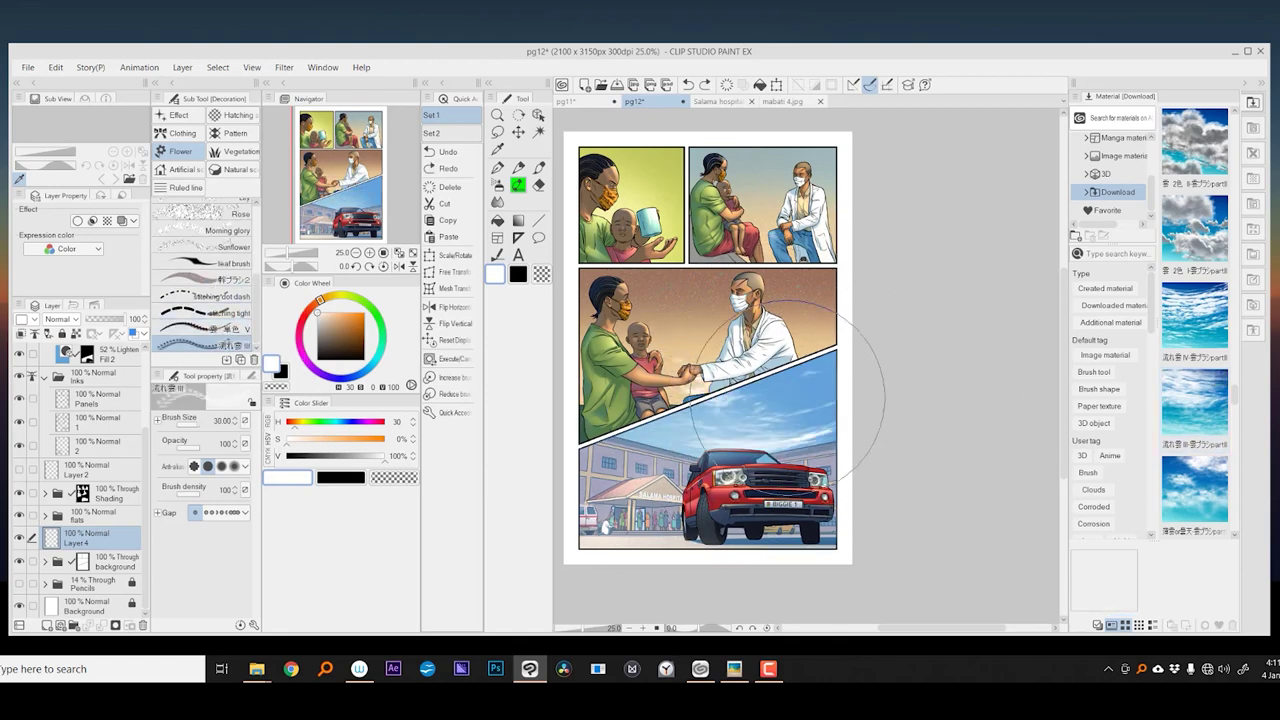
click(222, 328)
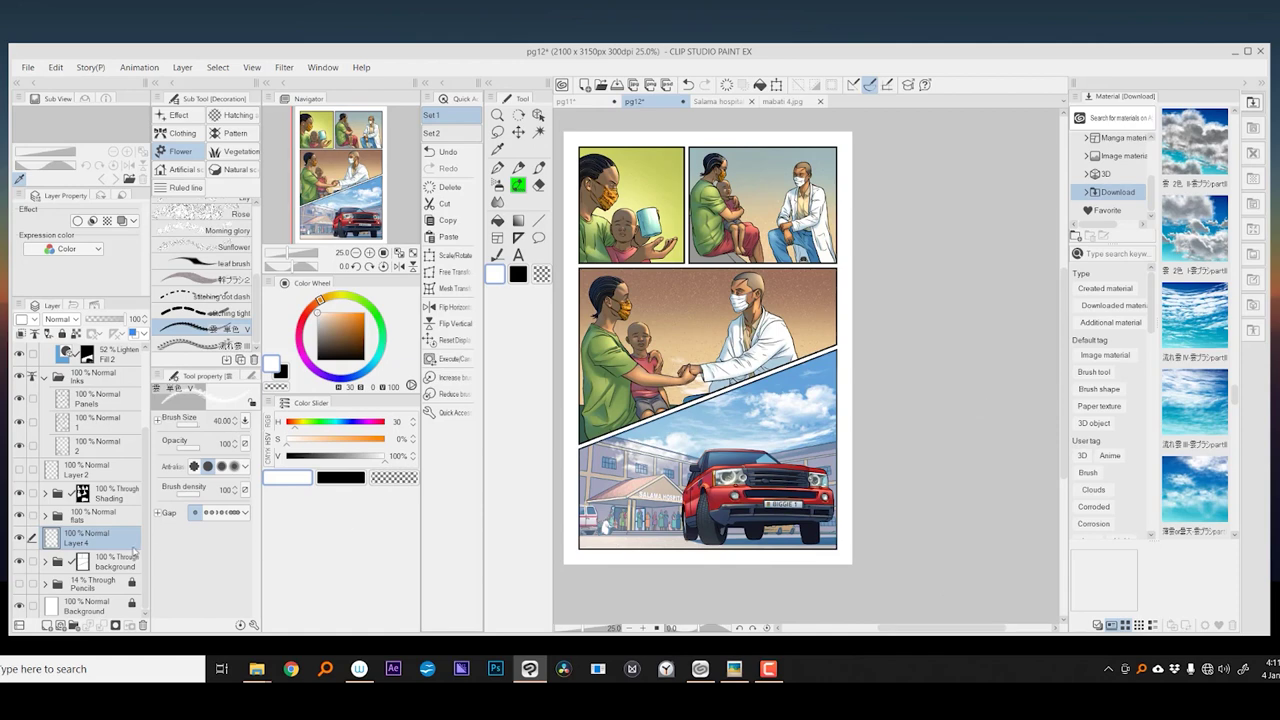
- Rename the cloud layer as Clouds and move it into the background folder, directly above the building layer
key(ctrl+z)
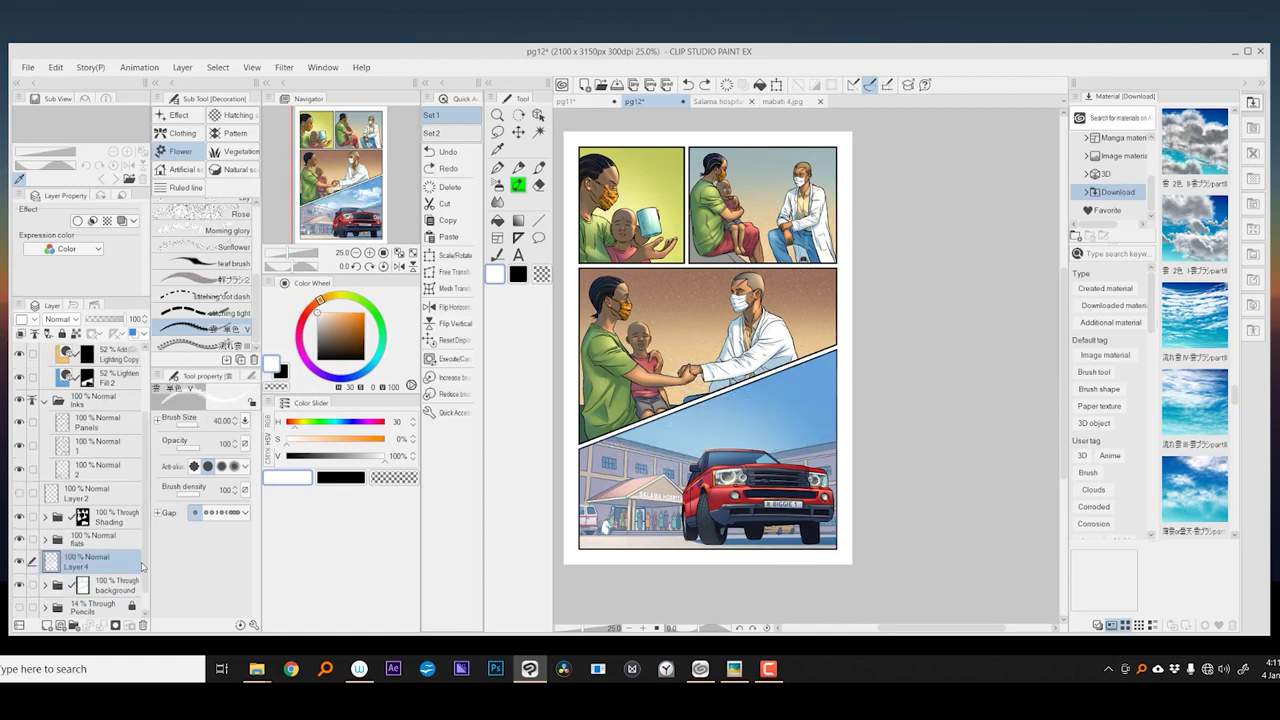
key(ctrl+y)
double_click(141, 563)
text(Clouds)
click(44, 585)
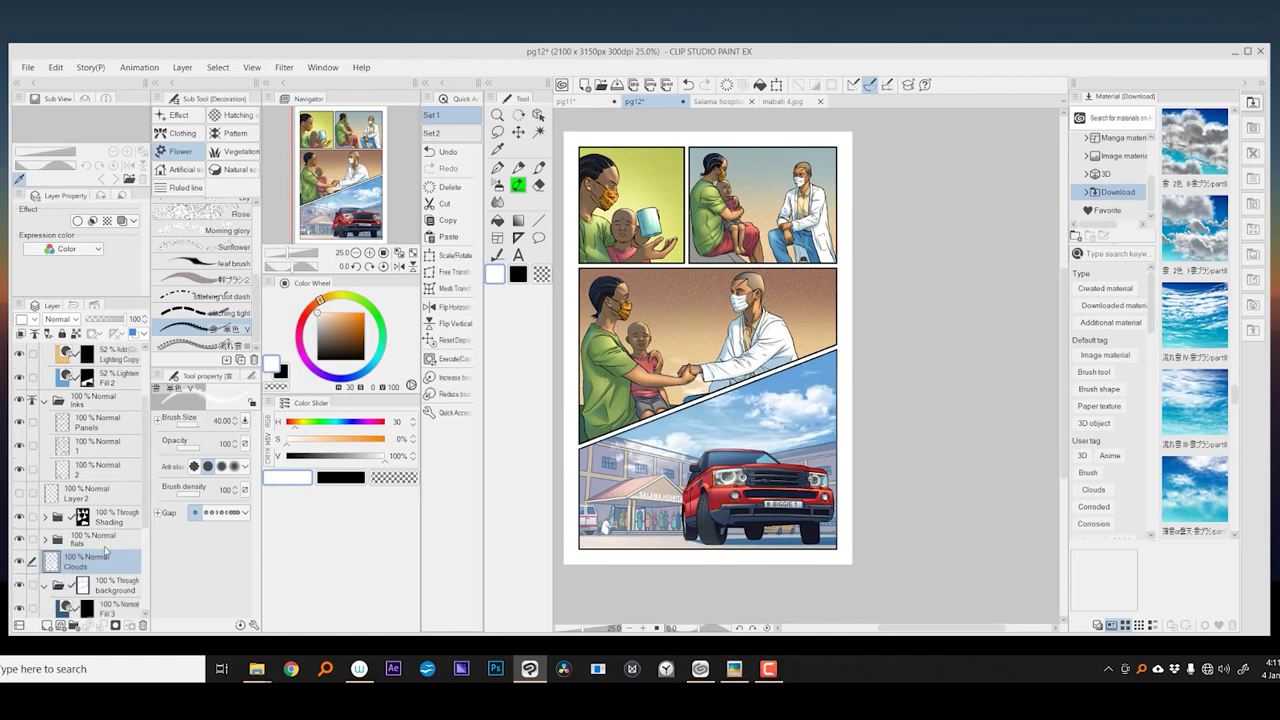
scroll(118, 437, down, 4)
drag(118, 437, 100, 578)
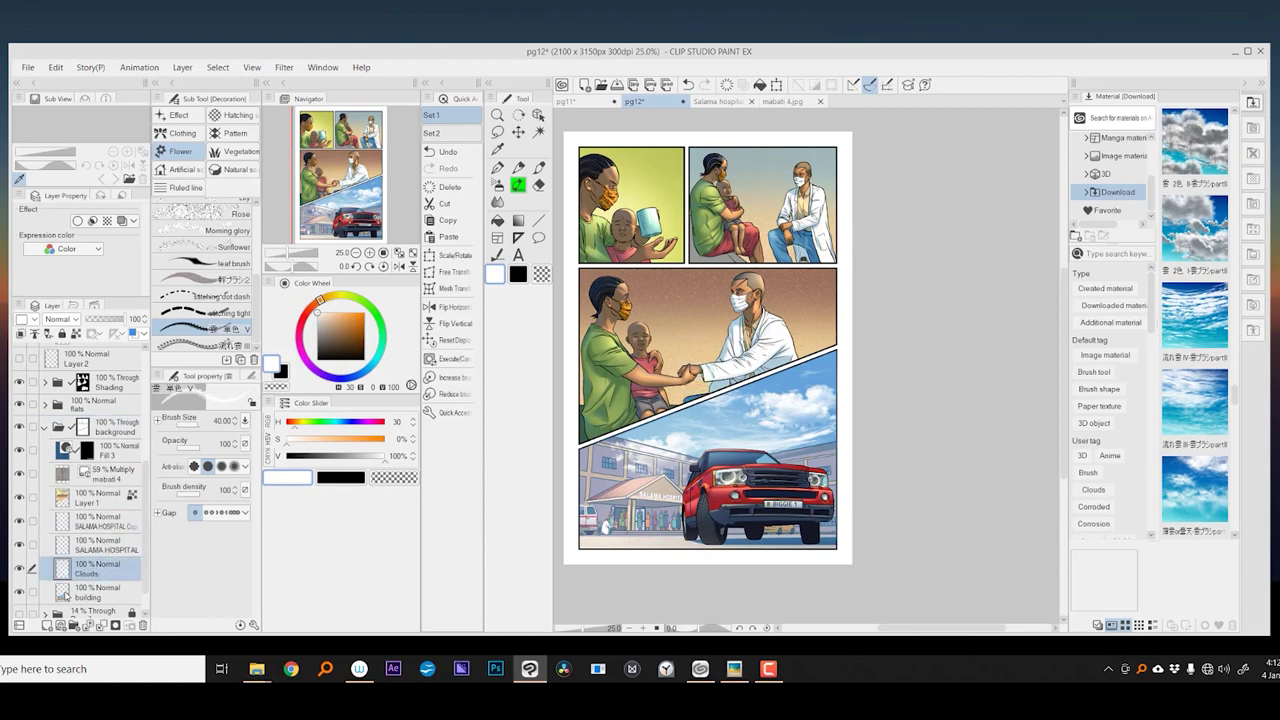
- Auto-select the sky on the building layer, mask the Clouds layer to that selection, and deselect
click(100, 592)
key(w)
click(806, 418)
click(100, 568)
click(101, 625)
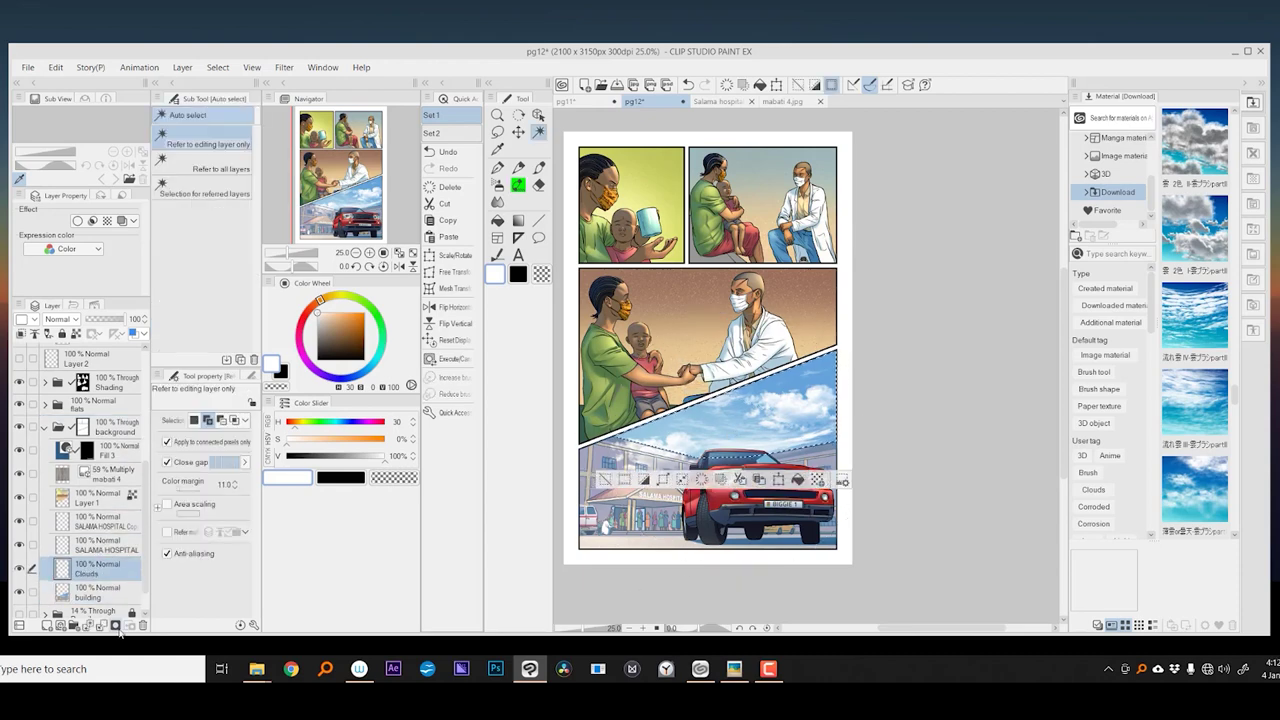
key(ctrl+d)
- Try lowering the Clouds layer's opacity to 82%, then undo the change
click(119, 319)
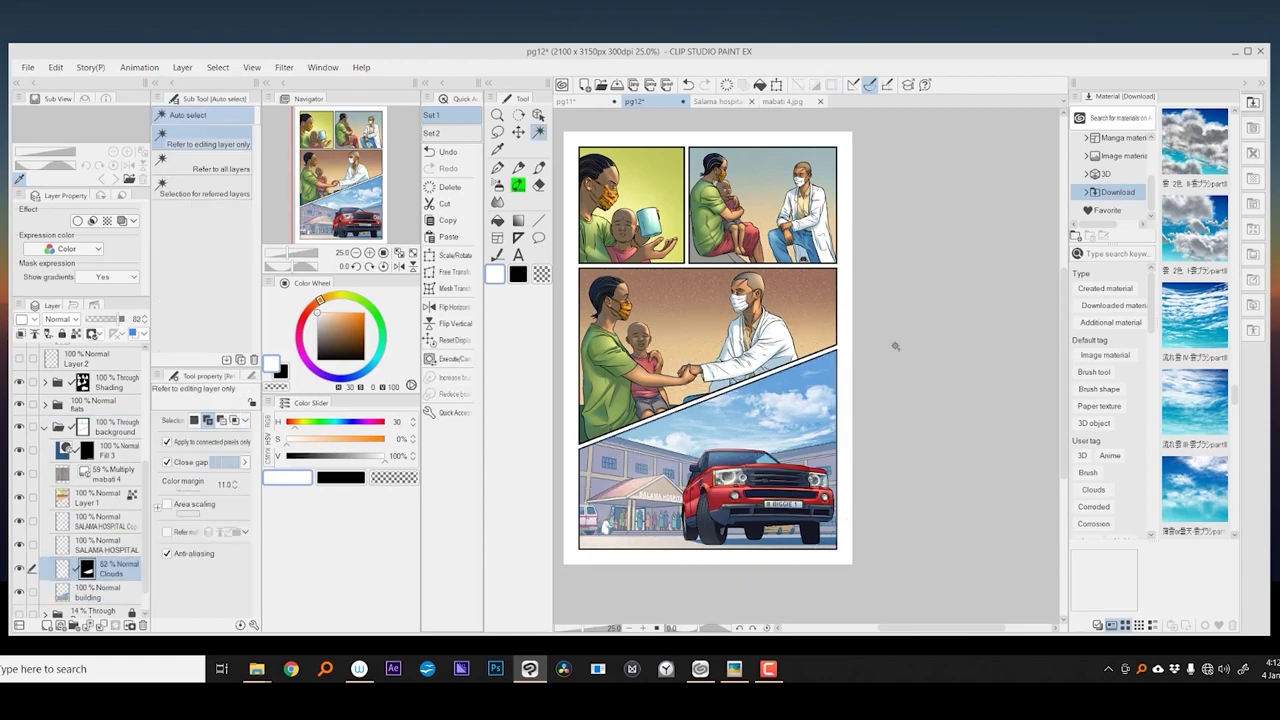
key(ctrl+z)
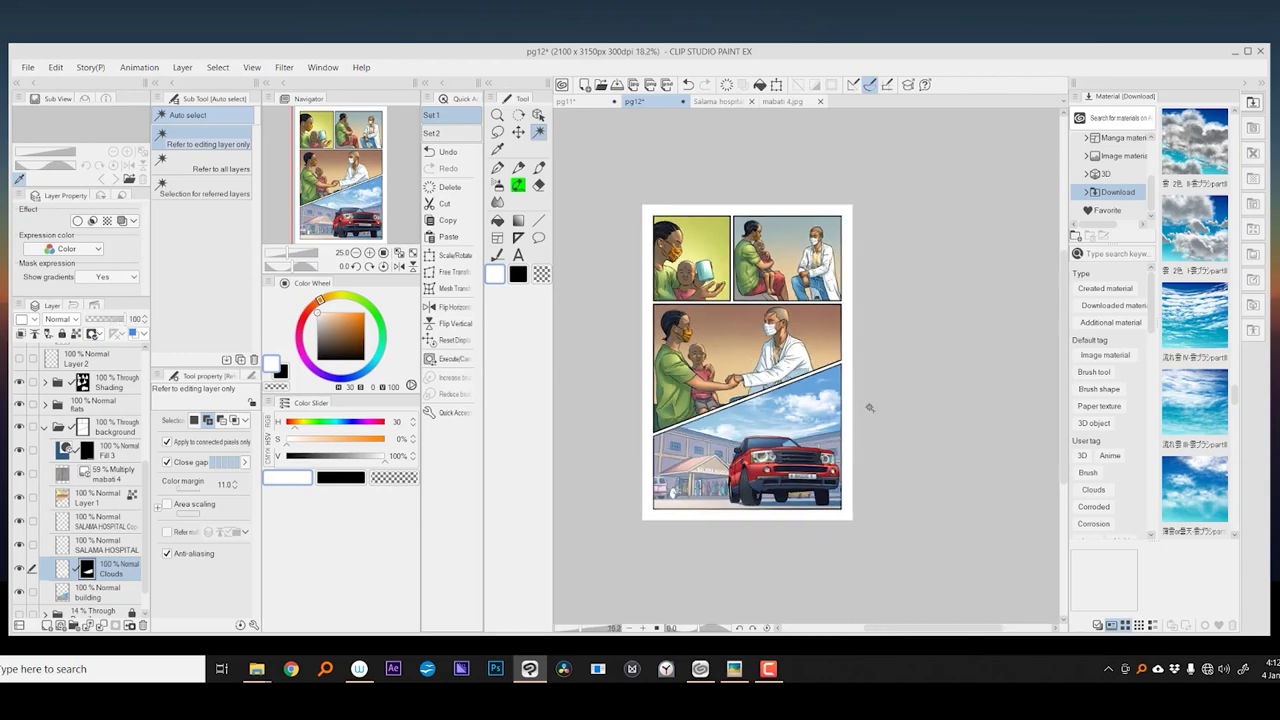
- Place the Rainbow Prism Starburst material from the Download materials over the hospital panel, on a layer above Clouds
scroll(1200, 255, down, 5)
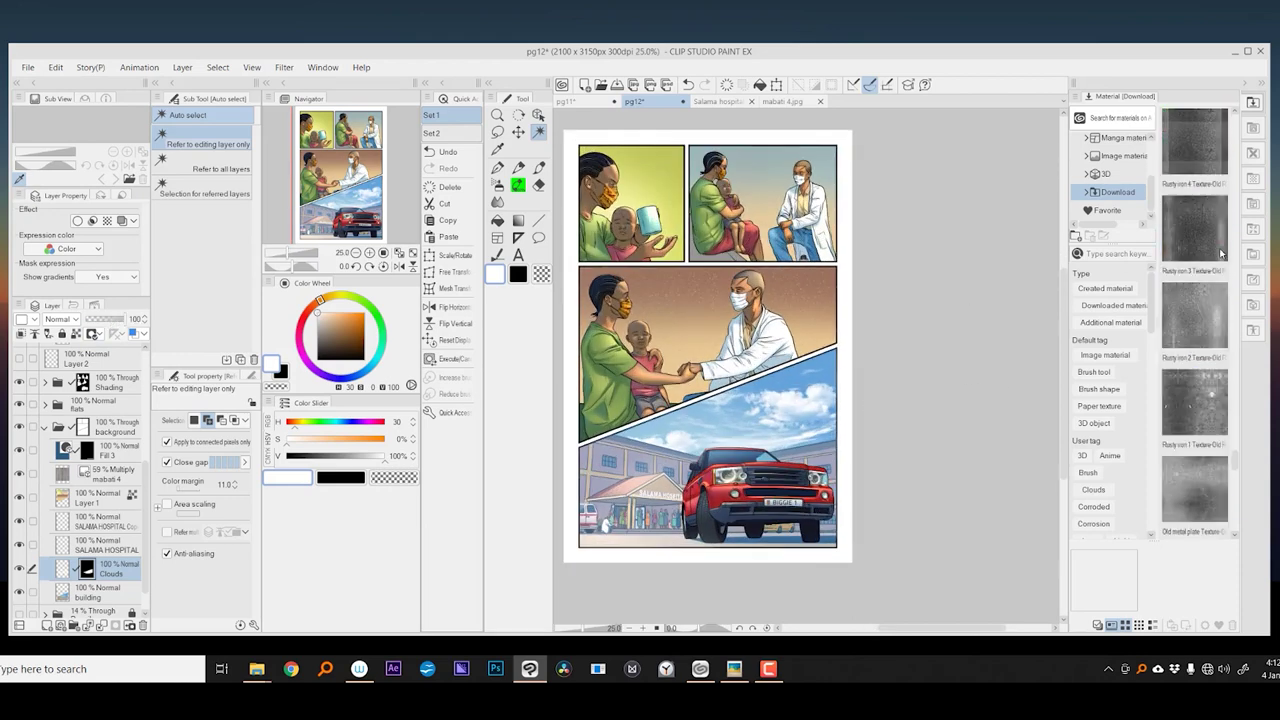
click(1203, 257)
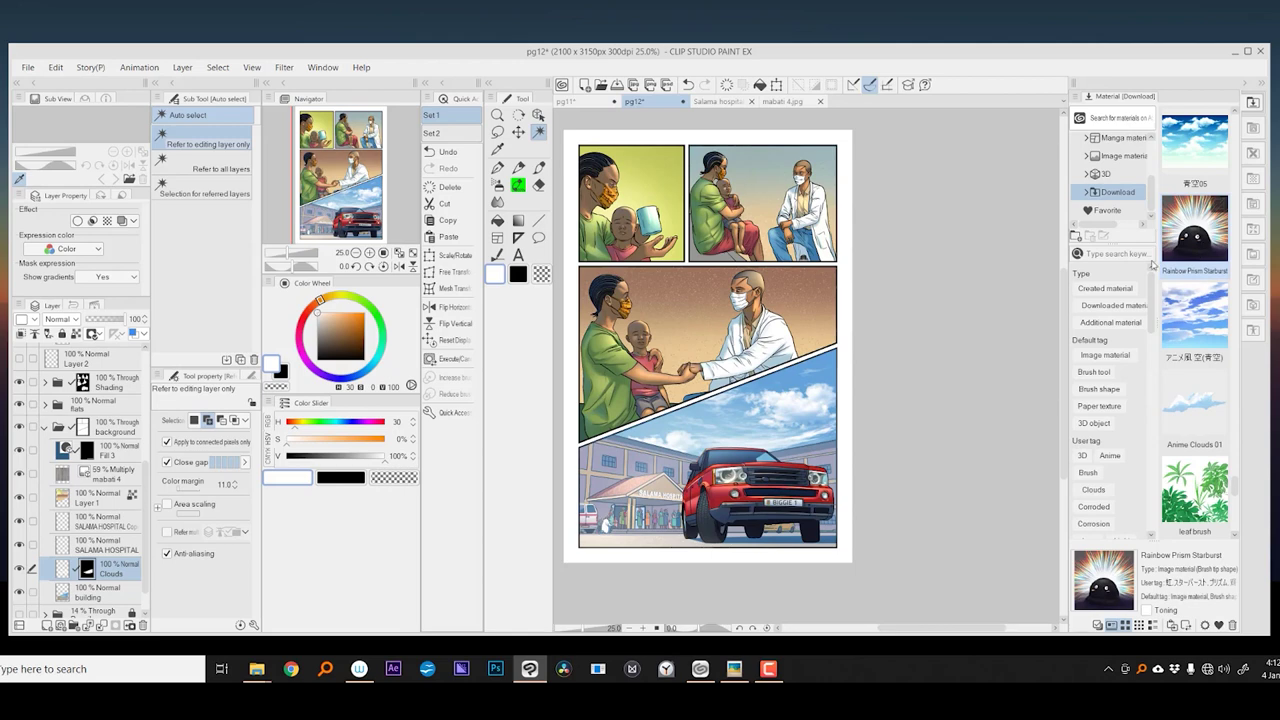
drag(1152, 263, 745, 475)
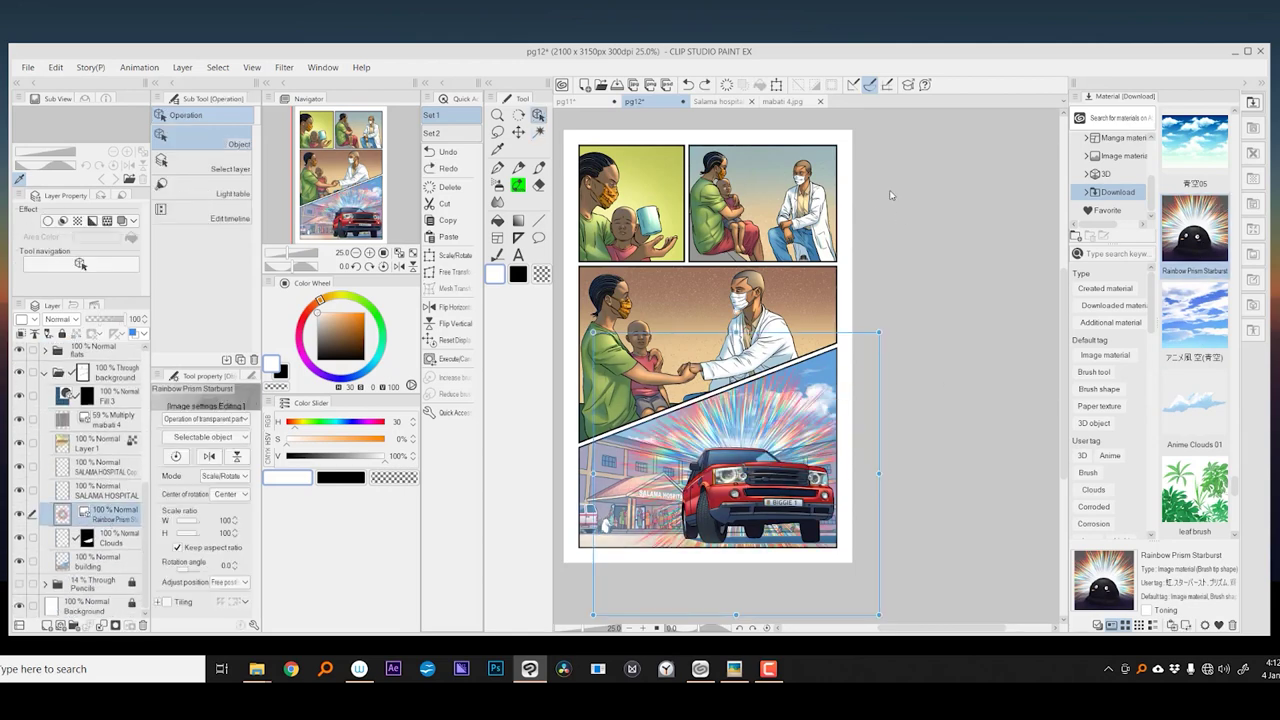
- Scale the starburst to 101%, shift it up and left over the hospital, and place its layer at the top of the Glows folder
drag(878, 332, 881, 329)
key(ctrl+z)
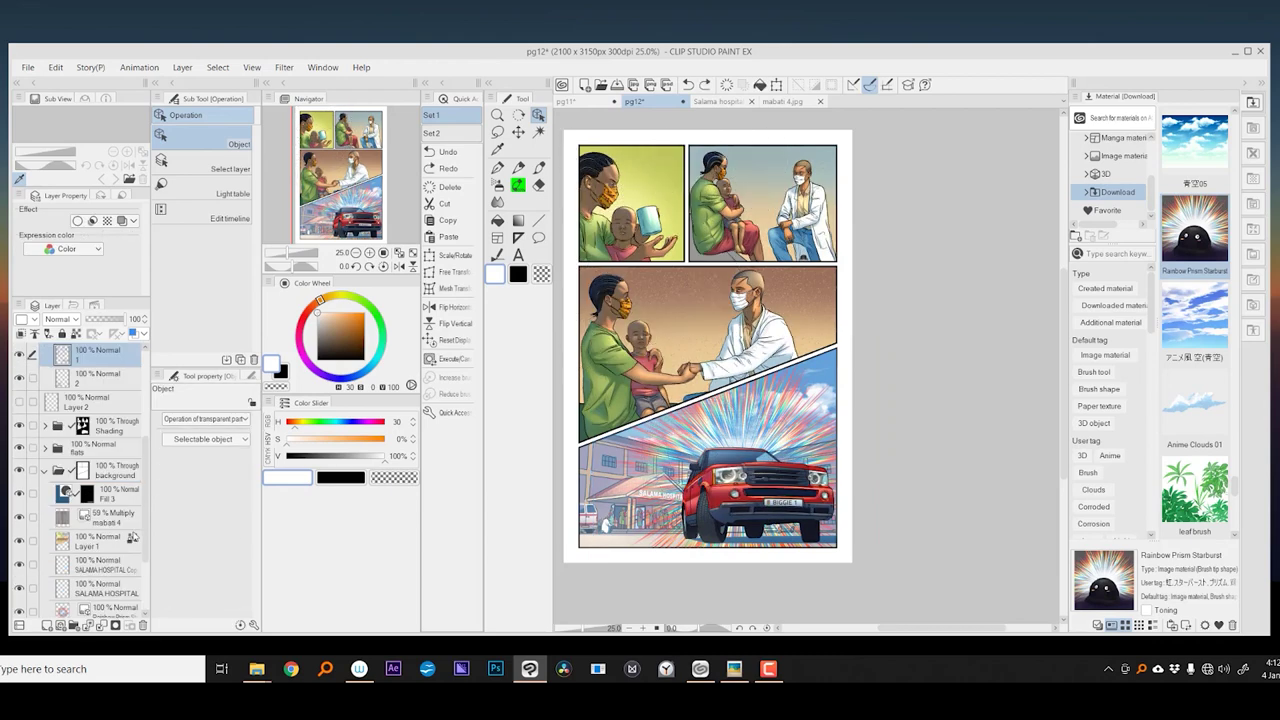
key(ctrl+y)
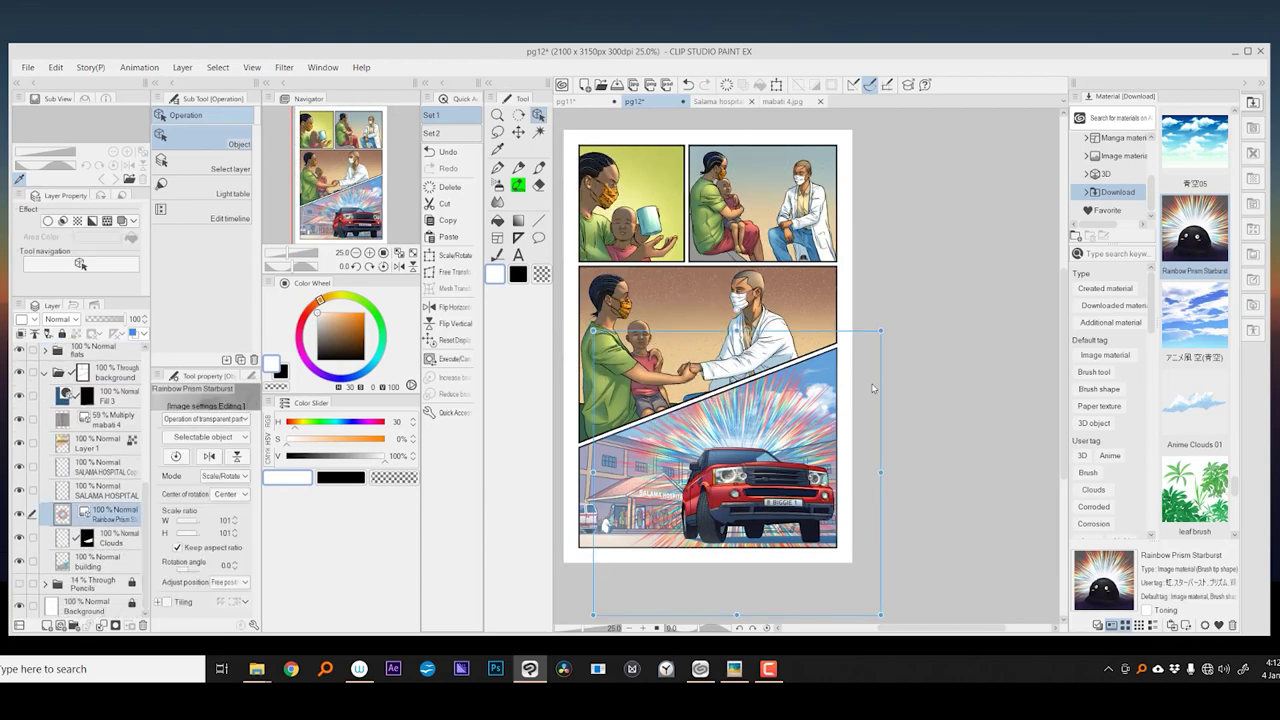
drag(885, 392, 801, 312)
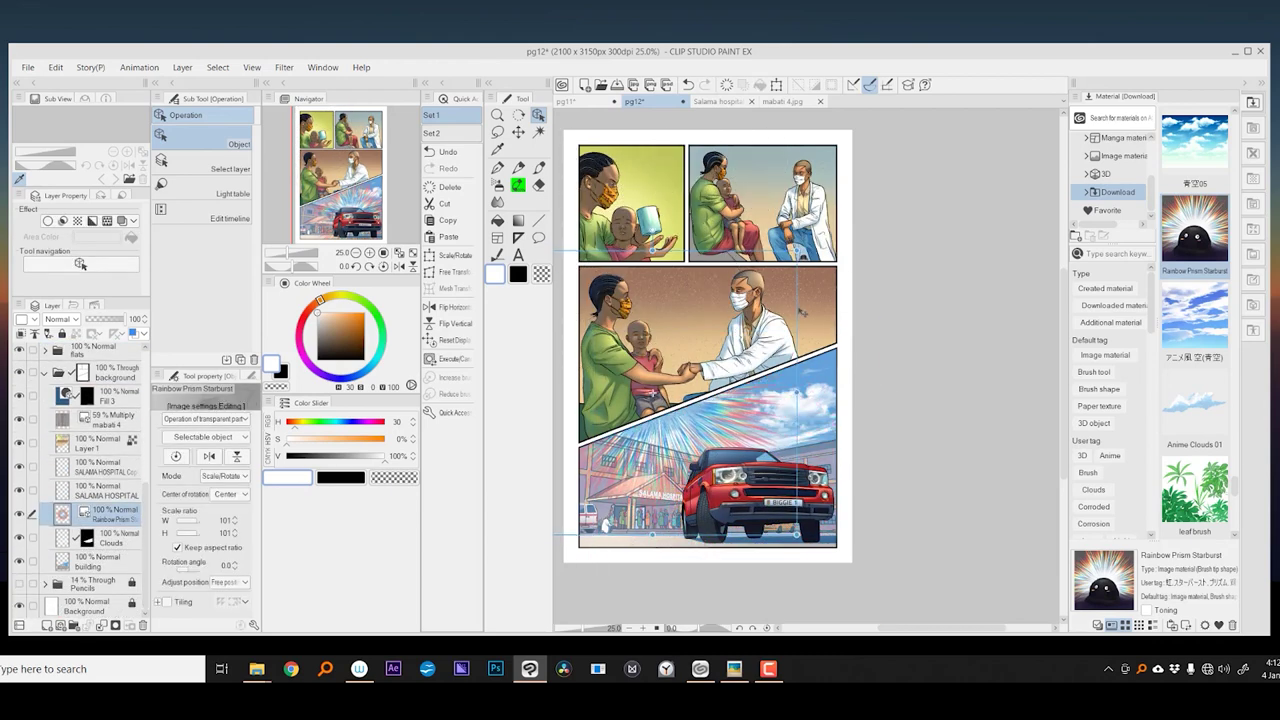
drag(139, 521, 123, 408)
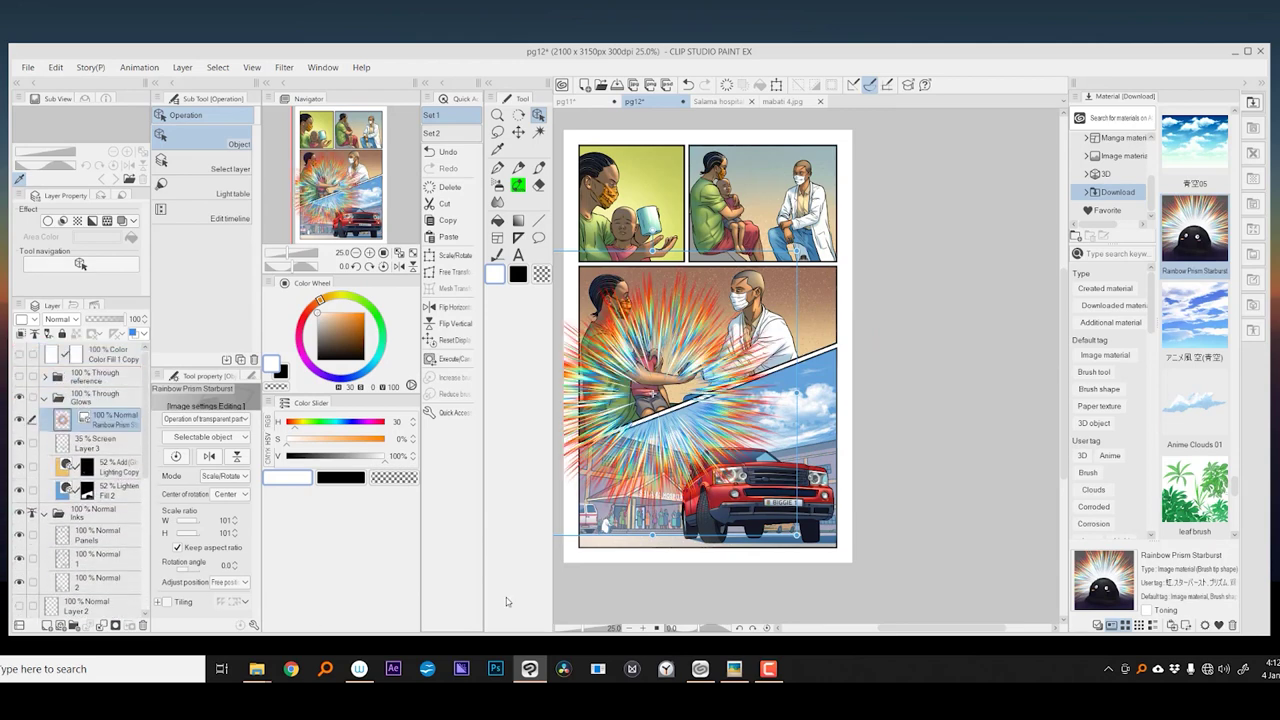
- Set the starburst layer's blending mode to Screen after trying Add (Glow), and nudge the burst slightly further left over the hospital
click(60, 319)
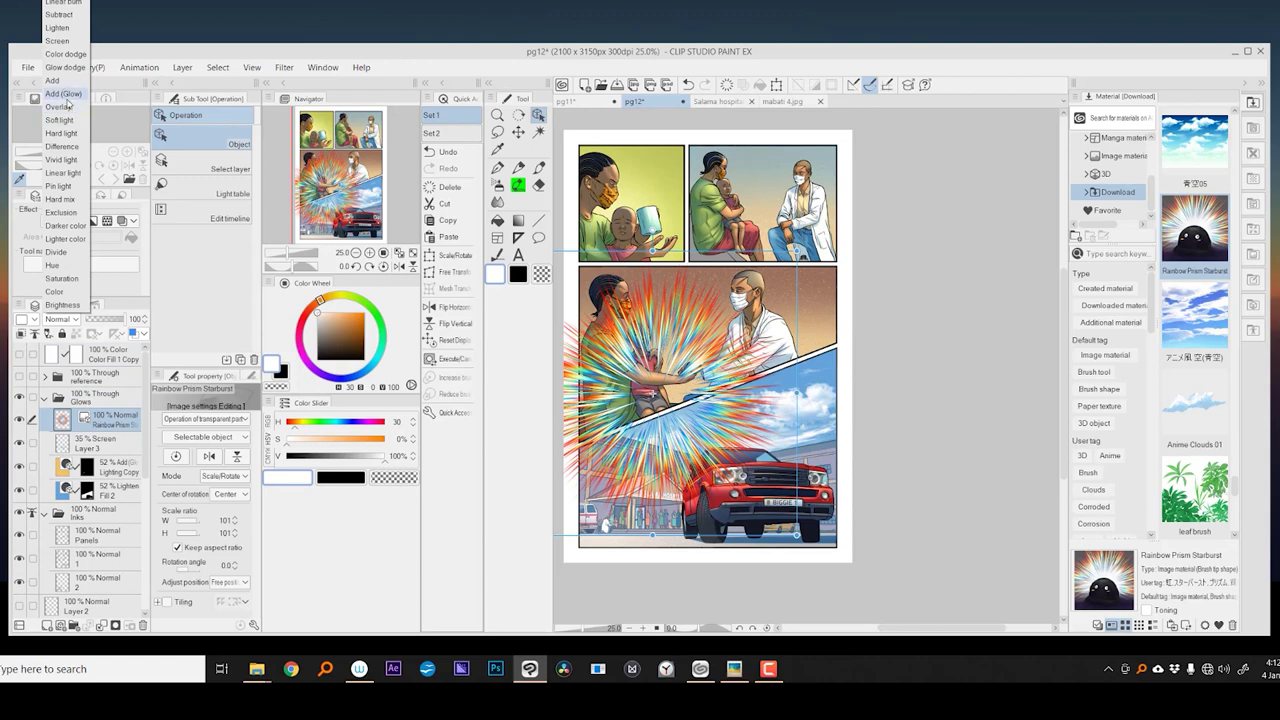
click(64, 95)
click(64, 319)
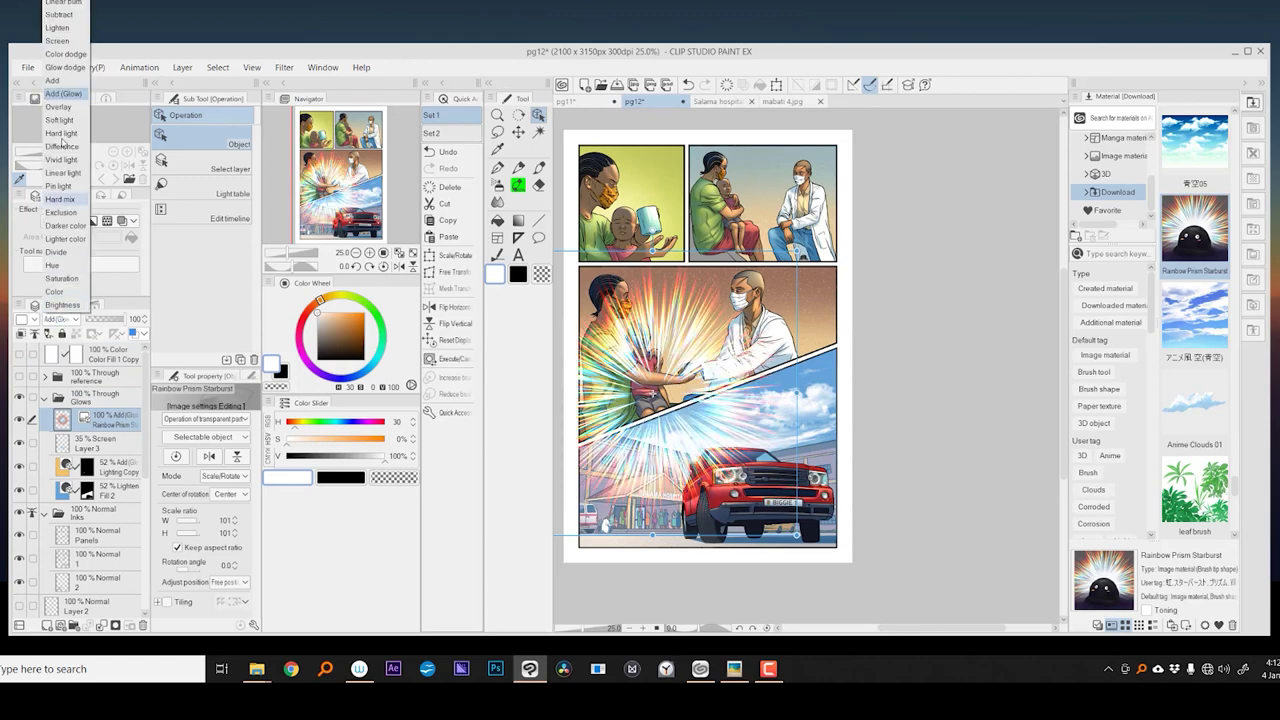
click(65, 44)
drag(728, 400, 712, 396)
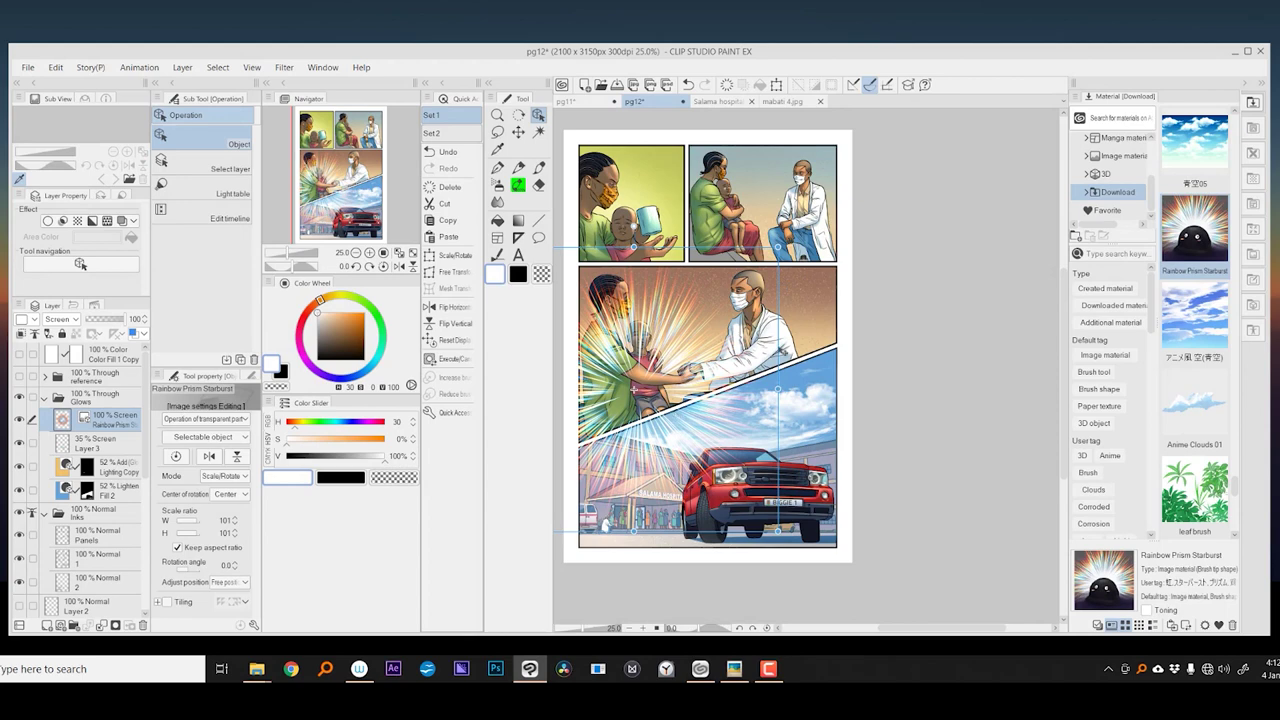
drag(634, 389, 630, 398)
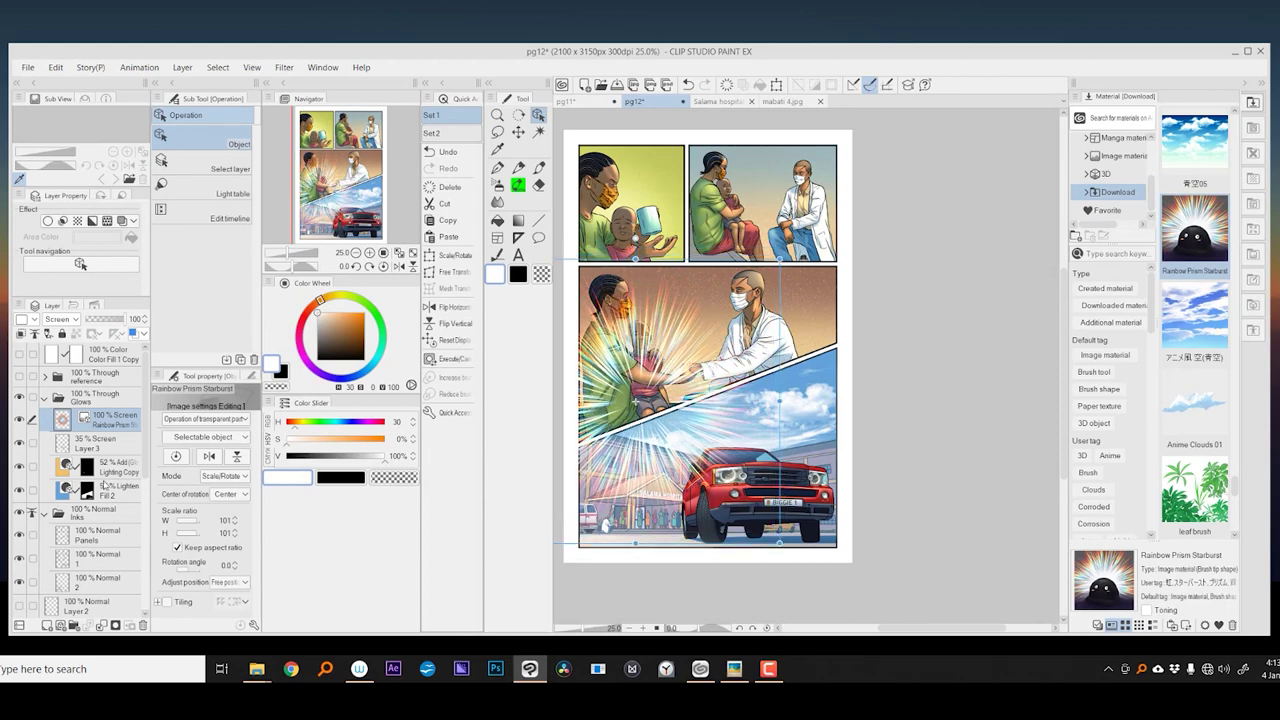
- Outline the hospital panel with a Polyline selection and mask the Rainbow Prism Starburst layer to it
scroll(120, 437, down, 5)
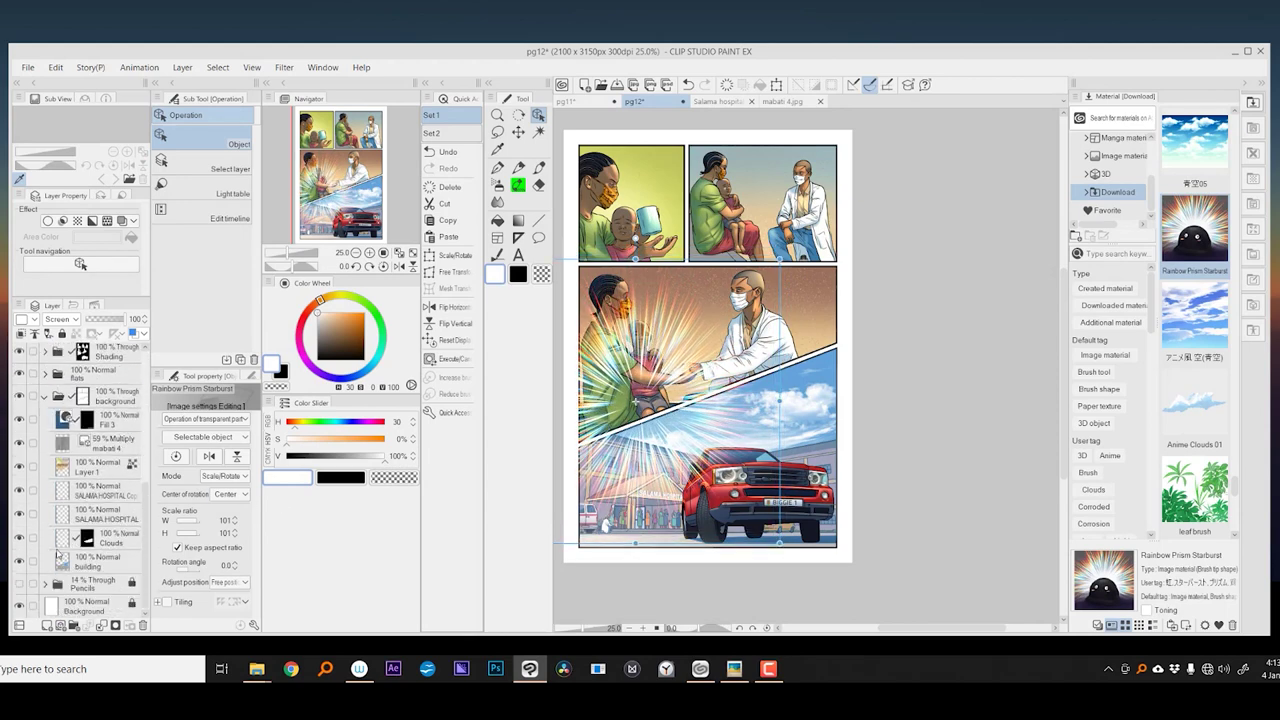
click(90, 552)
ctrl+shift+click(795, 416)
scroll(62, 350, up, 3)
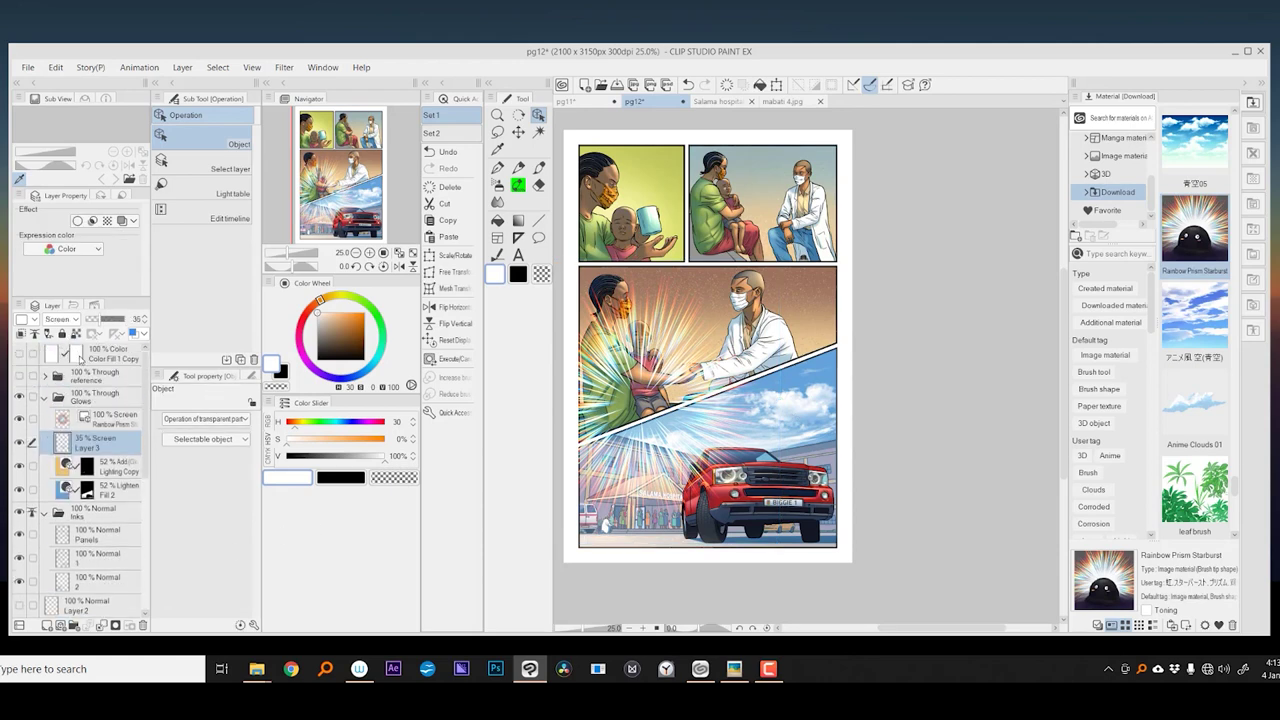
click(497, 131)
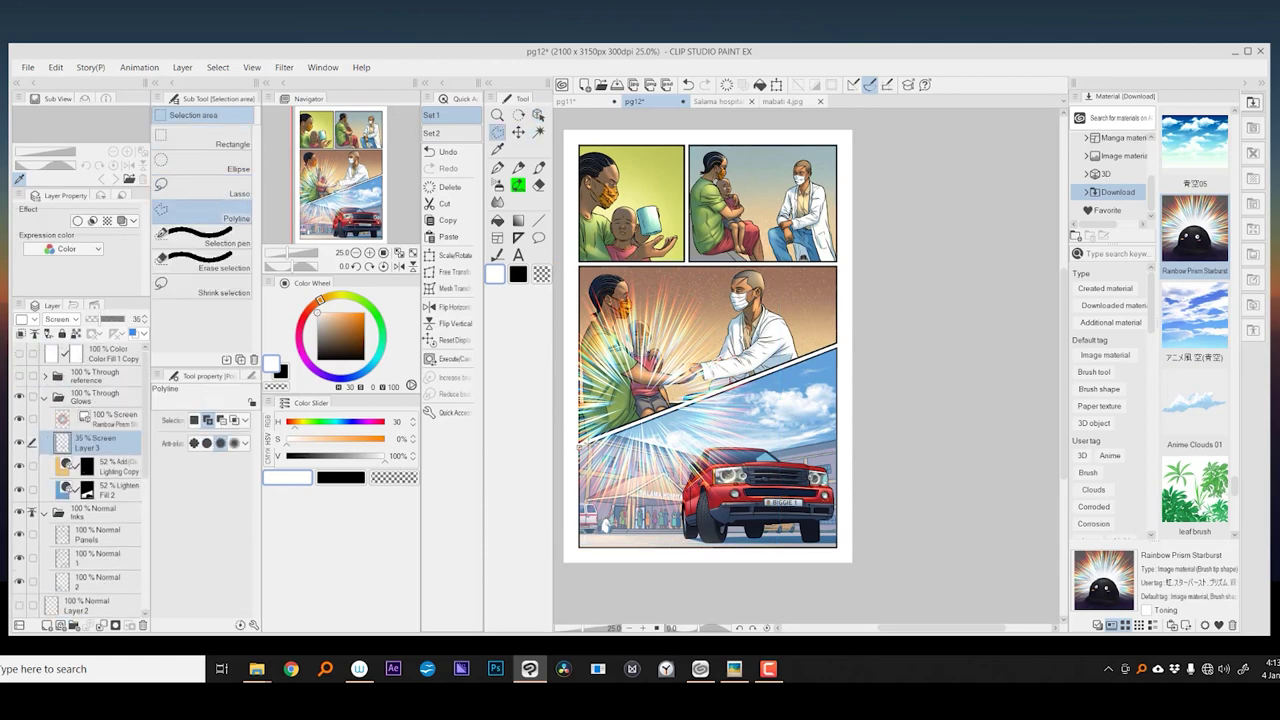
click(838, 352)
click(837, 548)
double_click(578, 548)
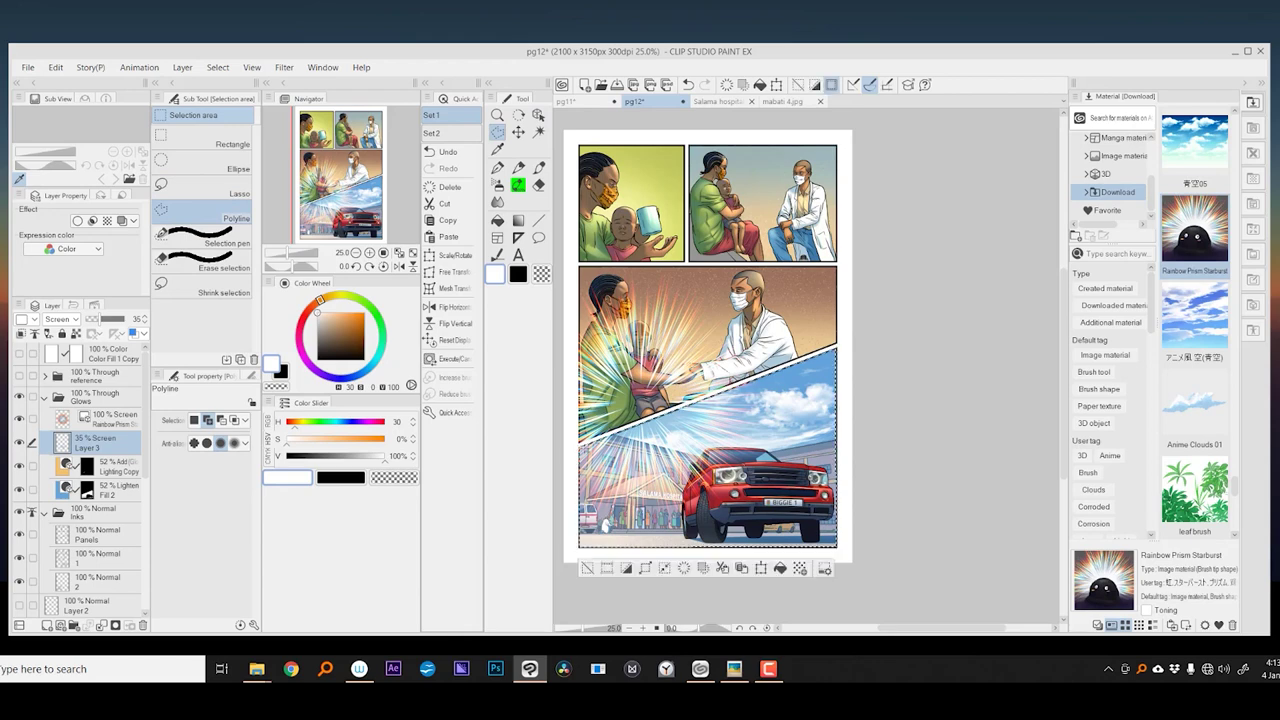
click(115, 418)
click(115, 625)
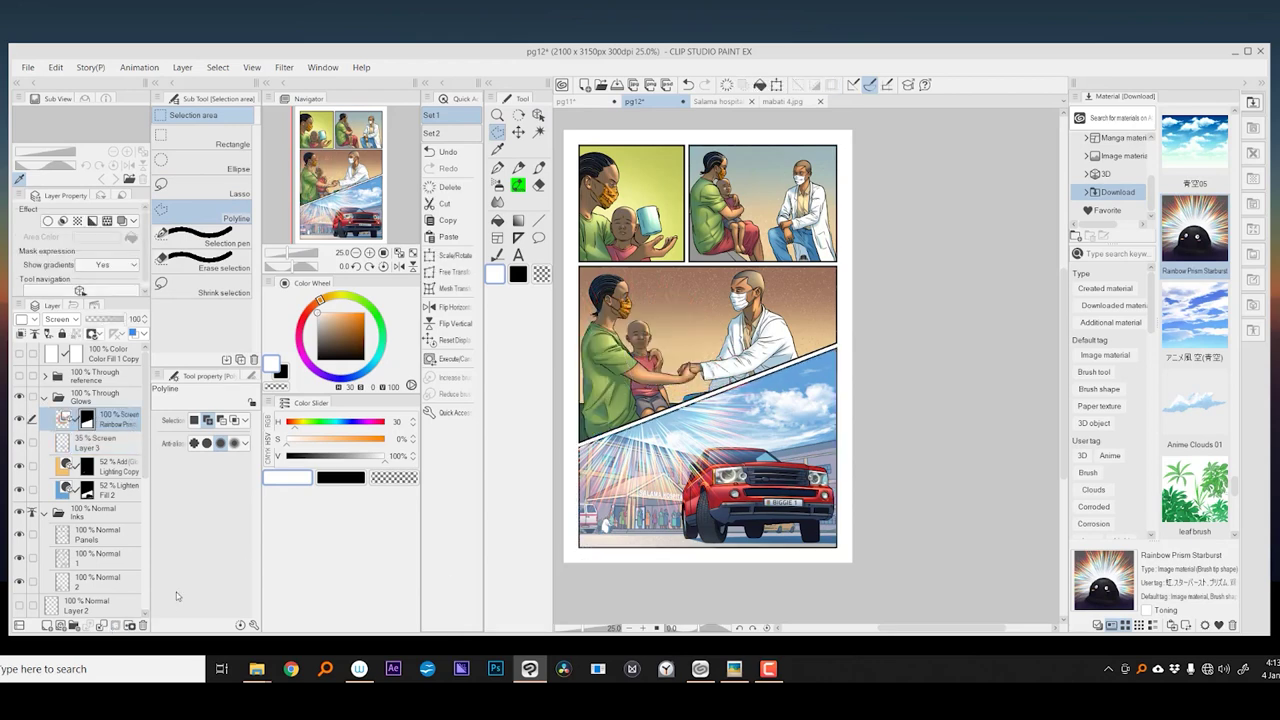
scroll(70, 448, down, 3)
ctrl+click(91, 455)
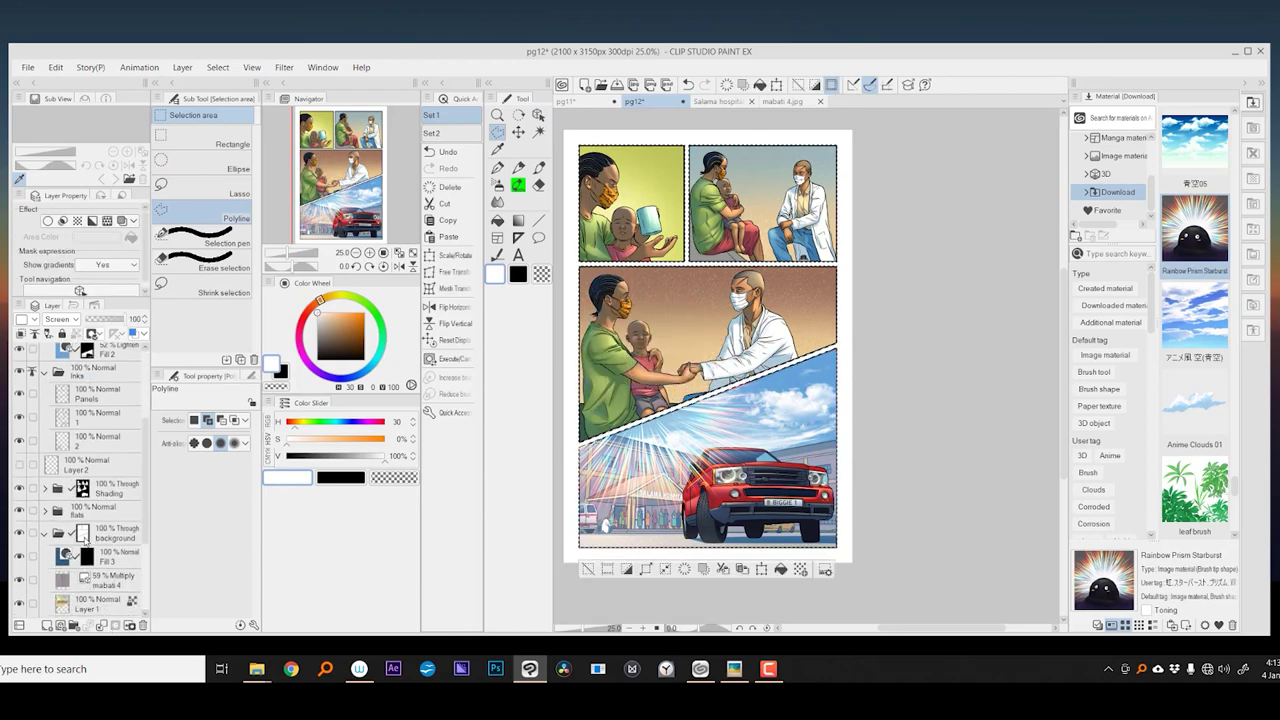
key(ctrl+d)
- Isolate the Panels layer, auto-select the interiors of all four panels, and show the other layers again
scroll(91, 455, up, 2)
click(68, 470)
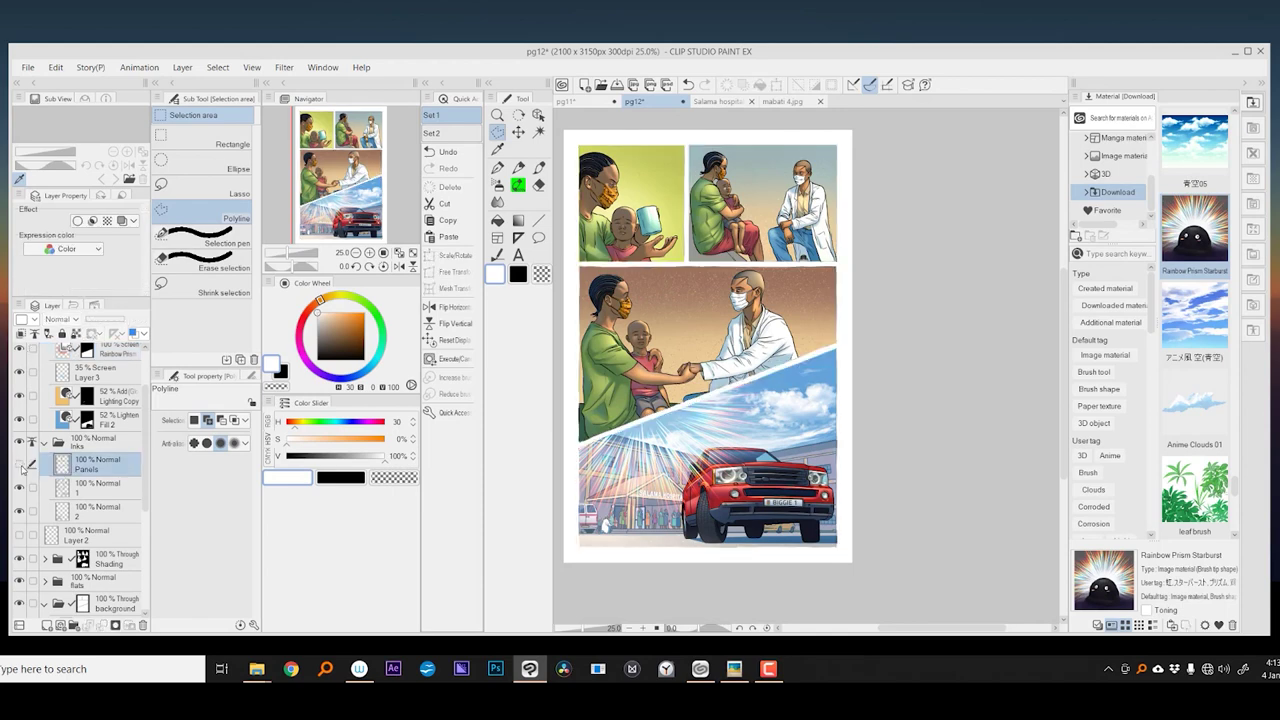
alt+click(19, 464)
key(w)
click(617, 403)
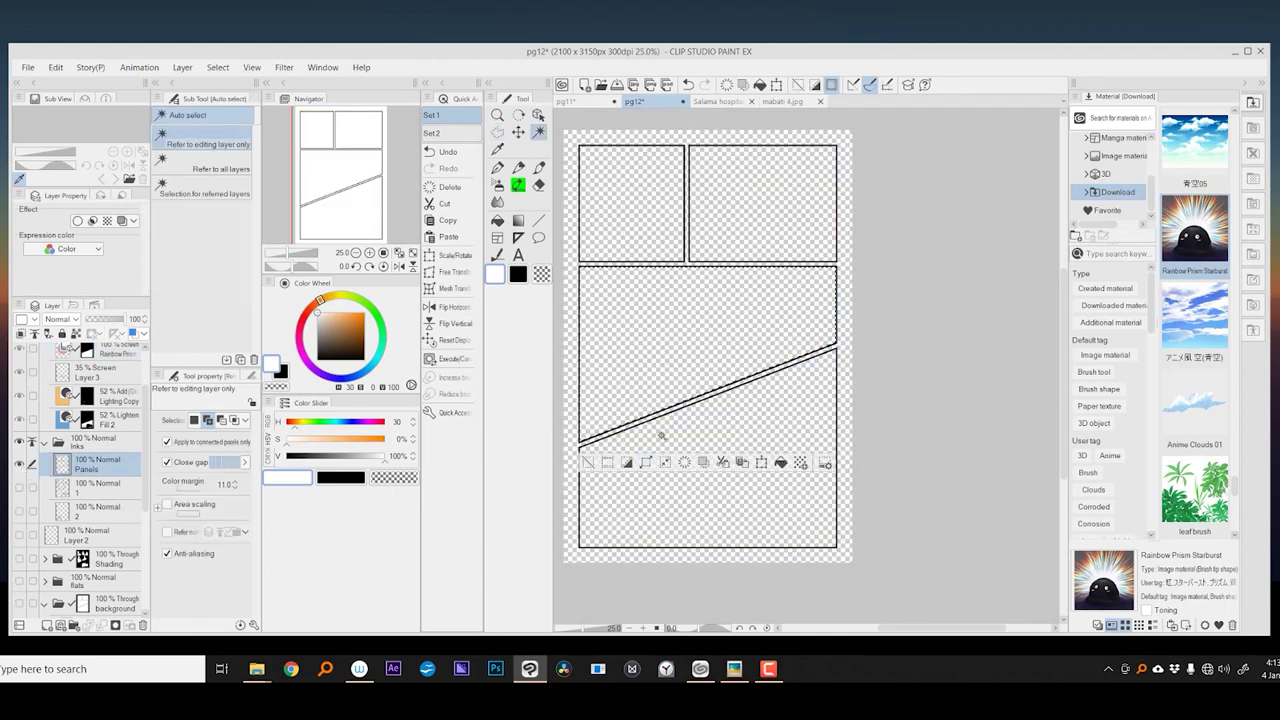
click(657, 434)
alt+click(19, 464)
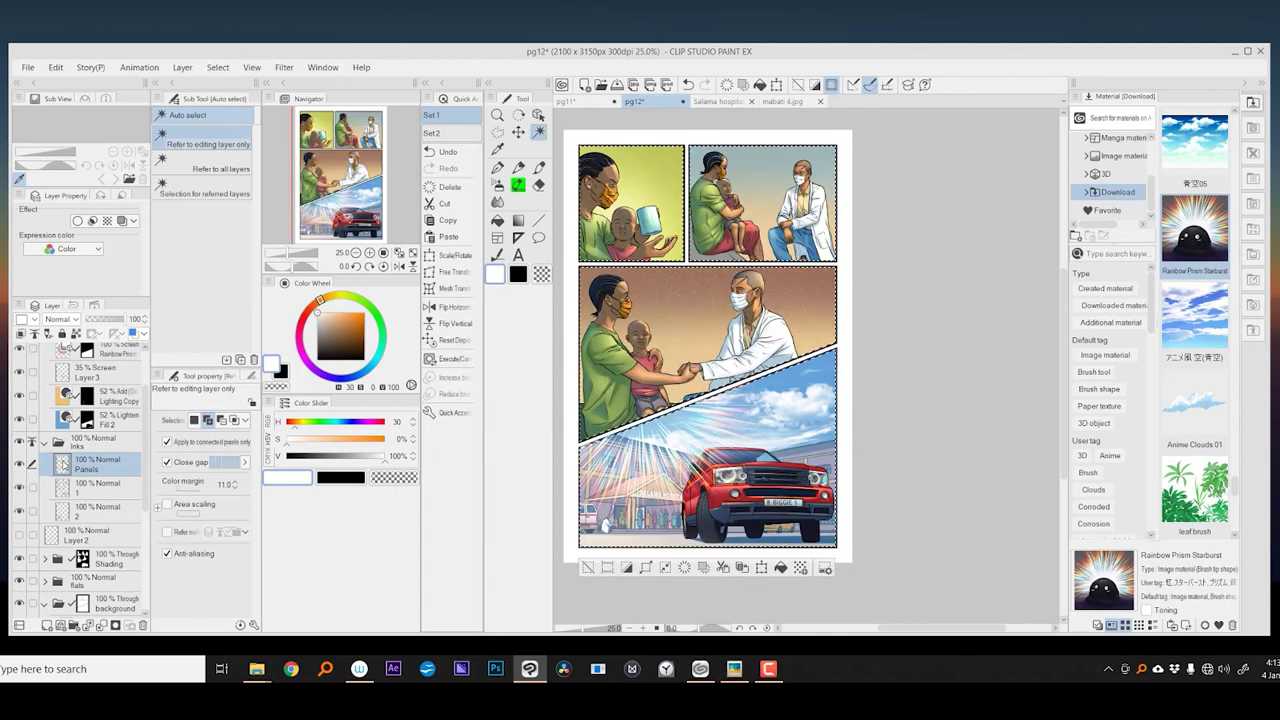
- Mask the Glows folder to the selected panel interiors
scroll(117, 443, up, 2)
click(100, 380)
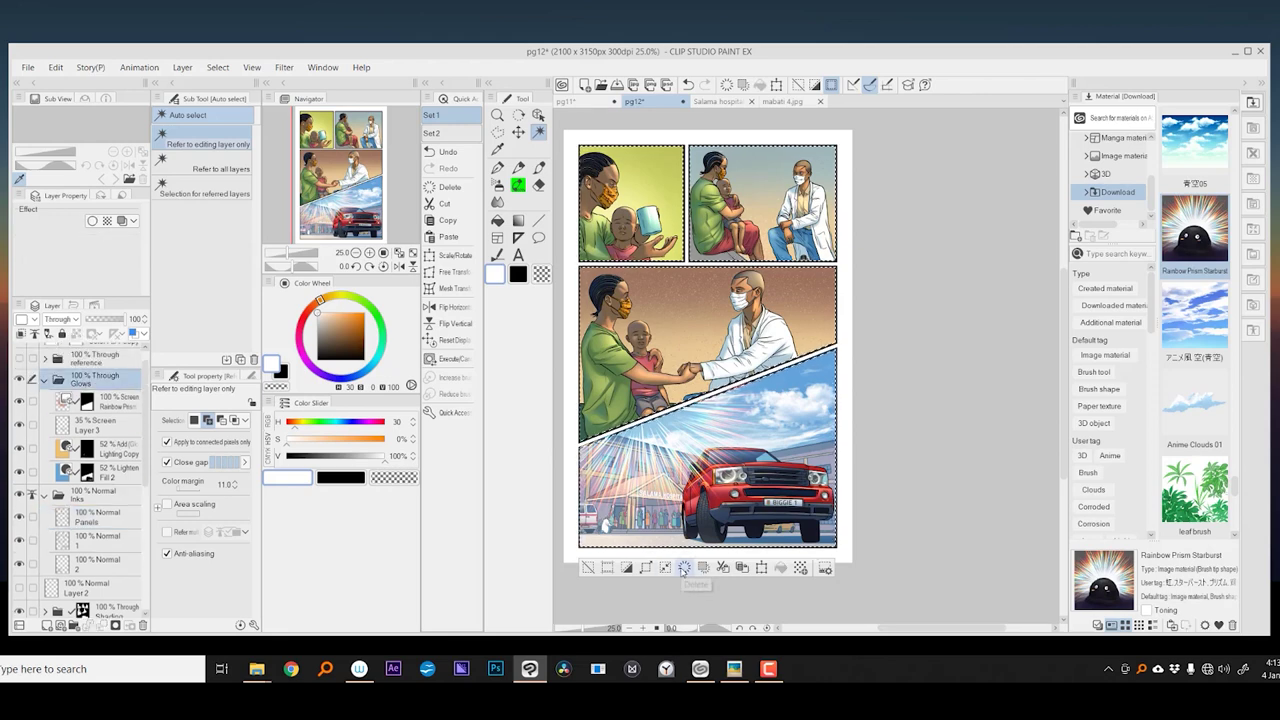
click(683, 567)
key(ctrl+d)
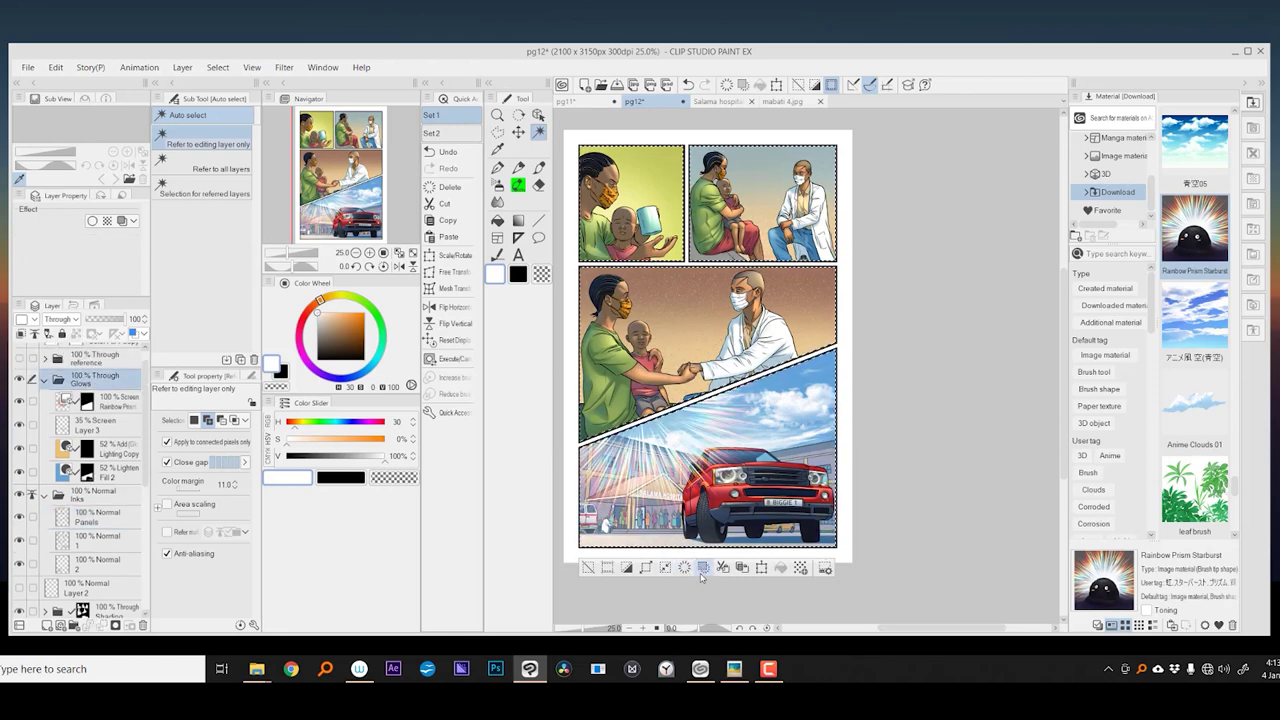
key(ctrl+z)
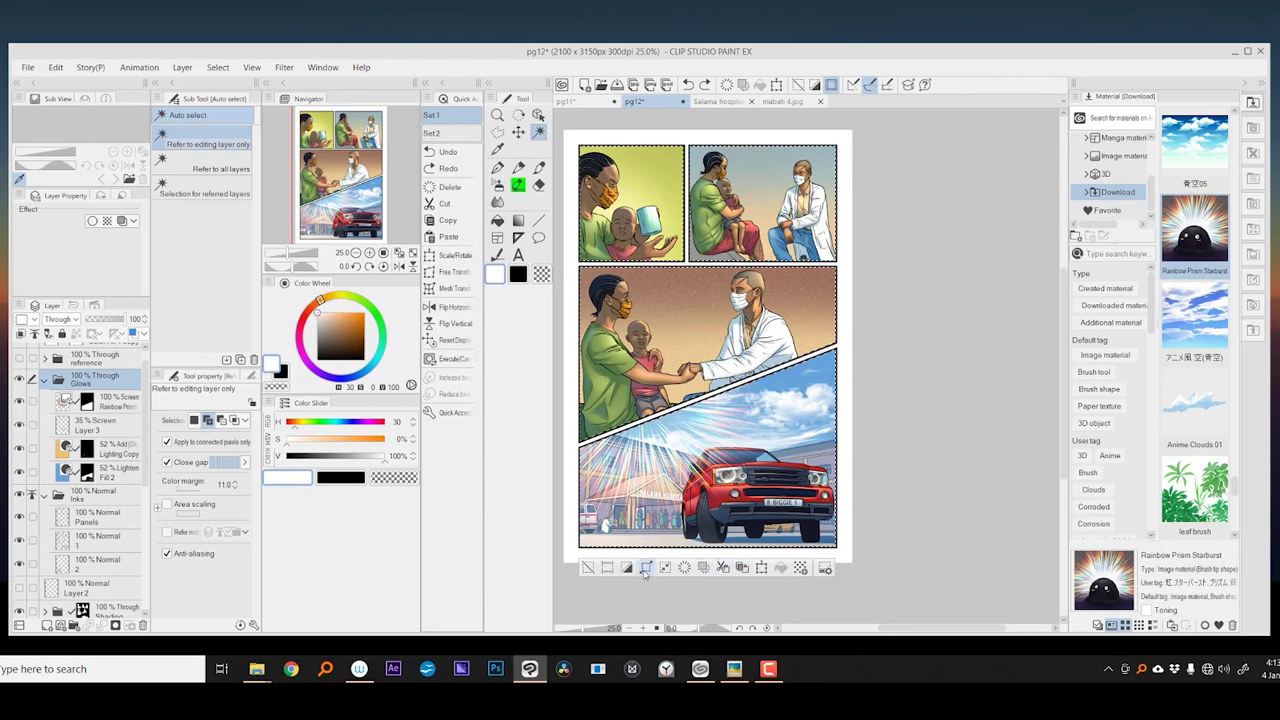
click(117, 626)
click(44, 381)
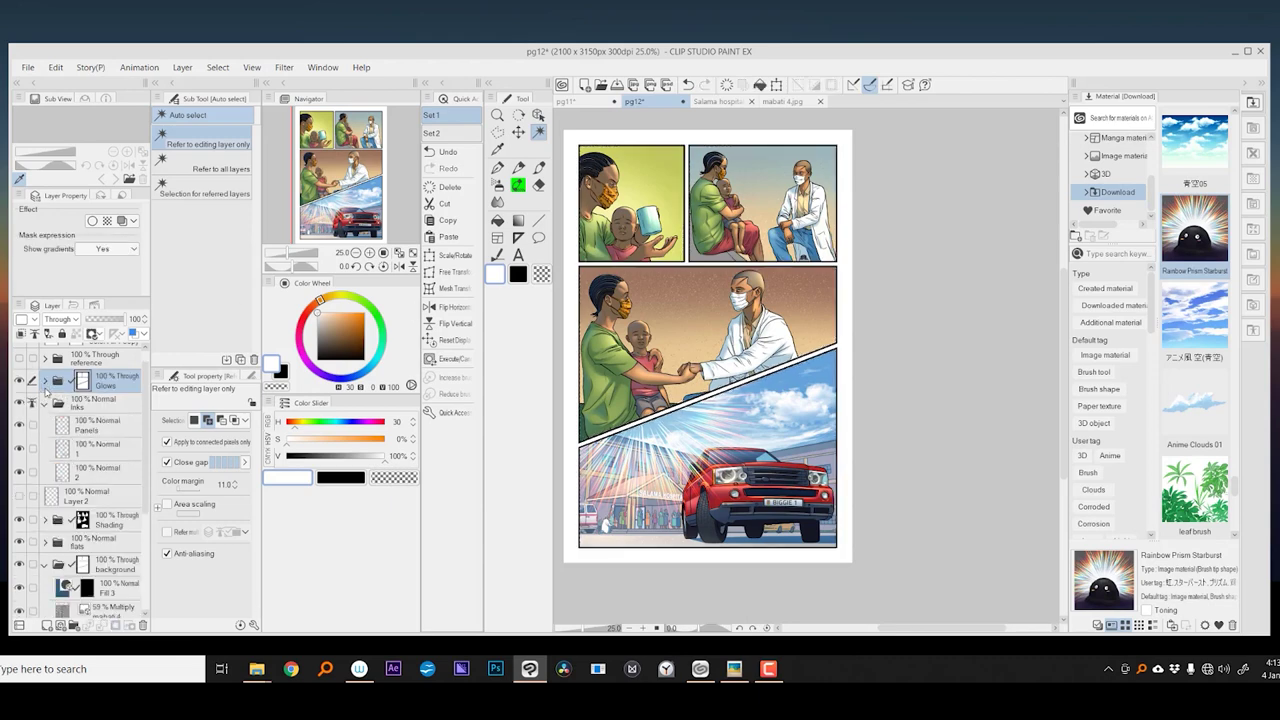
click(44, 381)
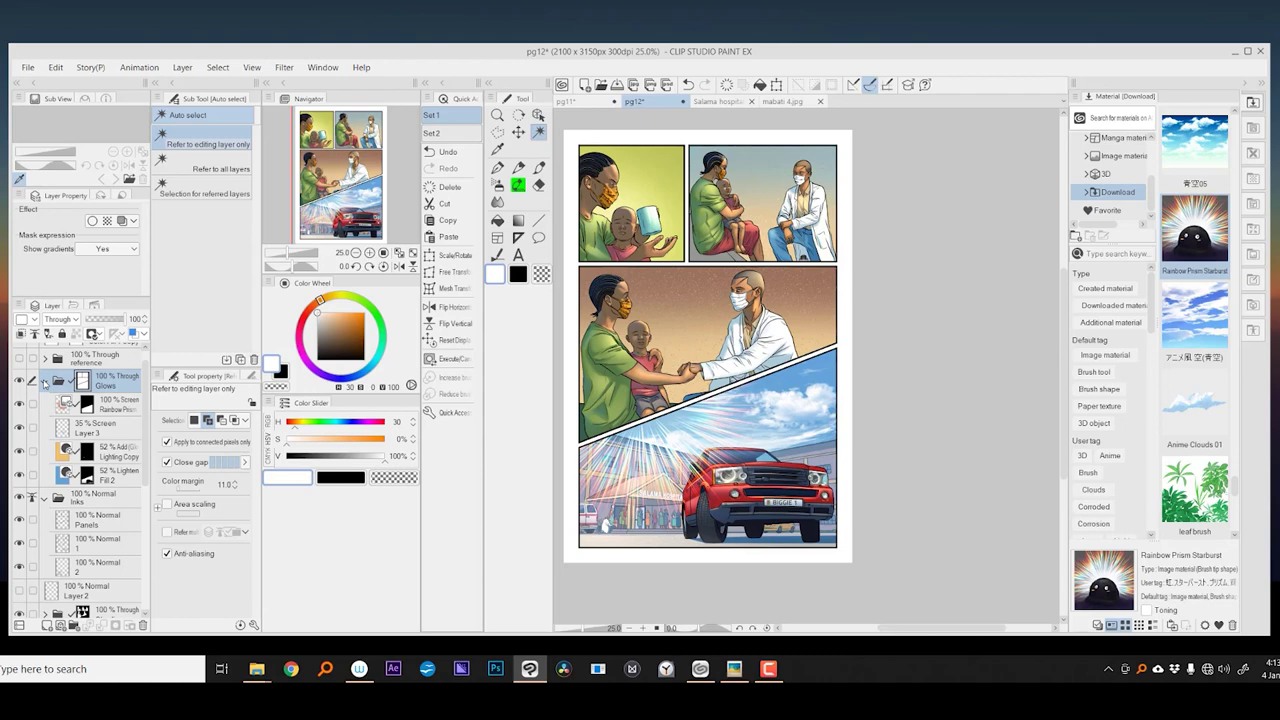
- Review the layer folders by looking inside Shading, collapsing background and Inks, and toggling the flats folder's visibility
scroll(107, 448, down, 5)
scroll(108, 451, down, 1)
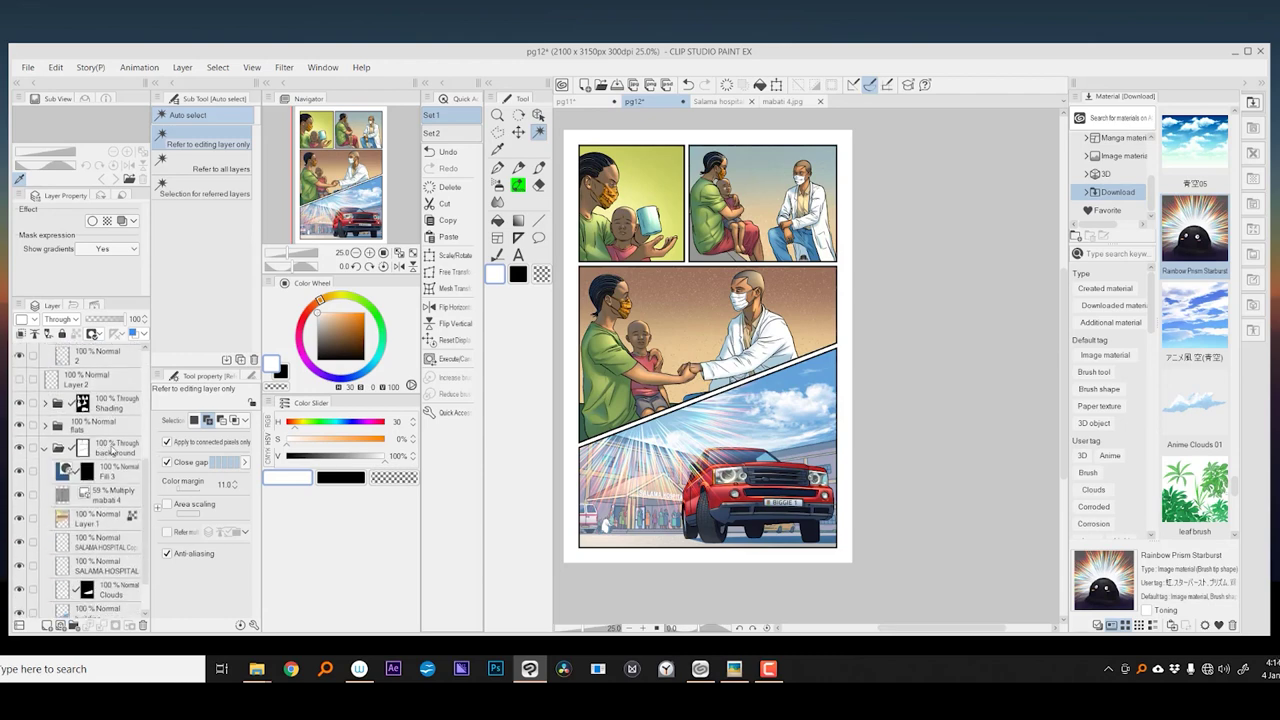
click(44, 447)
click(48, 518)
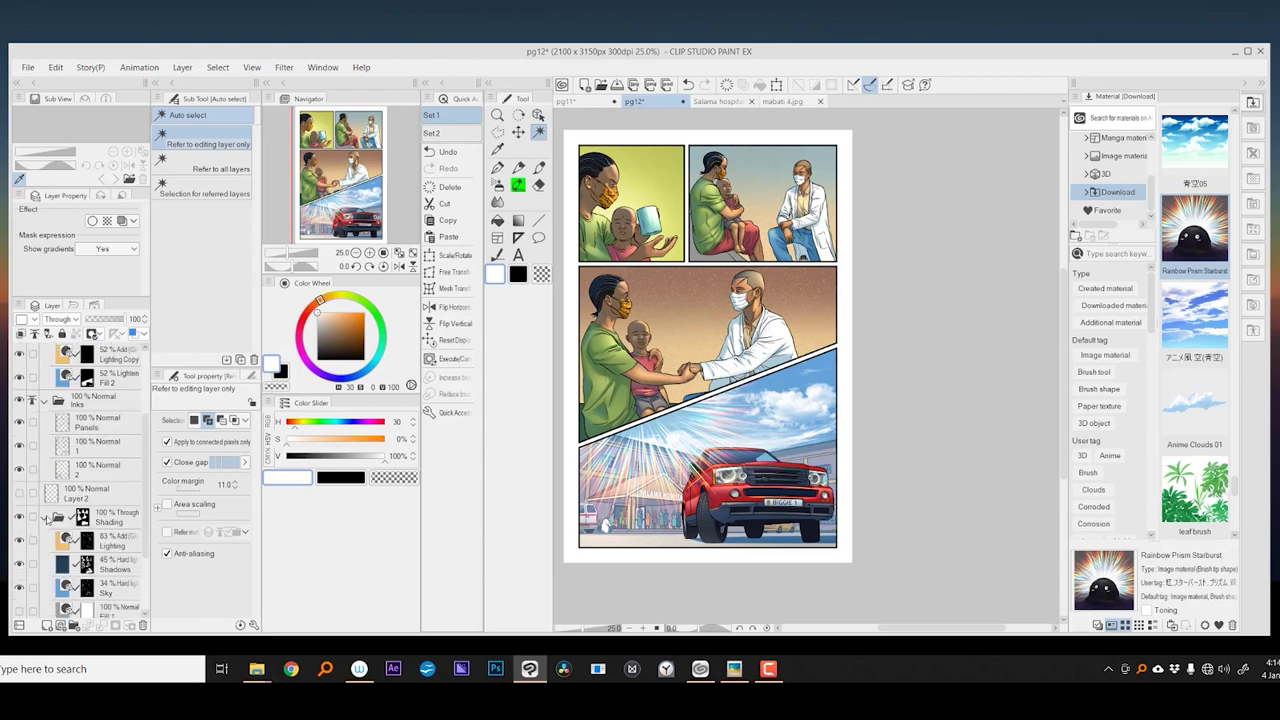
click(113, 490)
click(182, 67)
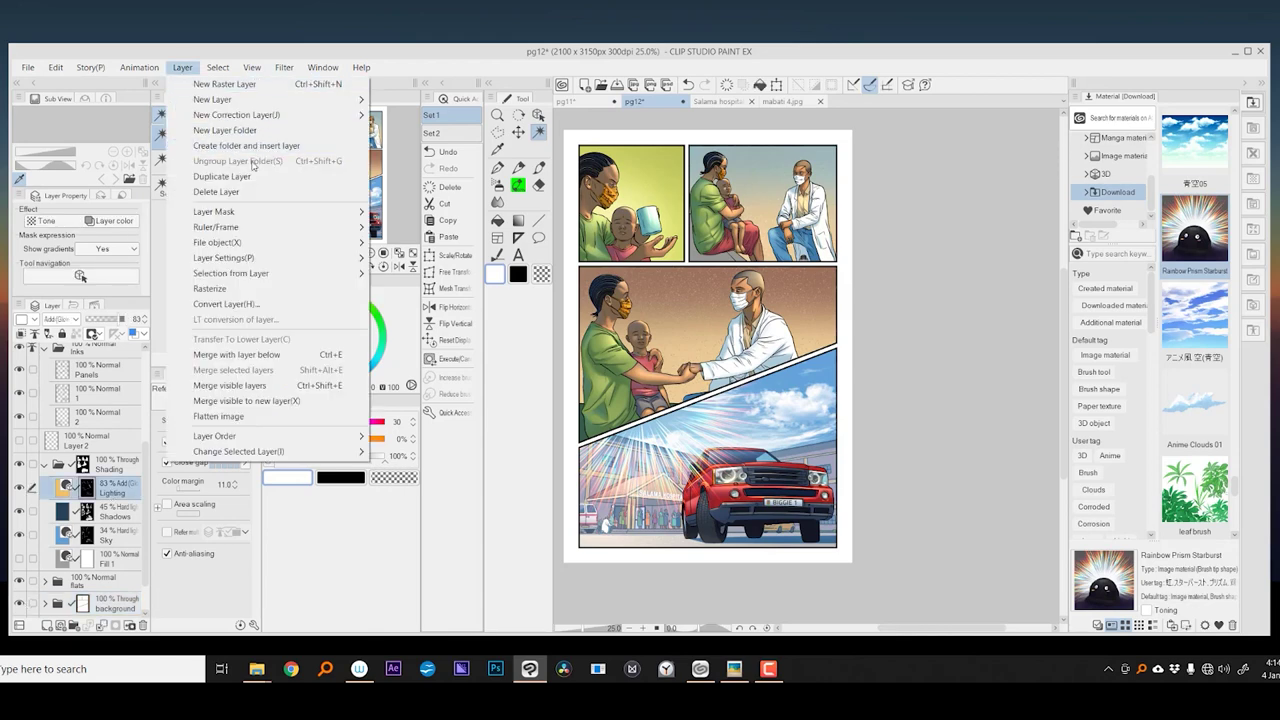
mouse_move(248, 104)
click(322, 67)
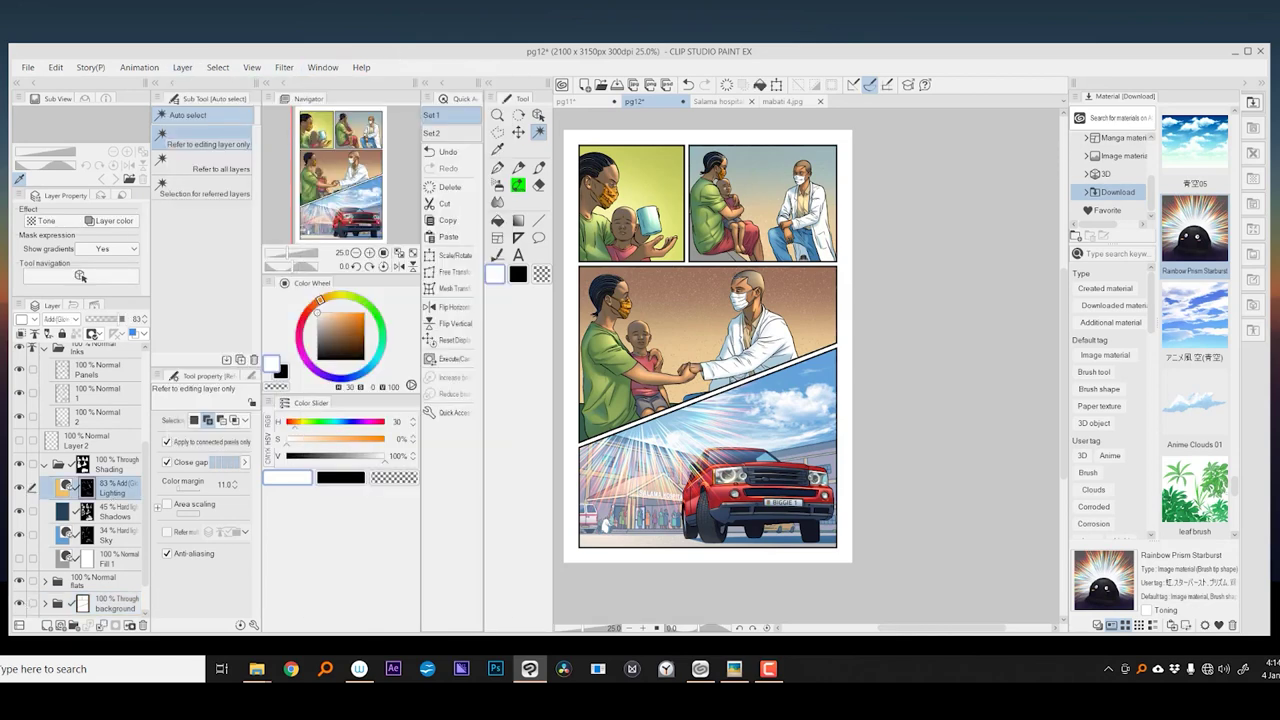
key(ctrl+plus)
scroll(118, 378, up, 3)
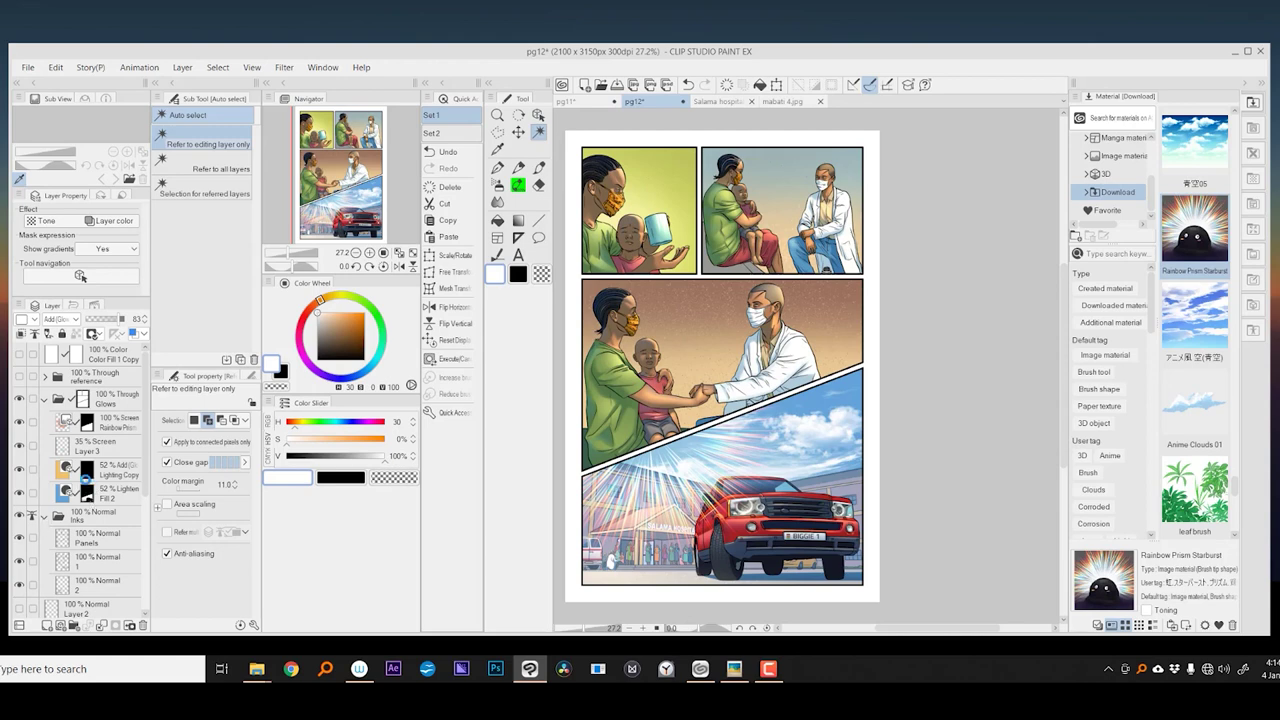
click(44, 517)
scroll(104, 460, down, 2)
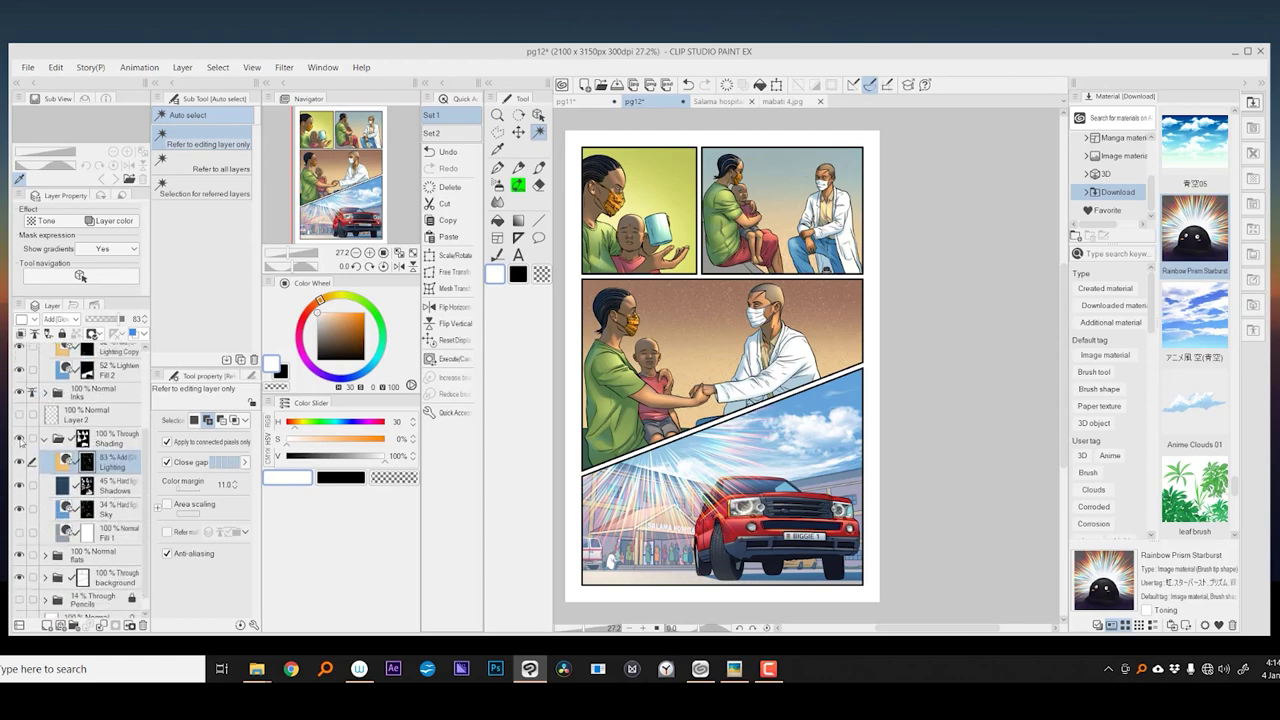
scroll(80, 460, down, 1)
click(18, 538)
click(18, 538)
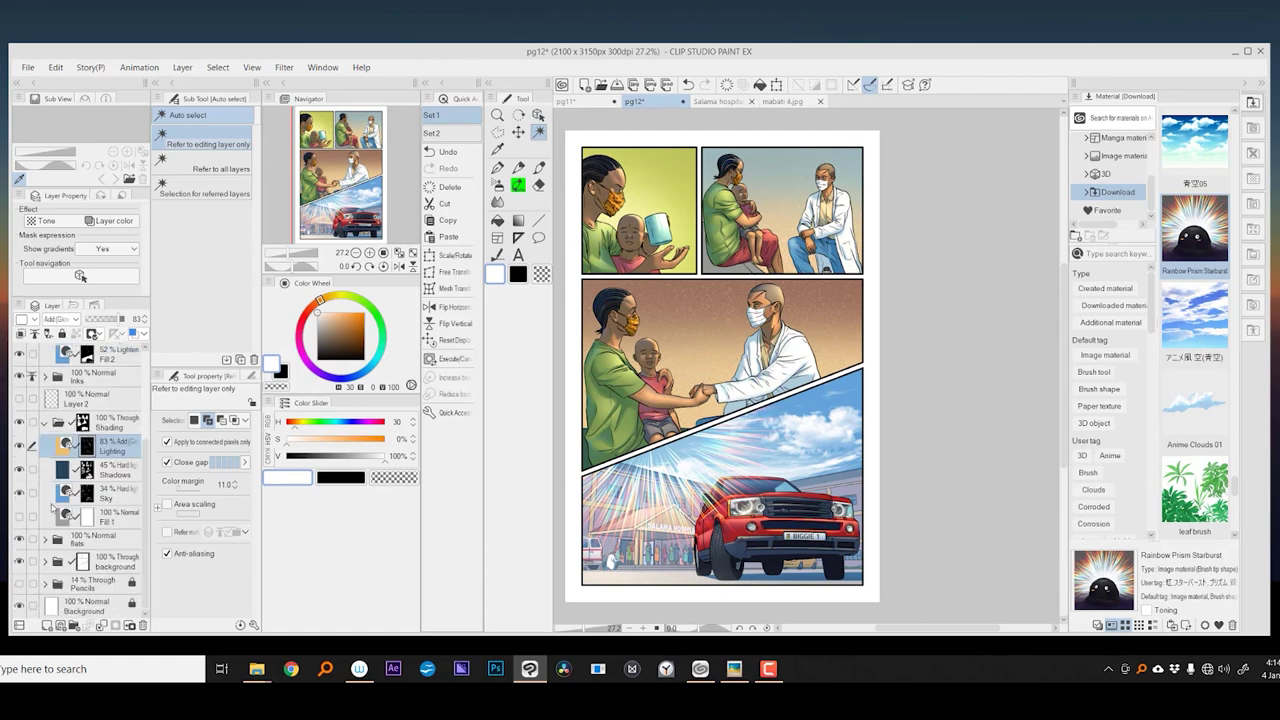
- Set the blending mode of the Fill 3 layer in the background folder to Multiply
click(52, 566)
click(44, 561)
click(100, 496)
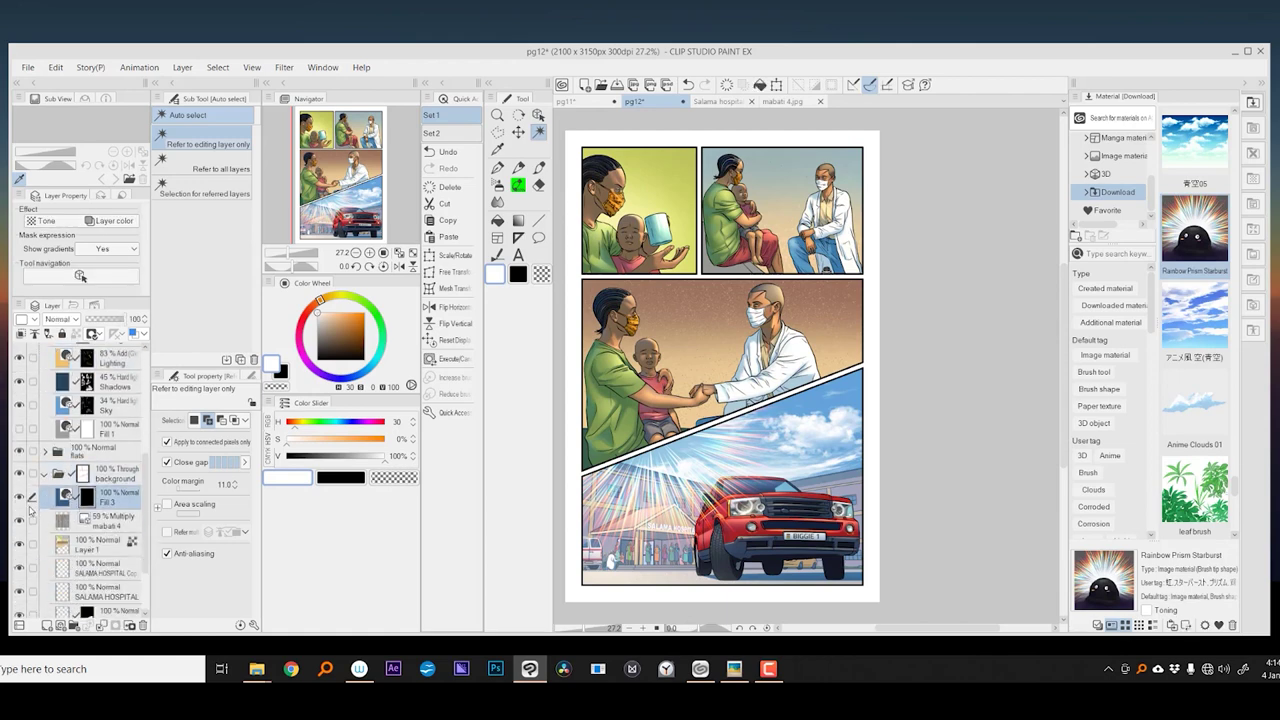
scroll(625, 227, up, 1)
click(497, 132)
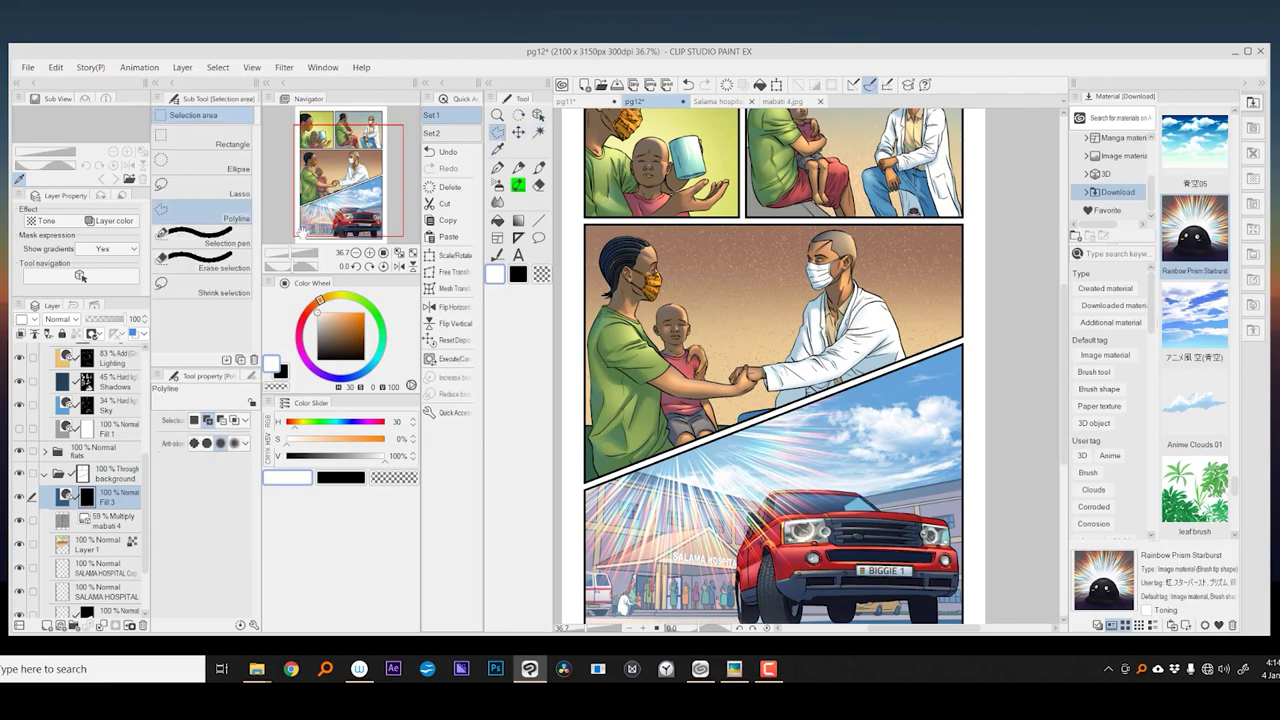
drag(736, 393, 691, 488)
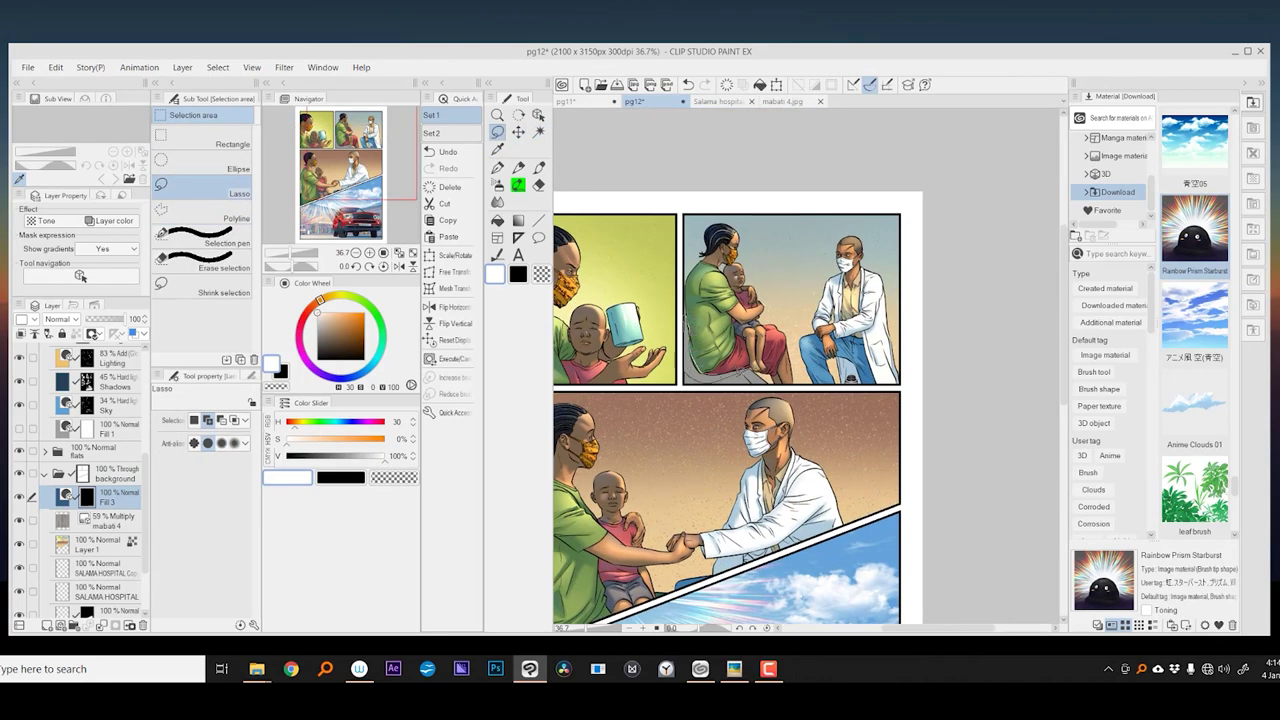
scroll(780, 310, up, 1)
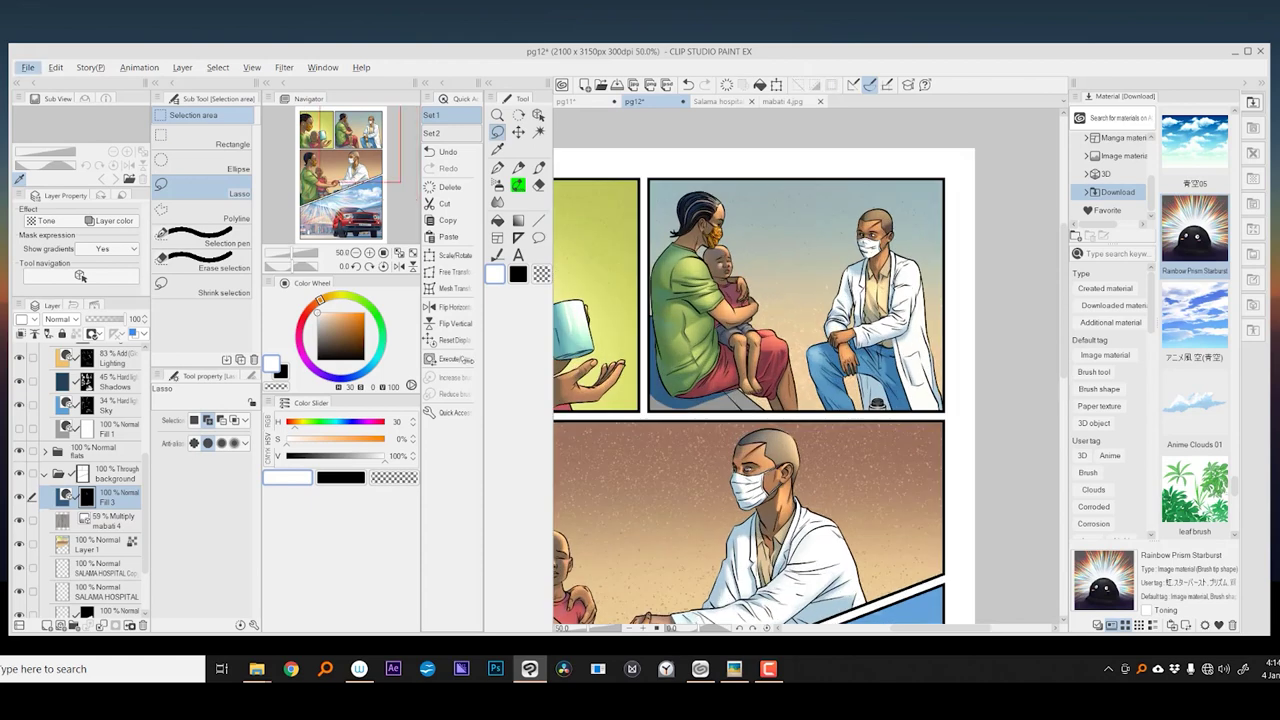
click(60, 319)
click(66, 4)
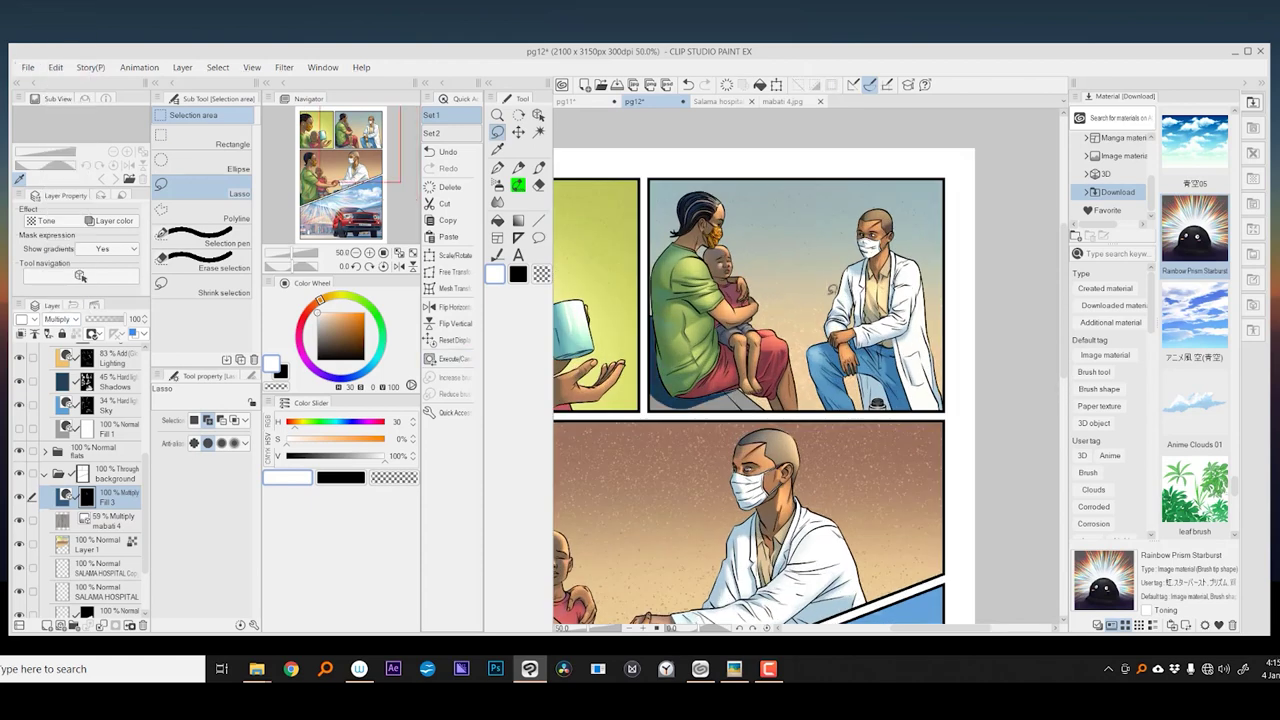
scroll(832, 290, up, 2)
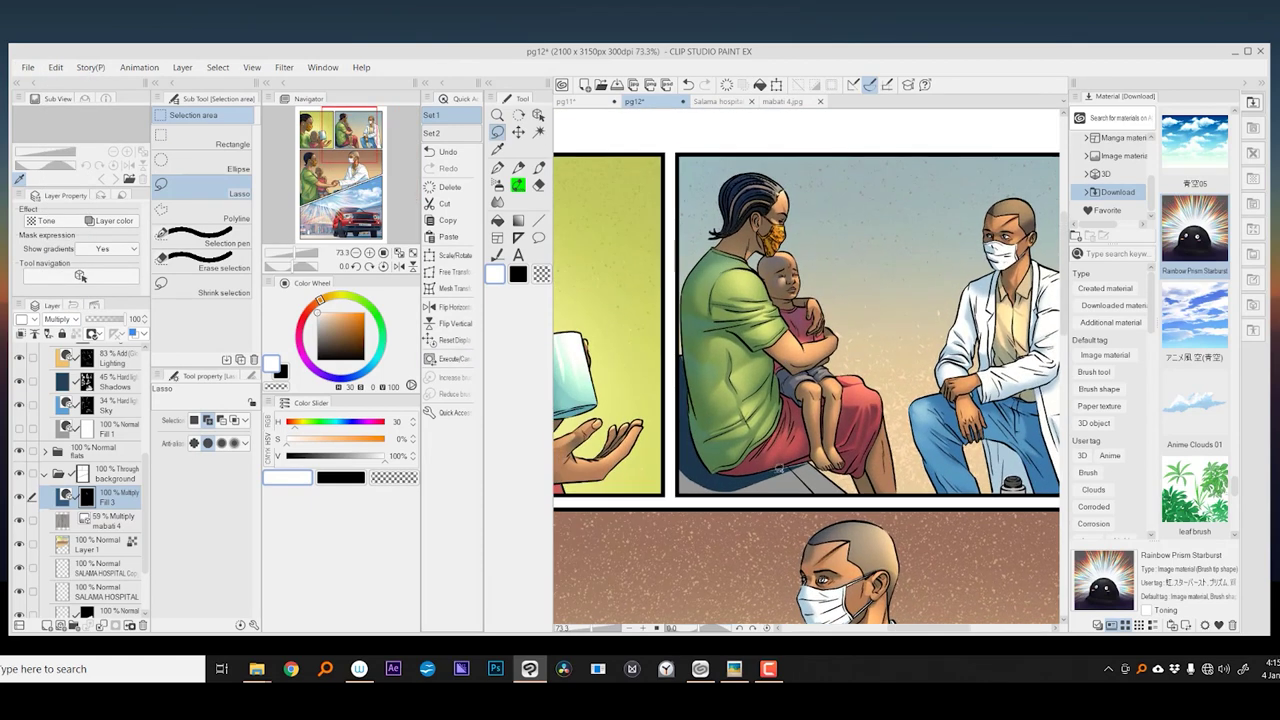
- Check the panels across the whole page, clear any selection, and save the page file
scroll(828, 430, down, 1)
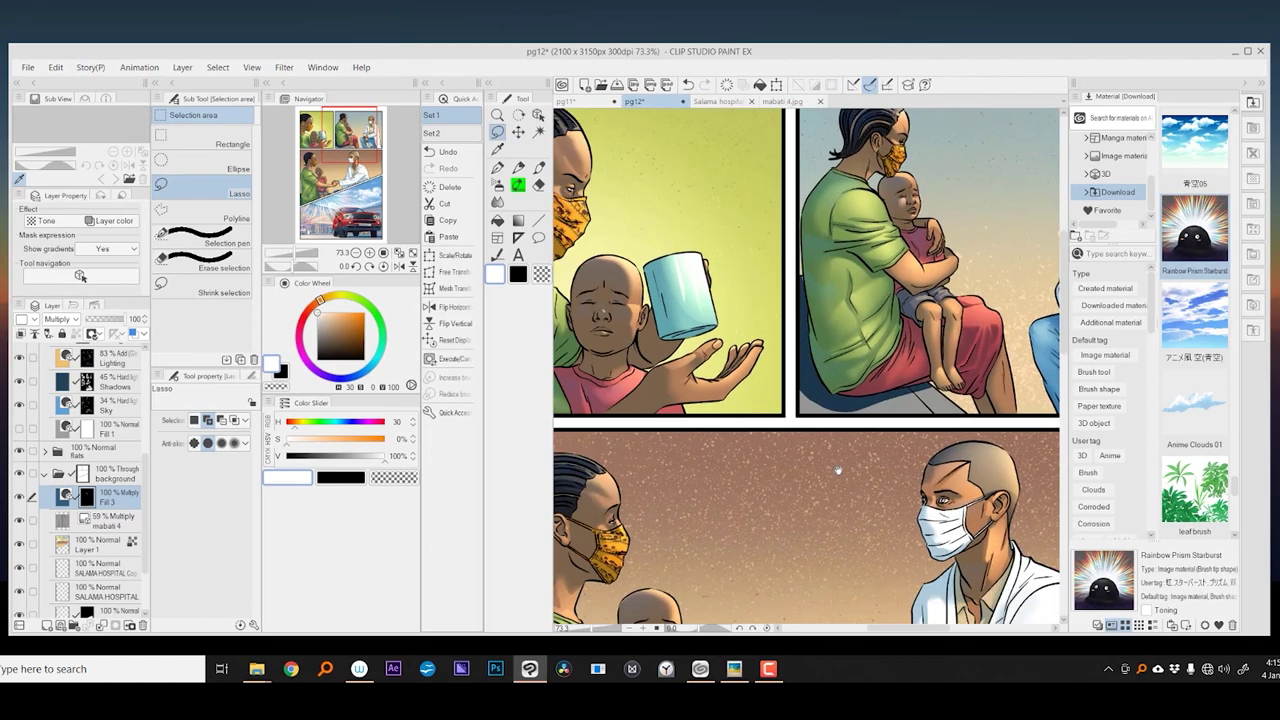
scroll(828, 430, down, 2)
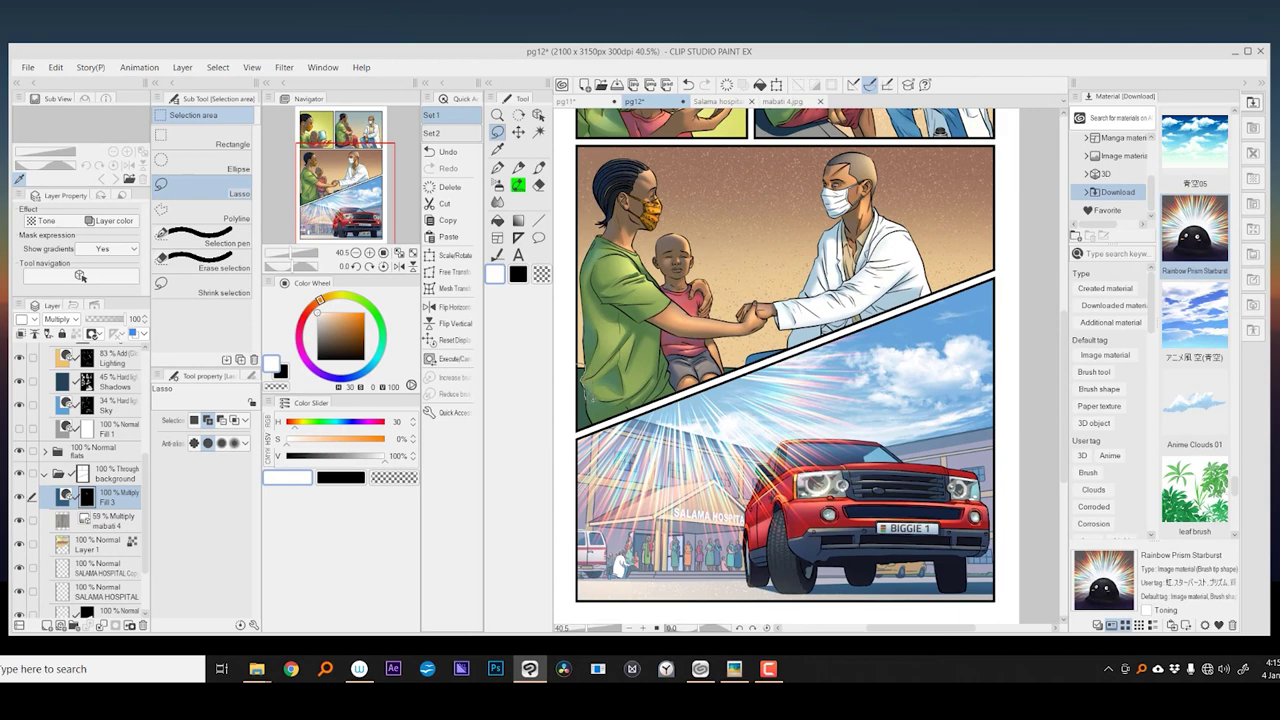
mouse_move(743, 378)
mouse_down()
mouse_move(575, 400)
mouse_move(740, 362)
mouse_up()
key(ctrl+d)
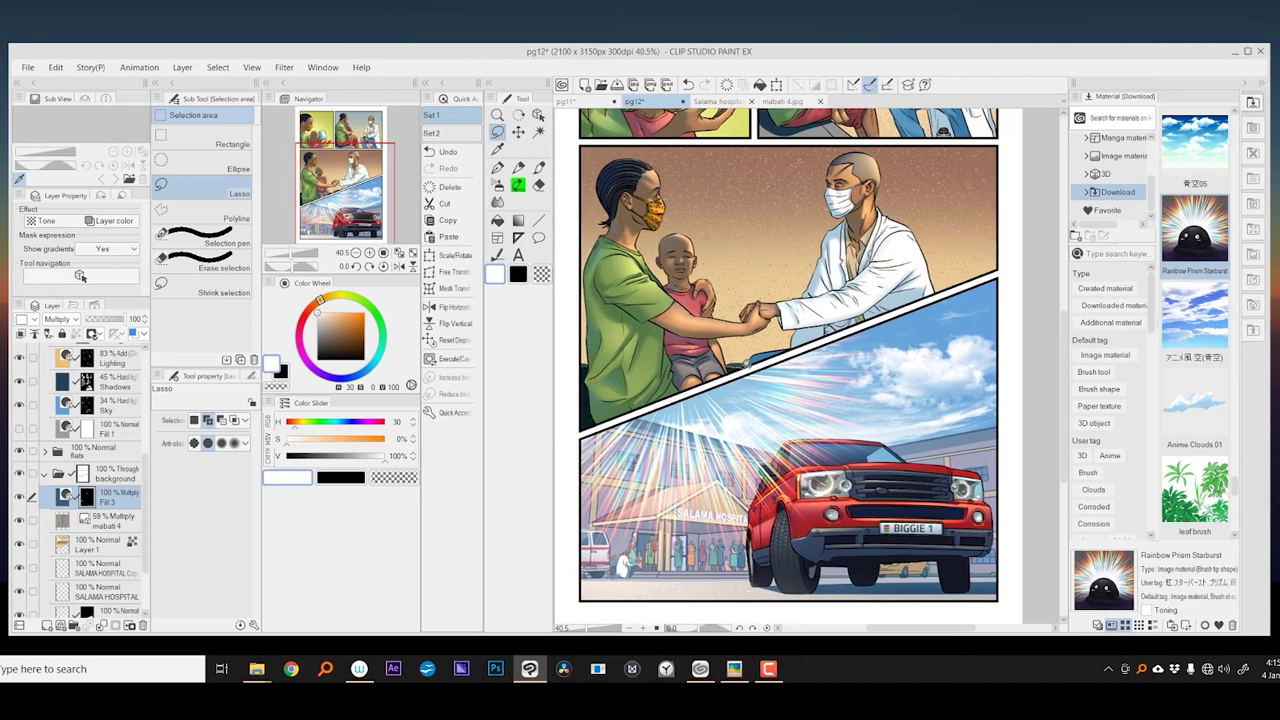
key(ctrl+z)
key(ctrl+d)
key(ctrl+minus)
key(ctrl+minus)
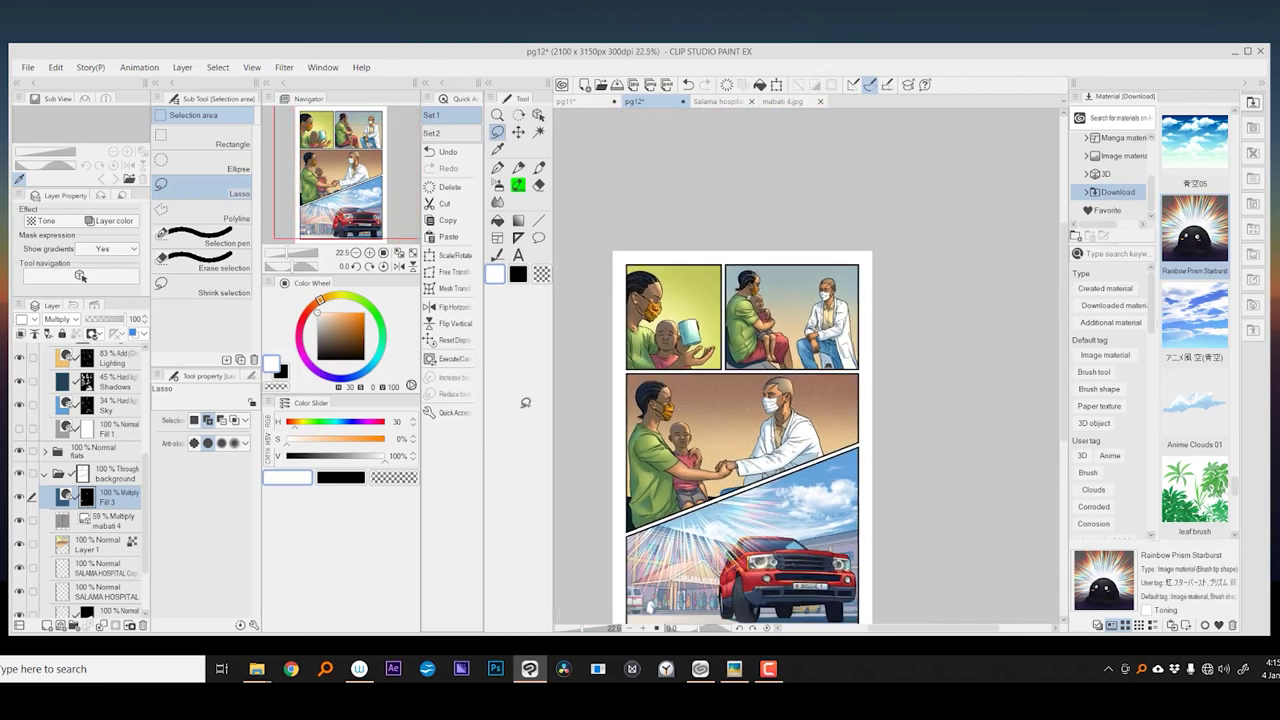
click(28, 67)
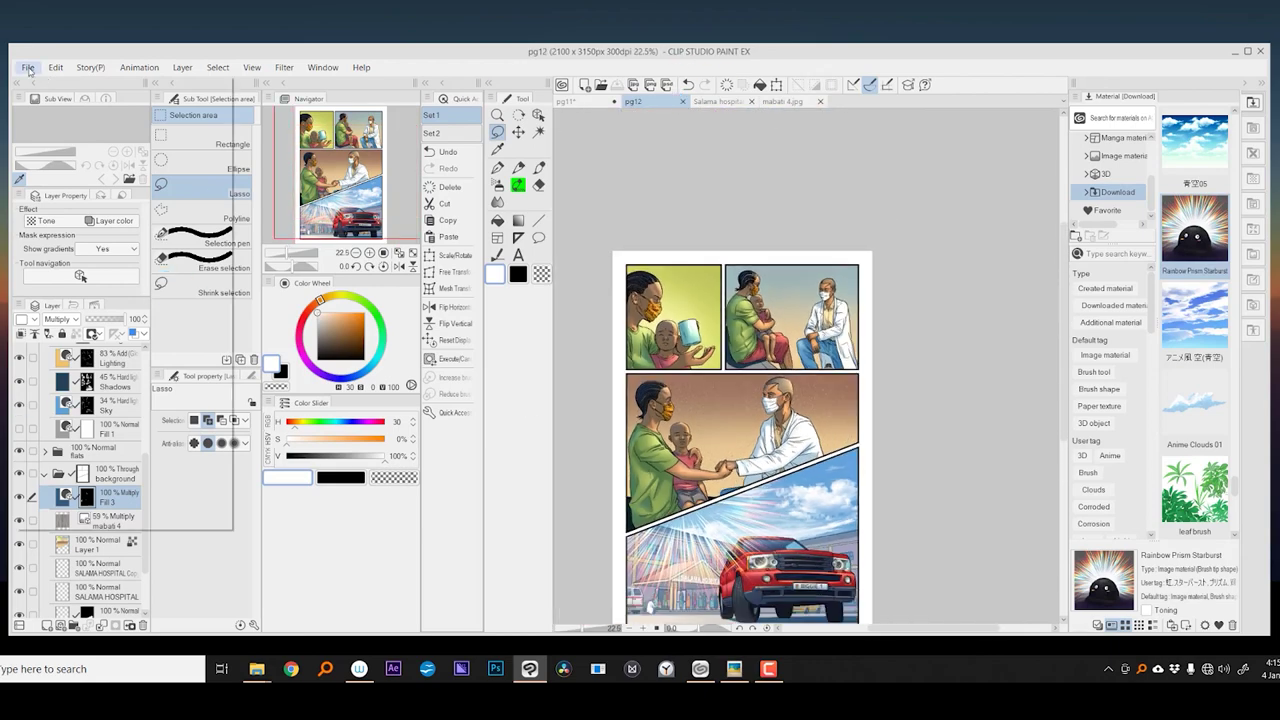
click(92, 368)
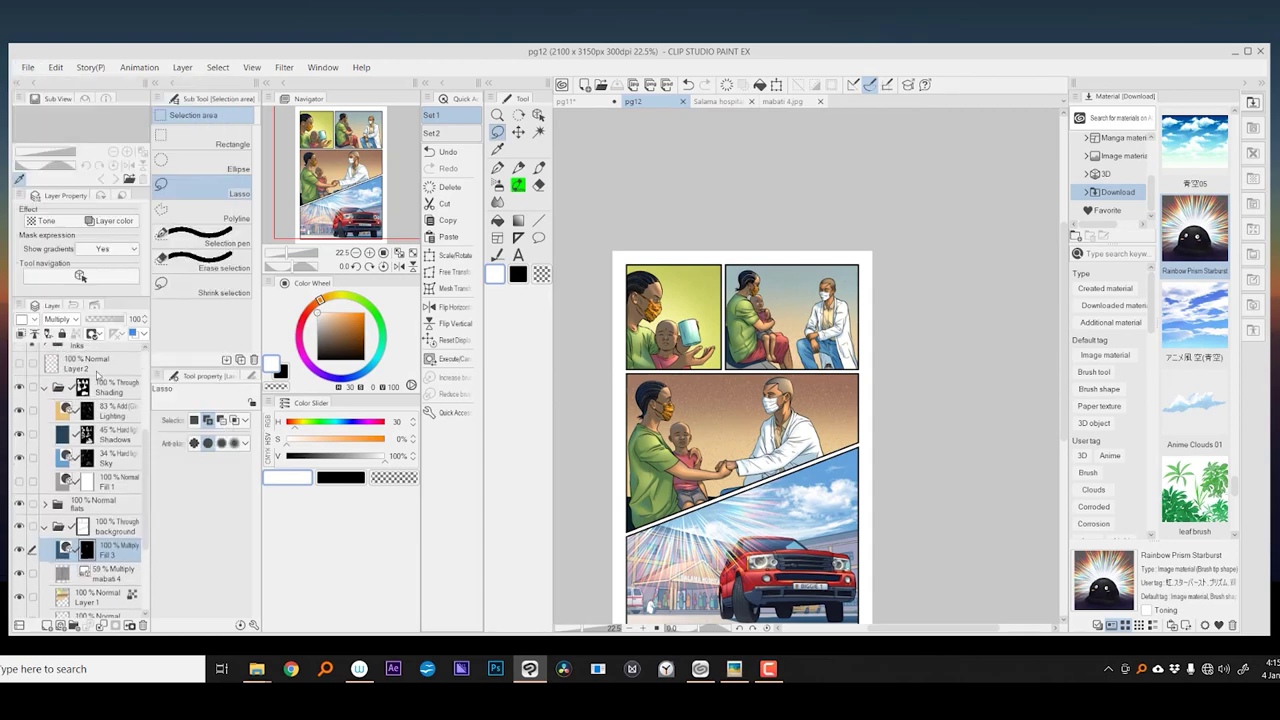
- Add a new raster layer above the Rainbow Prism Starburst layer in the Glows folder
scroll(100, 391, up, 2)
click(111, 395)
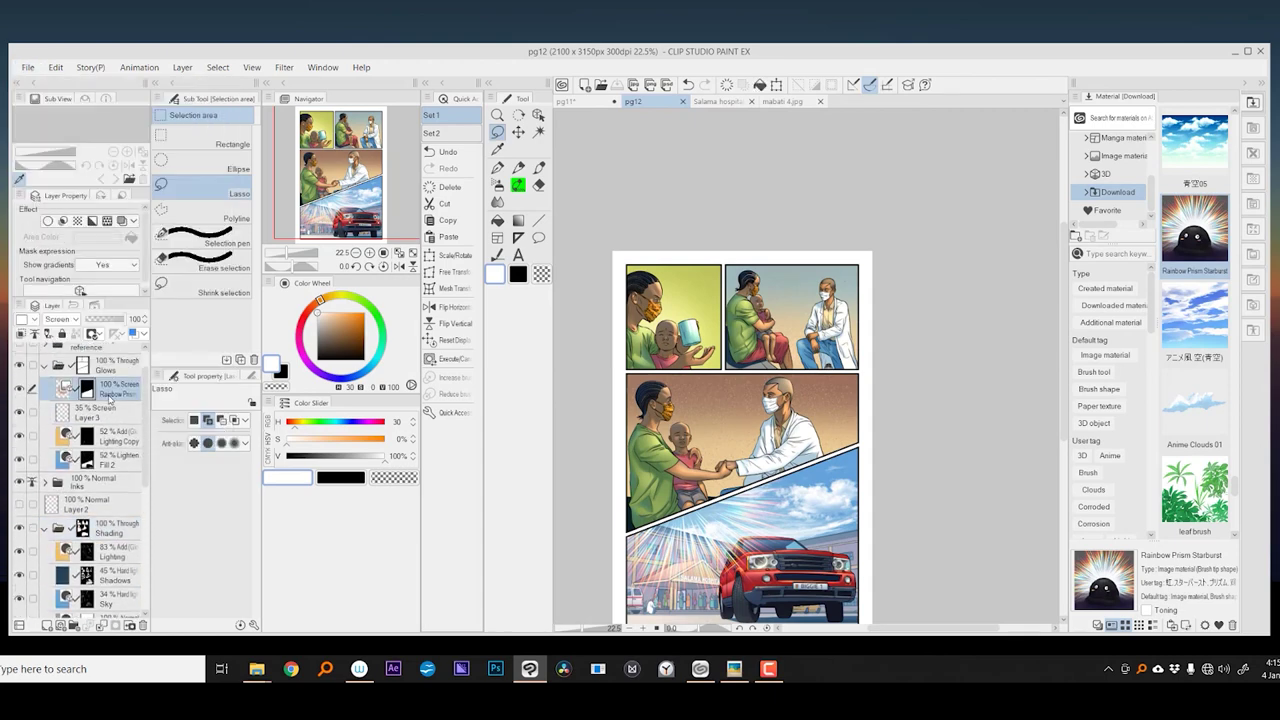
click(47, 627)
scroll(662, 332, up, 2)
- Choose an orange colour with hue 37 and set up the Soft airbrush at brush size 17
key(b)
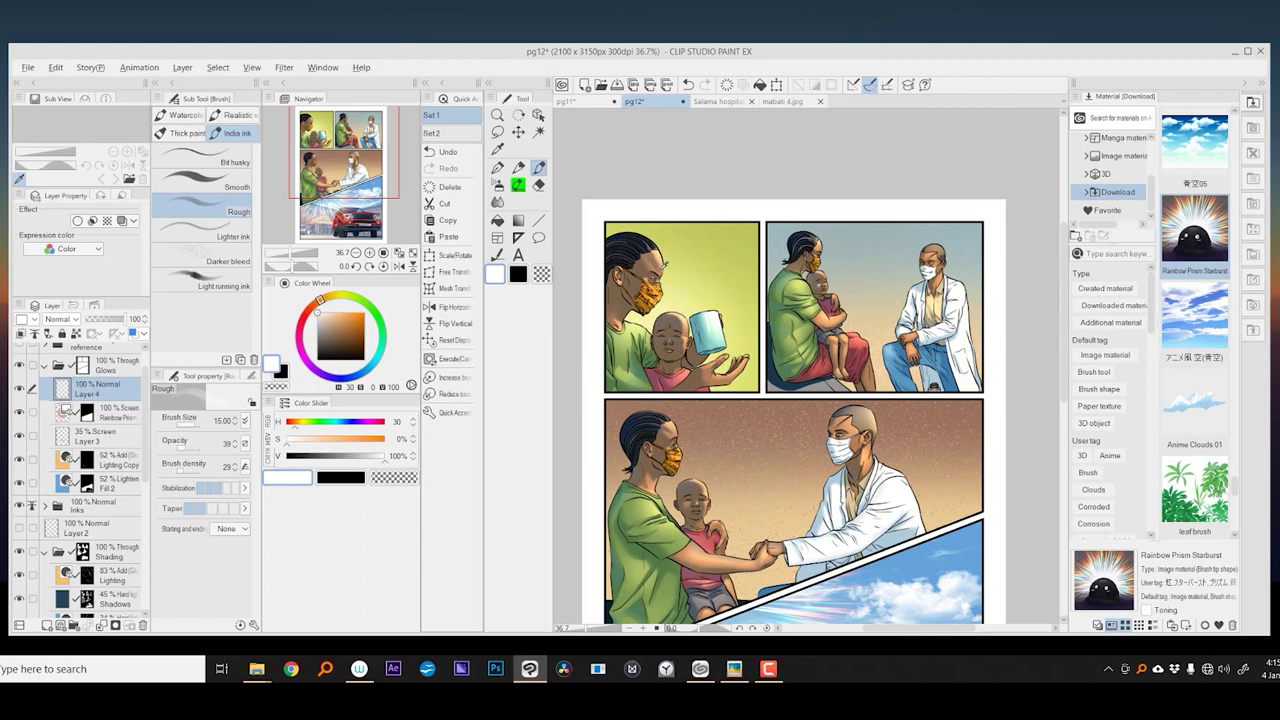
key(b)
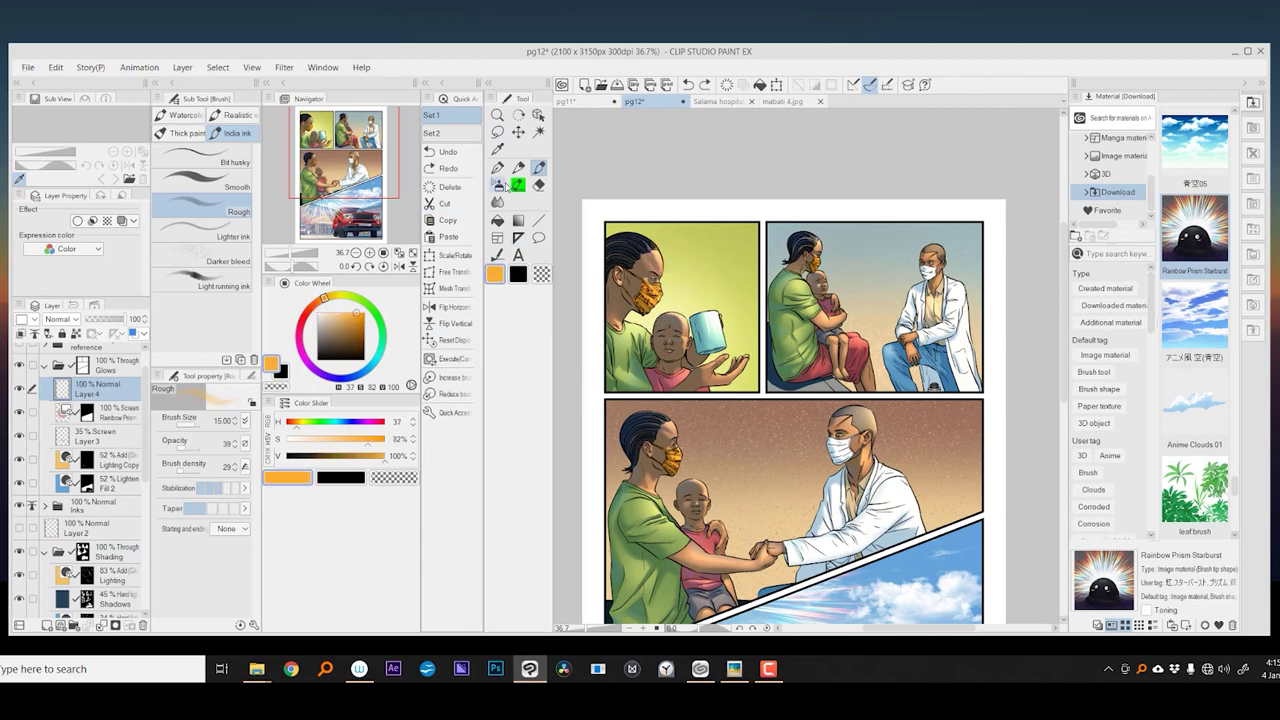
click(203, 168)
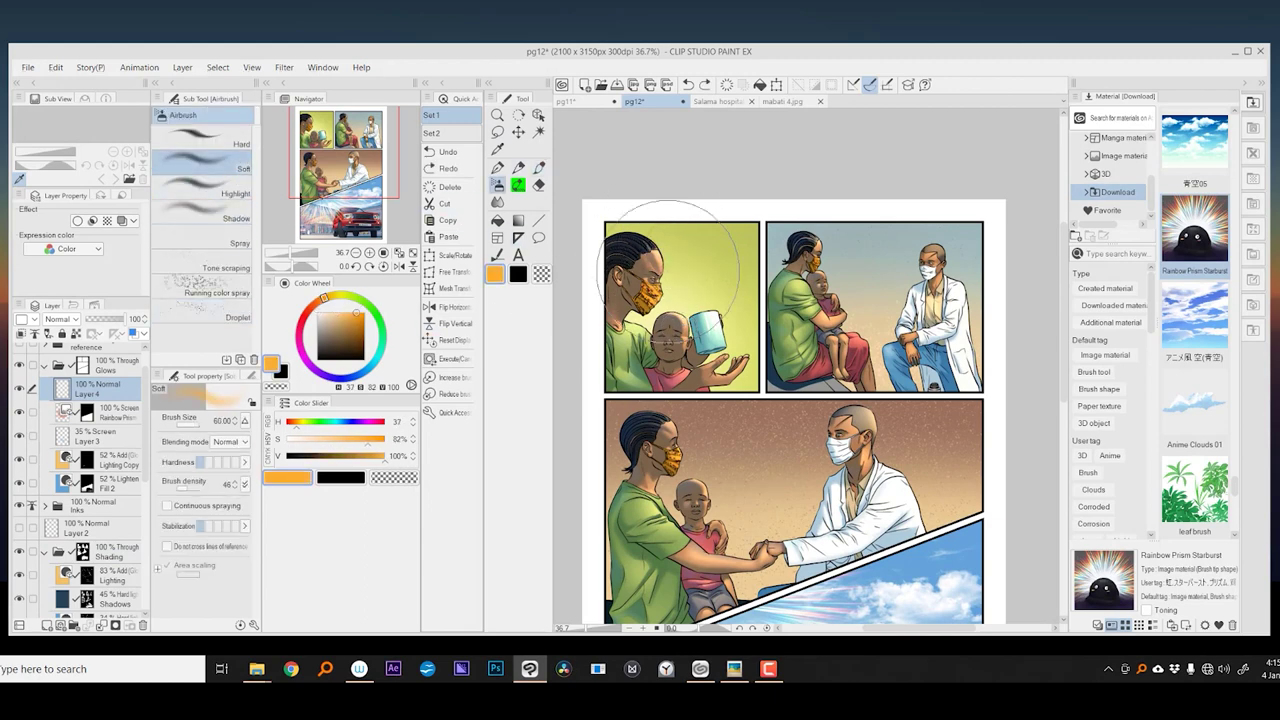
key(bracketleft)
key(bracketleft)
key(bracketleft)
key(bracketleft)
key(bracketleft)
- Set Layer 4's blending mode to Screen and shift the painting colour to a deeper orange with hue 26
click(62, 319)
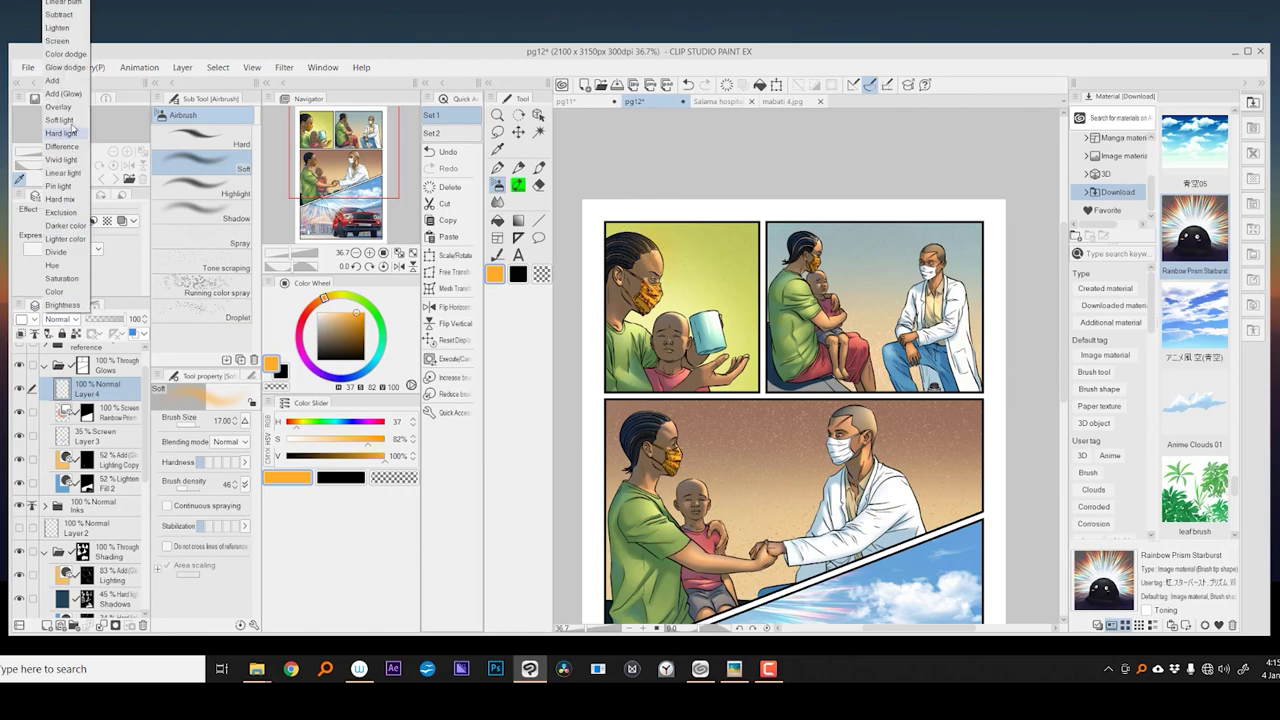
click(65, 92)
click(62, 319)
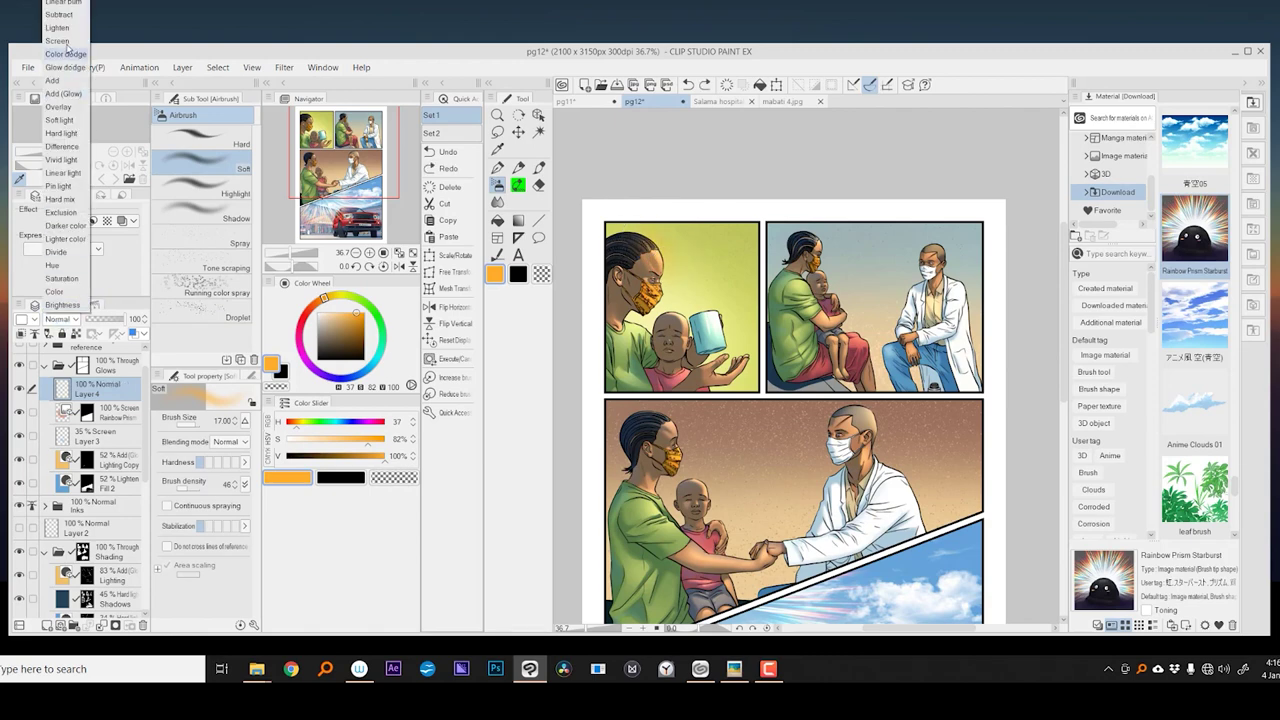
click(58, 52)
click(317, 300)
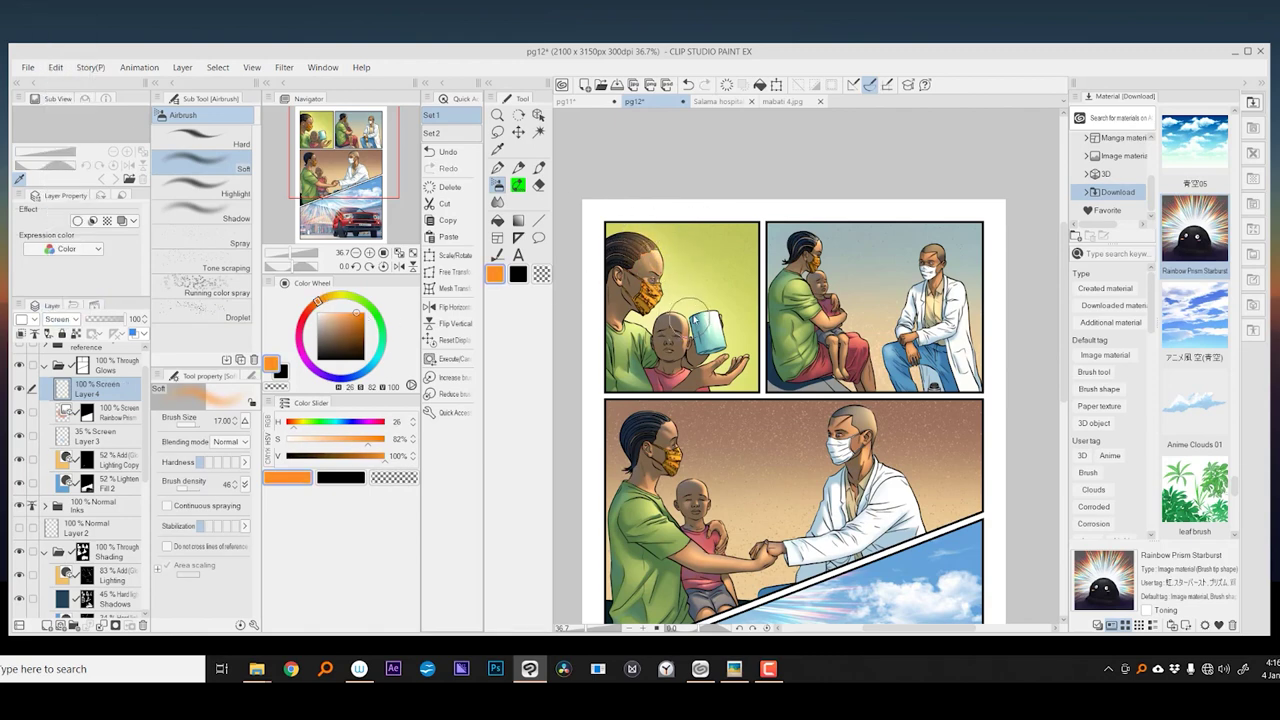
- Reduce the airbrush size to 10 and paint a soft orange glow around the figures in the first panel
key(bracketleft)
key(bracketleft)
key(bracketleft)
key(bracketleft)
key(bracketleft)
click(620, 281)
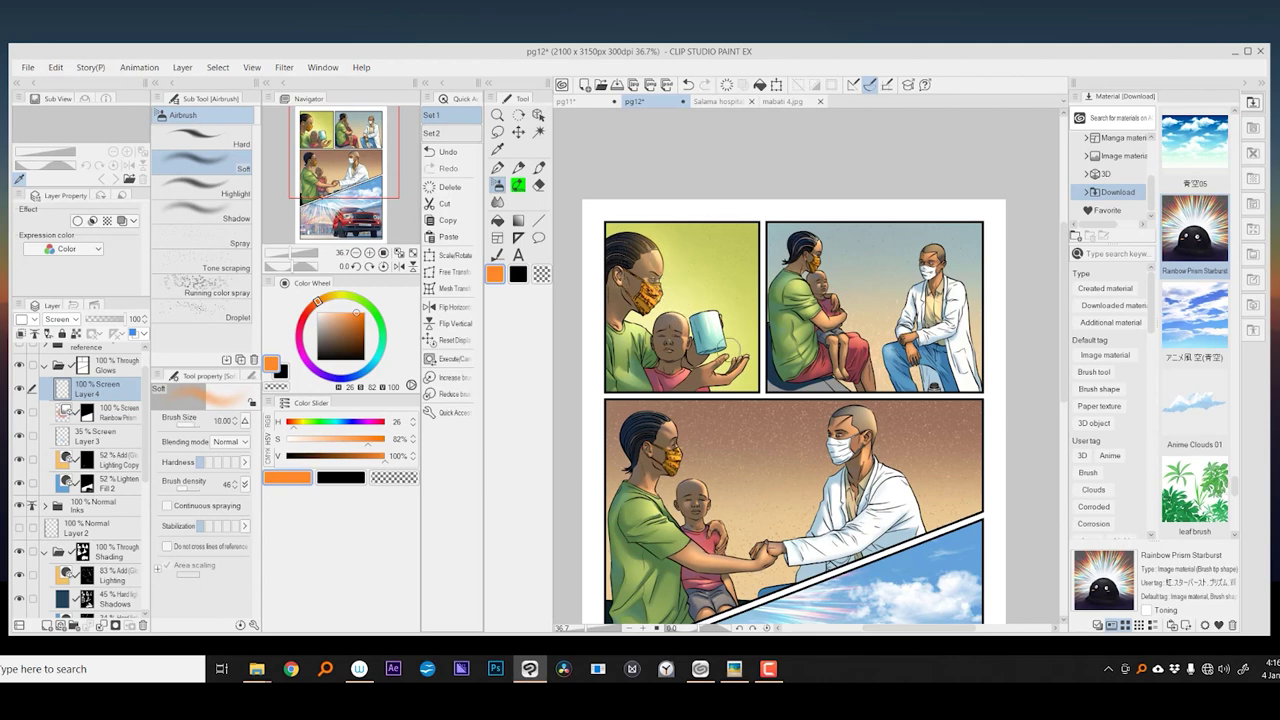
key(bracketright)
key(bracketright)
key(bracketright)
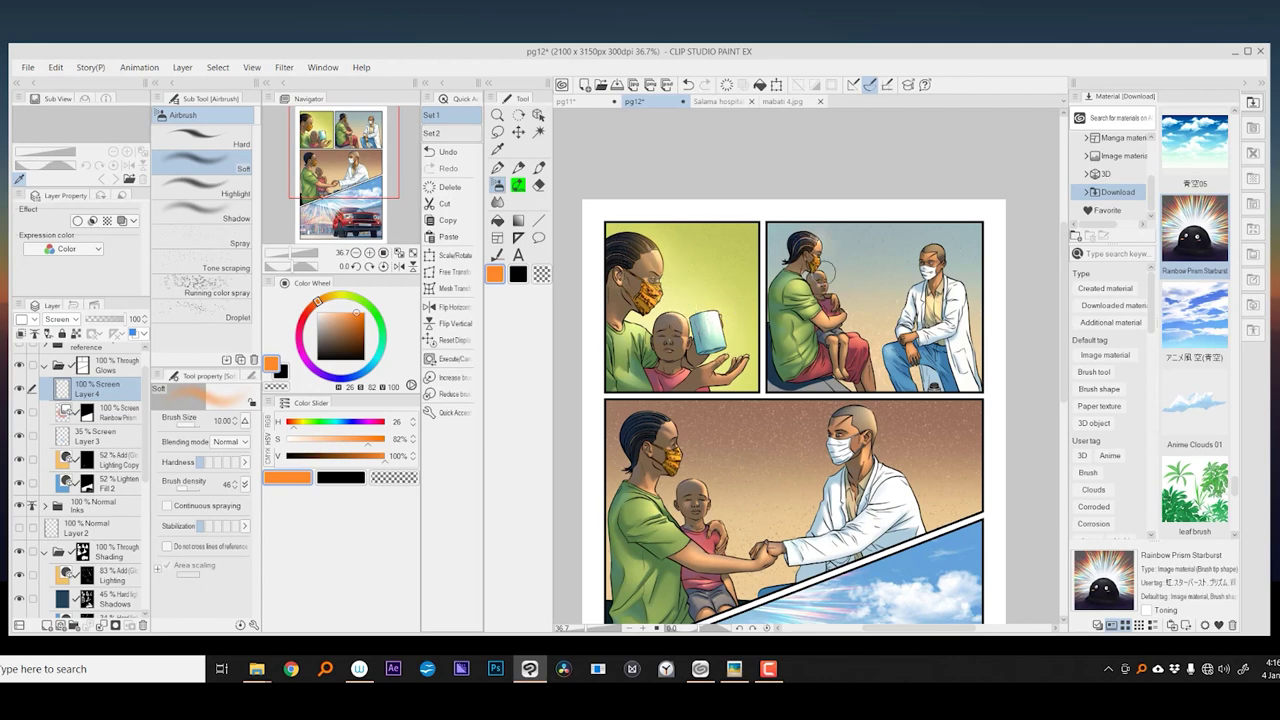
- Airbrush the orange glow onto the figures in the second and third panels, enlarging the brush to 12
key(bracketleft)
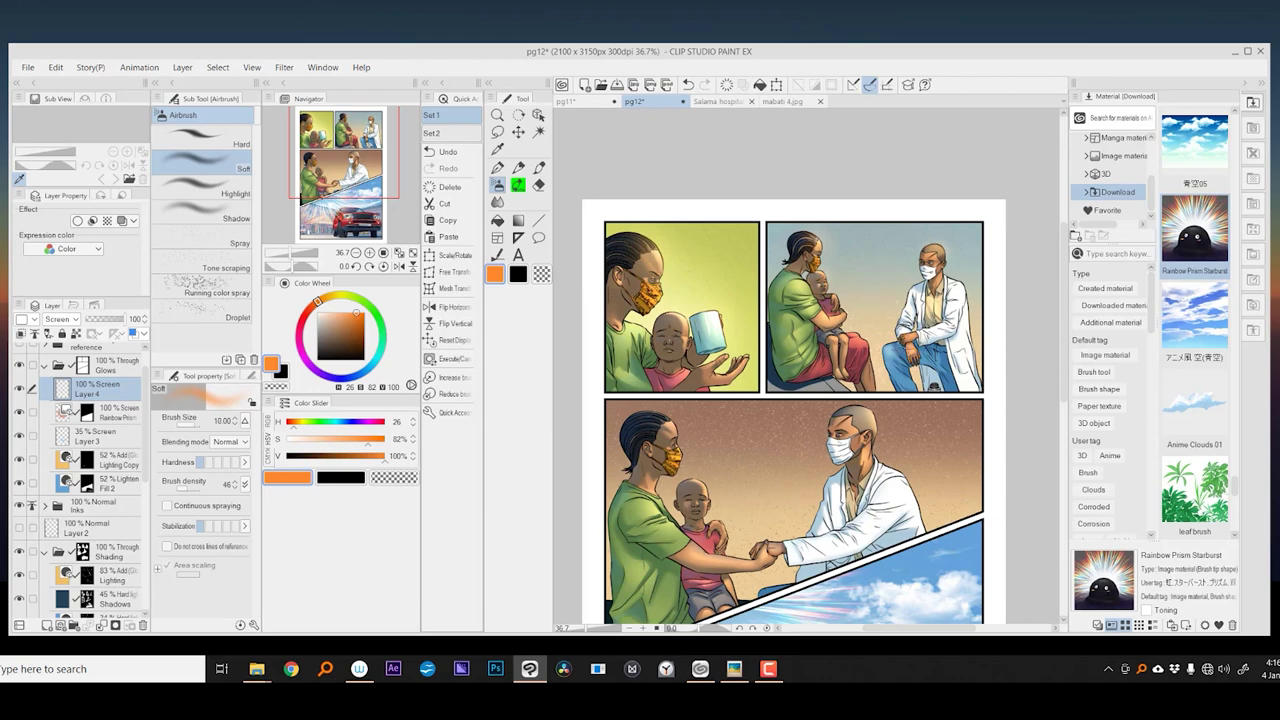
key(bracketleft)
key(bracketleft)
key(bracketleft)
key(bracketleft)
key(bracketleft)
key(bracketleft)
key(bracketleft)
key(bracketleft)
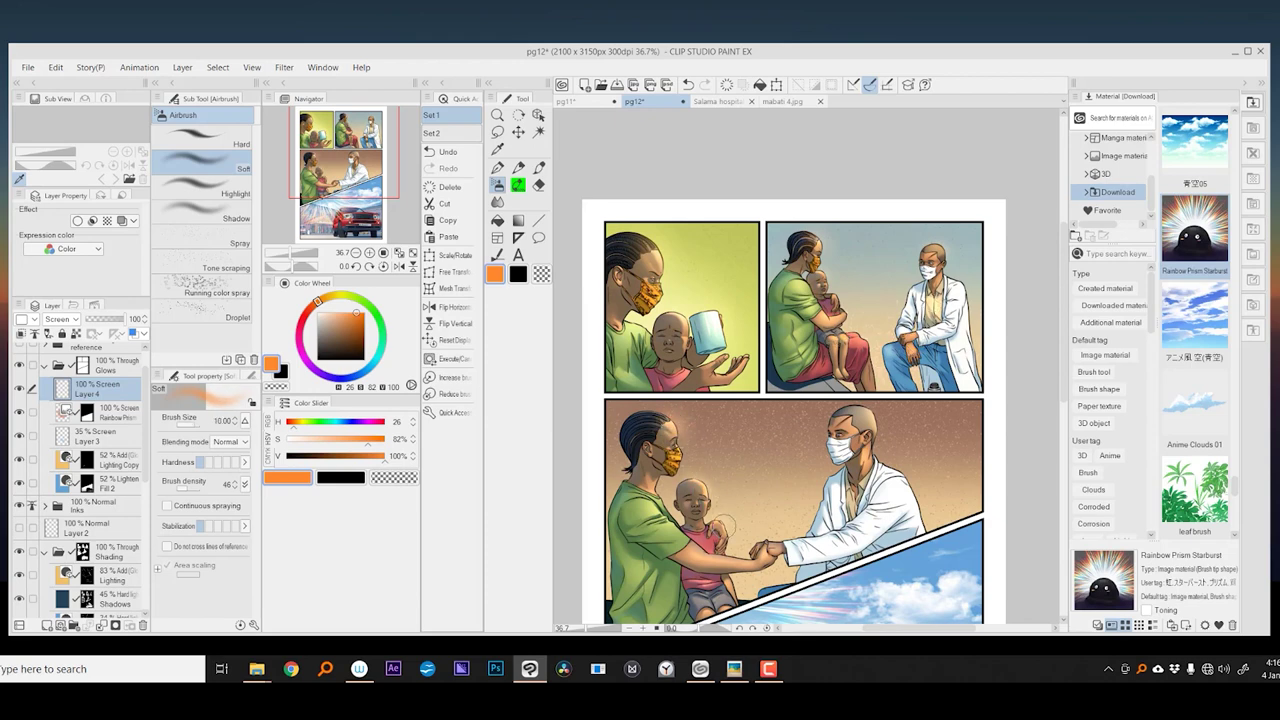
key(bracketright)
key(bracketright)
key(bracketright)
key(bracketright)
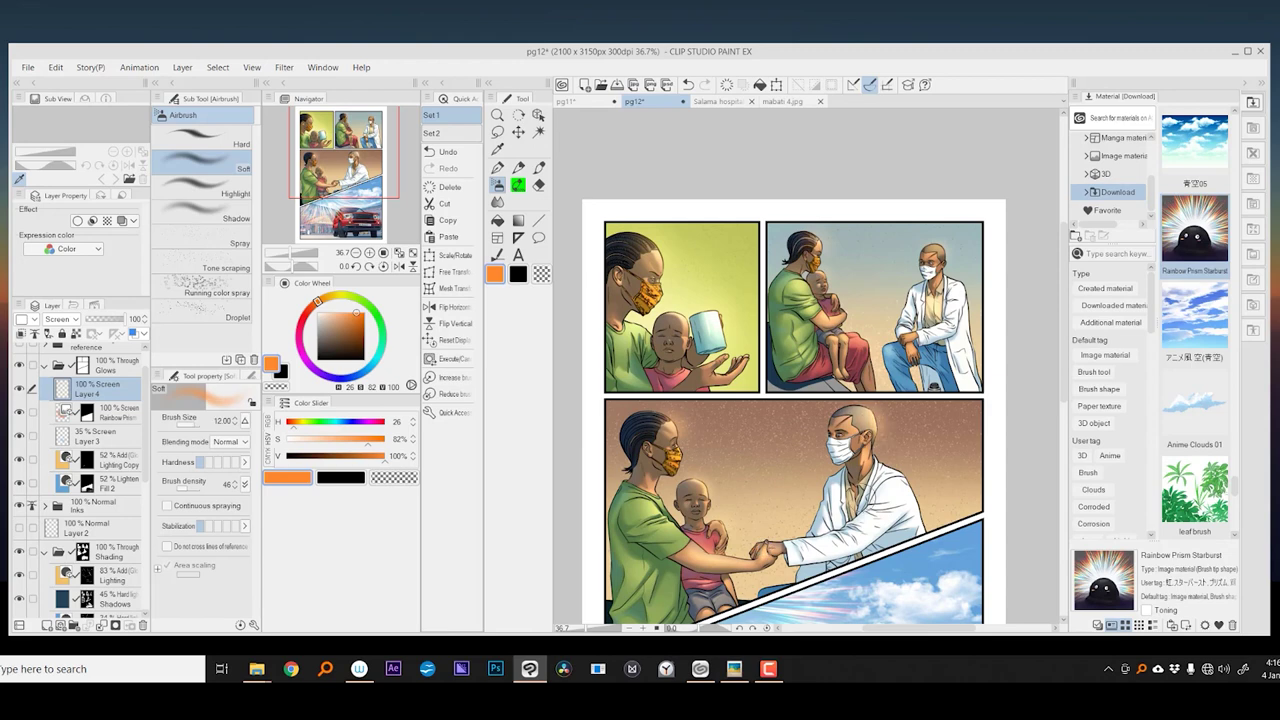
- Switch to red with hue 8 and airbrush a glow around the car in the last panel at brush size 30
scroll(900, 484, down, 3)
key(bracketright)
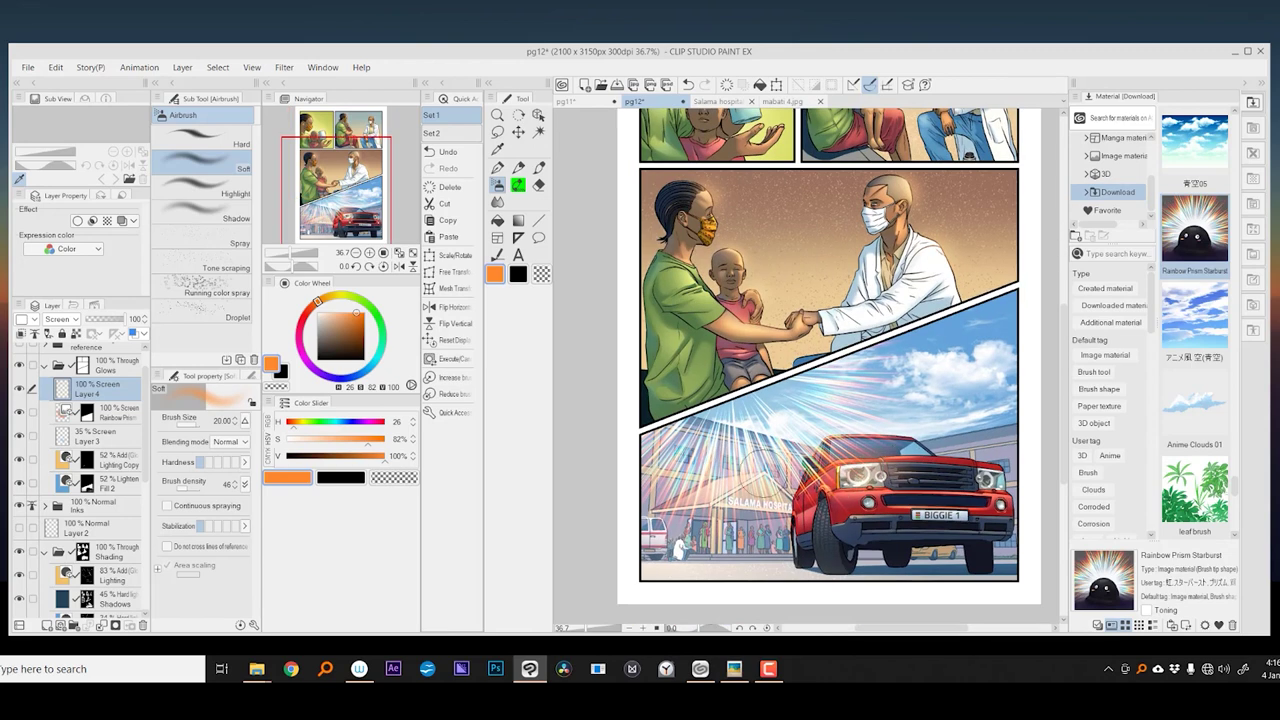
click(308, 311)
key(bracketright)
key(bracketright)
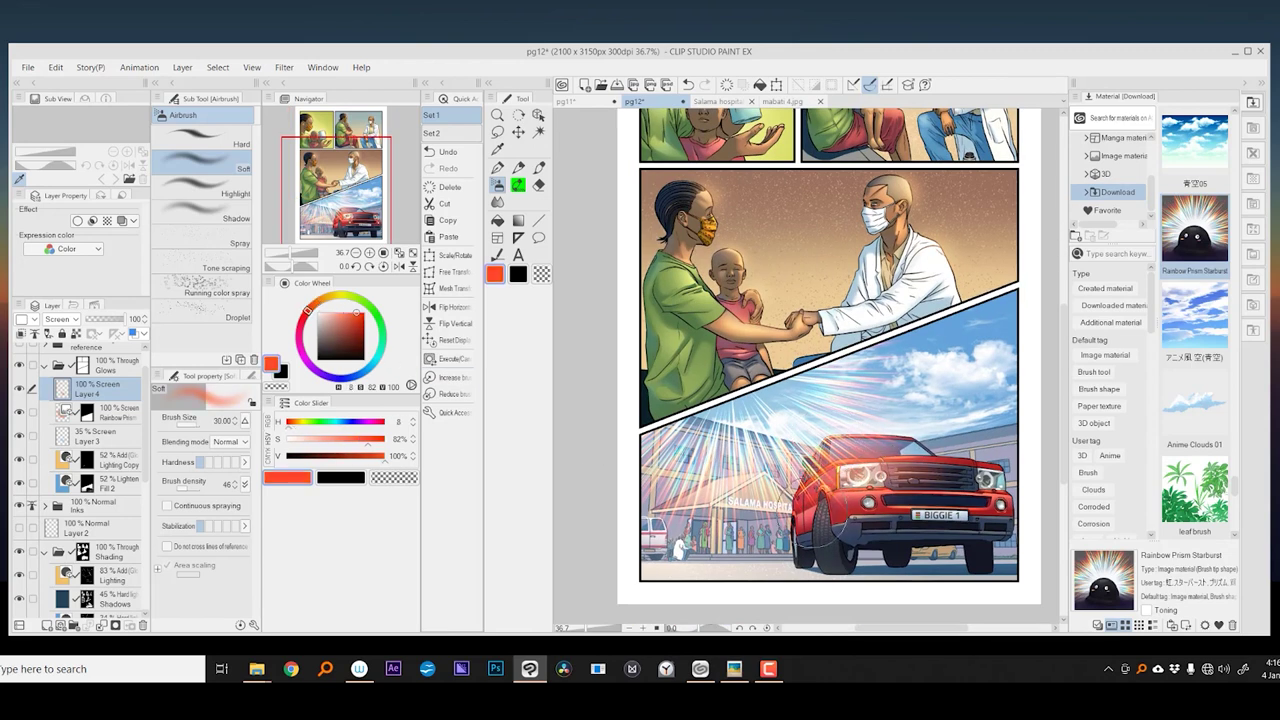
- Sample the sky's blue as the airbrush colour and lower Layer 4's opacity to 68%
alt+click(926, 333)
key(ctrl+minus)
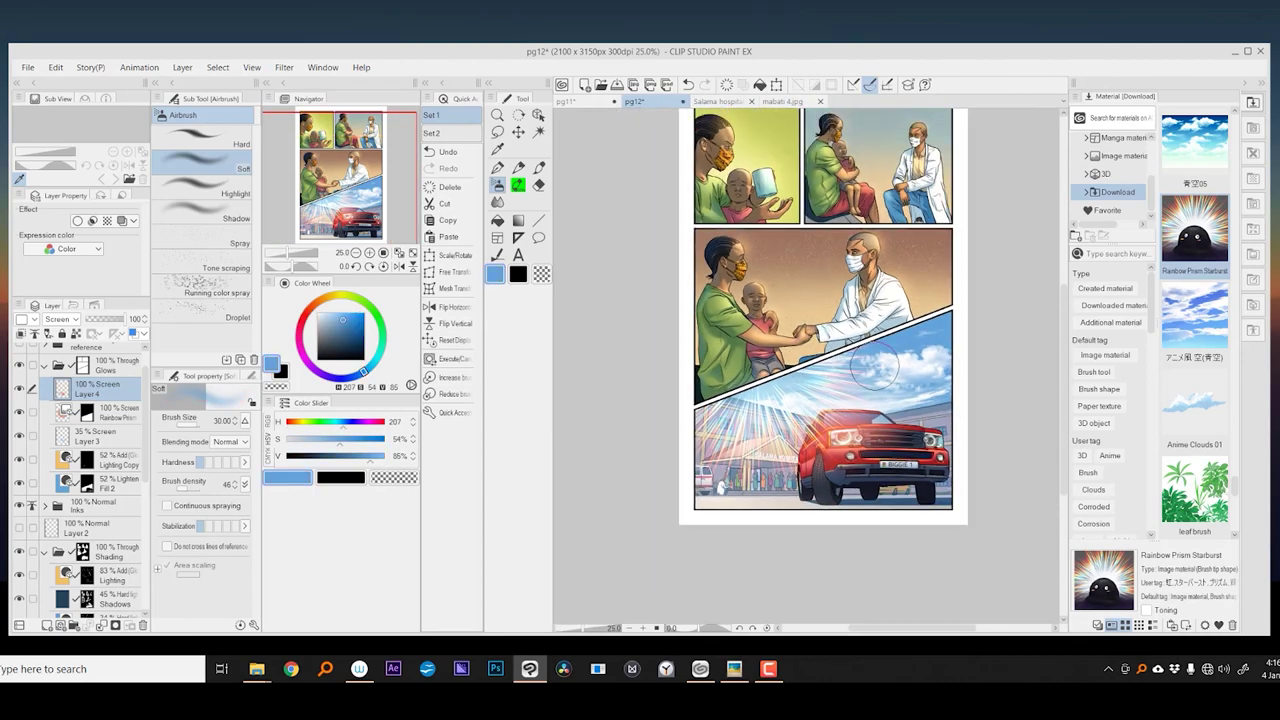
click(113, 319)
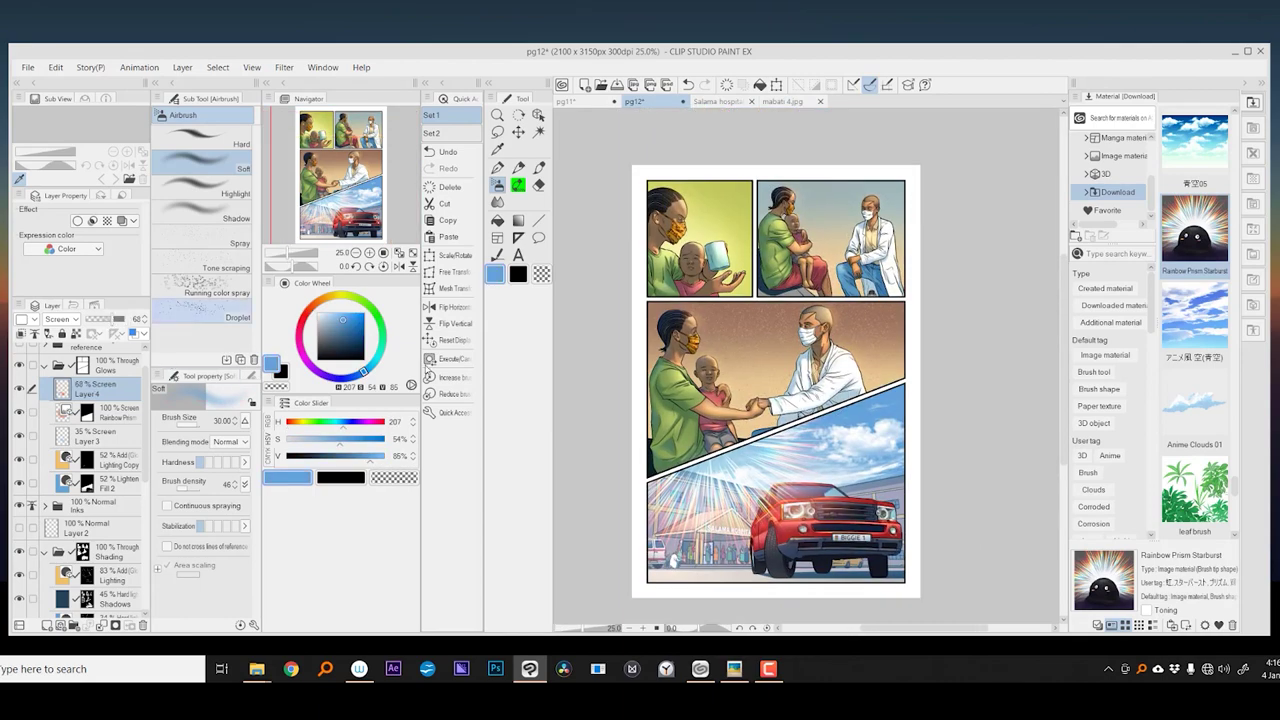
- Airbrush a wide glow over the car panel in red sampled from the car at brush size 70, and save the file
click(306, 316)
alt+click(900, 540)
key(bracketright)
key(bracketright)
key(bracketright)
key(bracketright)
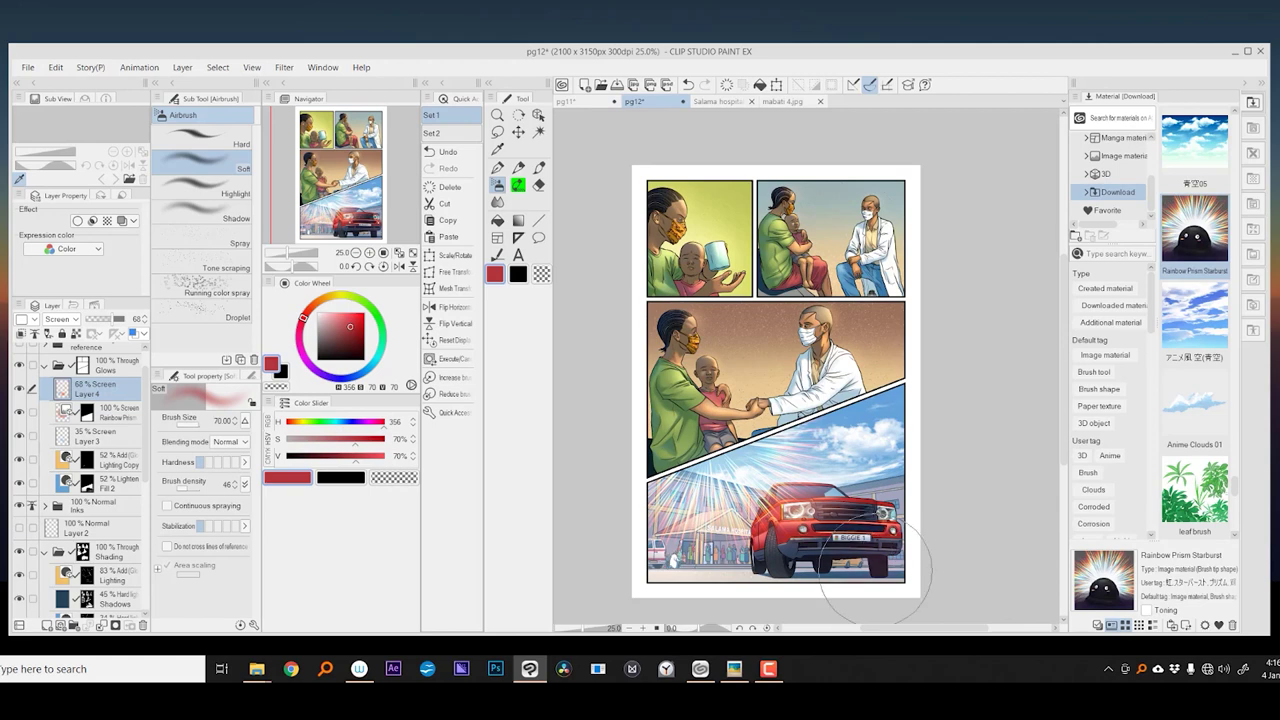
key(ctrl+minus)
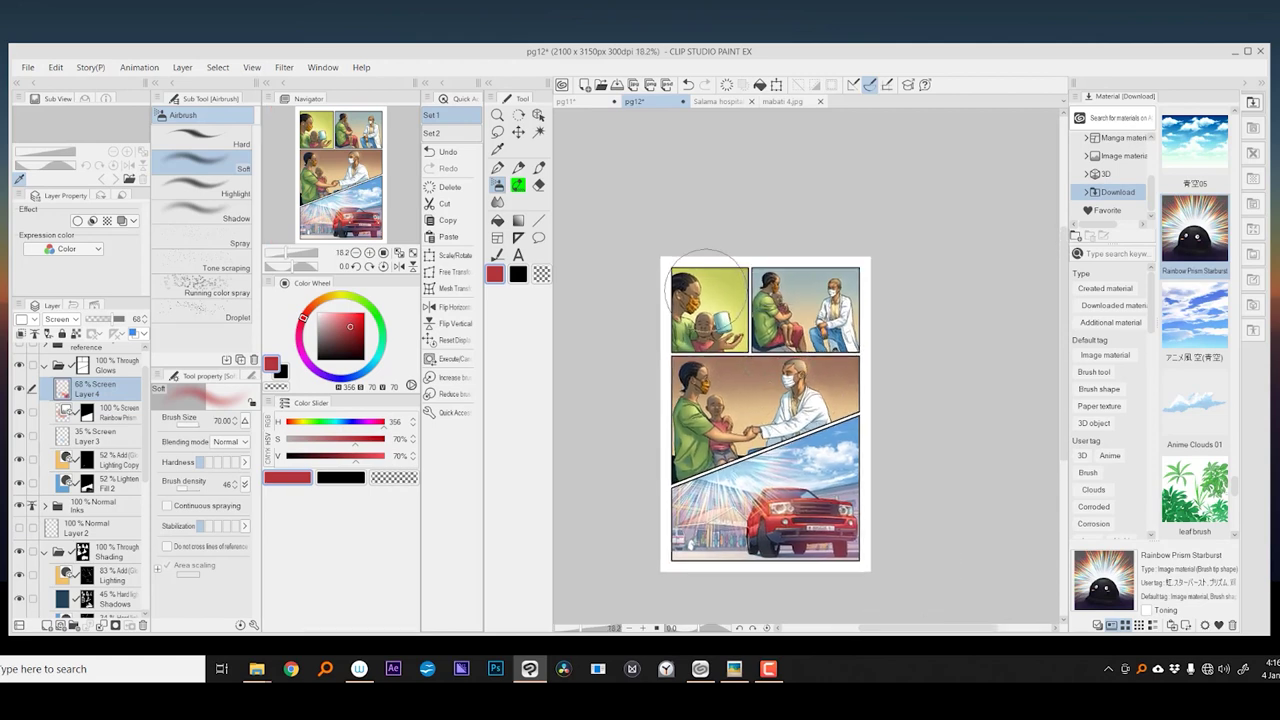
key(ctrl+s)
- Collapse the background, Shading and Glows folders, and hide Shading and Glows so the flat colours show under the inks
scroll(740, 364, up, 4)
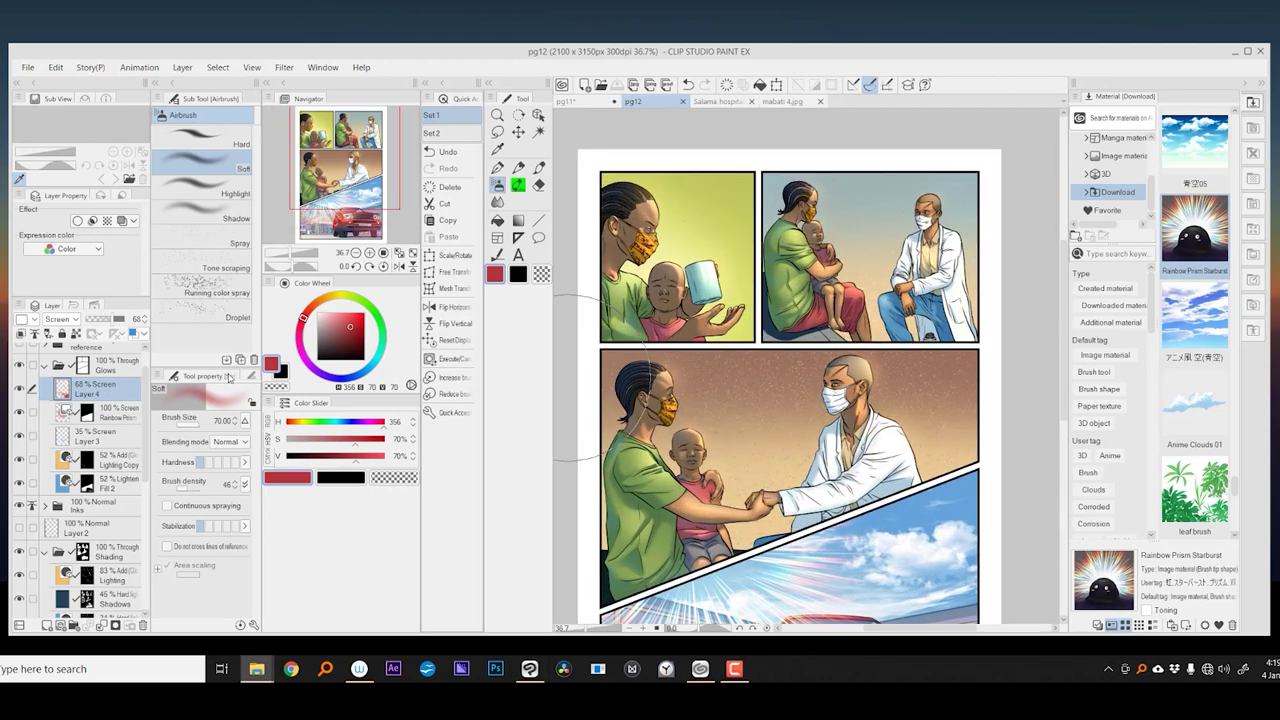
scroll(76, 430, down, 2)
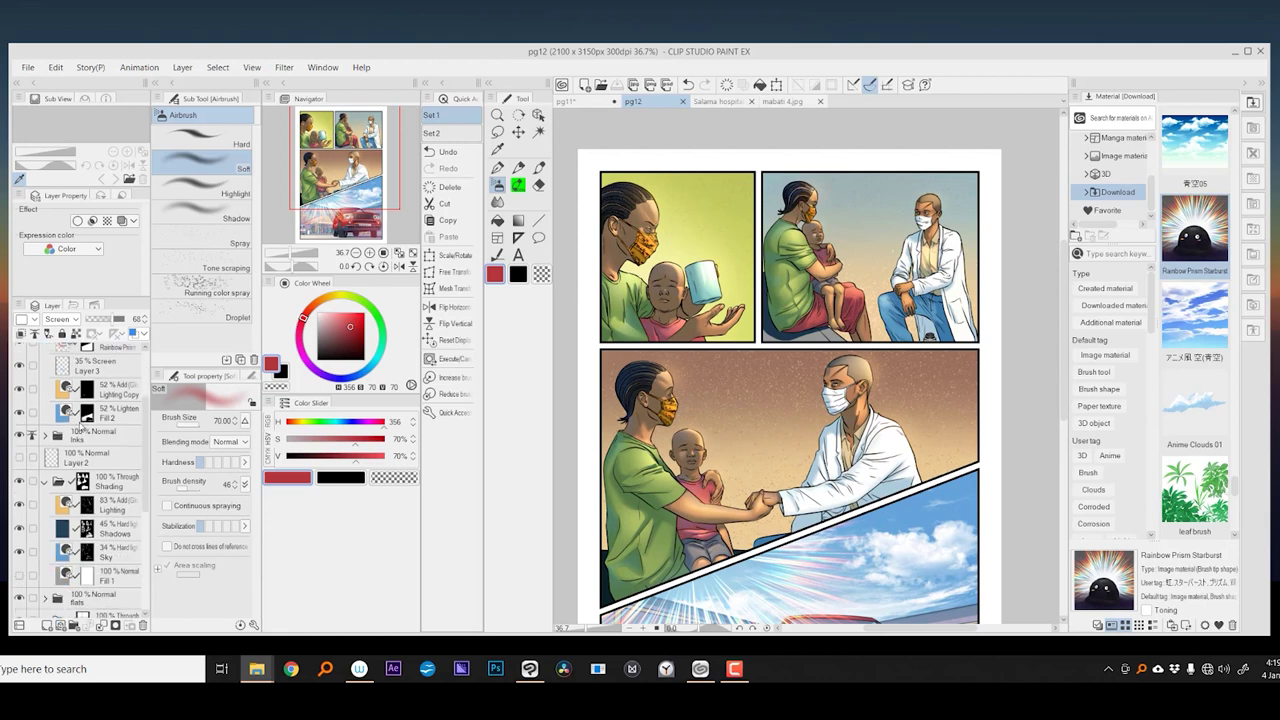
scroll(84, 424, down, 3)
click(45, 532)
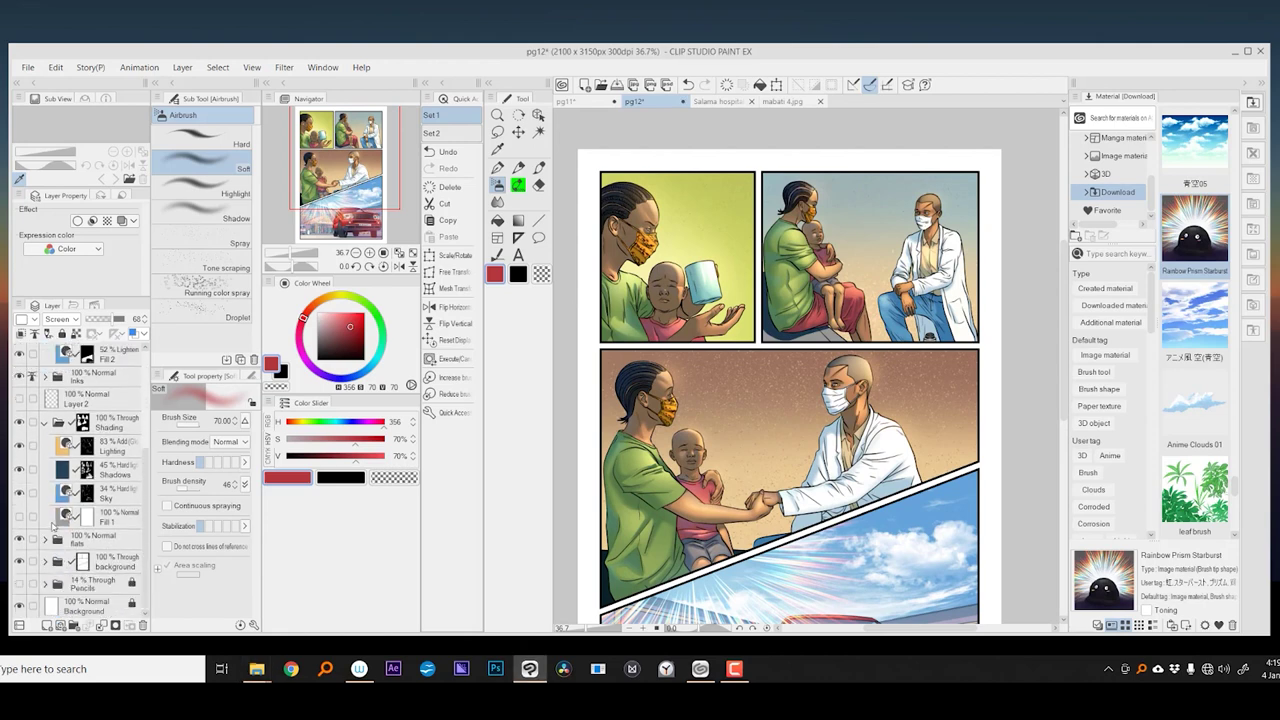
click(42, 424)
scroll(50, 400, up, 3)
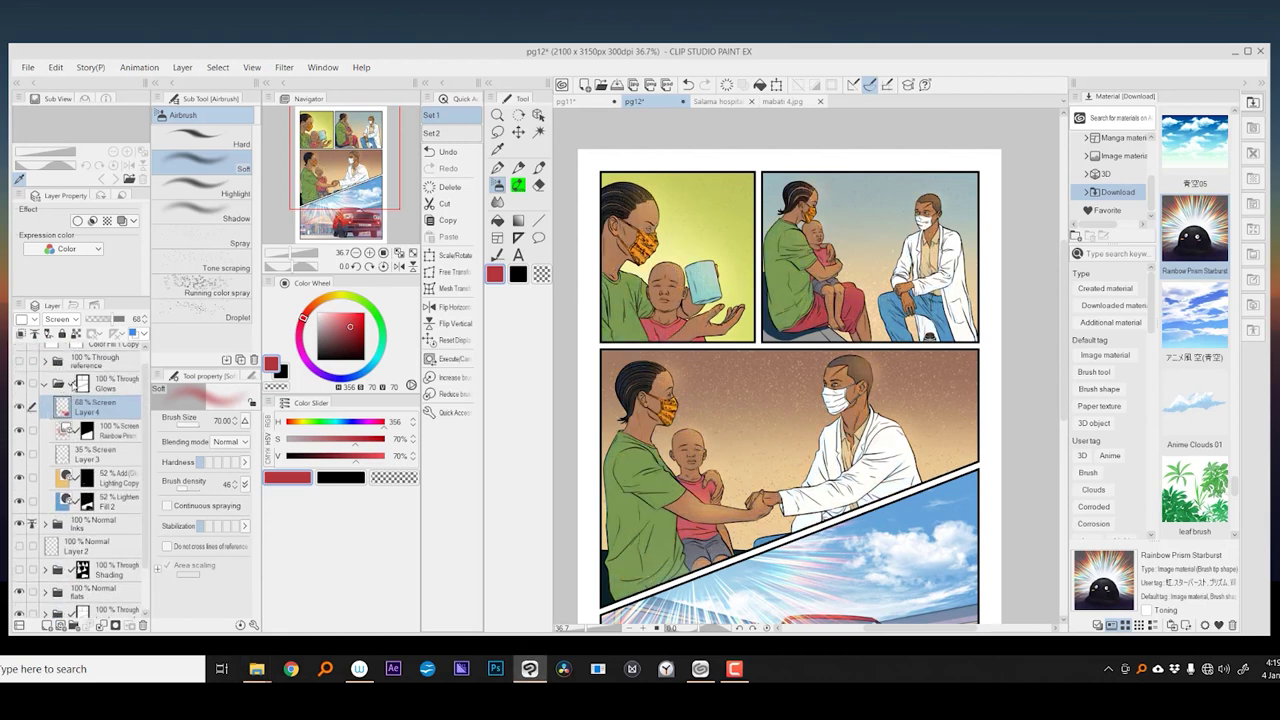
click(44, 392)
click(19, 400)
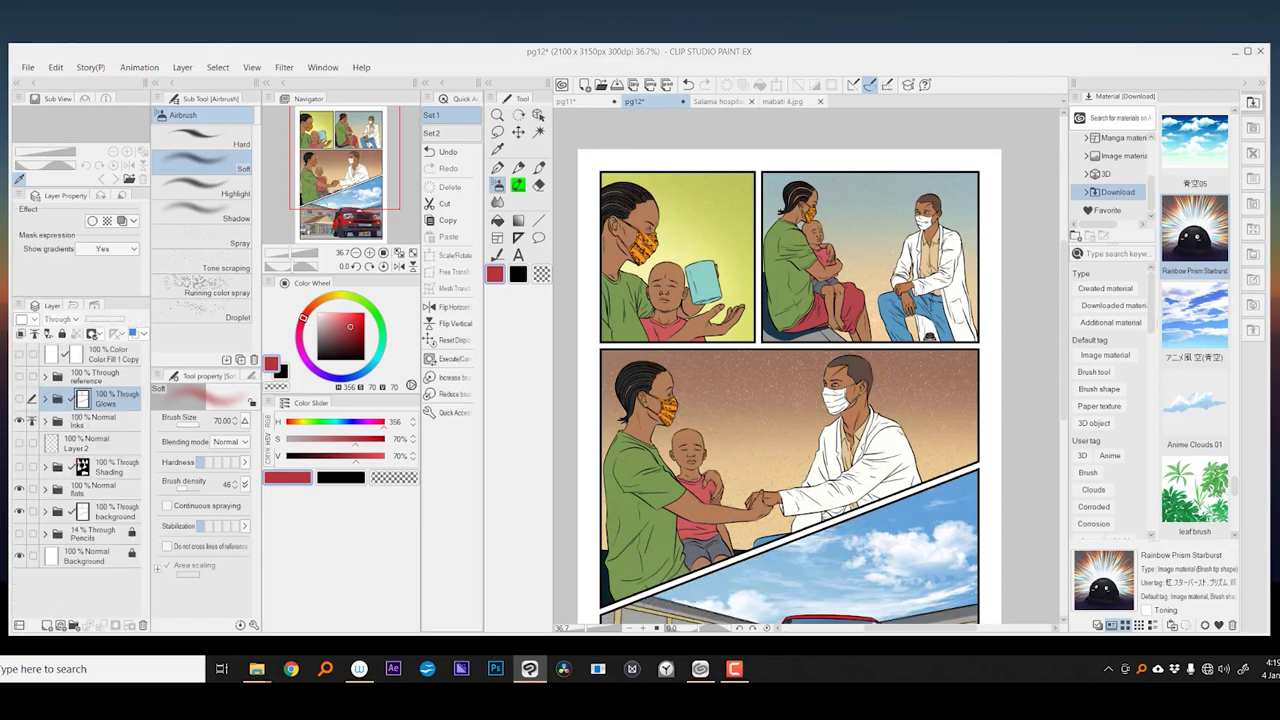
- Look closely at the upper panels and toggle the Glows folder's visibility to compare its effect
key(super+e)
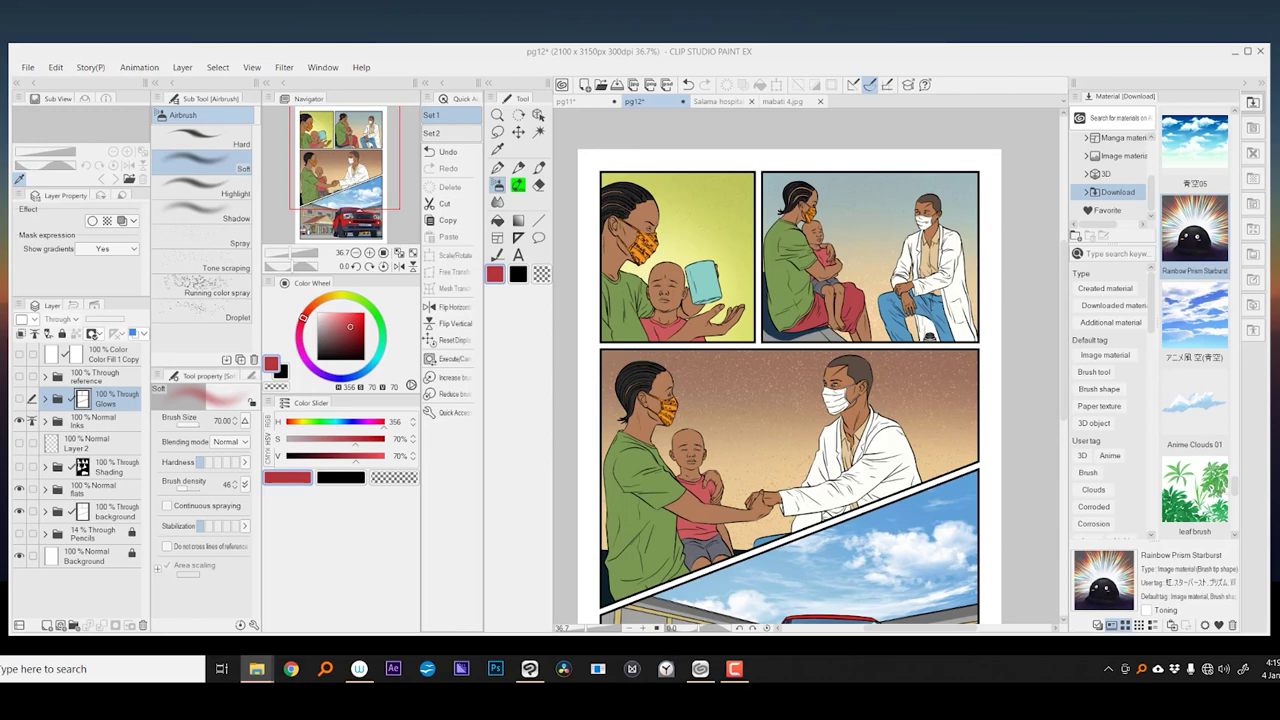
scroll(727, 265, up, 2)
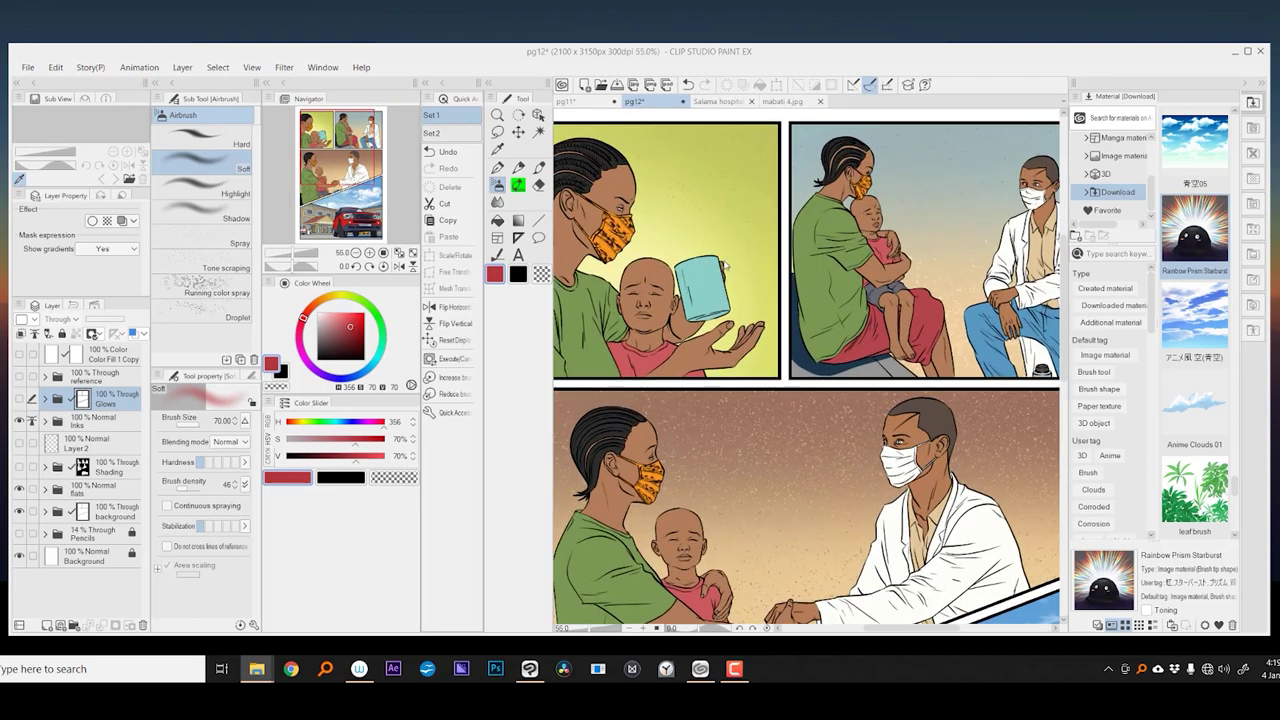
click(18, 401)
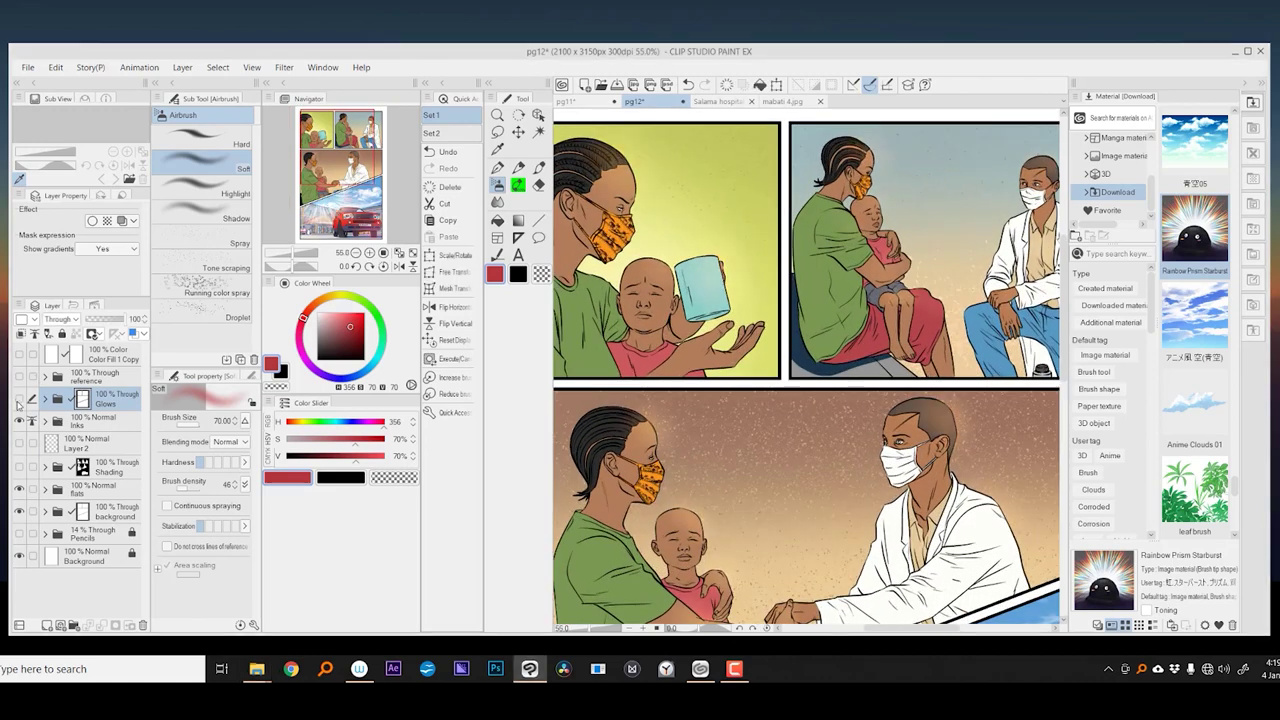
- Open the flats folder, toggle the skin 1 and clothes 1 layers to check their contents, and select the face features layer
click(45, 489)
scroll(66, 512, down, 5)
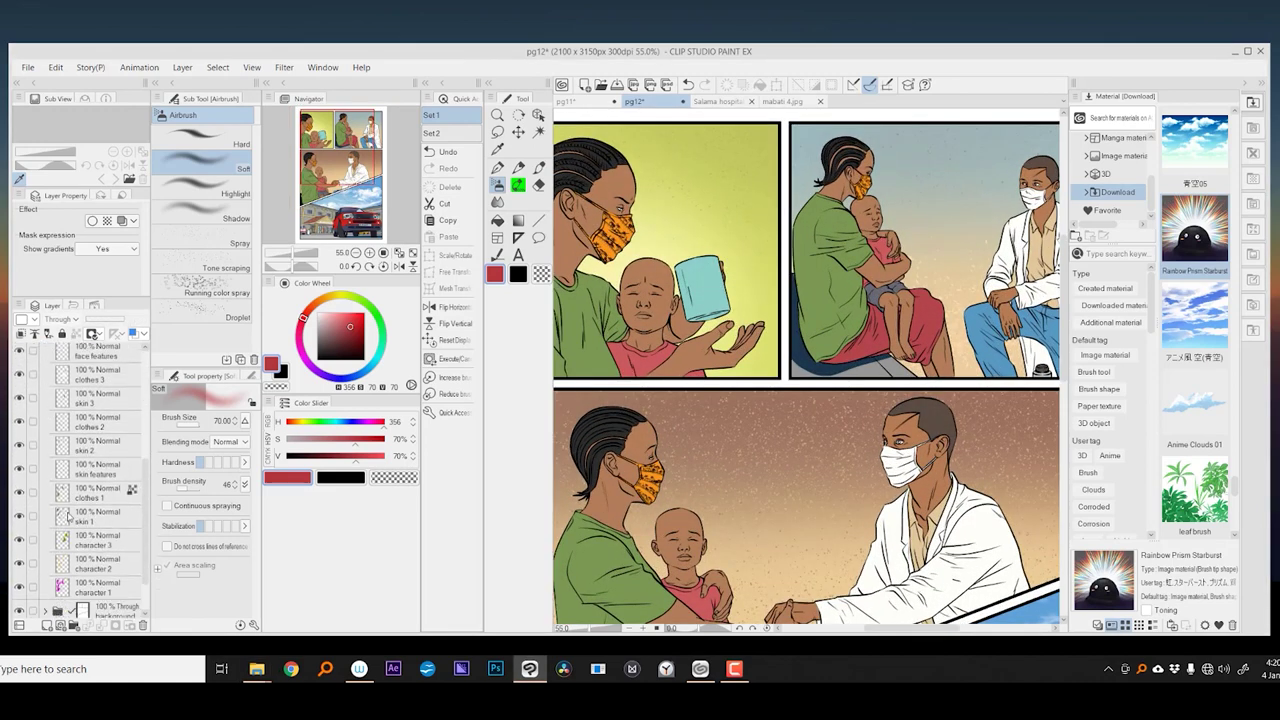
click(18, 516)
click(18, 516)
click(18, 492)
click(18, 492)
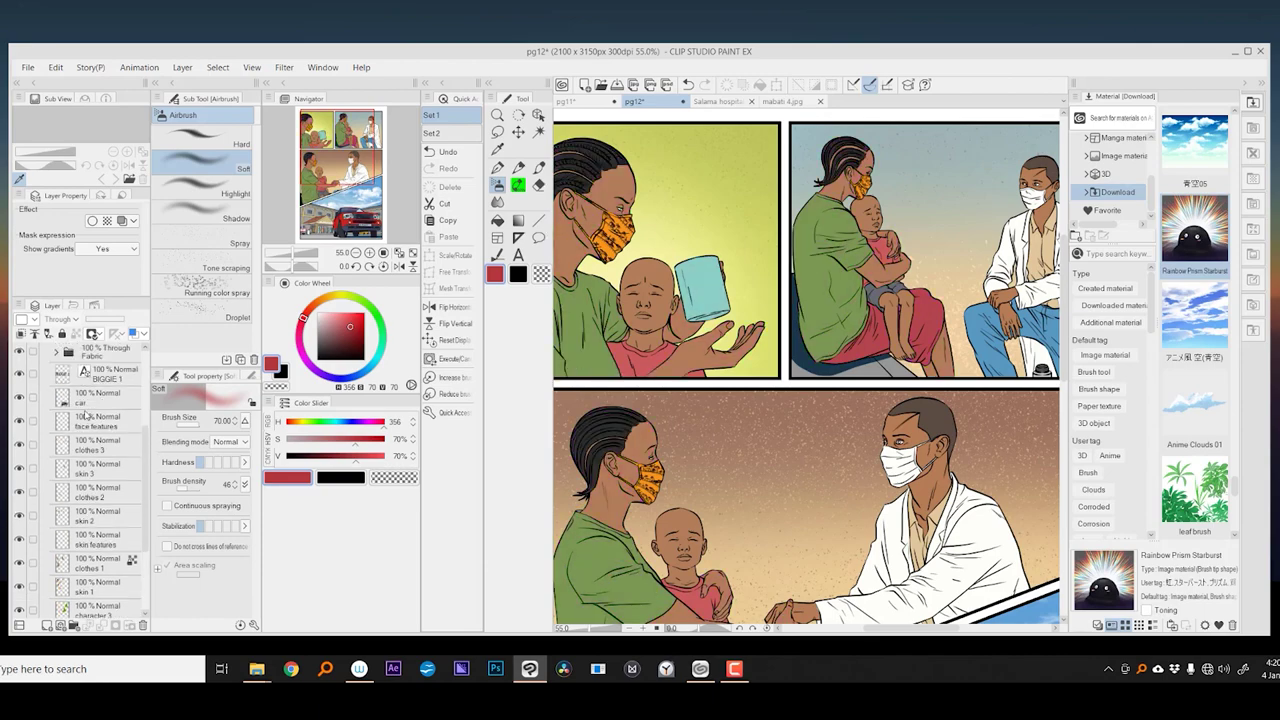
scroll(88, 444, up, 2)
click(90, 442)
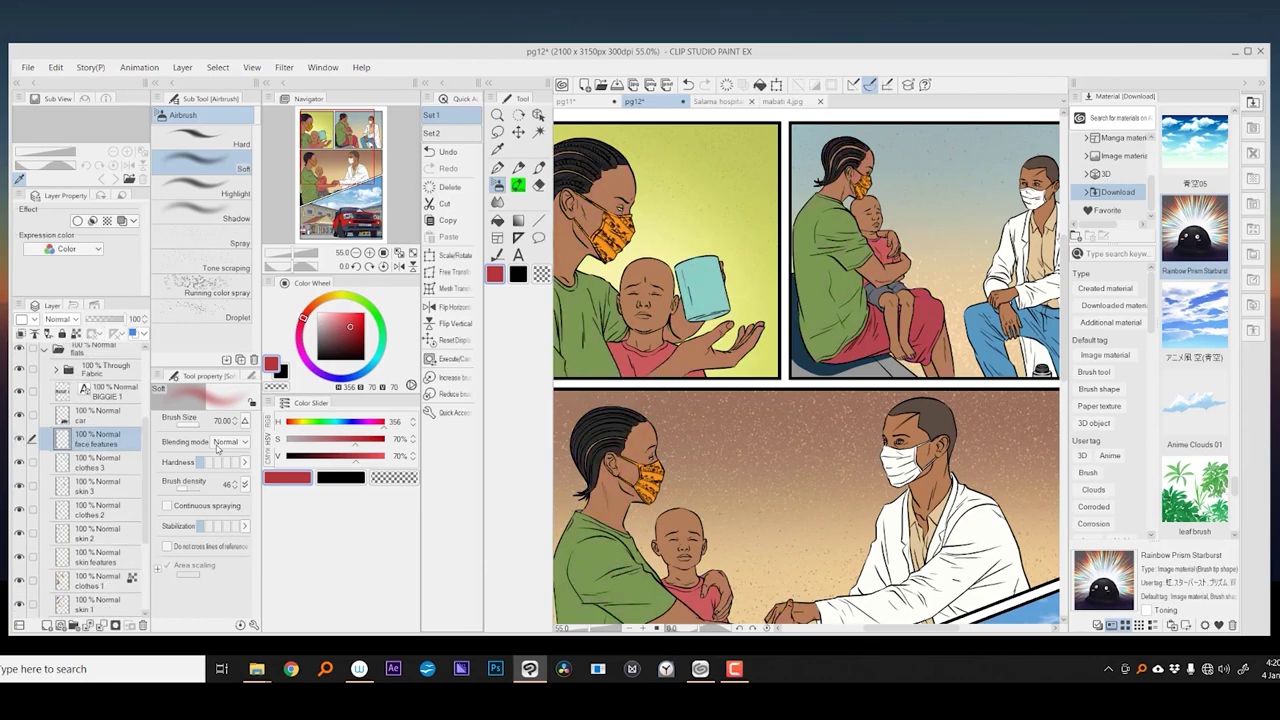
- Lasso the doctor's eye in the handshake panel and choose a dark red colour with H 356, S 53, V 29
scroll(940, 470, up, 5)
click(500, 133)
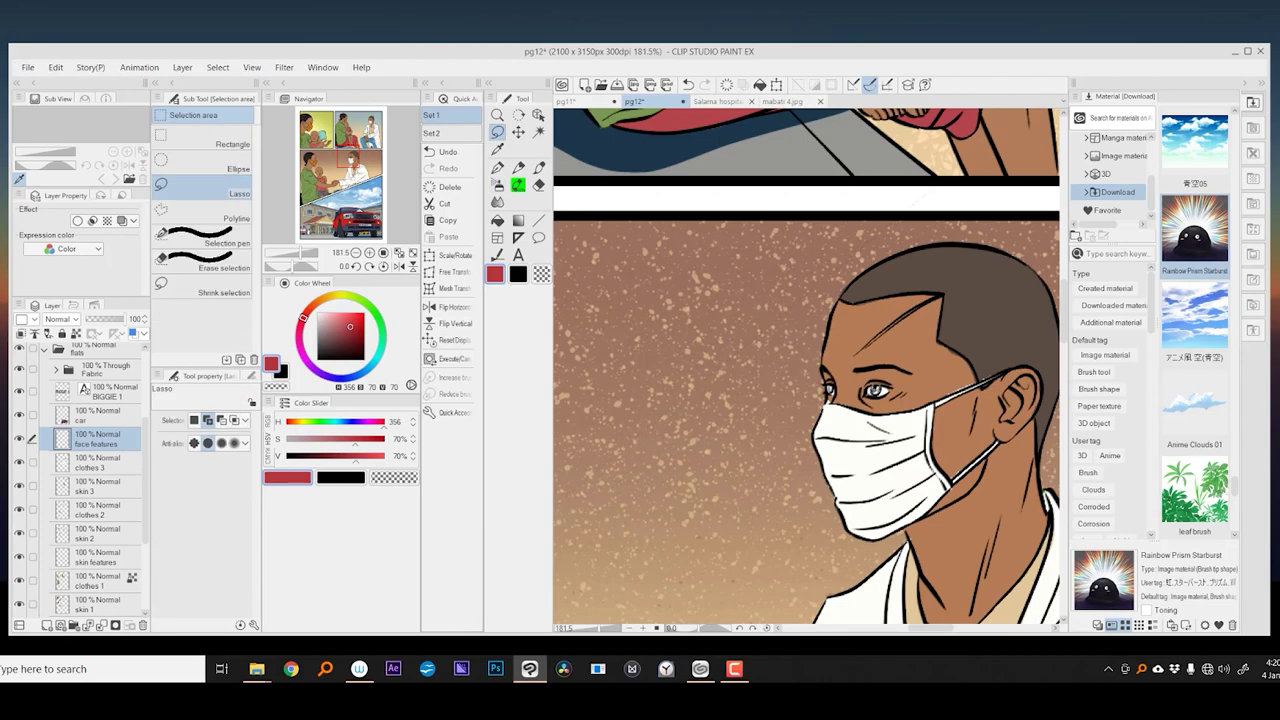
drag(830, 372, 834, 376)
click(342, 346)
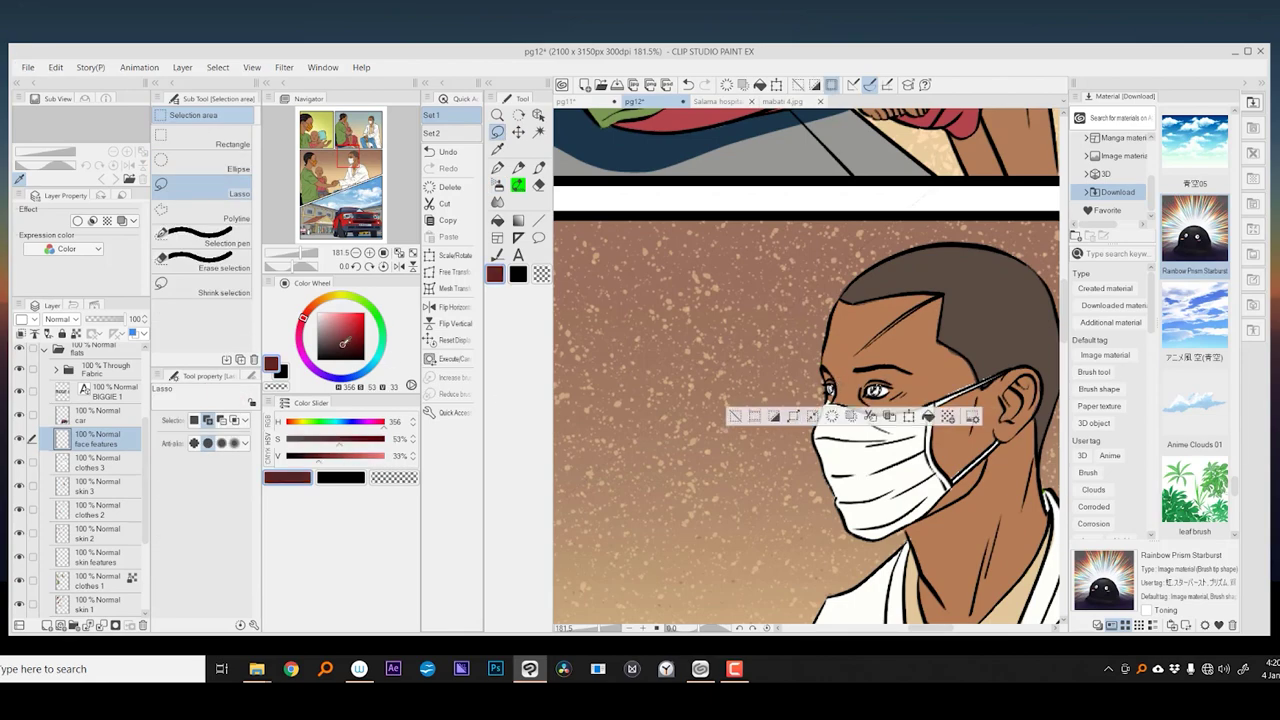
scroll(948, 414, down, 6)
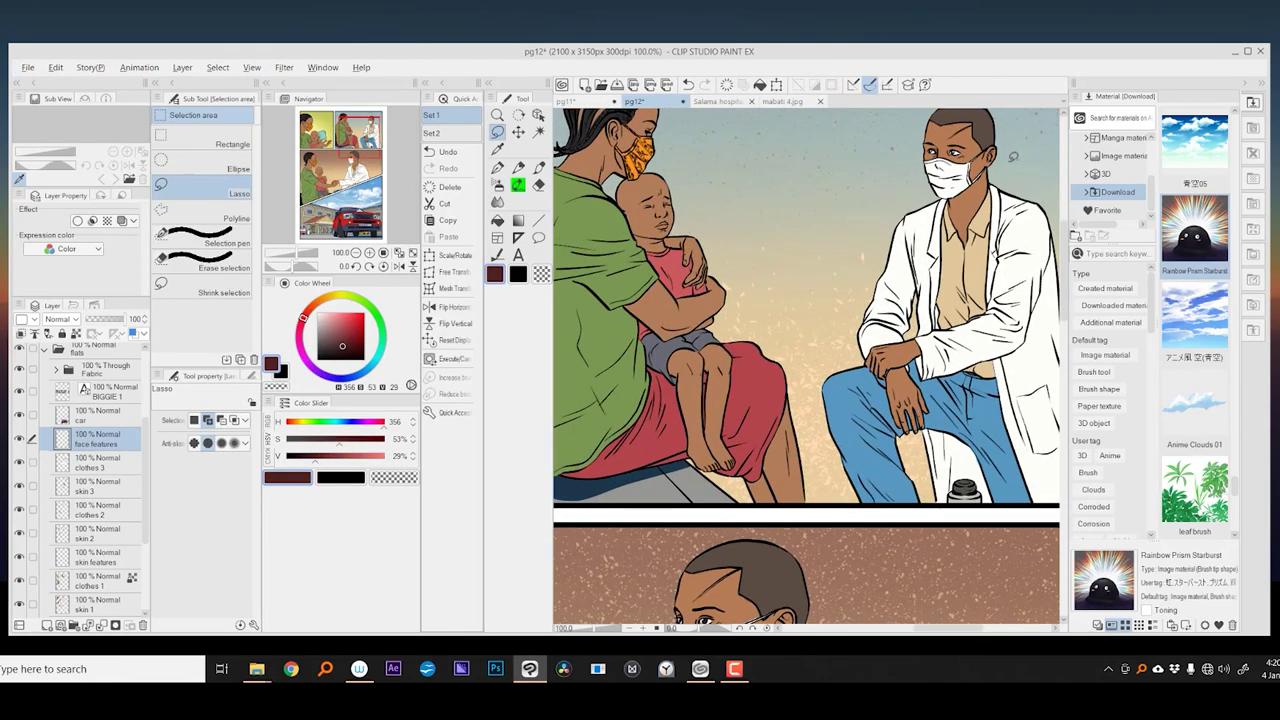
drag(948, 414, 873, 289)
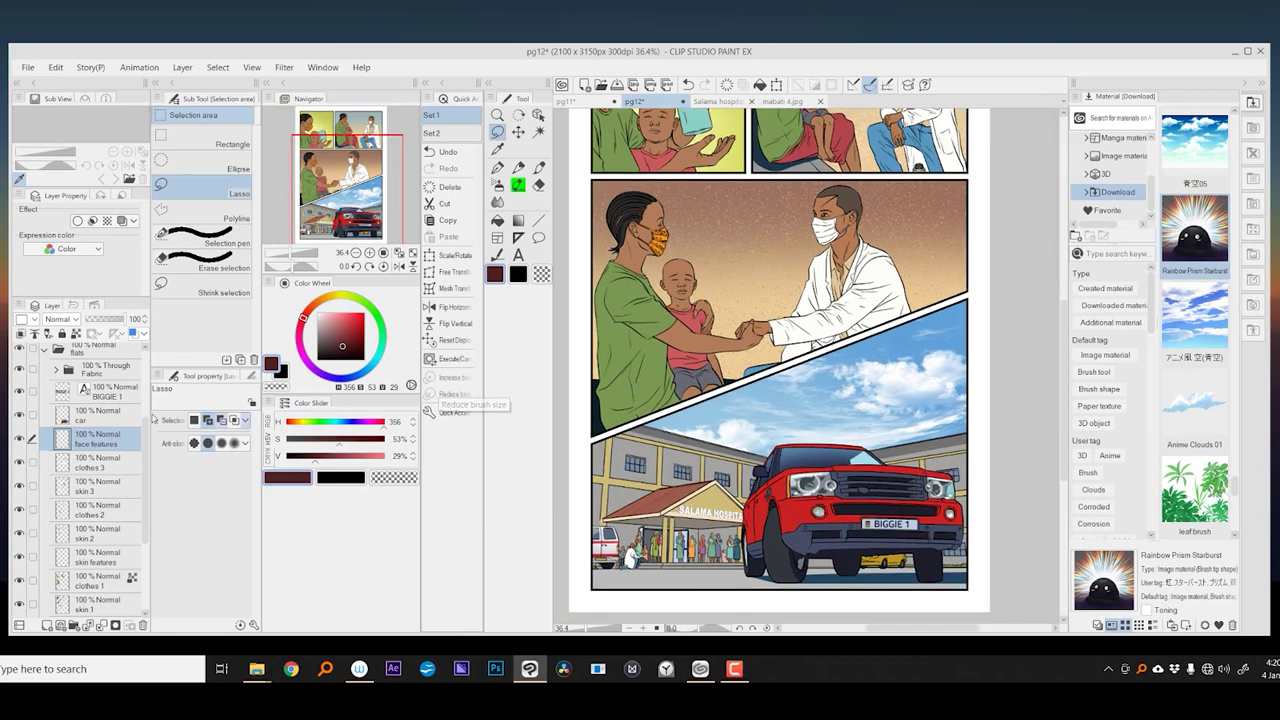
- Collapse the flats folder and show the Shading and Glows folders again over the flat colours
click(45, 350)
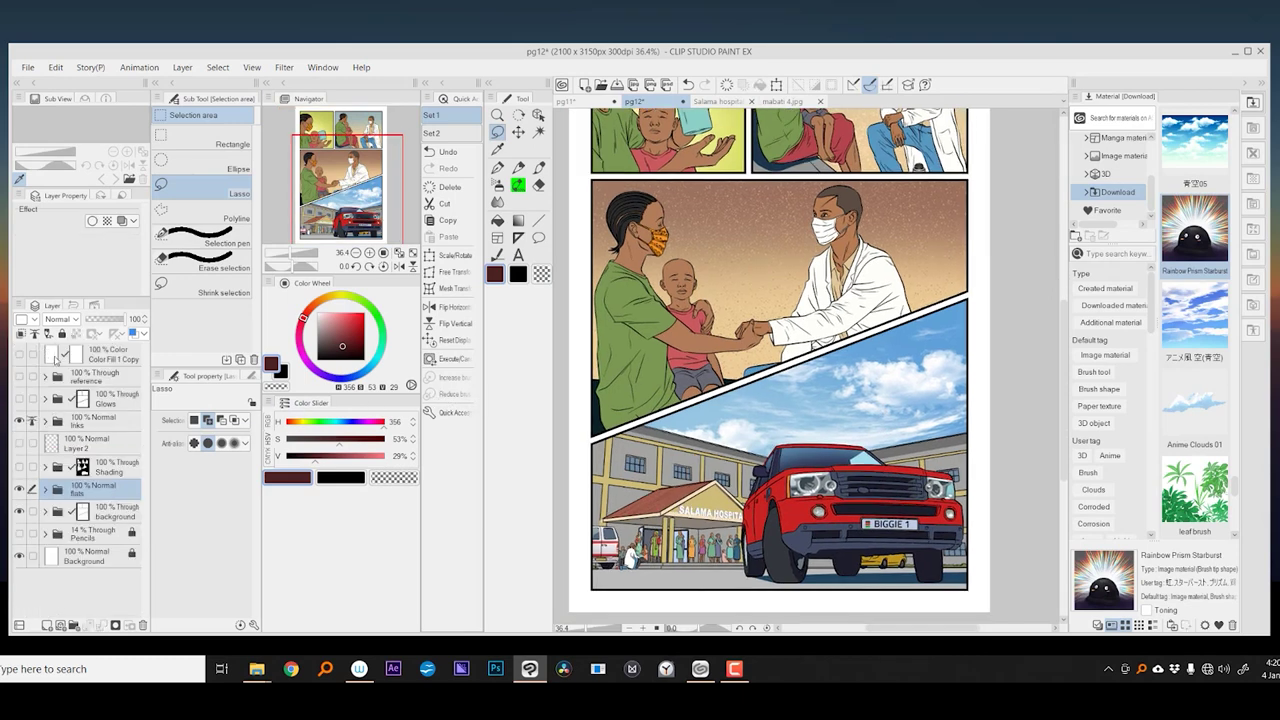
click(18, 467)
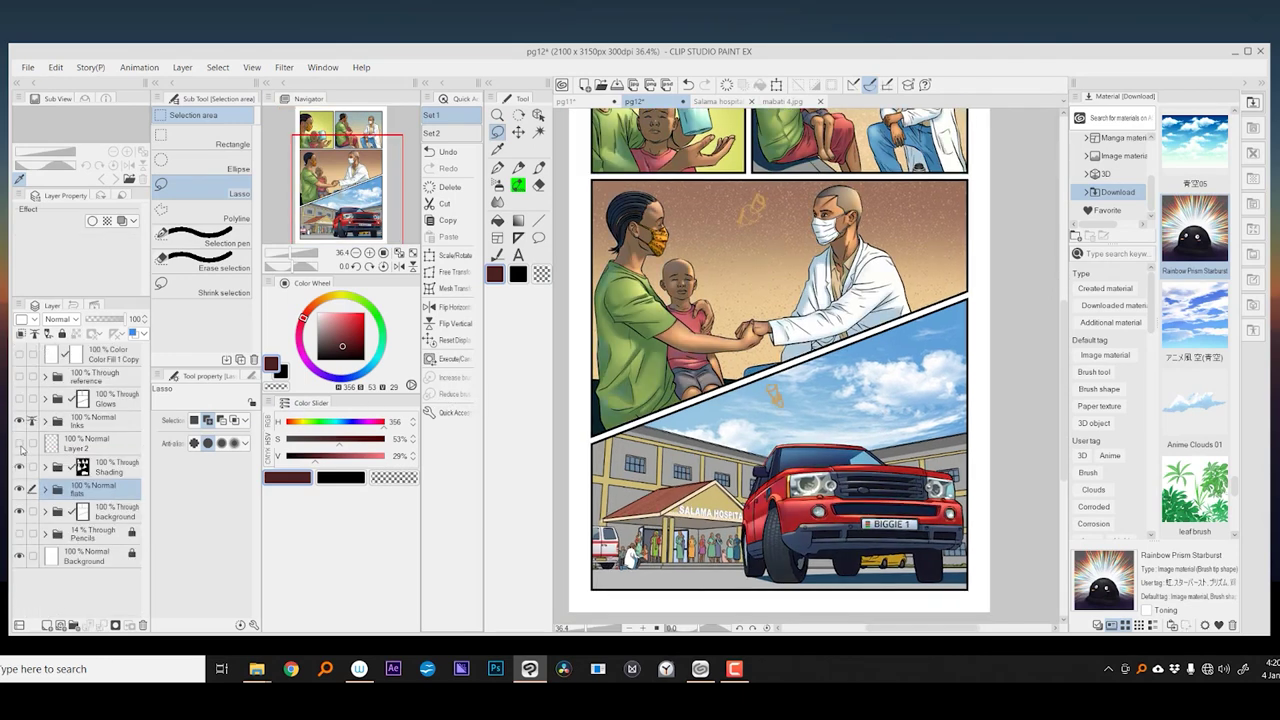
click(18, 398)
click(18, 376)
click(18, 378)
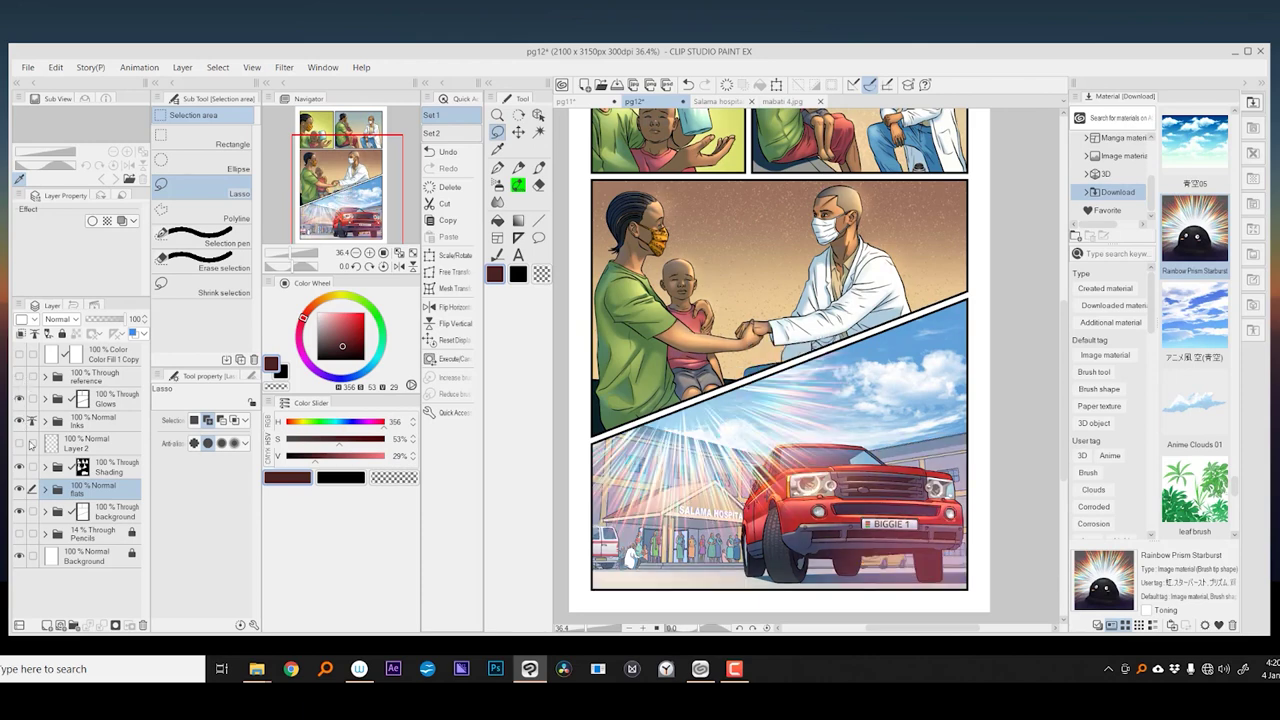
scroll(714, 382, down, 1)
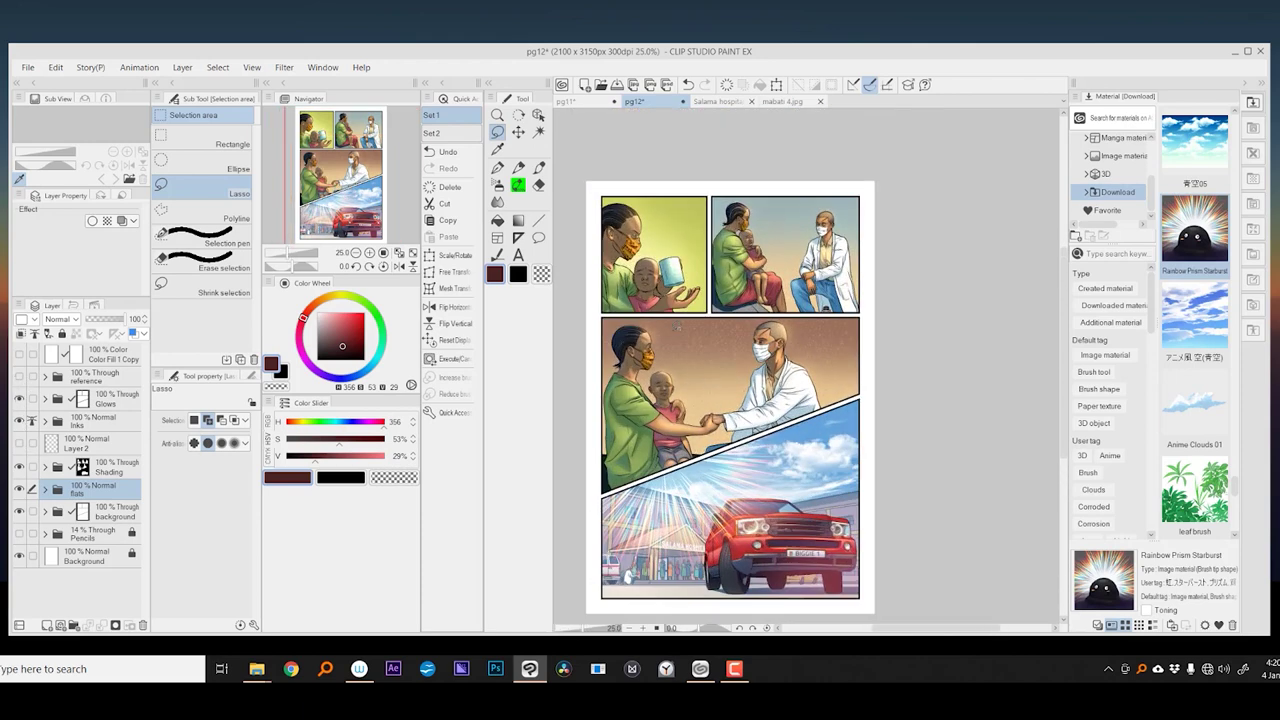
- Export the page as a single-layer PNG, replacing the existing pg12.png
click(649, 85)
double_click(299, 160)
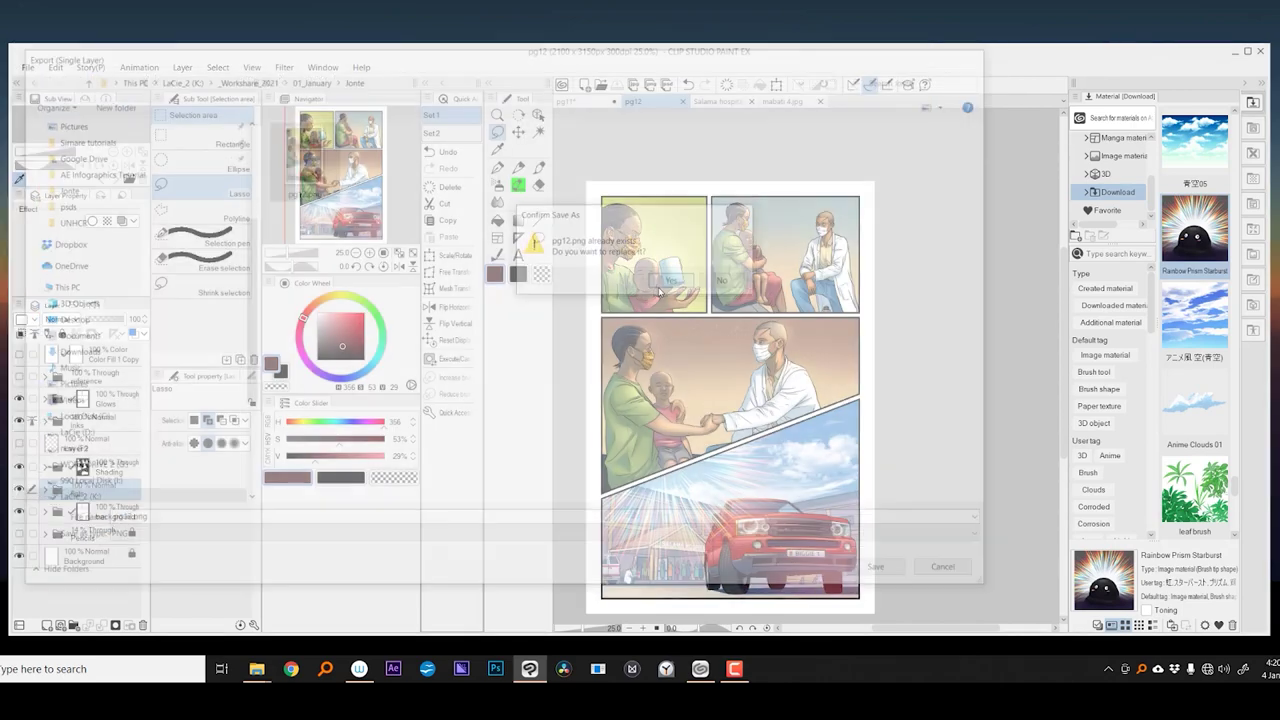
click(820, 146)
click(847, 189)
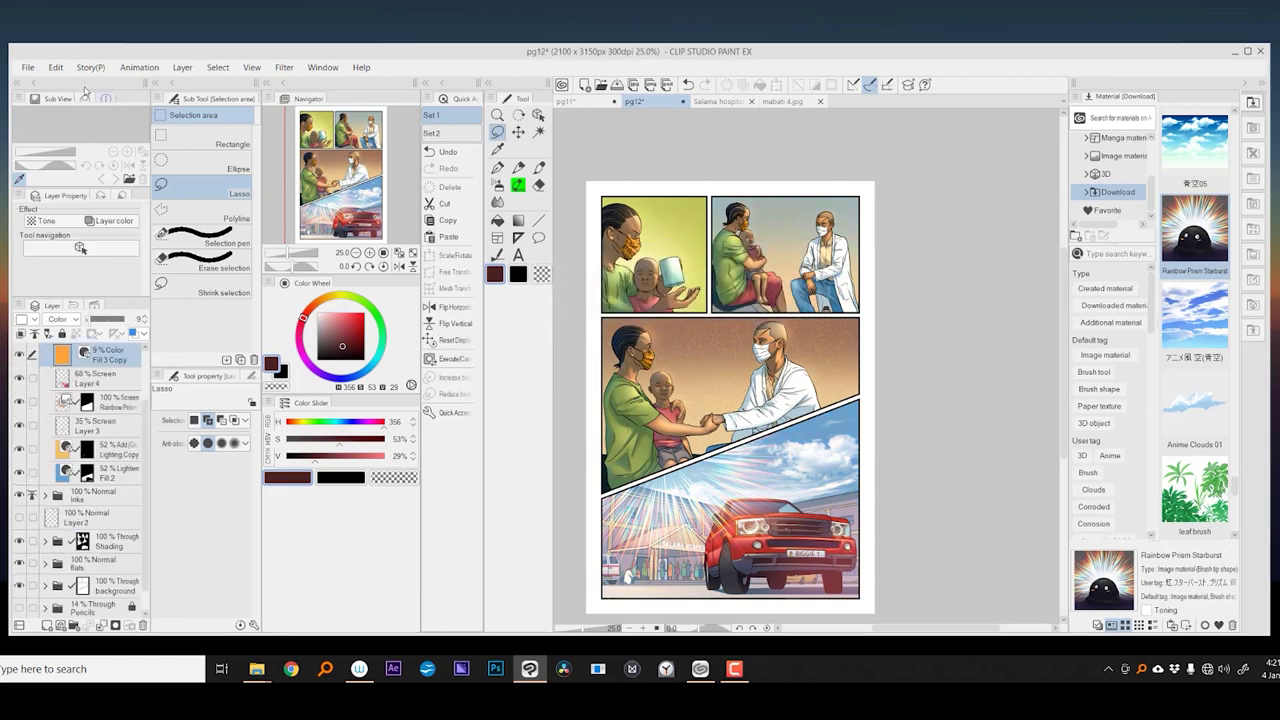
- Save a duplicate of the page as the Photoshop document pg12_v2.psd, accepting the rasterization of incompatible layers
click(28, 67)
key(Escape)
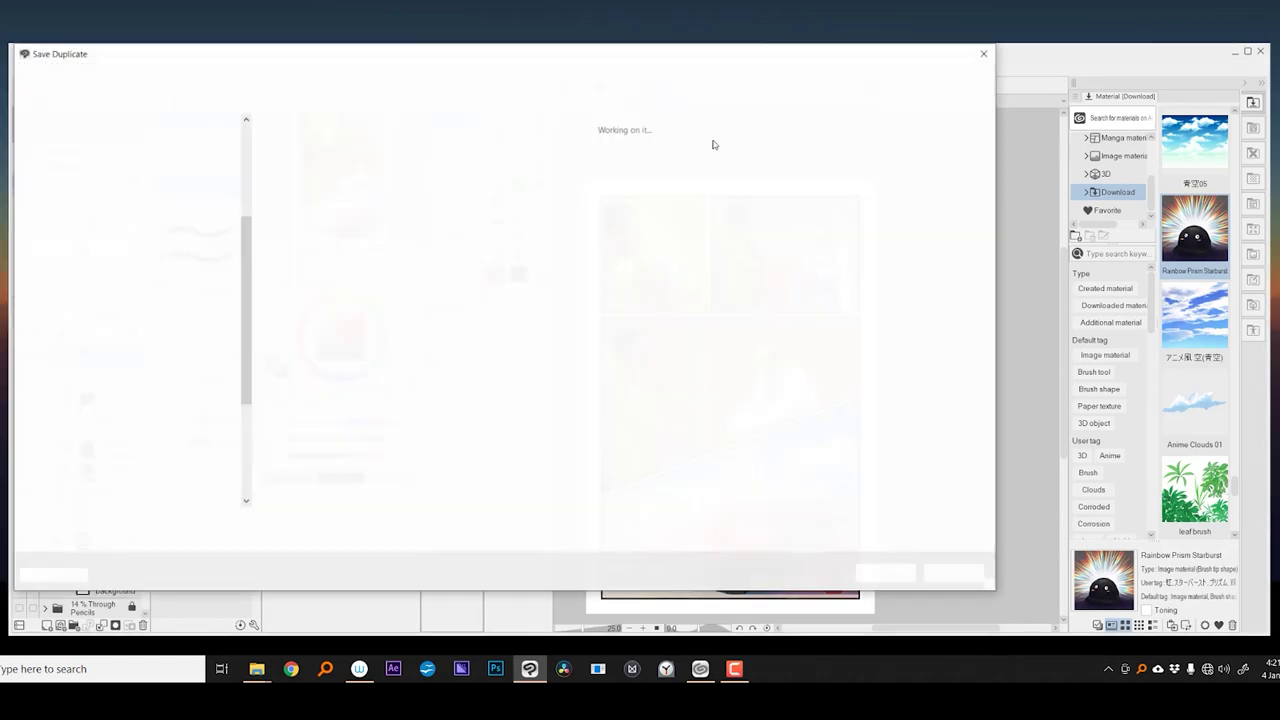
click(657, 86)
click(121, 519)
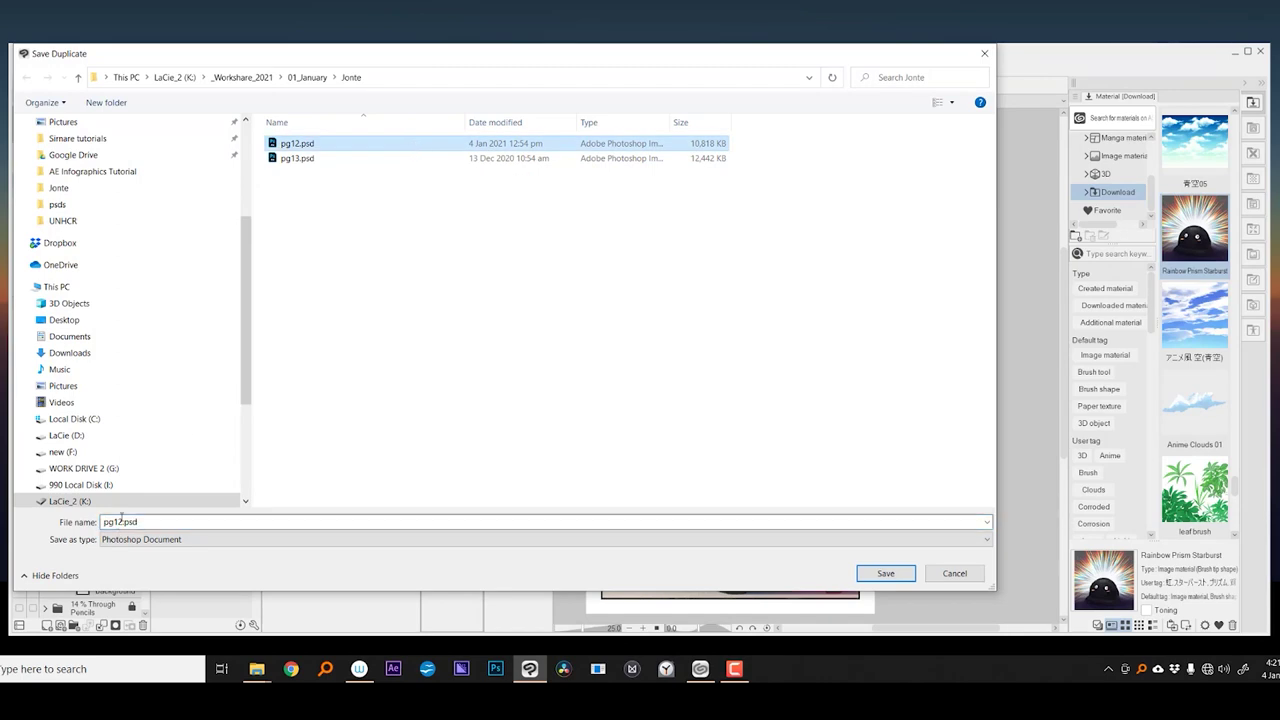
key(BackSpace)
text(33)
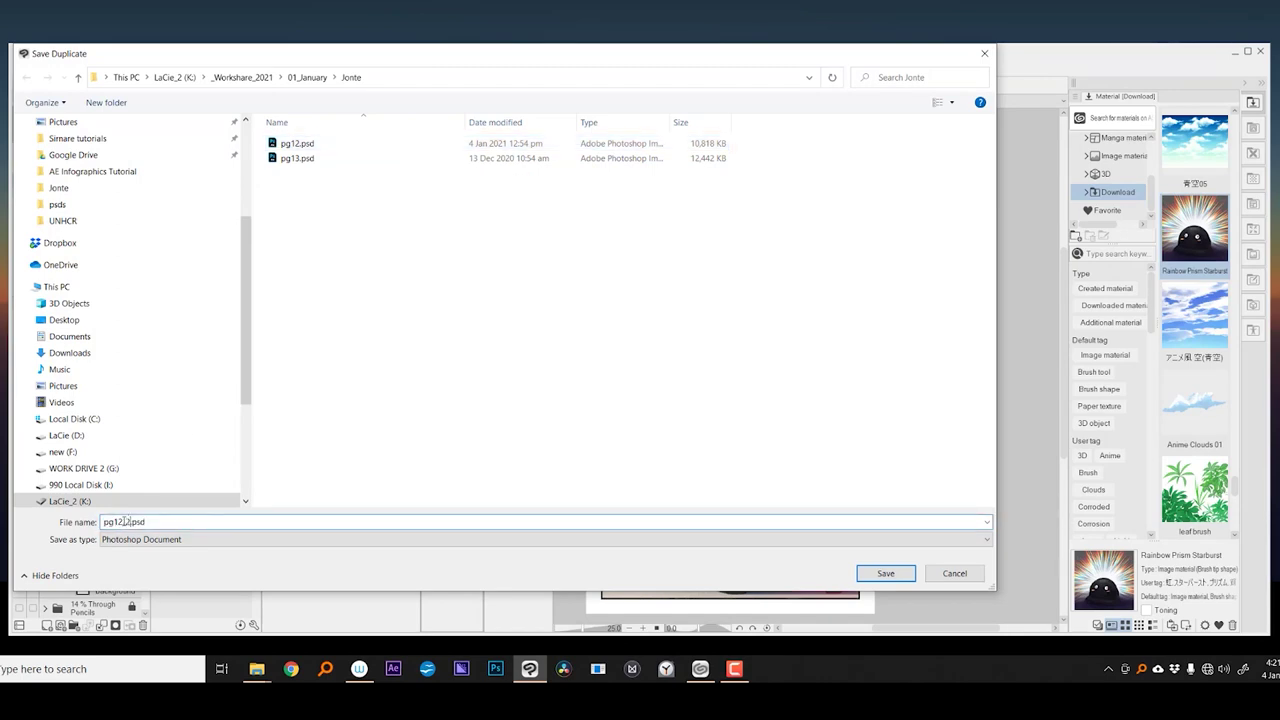
key(Return)
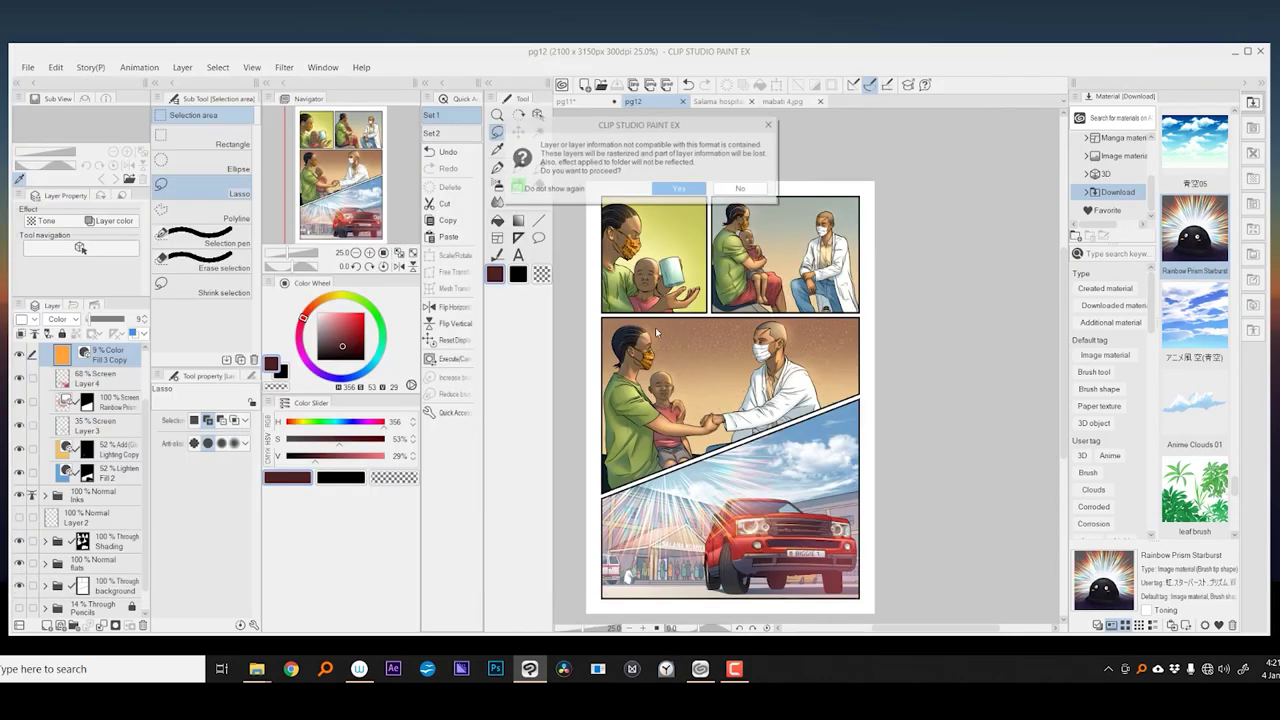
click(730, 189)
click(817, 226)
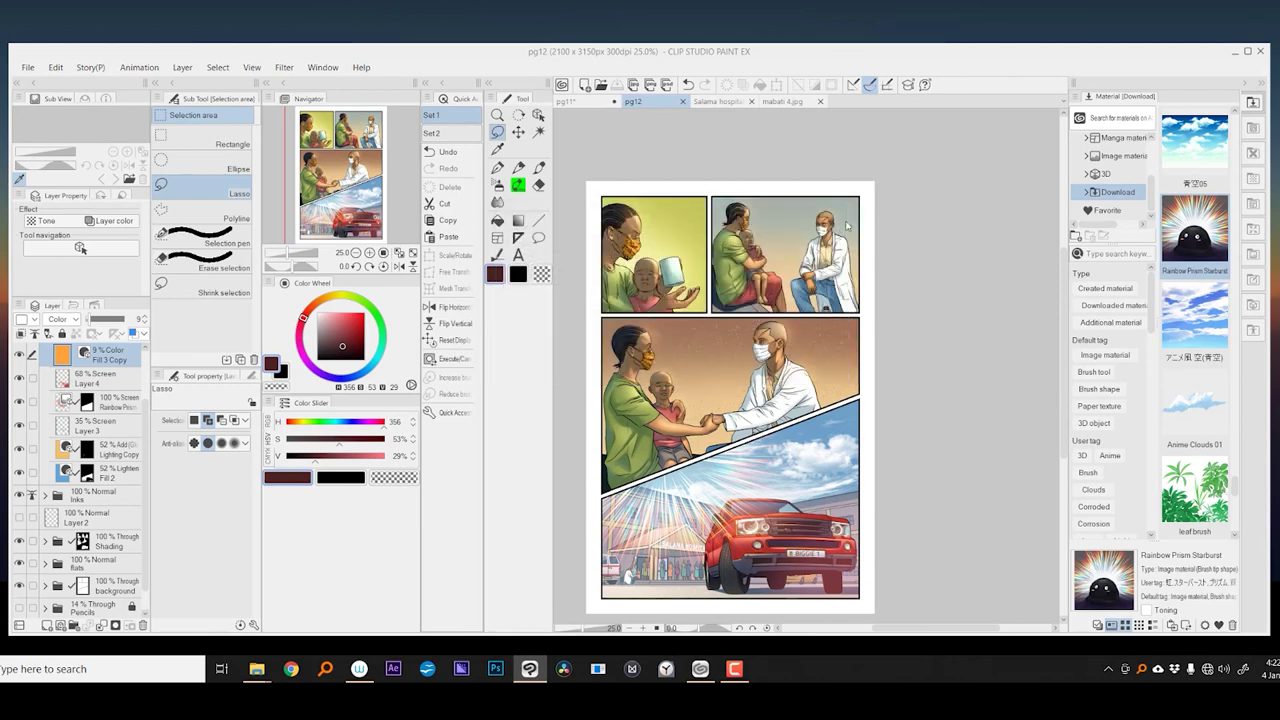
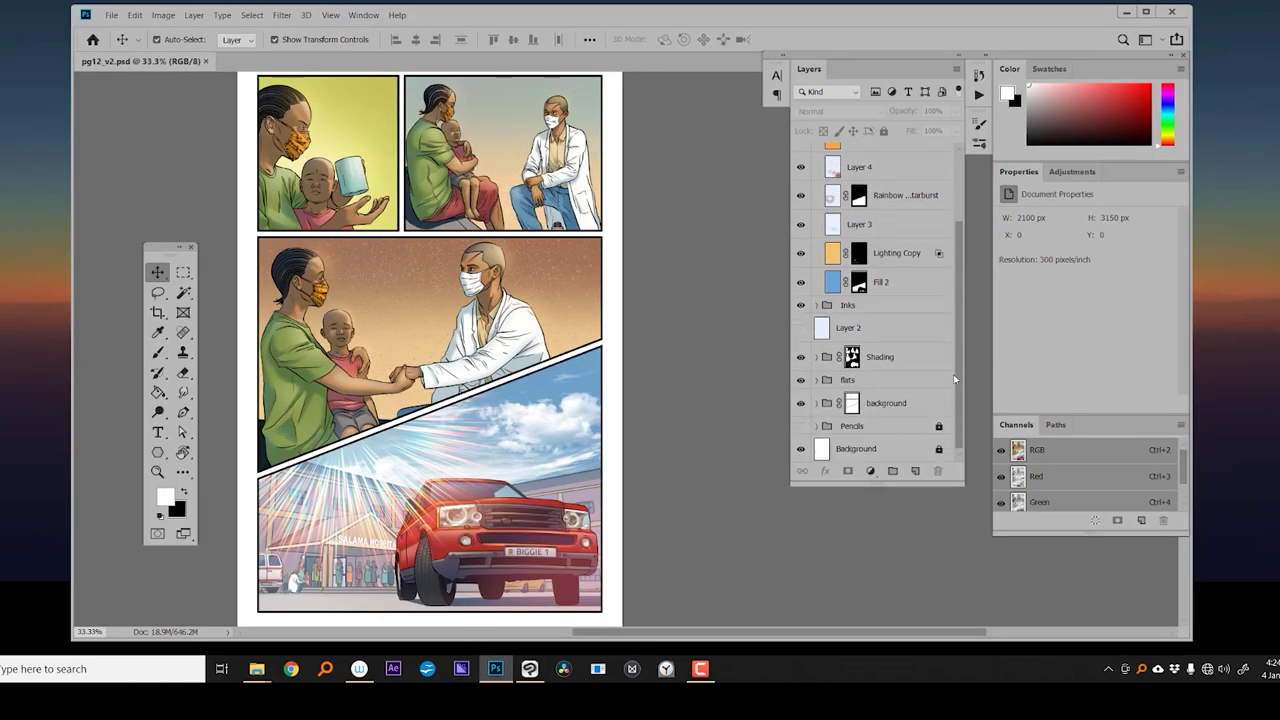
- In Photoshop, expand the background group of pg12_v2.psd and select its Layer 1
click(851, 402)
click(817, 402)
scroll(957, 454, down, 3)
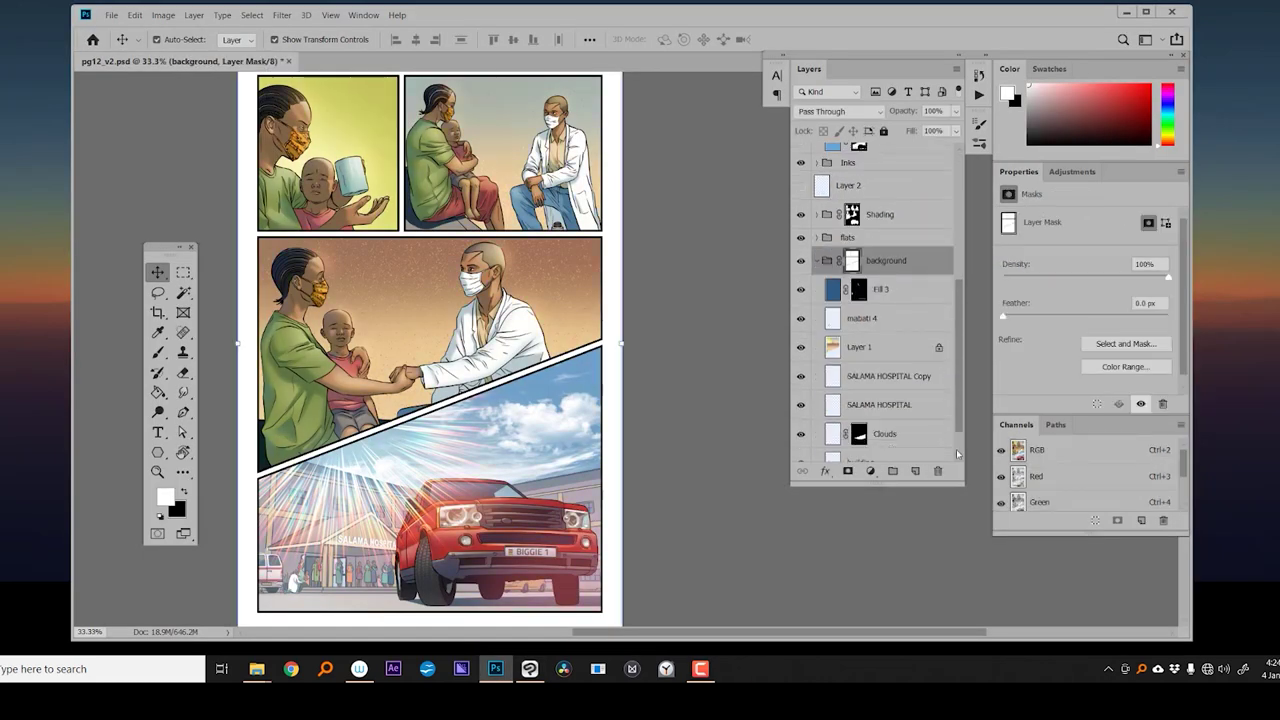
scroll(957, 454, down, 2)
click(870, 286)
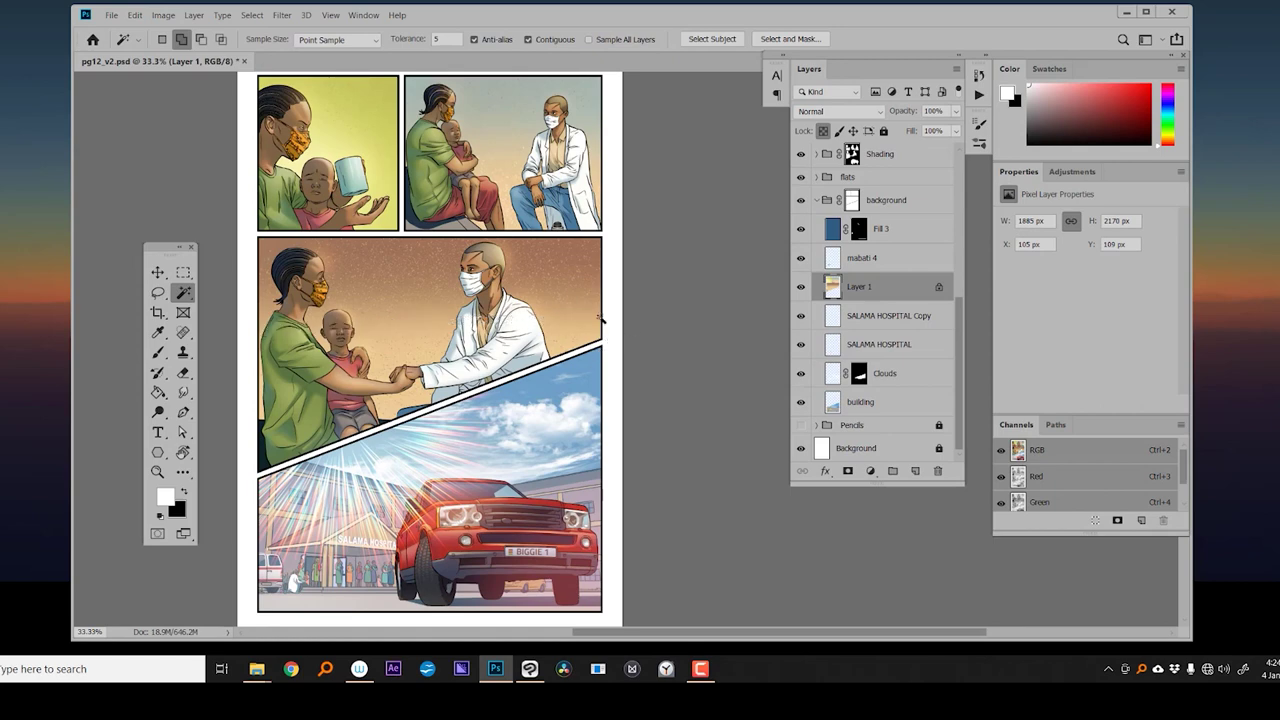
- Outline the slanted handshake panel with the Polygonal Lasso and add a new layer above Layer 1
click(158, 292)
click(228, 302)
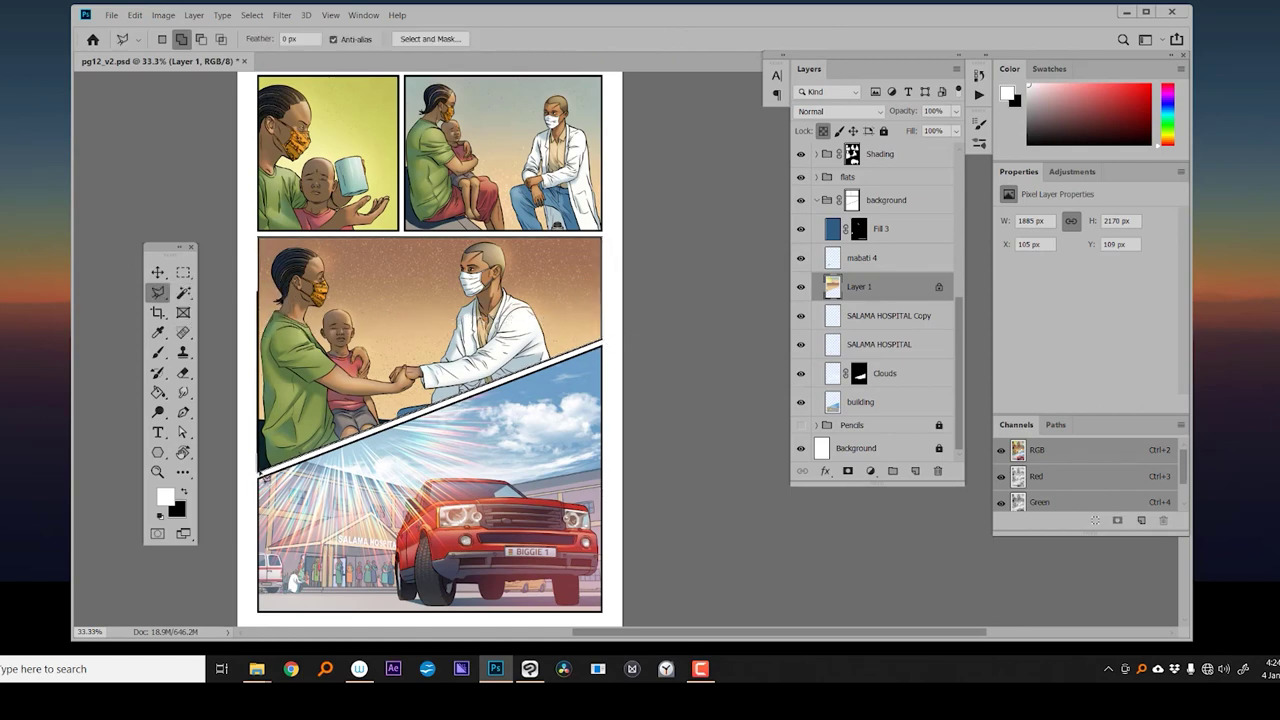
key(ctrl+shift+alt+n)
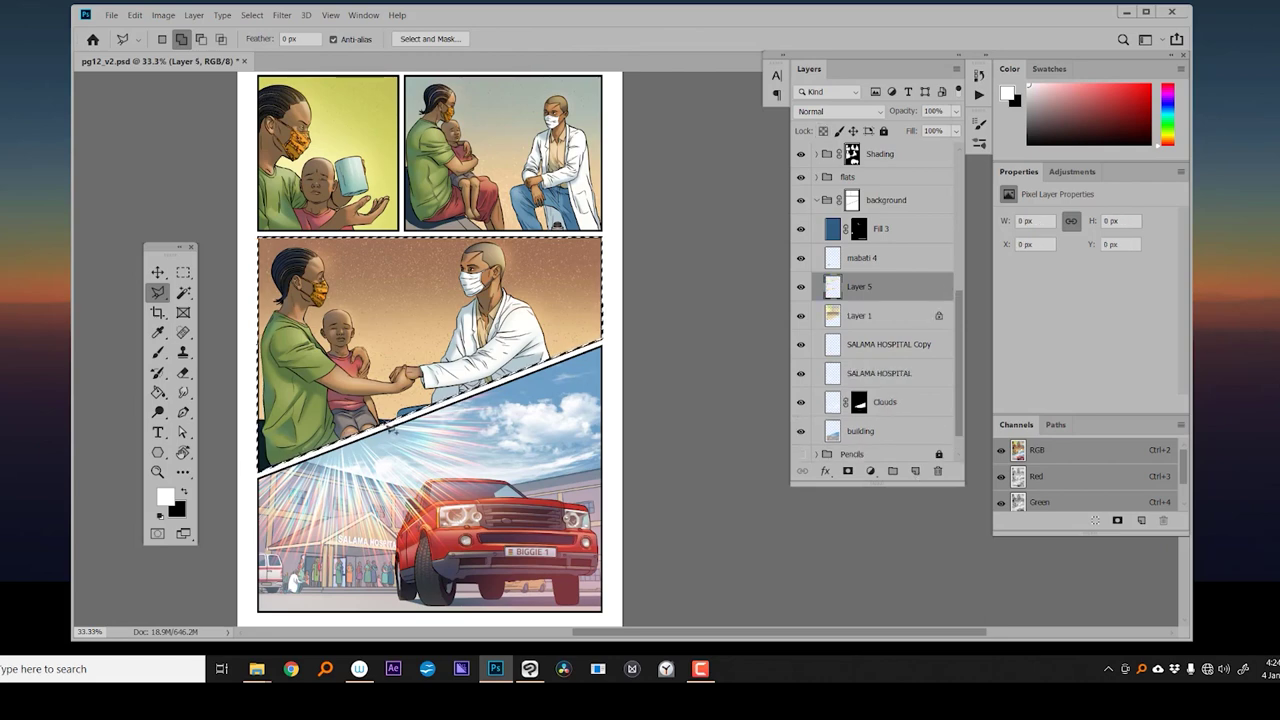
right_click(384, 178)
key(Escape)
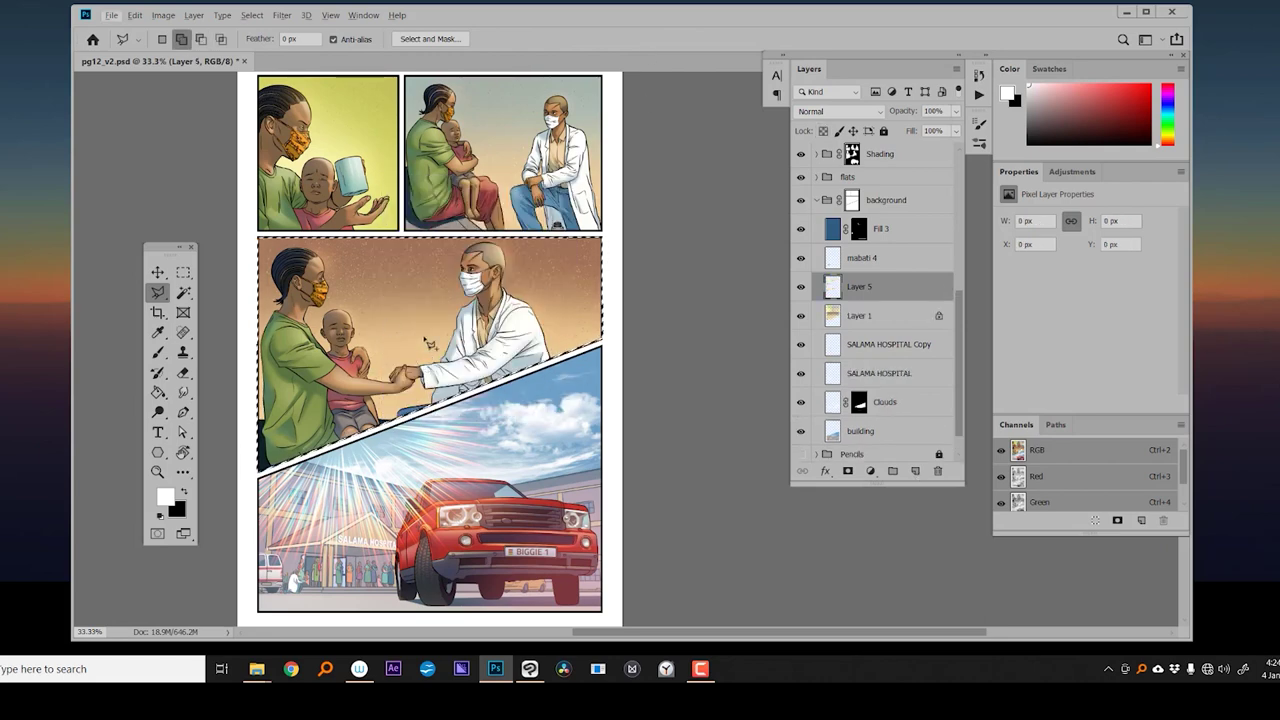
- Fill the selected handshake panel on the new layer with a dark teal sampled from the artwork, and deselect
key(g)
alt+click(270, 445)
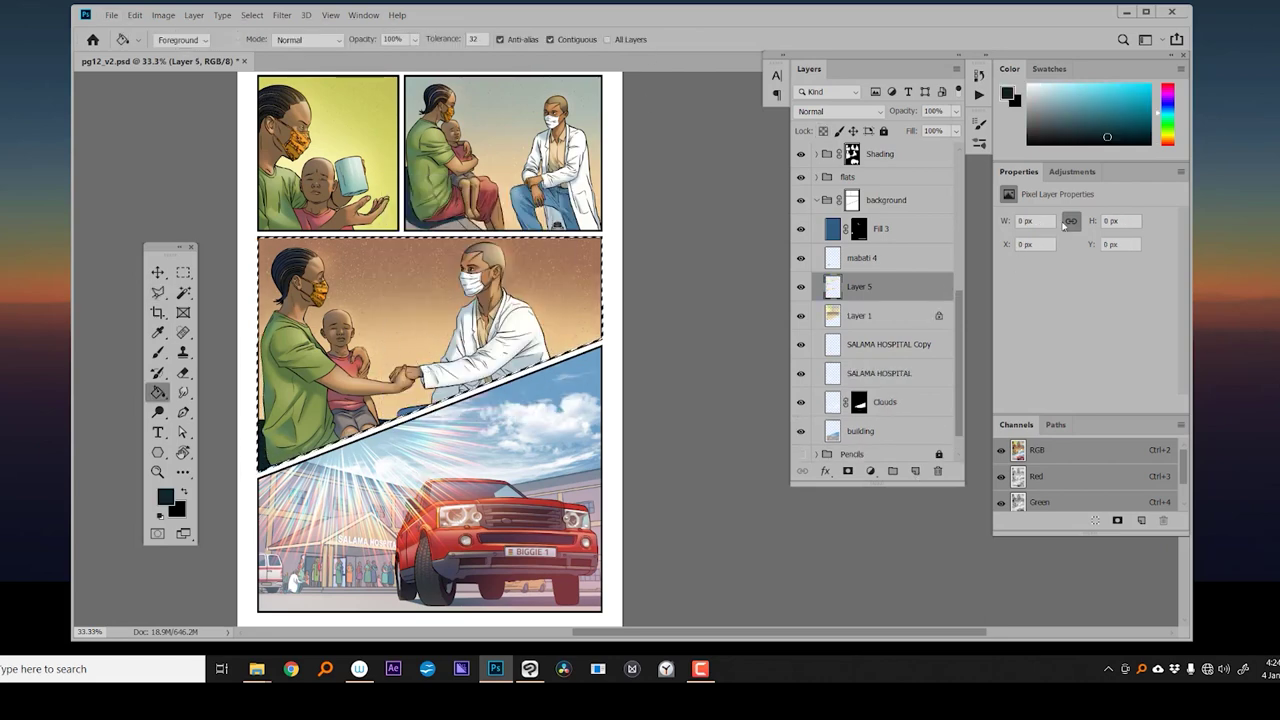
key(shift+F5)
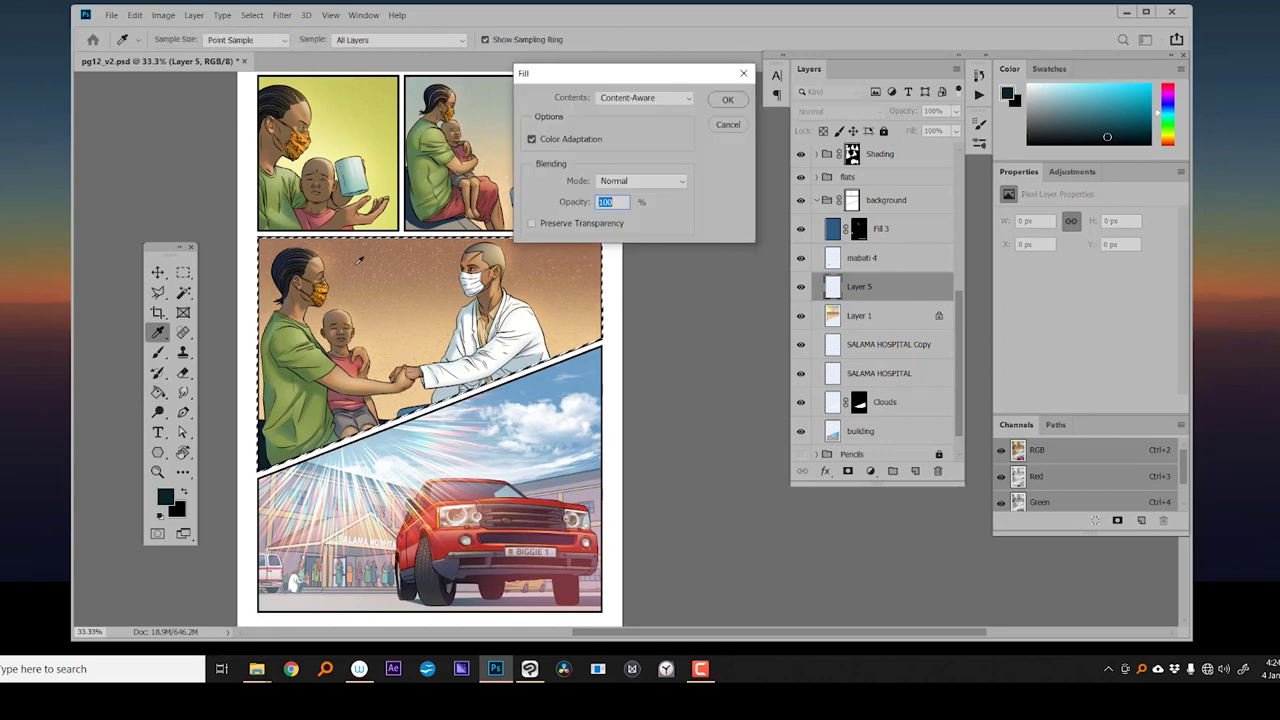
click(716, 128)
key(ctrl+d)
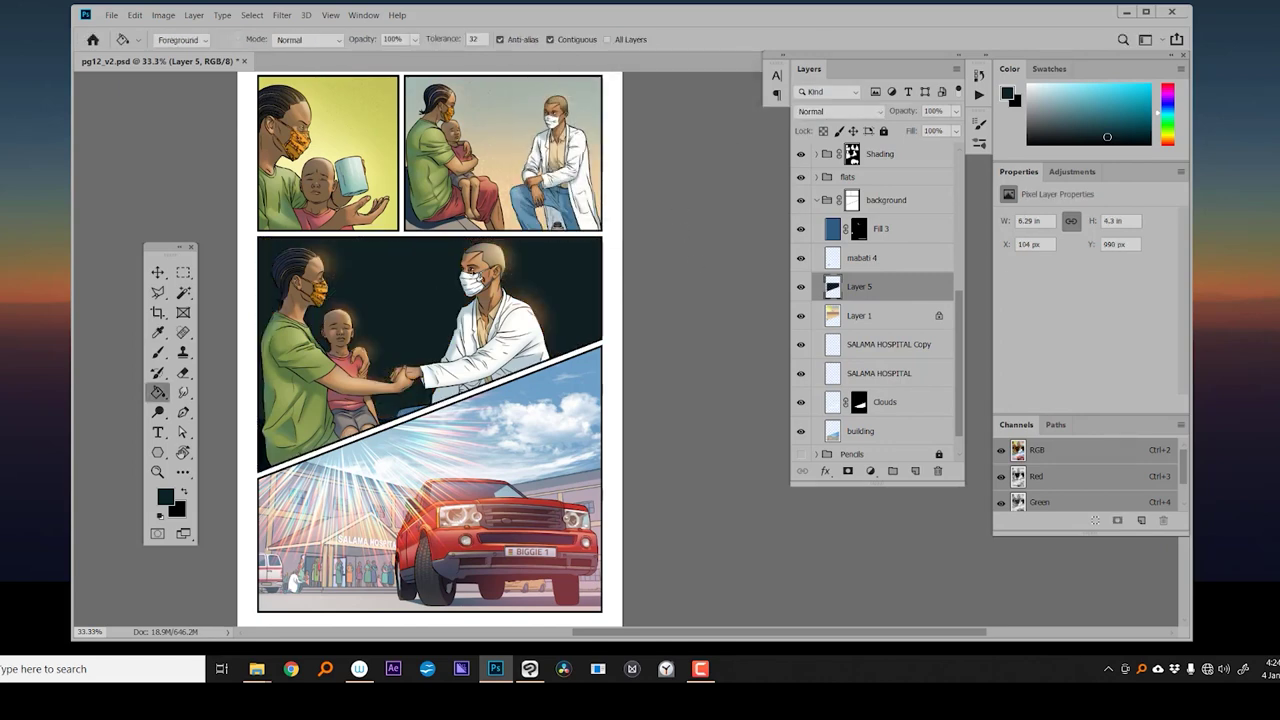
- Shift the dark panel fill's hue by +130 with Hue/Saturation and reduce the layer's opacity to 63%
drag(906, 111, 886, 121)
key(ctrl+u)
click(1058, 380)
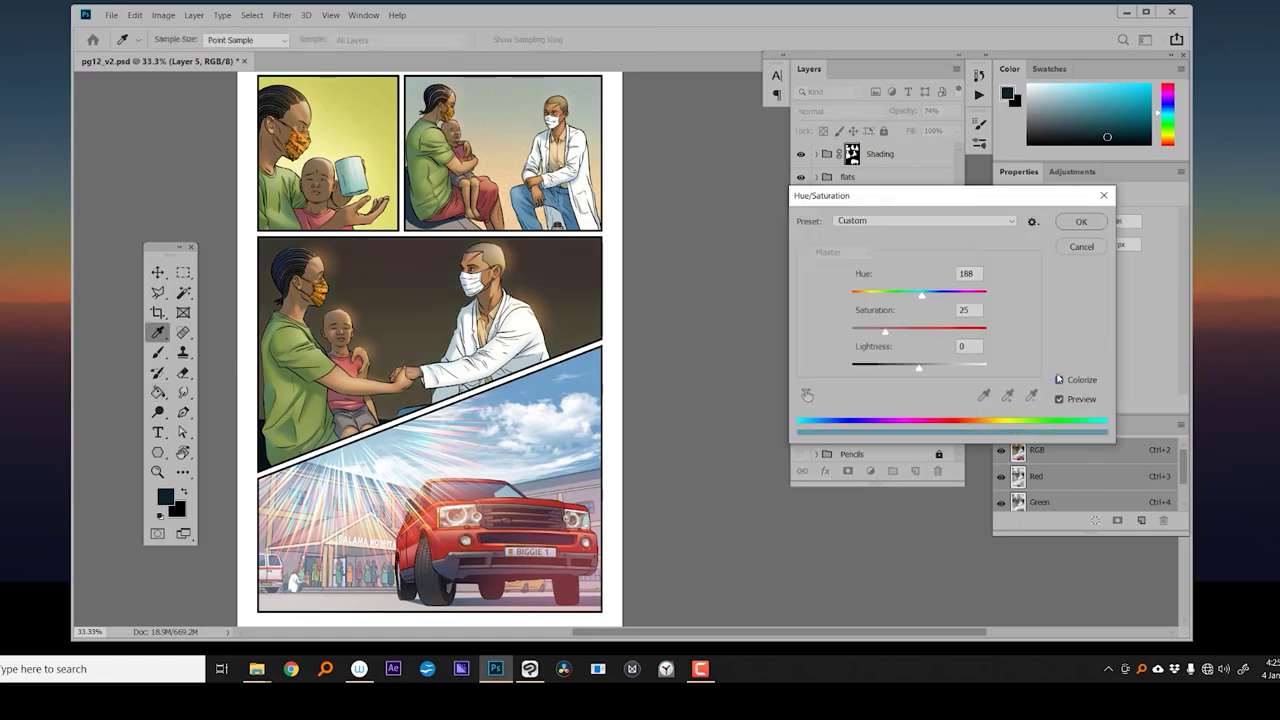
drag(918, 368, 871, 371)
click(1059, 380)
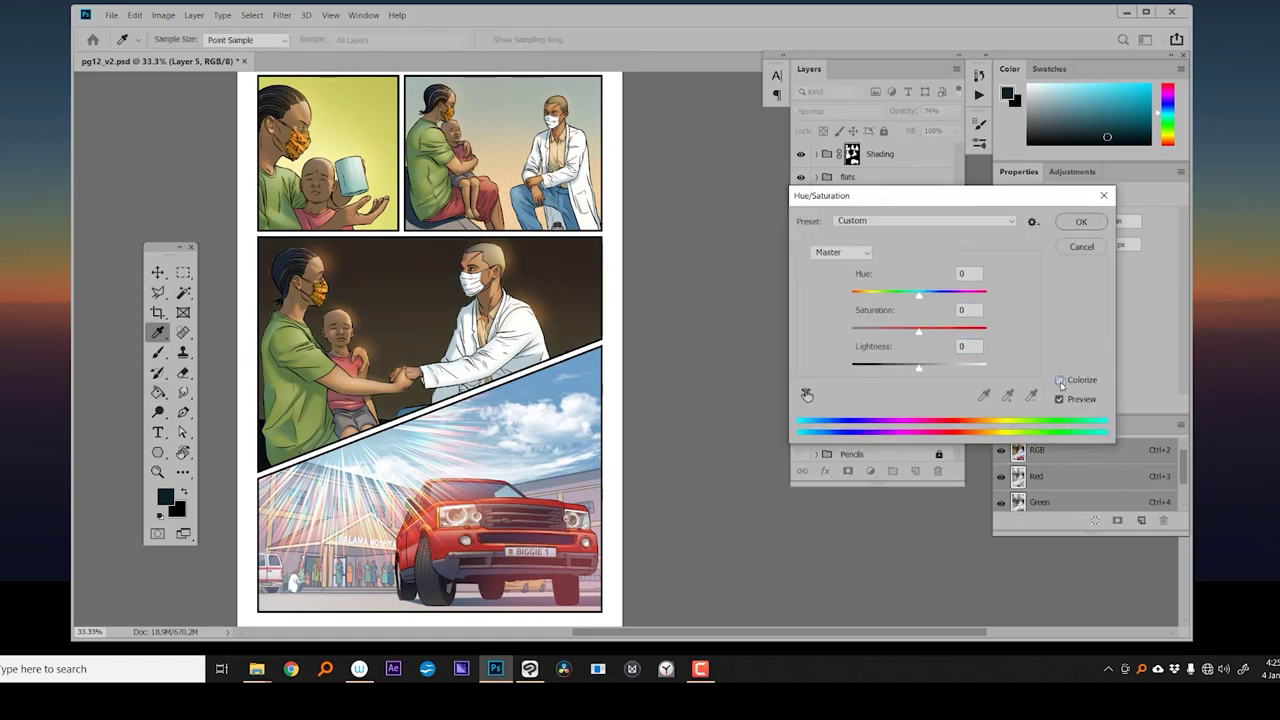
drag(919, 293, 973, 297)
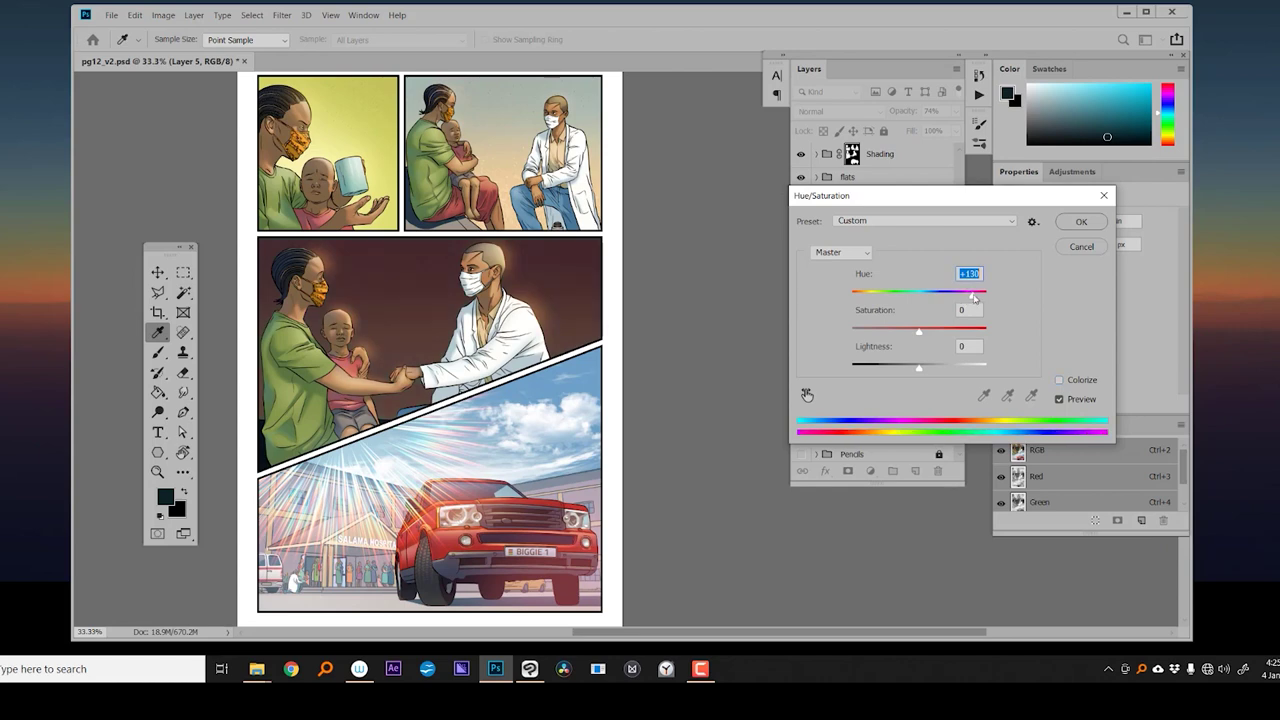
click(1069, 222)
key(g)
drag(906, 111, 896, 115)
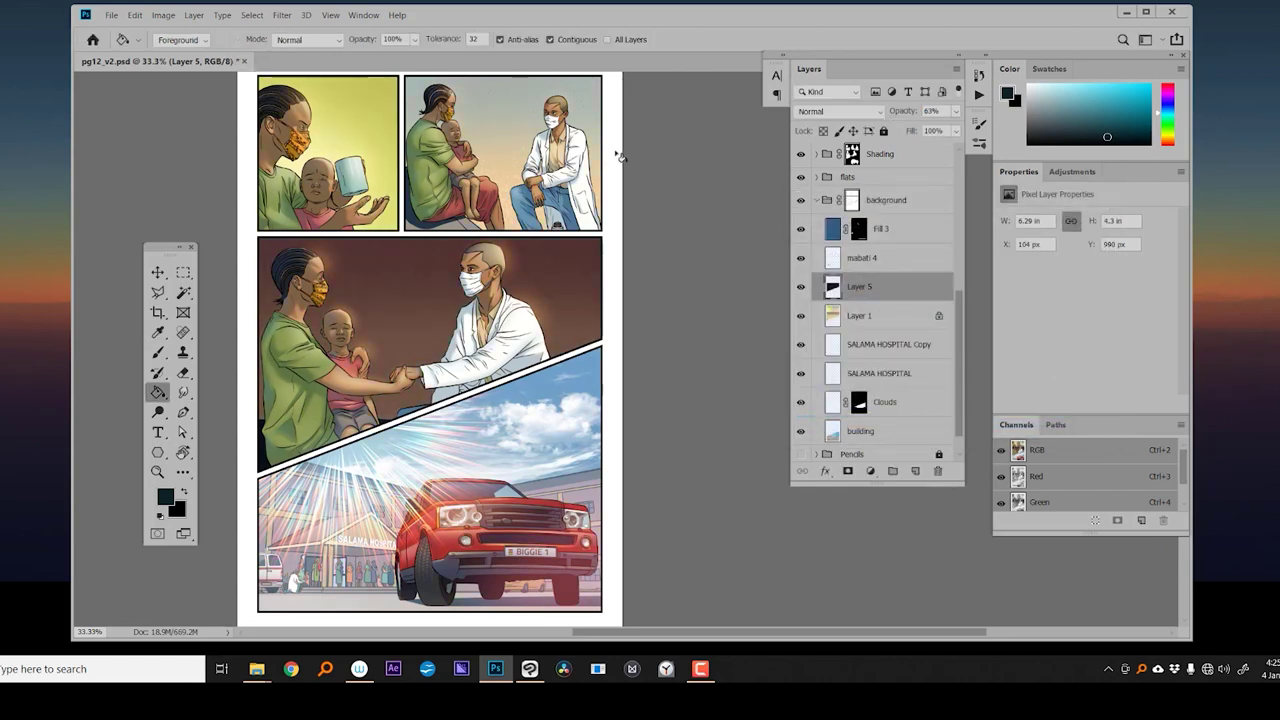
- Expand the Shading group to inspect its Lighting layer, and collapse the group again
key(space)
drag(617, 151, 600, 178)
click(817, 154)
click(905, 186)
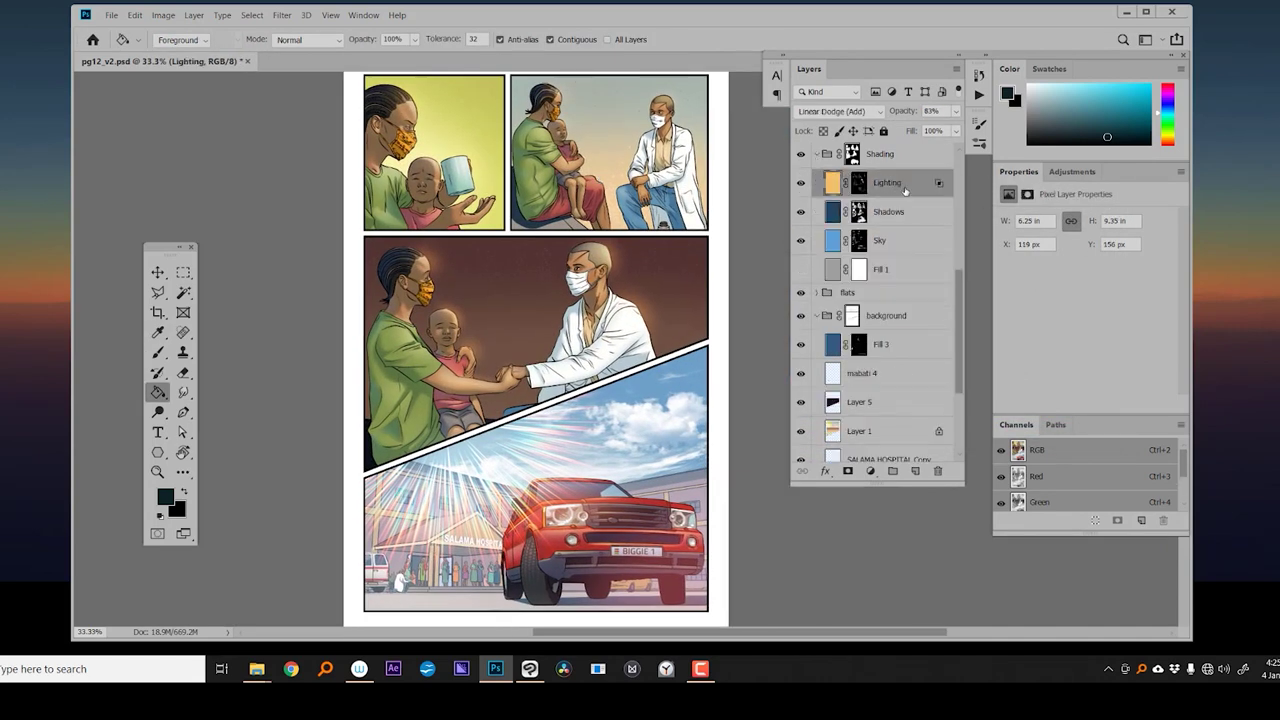
click(819, 155)
- Lower the opacity of Layer 4 in the Glows group to 49% and deselect the layer
scroll(960, 266, up, 10)
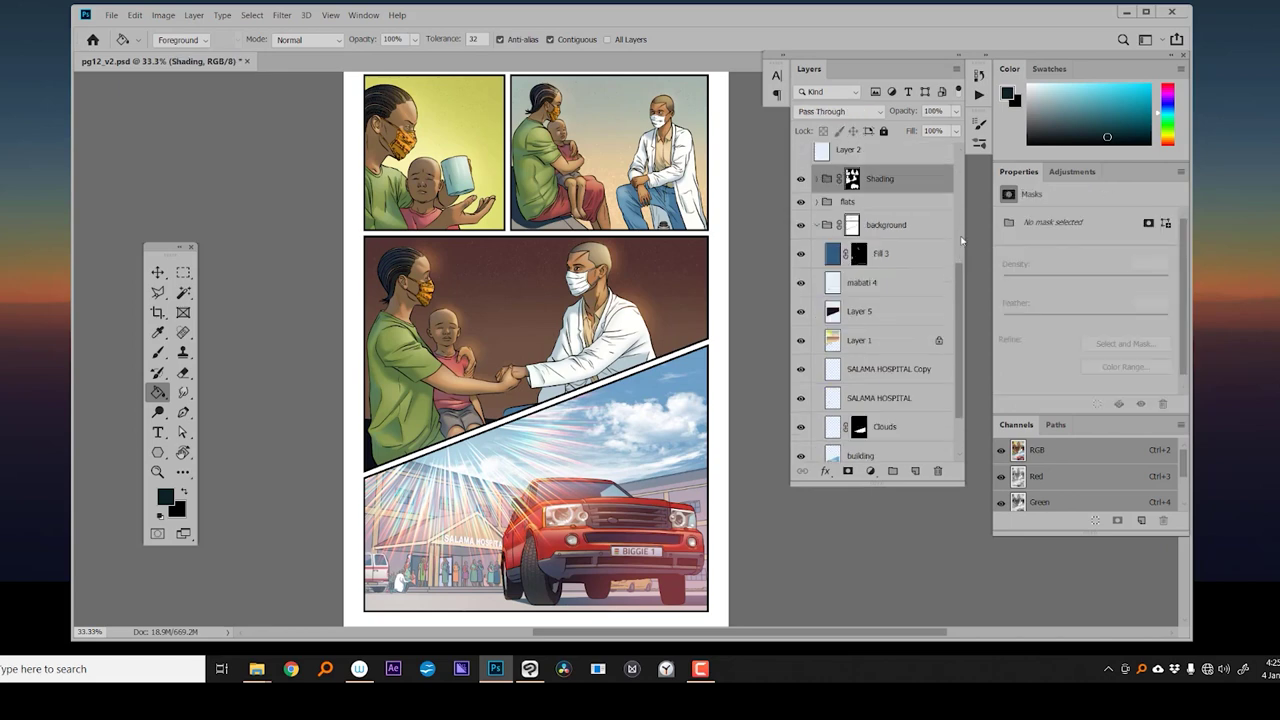
key(ctrl+alt+z)
key(ctrl+alt+z)
key(ctrl+z)
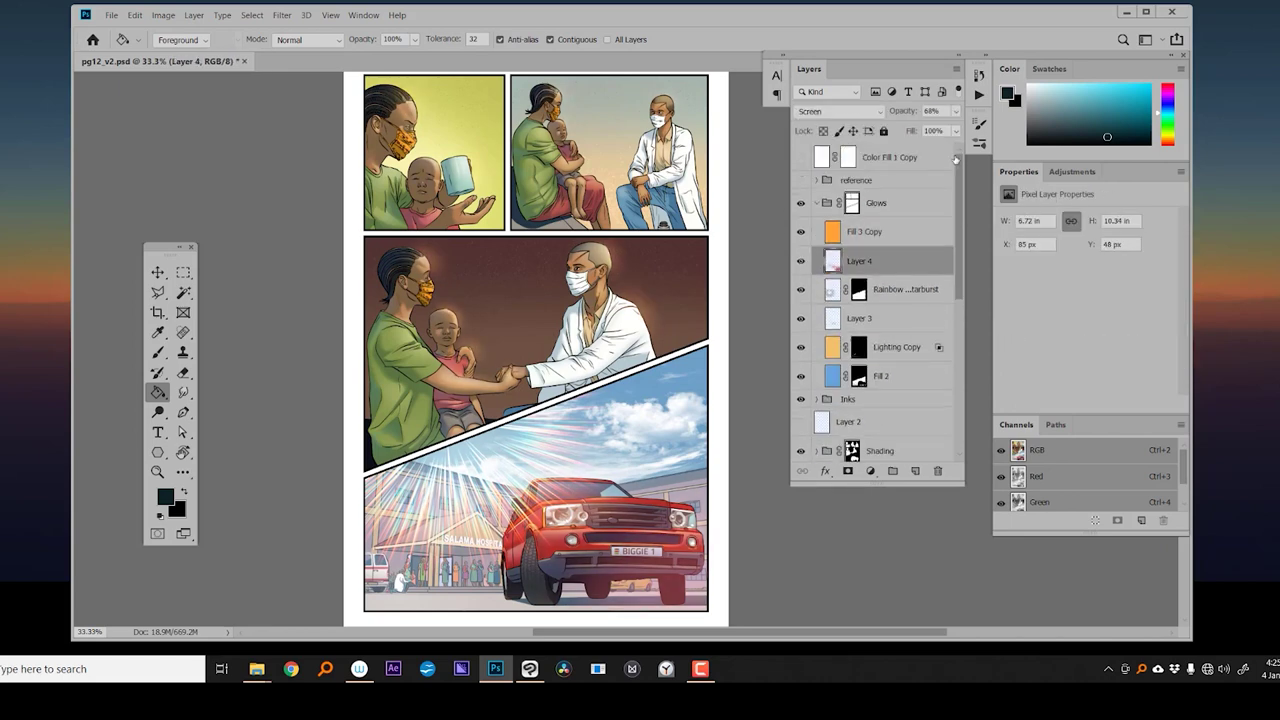
drag(727, 343, 707, 323)
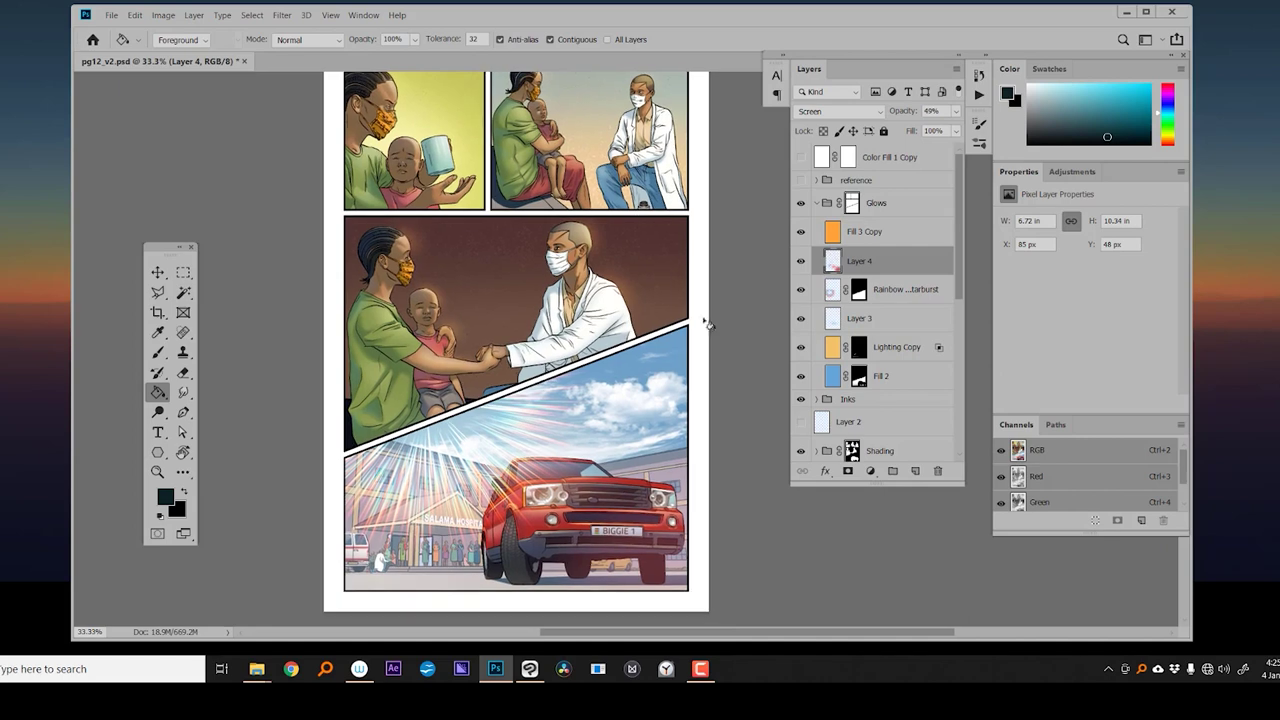
key(v)
click(758, 259)
mouse_move(500, 180)
mouse_down()
mouse_move(581, 191)
mouse_move(609, 219)
mouse_move(516, 226)
mouse_up()
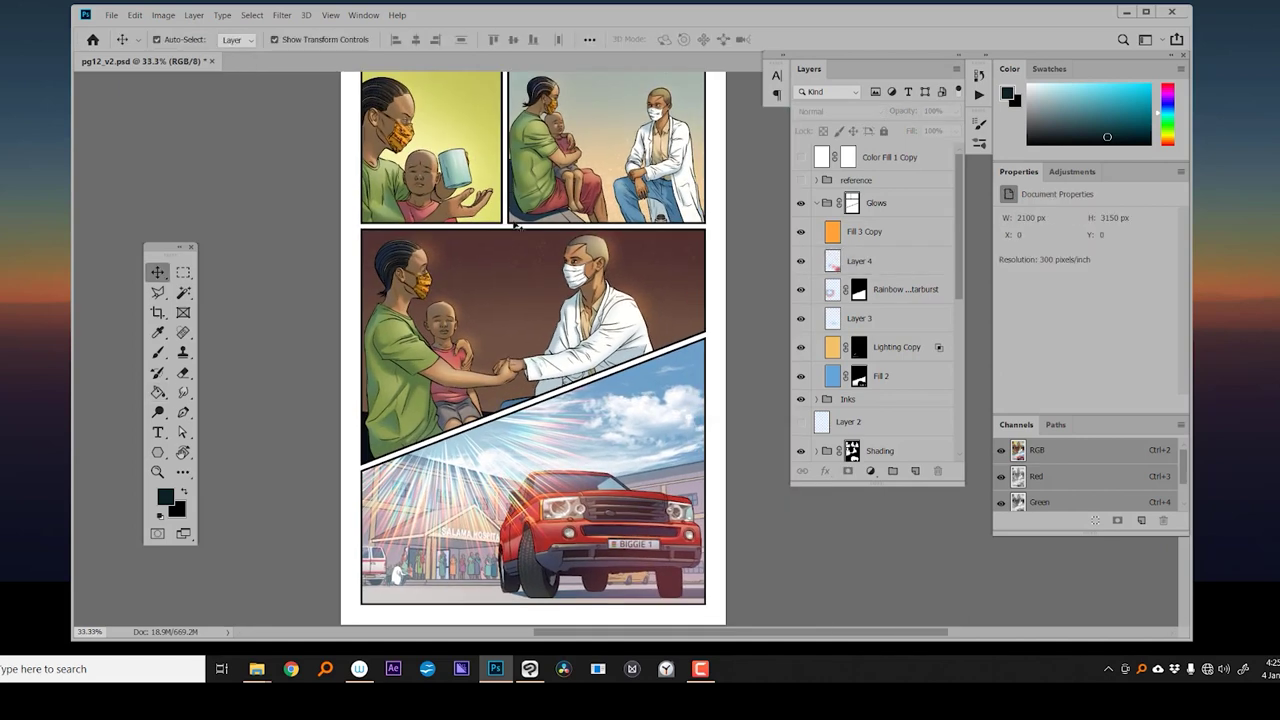
- Check the Rainbow Prism Starburst layer's effect, duplicate the layer, and move the copy down over the hospital in the car panel
click(800, 289)
click(800, 289)
click(900, 289)
key(ctrl+j)
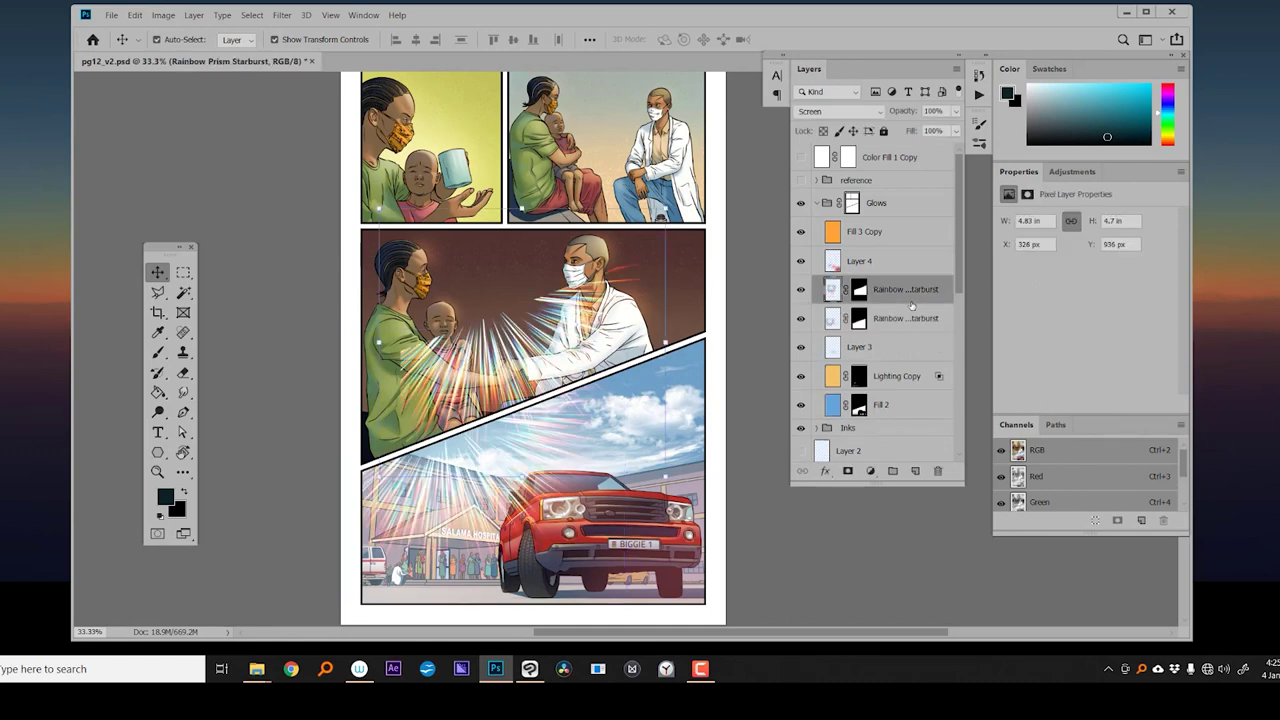
drag(530, 300, 460, 520)
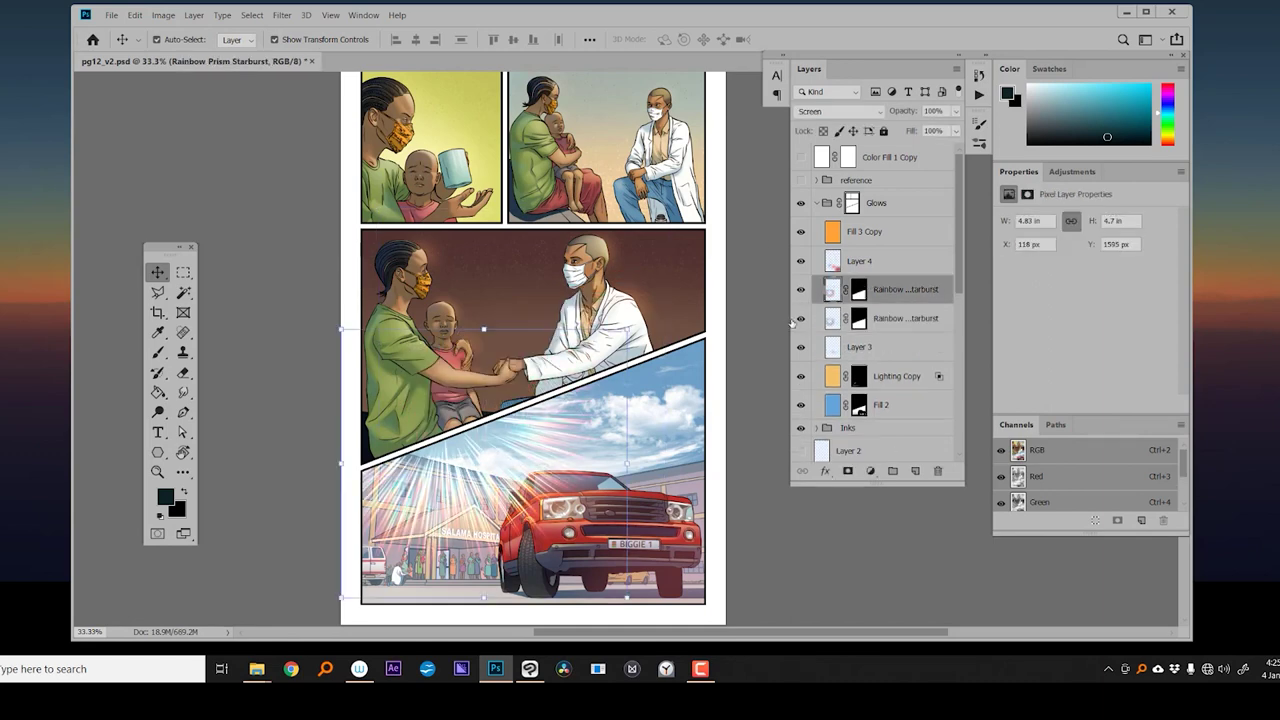
- Hide the lower Rainbow Prism Starburst layer and apply a Gaussian Blur with a 9.4 pixel radius to the upper copy
click(800, 318)
drag(1037, 12, 997, 25)
scroll(850, 657, right, 1)
drag(804, 645, 830, 594)
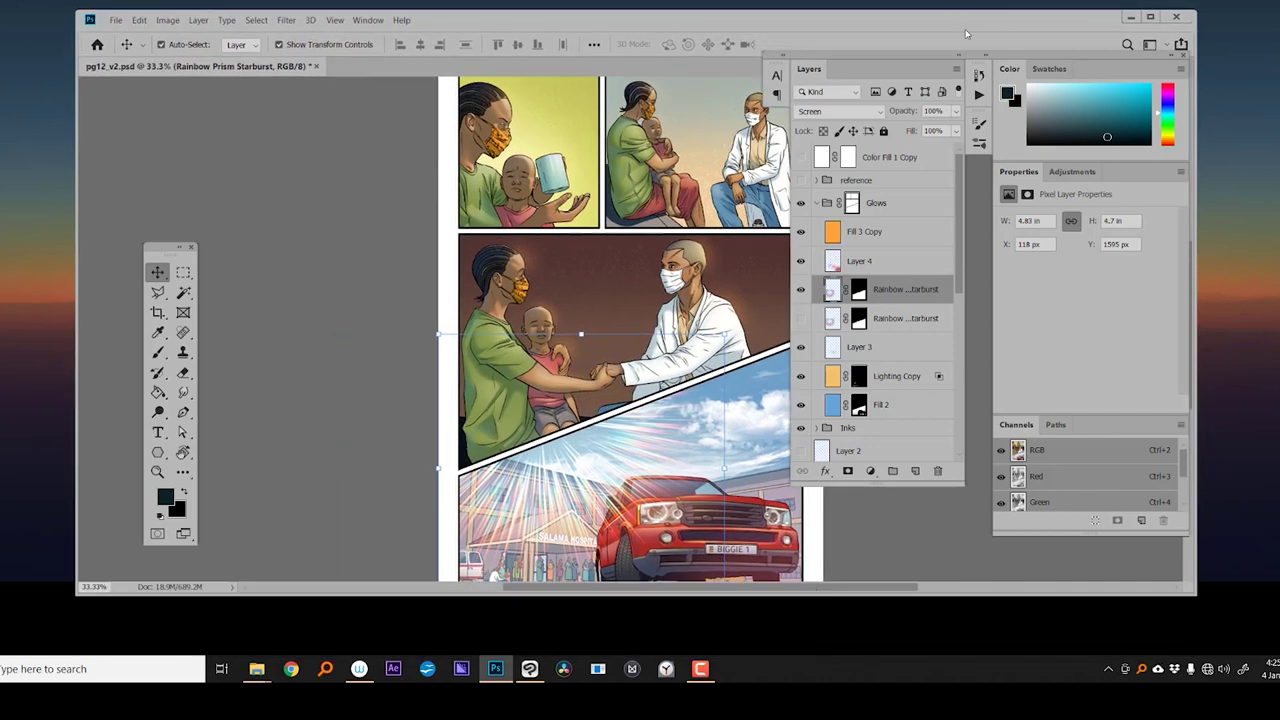
drag(952, 19, 960, 27)
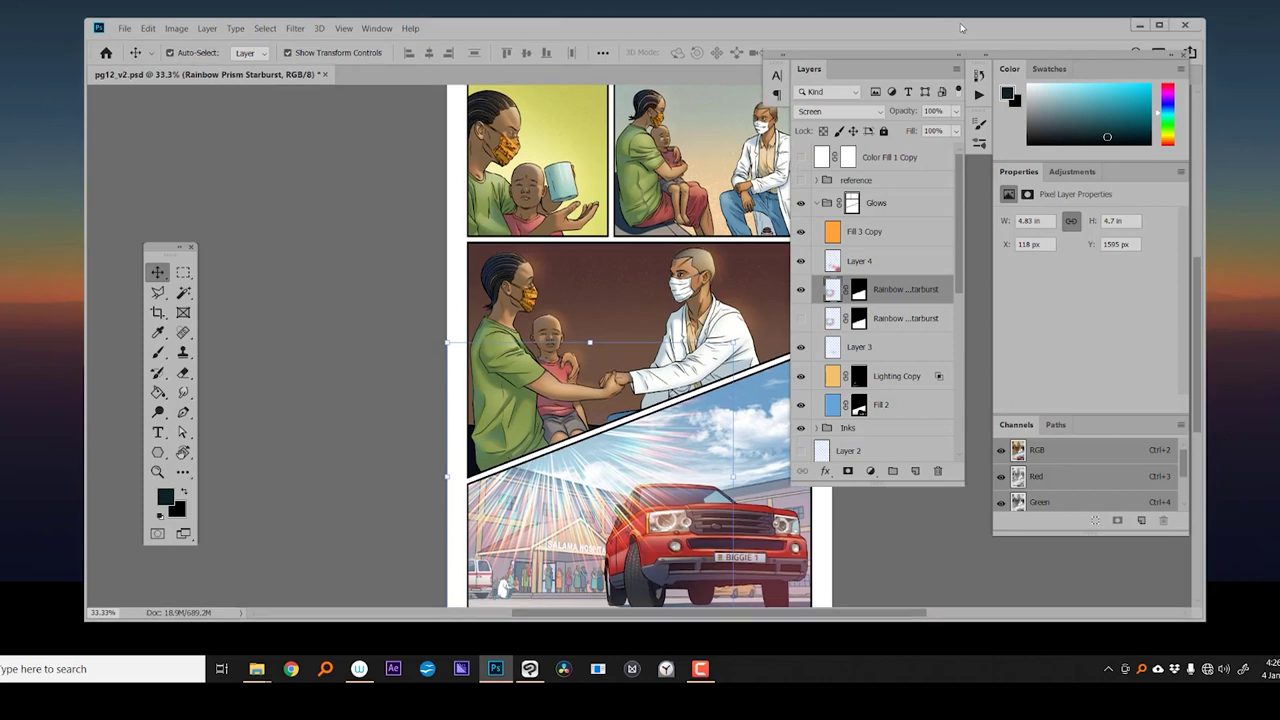
click(290, 32)
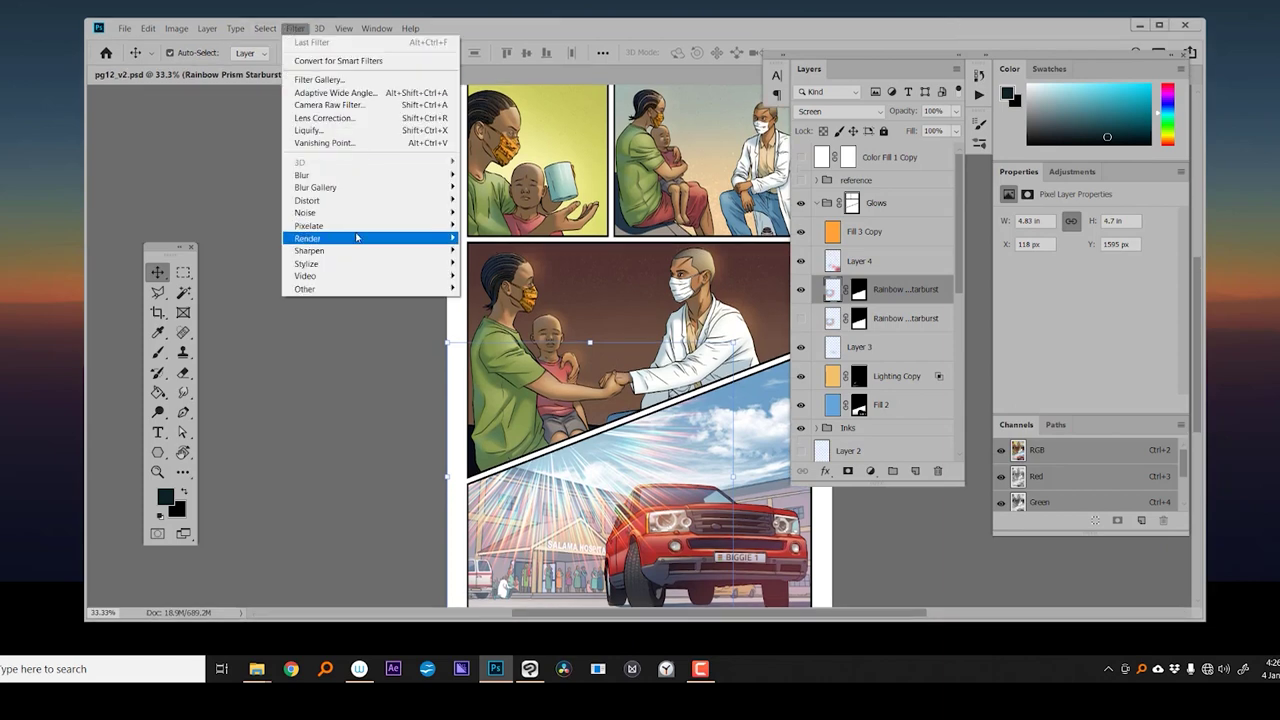
mouse_move(437, 181)
click(256, 229)
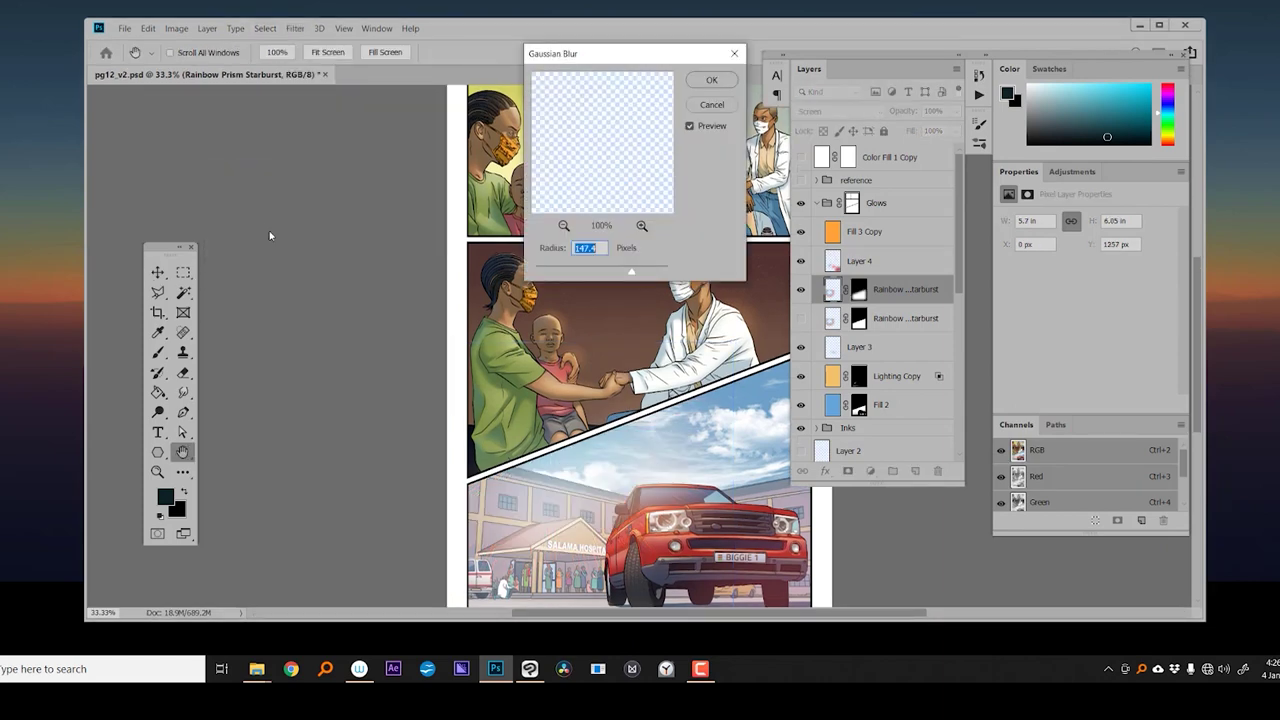
drag(622, 272, 585, 272)
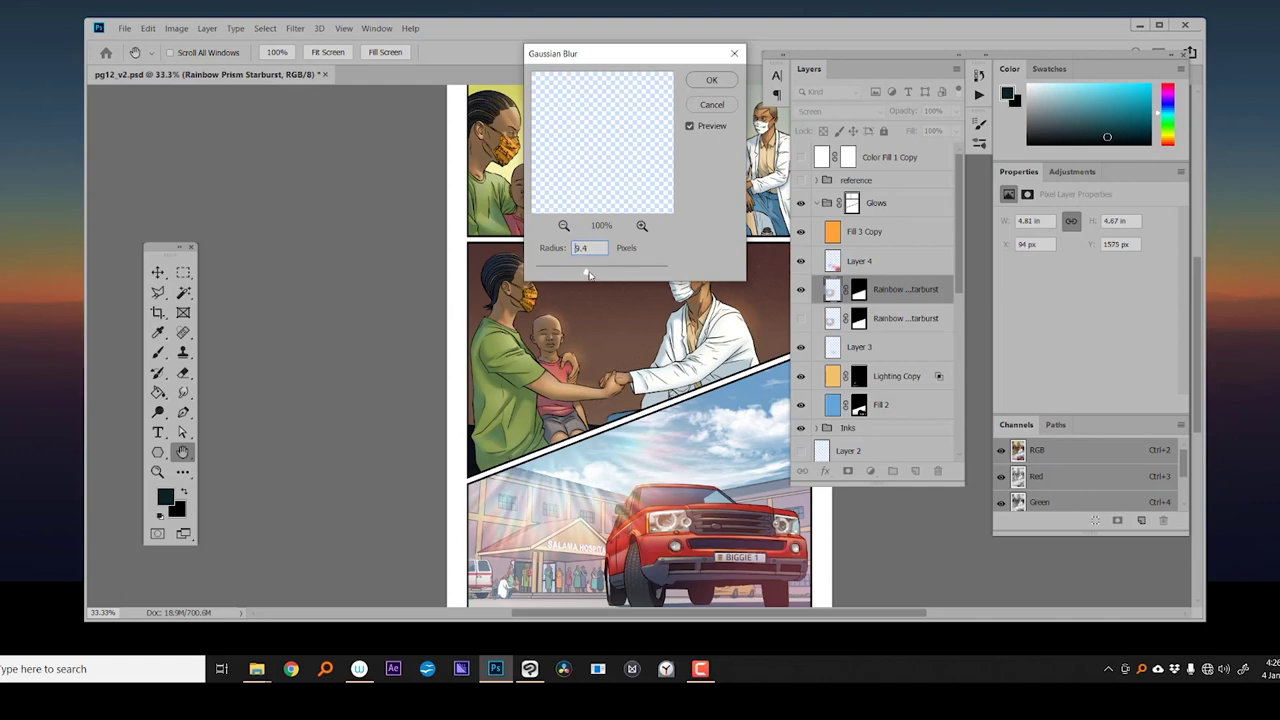
click(711, 80)
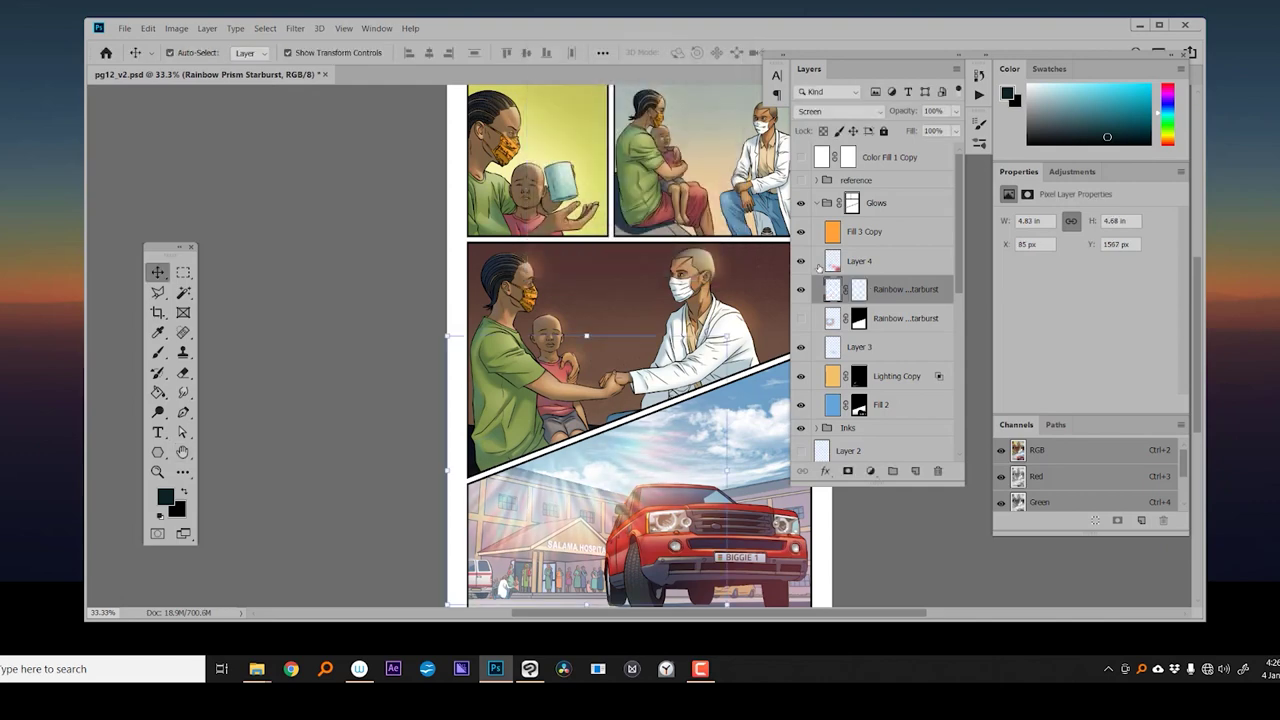
- Show the lower Rainbow Prism Starburst layer at reduced opacity and add a new layer above it for painting in white
click(888, 318)
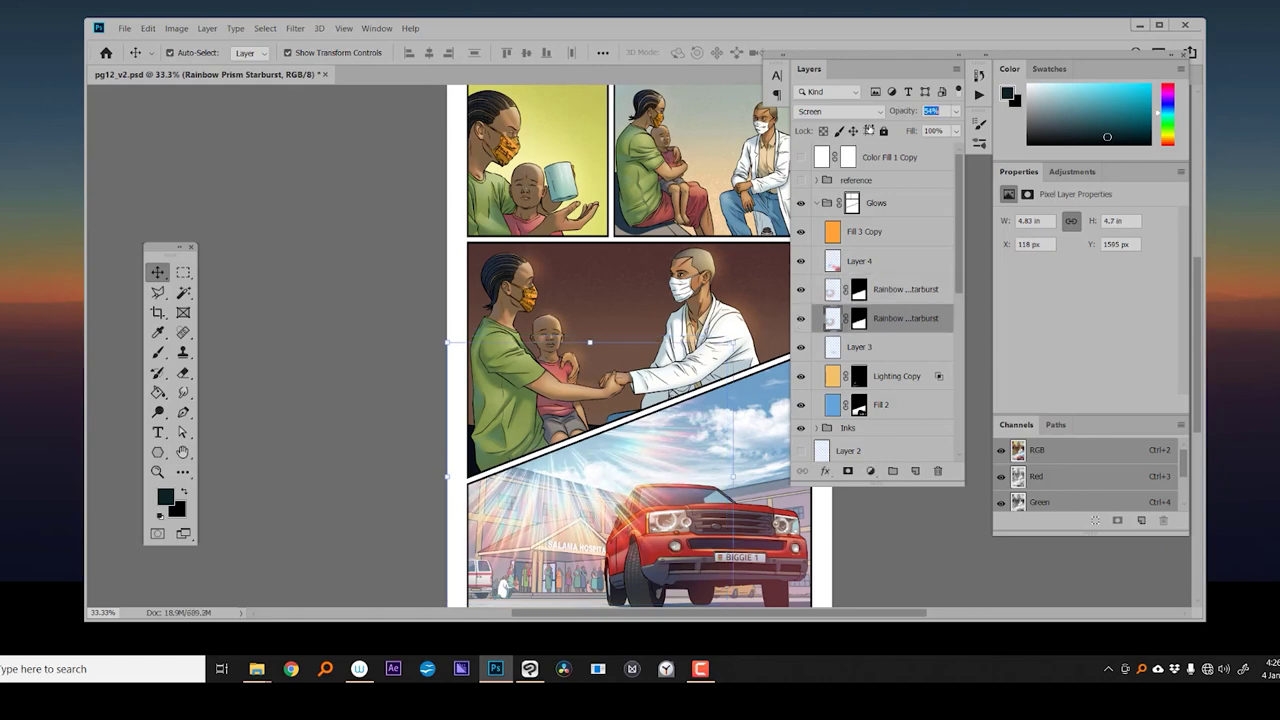
key(ctrl+shift+alt+n)
key(b)
key(d)
key(x)
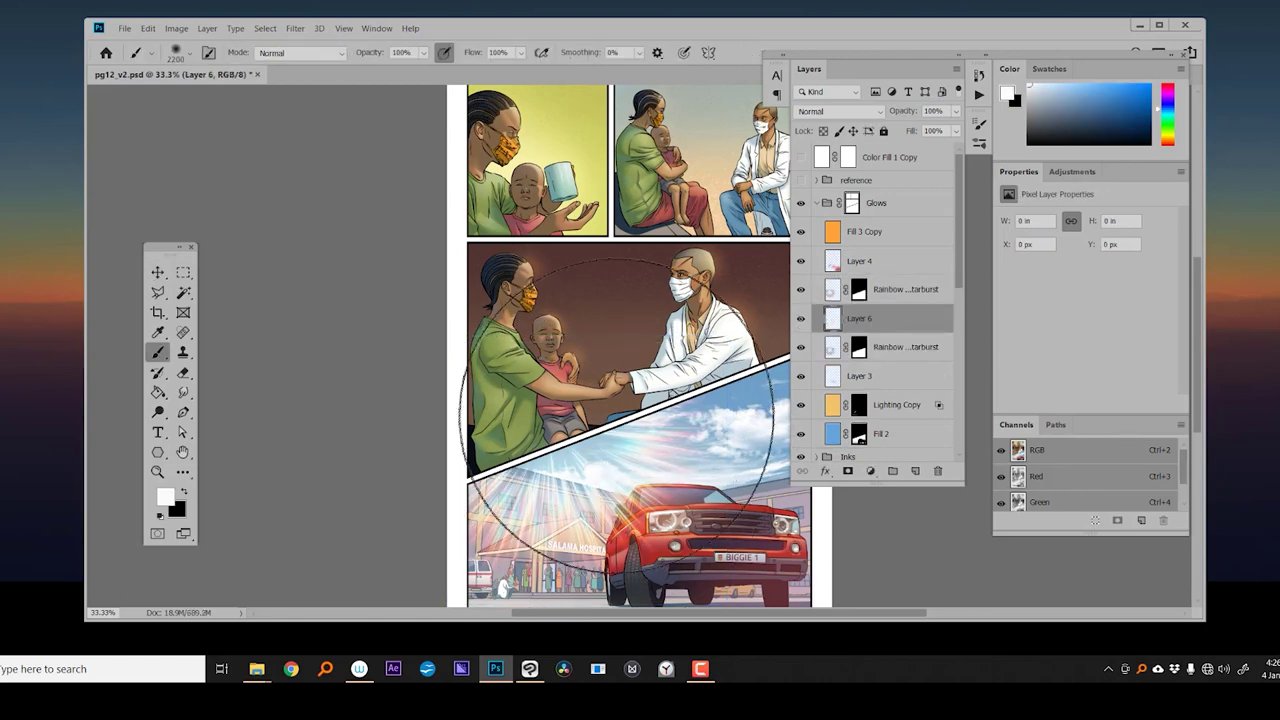
- Reduce the brush size to 1100 px and try a soft white glow where the starburst meets the handshake panel
key(bracketleft)
key(bracketleft)
key(bracketleft)
key(bracketleft)
key(bracketleft)
key(bracketleft)
key(bracketleft)
key(bracketleft)
key(bracketleft)
key(bracketleft)
key(bracketleft)
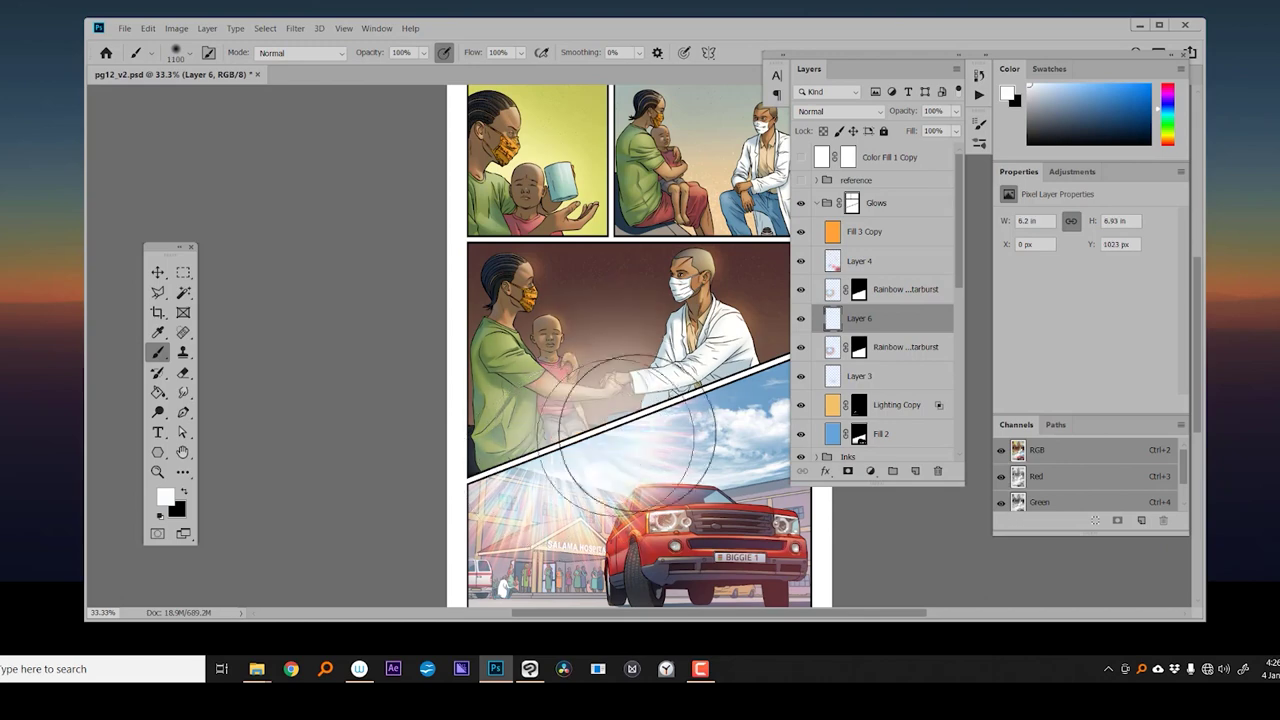
- Choose a bright orange as the foreground colour and paint a soft glow over the starburst on Layer 6
click(1167, 136)
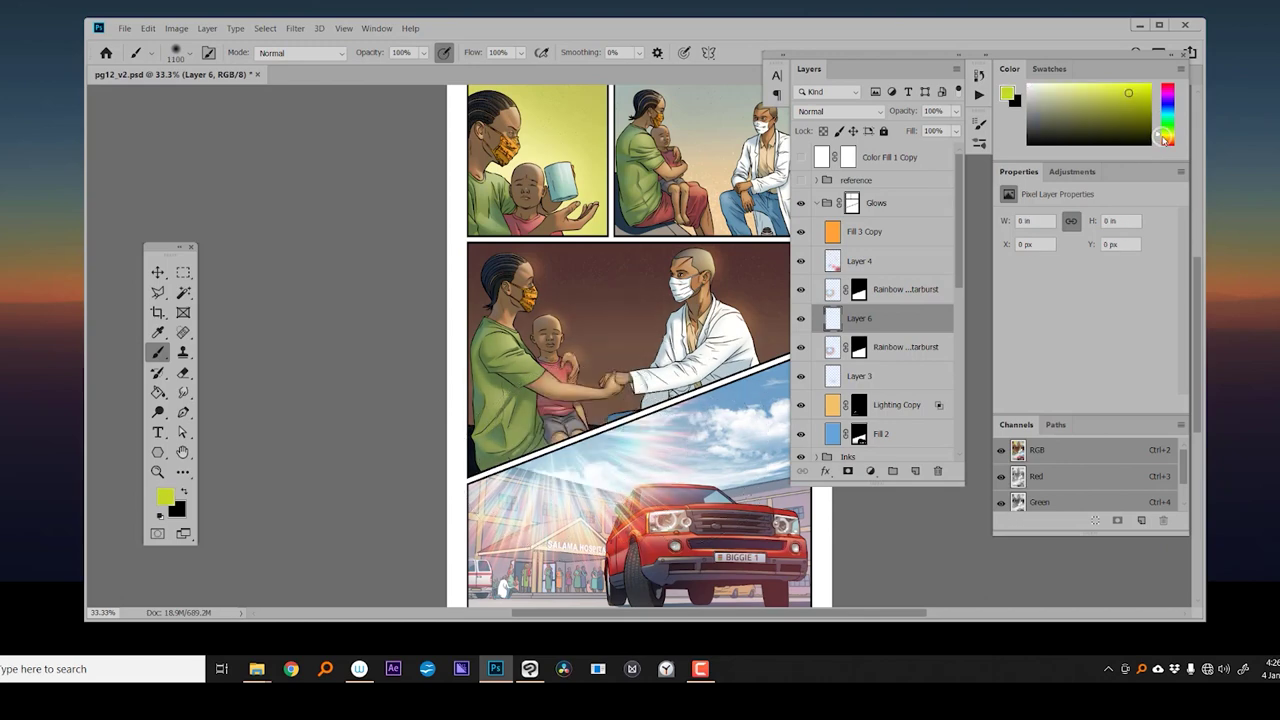
drag(1164, 140, 1165, 142)
click(1150, 86)
drag(635, 413, 600, 442)
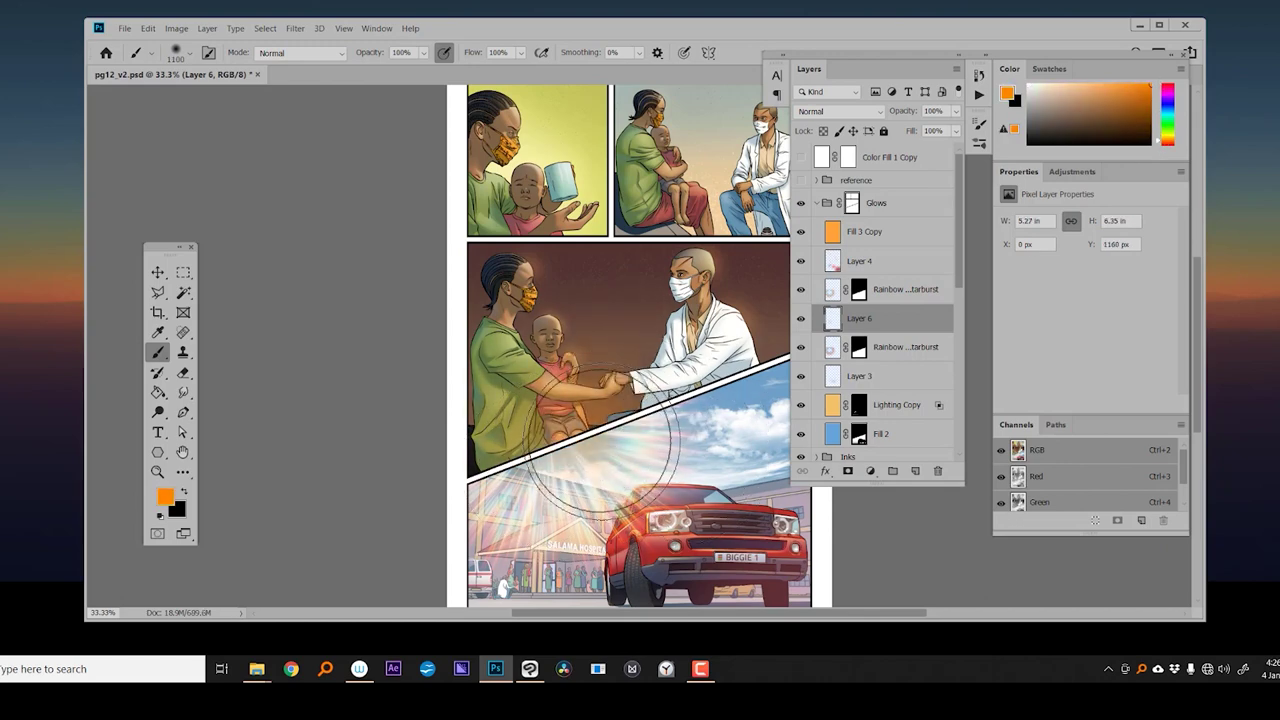
- Set Layer 6 to Screen blending and strengthen its orange glow around the starburst with an 800 px brush
click(840, 111)
click(830, 245)
key(bracketleft)
key(bracketleft)
key(bracketleft)
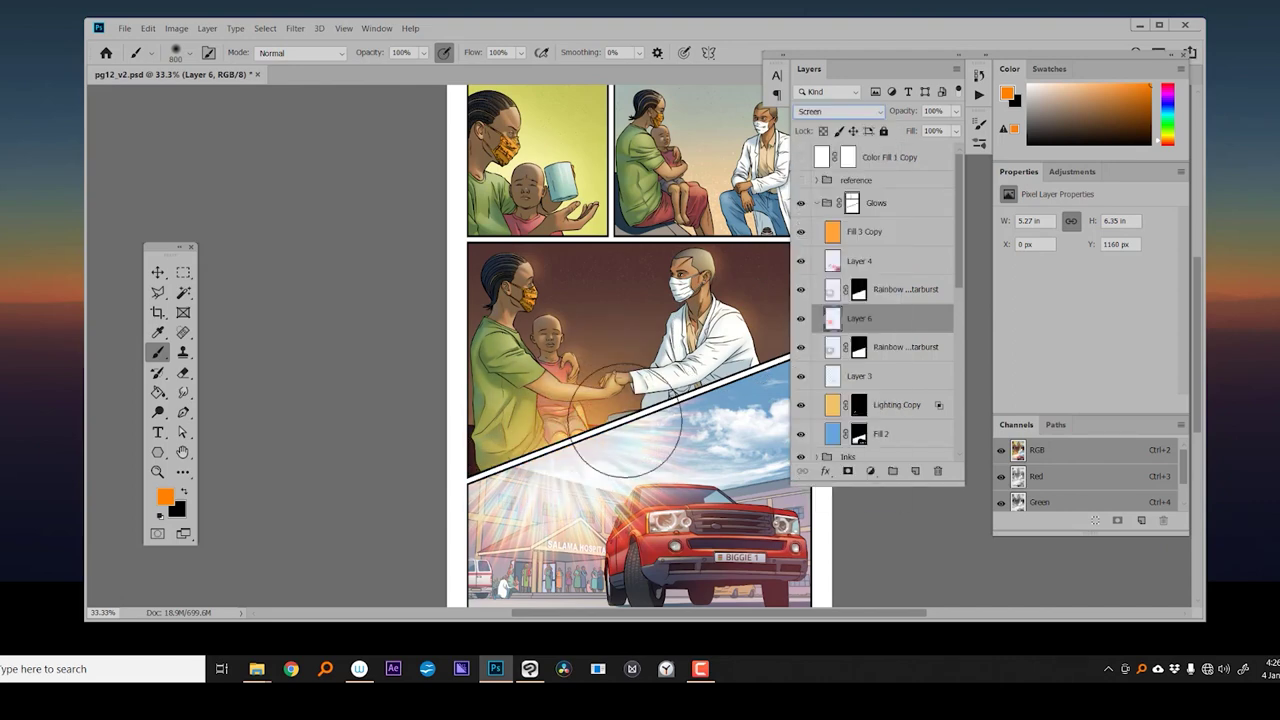
alt+scroll(590, 440, down, 1)
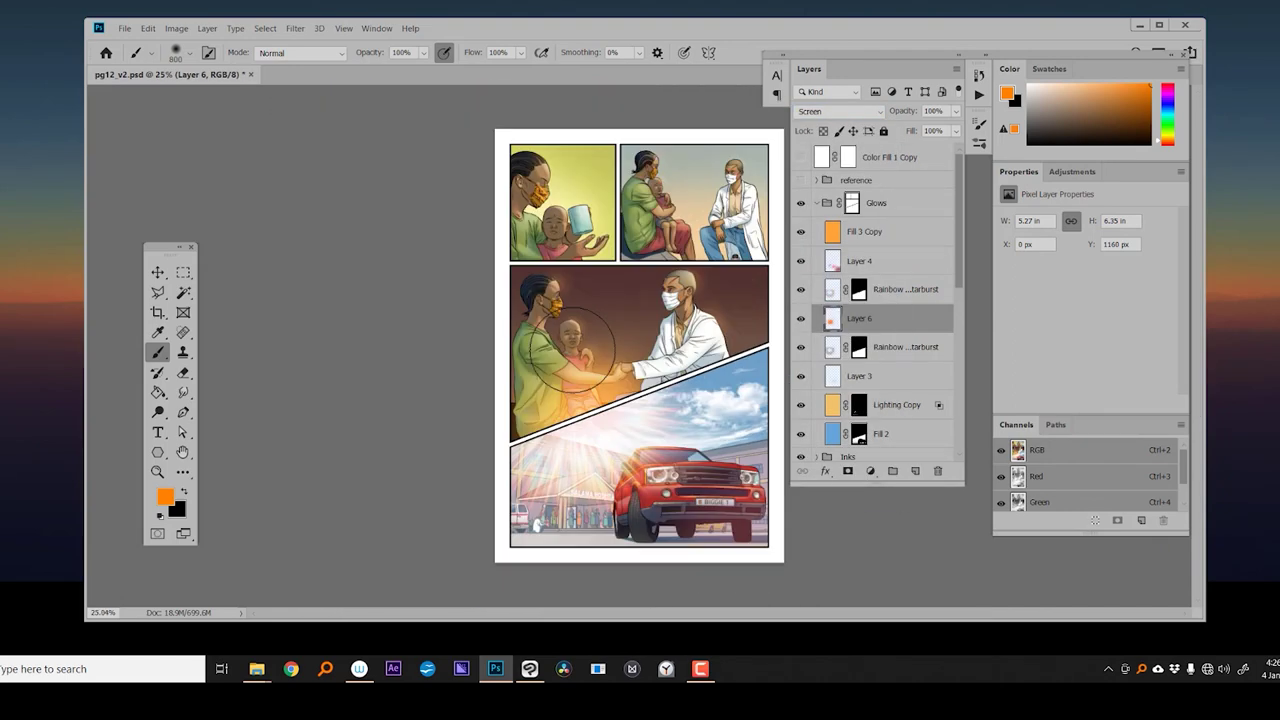
- Select the slanted car panel's outline and mask Layer 6 to it
alt+scroll(571, 341, up, 1)
click(158, 292)
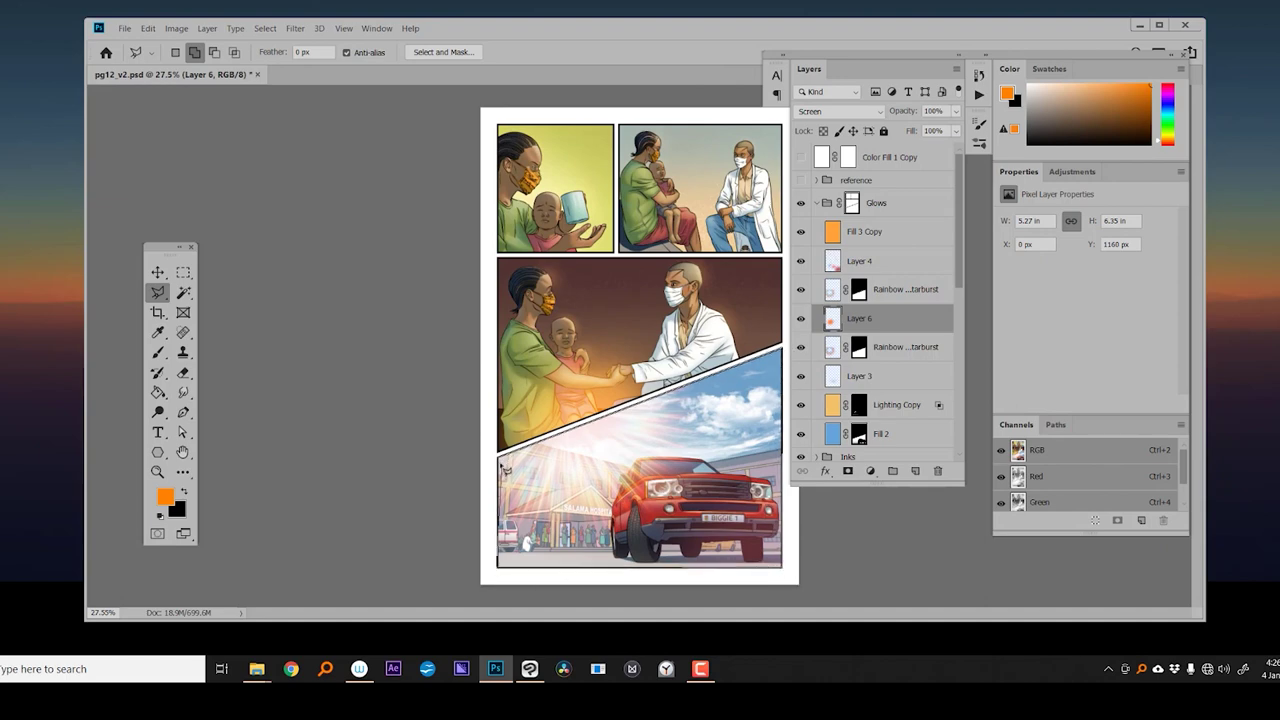
click(848, 471)
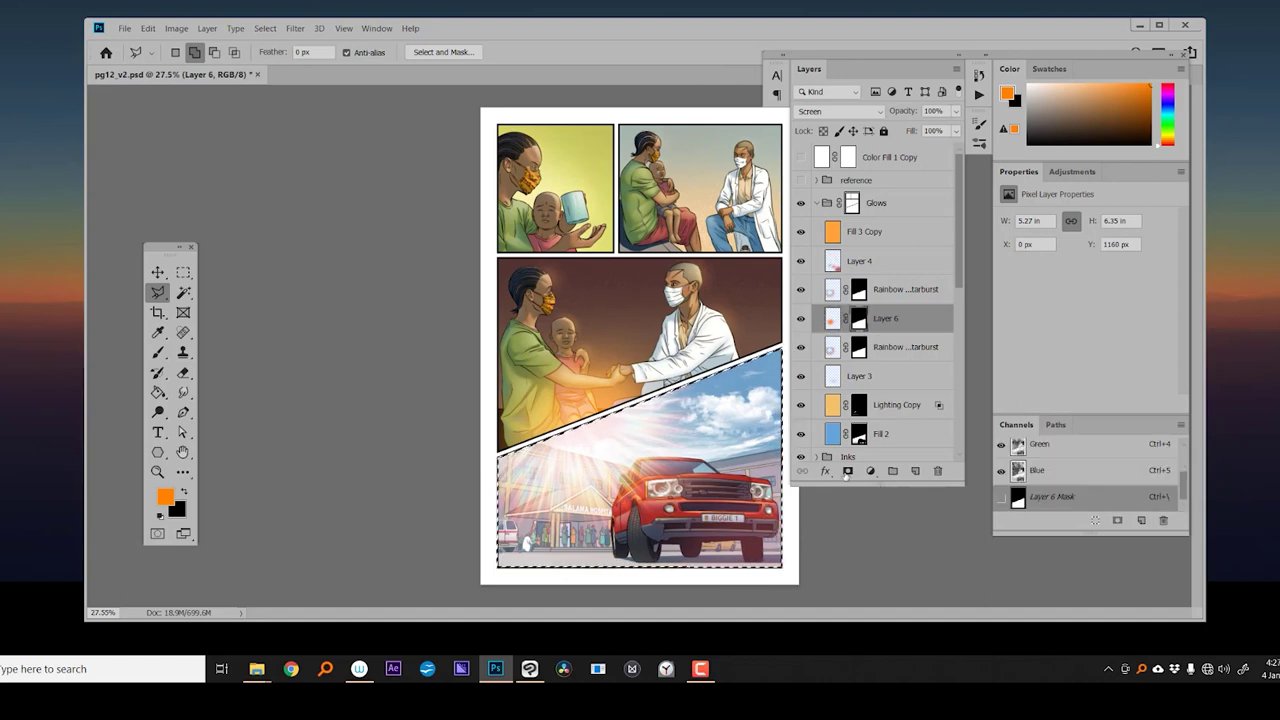
- Try painting a soft orange glow on Layer 4 over the upper-right panel and the handshake panel
click(885, 260)
key(b)
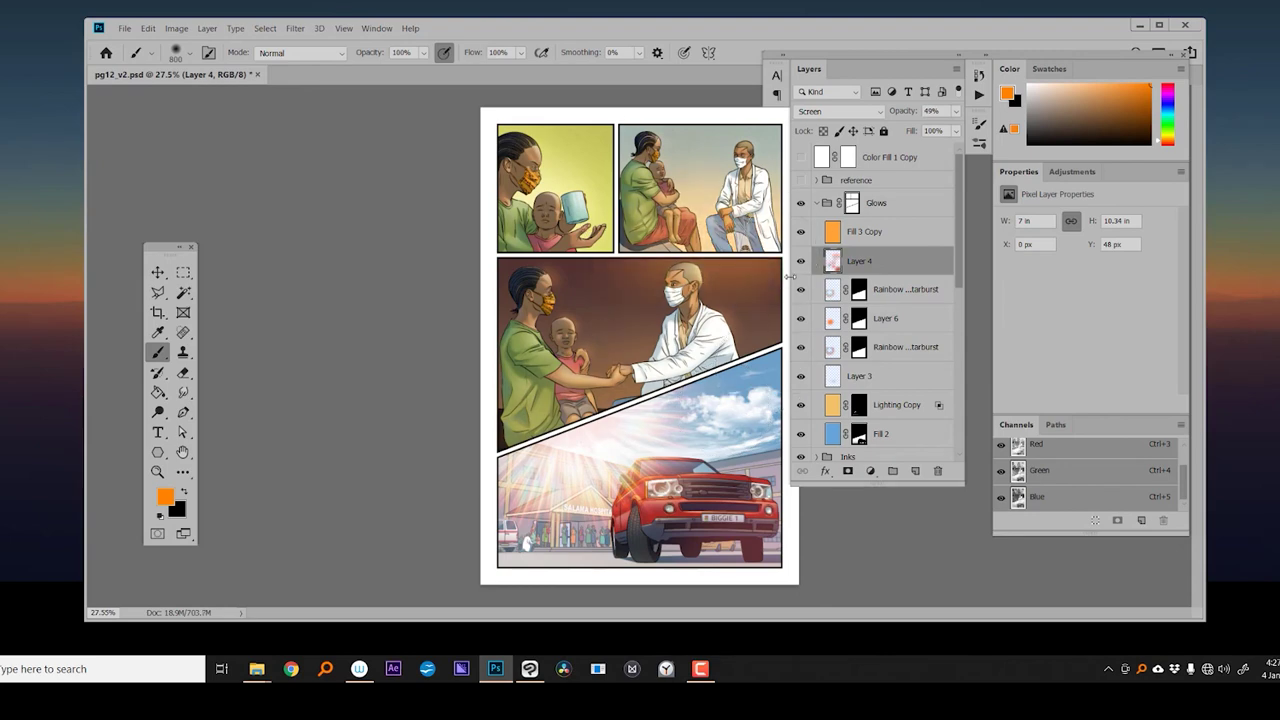
scroll(721, 222, up, 1)
drag(722, 220, 656, 230)
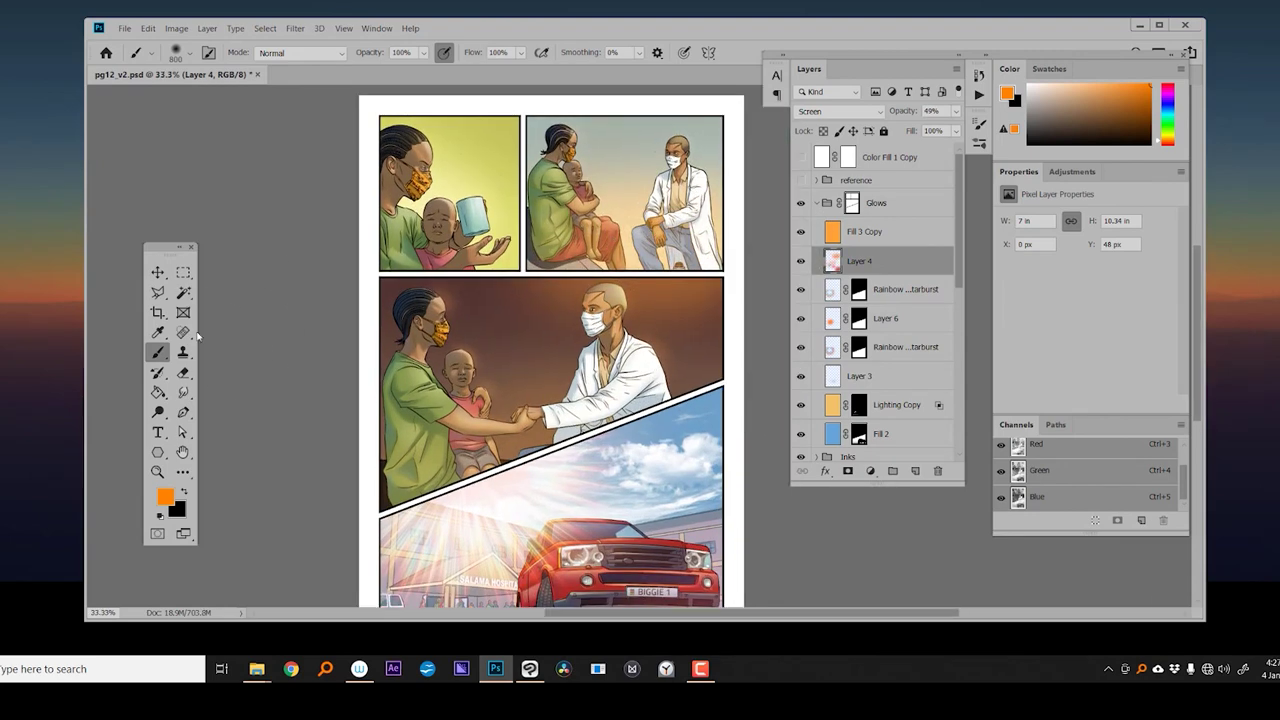
- Try to mask Layer 4 to the combined area of the upper-right panel and the handshake panel
key(m)
mouse_move(524, 115)
mouse_down()
mouse_move(726, 232)
mouse_move(725, 272)
mouse_up()
key(l)
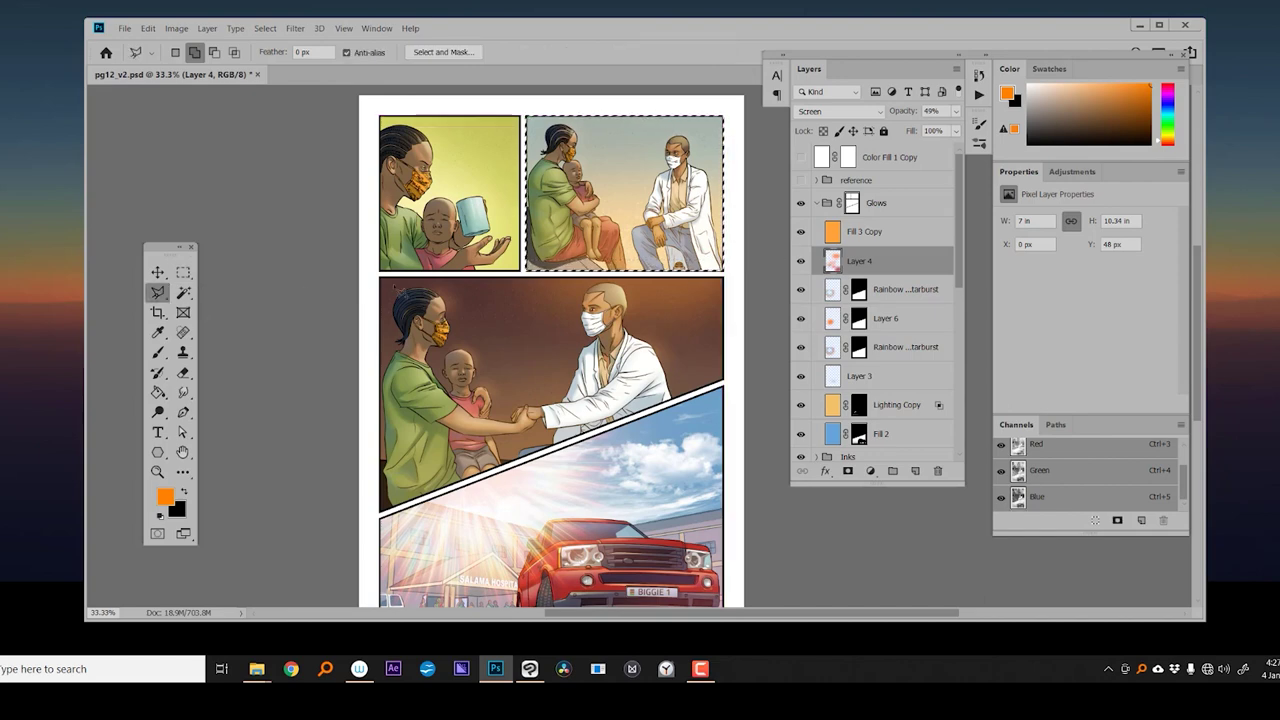
click(392, 280)
click(690, 402)
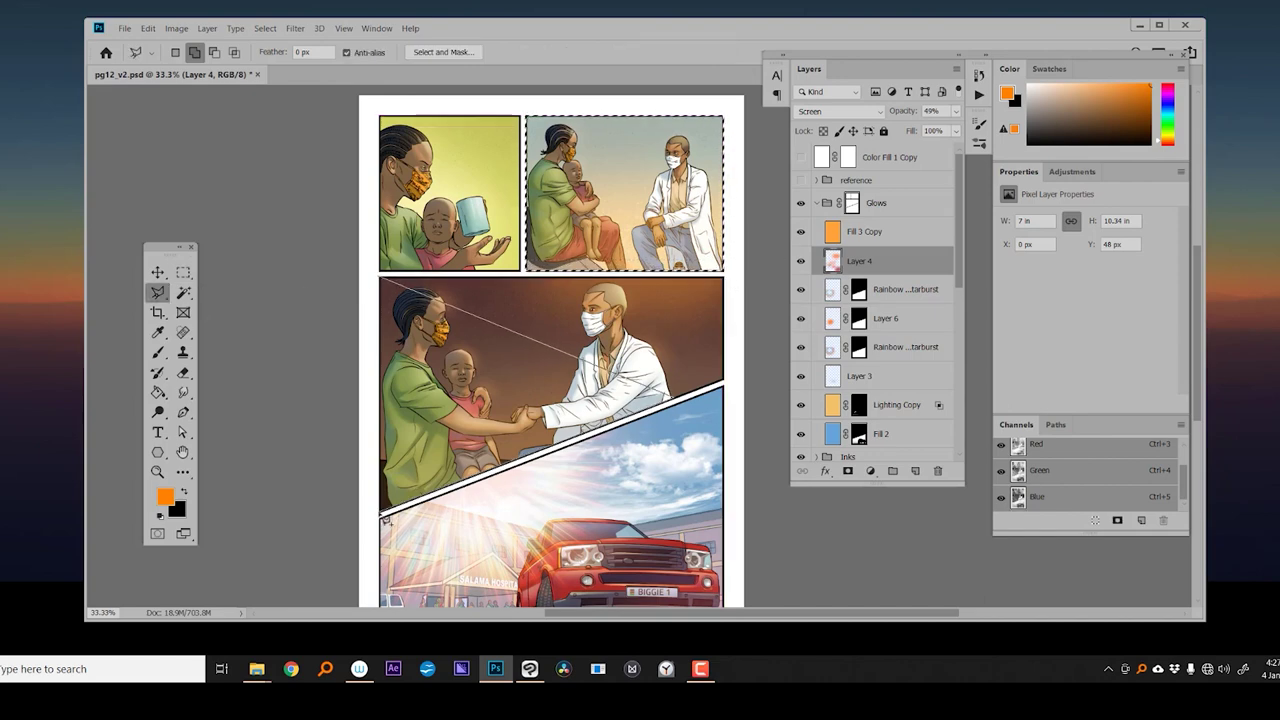
double_click(386, 520)
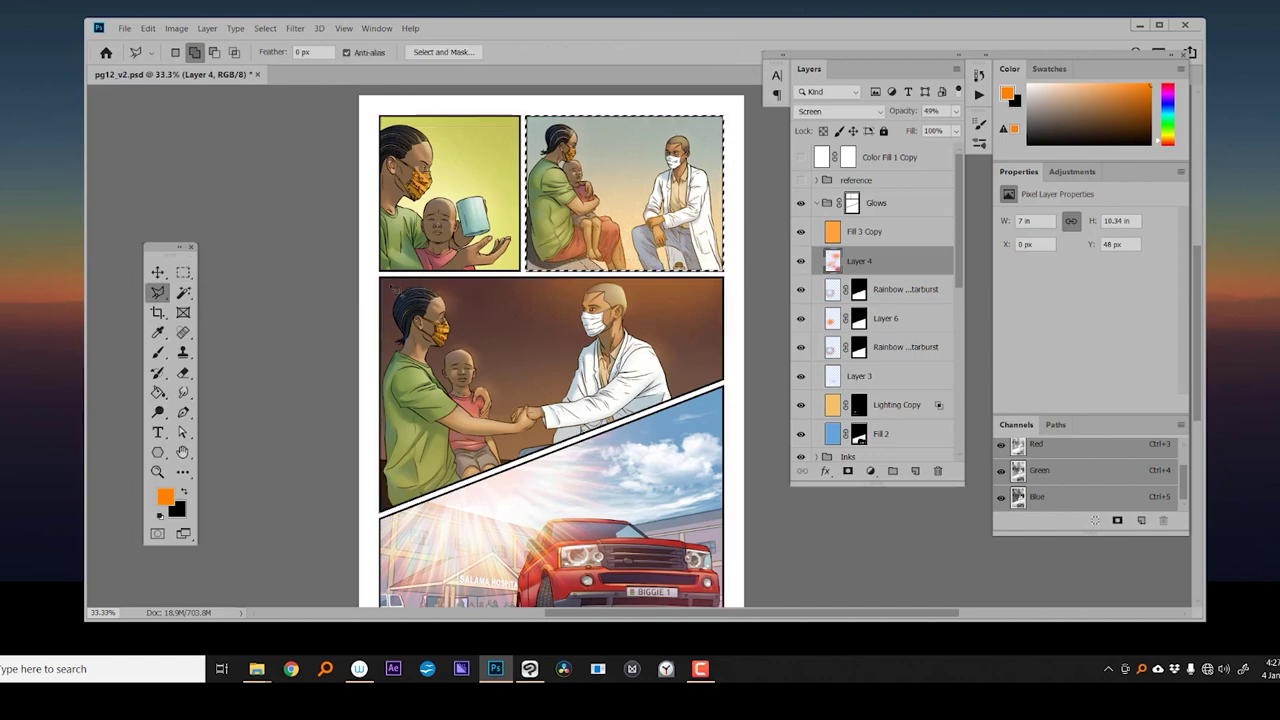
click(847, 471)
key(e)
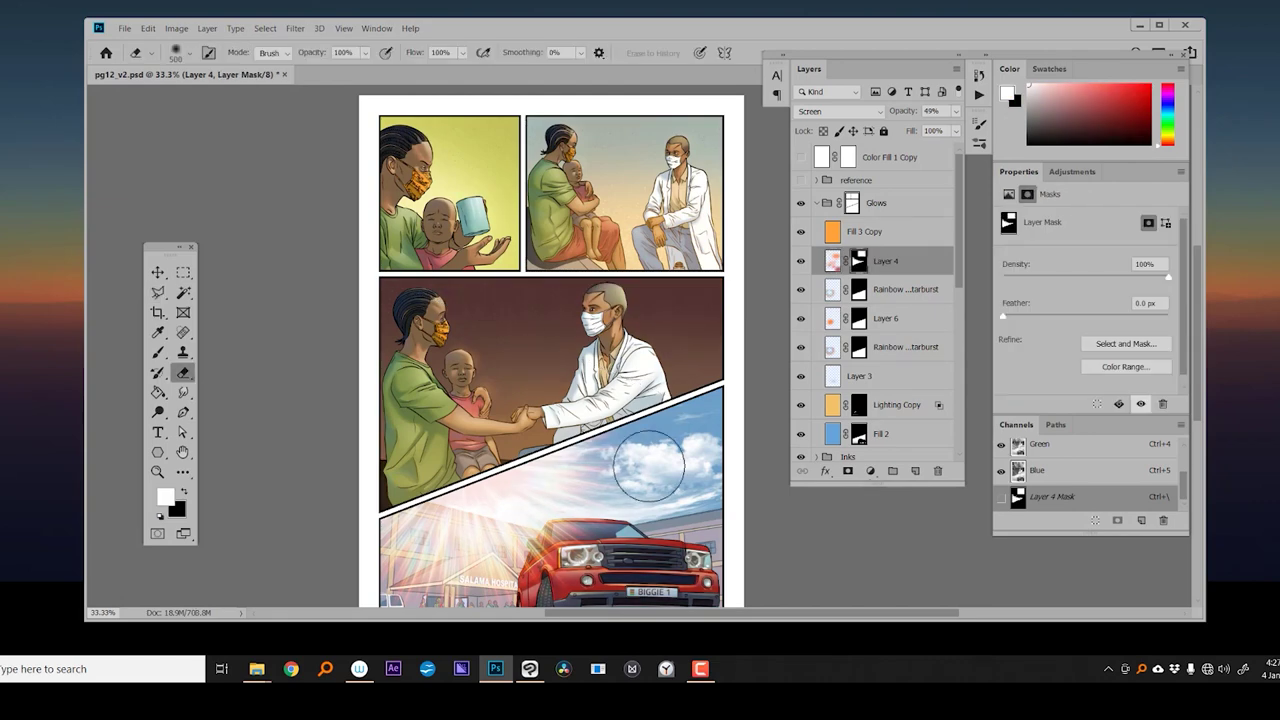
- Undo the Layer 4 mask and the orange glow painted on that layer
key(ctrl+z)
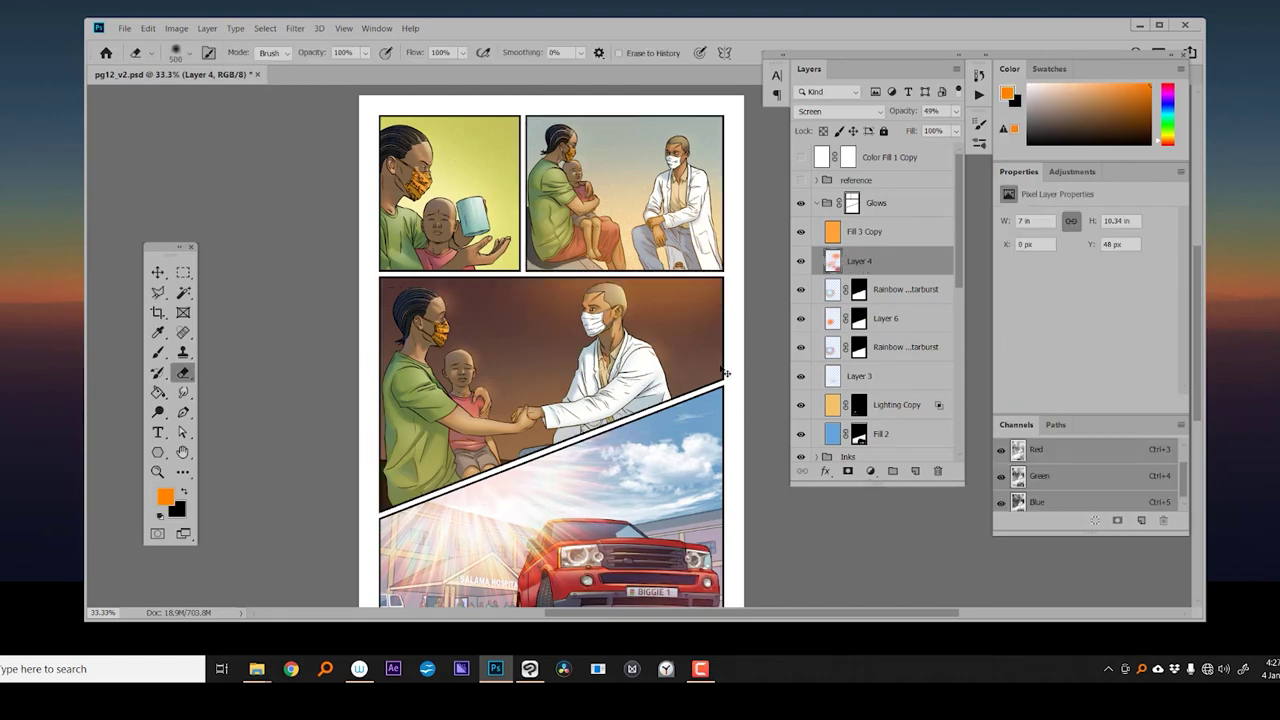
key(ctrl+minus)
scroll(735, 350, up, 1)
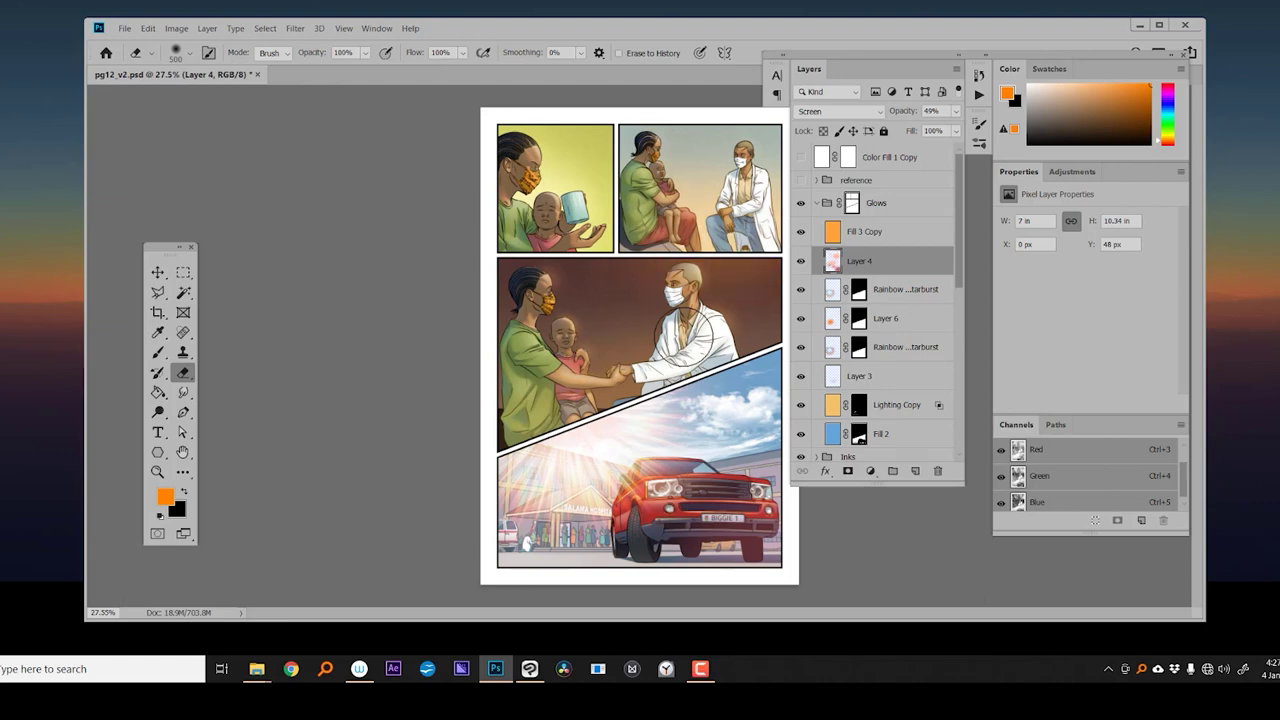
- Add a new layer above Layer 4 and paint a soft orange glow over the upper-right panel with an 800 px brush
key(ctrl+shift+alt+n)
scroll(665, 285, up, 1)
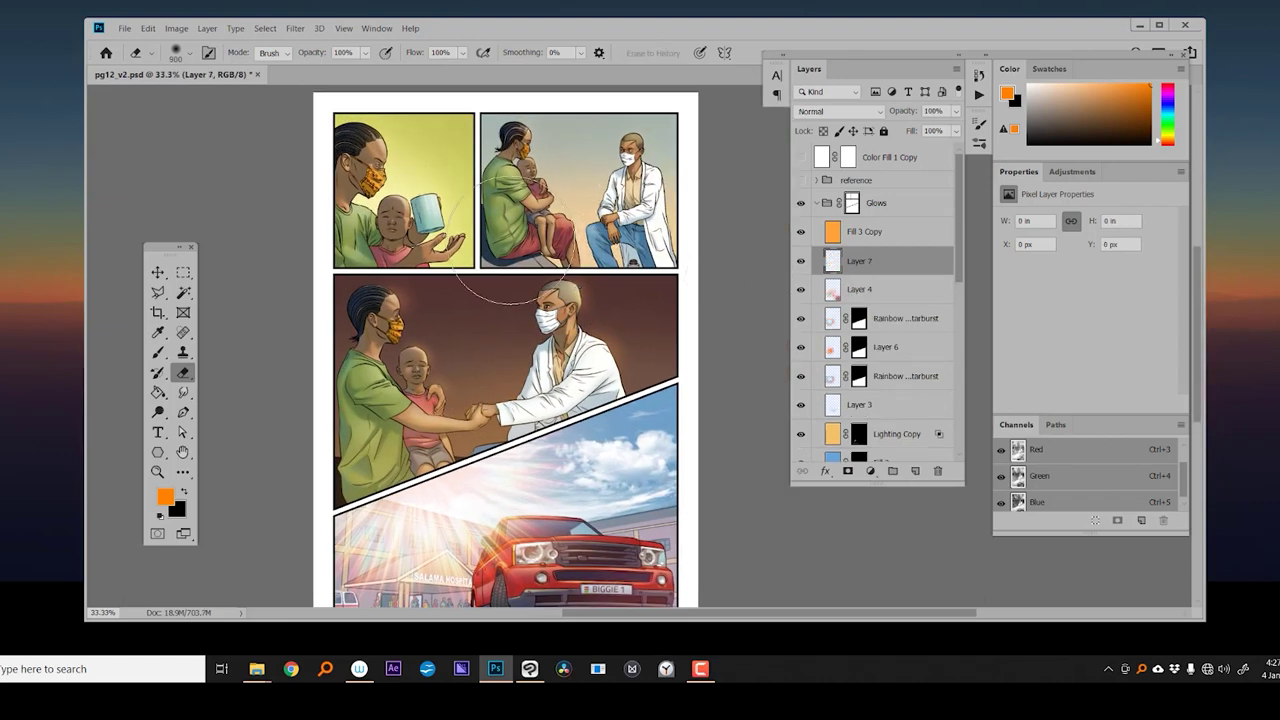
key(b)
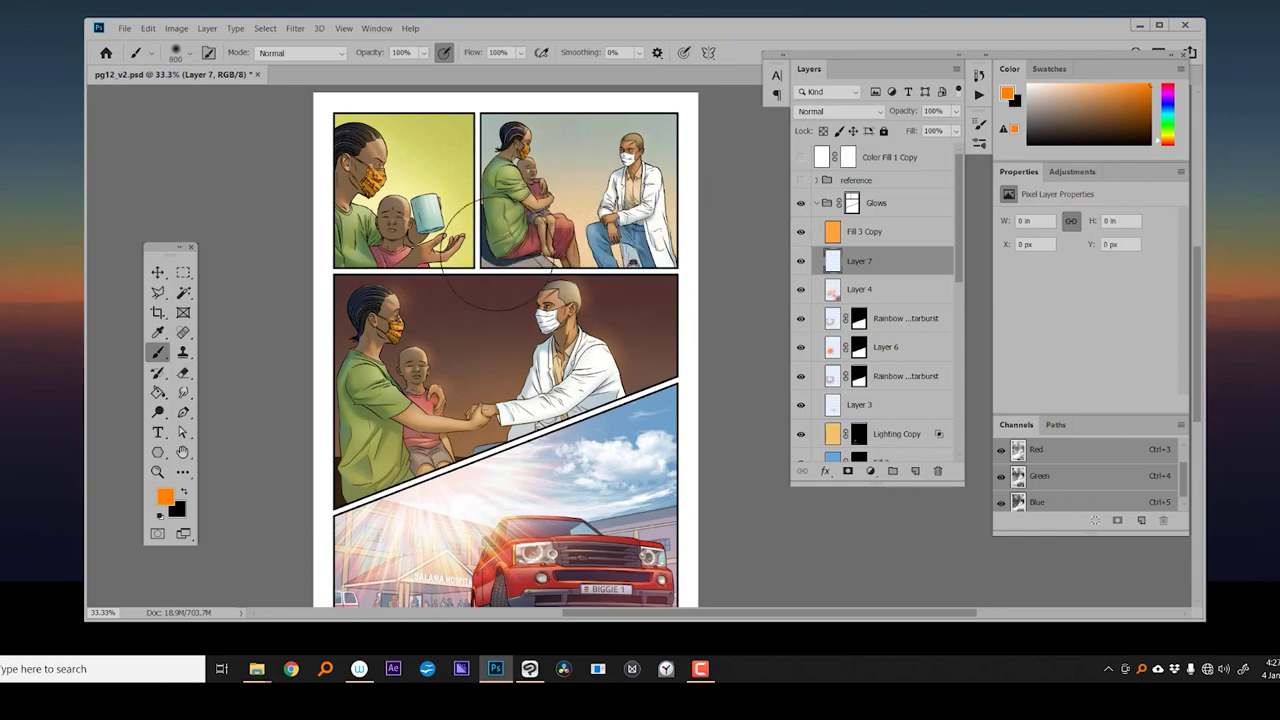
click(500, 245)
- Set Layer 7's blending mode to Screen and its opacity to 40%
click(840, 111)
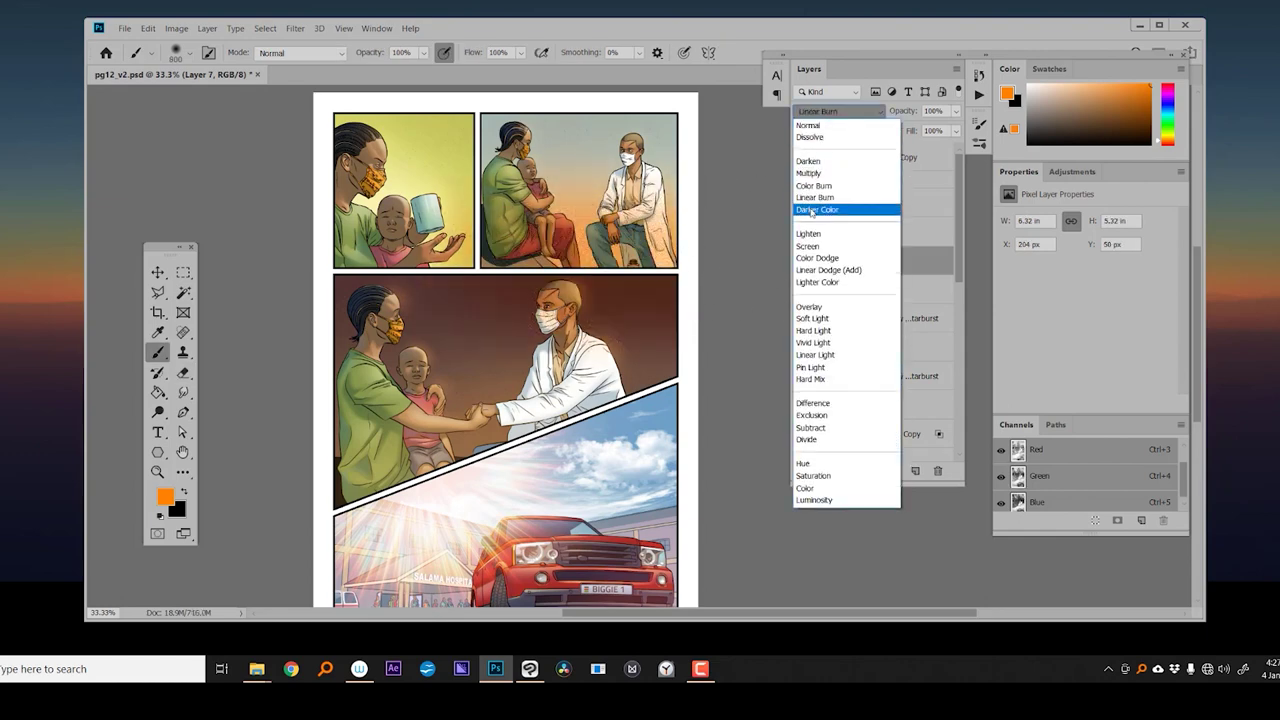
click(809, 246)
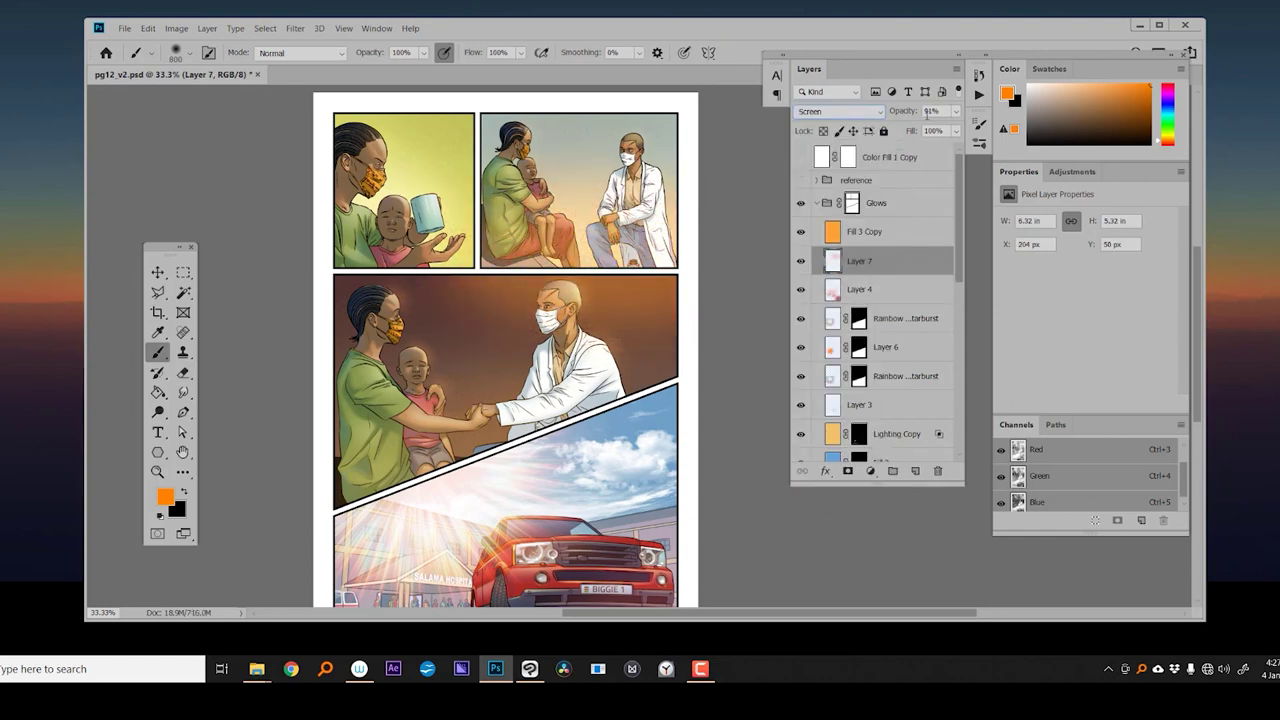
text(40)
key(Return)
- Select the upper-right panel with a rectangular marquee and mask Layer 7 to it
key(m)
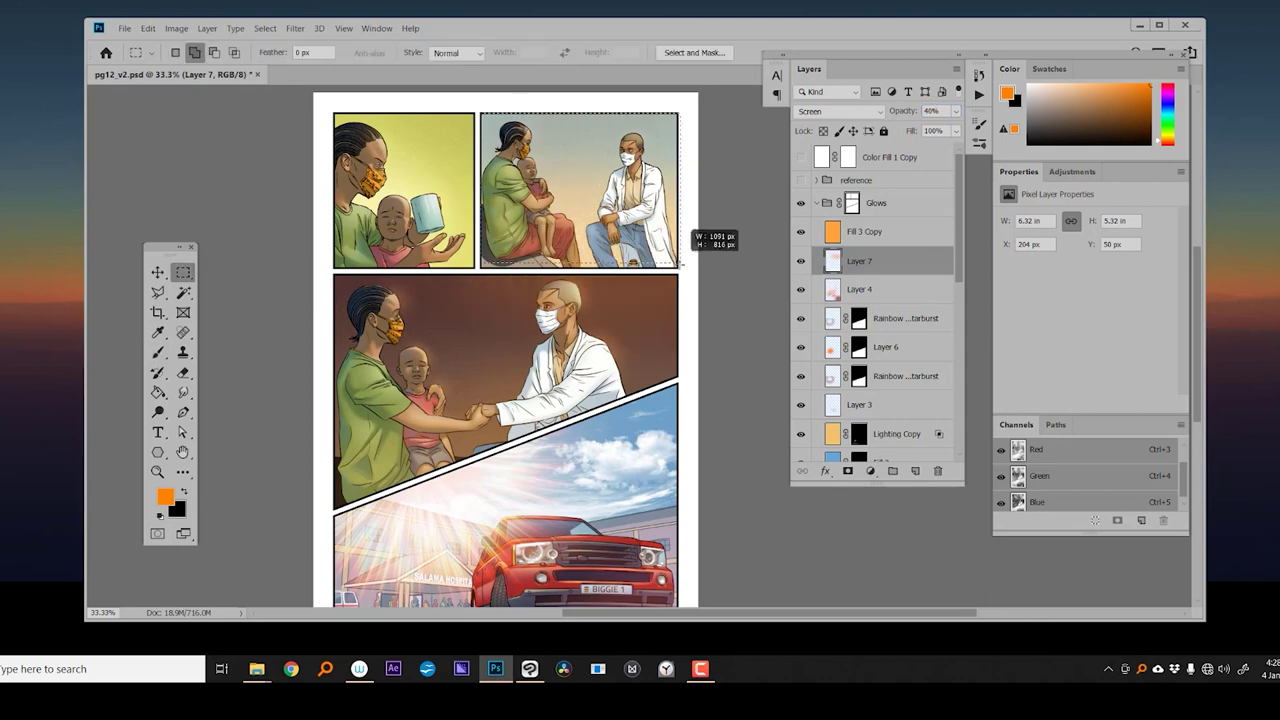
drag(682, 266, 683, 267)
click(848, 470)
scroll(554, 418, down, 2)
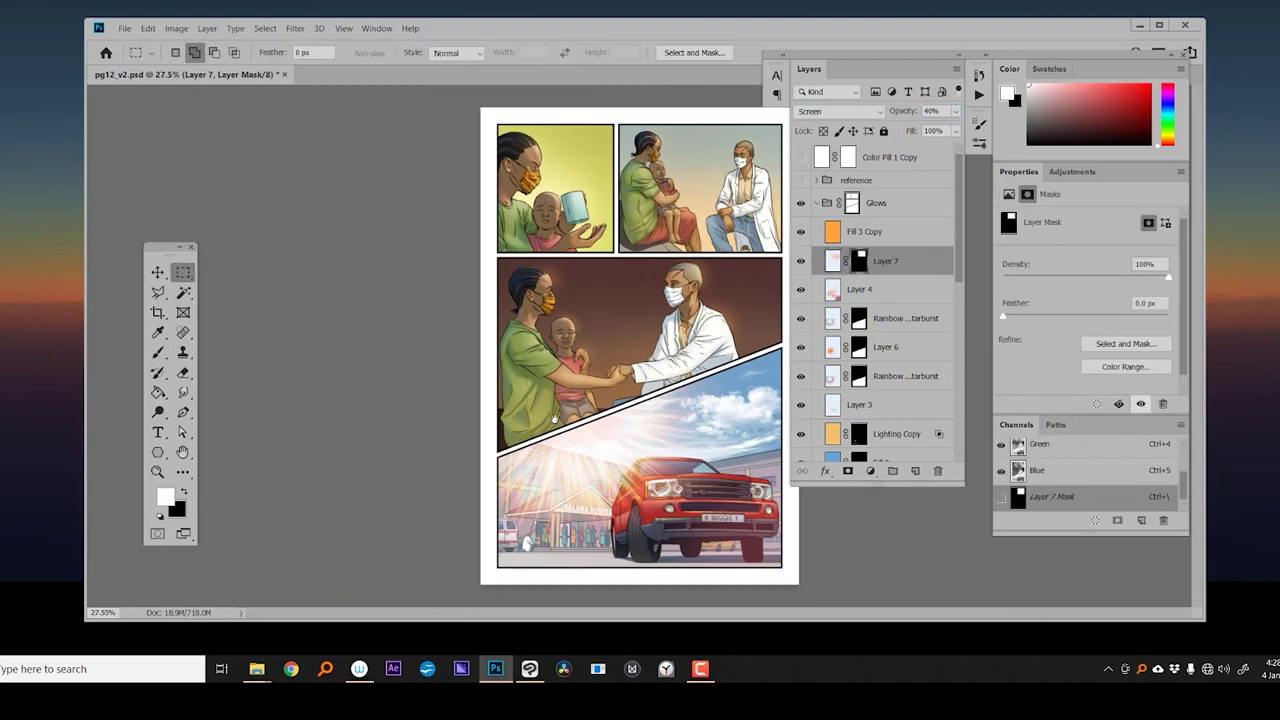
scroll(554, 418, up, 1)
- Check the visibility and opacity of the lower Rainbow Prism Starburst layer and of Layer 3 beneath it
click(800, 376)
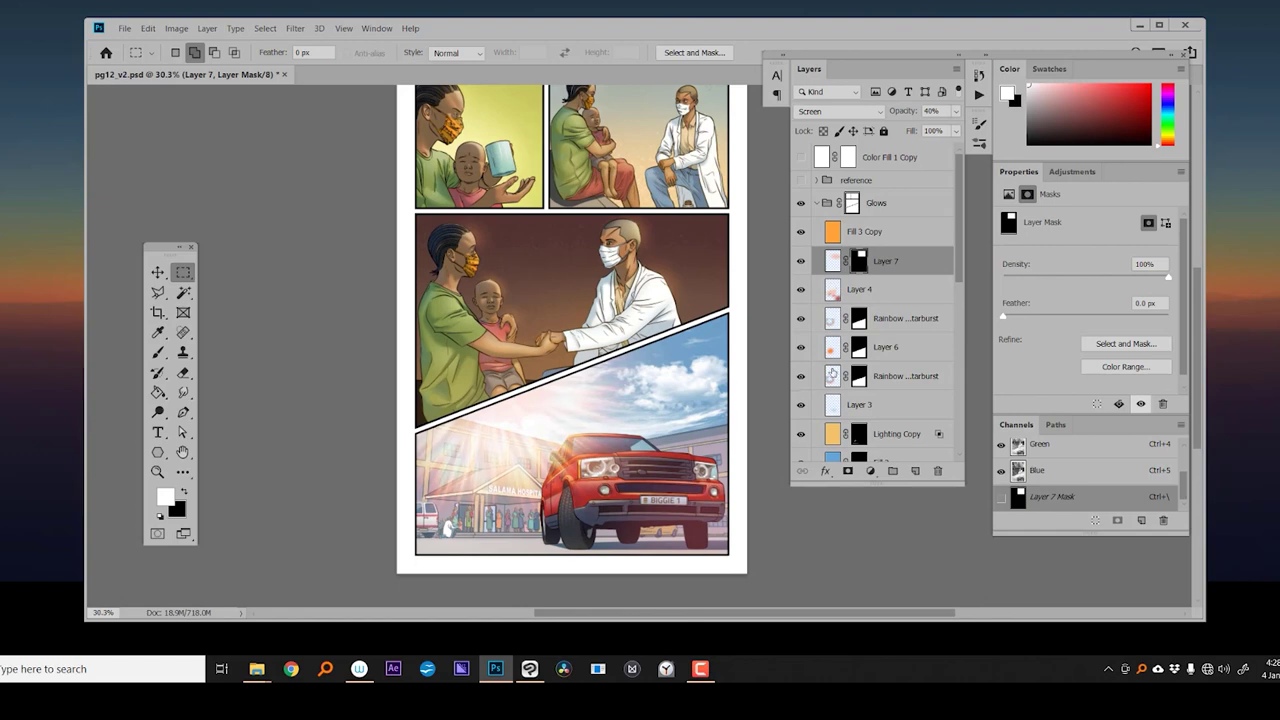
key(alt+bracketleft)
key(alt+bracketleft)
key(alt+bracketleft)
key(alt+bracketleft)
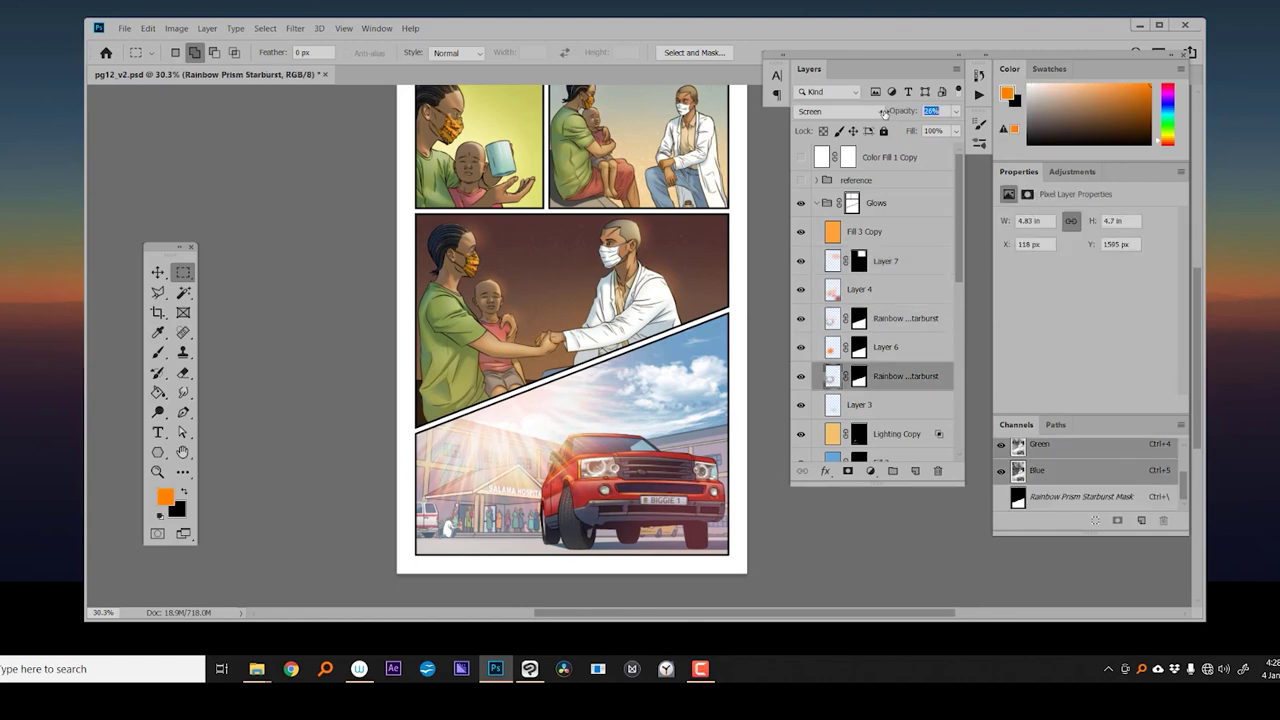
key(alt+bracketleft)
- Add a new layer directly above the Fill 2 layer in the Glows group
mouse_move(958, 268)
mouse_down()
mouse_move(955, 450)
mouse_move(955, 369)
mouse_up()
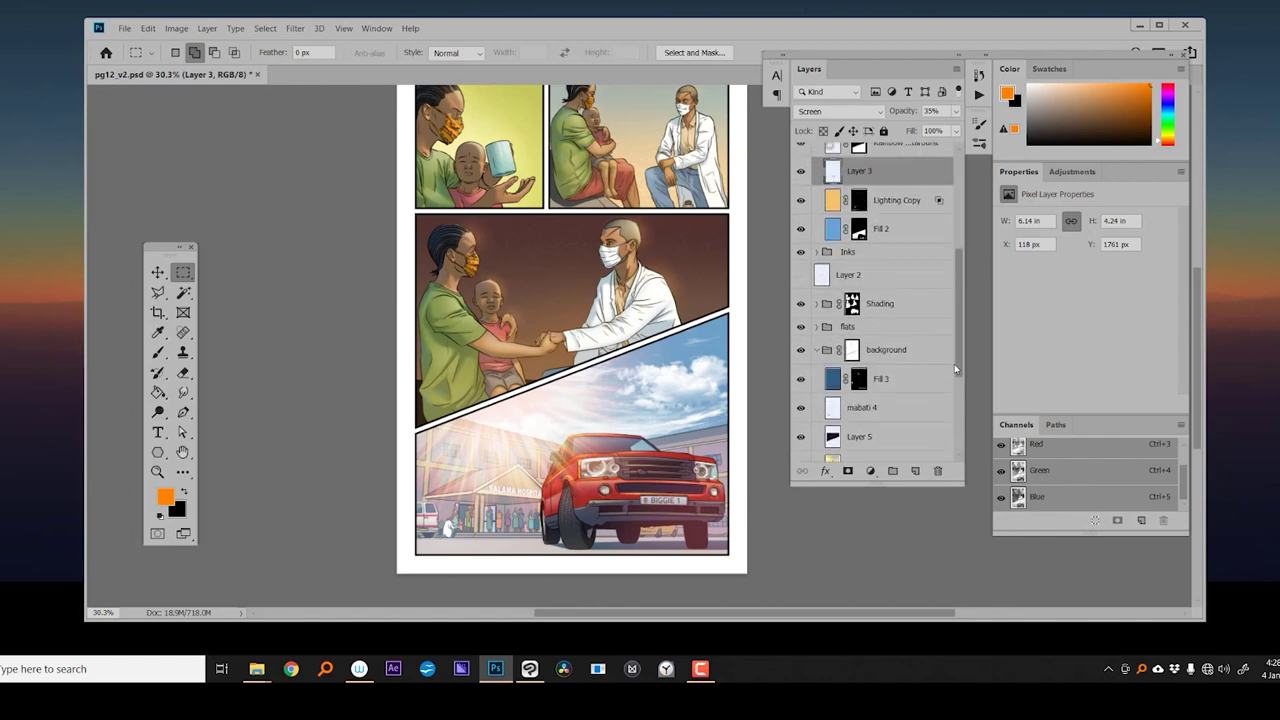
click(880, 231)
click(914, 470)
- Try painting a soft haze over the hospital and car on Layer 8 with colours sampled from the panel, and undo it
key(b)
alt+click(654, 343)
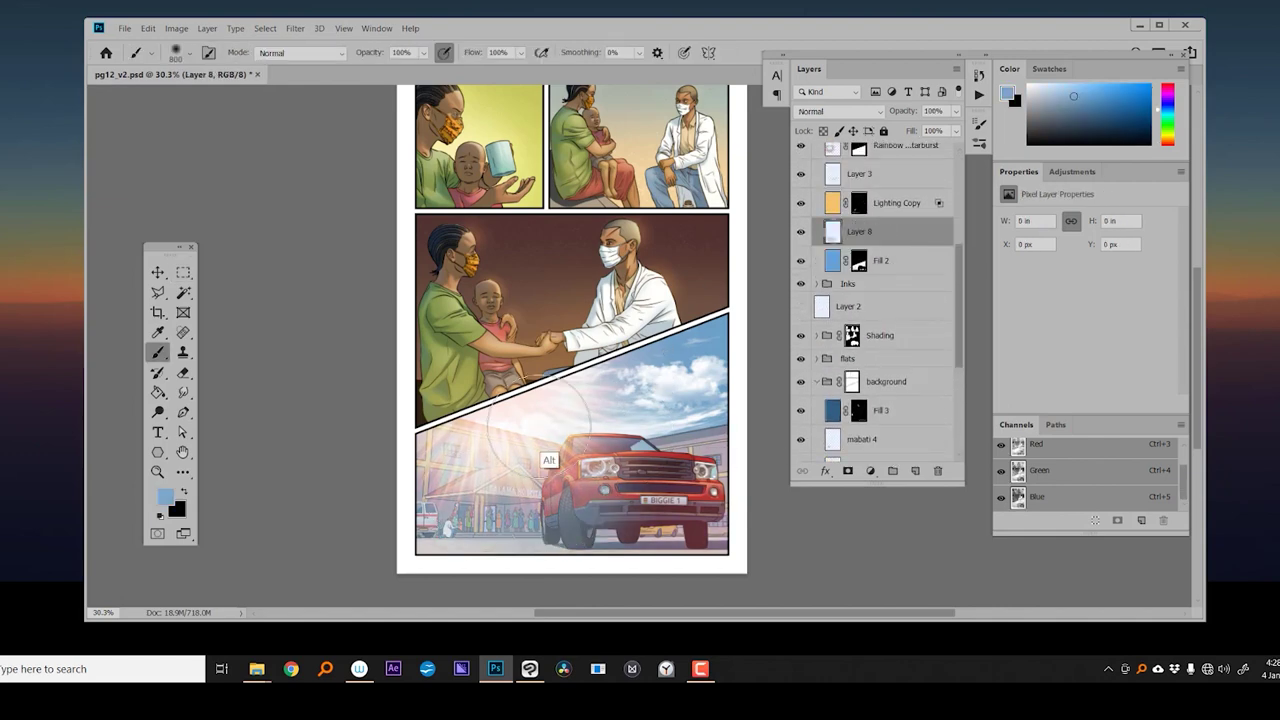
alt+click(512, 465)
drag(512, 465, 603, 493)
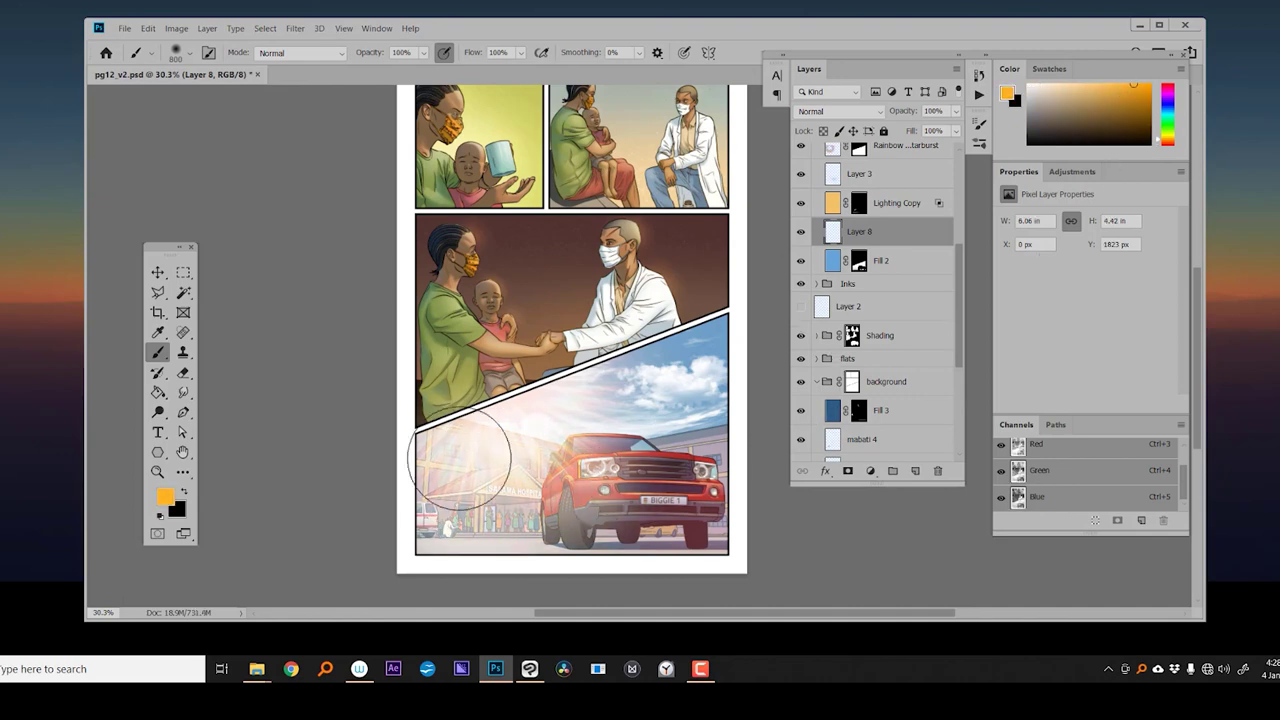
key(ctrl+z)
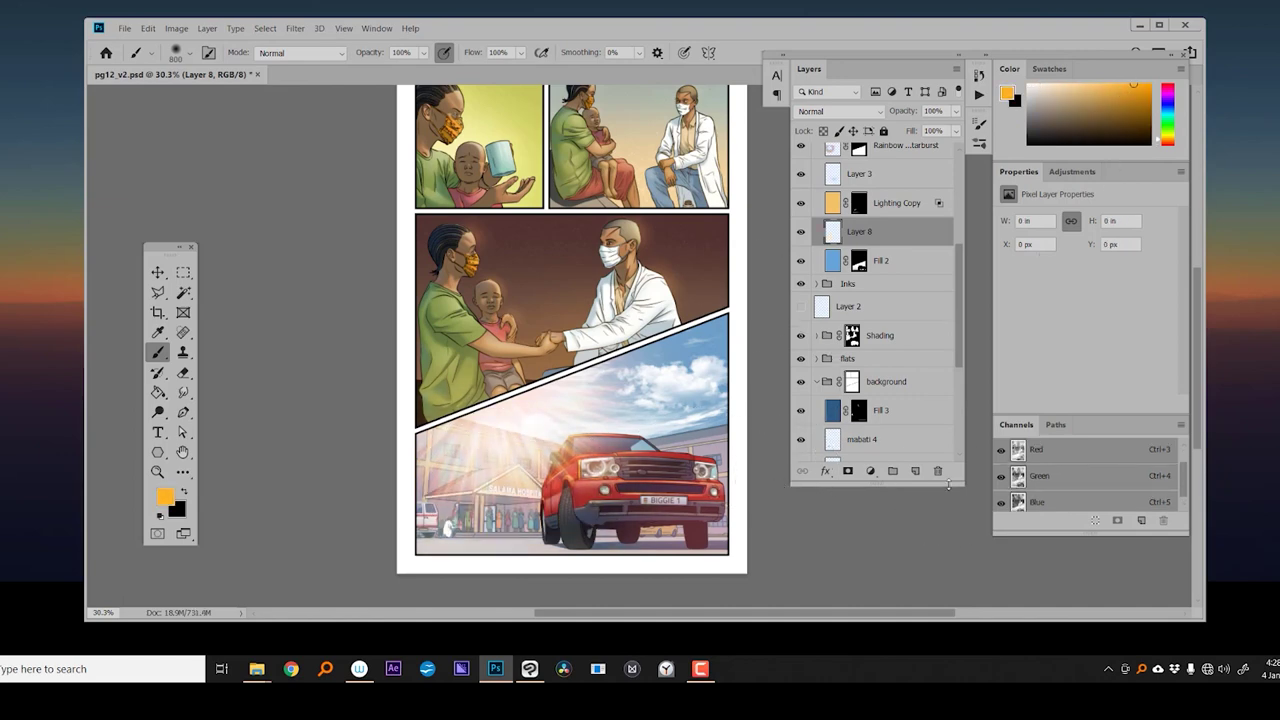
- Delete Layer 8 and set the Fill 2 layer's blend mode to Lighten at 100% opacity
click(800, 260)
click(800, 260)
click(880, 260)
click(838, 111)
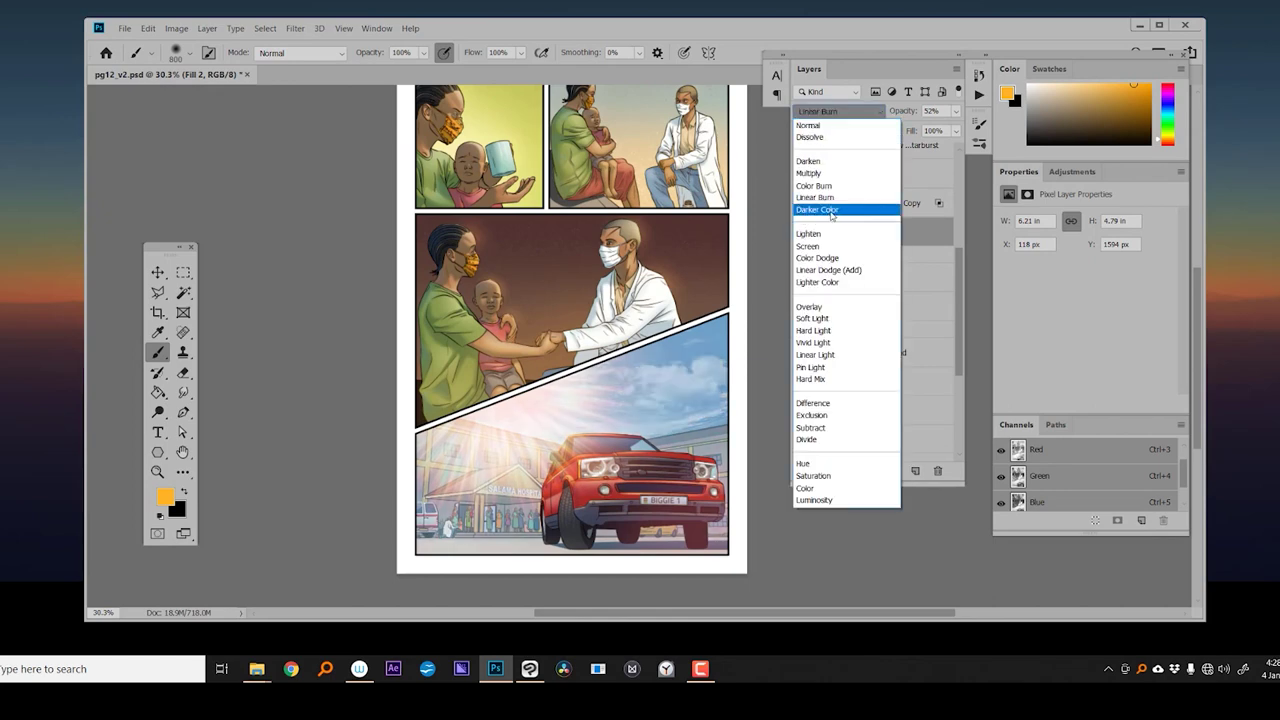
click(808, 233)
click(931, 111)
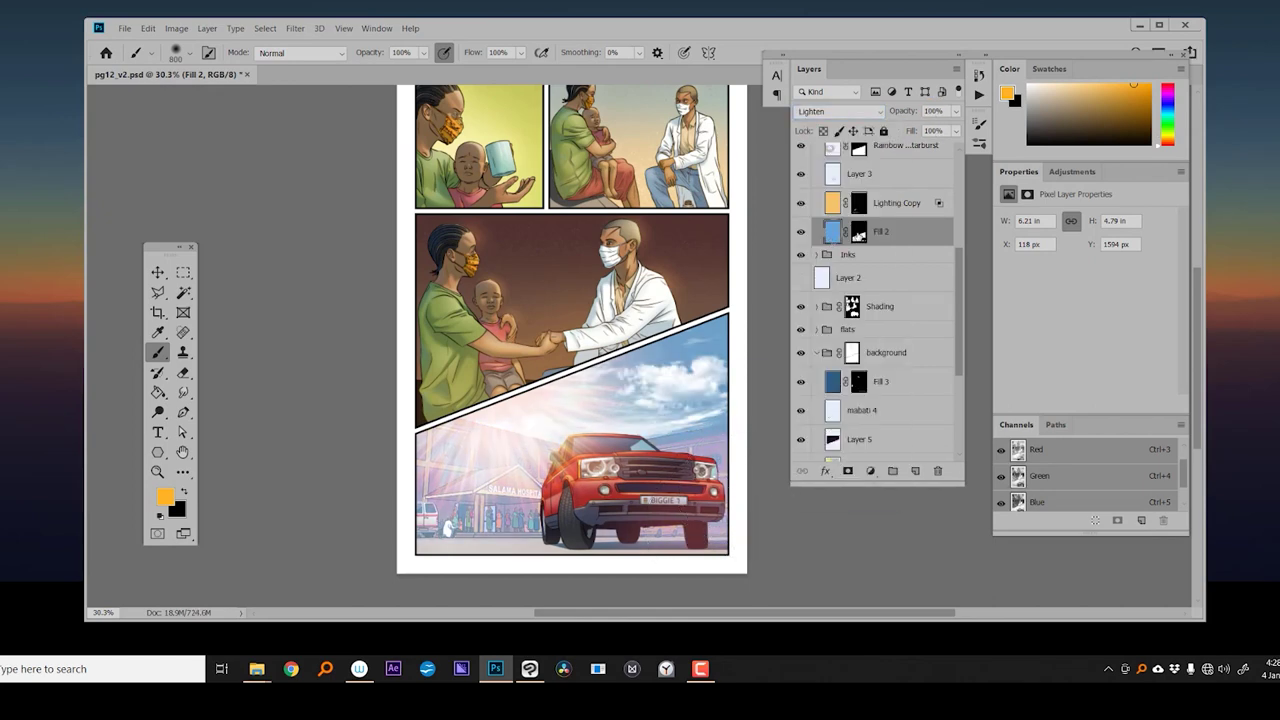
- Erase the Fill 2 layer mask around the car's wheels and bumper, and lower the layer's opacity slightly
key(ctrl+backslash)
key(d)
key(e)
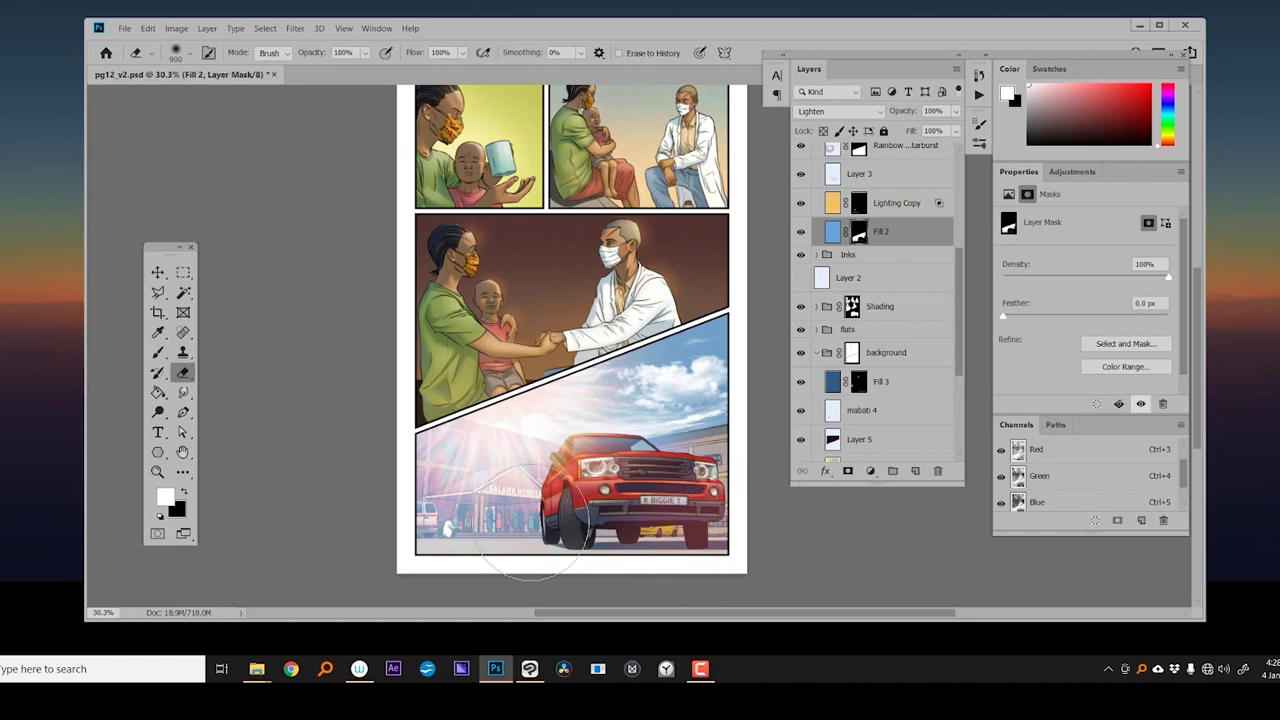
drag(560, 535, 645, 540)
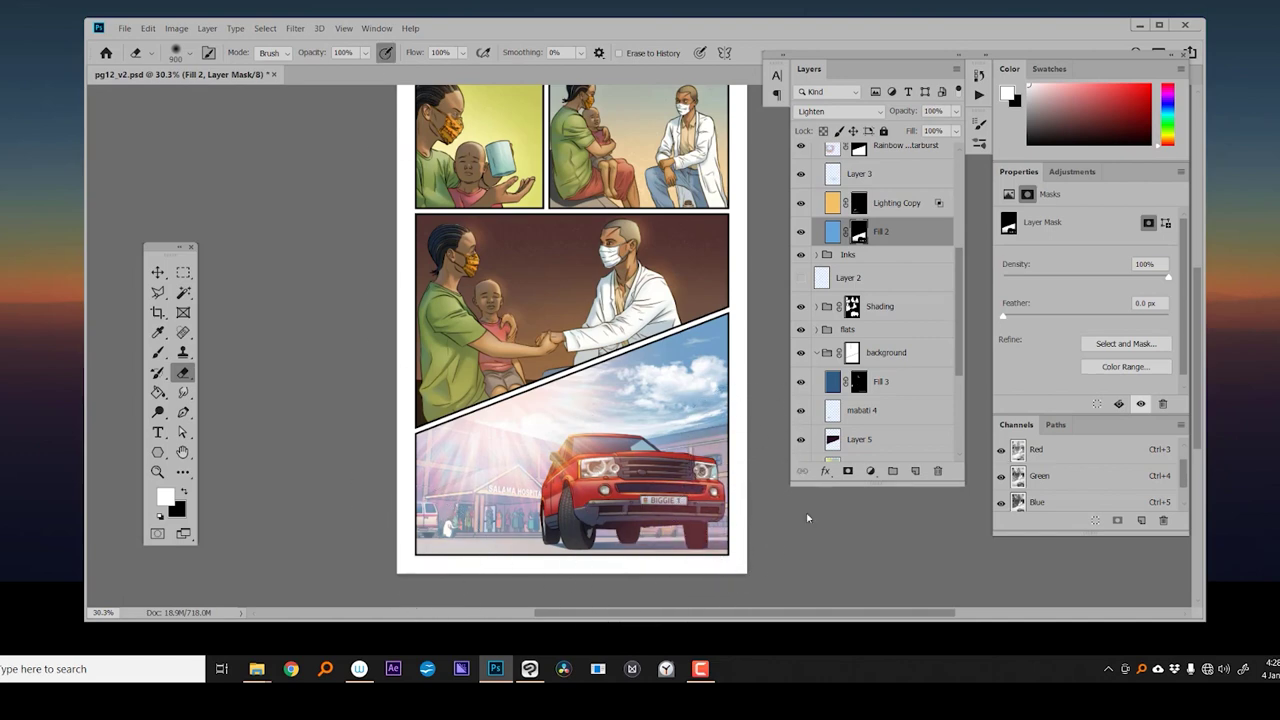
drag(959, 346, 955, 425)
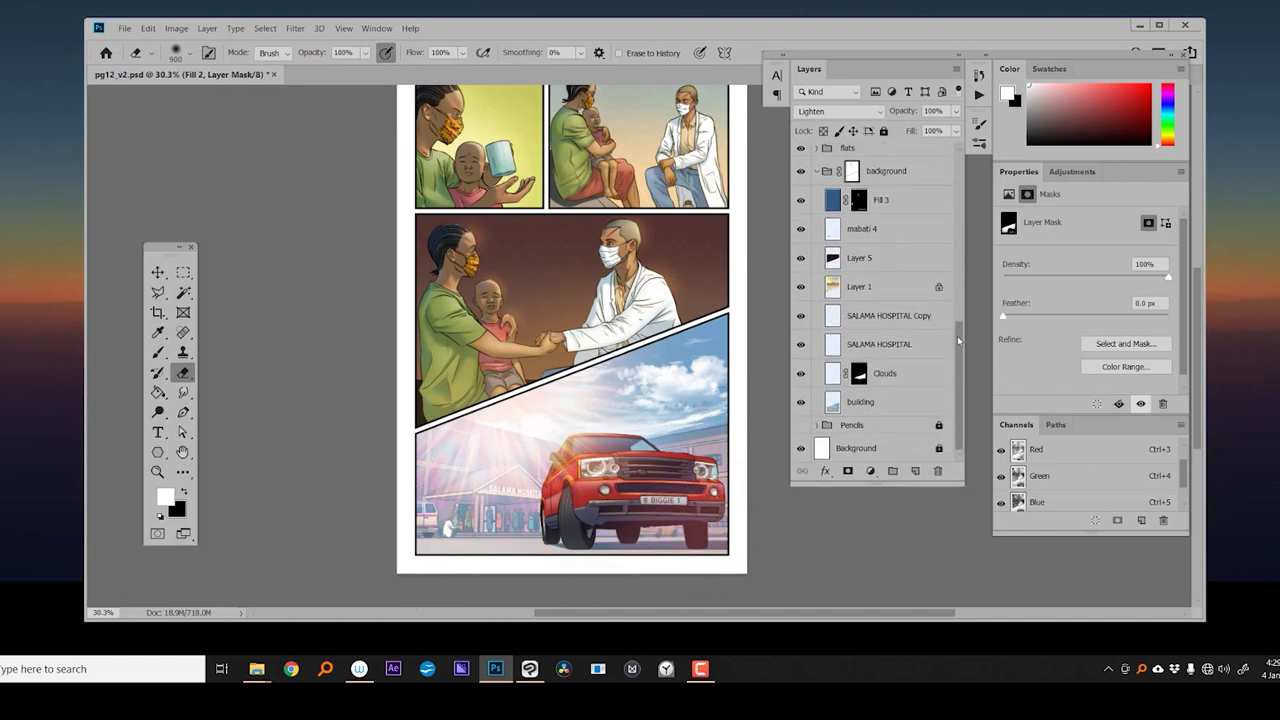
mouse_move(958, 341)
mouse_down()
mouse_move(957, 354)
mouse_move(955, 251)
mouse_up()
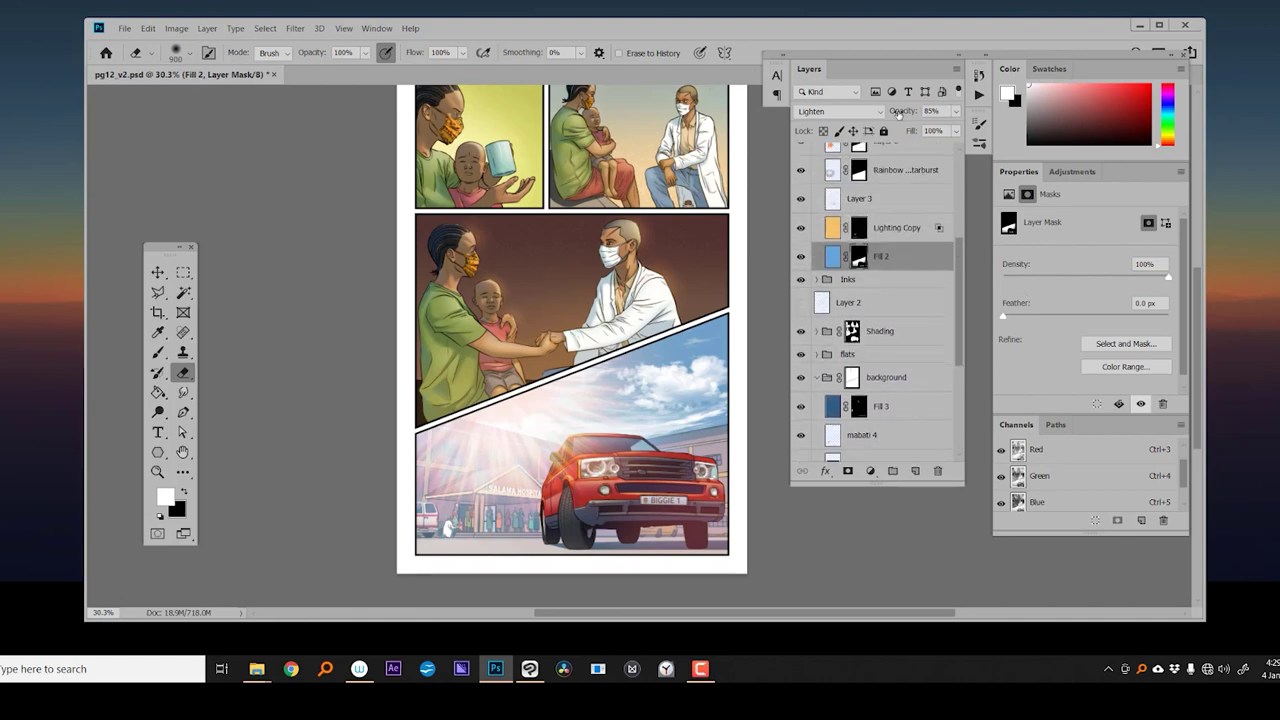
- Duplicate the Clouds layer in the background group several times and offset the copies to fill more of the sky
scroll(955, 350, down, 5)
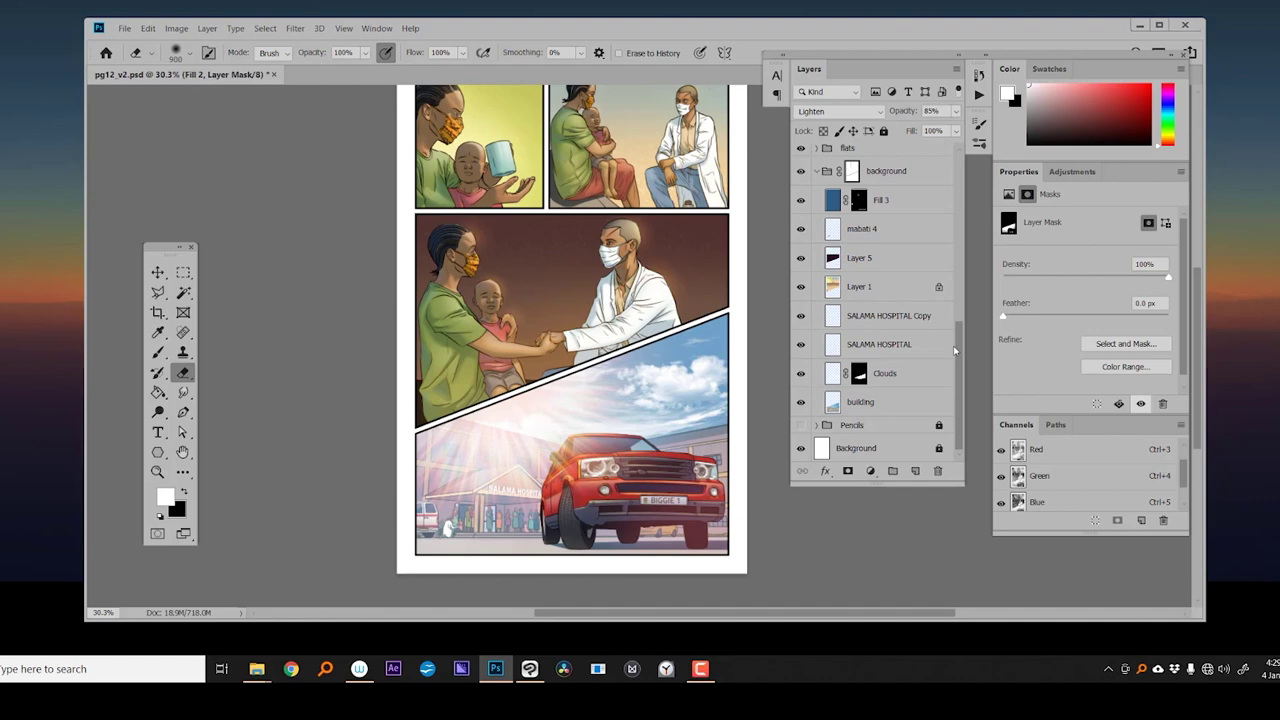
click(885, 373)
click(903, 111)
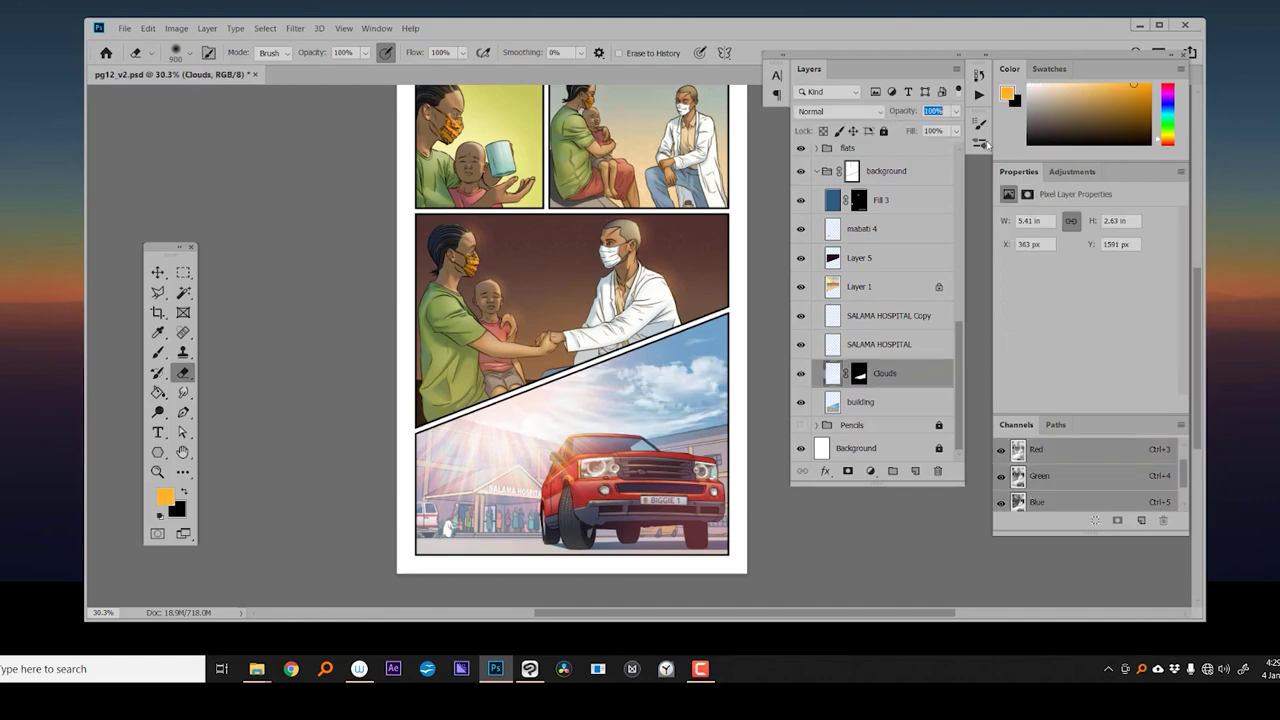
key(ctrl+j)
key(ctrl+j)
key(ctrl+j)
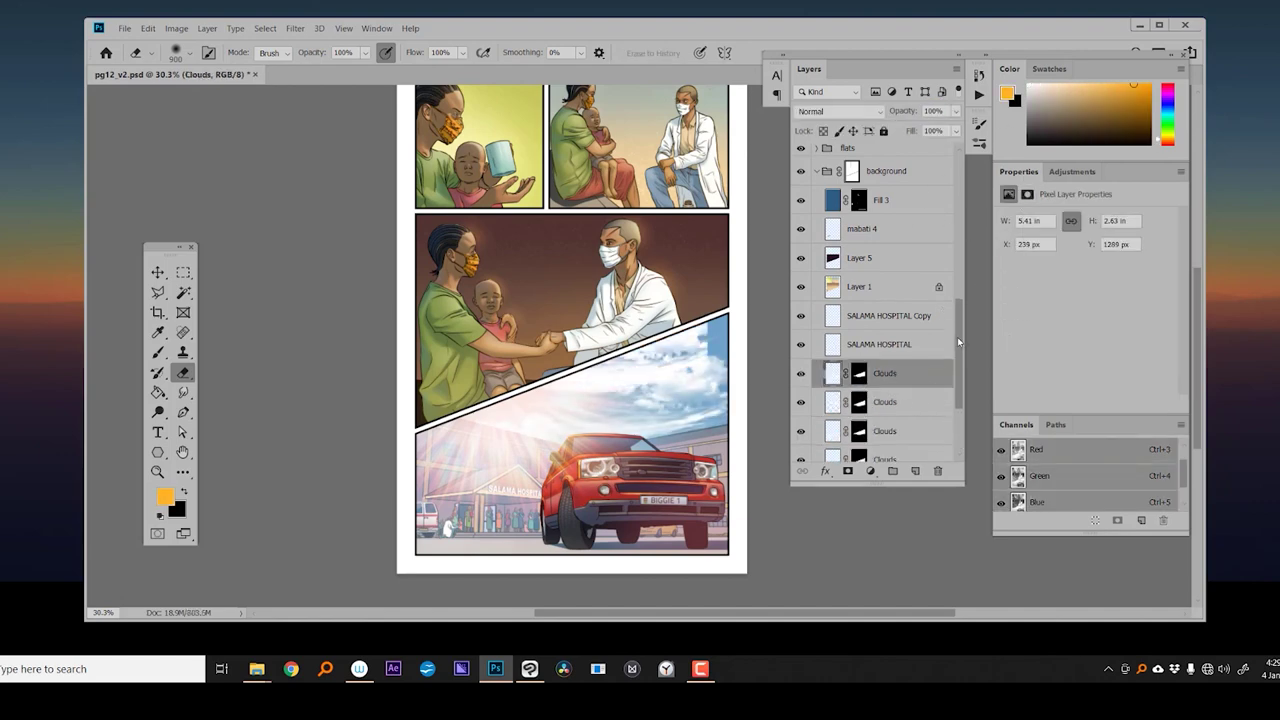
- Add further copies of the Clouds layer and merge all of them into a single Clouds layer
scroll(957, 337, down, 2)
right_click(912, 372)
key(Escape)
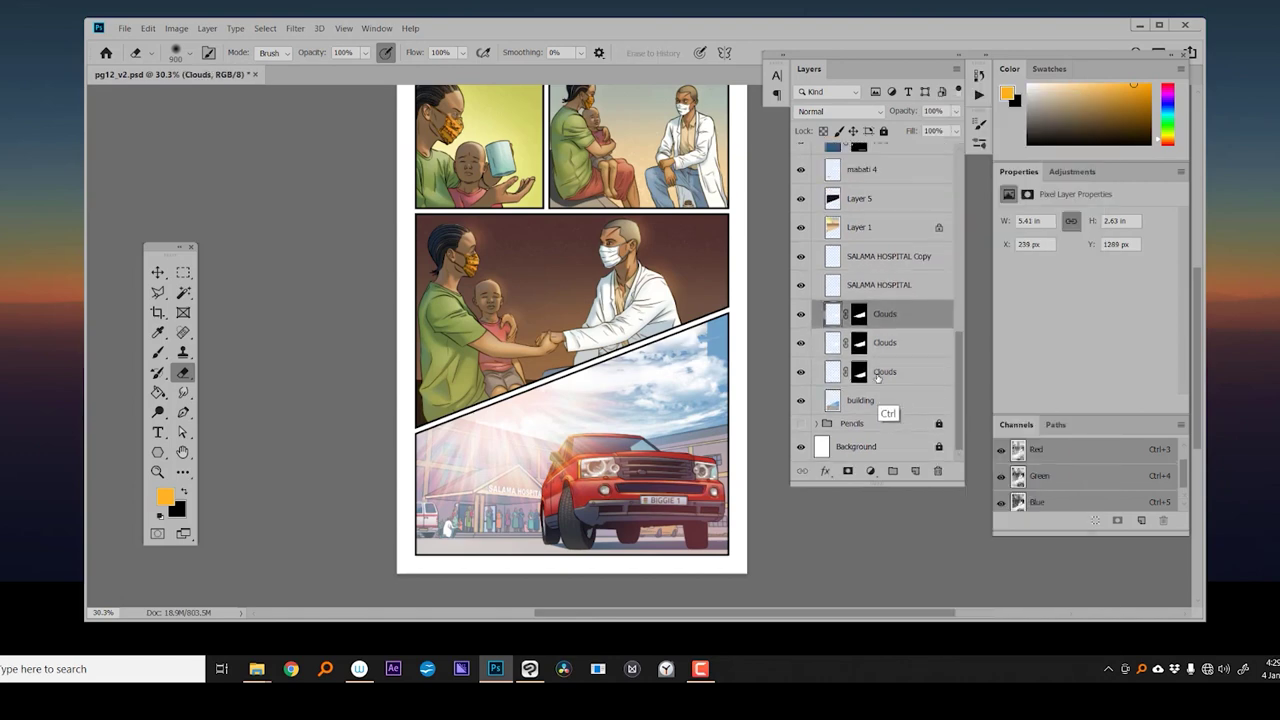
key(ctrl+j)
key(ctrl+j)
scroll(956, 408, down, 1)
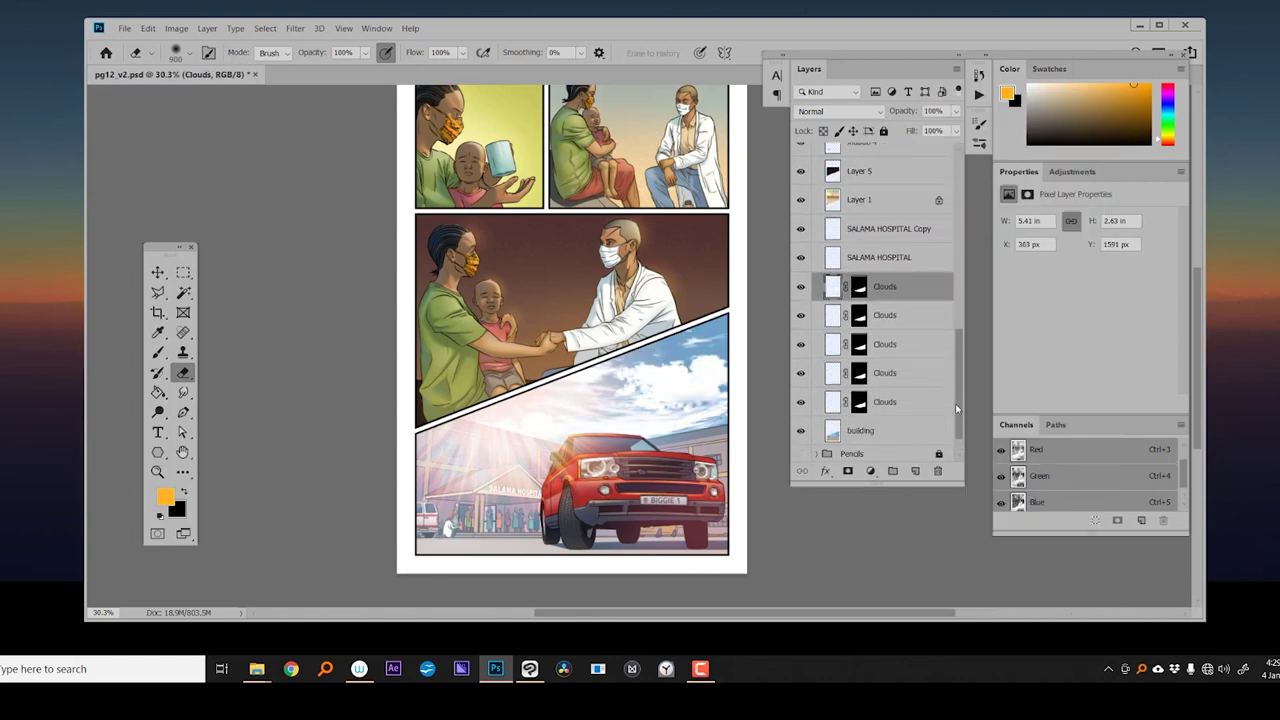
shift+click(900, 401)
right_click(912, 401)
click(958, 458)
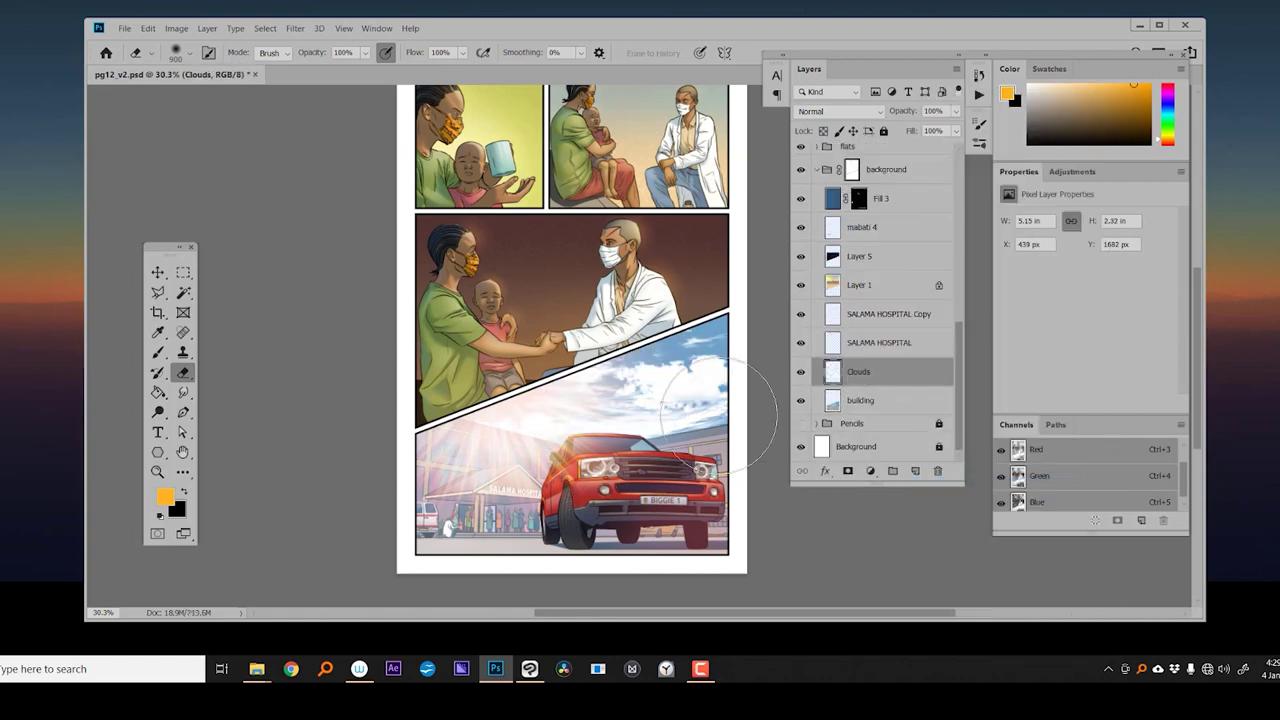
- Try erasing the merged clouds along the right edge of the car panel and undo it
mouse_move(720, 408)
mouse_down()
mouse_move(680, 400)
mouse_move(746, 304)
mouse_move(785, 360)
mouse_move(743, 300)
mouse_up()
key(ctrl+z)
key(ctrl+z)
key(ctrl+z)
- Set the merged Clouds layer's opacity to 38% and check the sky on the whole page
drag(903, 120, 850, 118)
scroll(790, 400, down, 3)
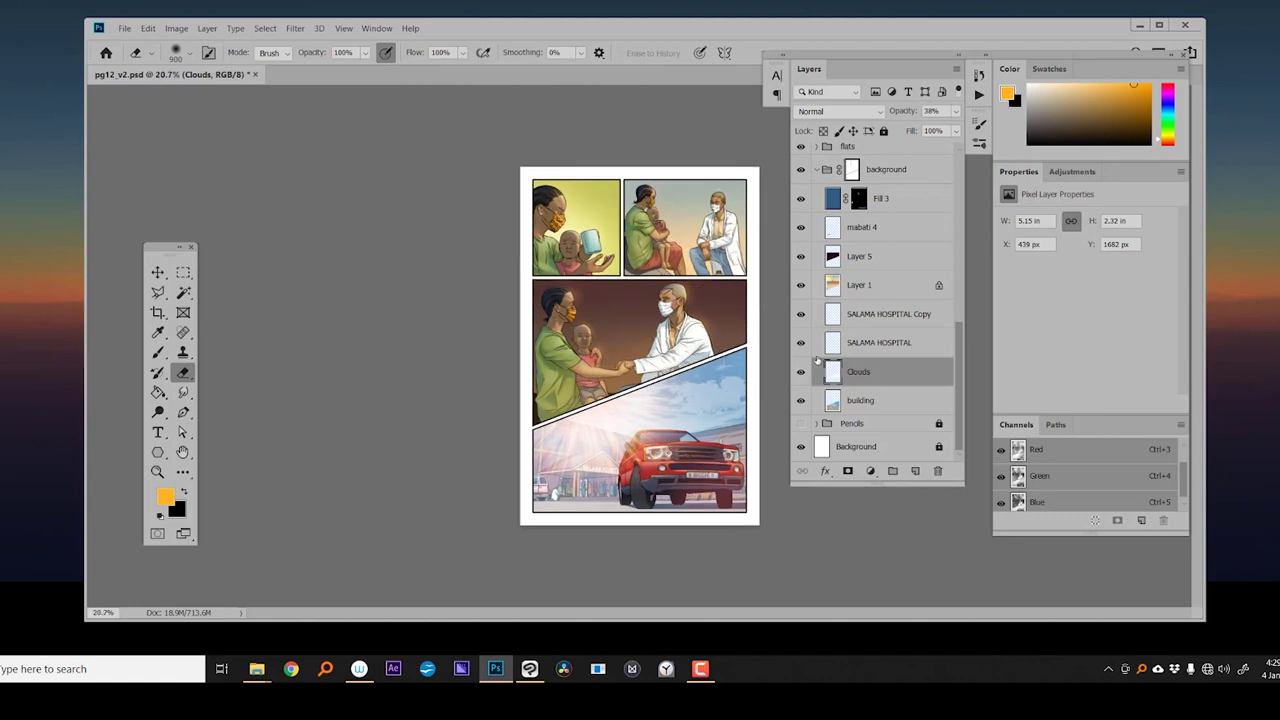
scroll(640, 345, up, 3)
- Set both Rainbow Prism Starburst layers in the Glows group to the Screen blend mode
scroll(890, 310, up, 5)
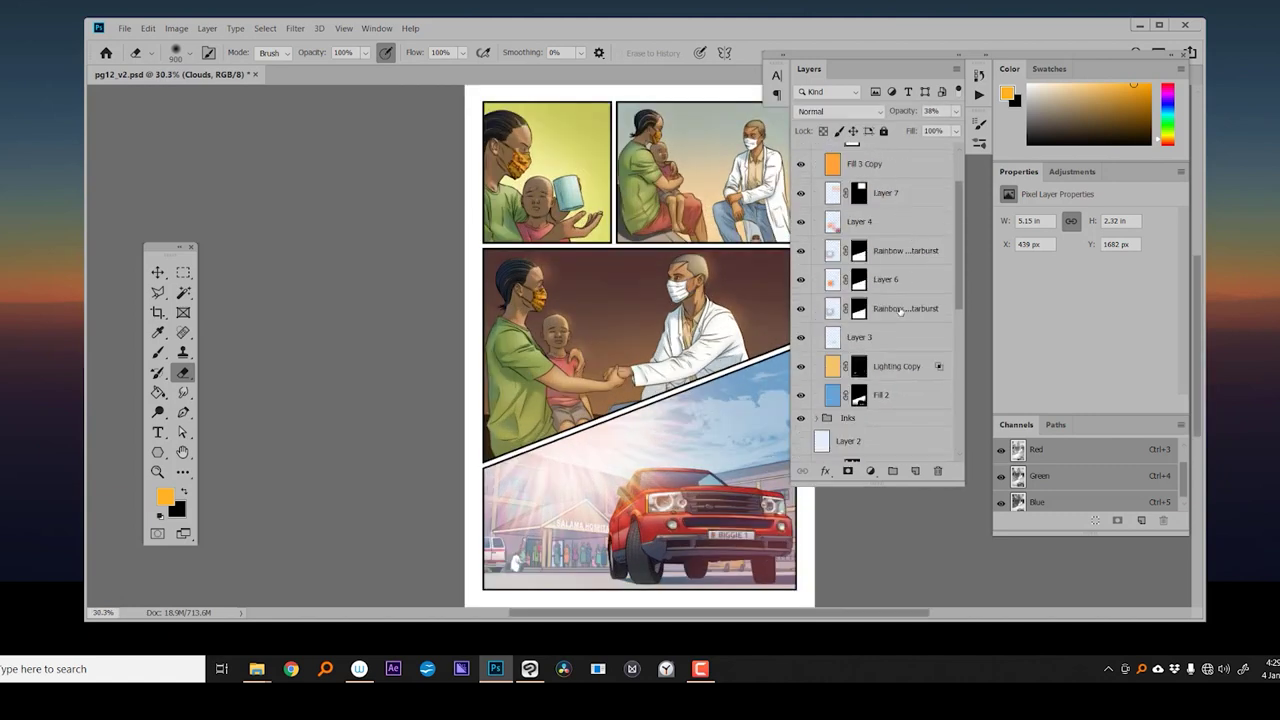
click(900, 309)
shift+click(900, 251)
click(840, 111)
click(832, 244)
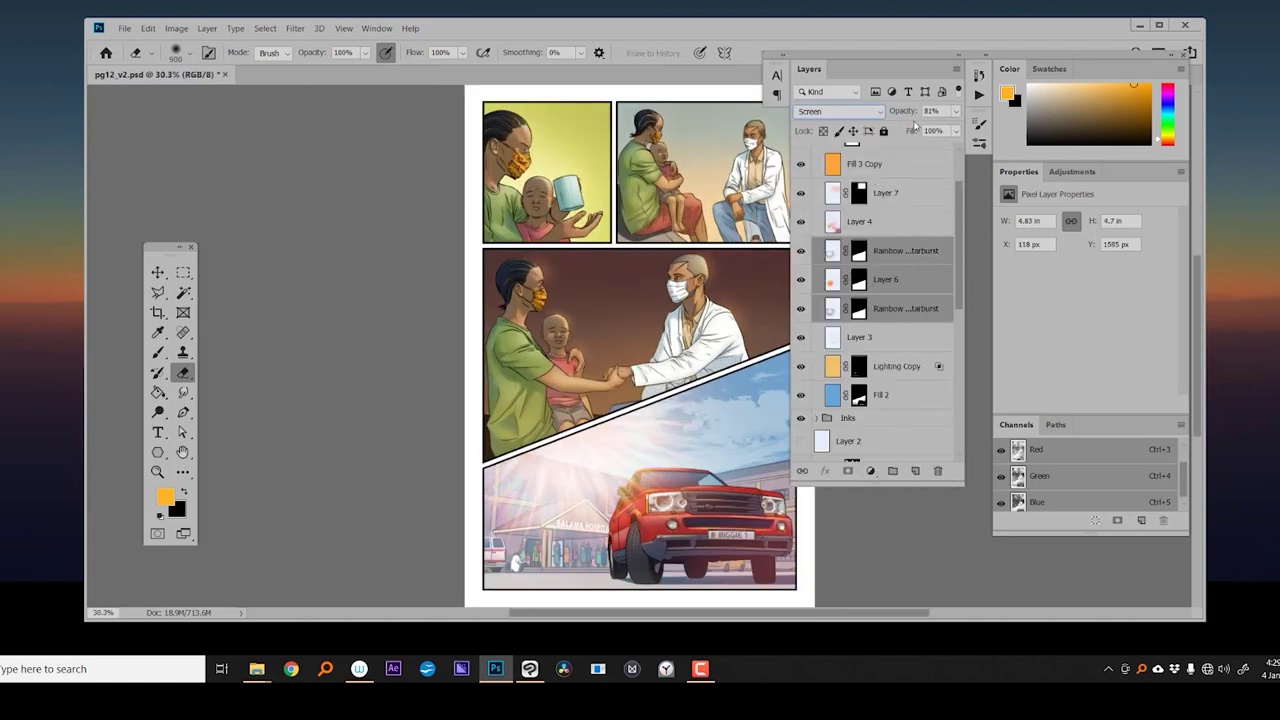
- Compare blend modes for Layer 6 between the starbursts, choose Screen, and review the full page
click(888, 285)
click(840, 111)
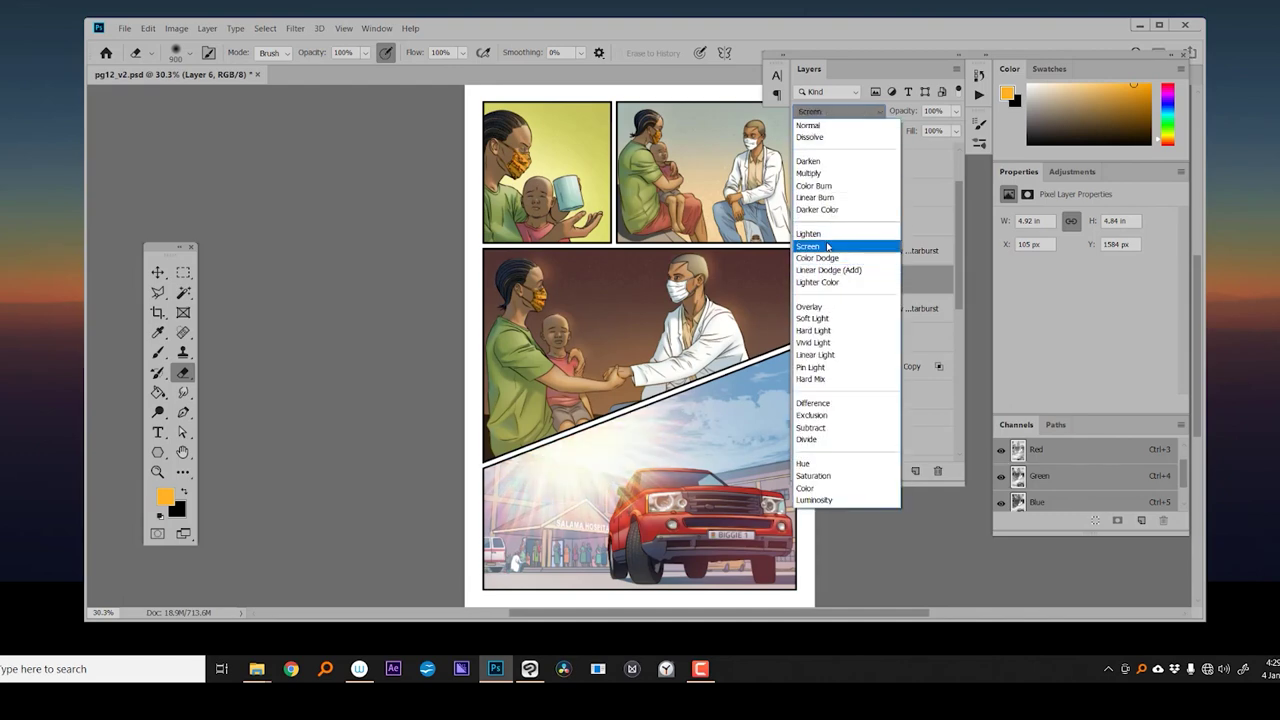
click(843, 244)
scroll(378, 222, down, 1)
scroll(916, 207, up, 2)
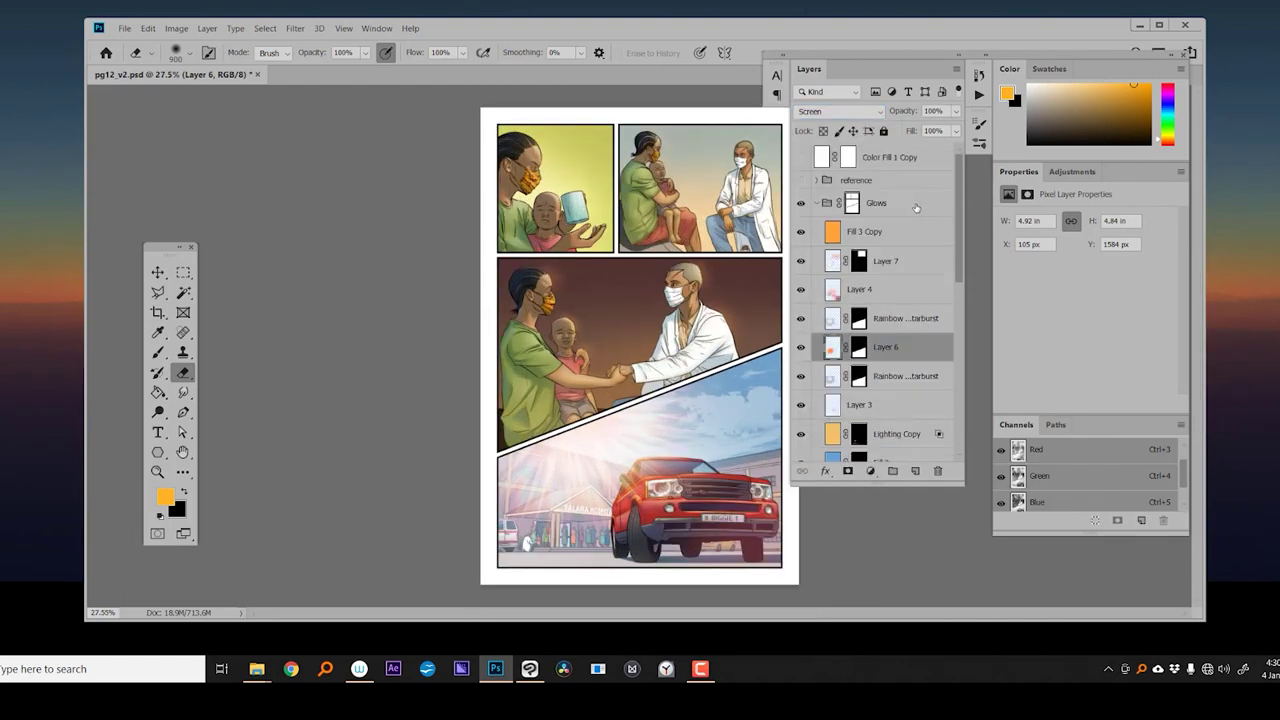
- Save the document and collapse the Glows group
click(803, 158)
key(ctrl+s)
click(822, 203)
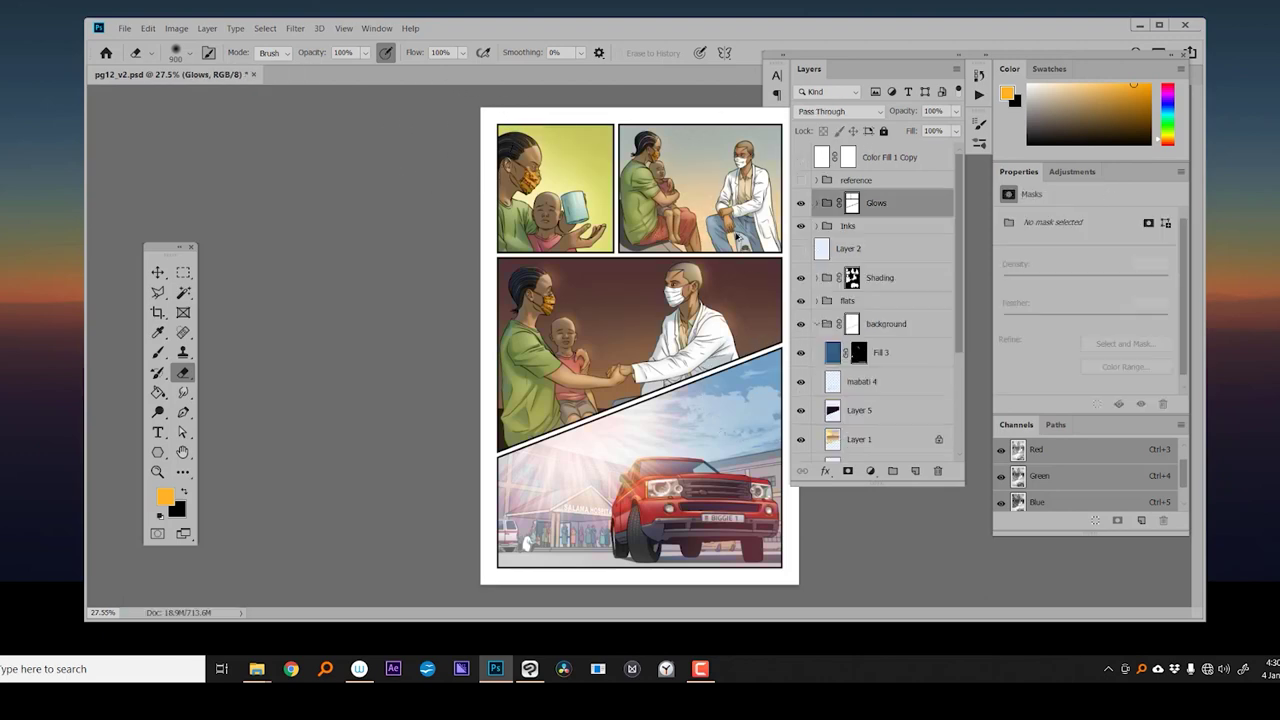
- Save a PNG copy of the page as pg12_v2 copy.png with the large file size option
key(ctrl+shift+s)
click(414, 439)
click(414, 628)
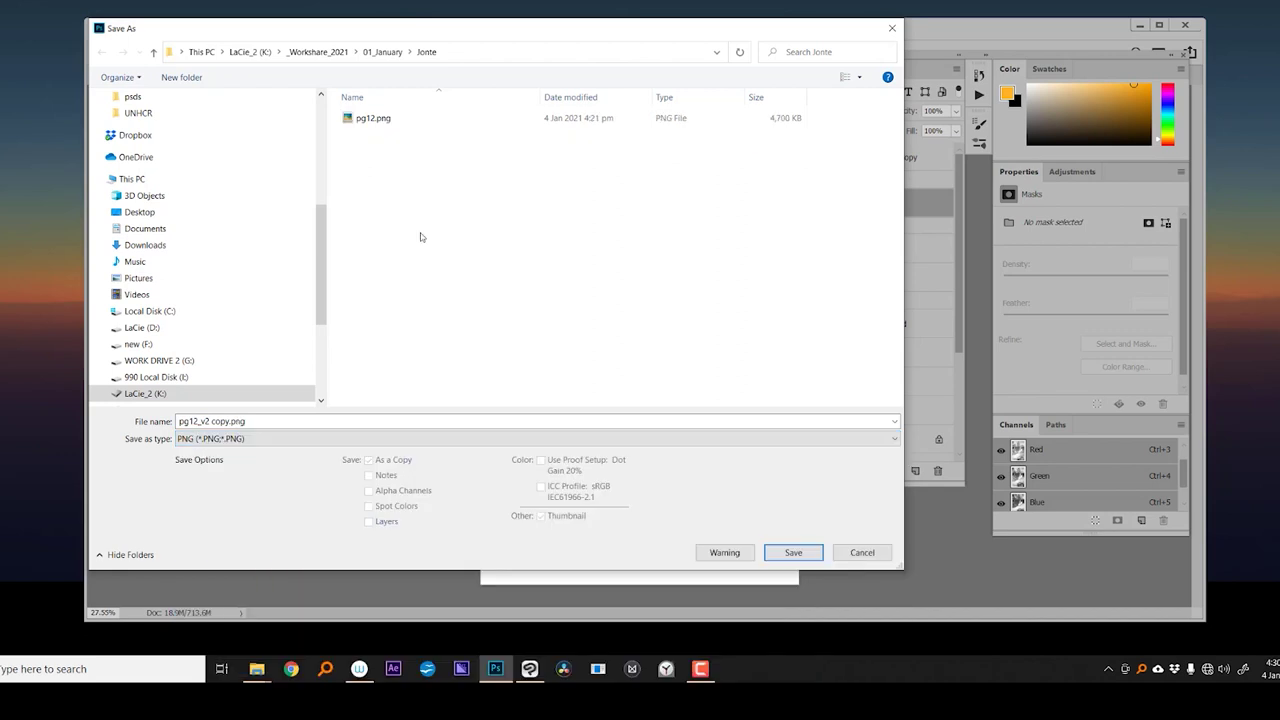
click(793, 553)
click(672, 278)
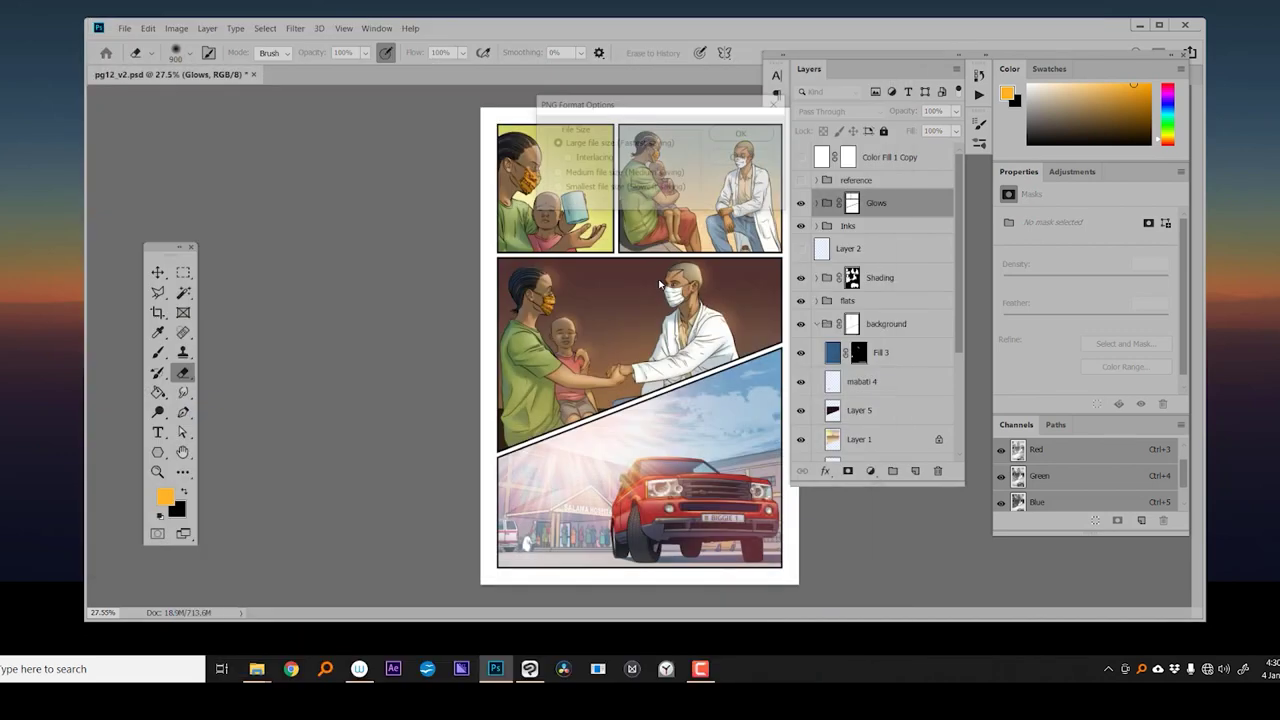